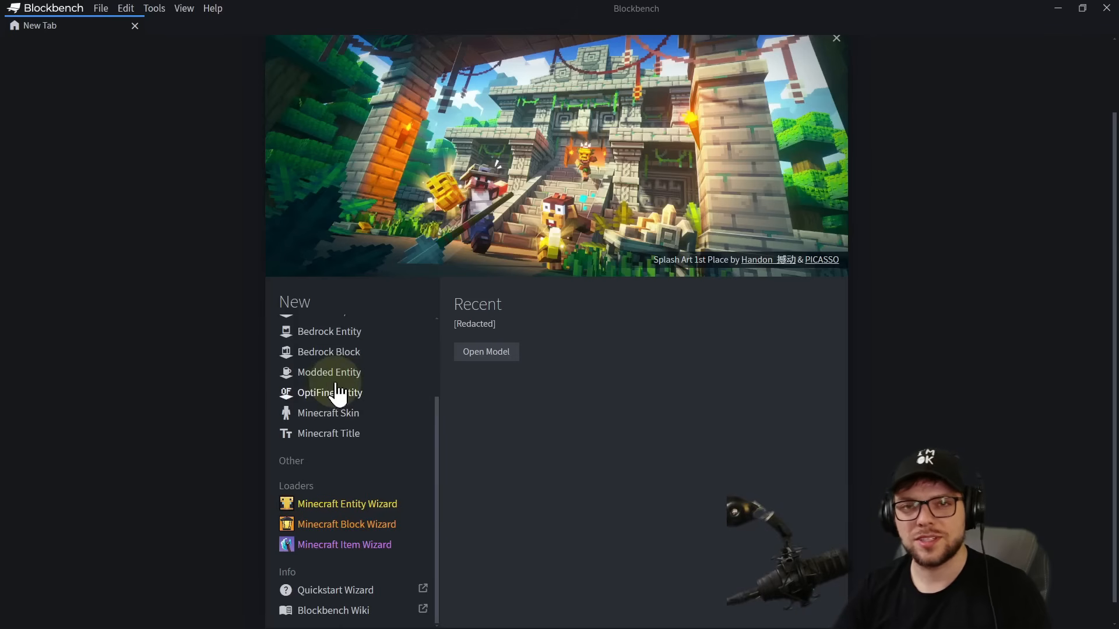
Start a new Bedrock Entity model.
scroll(350, 444, "up", 2)
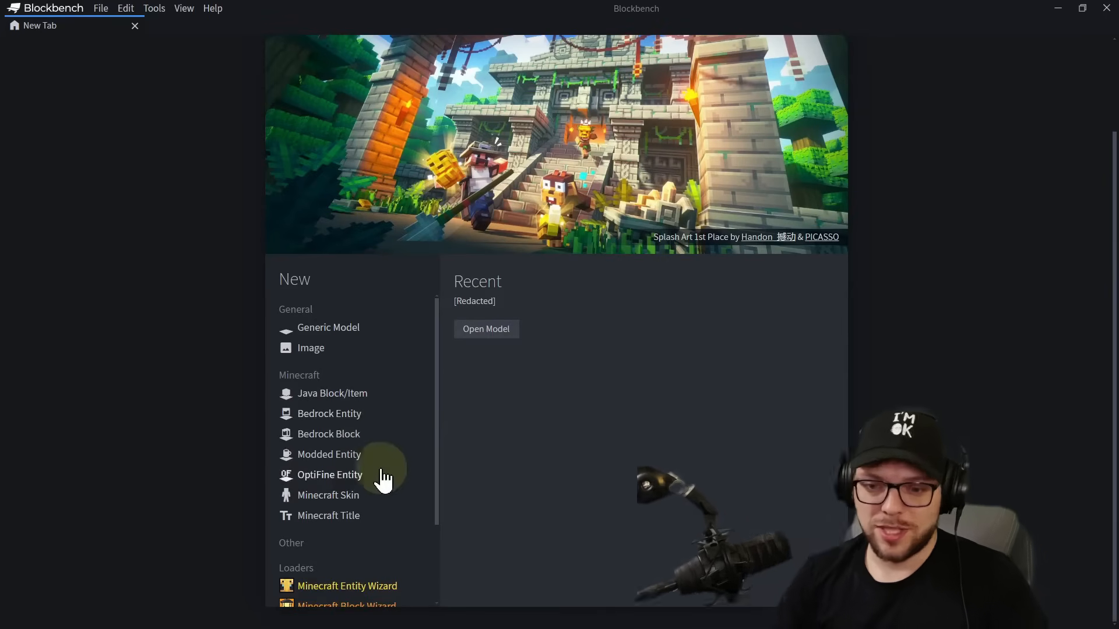
scroll(376, 478, "down", 2)
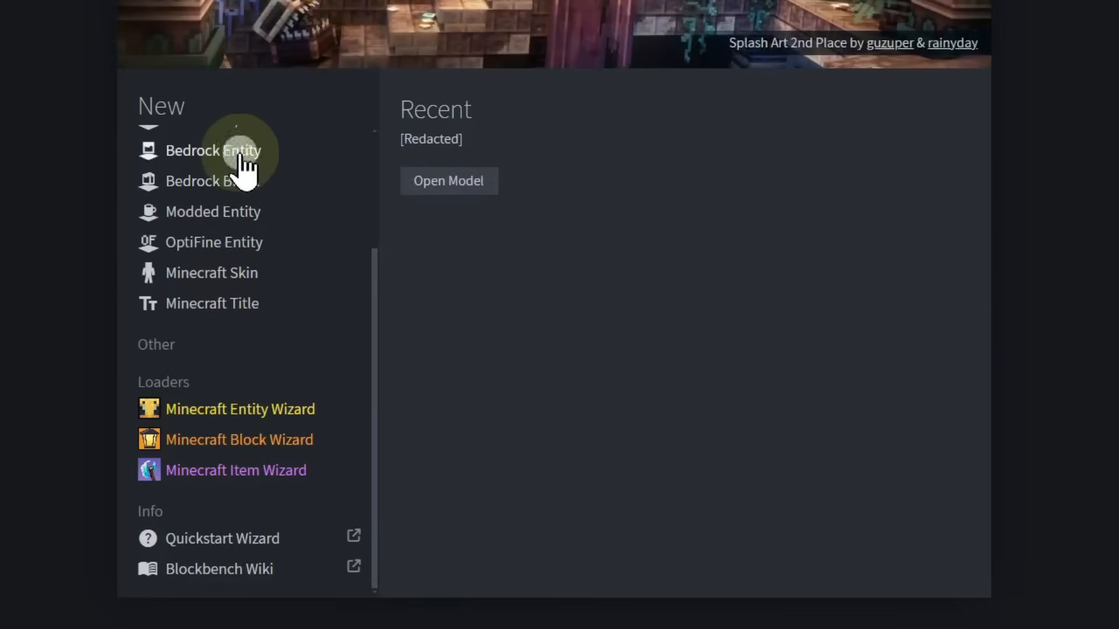
left_click(347, 312)
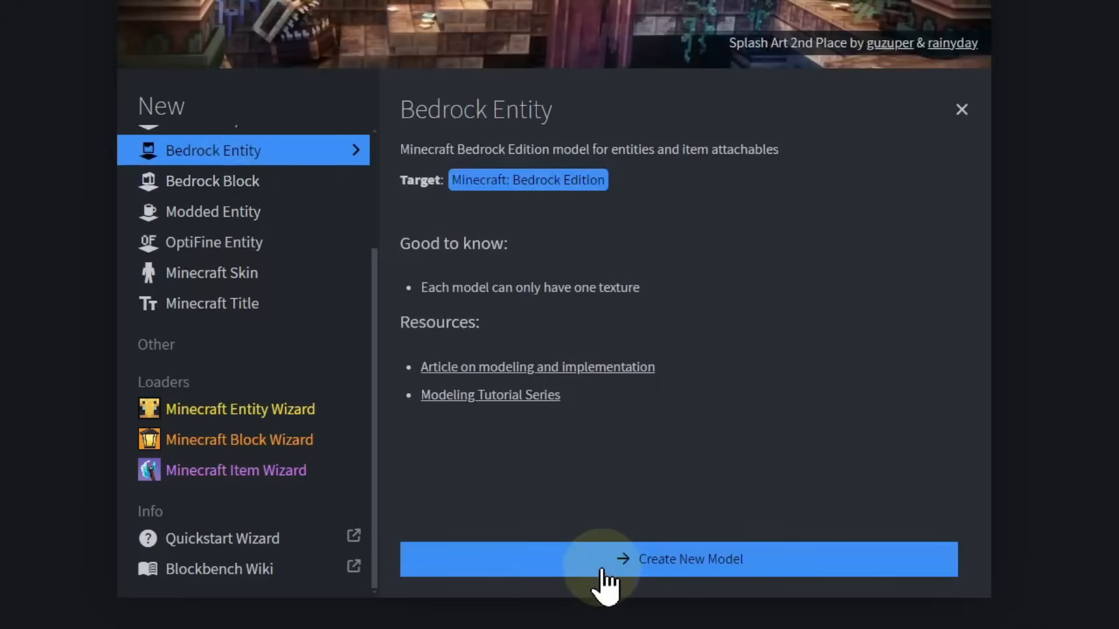
left_click(606, 582)
Set both the file name and the model identifier to lucky_block_dragon and create the project.
type("lucky_")
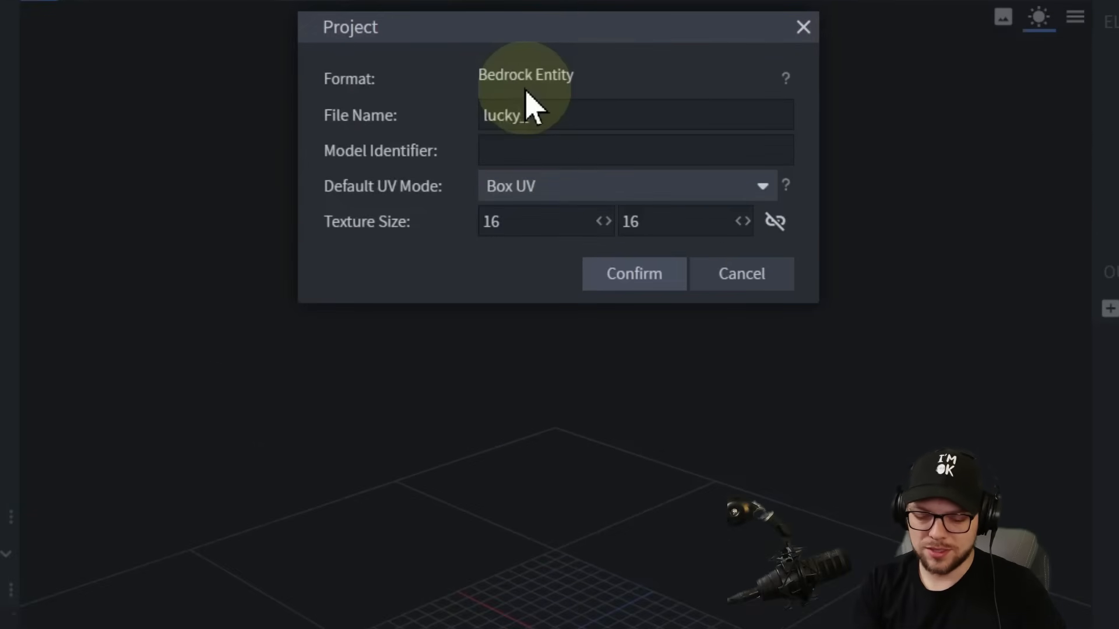
type("block_dragon")
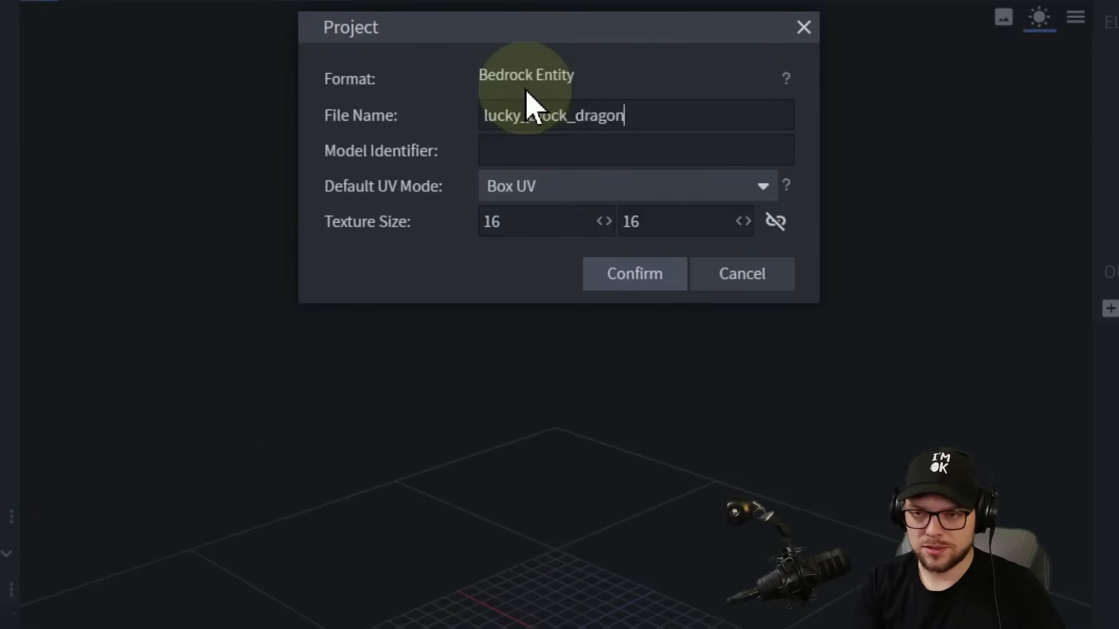
left_click(592, 151)
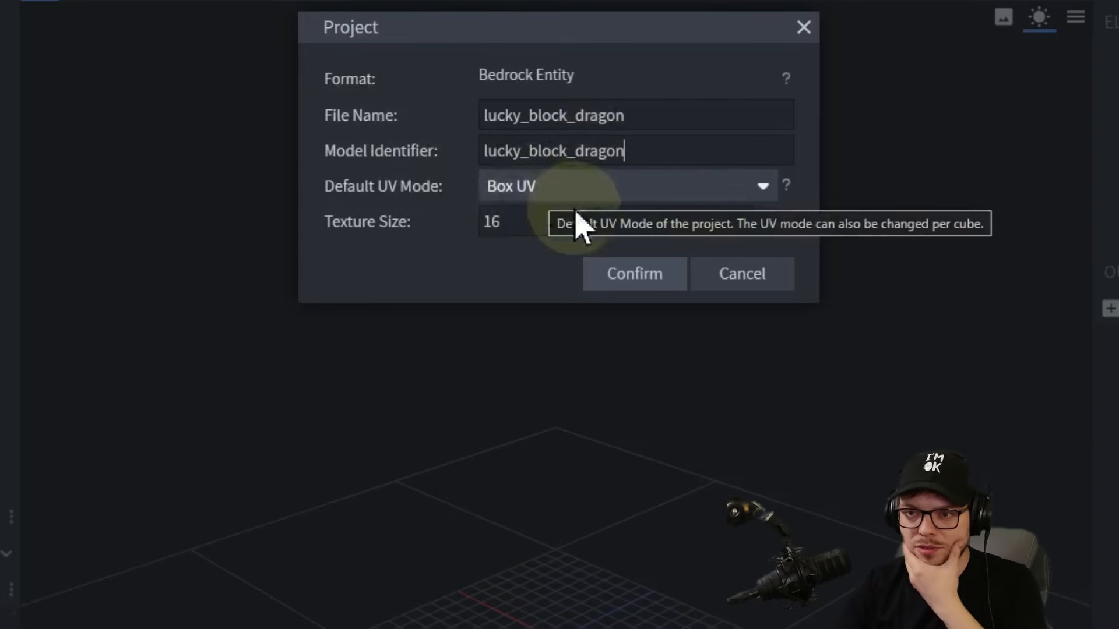
left_click(671, 282)
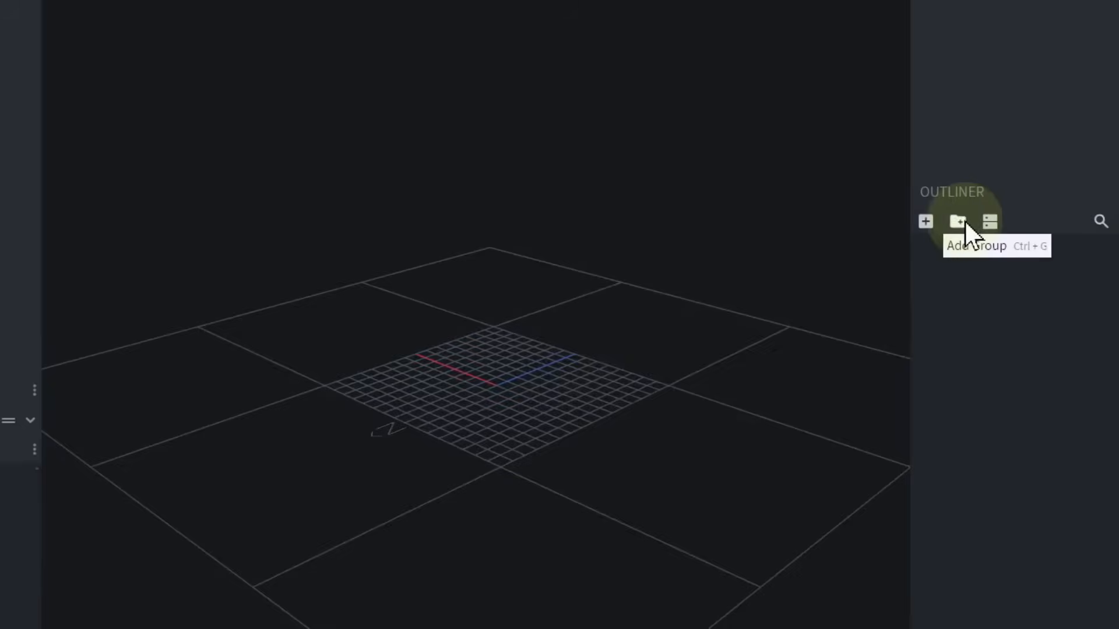
Create a root group containing two subgroups named luckyblockdragon and reference.
left_click(890, 224)
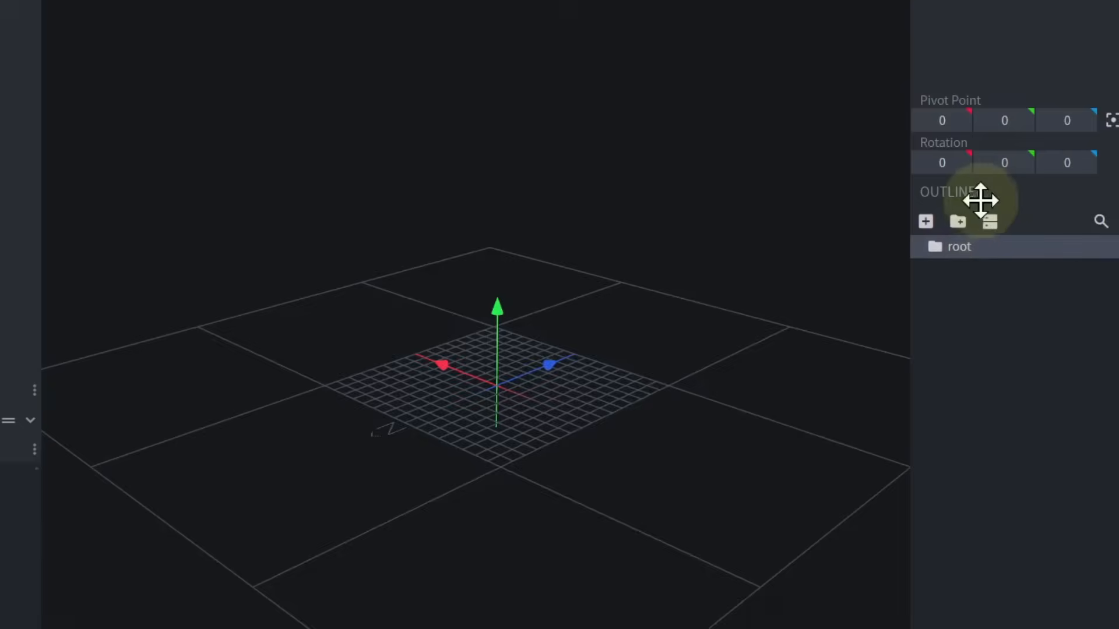
left_click(958, 221)
double_click(978, 270)
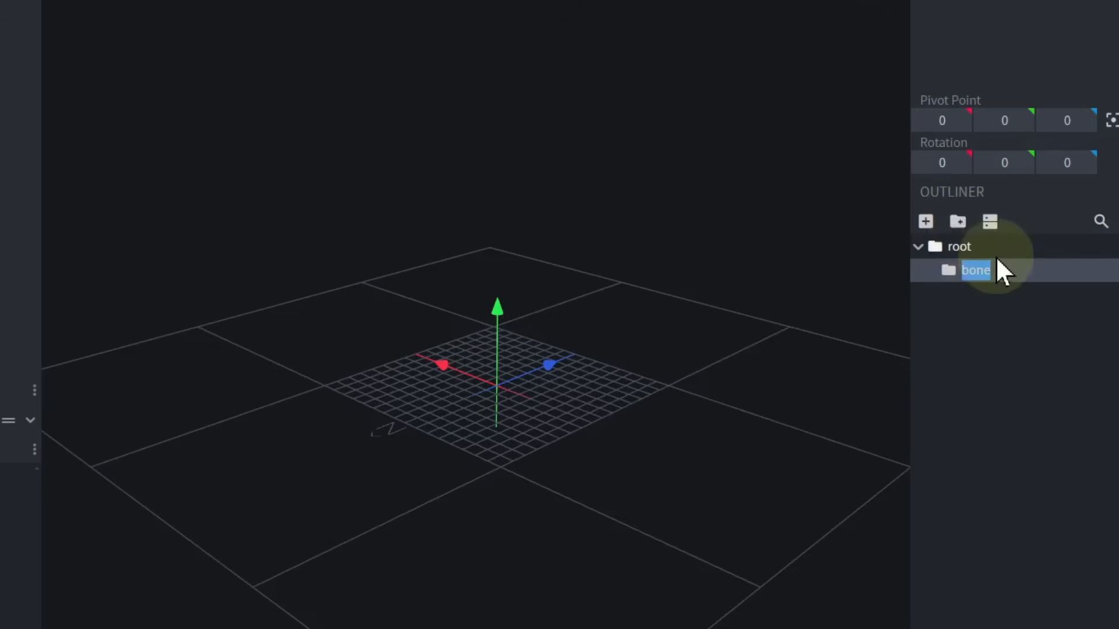
type("luckyblockdragon")
key("Return")
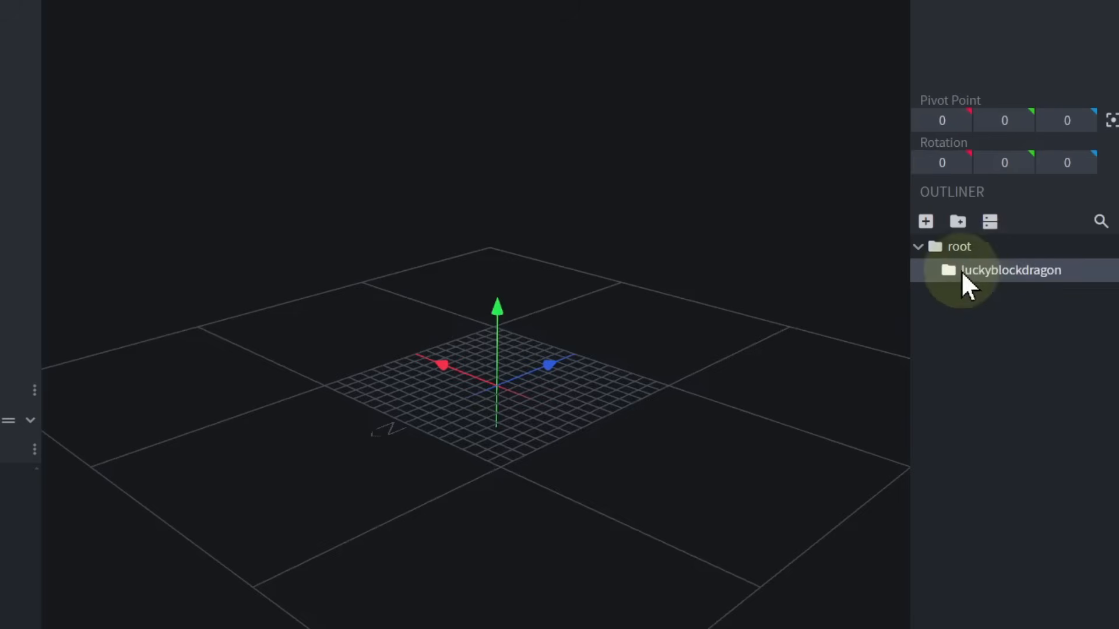
left_click(959, 221)
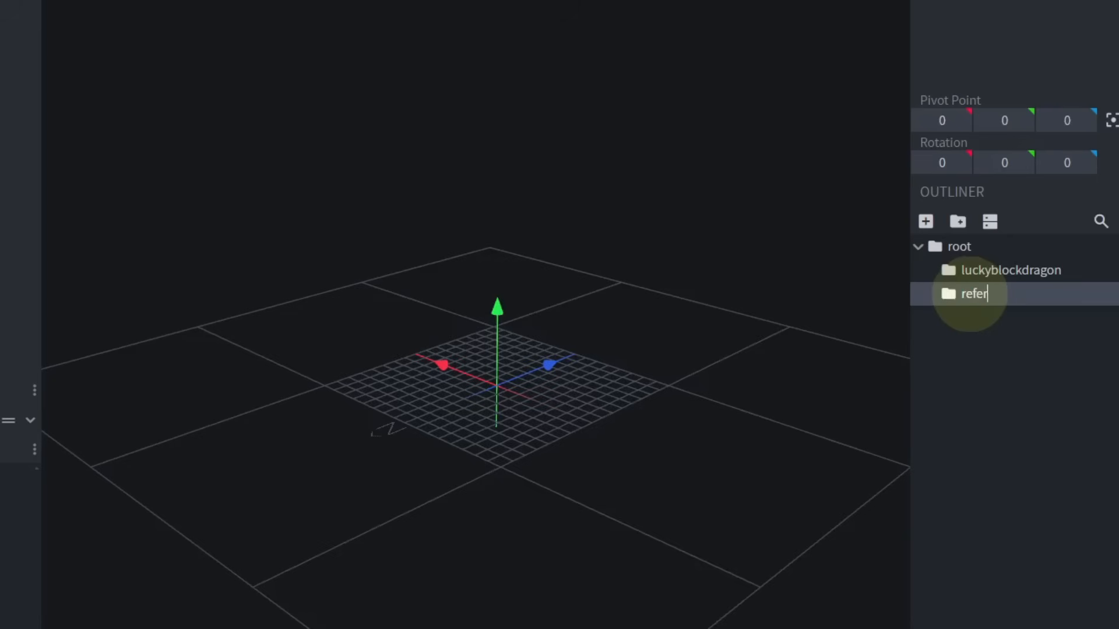
key("Return")
Add a cube to the reference group and resize it to 8 × 8 × 8, centred on the grid origin.
left_click(926, 222)
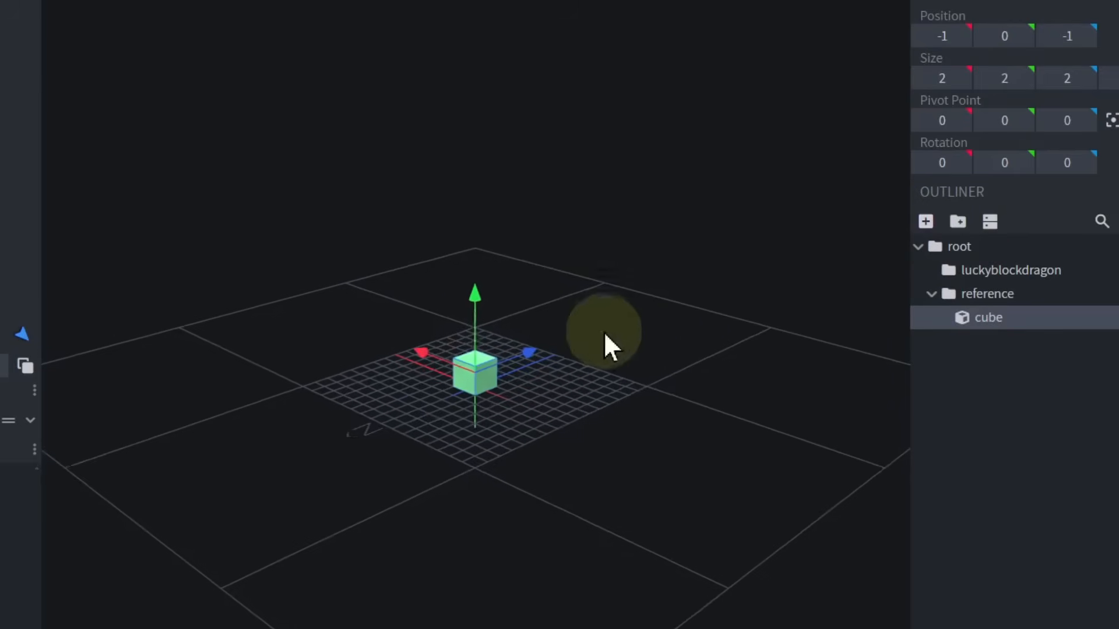
left_click_drag(658, 265, 734, 248)
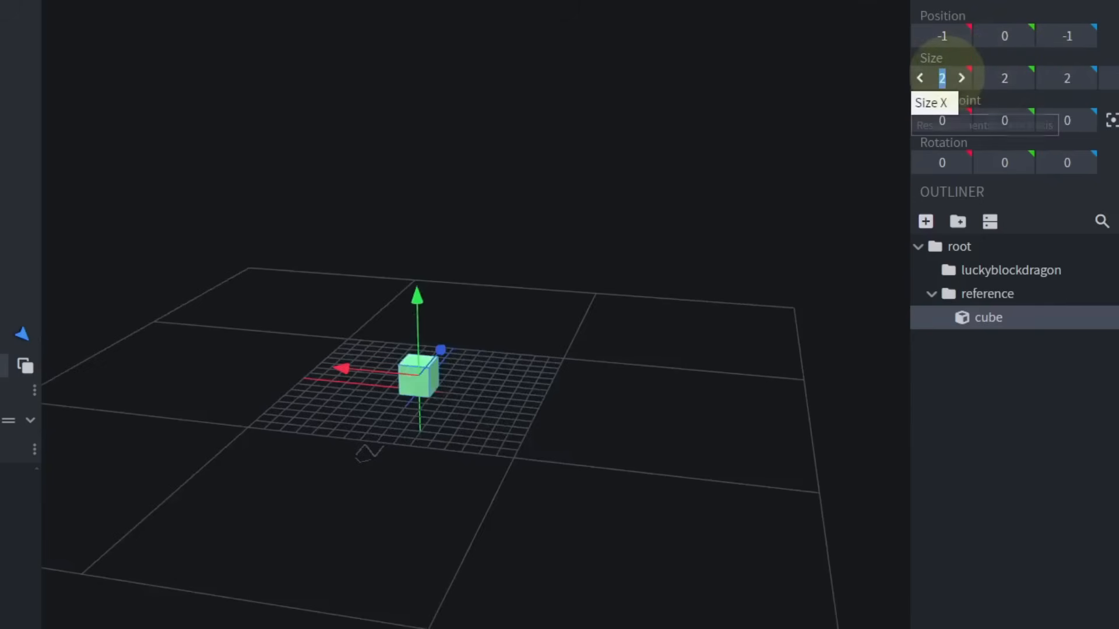
type("0")
key("Return")
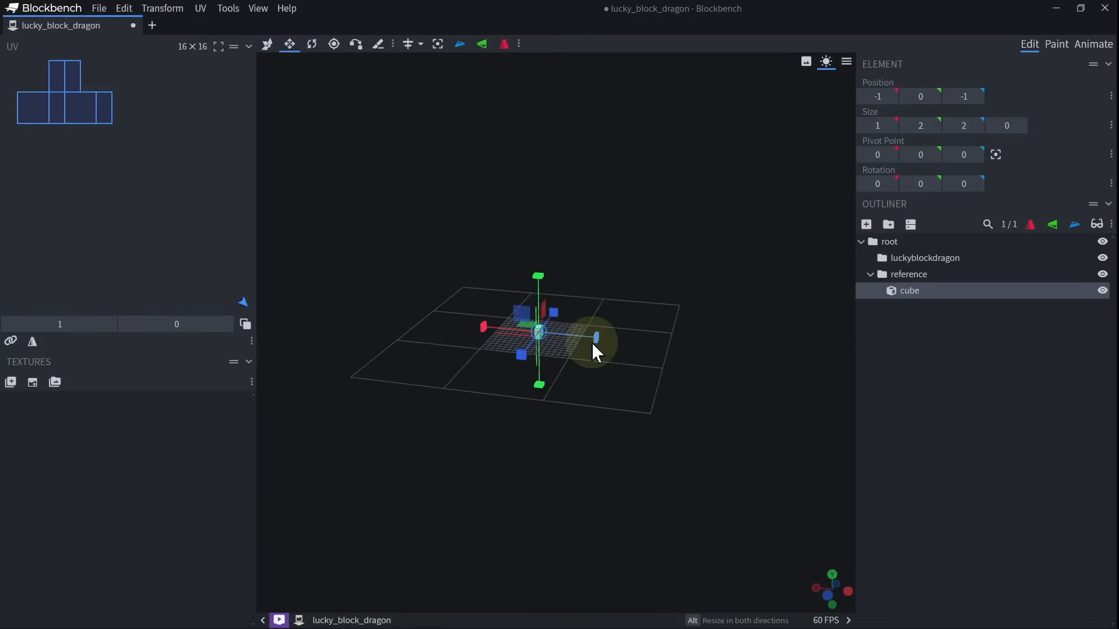
left_click_drag(530, 395, 563, 395)
left_click_drag(616, 344, 609, 344)
left_click_drag(609, 343, 781, 286)
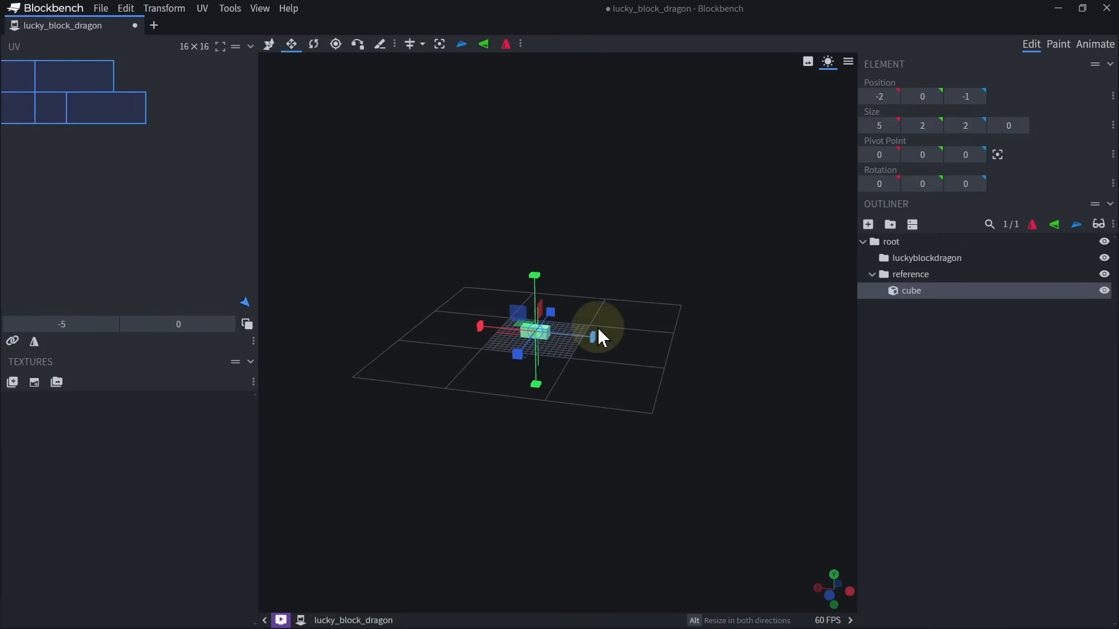
scroll(604, 314, "up", 6)
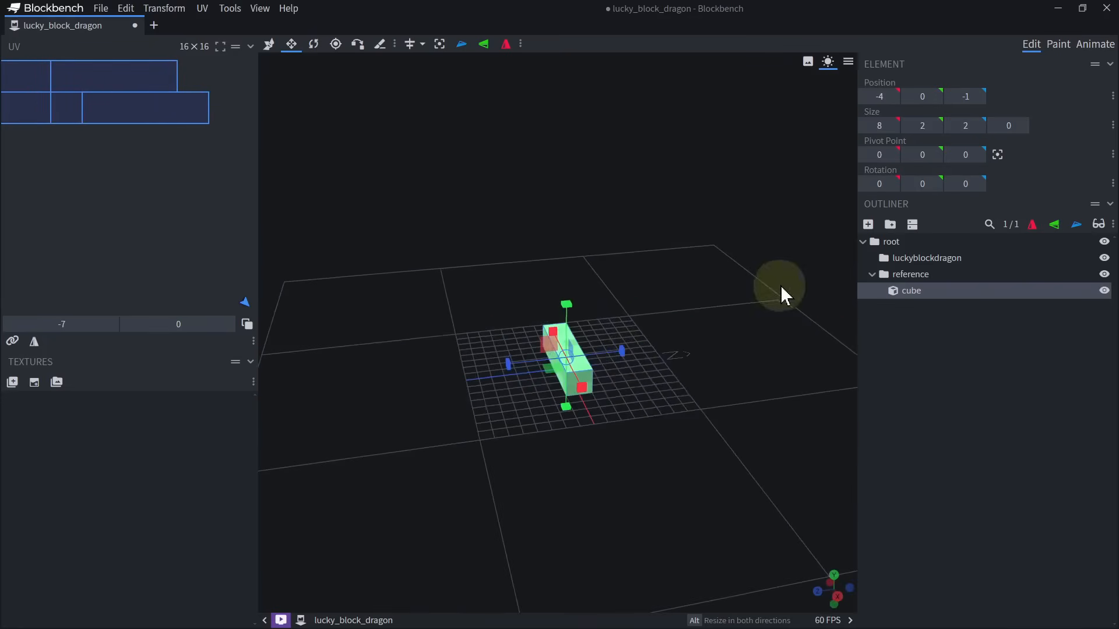
left_click_drag(622, 352, 659, 347, "alt")
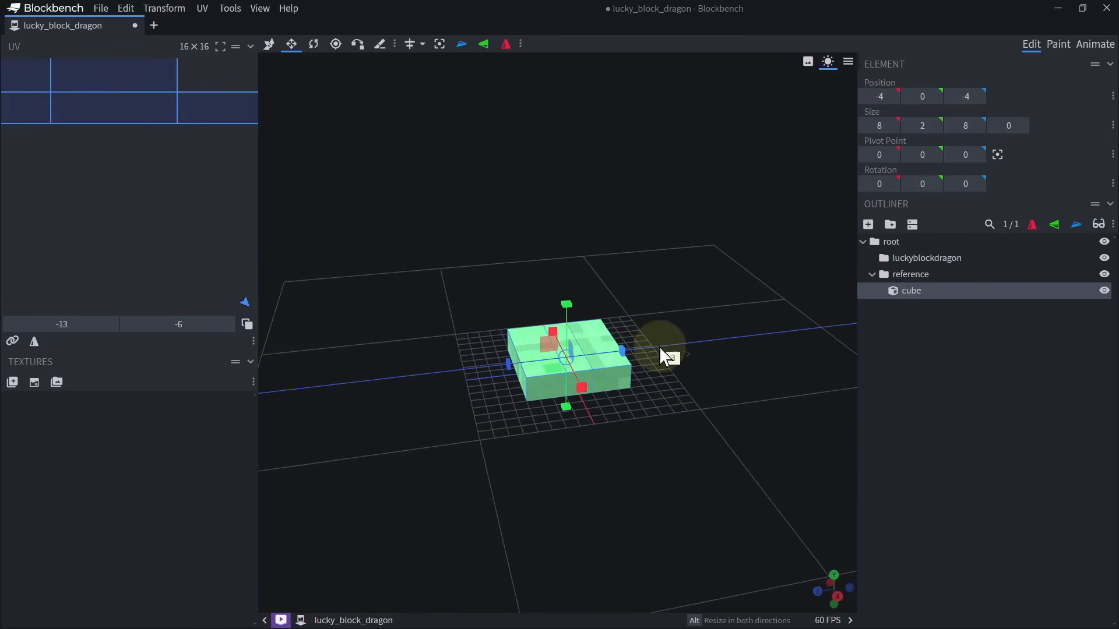
left_click_drag(571, 289, 577, 234)
scroll(586, 232, "down", 6)
right_click_drag(641, 245, 592, 295)
Move the reference cube off the centre grid to position 16, 0, 16.
key("v")
left_click_drag(650, 325, 675, 361)
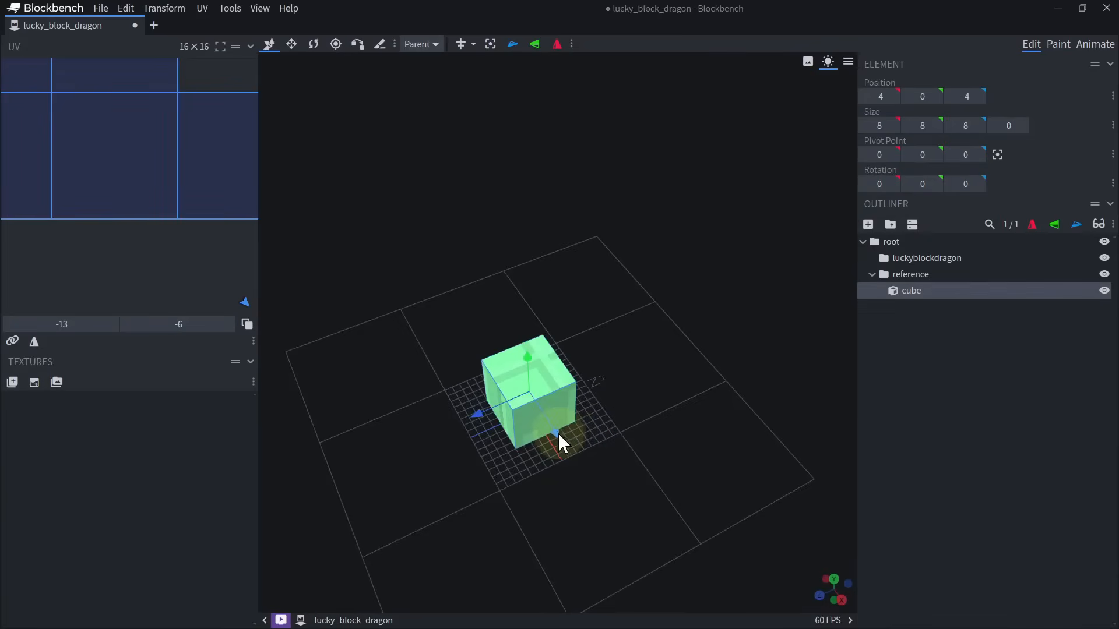
left_click_drag(558, 433, 576, 458)
right_click_drag(550, 385, 508, 241)
left_click_drag(516, 268, 592, 355)
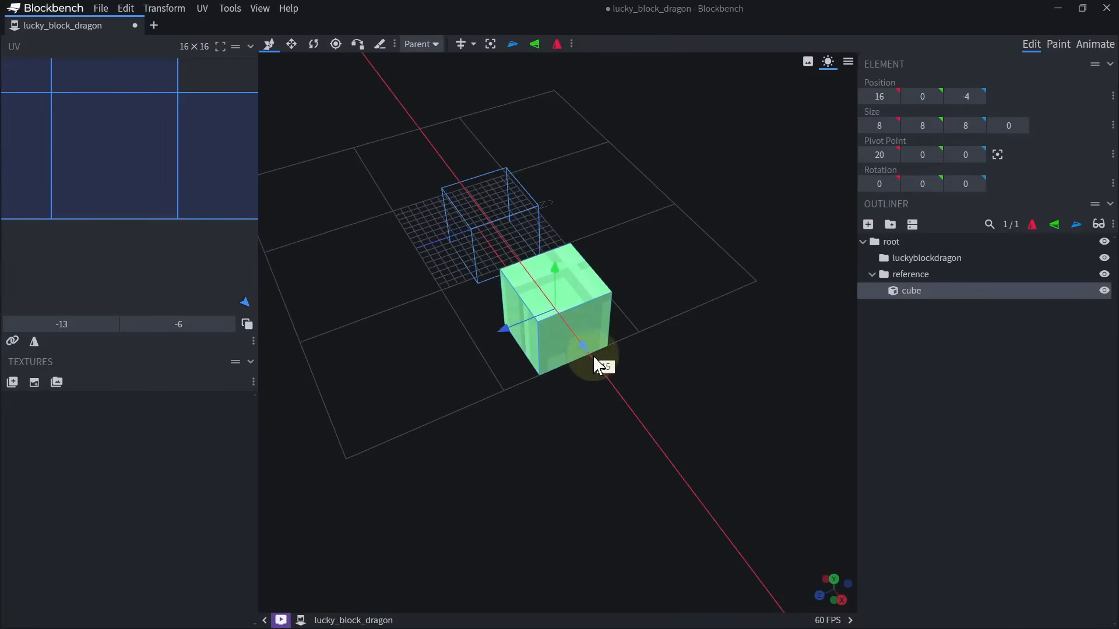
left_click_drag(523, 335, 471, 276)
right_click_drag(471, 275, 370, 277)
left_click_drag(542, 305, 594, 279)
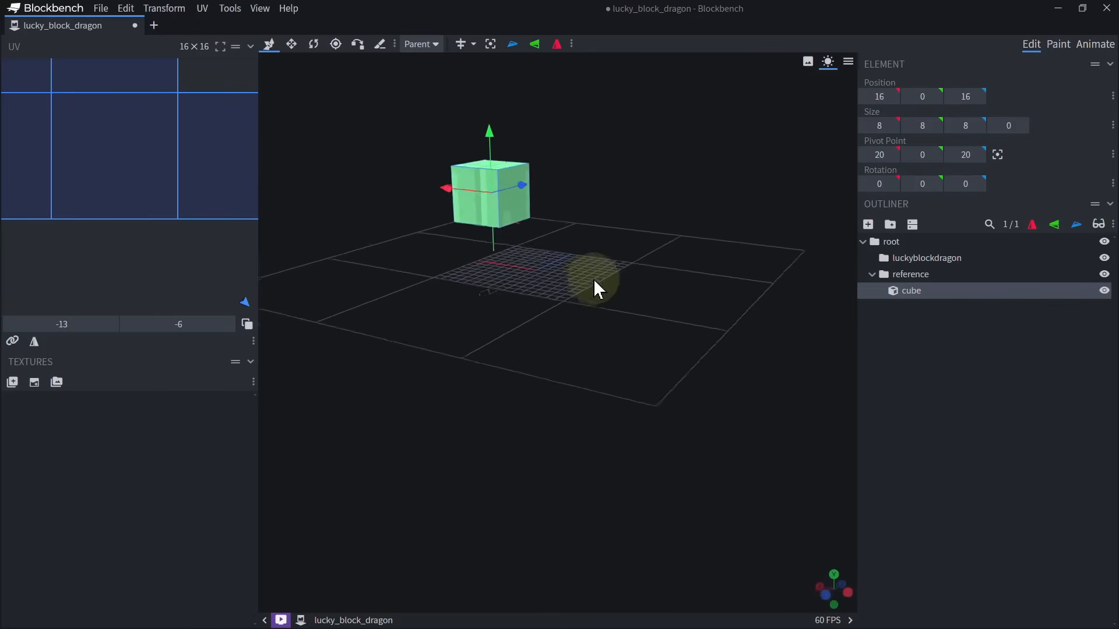
Add a default 2 × 2 × 2 cube at the grid centre inside the luckyblockdragon group.
right_click_drag(594, 279, 615, 349)
scroll(614, 348, "down", 4)
left_click_drag(658, 328, 643, 279)
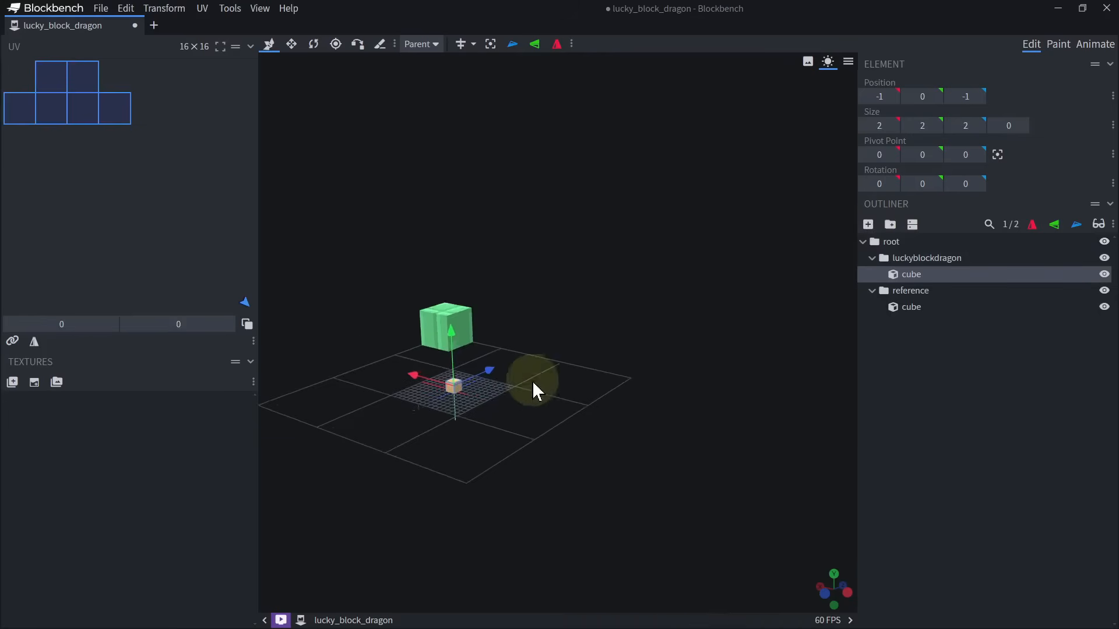
left_click_drag(532, 392, 535, 488)
scroll(538, 482, "up", 3)
right_click_drag(610, 481, 669, 316)
scroll(670, 324, "up", 3)
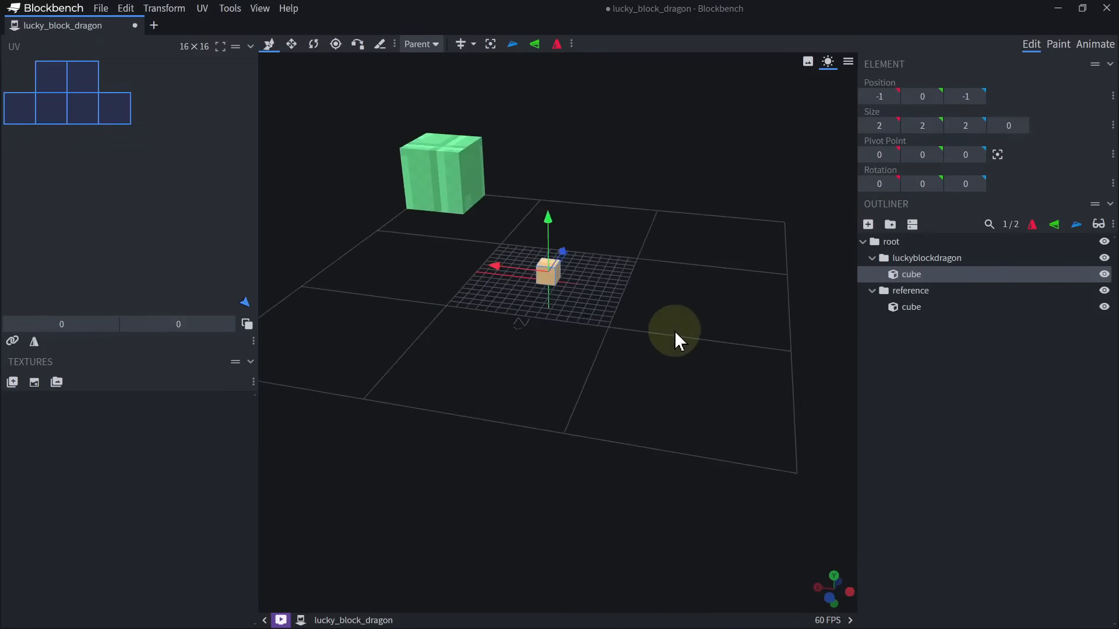
key("s")
left_click_drag(673, 331, 604, 268)
scroll(646, 295, "down", 5)
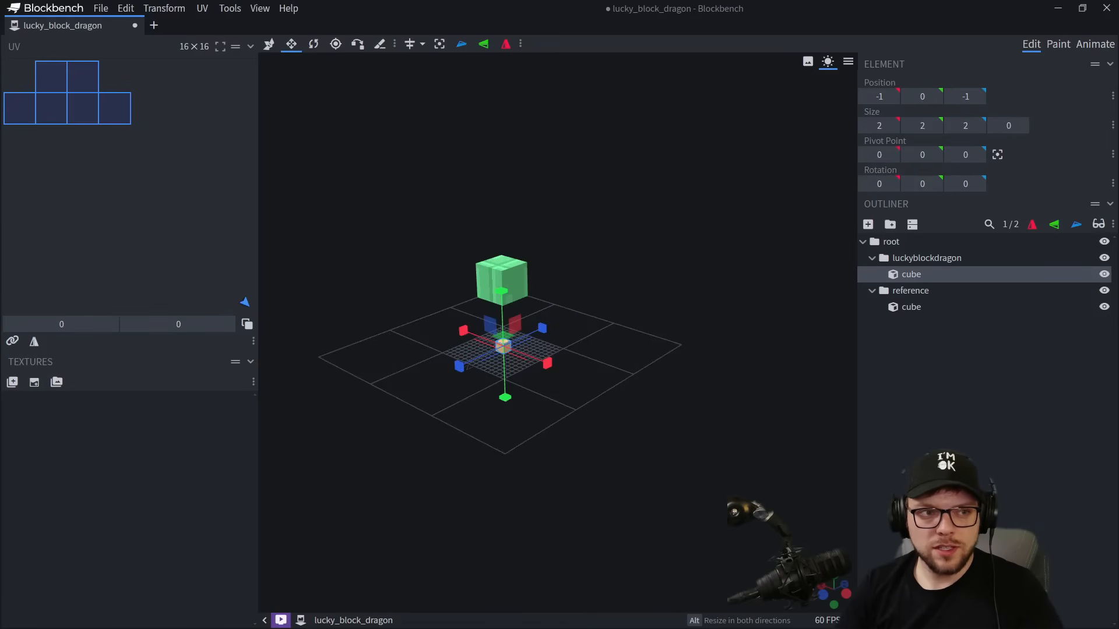
Switch to File Explorer and examine the dragon and mockup idea images in the dragon folder with enlarged thumbnails.
left_click_drag(0, 23, 705, 99)
left_click(437, 198)
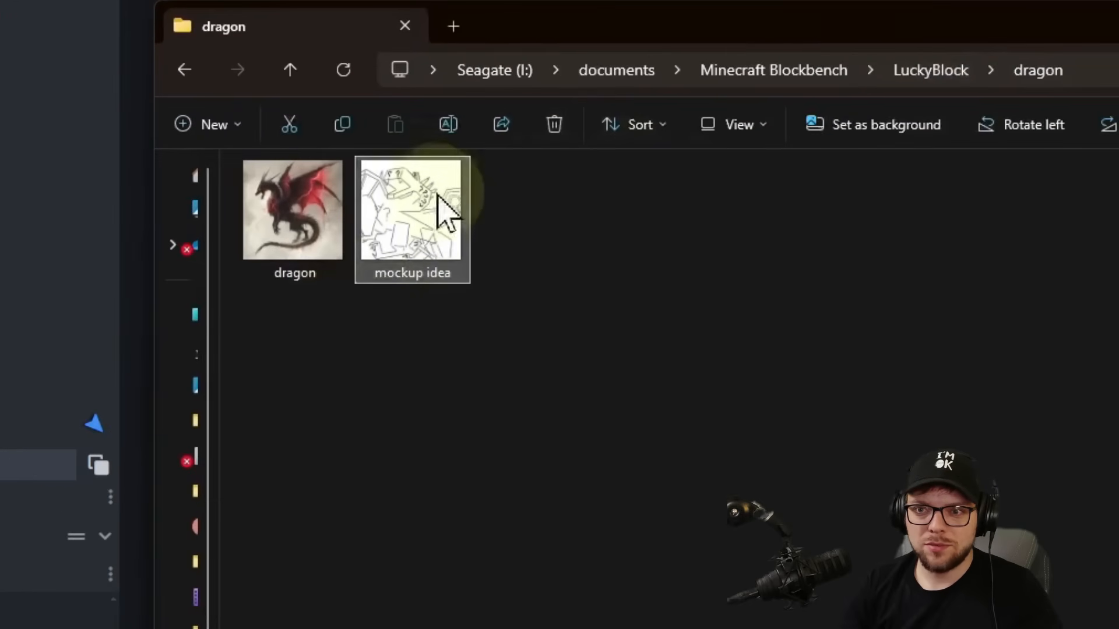
left_click(257, 273)
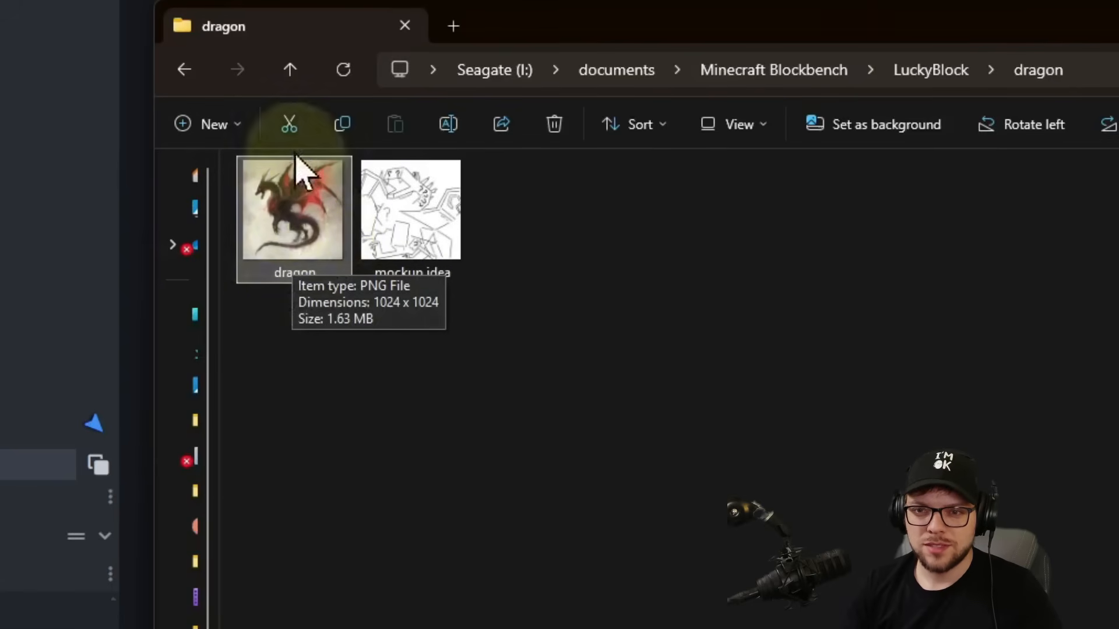
left_click(453, 210)
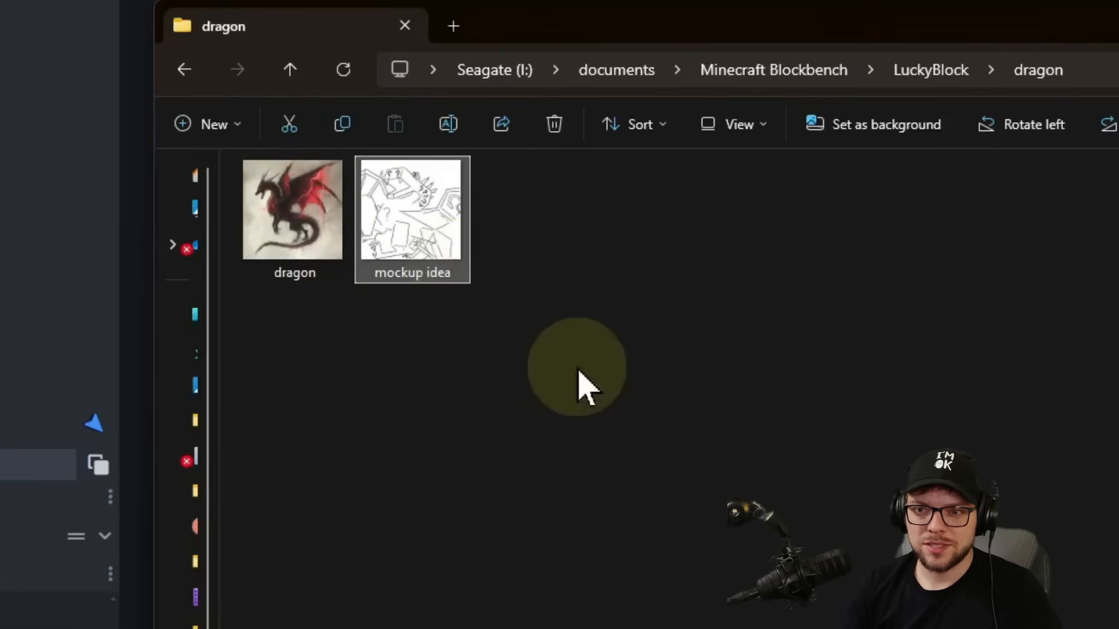
left_click(578, 370)
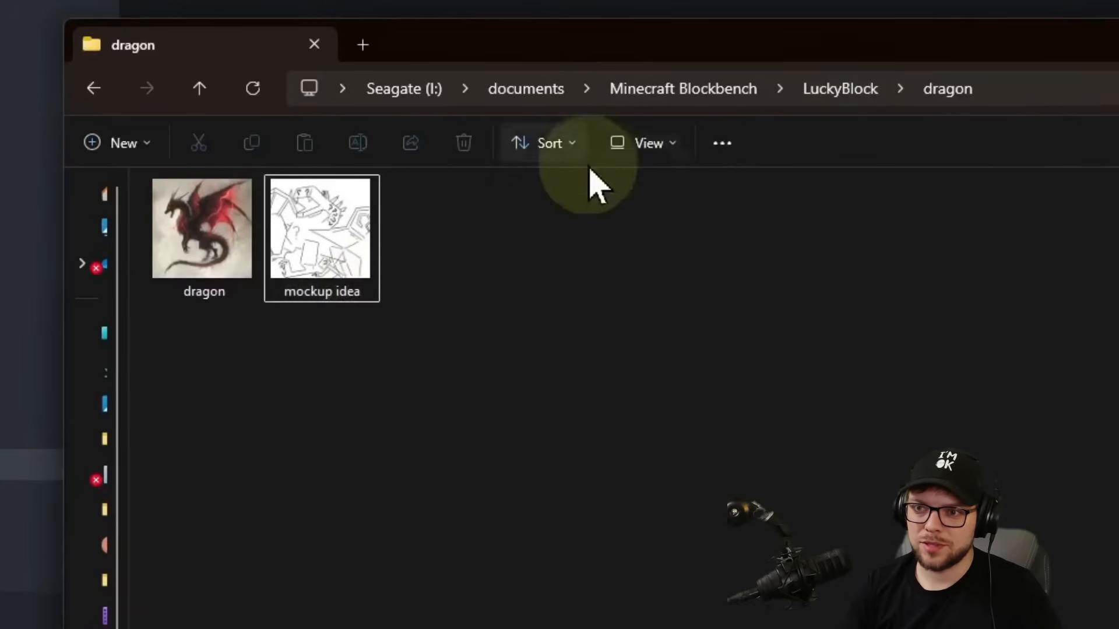
left_click(736, 124)
left_click(670, 202)
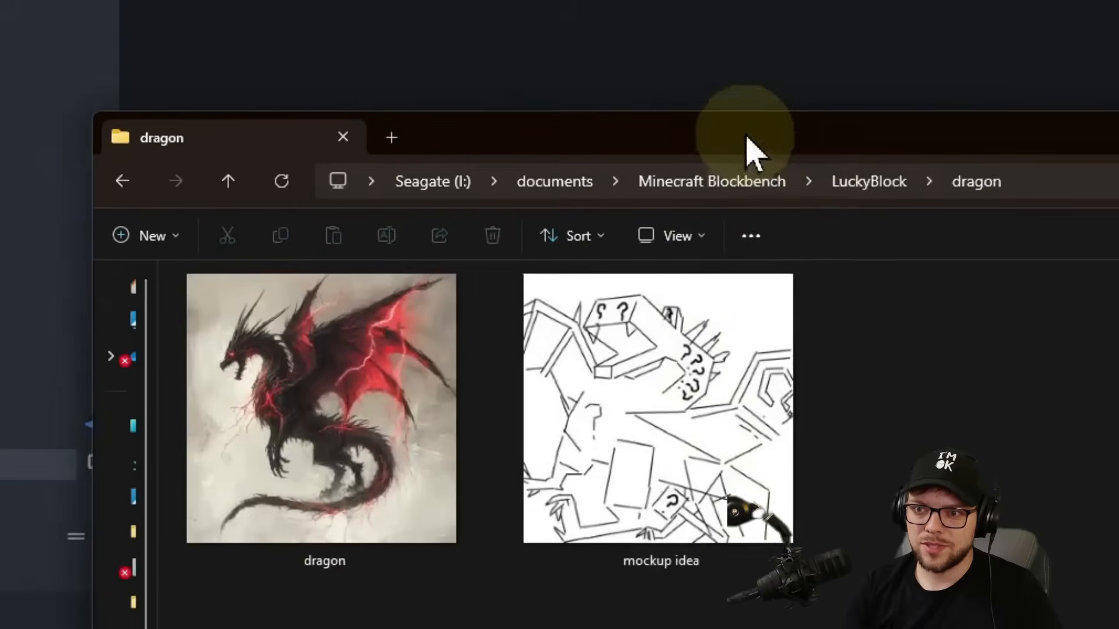
left_click_drag(746, 136, 807, 183)
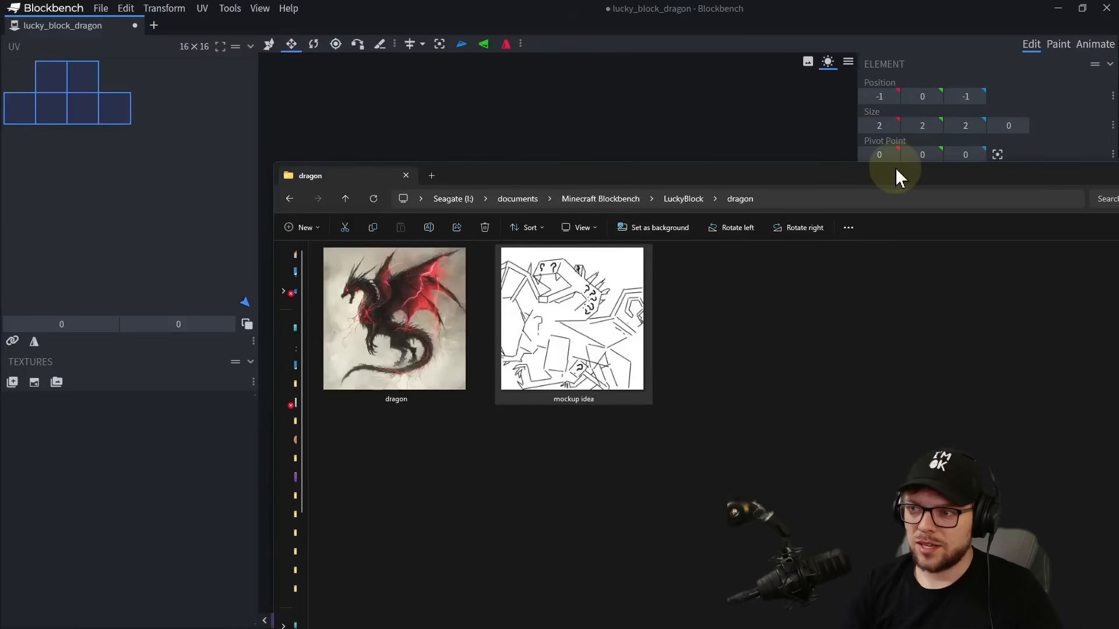
left_click_drag(895, 171, 932, 413)
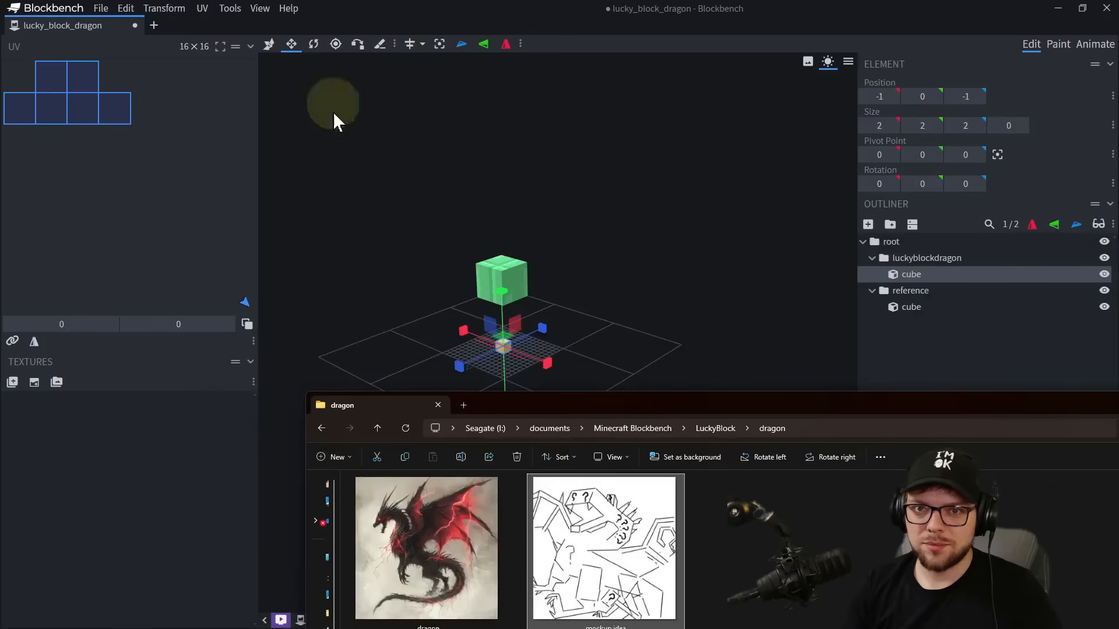
left_click_drag(683, 406, 0, 187)
Raise the small luckyblockdragon cube above the grid to a Y position of 25.
left_click_drag(362, 221, 206, 216)
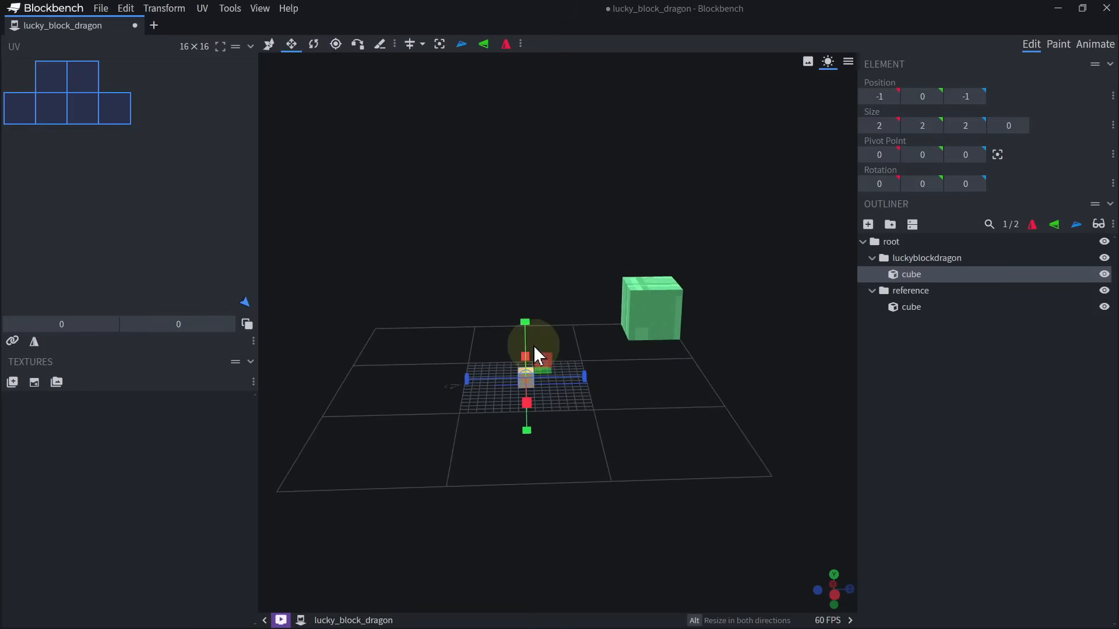
key("v")
left_click_drag(527, 333, 534, 121)
right_click_drag(543, 173, 541, 250)
scroll(541, 250, "down", 4)
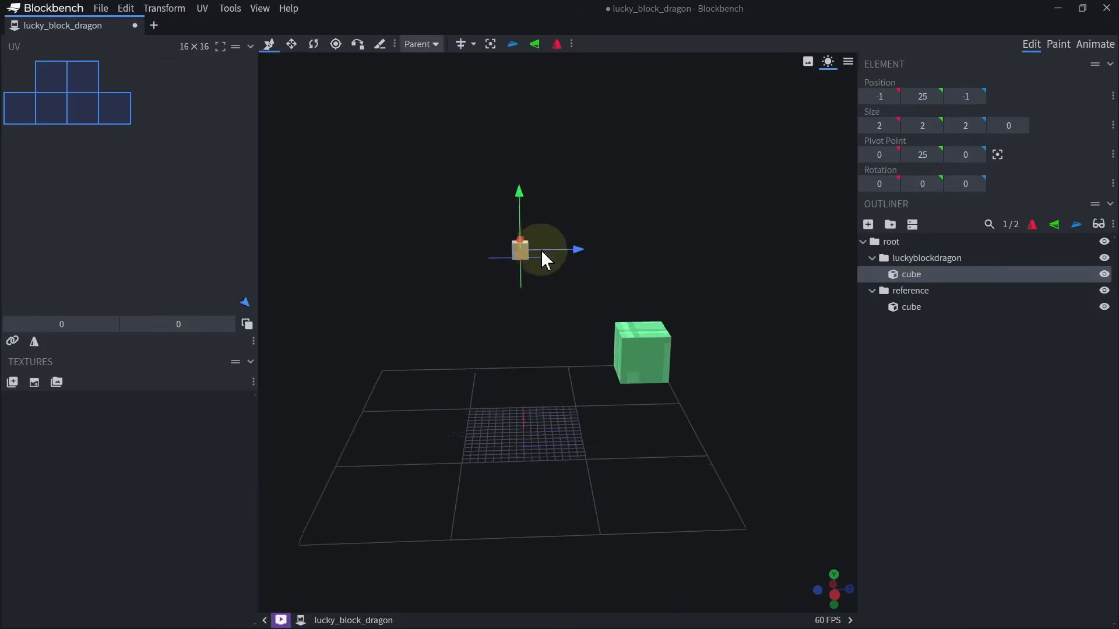
Duplicate the reference cube and place the copy directly beside it at Z position 8.
left_click(636, 351)
left_click_drag(679, 399, 652, 401)
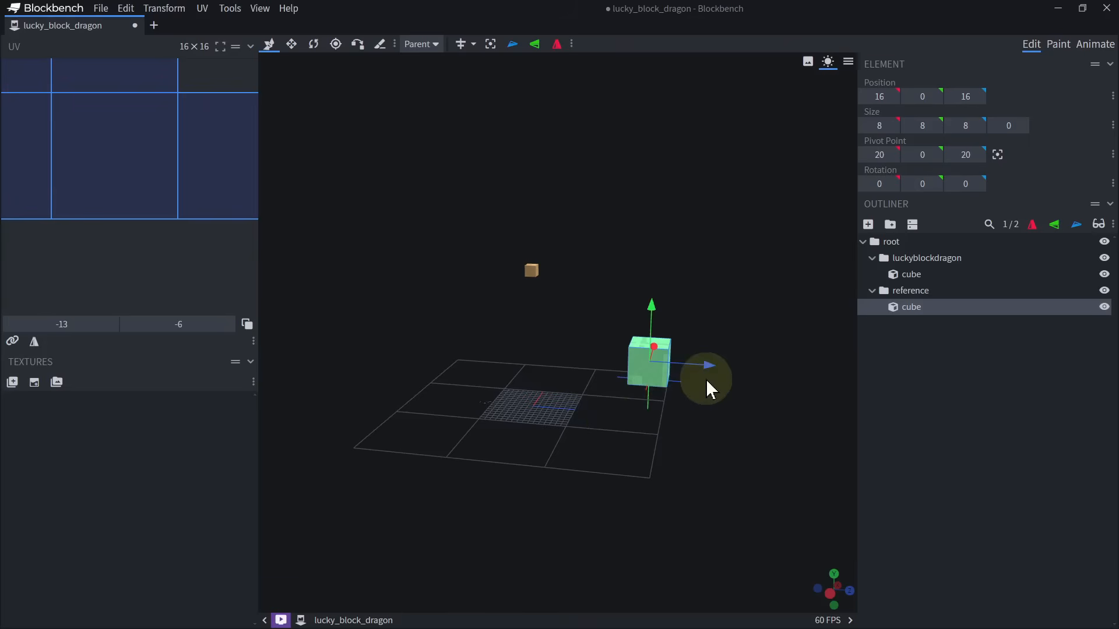
key("ctrl+d")
left_click_drag(706, 371, 667, 365)
Duplicate the pair of reference cubes and then all four, lining the copies up into a row of eight along Z.
left_click(659, 353, "ctrl")
left_click_drag(666, 407, 690, 410)
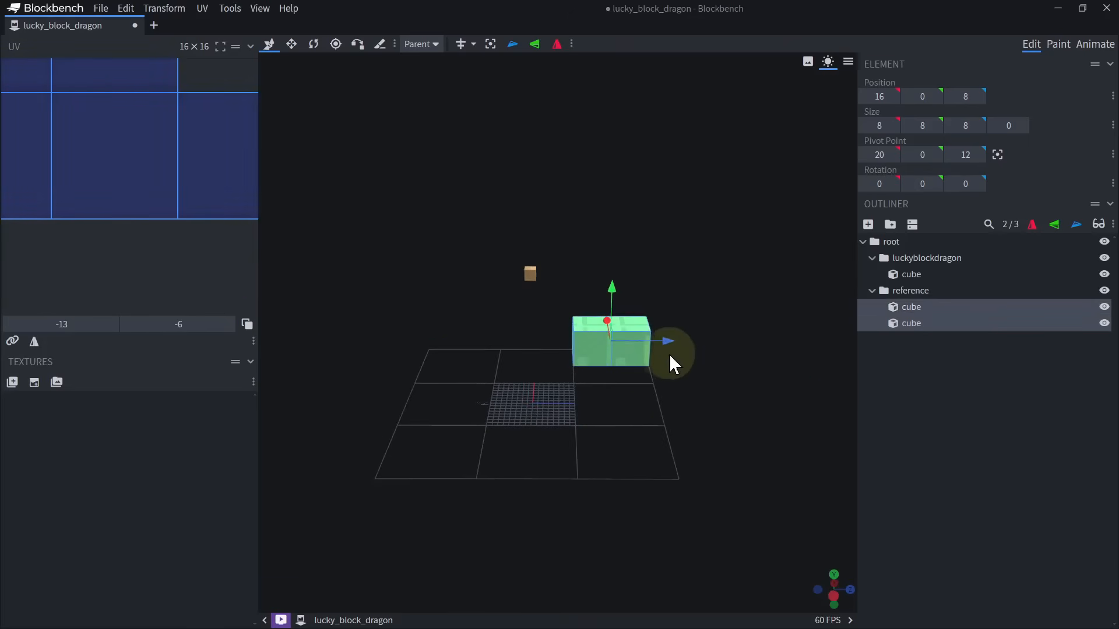
key("ctrl+d")
left_click_drag(668, 344, 471, 350)
left_click(631, 326, "ctrl")
left_click(602, 324, "ctrl")
key("ctrl+d")
left_click(636, 341)
left_click_drag(638, 333, 721, 282)
Select all eight reference cubes and shift the row 8 units in the positive Z direction.
left_click(570, 359, "ctrl")
left_click(536, 359, "ctrl")
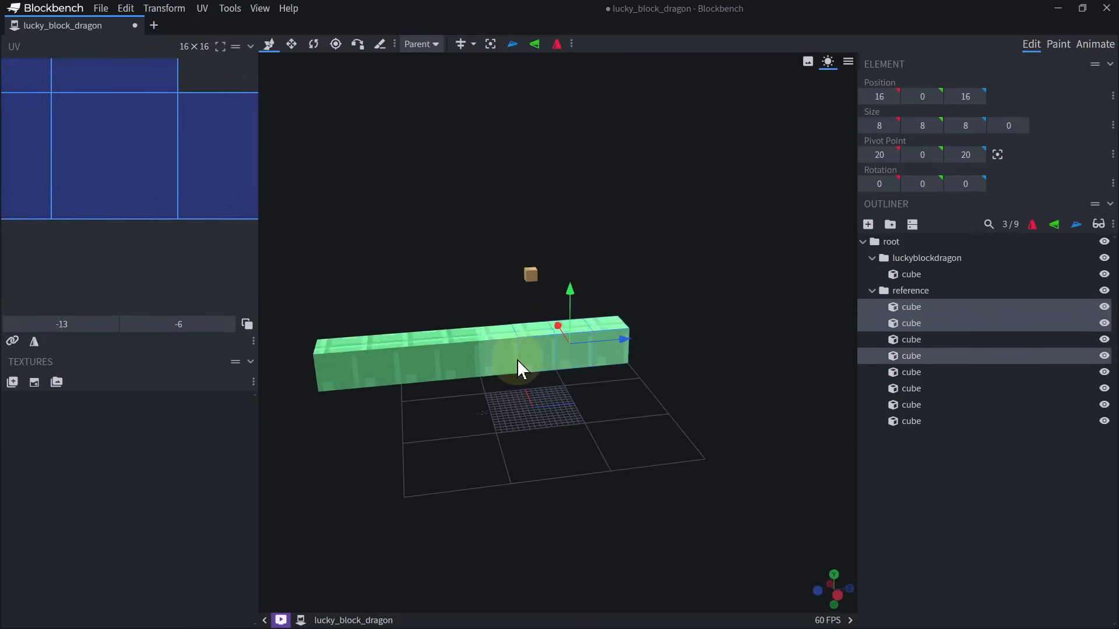
left_click(500, 359, "ctrl")
left_click(422, 360, "ctrl")
left_click(457, 362, "ctrl")
left_click(386, 366, "ctrl")
left_click(344, 367, "ctrl")
left_click_drag(534, 353, 567, 352)
left_click(610, 345)
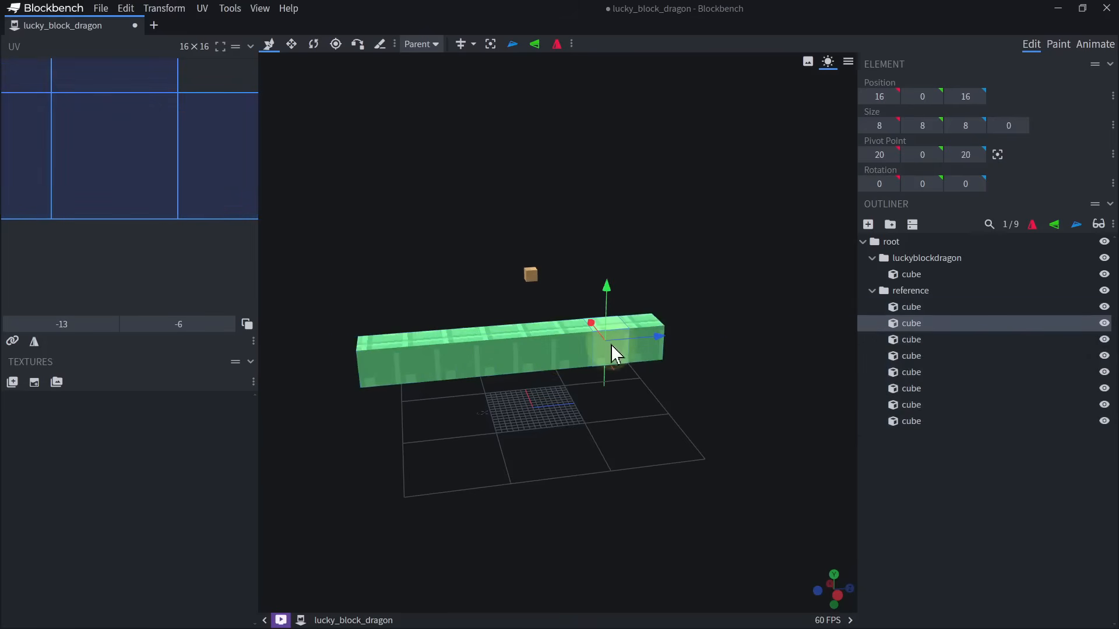
Select every second reference cube in the row and raise the four cubes to a Y position of 4.
left_click(554, 352, "ctrl")
left_click(456, 358, "ctrl")
left_click(376, 363, "ctrl")
left_click_drag(491, 302, 498, 285)
scroll(571, 356, "down", 4)
left_click_drag(588, 387, 576, 370)
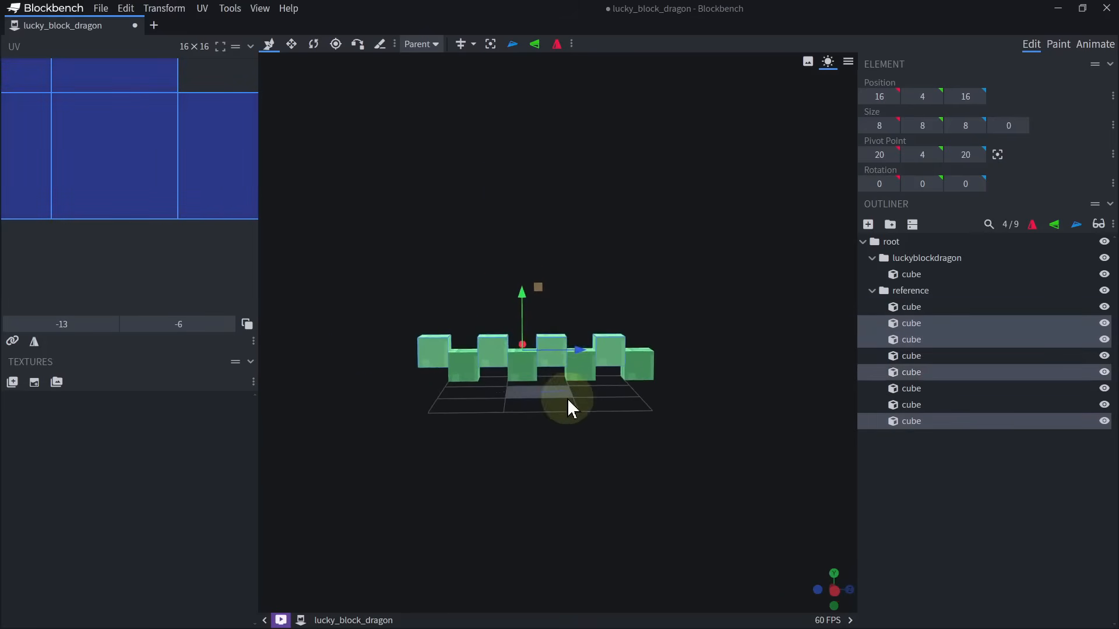
right_click_drag(567, 399, 566, 432)
scroll(544, 374, "up", 4)
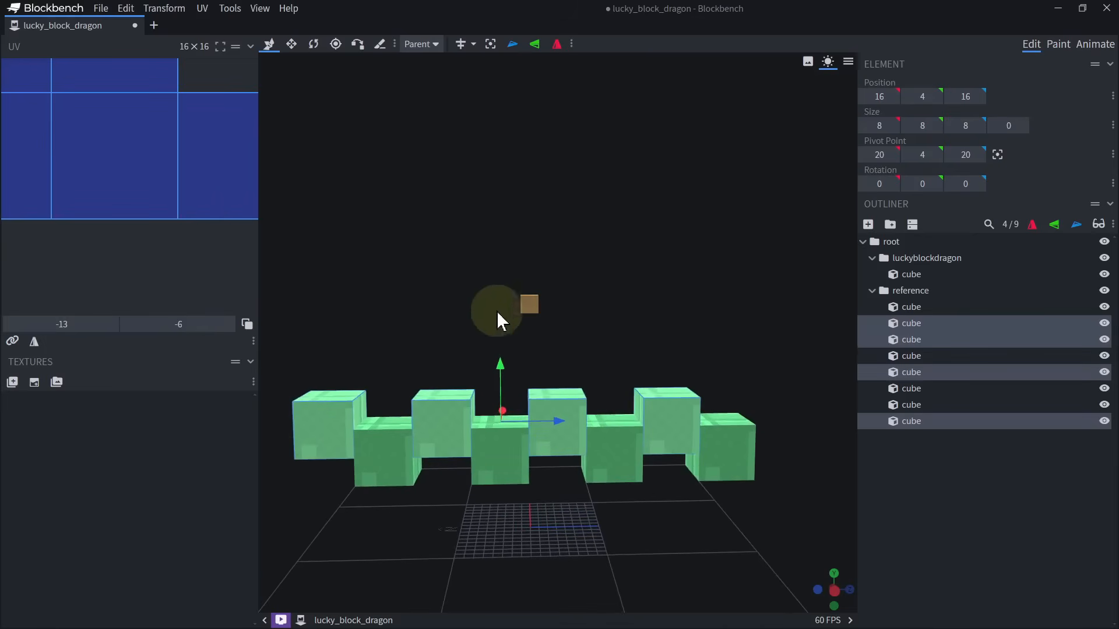
Enlarge the small luckyblockdragon cube symmetrically into a 16 by 16 by 16 block at Y position 18.
left_click(535, 308)
key("s")
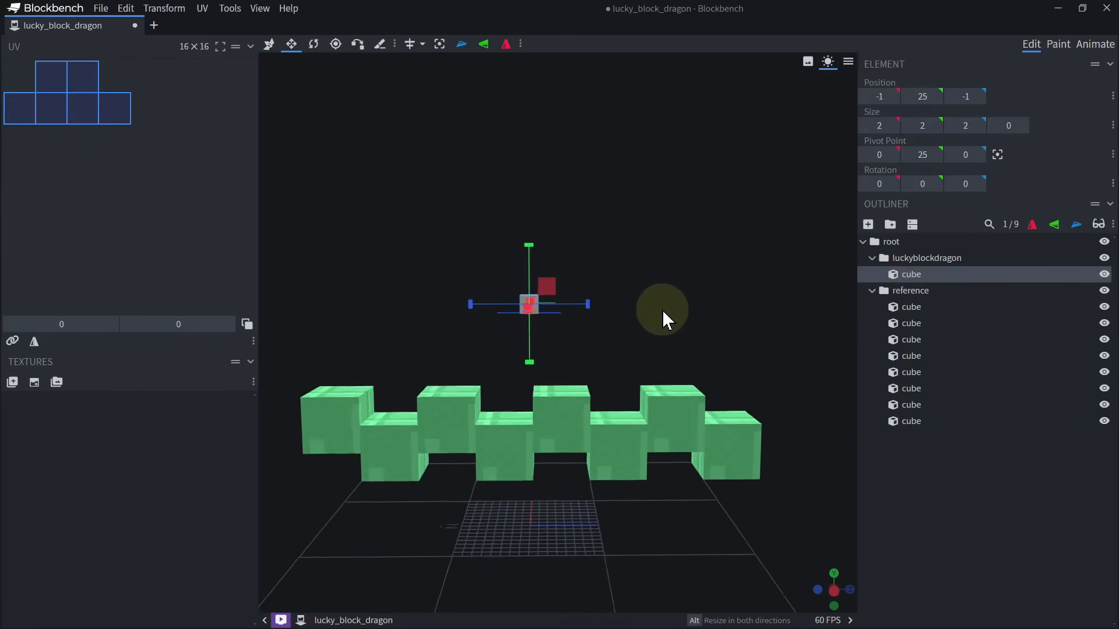
left_click_drag(590, 304, 623, 302, "alt")
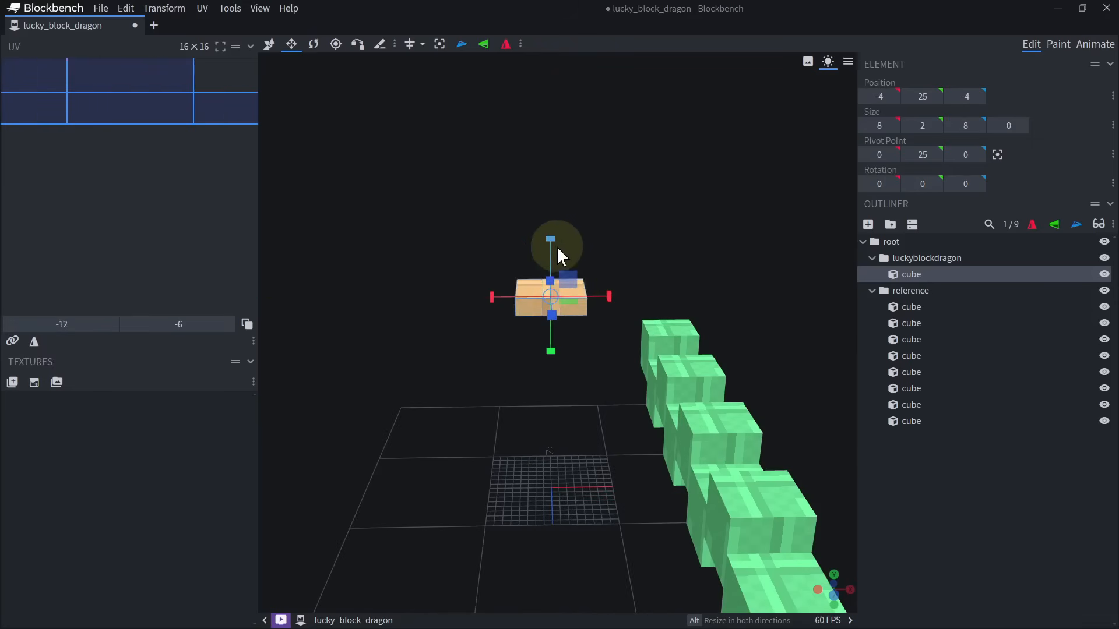
left_click_drag(554, 250, 570, 229, "alt")
left_click_drag(642, 255, 616, 297)
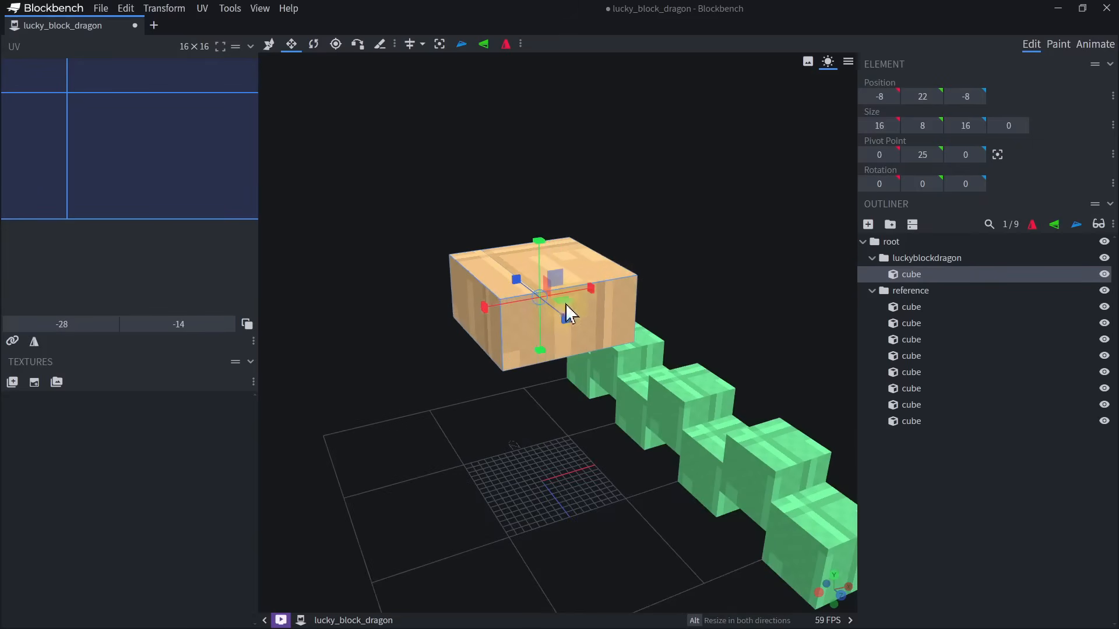
left_click_drag(539, 241, 748, 248, "alt")
Shift the 16-unit body cube in the negative Z direction and place a duplicate directly behind it at Z position -3.
key("v")
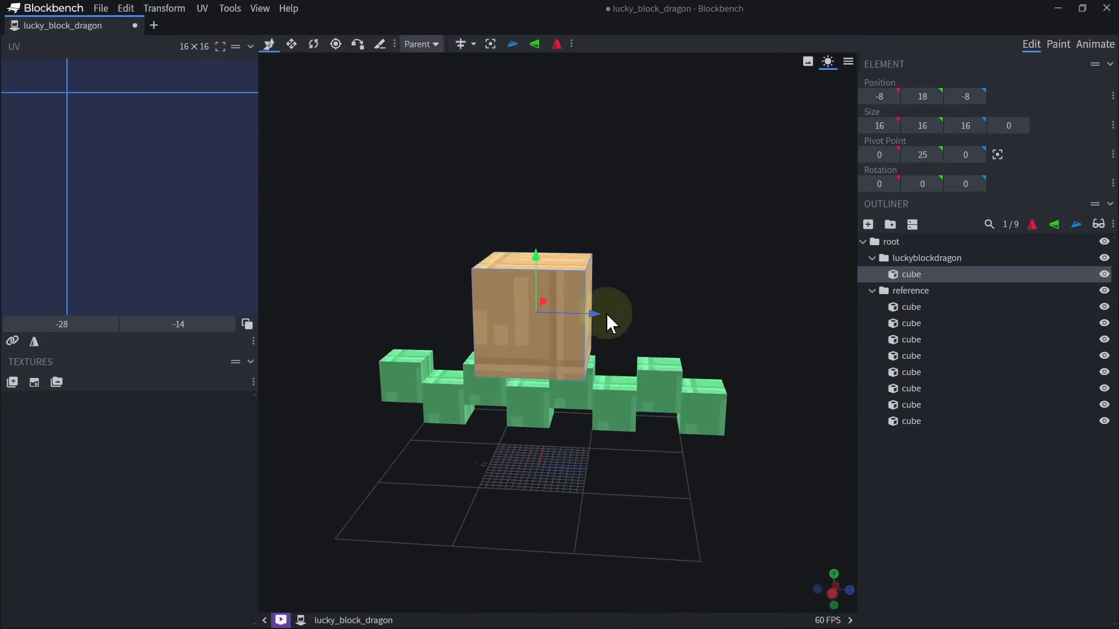
left_click_drag(600, 314, 520, 315)
right_click_drag(585, 385, 613, 310)
left_click_drag(613, 312, 555, 430)
key("ctrl+d")
left_click_drag(503, 256, 648, 264)
left_click_drag(739, 218, 544, 264)
Shrink the duplicated body cube to 14 wide and 14 high, raising its underside to Y position 20.
key("s")
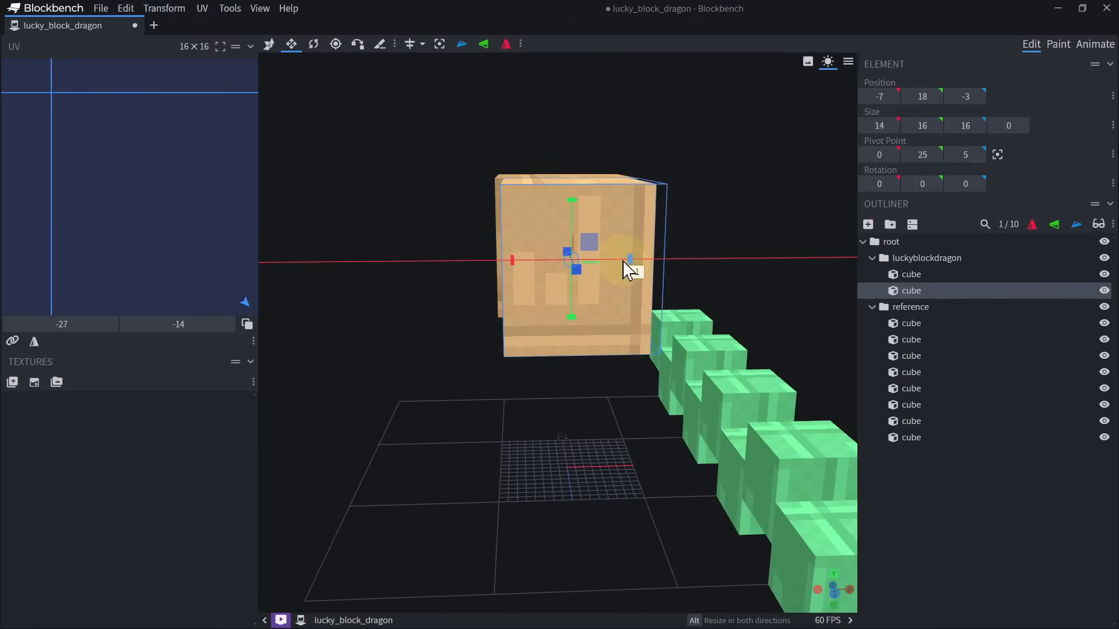
left_click_drag(622, 261, 718, 289)
left_click_drag(601, 315, 605, 293)
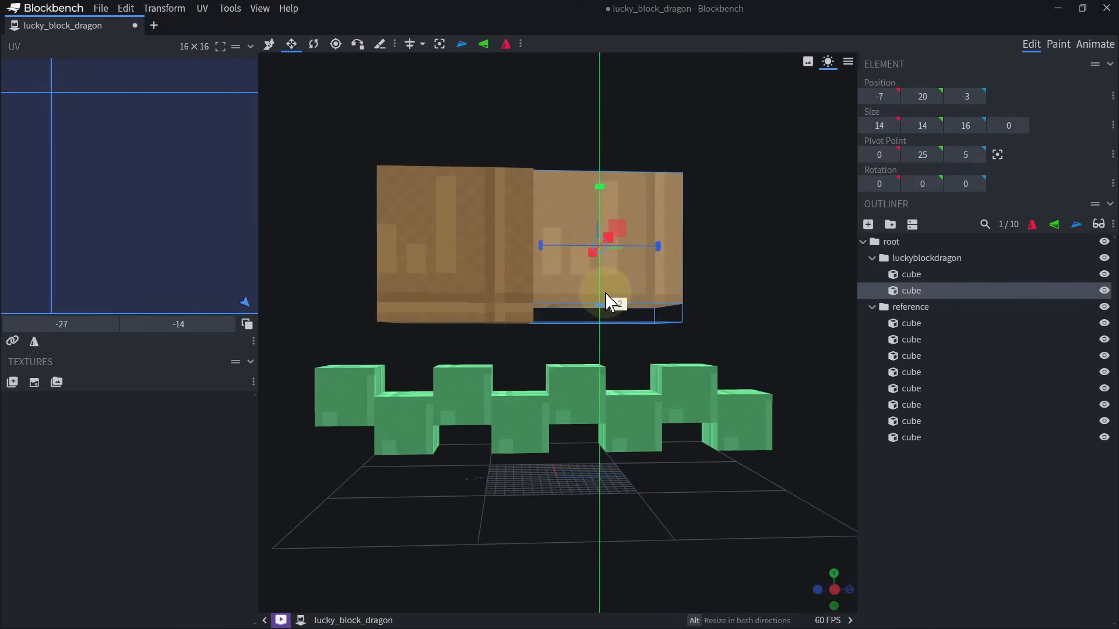
right_click_drag(605, 293, 555, 372)
scroll(603, 342, "up", 1)
scroll(602, 338, "down", 4)
Duplicate the 14-unit body cube and place the copy directly behind it at Z position 13.
key("ctrl+d")
left_click_drag(601, 320, 718, 321)
right_click_drag(694, 333, 656, 389)
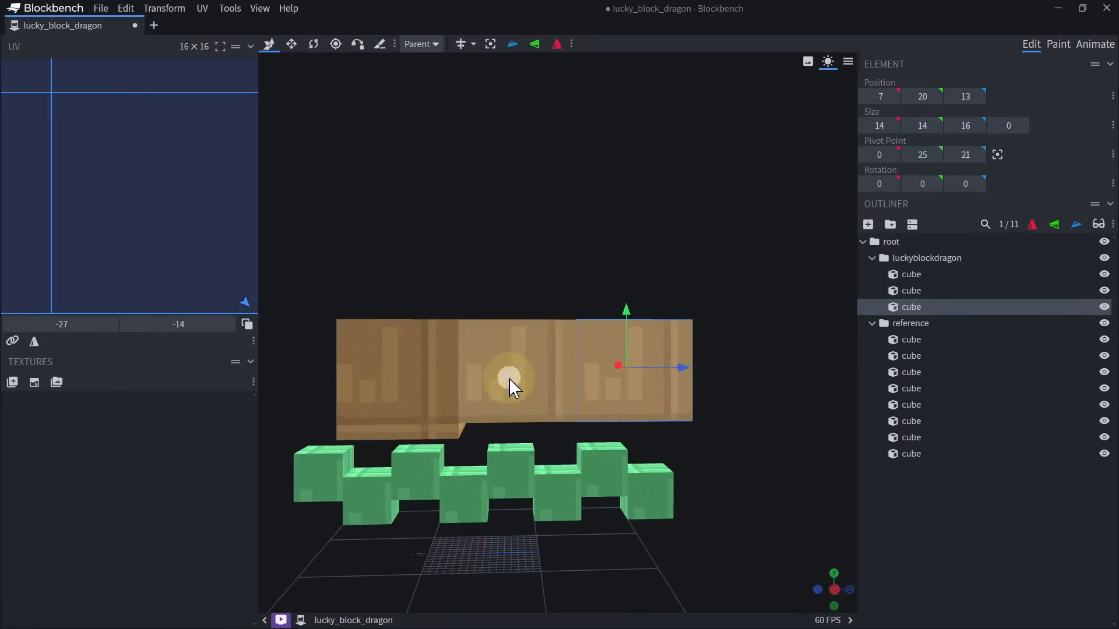
Select all three body cubes and shift them together 2 units in the positive Z direction.
left_click(509, 379)
right_click_drag(529, 382, 589, 290)
left_click(656, 312, "ctrl")
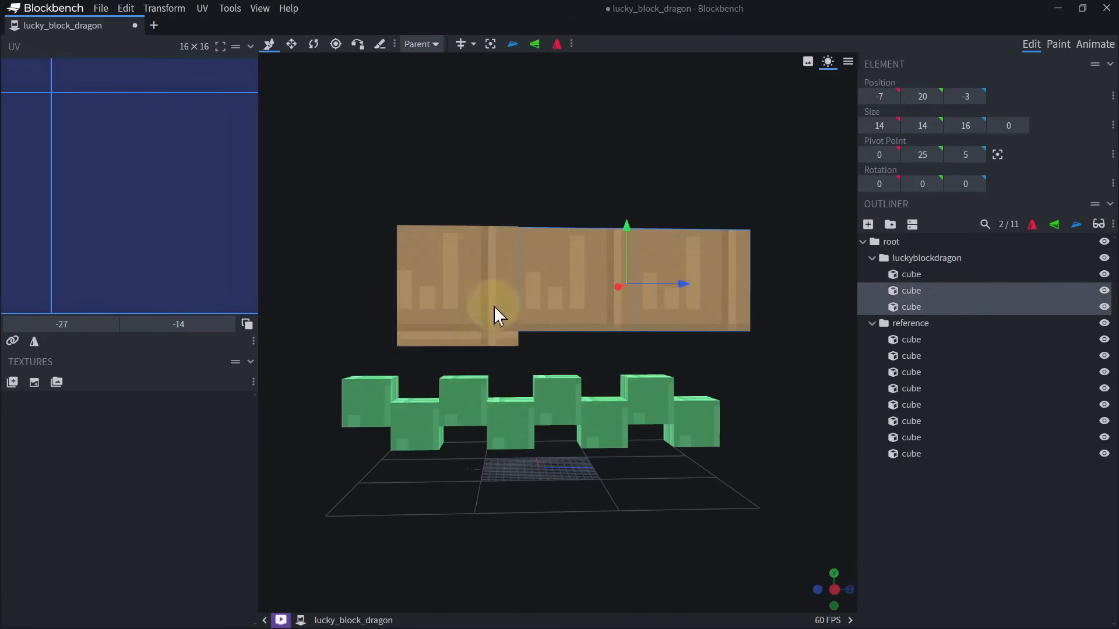
left_click(494, 306, "ctrl")
left_click_drag(619, 292, 633, 290)
Duplicate the frontmost body cube and place the copy in front of it at Y position 23 and Z position -33.
left_click(523, 306)
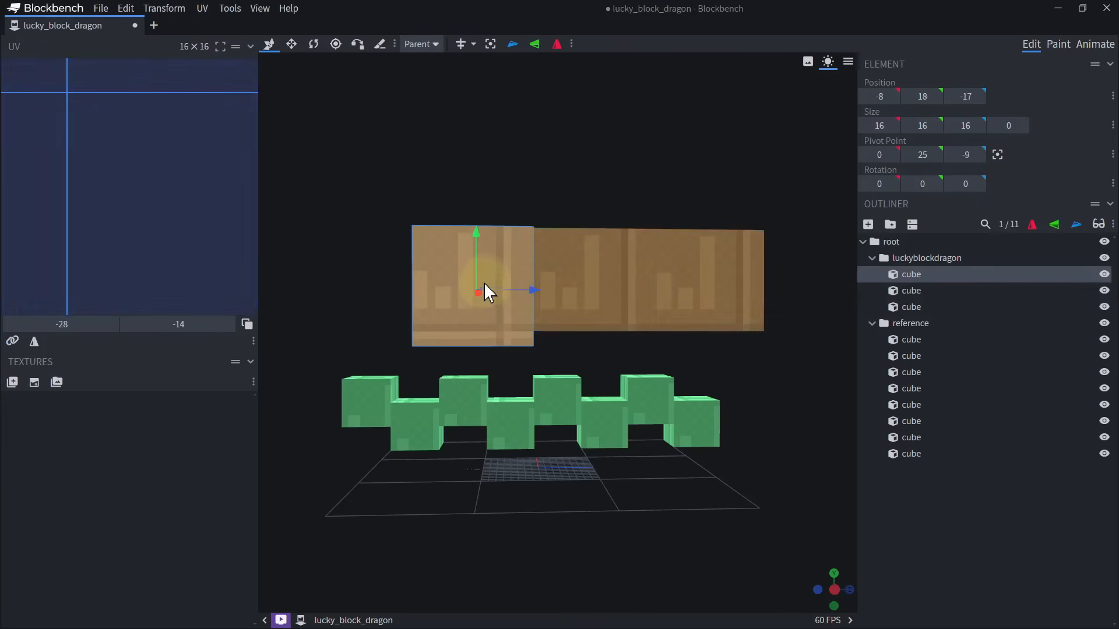
right_click_drag(483, 282, 555, 338)
key("ctrl+d")
left_click_drag(554, 344, 438, 344)
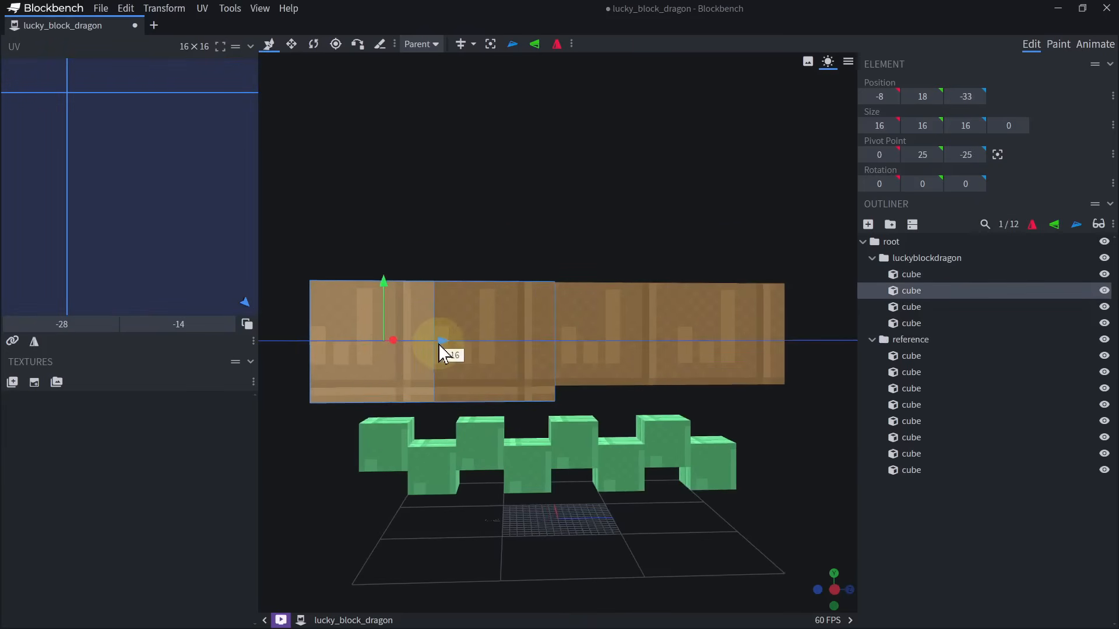
left_click_drag(387, 295, 398, 239)
right_click_drag(632, 324, 569, 282)
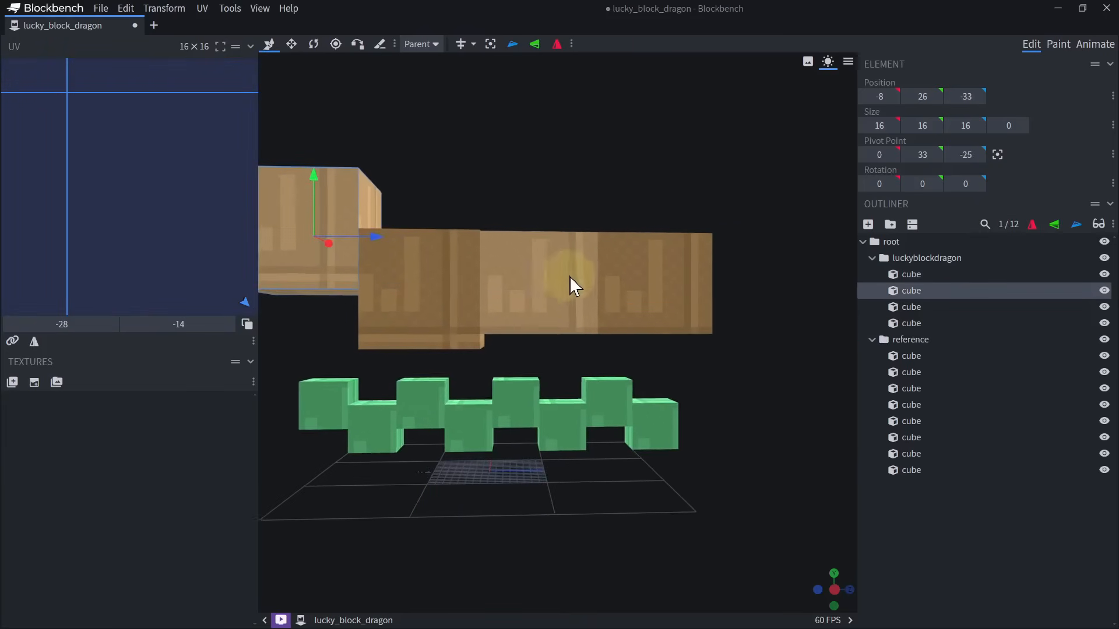
scroll(561, 394, "down", 3)
left_click_drag(402, 266, 402, 281)
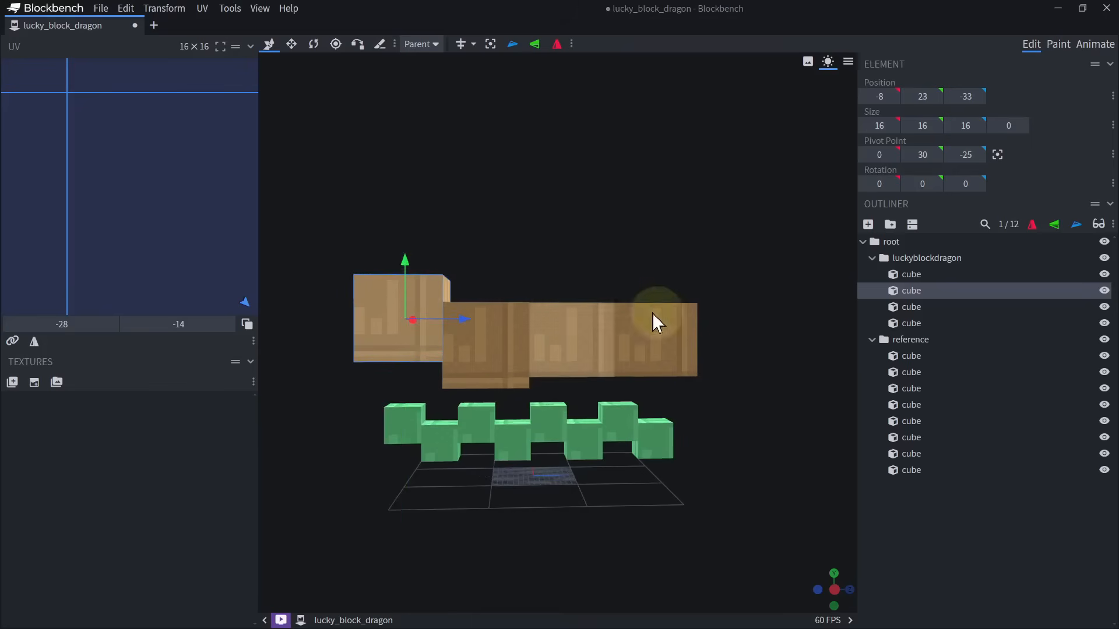
Narrow the rearmost body cube from both sides and reduce its height from below.
left_click(673, 325)
left_click_drag(714, 336, 647, 337)
key("s")
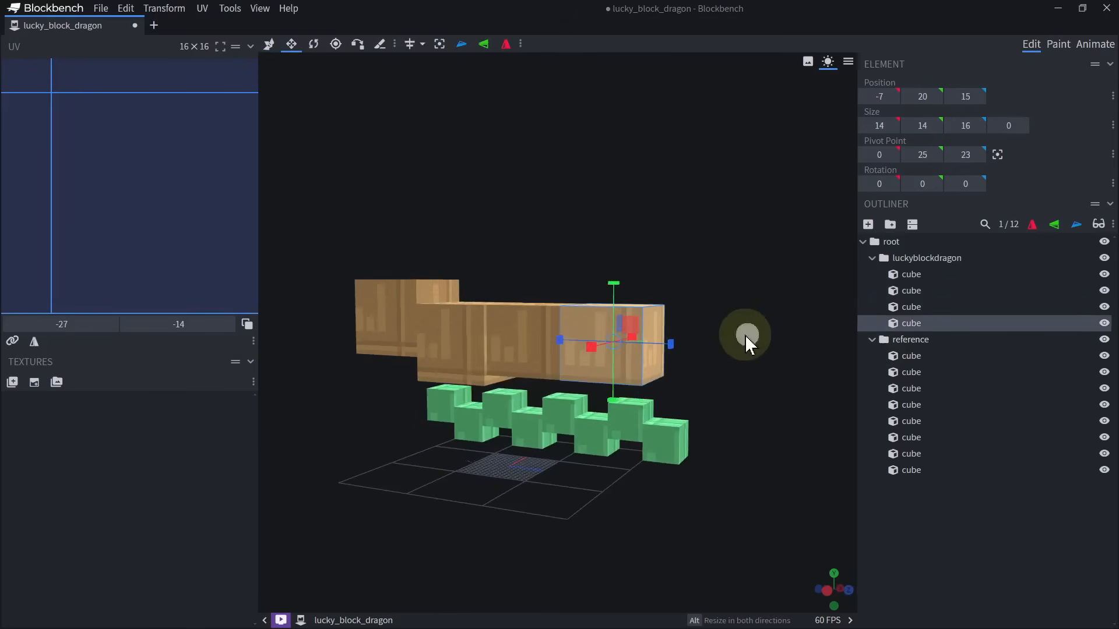
scroll(571, 379, "up", 5)
left_click_drag(745, 334, 589, 358)
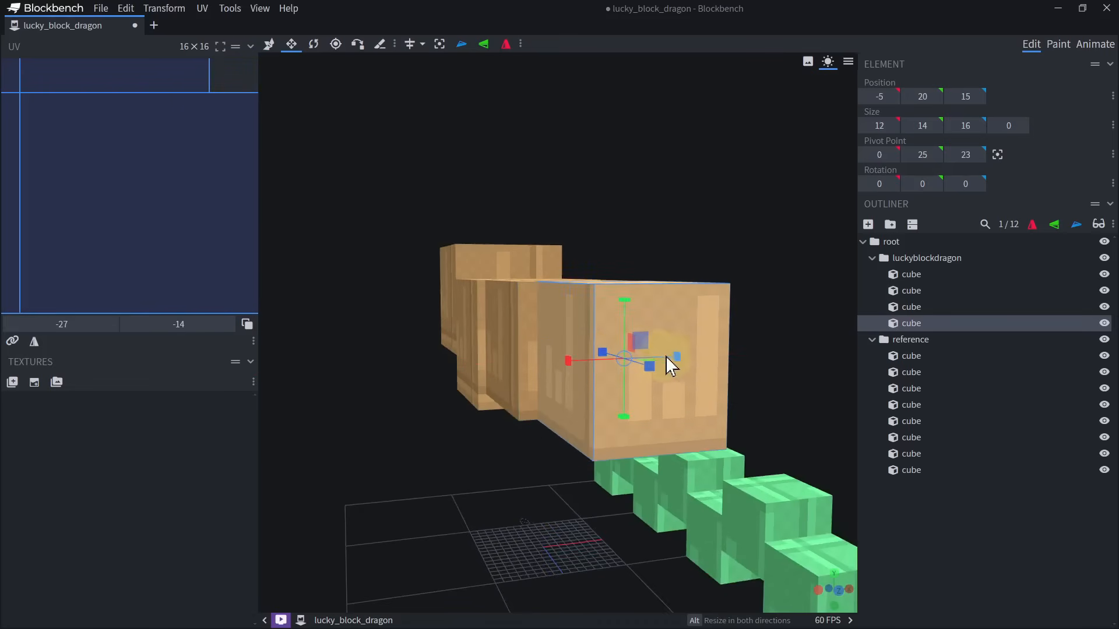
left_click_drag(674, 356, 656, 359)
left_click_drag(617, 415, 637, 364)
left_click_drag(565, 447, 663, 390)
Trim the undersides of the middle body cube and the rearmost body cube to even out the taper.
left_click(594, 393)
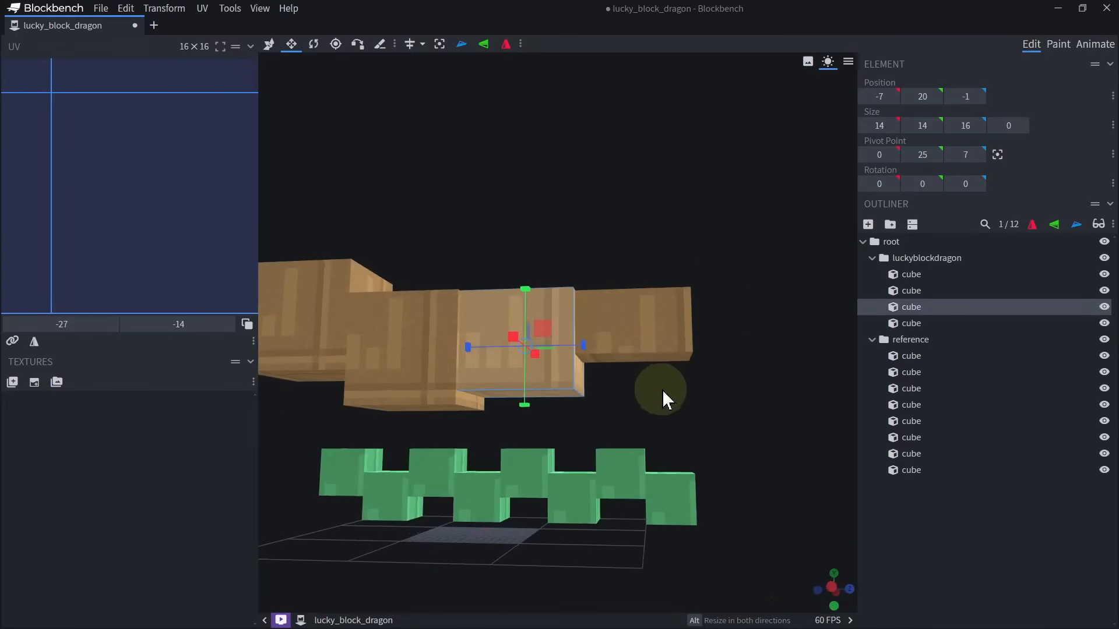
left_click_drag(525, 411, 530, 397)
left_click(669, 338)
right_click_drag(669, 338, 657, 367)
left_click_drag(624, 418, 626, 409)
Duplicate the rearmost body cube behind itself at Z position 31 and shrink the copy to 6 wide and 5 high.
right_click_drag(634, 415, 564, 443)
left_click_drag(674, 423, 686, 424)
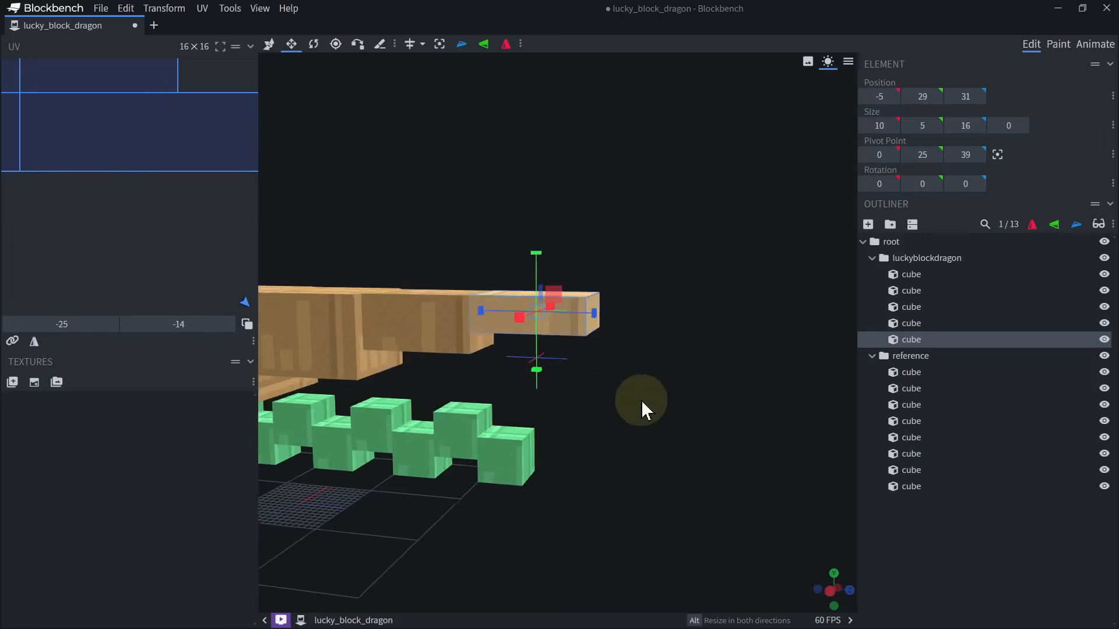
left_click_drag(641, 400, 531, 438)
left_click_drag(465, 302, 490, 302)
left_click_drag(592, 298, 562, 301)
left_click_drag(676, 242, 716, 253)
Duplicate the tail segment, place the copy behind it at Z position 47, and shrink it to 4 wide and 4 high.
key("ctrl+d")
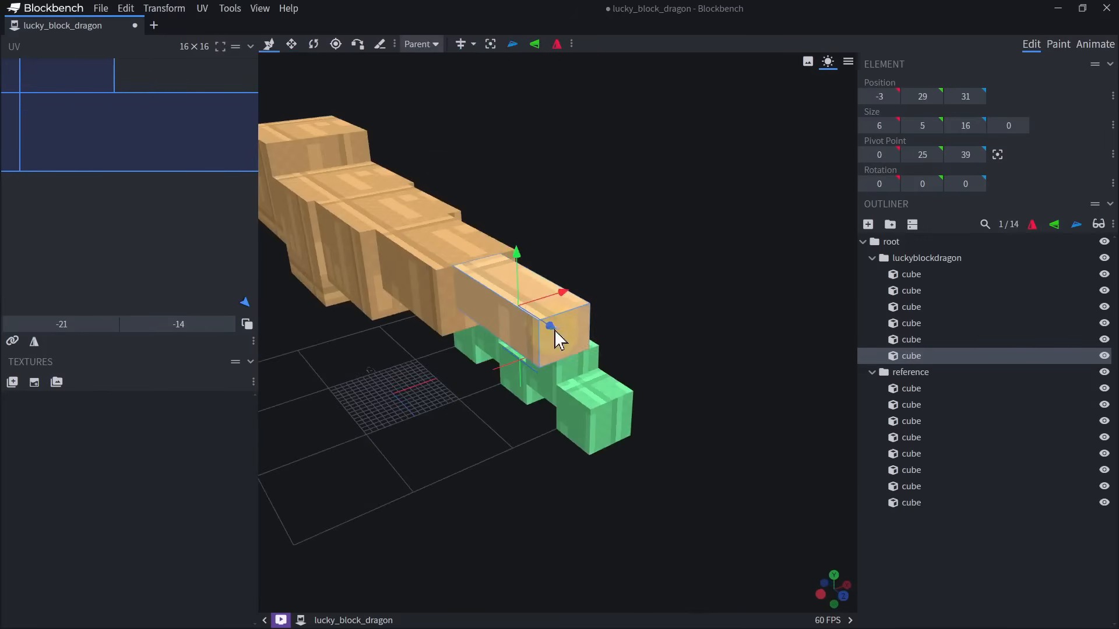
left_click_drag(554, 327, 572, 351)
key("s")
left_click_drag(622, 297, 571, 460)
left_click_drag(599, 379, 604, 376)
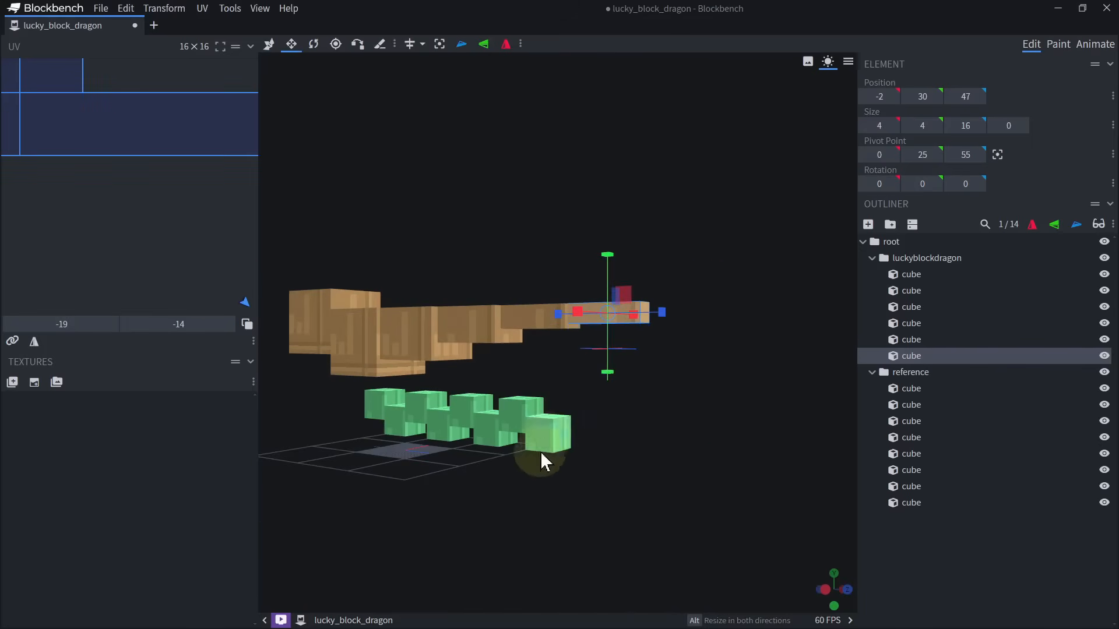
left_click_drag(540, 452, 642, 408)
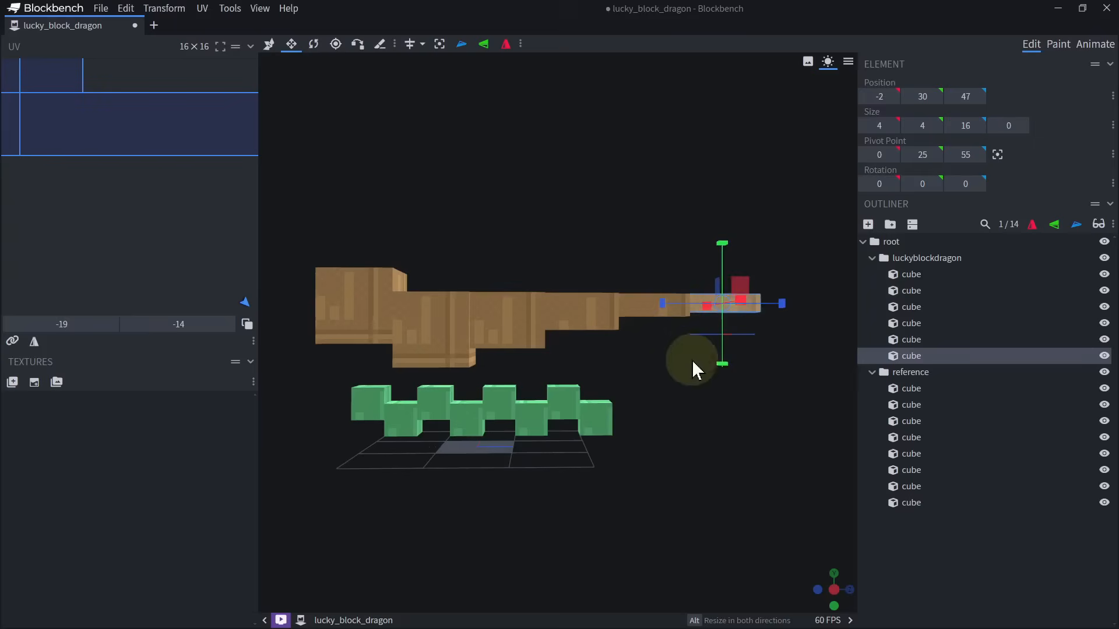
Resize the raised front cube to 15 high and 8 deep, with its underside at Y position 22.
left_click_drag(732, 377, 730, 483)
scroll(687, 435, "up", 3)
left_click_drag(520, 449, 465, 411)
left_click(479, 324)
scroll(465, 412, "up", 2)
left_click_drag(400, 283, 440, 292)
left_click_drag(470, 225, 466, 233)
left_click_drag(516, 387, 577, 390)
left_click_drag(471, 335, 475, 346)
left_click_drag(666, 169, 712, 186)
left_click_drag(411, 295, 447, 300)
left_click_drag(638, 152, 676, 136)
key("ctrl+z")
key("ctrl+z")
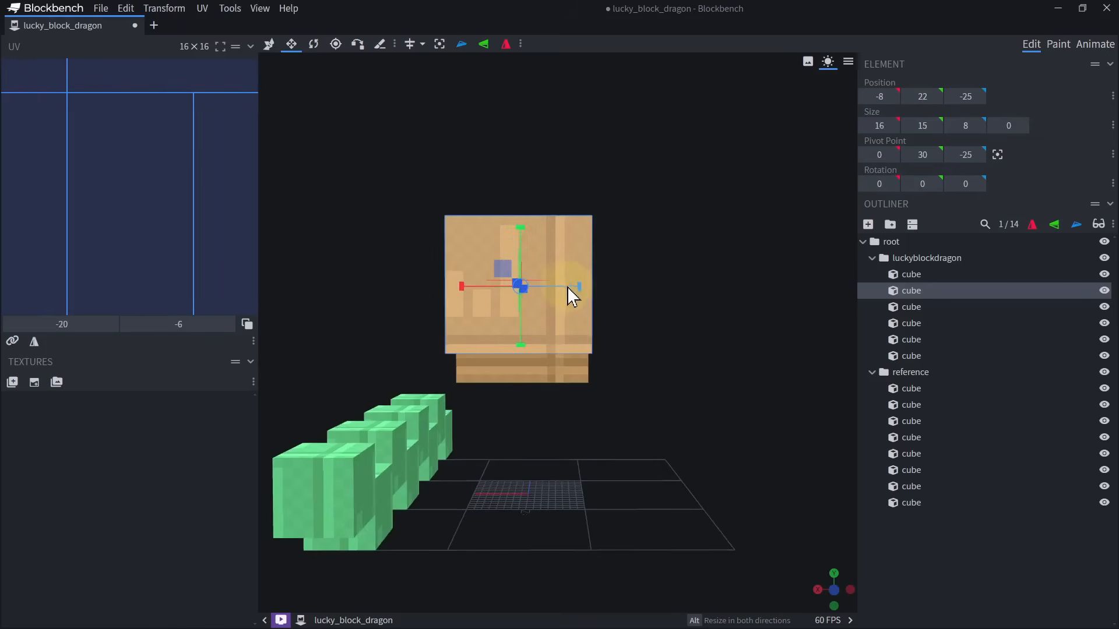
Shrink the front cube to a neck segment 12 wide and 6 deep at Z position -23.
left_click_drag(575, 288, 557, 288, "alt")
left_click_drag(634, 272, 401, 292)
right_click_drag(526, 239, 551, 180)
right_click_drag(461, 252, 524, 233)
scroll(527, 234, "down", 4)
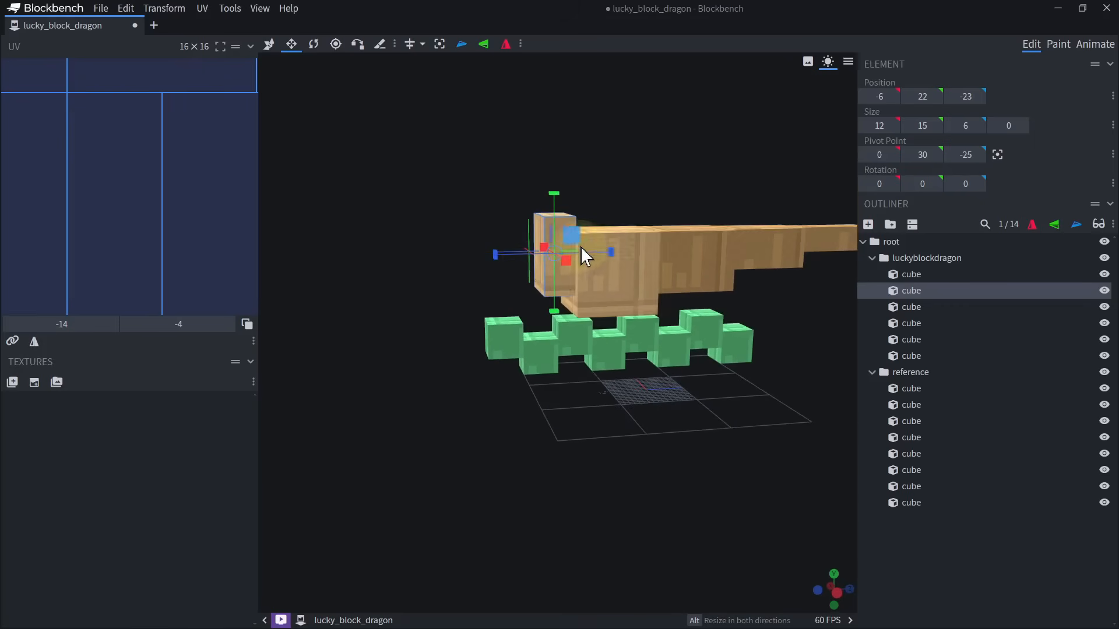
left_click_drag(482, 212, 501, 242)
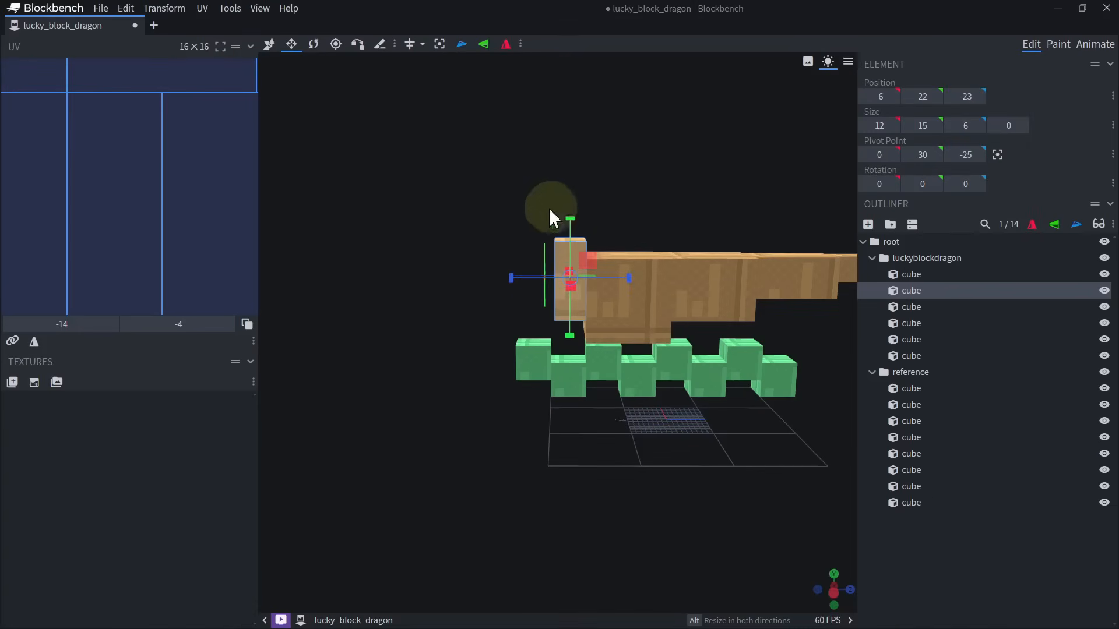
left_click_drag(510, 166, 495, 165)
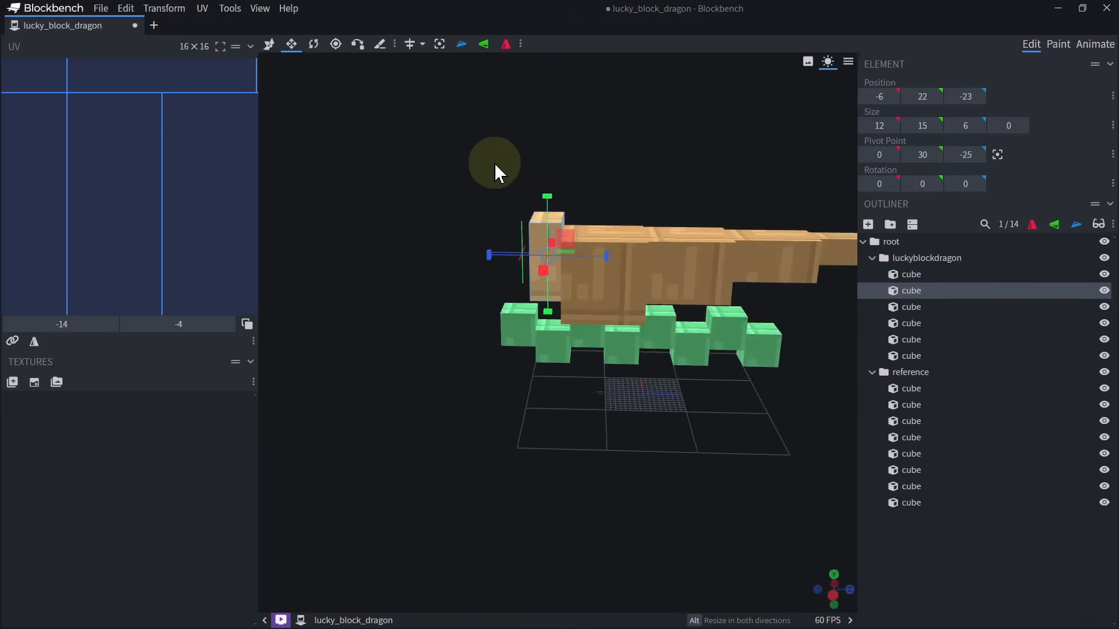
right_click_drag(485, 183, 459, 211)
scroll(452, 214, "up", 3)
left_click_drag(451, 213, 462, 204)
right_click_drag(462, 204, 448, 234)
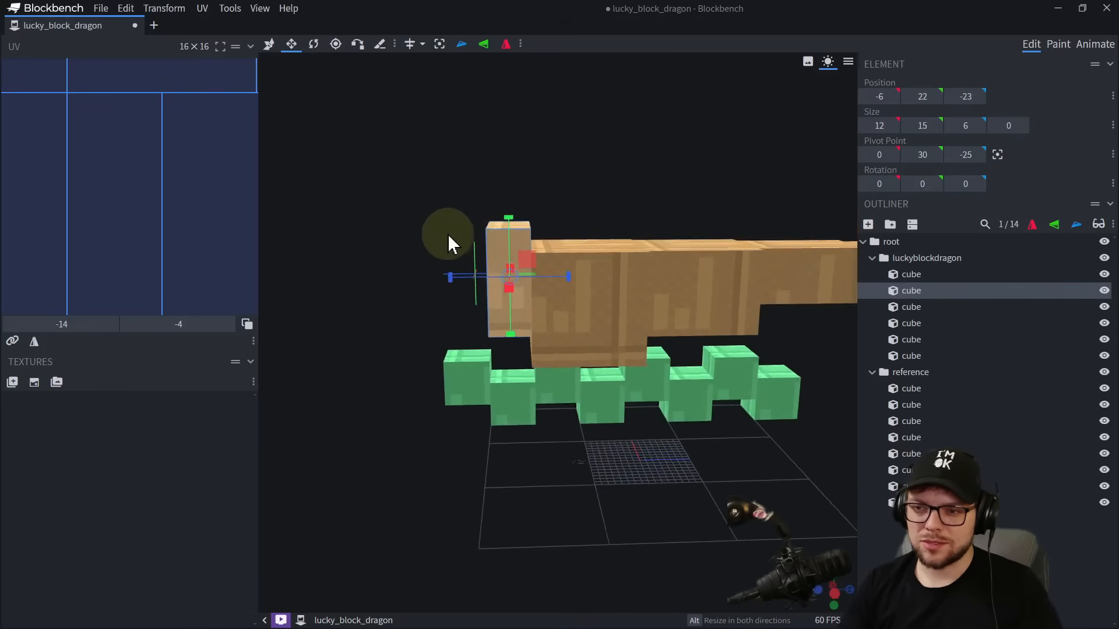
Lower the top of the neck segment so its height is 12.
left_click_drag(447, 234, 510, 245)
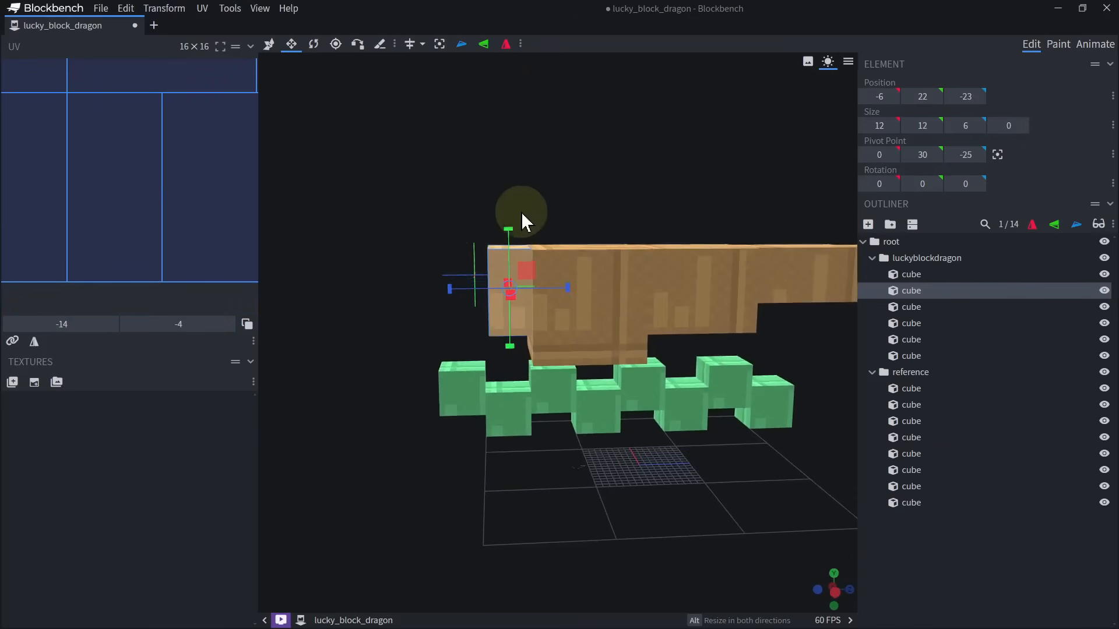
right_click_drag(536, 203, 579, 186)
scroll(581, 174, "up", 3)
Duplicate the neck segment and place the copy directly in front of it at Z position -29.
left_click_drag(583, 152, 512, 310)
key("v")
key("ctrl+d")
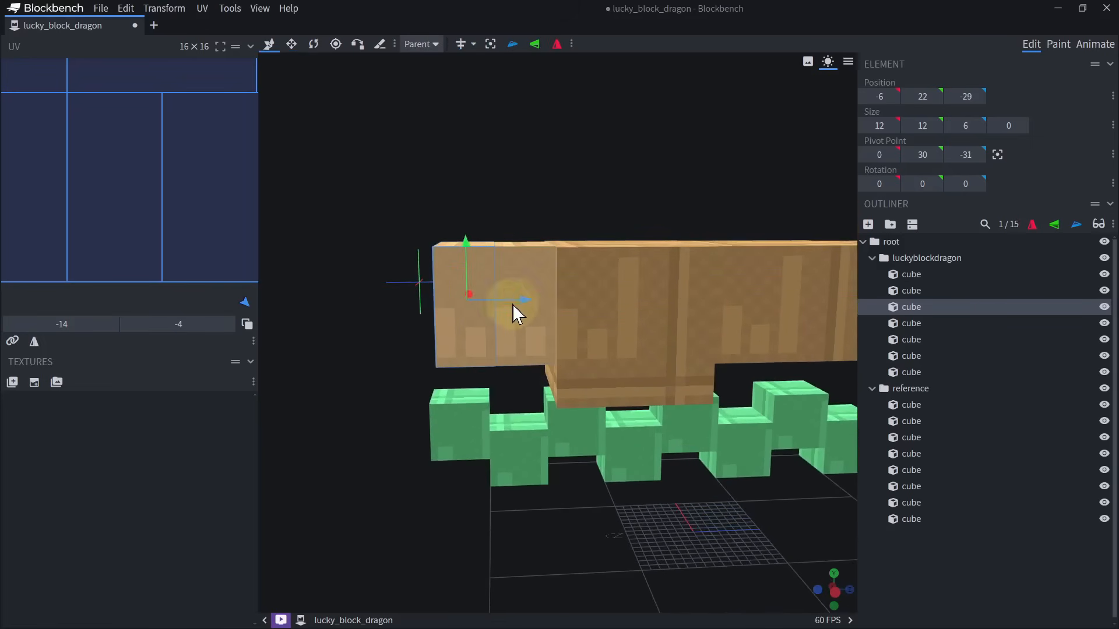
Shrink the second neck segment to 10 wide and 9 high, raising its underside to Y position 25.
key("s")
left_click_drag(474, 364, 466, 324)
left_click_drag(393, 320, 468, 306)
left_click_drag(718, 428, 781, 411)
left_click_drag(582, 286, 563, 280)
left_click_drag(471, 275, 491, 274)
left_click_drag(680, 302, 612, 326)
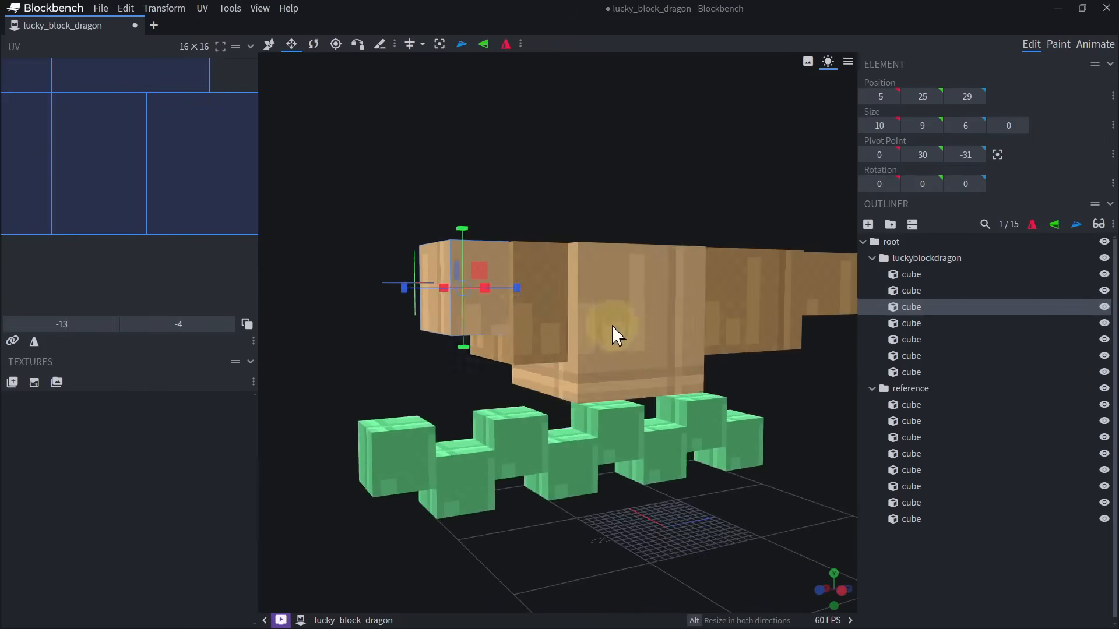
Duplicate the second neck segment directly in front of itself and shrink the copy to 8 wide and 8 high.
key("ctrl+d")
key("v")
left_click_drag(521, 291, 454, 304)
left_click_drag(542, 186, 631, 200)
key("s")
left_click_drag(502, 340, 514, 339)
left_click_drag(621, 332, 467, 297)
left_click_drag(407, 352, 408, 348)
left_click_drag(502, 216, 706, 269)
Duplicate the 8 by 8 neck segment and place the copy directly in front at Z position -41.
key("ctrl+d")
key("v")
scroll(671, 280, "up", 4)
left_click_drag(607, 442, 518, 389)
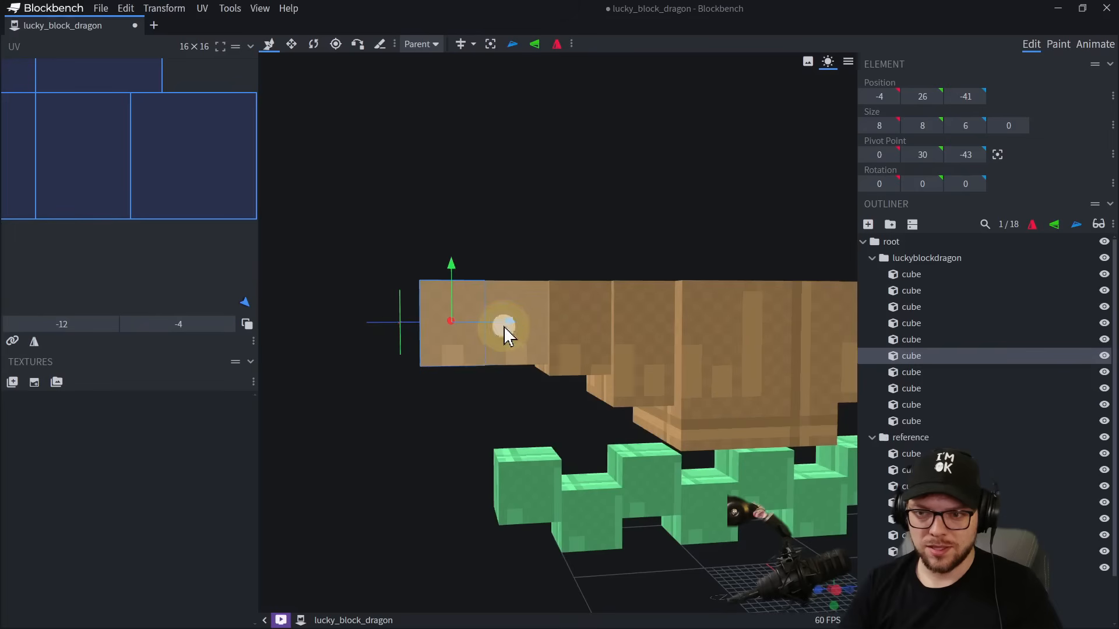
Place another duplicate of the neck segment in front at Z position -47 and enlarge it to 10 wide and 9 high.
left_click_drag(506, 332, 441, 345)
left_click_drag(512, 233, 542, 376)
key("s")
left_click_drag(448, 377, 434, 375)
left_click_drag(664, 451, 597, 417)
left_click_drag(439, 281, 440, 268)
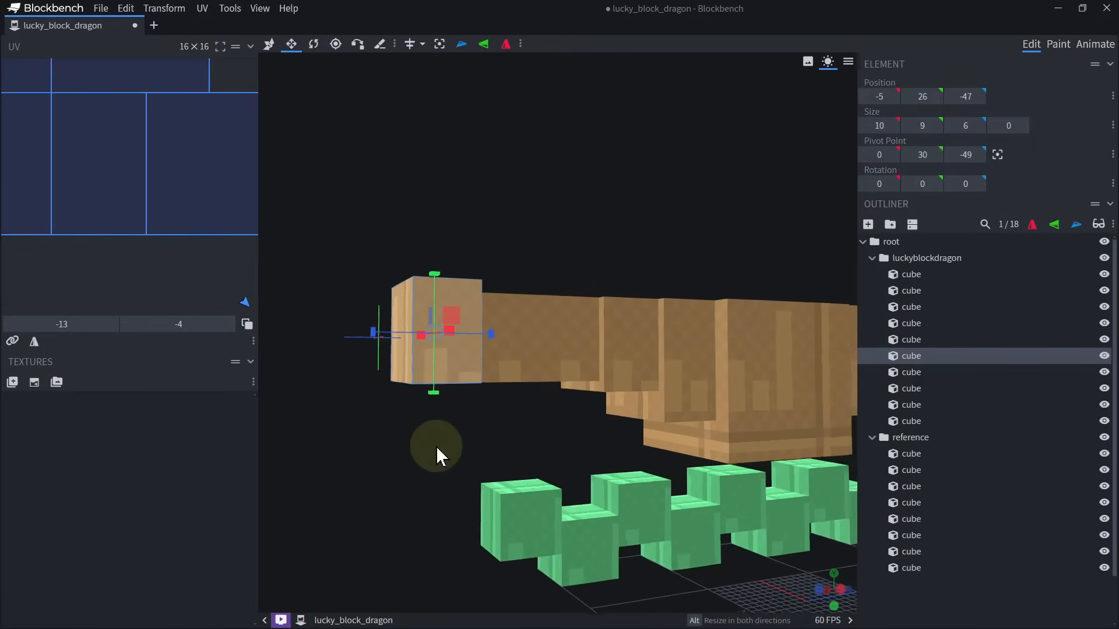
left_click_drag(436, 446, 492, 514)
Duplicate the enlarged front block, place the copy ahead at Z position -53, and resize it to 8 wide and 9 high.
key("ctrl+d")
left_click_drag(532, 425, 490, 408)
mouse_move(443, 338)
left_mouse_down()
mouse_move(443, 370)
mouse_move(452, 328)
left_mouse_up()
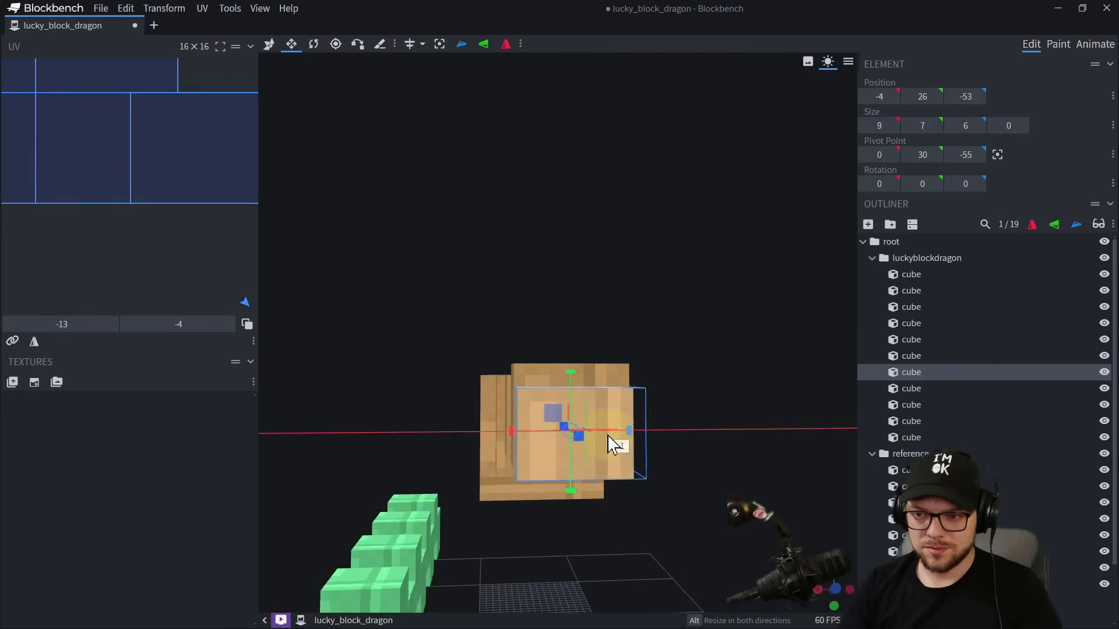
left_click_drag(578, 377, 576, 369)
left_click_drag(691, 351, 619, 357)
left_click_drag(489, 370, 491, 362)
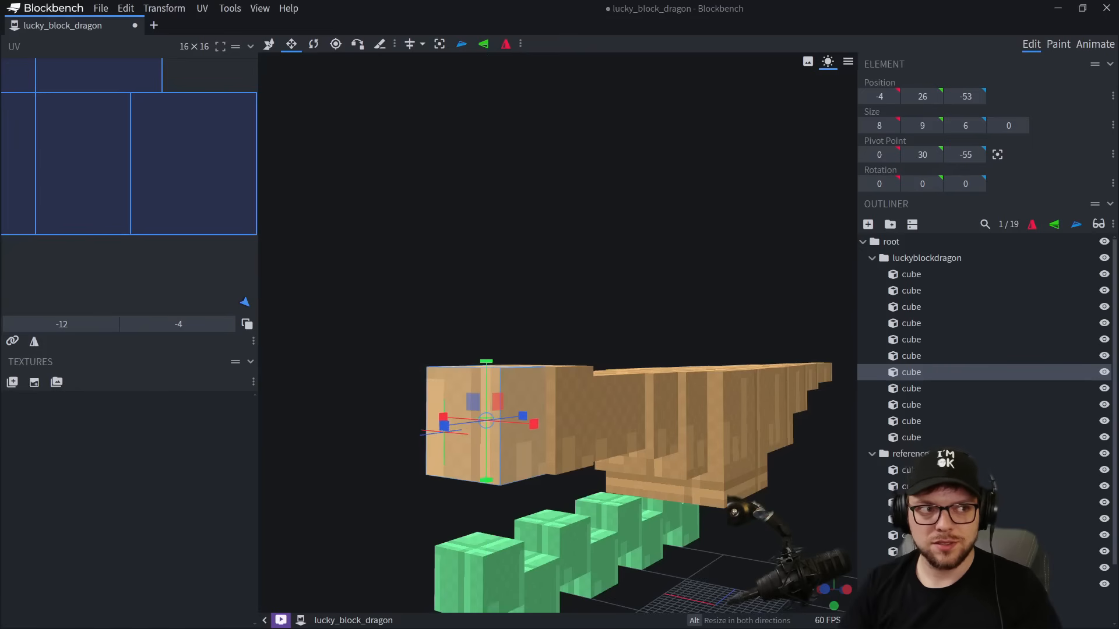
left_click_drag(0, 169, 0, 152)
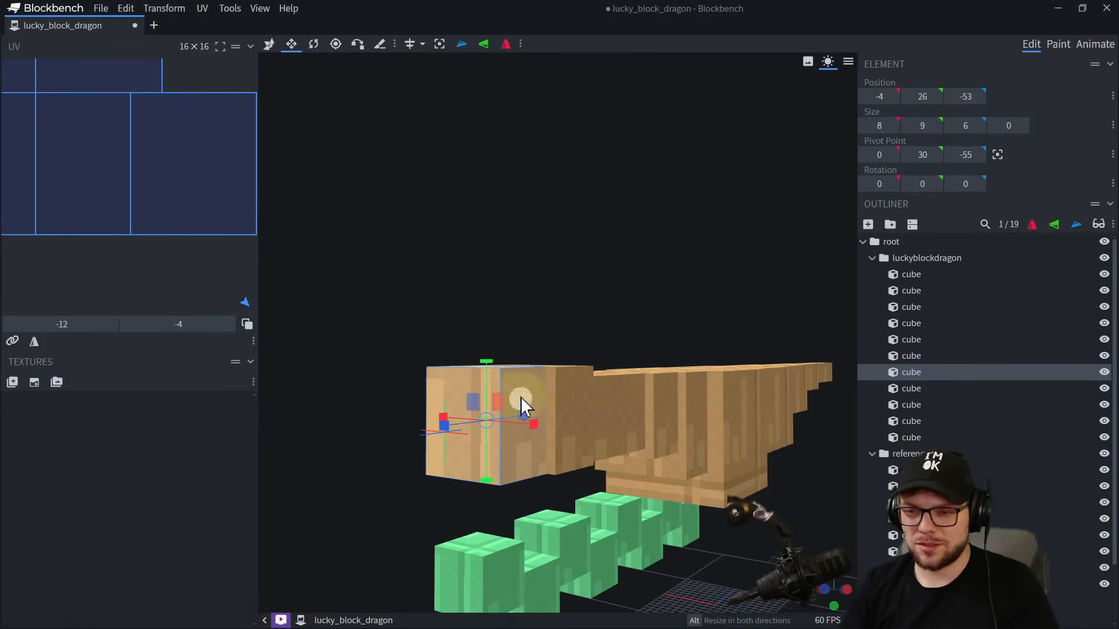
Extend the frontmost block forward to a depth of 12, reaching Z position -59.
left_click_drag(525, 404, 438, 432)
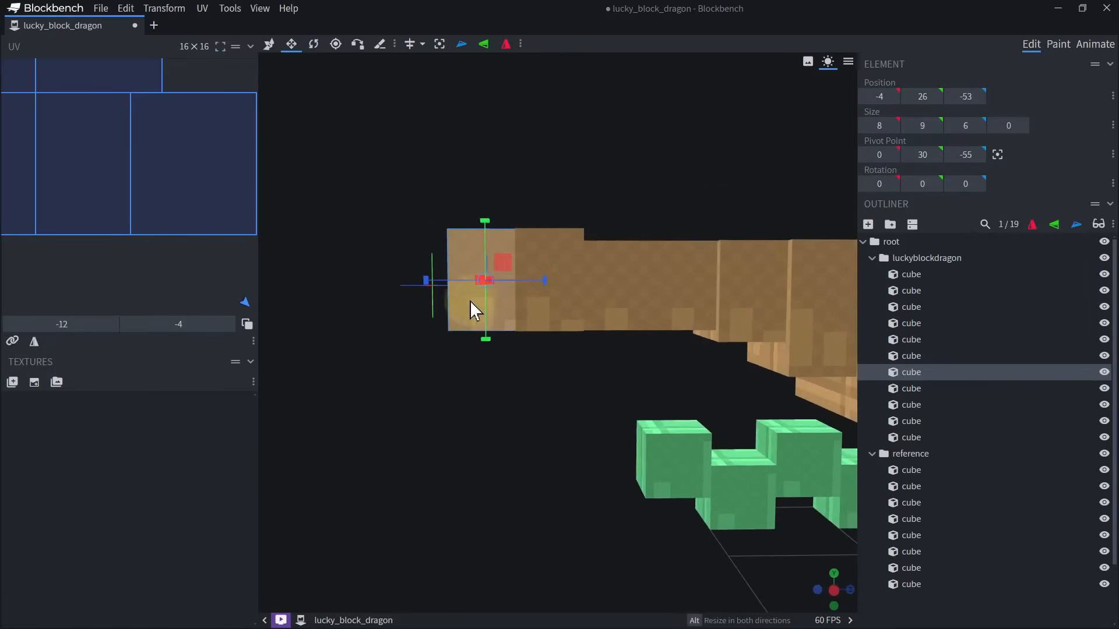
left_click_drag(435, 280, 350, 285)
left_click_drag(396, 375, 501, 408)
left_click_drag(506, 161, 563, 169)
Duplicate the frontmost head block, place the copy on top at Y 35 and Z -50, and shrink it to 4 by 5 by 3.
key("ctrl+d")
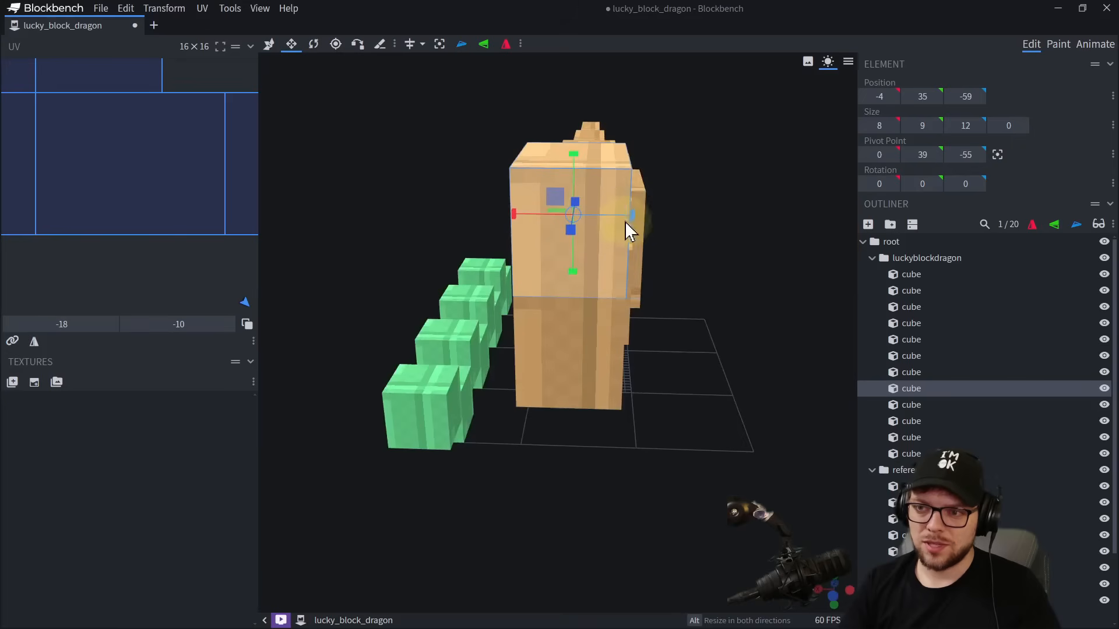
left_click_drag(625, 222, 633, 219)
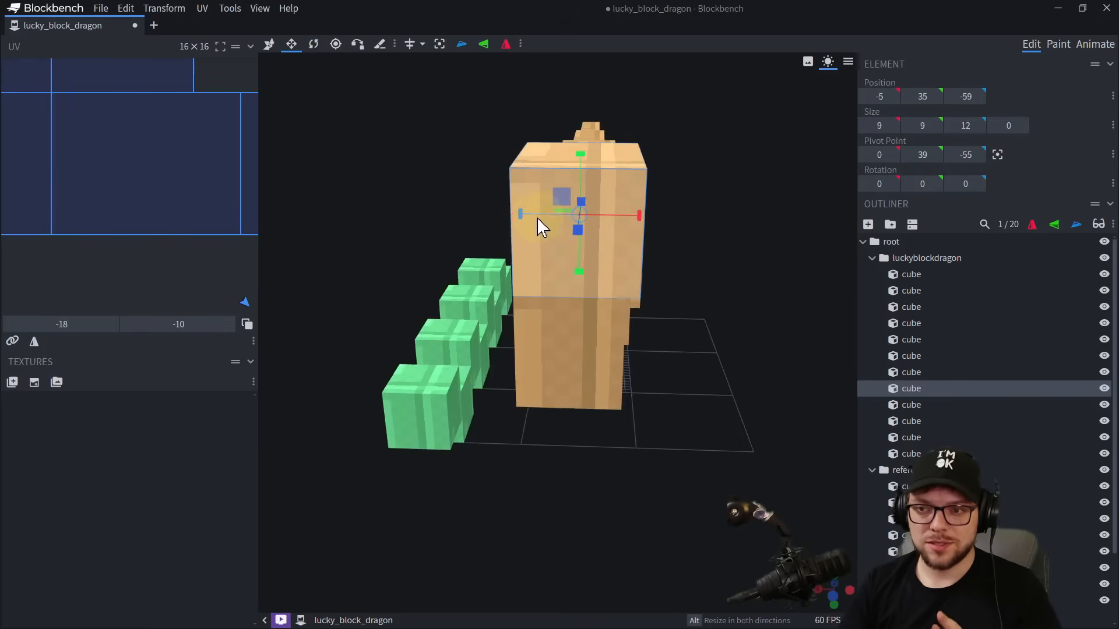
left_click_drag(537, 218, 593, 219)
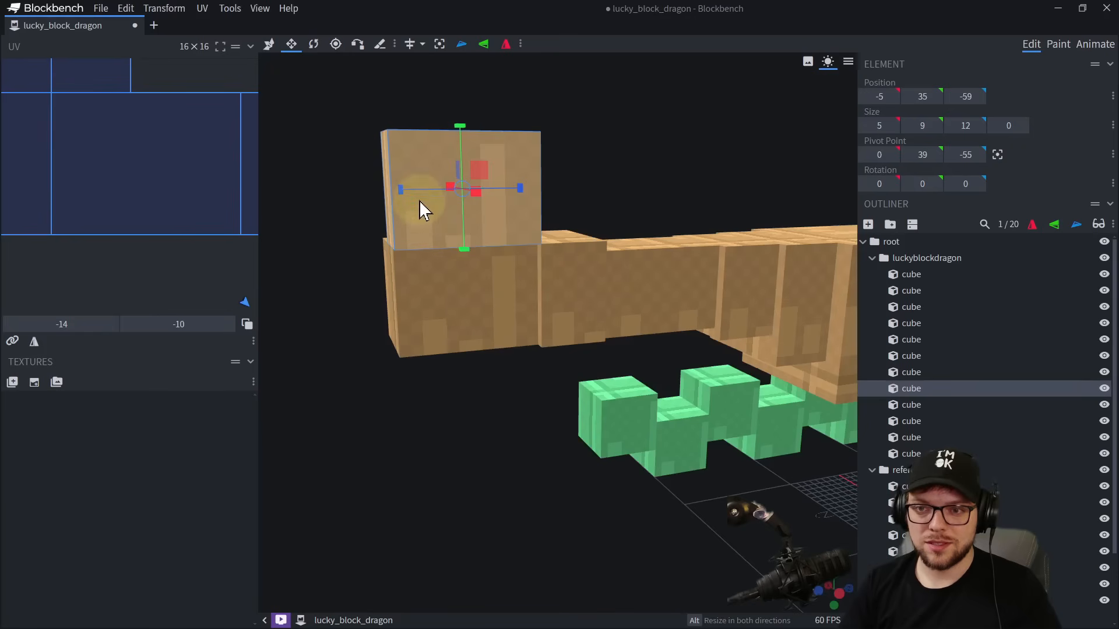
left_click_drag(418, 201, 526, 205)
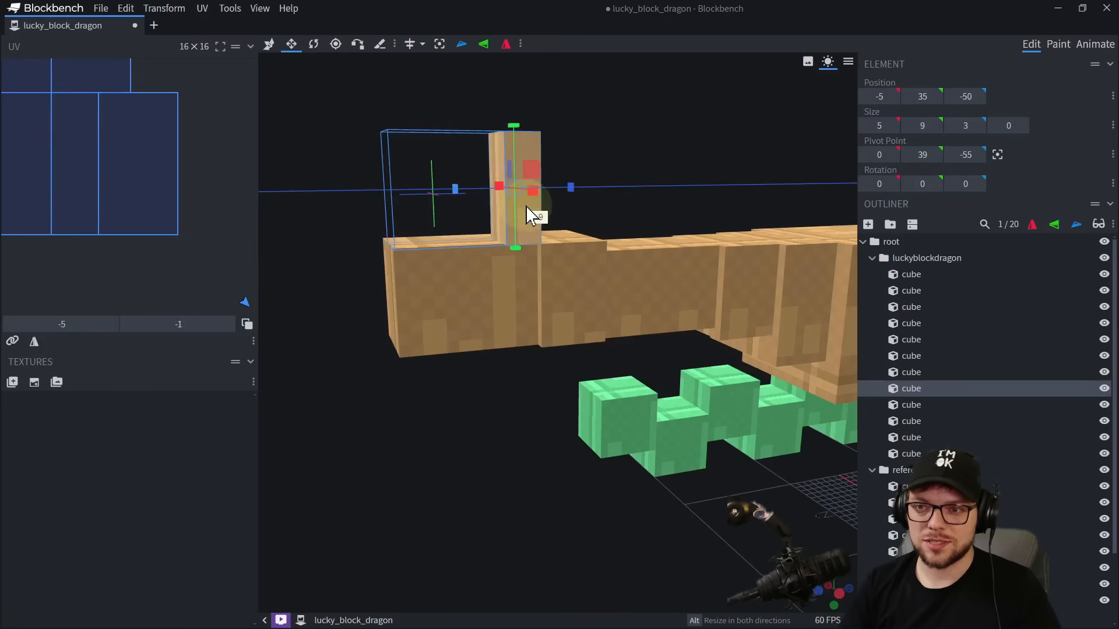
left_click_drag(522, 120, 525, 176)
left_click_drag(619, 148, 700, 154)
left_click_drag(645, 221, 464, 407)
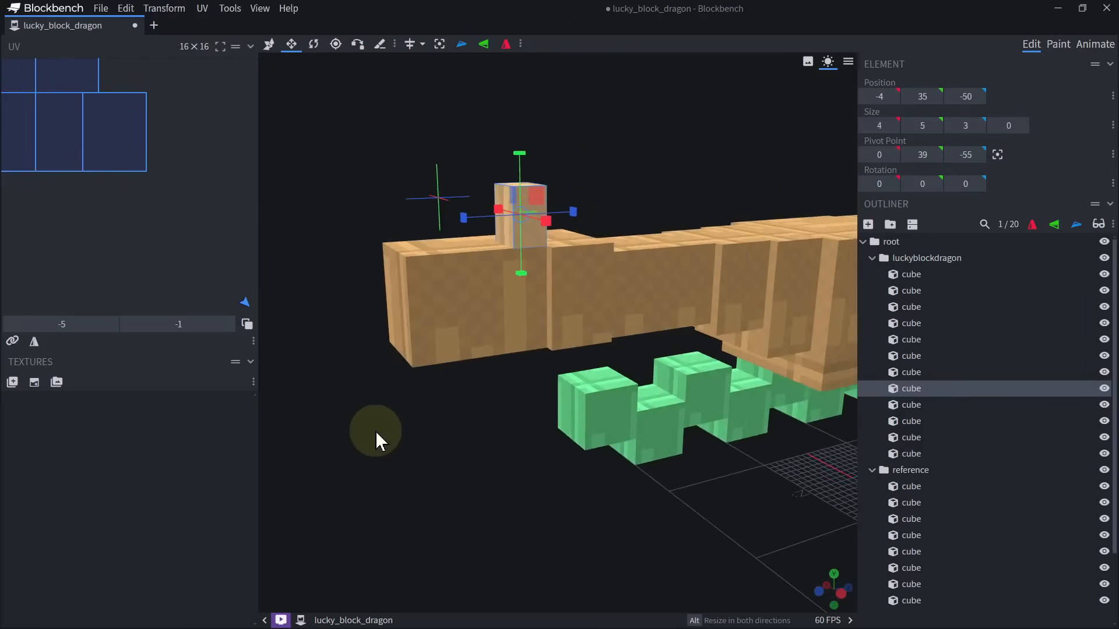
left_click_drag(376, 431, 479, 367)
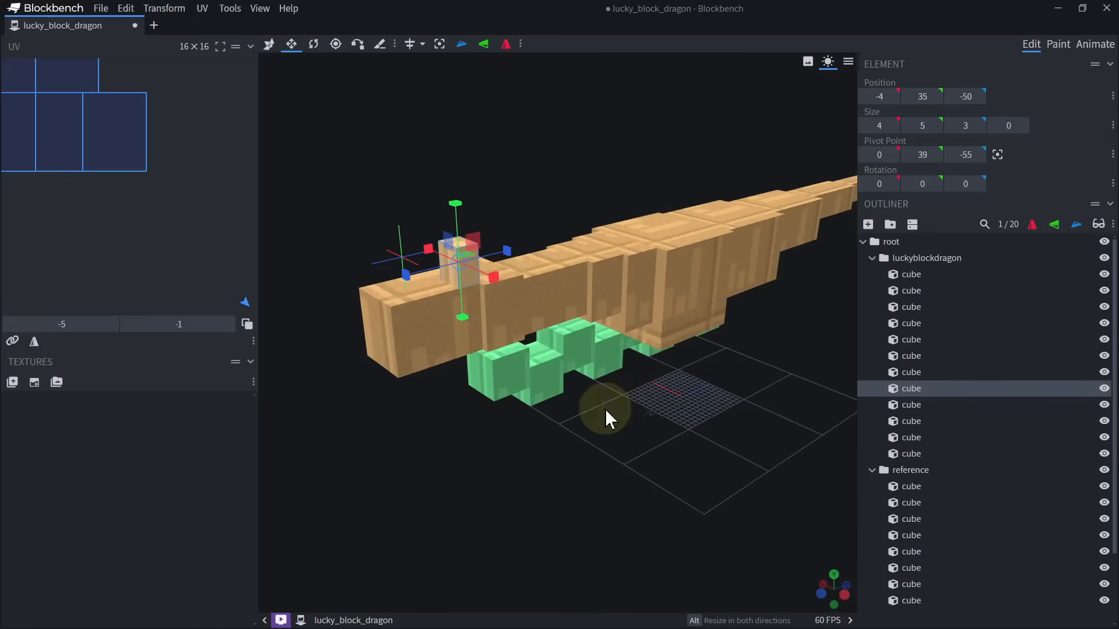
left_click_drag(605, 410, 453, 452)
scroll(507, 474, "up", 5)
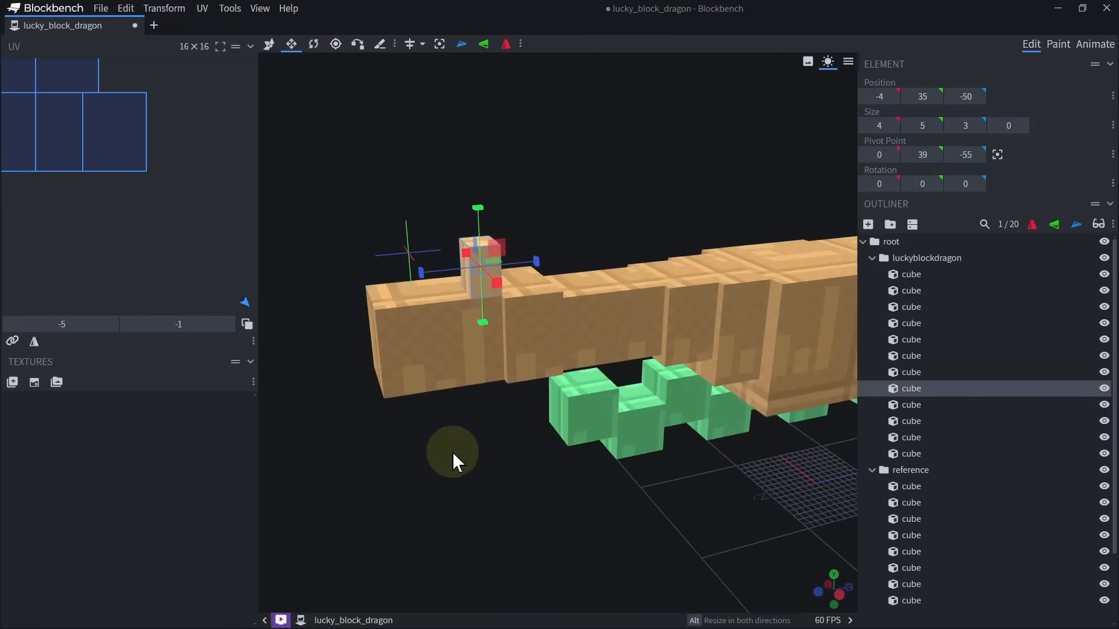
right_click_drag(643, 369, 578, 316)
scroll(578, 316, "down", 3)
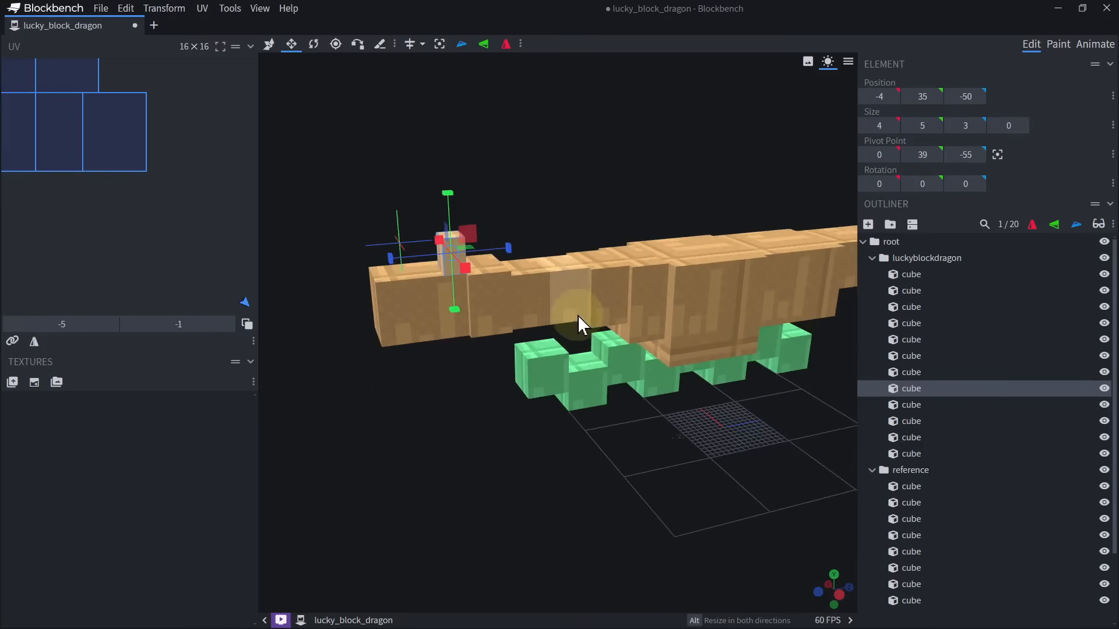
Group the seven cubes of the neck and head inside luckyblockdragon and name the group neckstart.
left_click(547, 295)
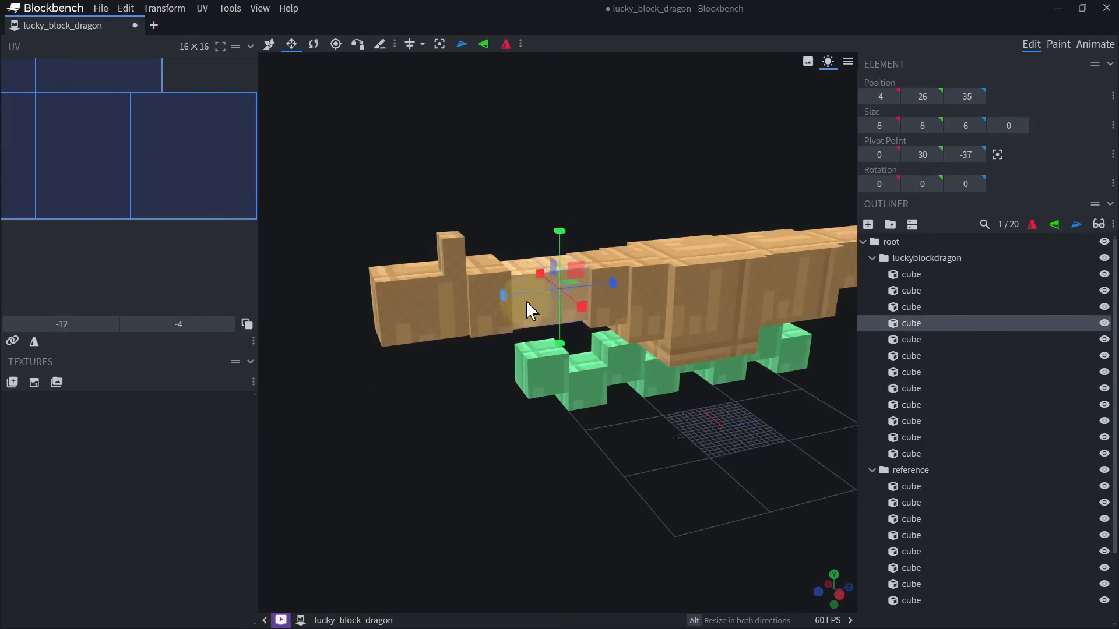
left_click(515, 282, "shift")
left_click(484, 298, "shift")
left_click(443, 289, "shift")
left_click(452, 257, "shift")
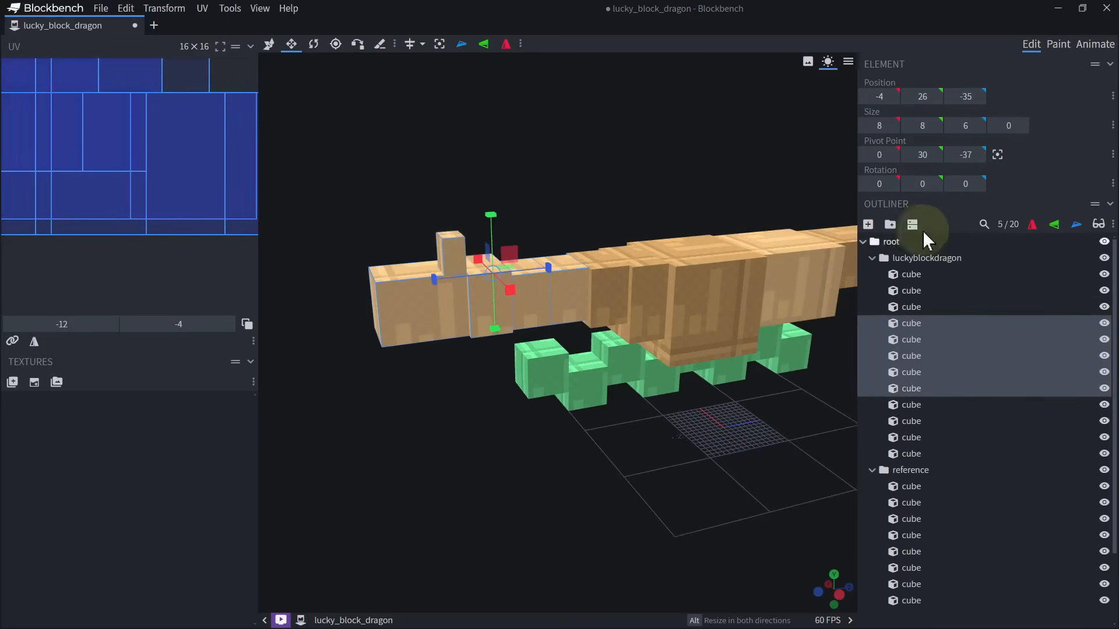
left_click(893, 224)
key("ctrl+z")
left_click(592, 275, "shift")
left_click(547, 292, "shift")
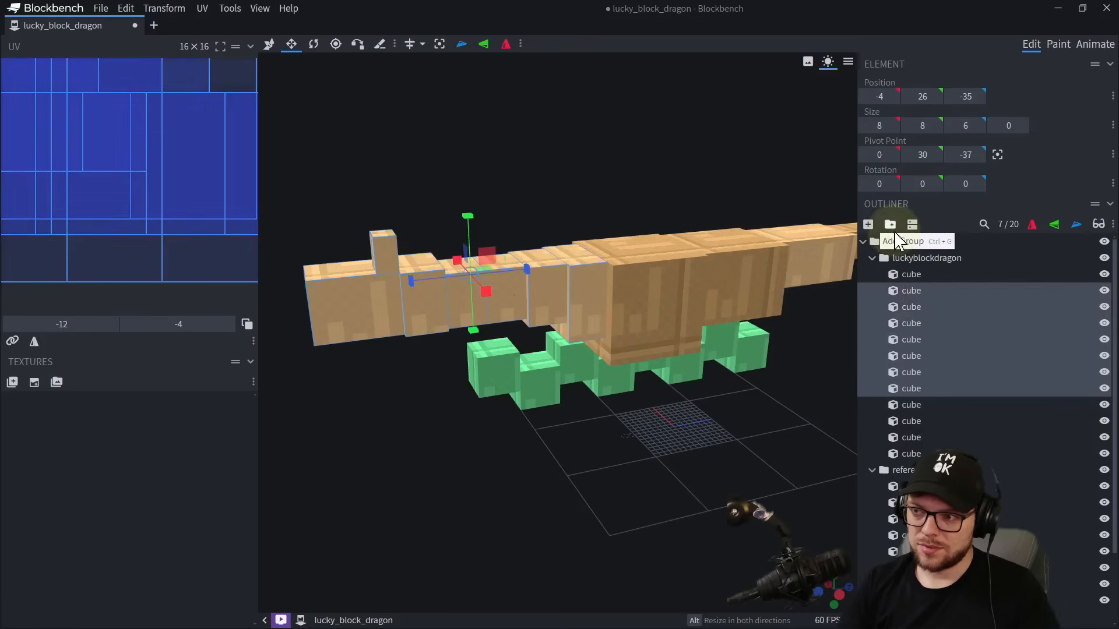
left_click(891, 226)
left_click(911, 289)
double_click(911, 289)
type("neckst")
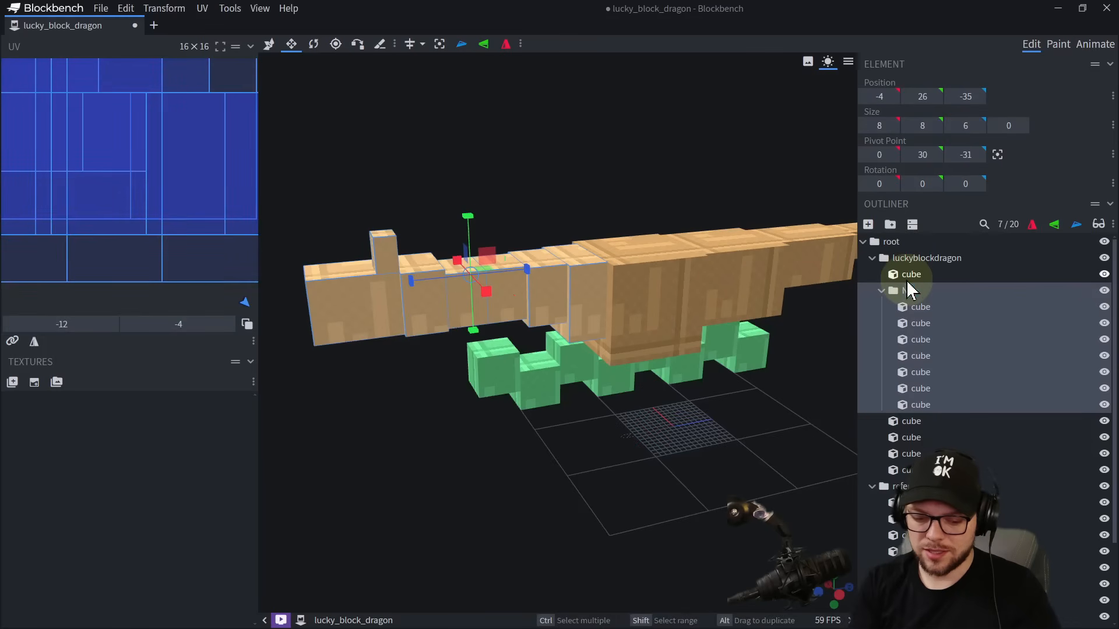
type("art")
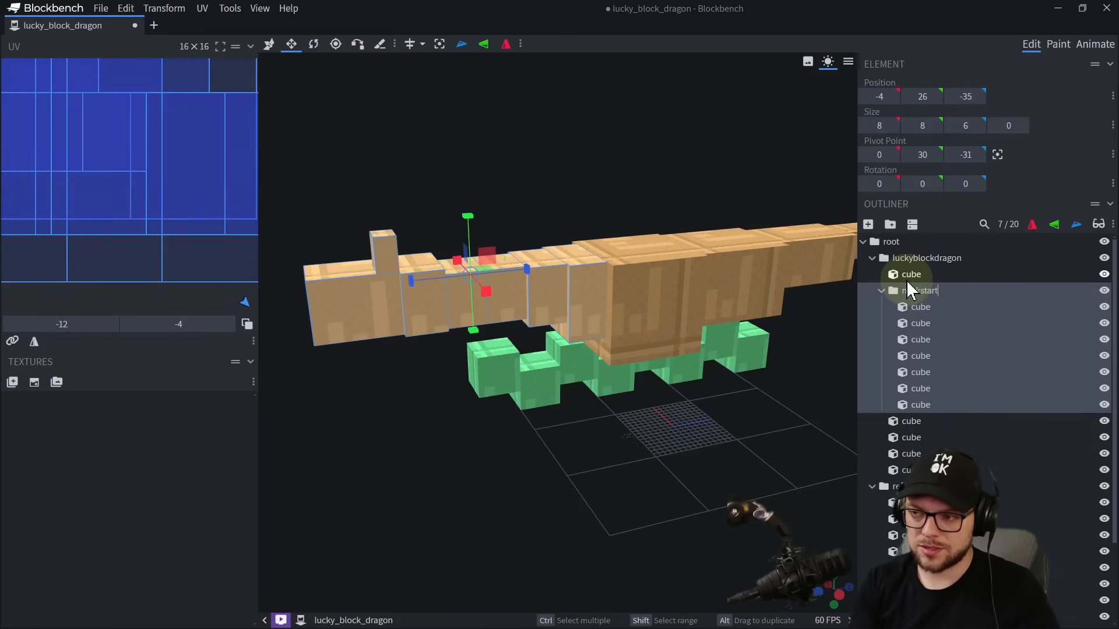
Group the front six neck and head cubes inside neckstart and name the group neck2.
left_click(512, 295)
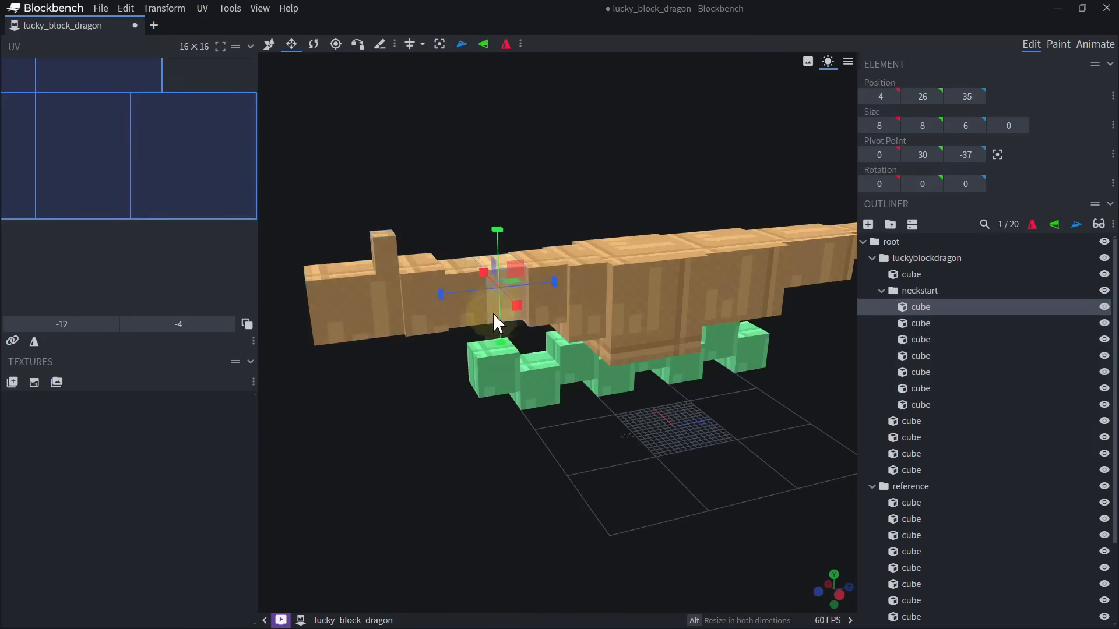
left_click(470, 317, "shift")
left_click(434, 324, "shift")
left_click(386, 322, "shift")
left_click(390, 254, "shift")
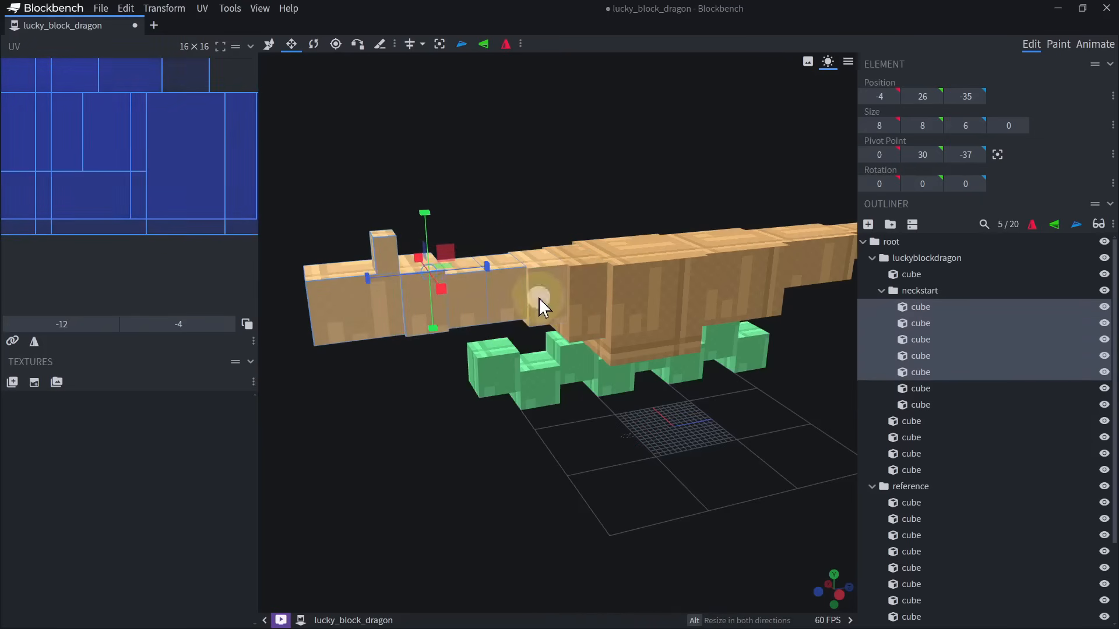
left_click(538, 299, "shift")
left_click(890, 224)
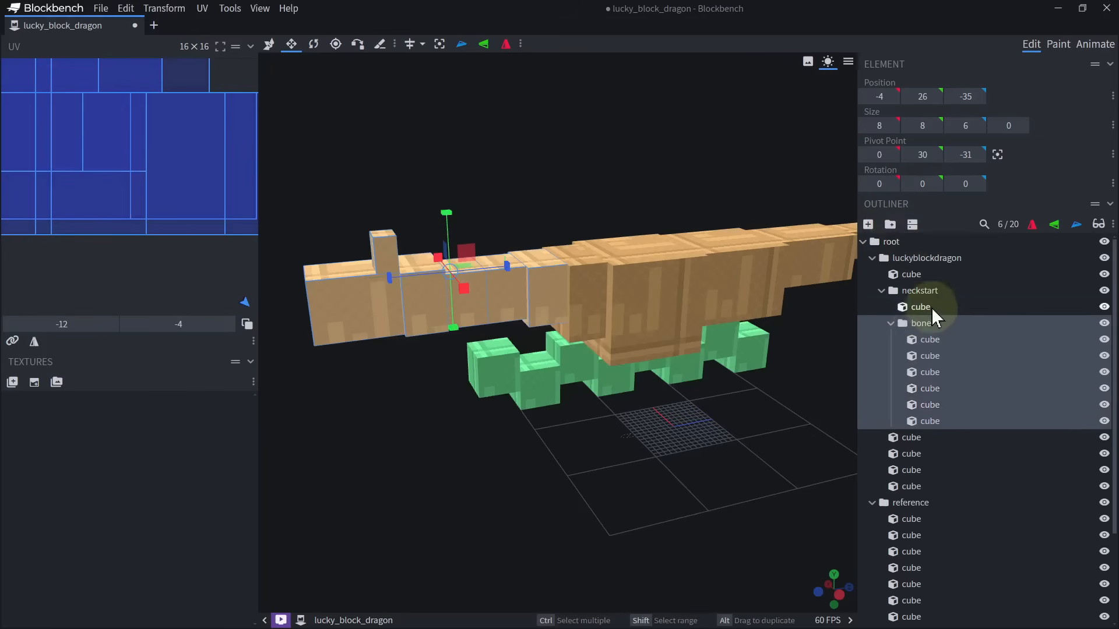
type("neck2")
Group the front five cubes, leaving out the rearmost one in neck2, and name the nested group neck3.
left_click(552, 301, "shift")
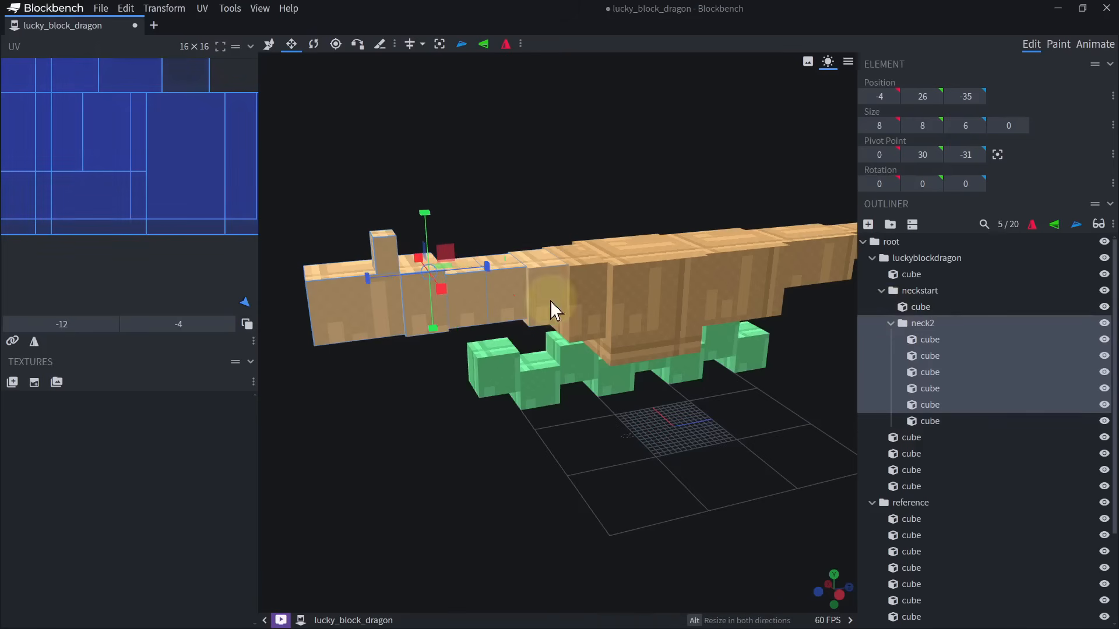
left_click(894, 226)
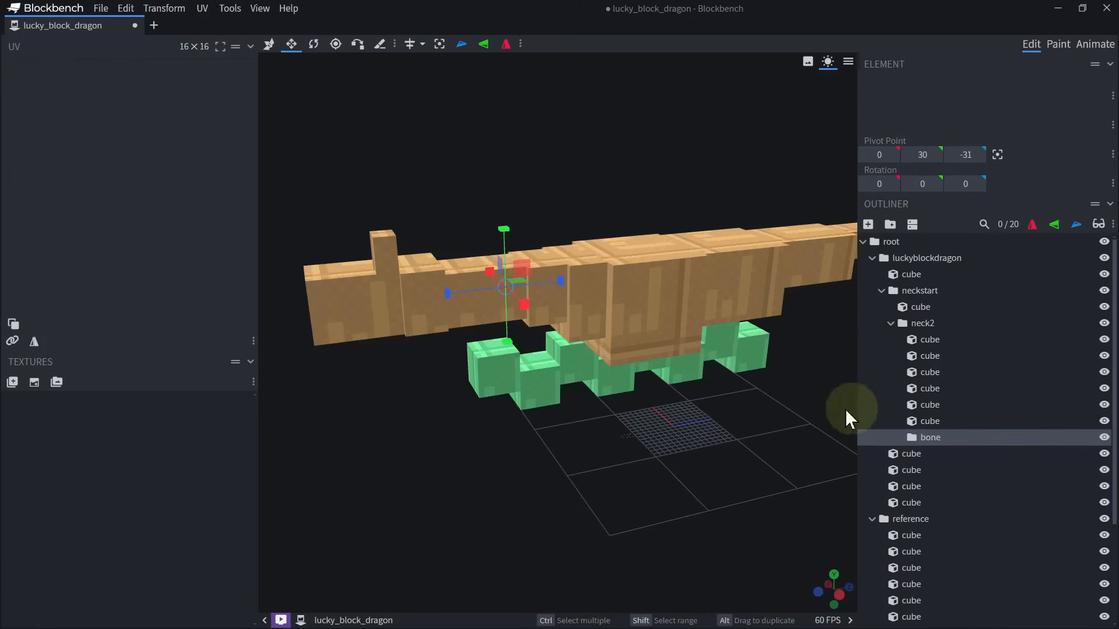
key("ctrl+z")
left_click(547, 299, "shift")
left_click(890, 225)
type("neck3")
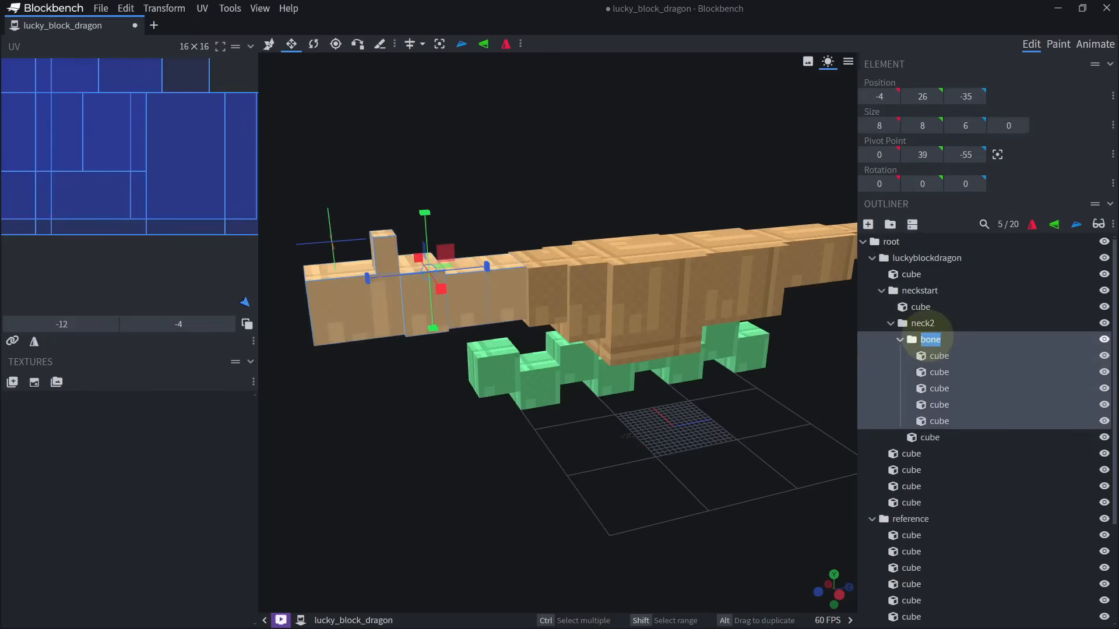
Group the front four cubes inside neck3 and name the group neck4.
left_click(534, 295, "shift")
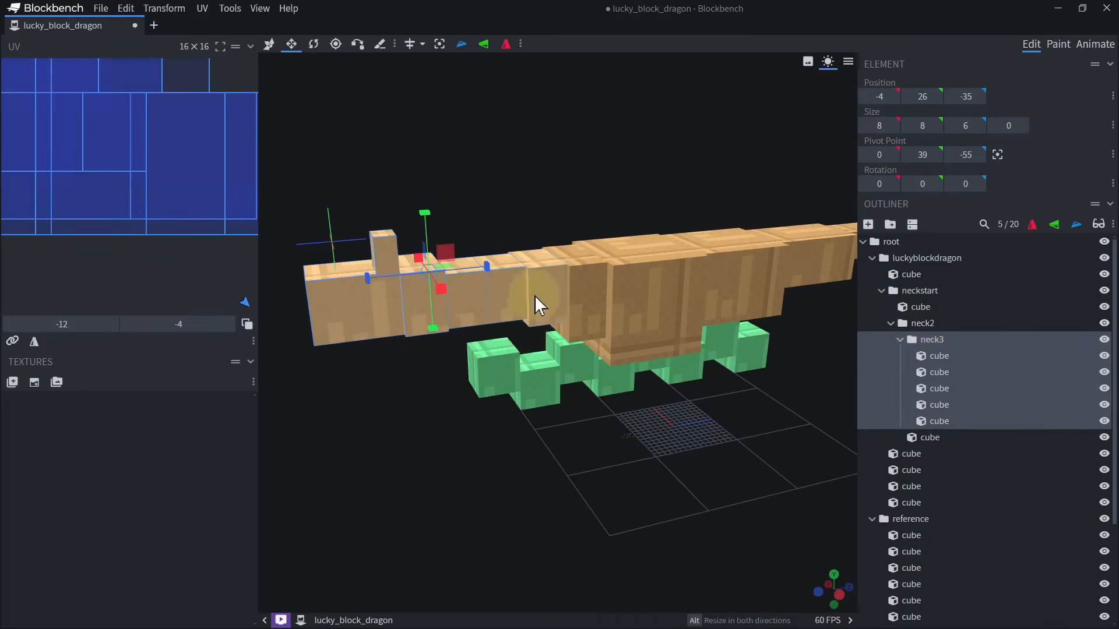
key("ctrl+g")
double_click(941, 373)
type("neck4")
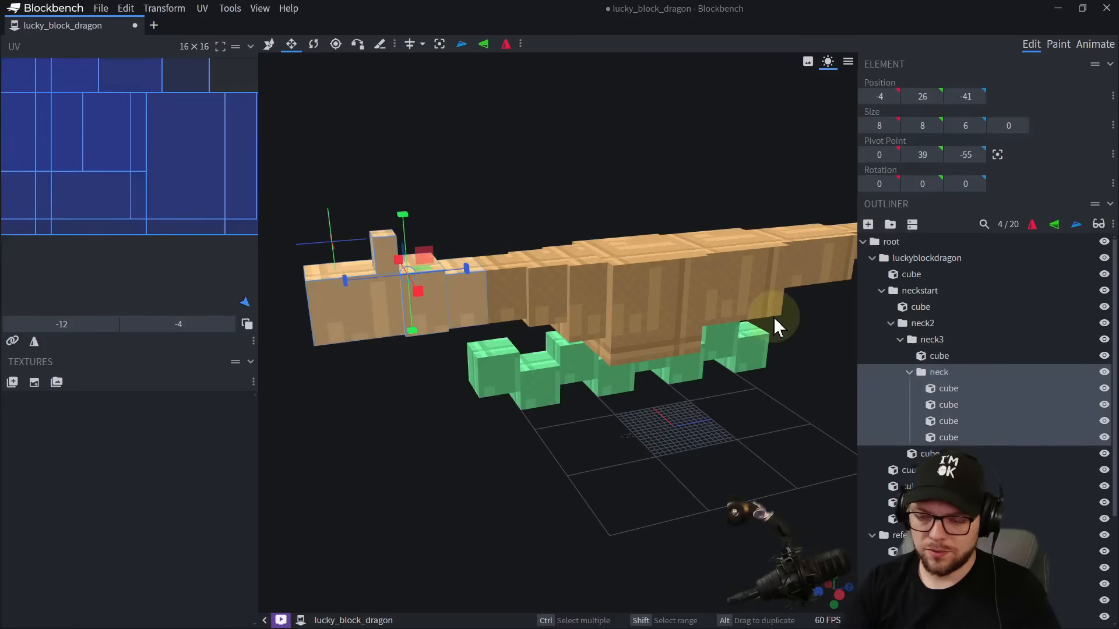
key("Return")
Group the three cubes forming the head inside neck4 and name the group head.
left_click(469, 299, "shift")
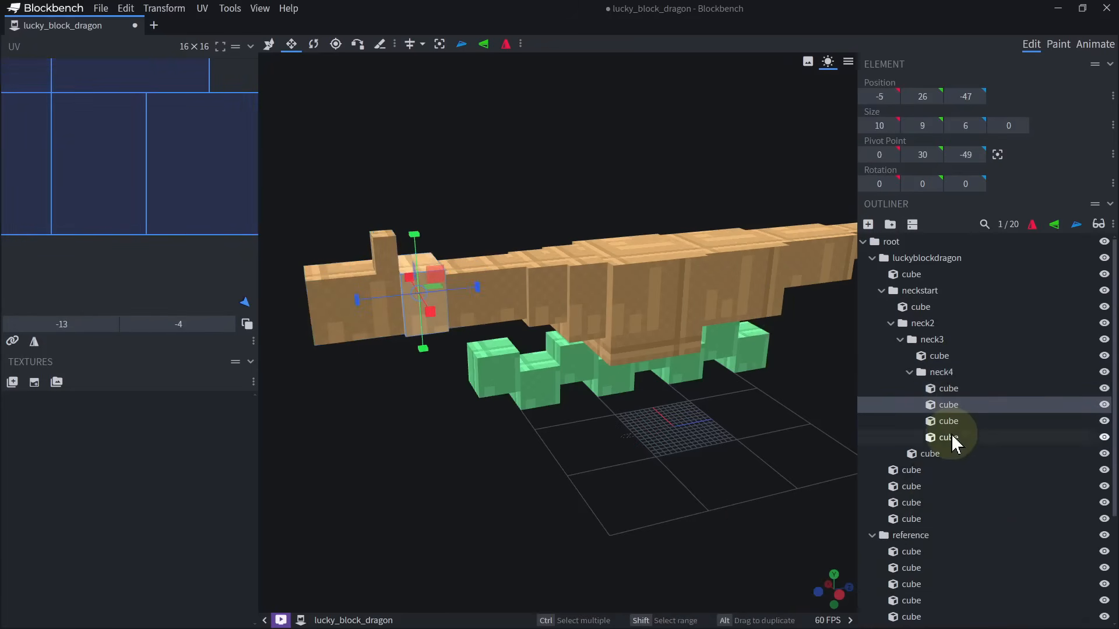
left_click(890, 225)
double_click(943, 408)
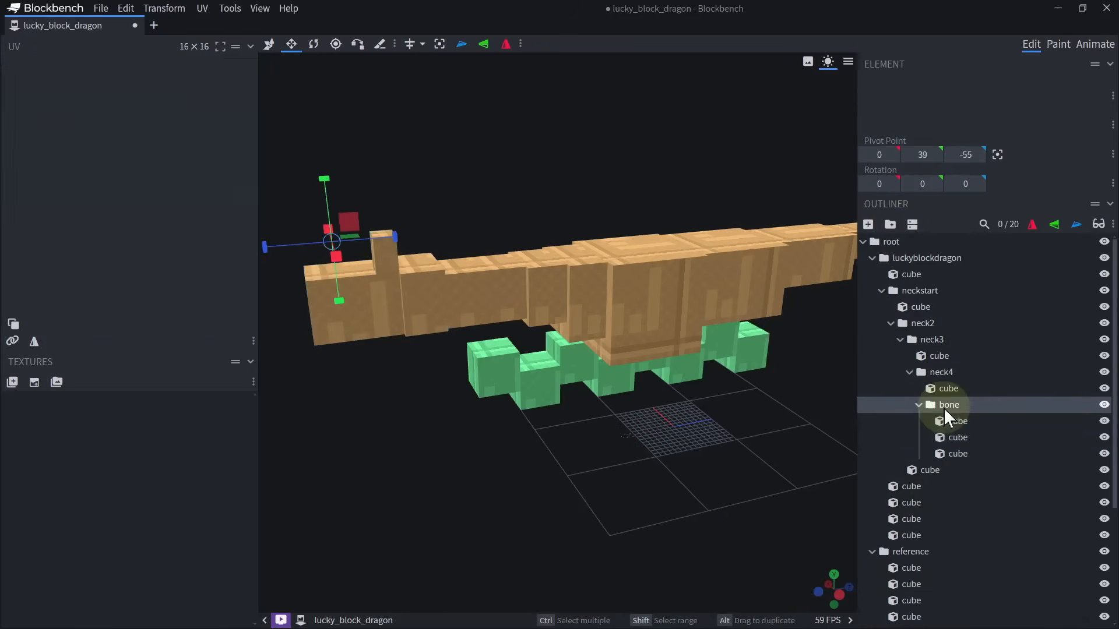
type("head")
key("Return")
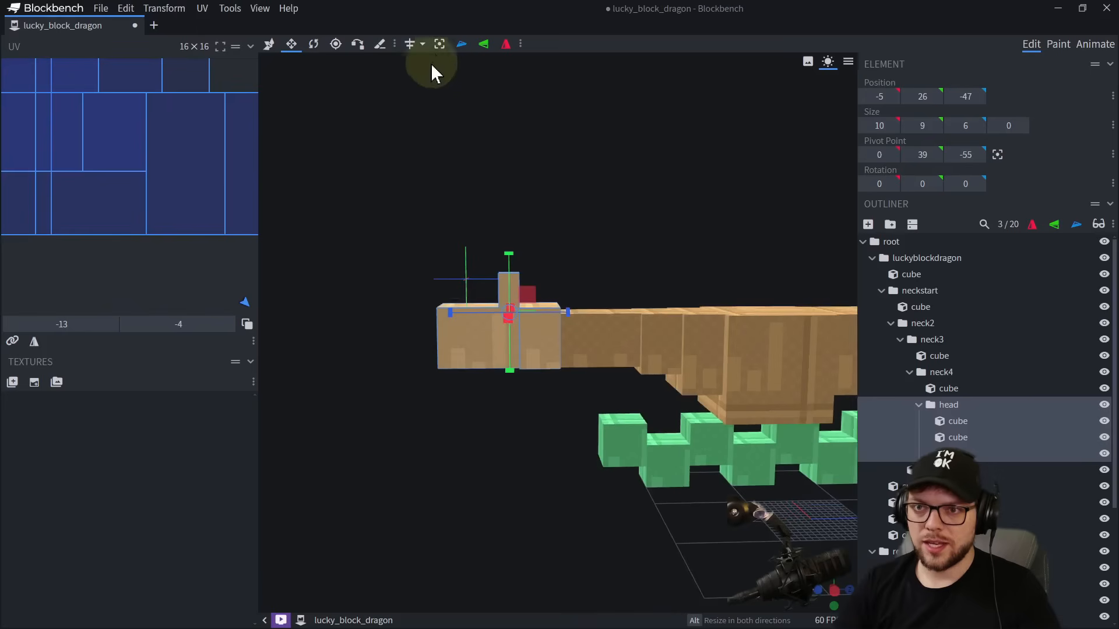
Move the head group's pivot to the joint with the neck, at X 0 and Z -41.
left_click(439, 44)
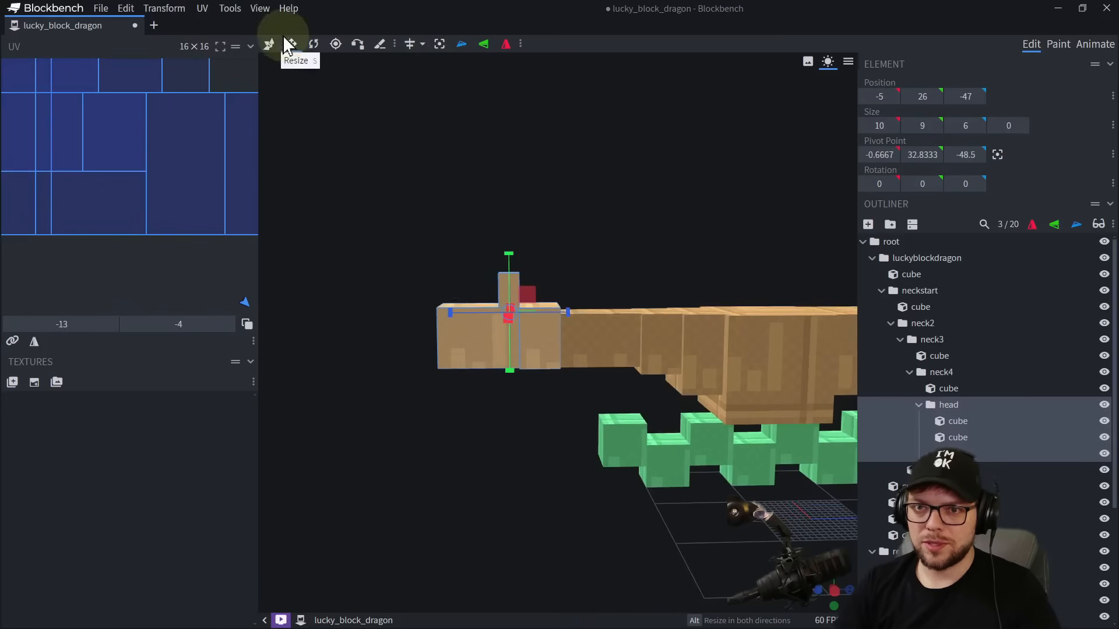
left_click(336, 45)
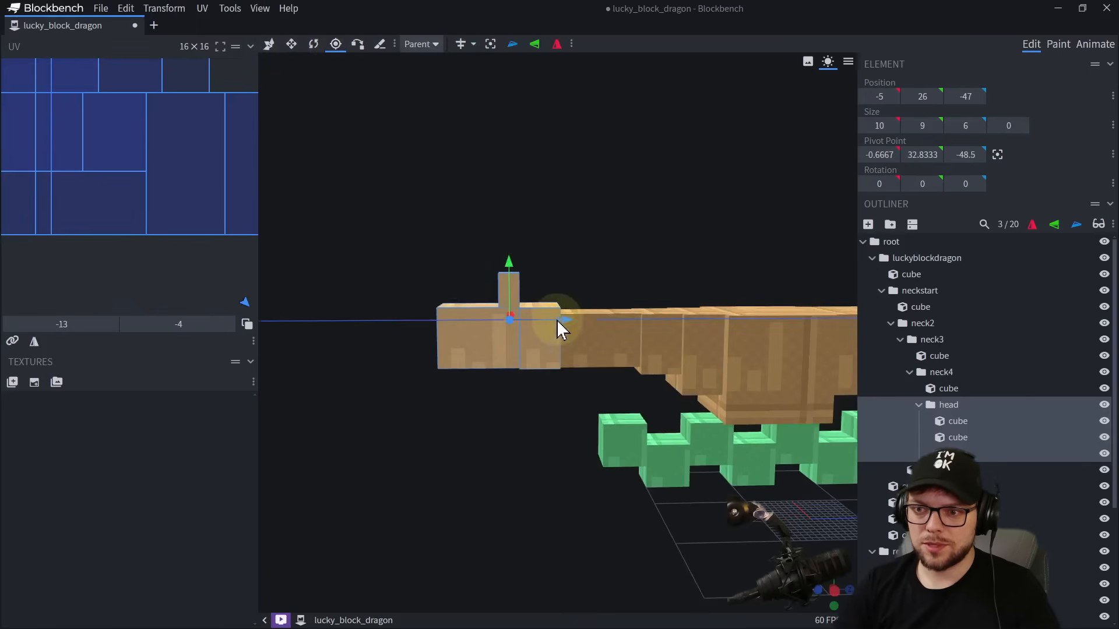
left_click_drag(559, 327, 605, 312)
right_click_drag(604, 310, 569, 252)
scroll(569, 249, "up", 4)
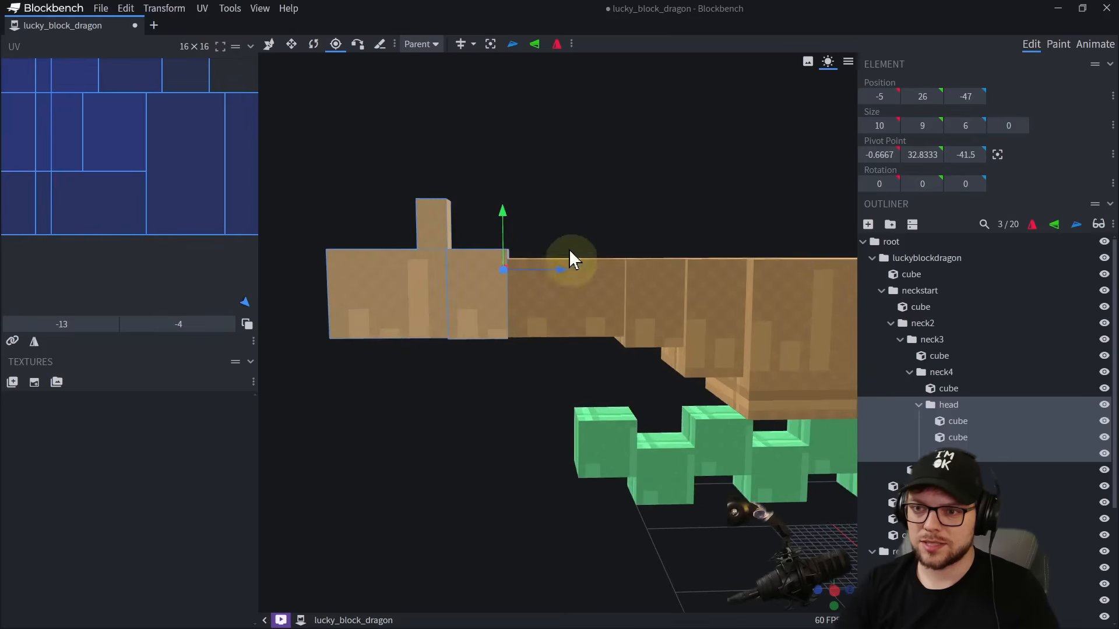
left_click_drag(600, 228, 605, 210)
left_click_drag(604, 210, 606, 204)
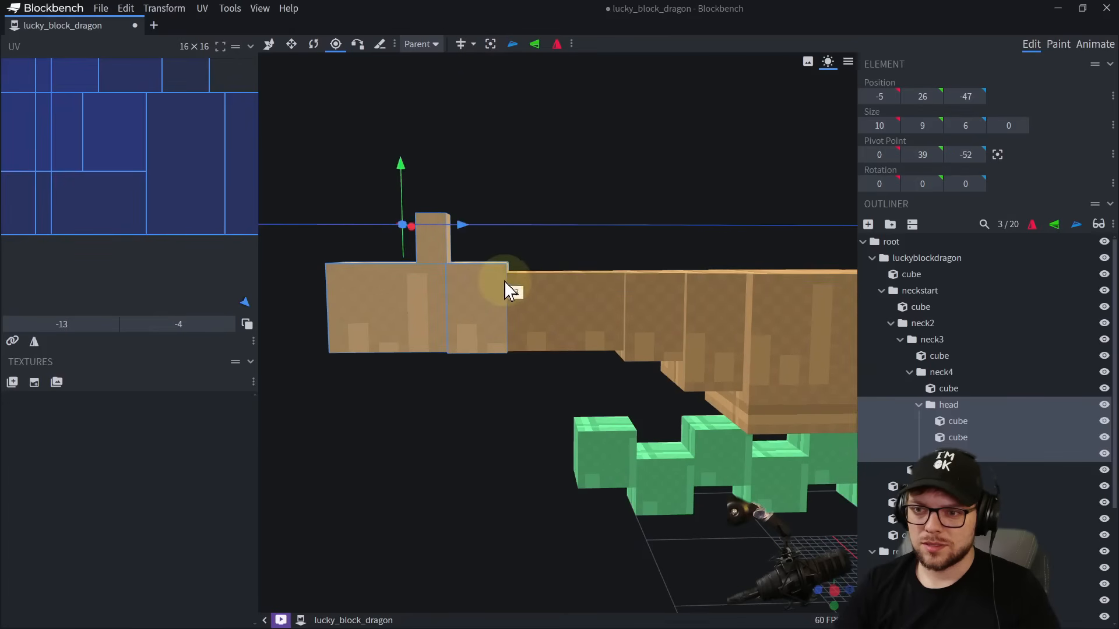
left_click_drag(504, 281, 606, 285)
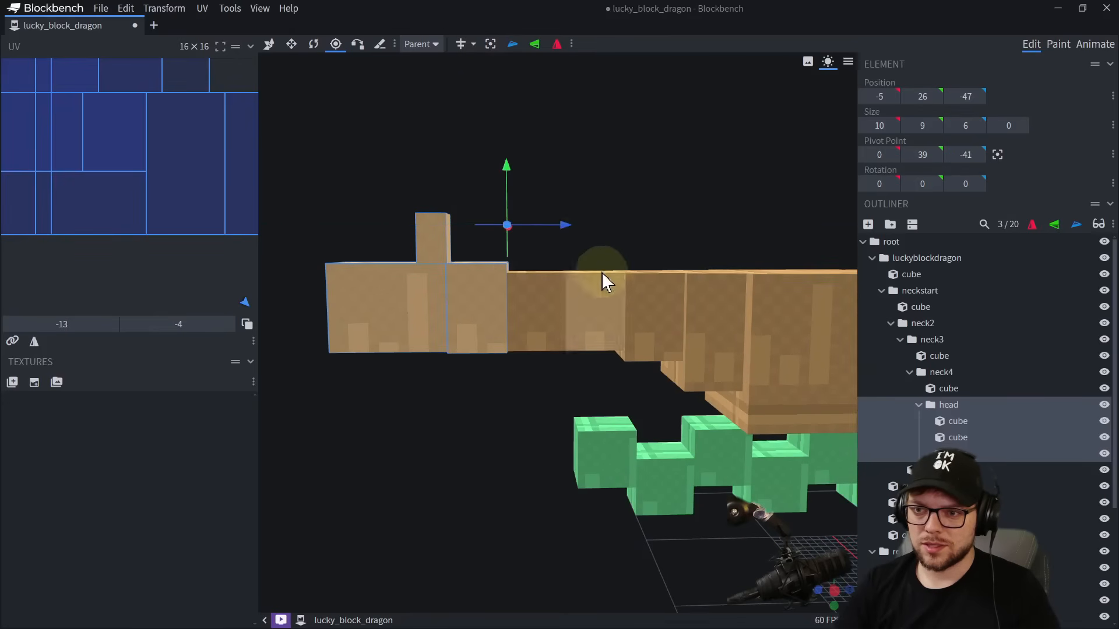
left_click_drag(512, 165, 520, 263)
left_click_drag(527, 288, 535, 219)
left_click(531, 208)
left_click_drag(539, 146, 647, 165)
Duplicate the long front head block as a 2-deep snout piece at Z -61 and lower its top slightly.
left_click(411, 349)
left_click_drag(571, 506, 515, 402)
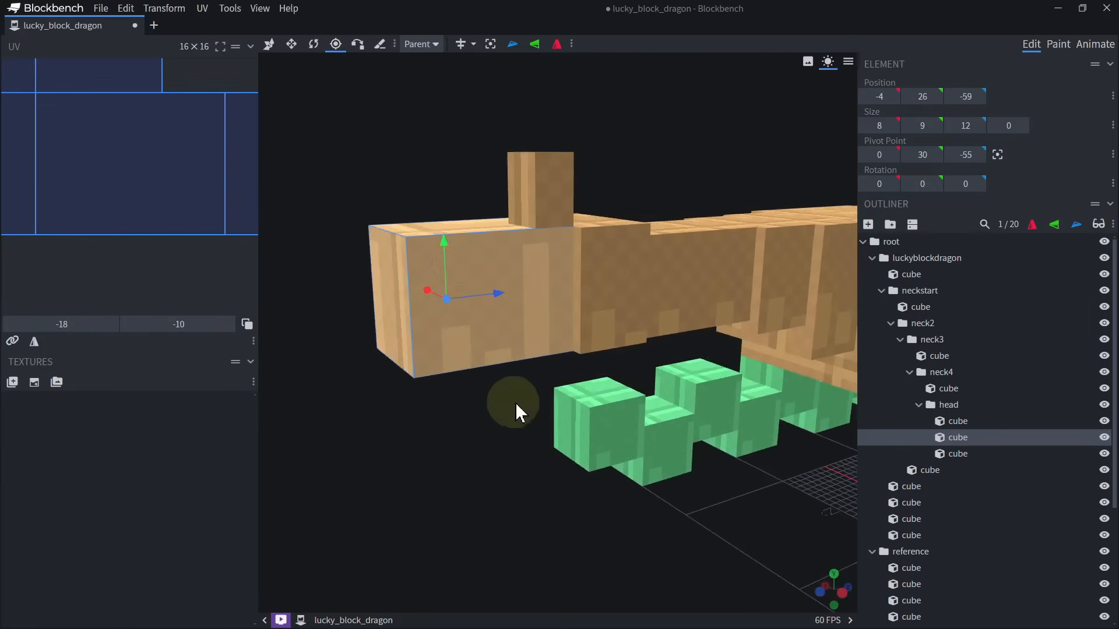
key("ctrl+d")
left_click_drag(508, 289, 369, 303)
key("s")
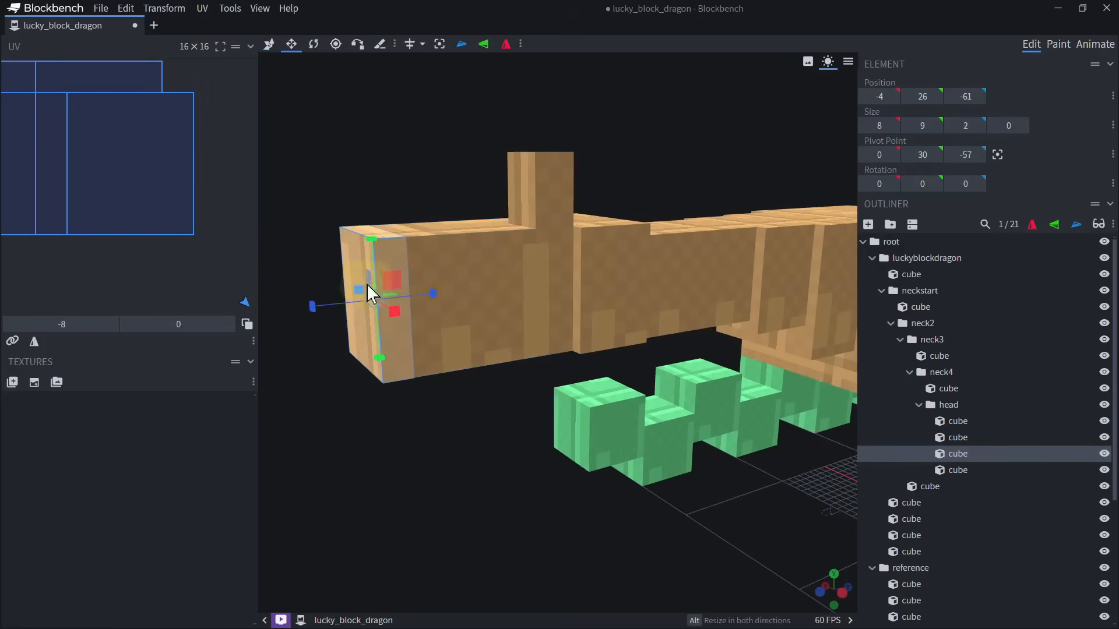
left_click_drag(372, 241, 368, 267)
left_click_drag(365, 174, 760, 422)
left_click_drag(599, 308, 525, 310)
Duplicate the 8 by 9 by 12 head block and move the copy directly underneath to Y 17.
left_click_drag(707, 373, 500, 417)
left_click(507, 320)
key("ctrl+d")
key("v")
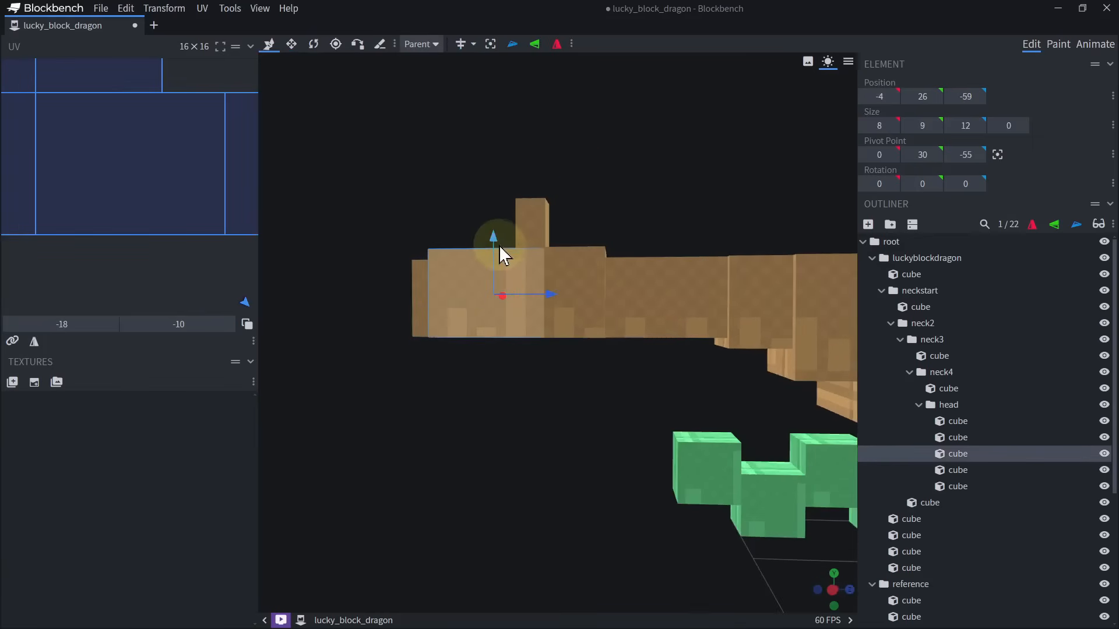
left_click_drag(495, 240, 495, 320)
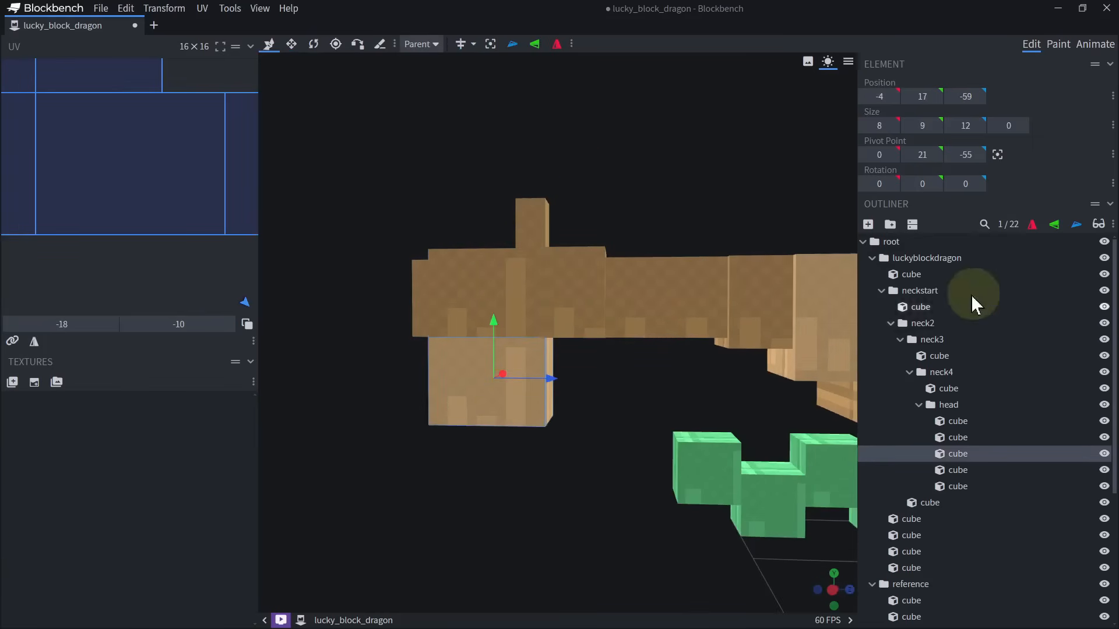
Create a group named bottomjaw inside head and put the block beneath the head into it.
left_click(890, 224)
double_click(959, 469)
type("bottomjaw")
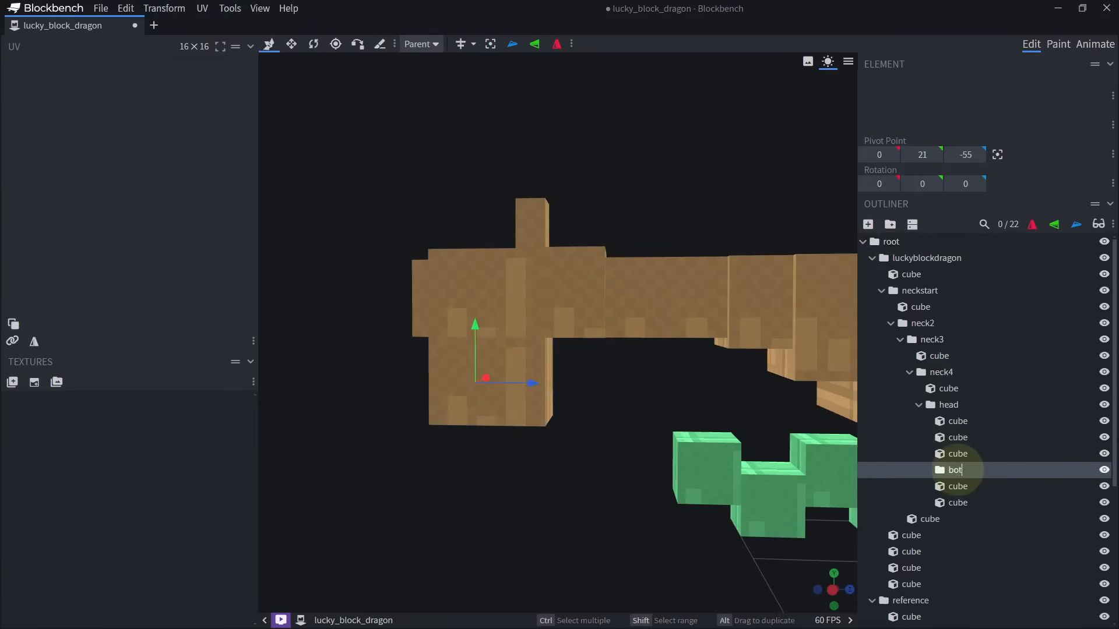
left_click(959, 454)
left_click_drag(960, 457, 972, 470)
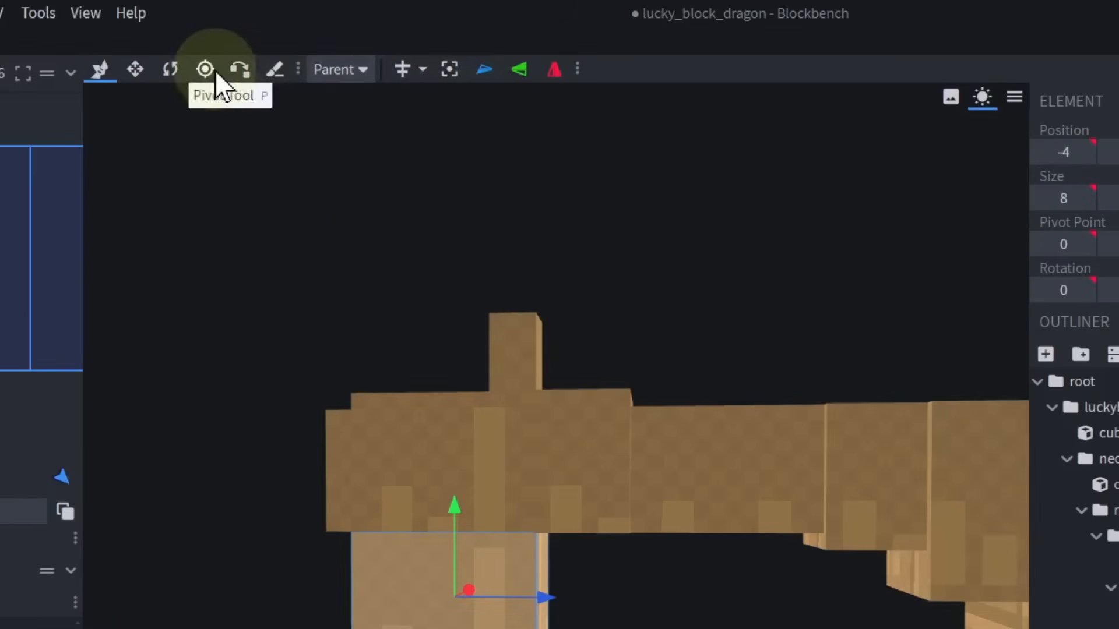
Move the lower jaw block's pivot to its upper rear edge, at Y 26 and Z -47.
left_click(335, 44)
left_click_drag(508, 400, 588, 409)
left_click_drag(547, 347, 562, 298)
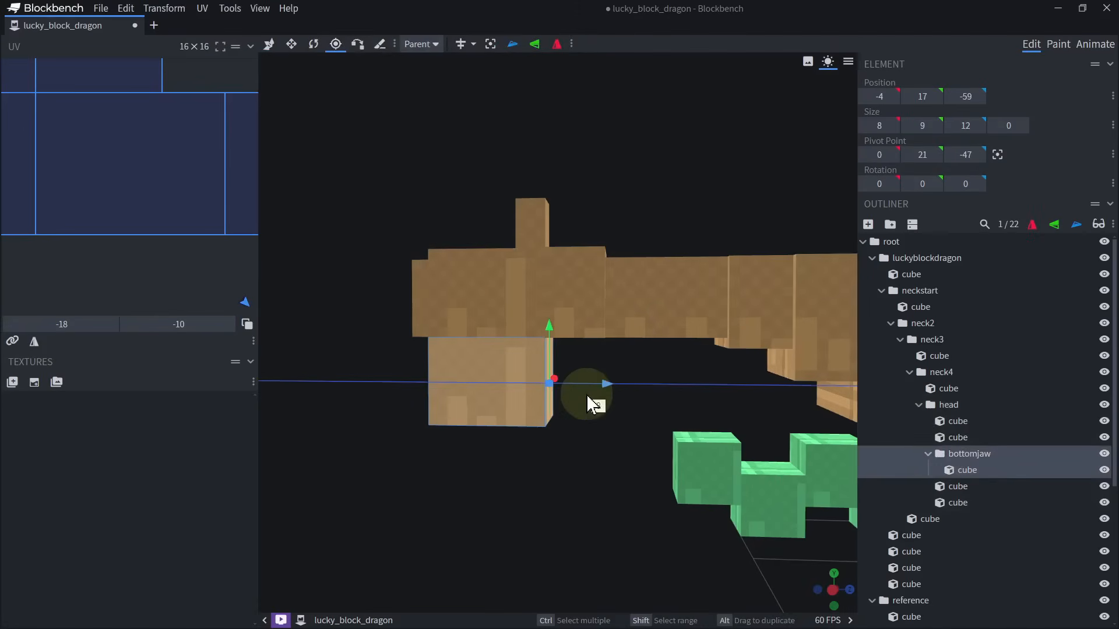
right_click_drag(602, 406, 589, 373)
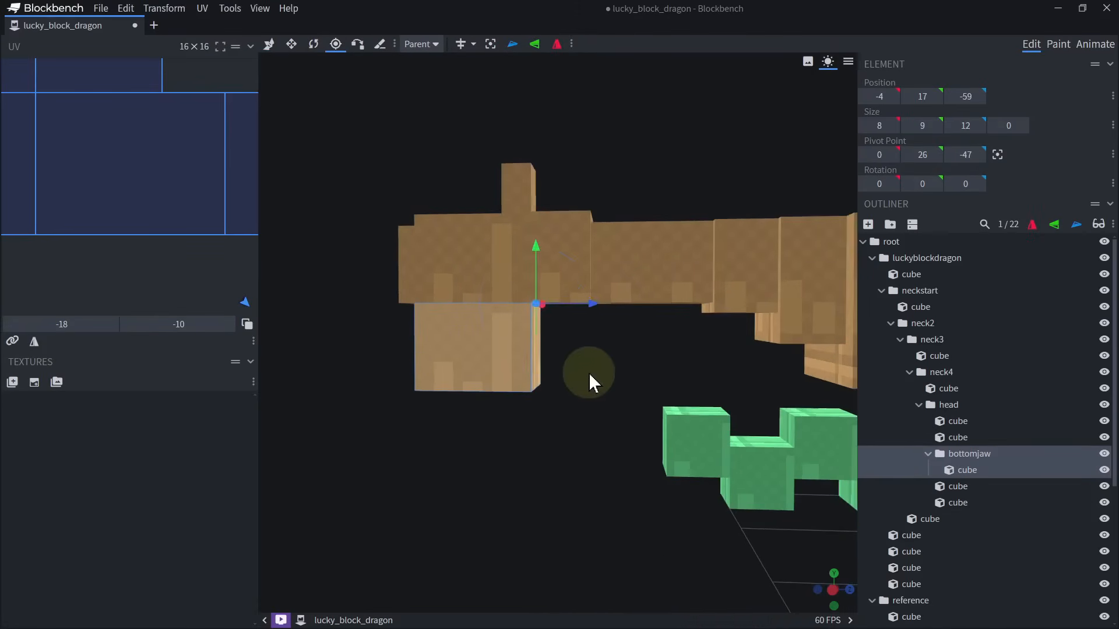
Try rotating the lower jaw about its pivot and undo the rotation.
key("r")
scroll(589, 373, "down", 4)
left_click_drag(597, 383, 625, 325)
key("ctrl+z")
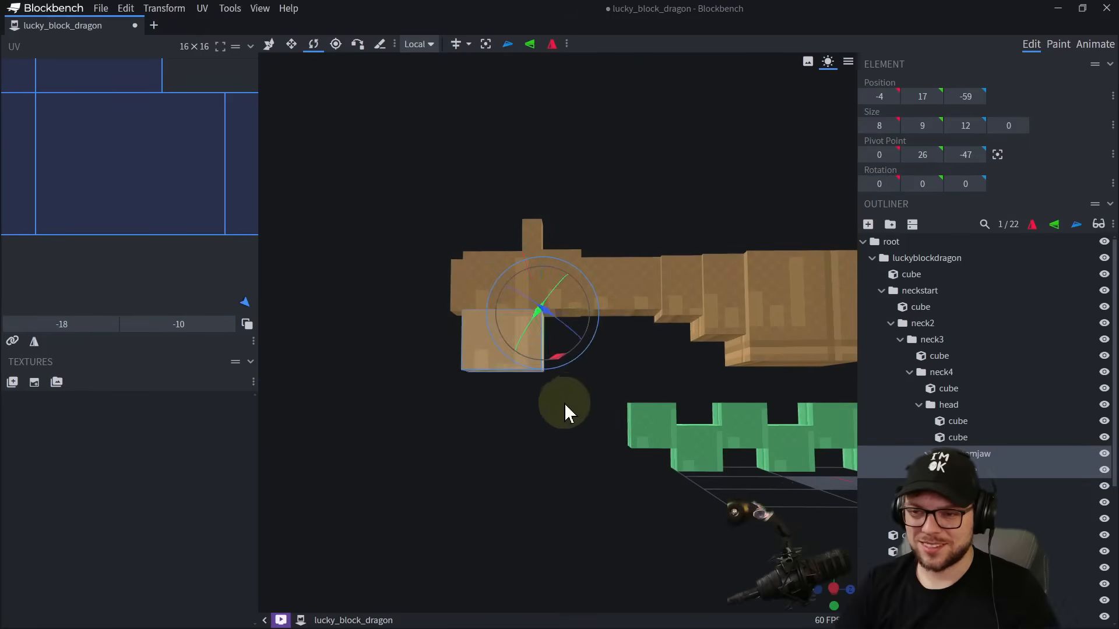
Reduce the lower jaw block to 4 high by raising its underside to Y 22.
scroll(556, 402, "up", 4)
key("s")
left_click_drag(486, 403, 569, 348)
Duplicate the lower jaw, shift the copy back to Z -53, and size it 6 wide, 4 high and 11 deep.
key("ctrl+d")
key("v")
key("s")
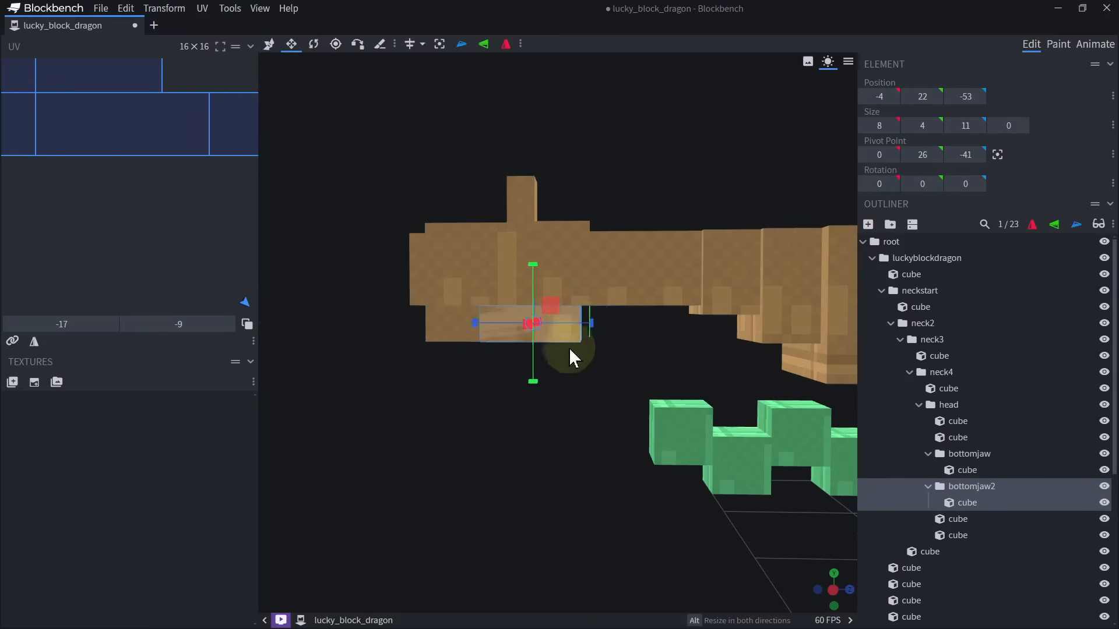
left_click_drag(620, 379, 509, 332)
left_click_drag(605, 333, 594, 334)
left_click_drag(612, 402, 599, 435)
scroll(797, 403, "up", 4)
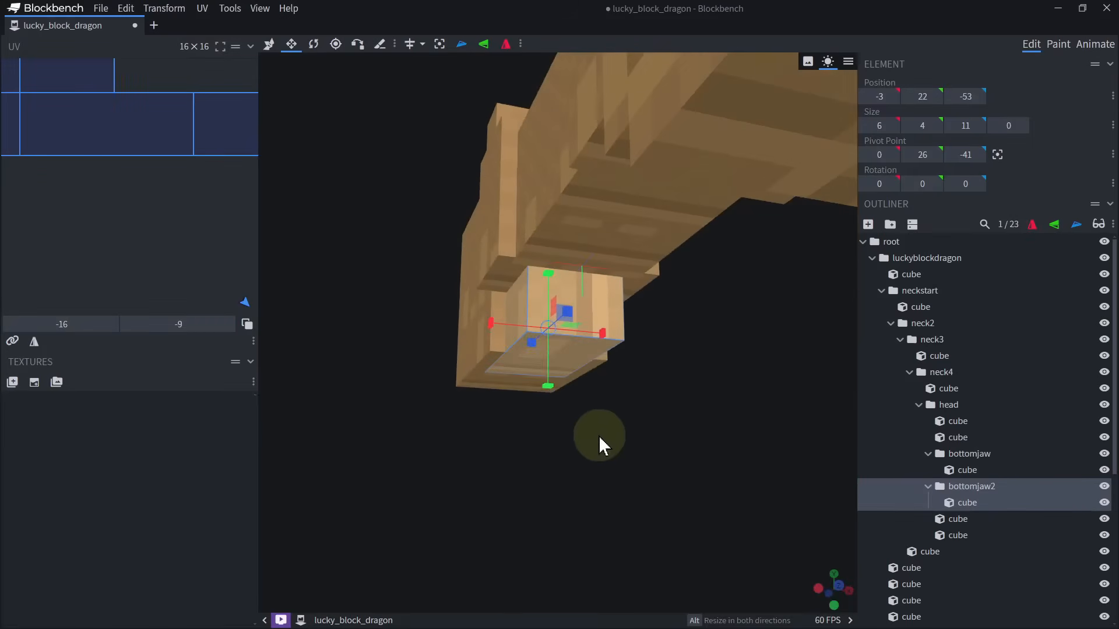
Size the rear lower jaw block to 10 wide and 7 deep, starting at X -5 and Z -49.
left_click_drag(503, 331, 481, 333)
mouse_move(599, 347)
left_mouse_down()
mouse_move(592, 338)
mouse_move(602, 339)
left_mouse_up()
left_click_drag(607, 434, 784, 467)
left_click_drag(472, 321, 533, 320)
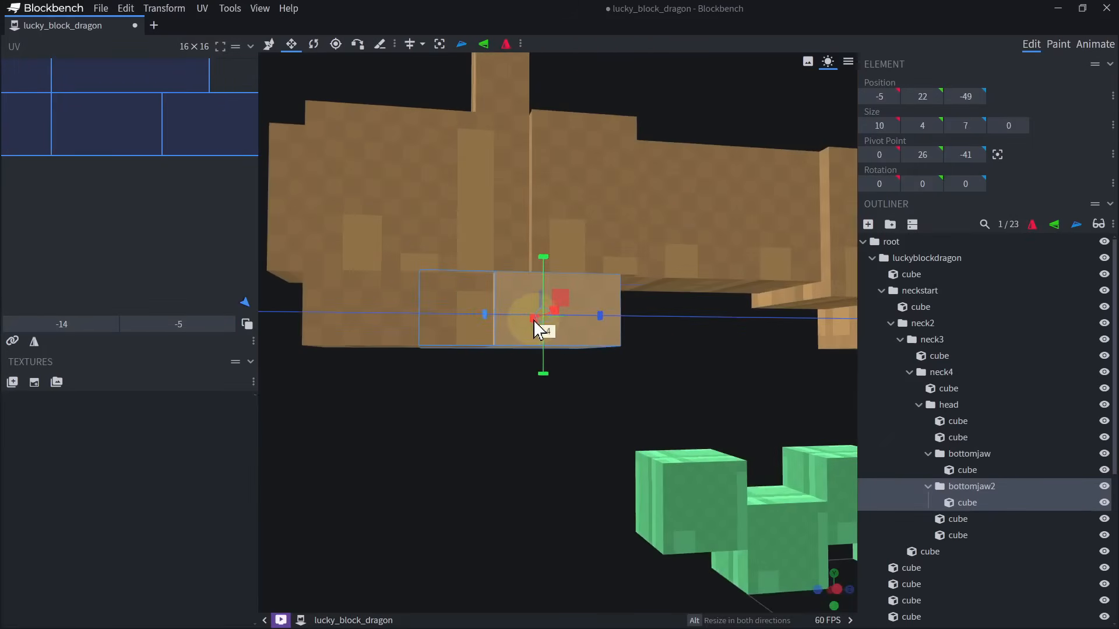
Widen the block at the back of the head outward on both sides.
left_click_drag(525, 361, 542, 413)
scroll(542, 412, "down", 3)
left_click(513, 437)
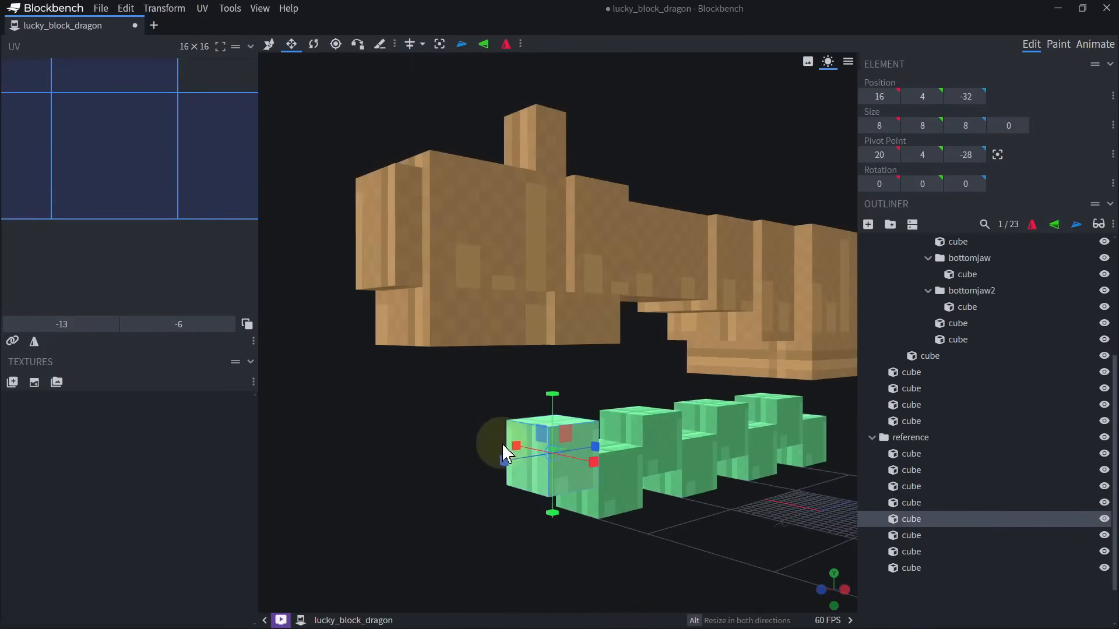
left_click(500, 248)
left_click_drag(425, 452, 520, 401)
left_click_drag(561, 246, 585, 242)
left_click_drag(681, 384, 741, 165)
left_click(571, 252)
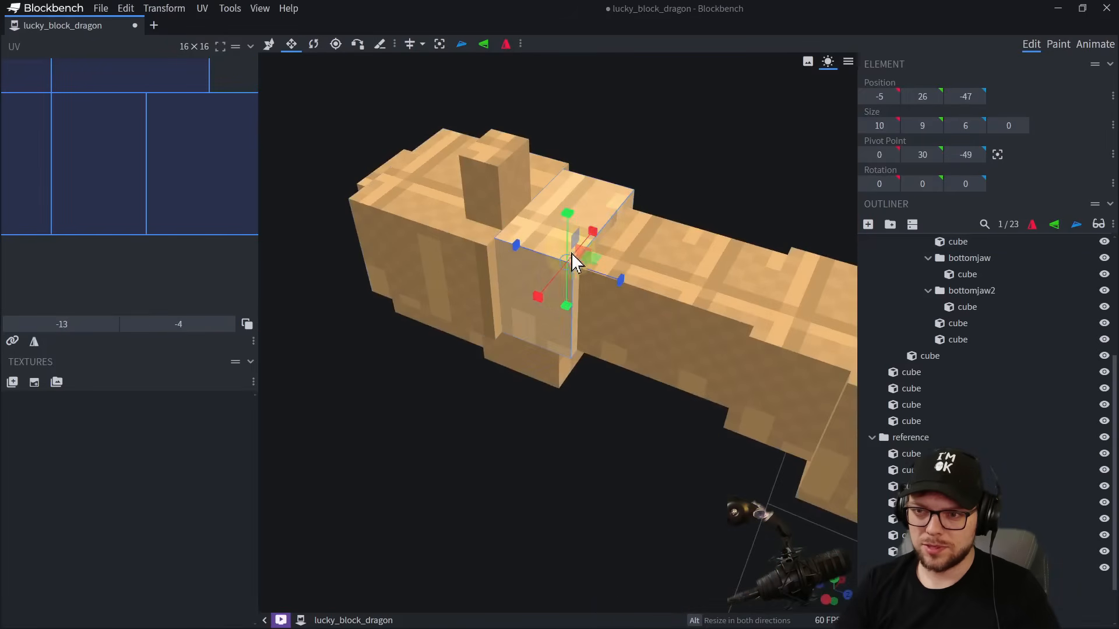
left_click_drag(544, 291, 538, 297)
left_click_drag(594, 235, 602, 228)
Adjust the blocks adjoining the back of the head to fit its new width.
left_click_drag(714, 170, 725, 341)
left_click(682, 253)
left_click_drag(676, 257, 665, 250, "alt")
left_click(604, 324)
left_click_drag(607, 340, 619, 348, "alt")
left_click(540, 410)
left_click_drag(541, 411, 485, 213)
Move the small block on top of the head back to Z -47.
left_click(487, 217)
scroll(620, 236, "up", 3)
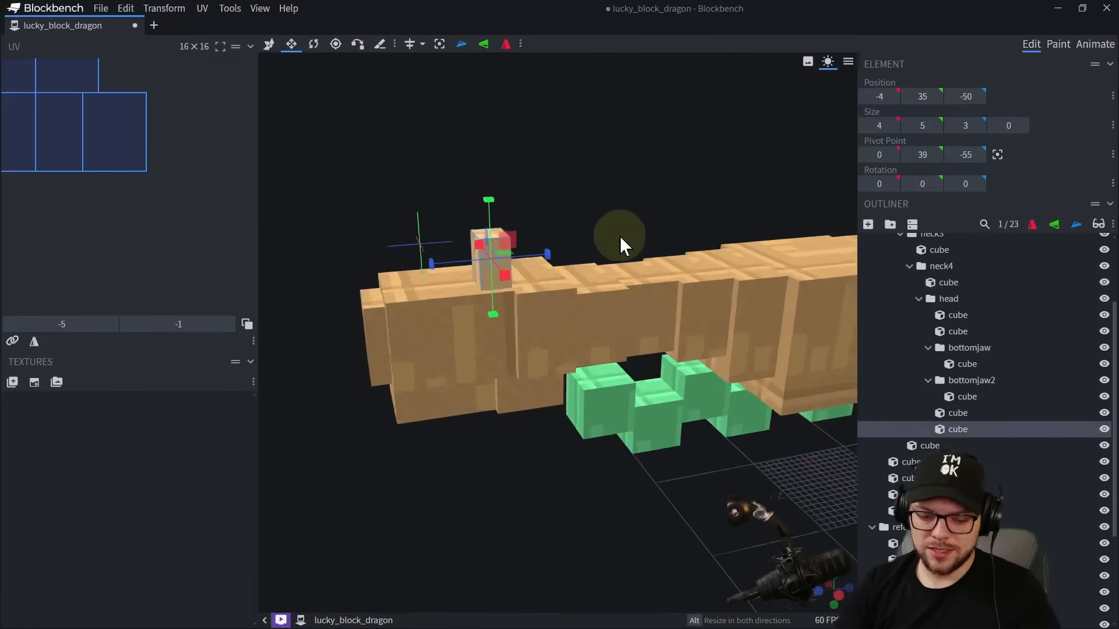
key("v")
left_click_drag(525, 232, 566, 229)
left_click_drag(594, 157, 700, 183)
left_click_drag(545, 242, 490, 250)
key("ctrl+d")
left_click_drag(699, 242, 669, 242)
key("ctrl+z")
key("ctrl+z")
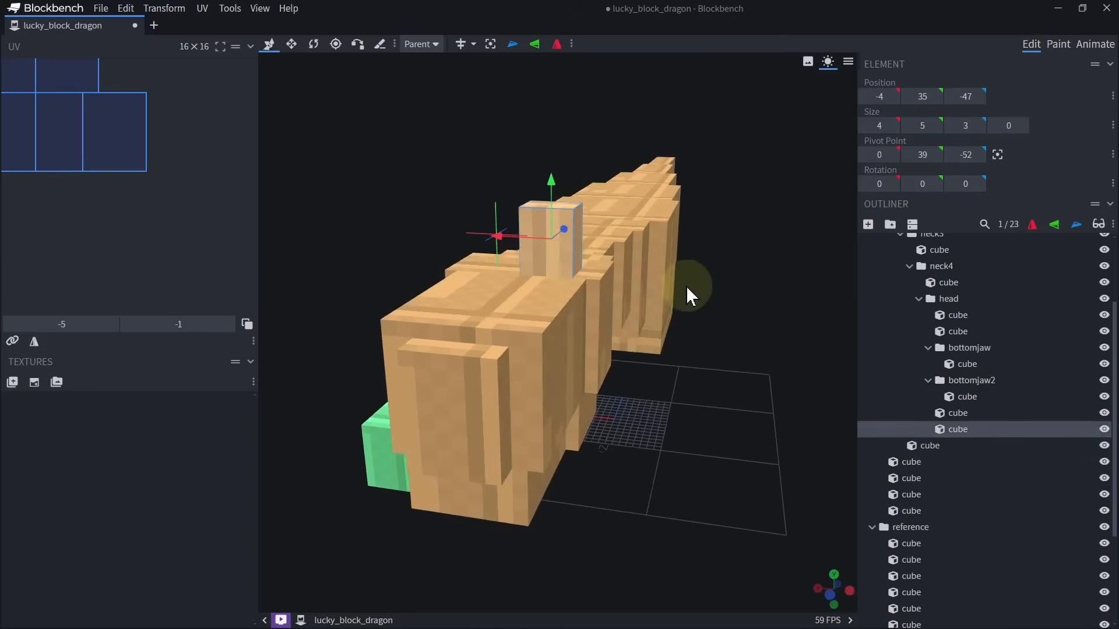
Shift the small top block sideways to X -5, and mirror a duplicate of it across the head at X 1.
left_click_drag(687, 285, 525, 245)
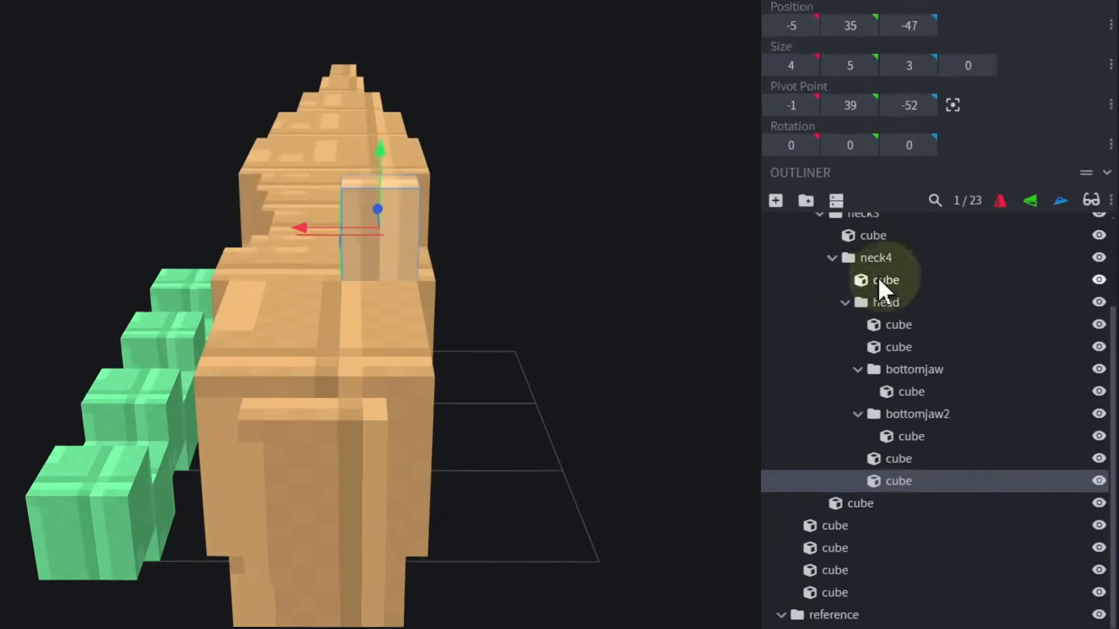
key("ctrl+d")
left_click(966, 183)
left_click_drag(722, 260, 701, 360)
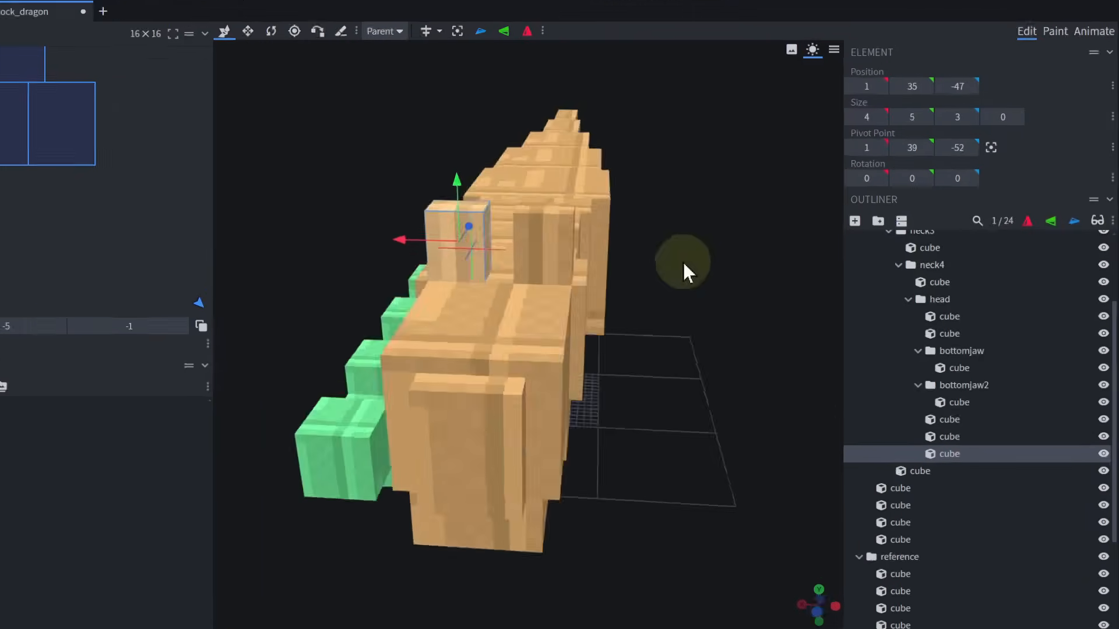
left_click(554, 238, "ctrl")
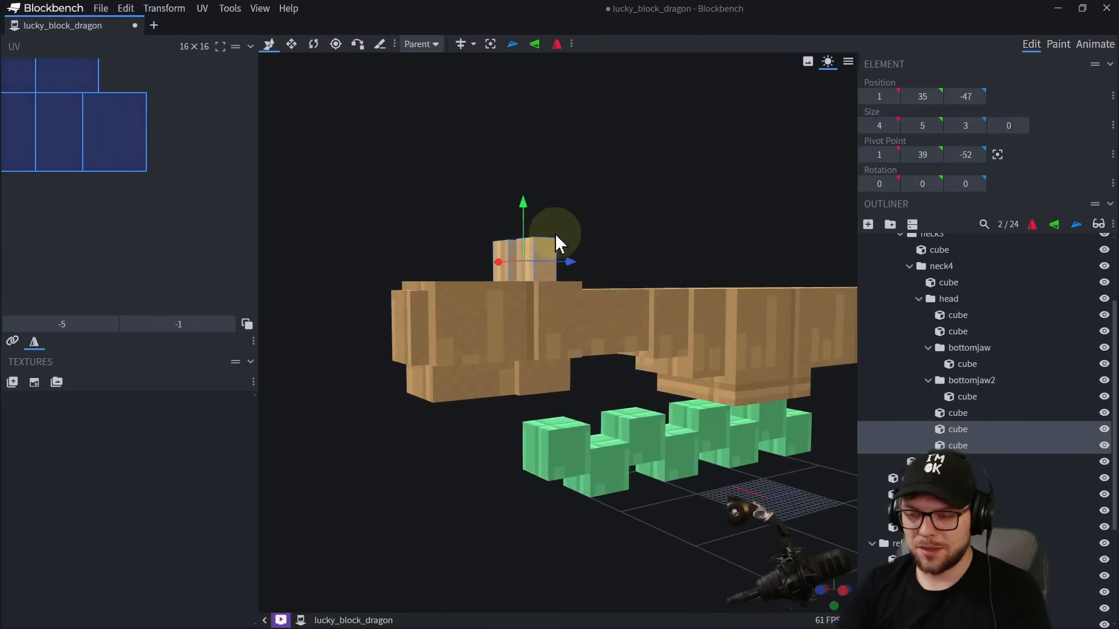
left_click_drag(554, 233, 590, 277)
left_click_drag(581, 214, 487, 237)
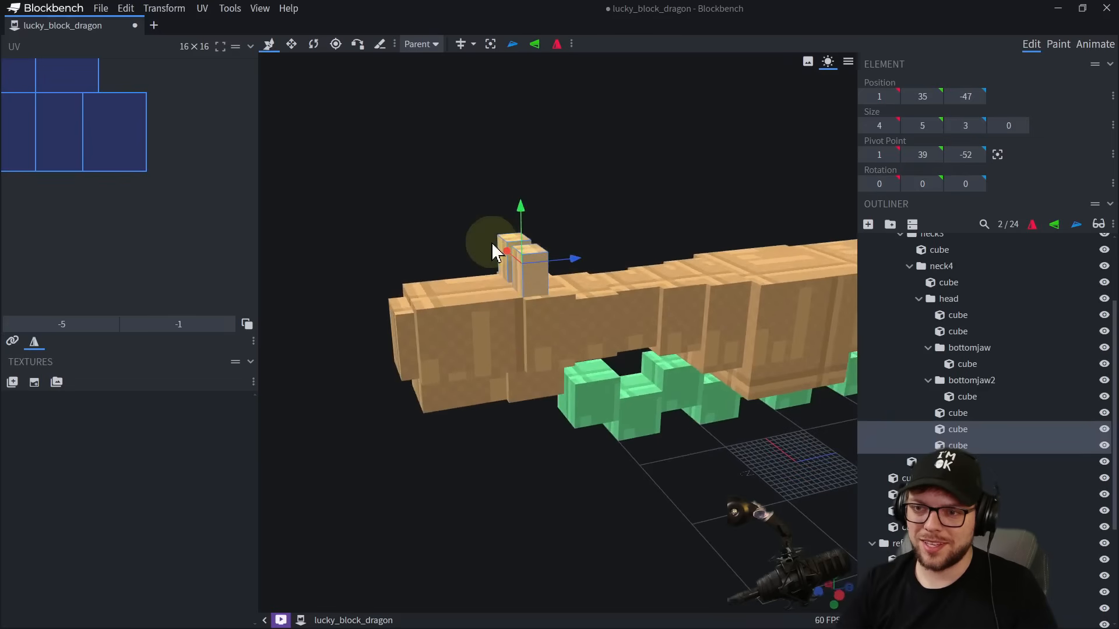
left_click_drag(618, 230, 575, 259)
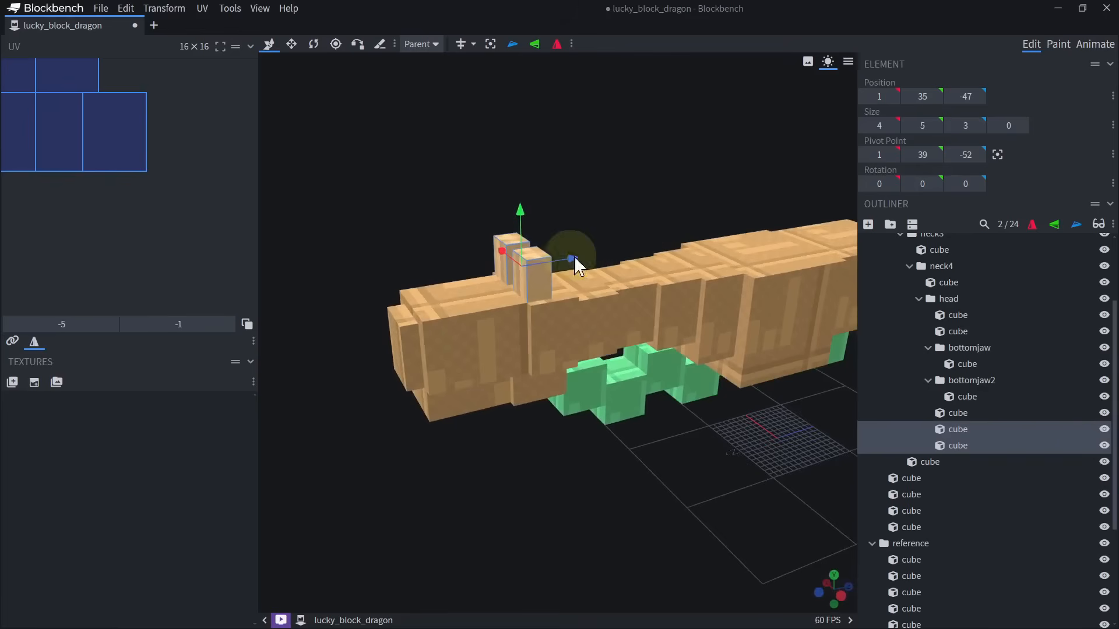
Delete the mirrored copy and lower the remaining top block to 2 high.
left_click(505, 241)
key("Delete")
left_click(526, 275)
key("s")
left_click_drag(532, 219, 534, 250)
key("v")
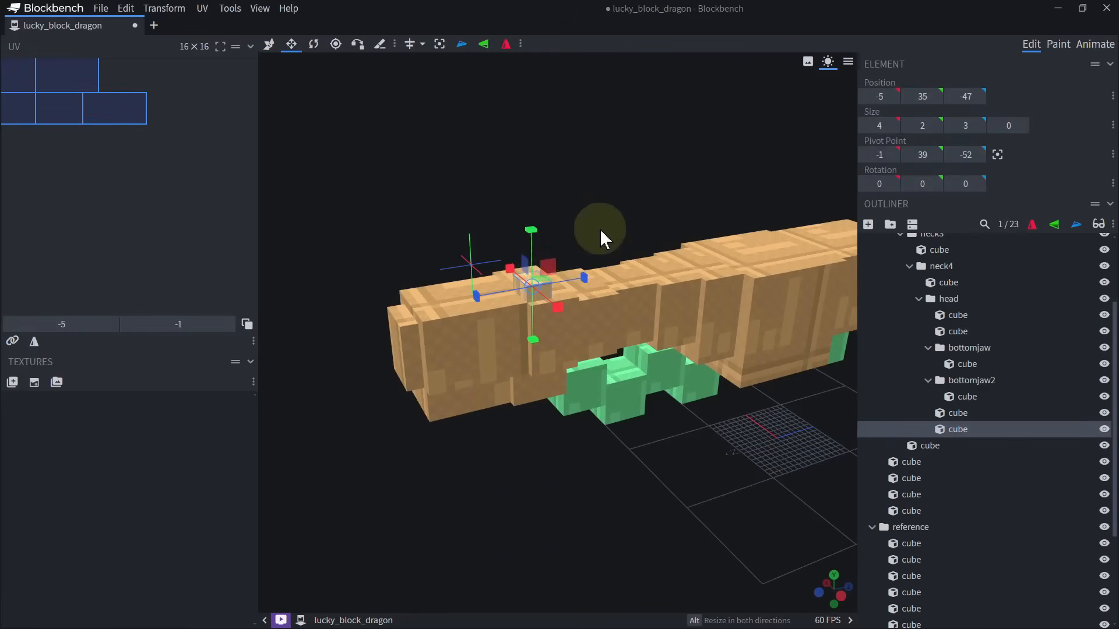
Shift the low top block outward to X -6, resize it, and mirror a duplicate across the head.
left_click_drag(600, 234, 665, 234)
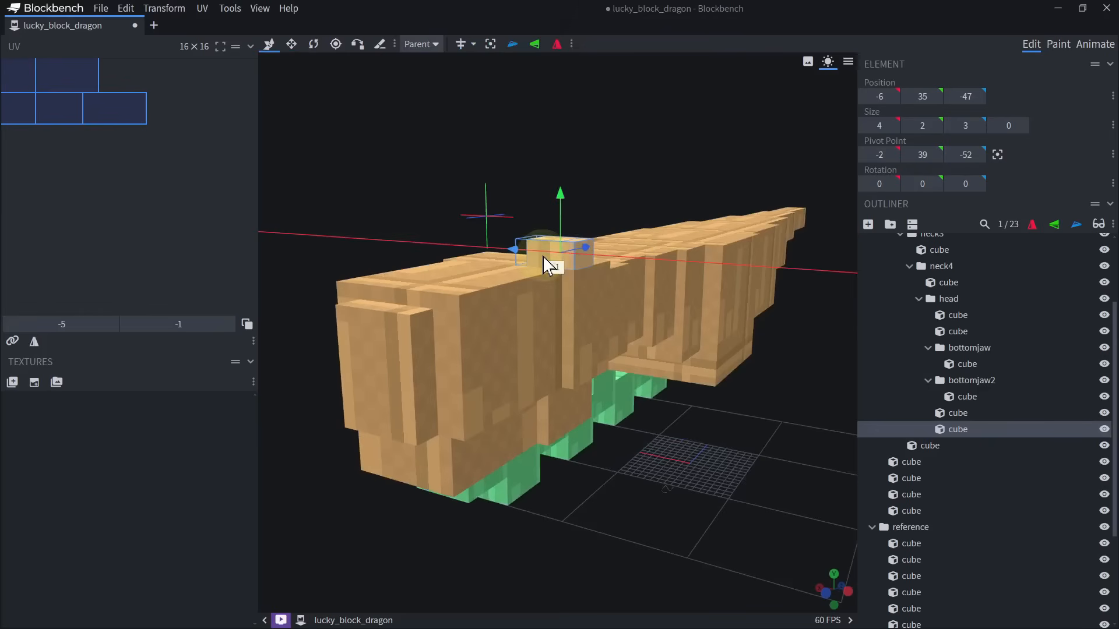
key("s")
left_click_drag(539, 260, 690, 269)
key("ctrl+d")
left_click(1033, 225)
Duplicate the low top block and place the copy behind it at the head's centre, at X -2 and Z -42.
left_click_drag(731, 345, 646, 332)
left_click_drag(415, 380, 376, 408)
key("ctrl+d")
left_click_drag(554, 306, 621, 289)
Move the centred copy's pivot to its front edge, at Y 36 and Z -42.
key("r")
left_click(337, 45)
left_click_drag(600, 230, 498, 205)
left_click_drag(554, 285, 582, 282)
left_click_drag(364, 251, 471, 275)
left_click_drag(520, 317, 545, 279)
Rotate the centred copy to -45 degrees about X so it slants up and backward.
key("r")
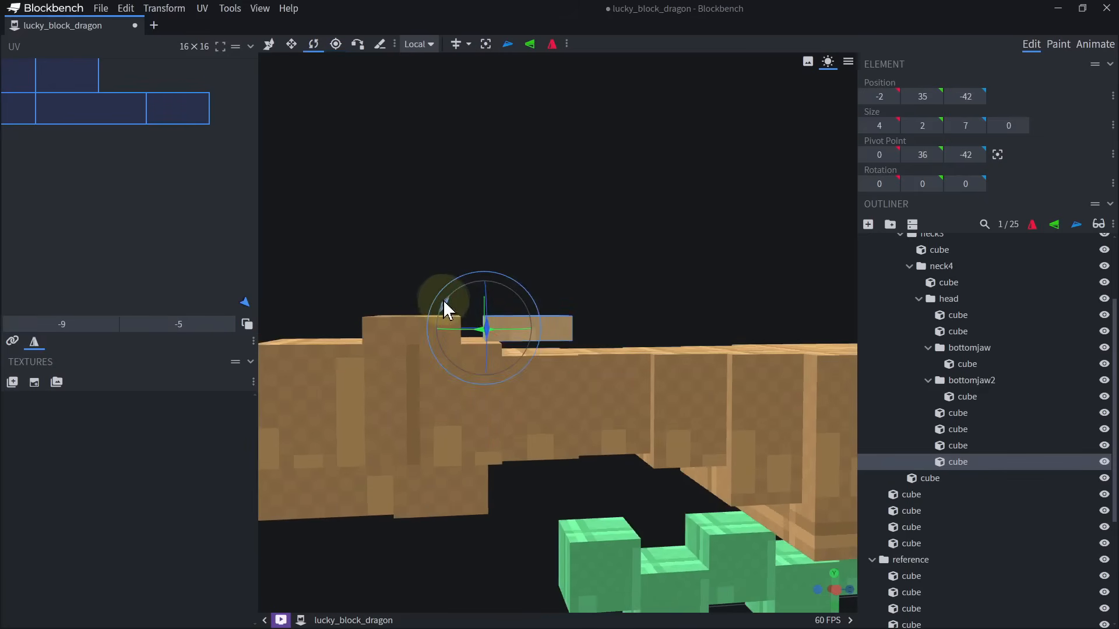
mouse_move(444, 301)
left_mouse_down()
mouse_move(436, 335)
mouse_move(441, 318)
left_mouse_up()
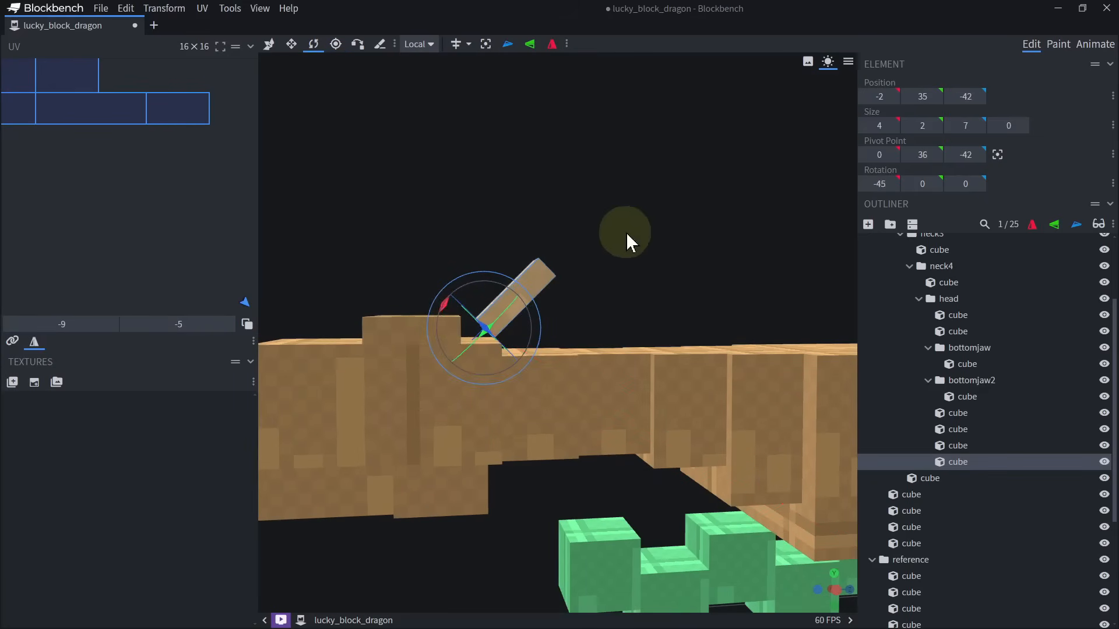
left_click_drag(627, 233, 524, 257)
Move the tilted block to the -X side of the head, with its pivot at X -3, Y 35 and Z -44.
key("v")
left_click_drag(550, 304, 512, 305)
left_click_drag(562, 175, 637, 156)
left_click_drag(485, 269, 516, 327)
left_click_drag(574, 232, 596, 236)
Resize the tilted block to 4 high and 5 deep, and widen it inward as a horn base.
key("s")
left_click_drag(601, 281, 542, 304)
left_click_drag(670, 243, 680, 187)
left_click_drag(600, 178, 574, 298)
left_click_drag(676, 173, 554, 193)
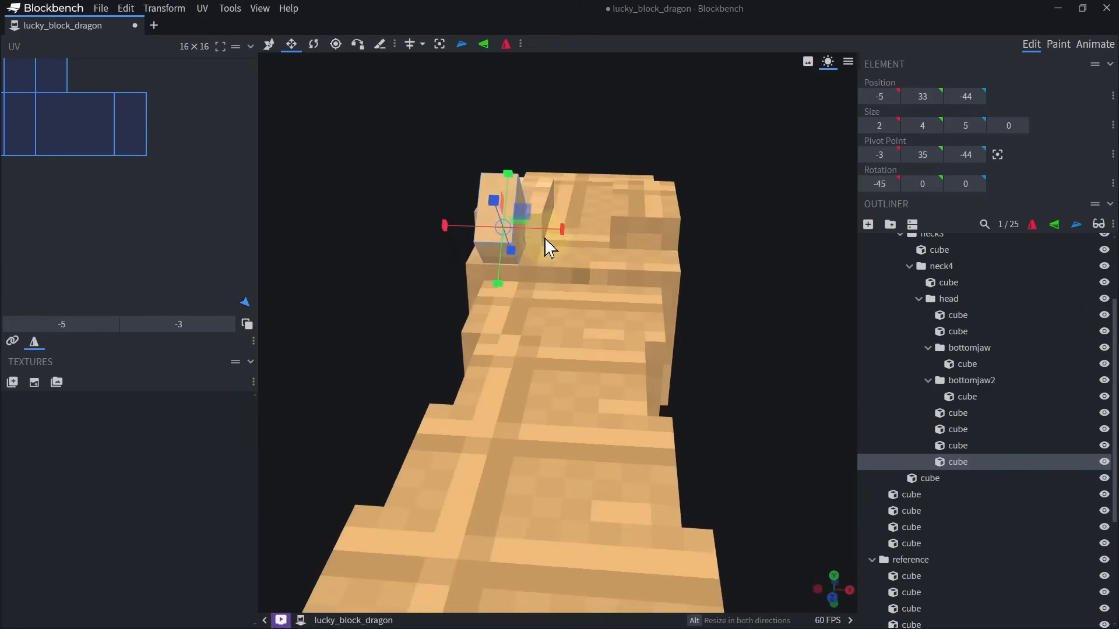
left_click_drag(548, 236, 574, 236)
Shift the horn base slightly inward and add a 3 by 3 by 16 shaft cube from it, at X -5 and Y 33.5.
left_click_drag(467, 121, 524, 217)
key("v")
left_click_drag(414, 121, 658, 189)
left_click(888, 132)
left_click_drag(816, 193, 607, 274)
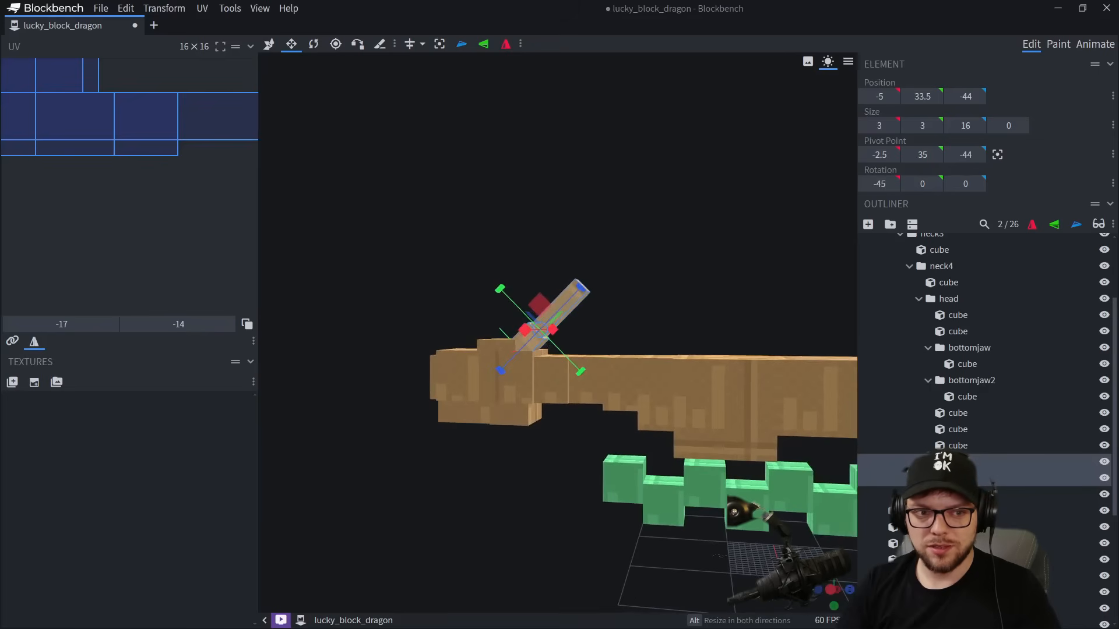
Duplicate the horn's base and shaft and move the copies onto the neck, with the shaft at X -3, Y 30.5 and Z -39.
right_click_drag(541, 243, 512, 213)
left_click_drag(618, 220, 625, 253)
scroll(549, 318, "up", 5)
key("ctrl+d")
key("v")
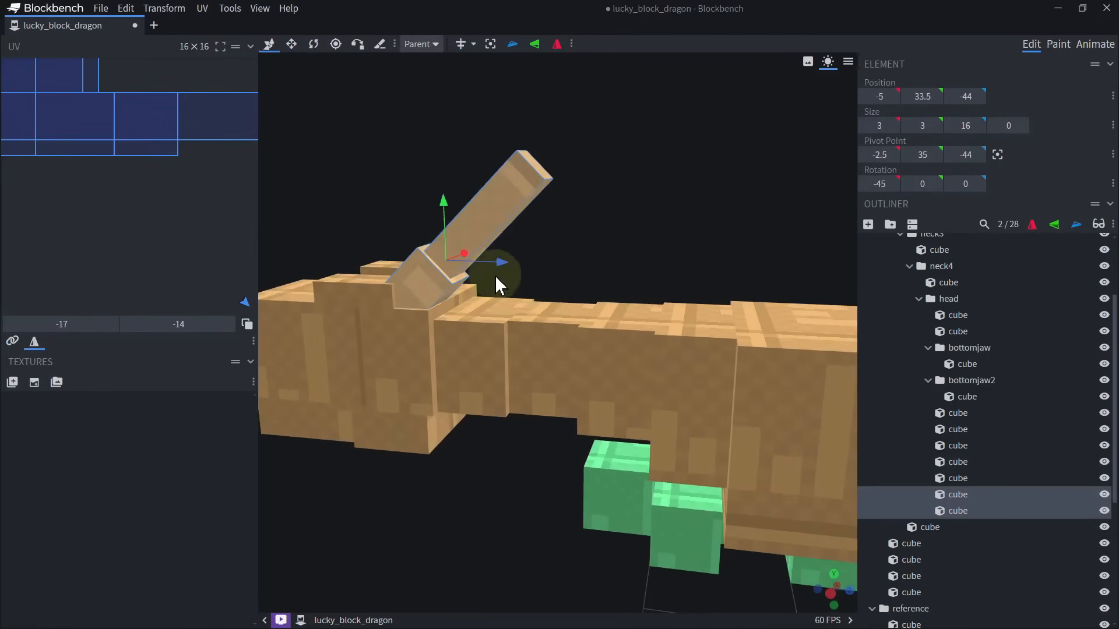
left_click_drag(498, 268, 562, 285)
left_click_drag(670, 211, 600, 215)
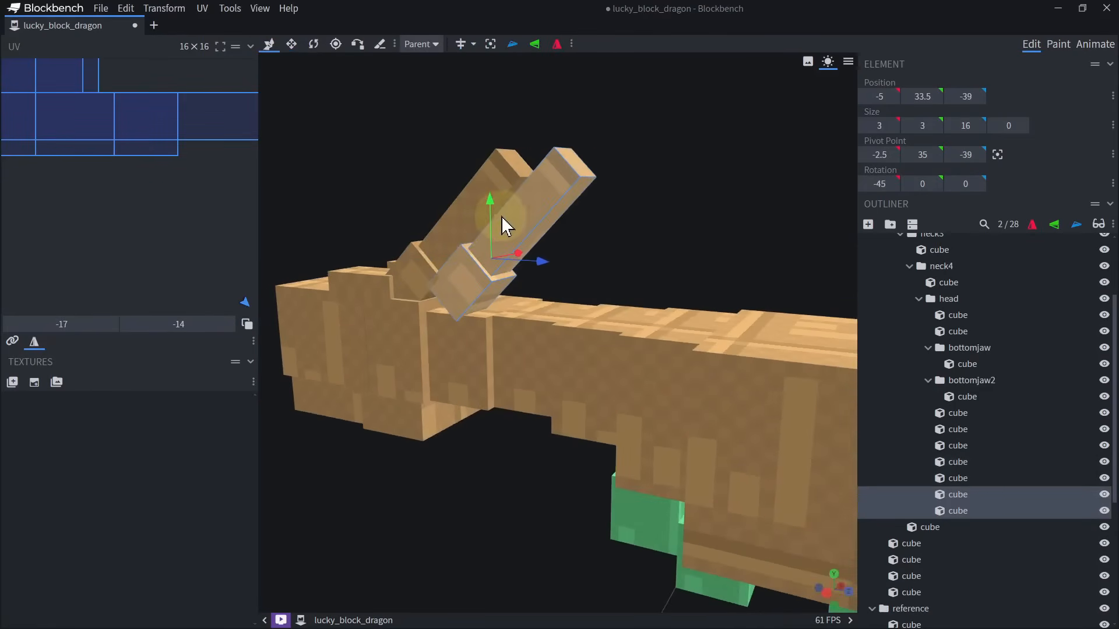
mouse_move(490, 238)
left_mouse_down()
mouse_move(494, 288)
mouse_move(539, 300)
mouse_move(506, 237)
left_mouse_up()
left_click_drag(621, 201, 634, 212)
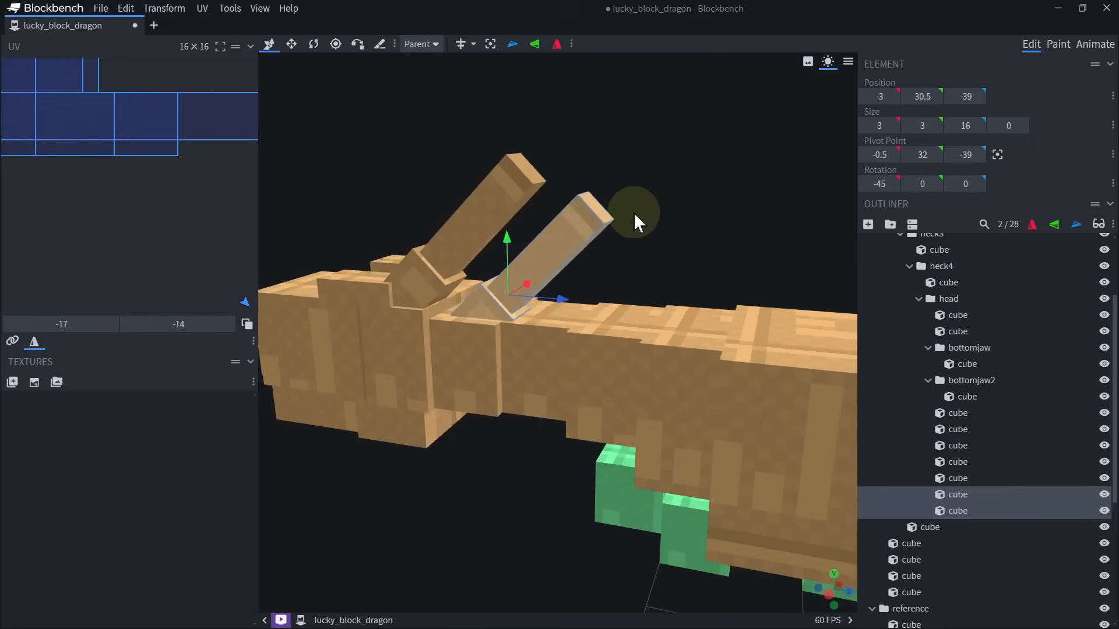
Reduce the neck horn's shaft to 2 wide, 2 high and 12 deep, positioned at X -2.5 and Y 31.
left_click(574, 234)
key("s")
left_click_drag(545, 258, 523, 281)
left_click_drag(621, 228, 645, 250)
left_click_drag(449, 229, 455, 240, "alt")
left_click_drag(451, 290, 461, 289, "alt")
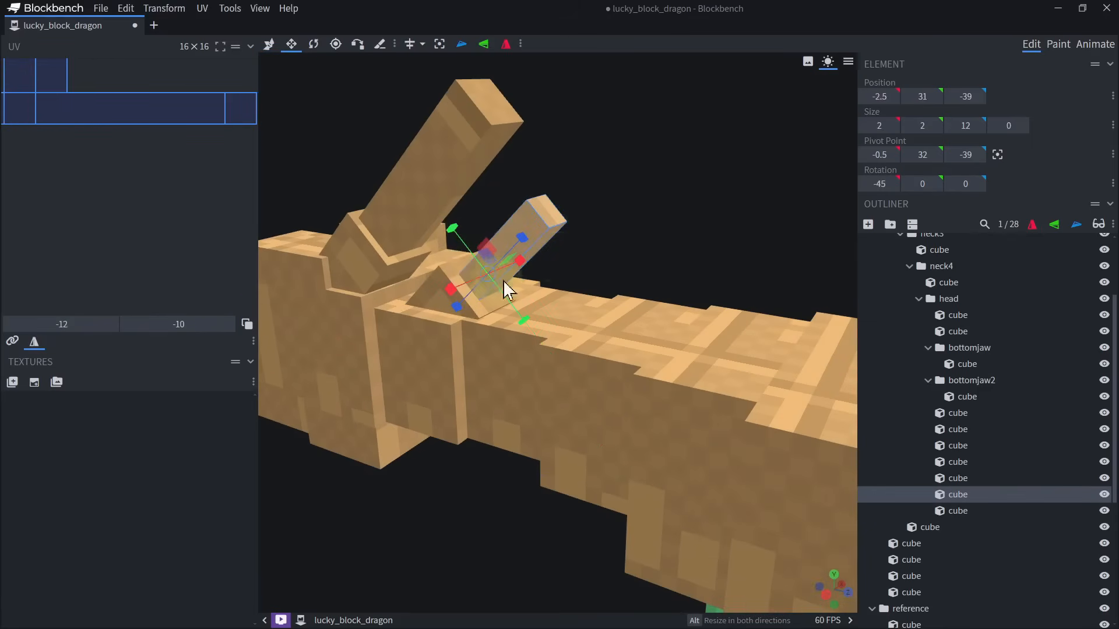
Put the small neck horn's two cubes into the neck4 group and mirror a duplicate pair across X.
left_click(431, 295, "ctrl")
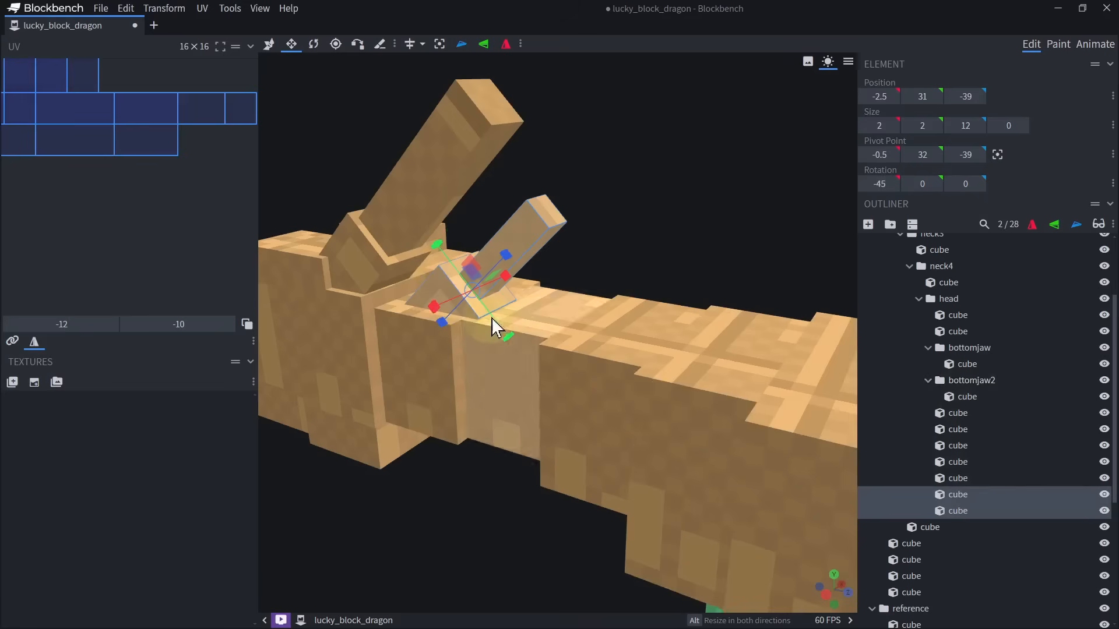
left_click(418, 366)
scroll(924, 376, "up", 3)
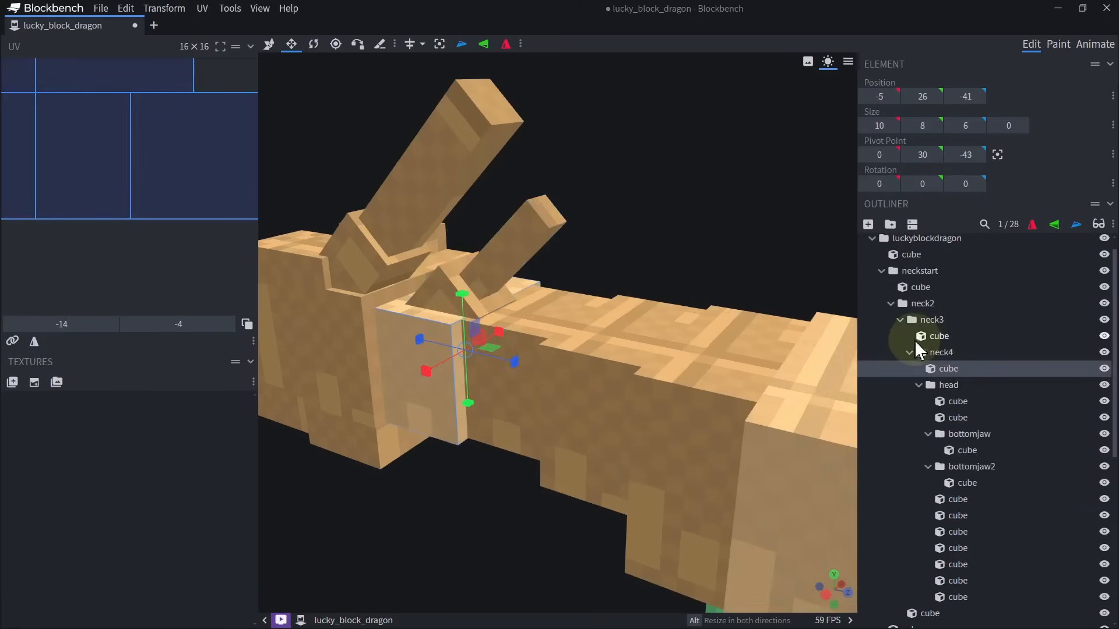
left_click(940, 352)
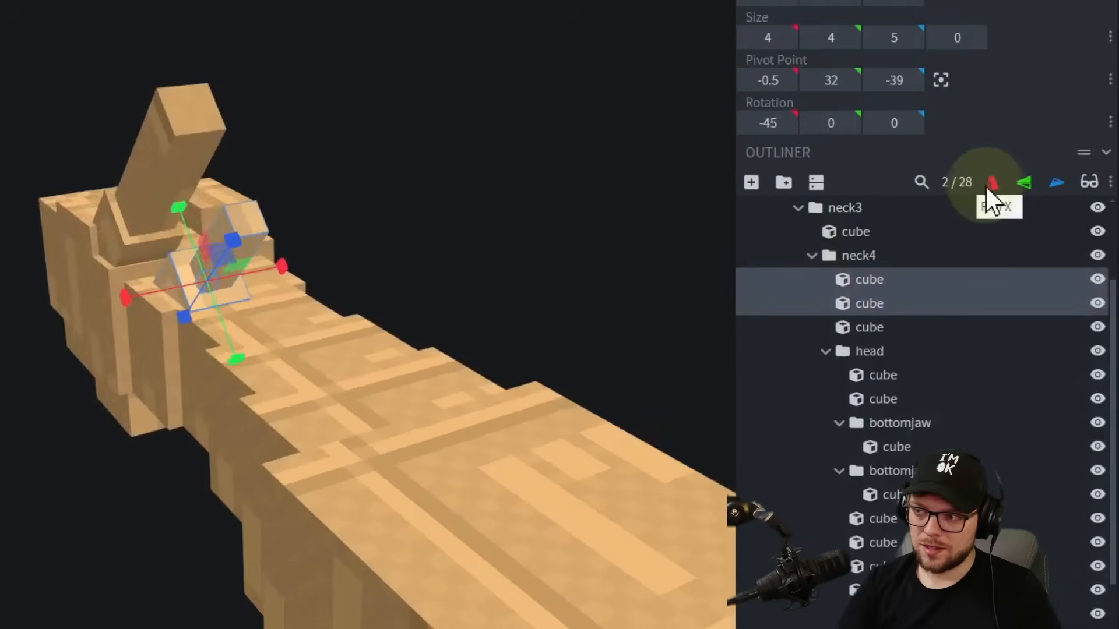
key("ctrl+d")
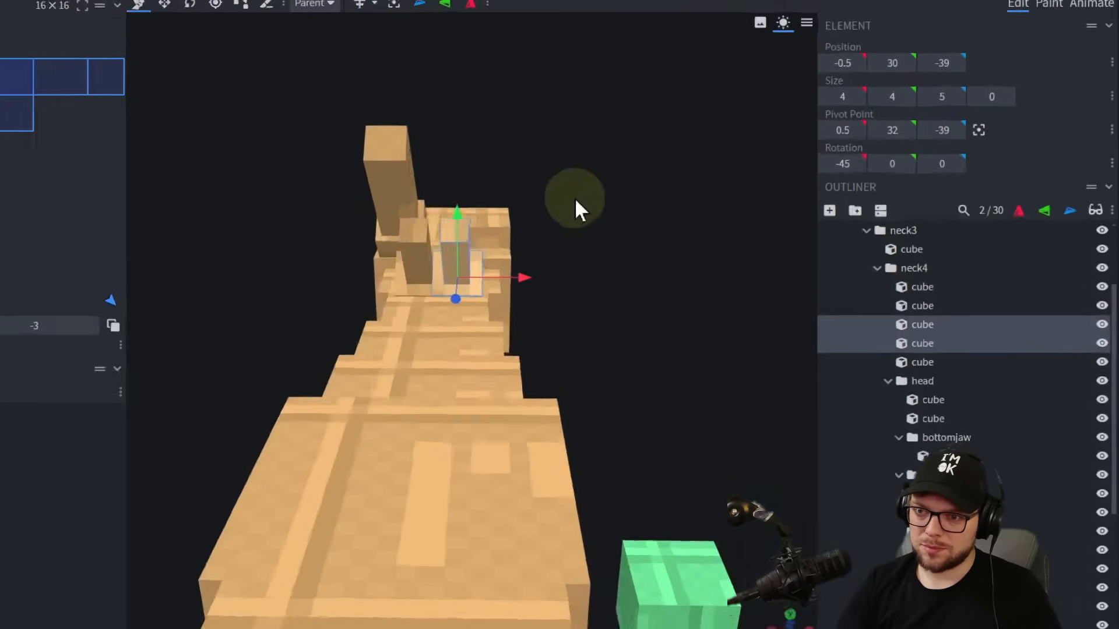
Reduce both small neck horn bases to 3 wide and 3 high.
scroll(631, 247, "up", 5)
left_click(575, 299)
key("s")
left_click_drag(484, 301, 503, 303)
left_click_drag(543, 355, 546, 340, "alt+shift")
left_click(468, 315)
left_click_drag(522, 302, 505, 303, "alt+shift")
left_click_drag(465, 356, 467, 341, "alt+shift")
Shift both small neck horns outward from the neck's centreline by 0.5.
key("v")
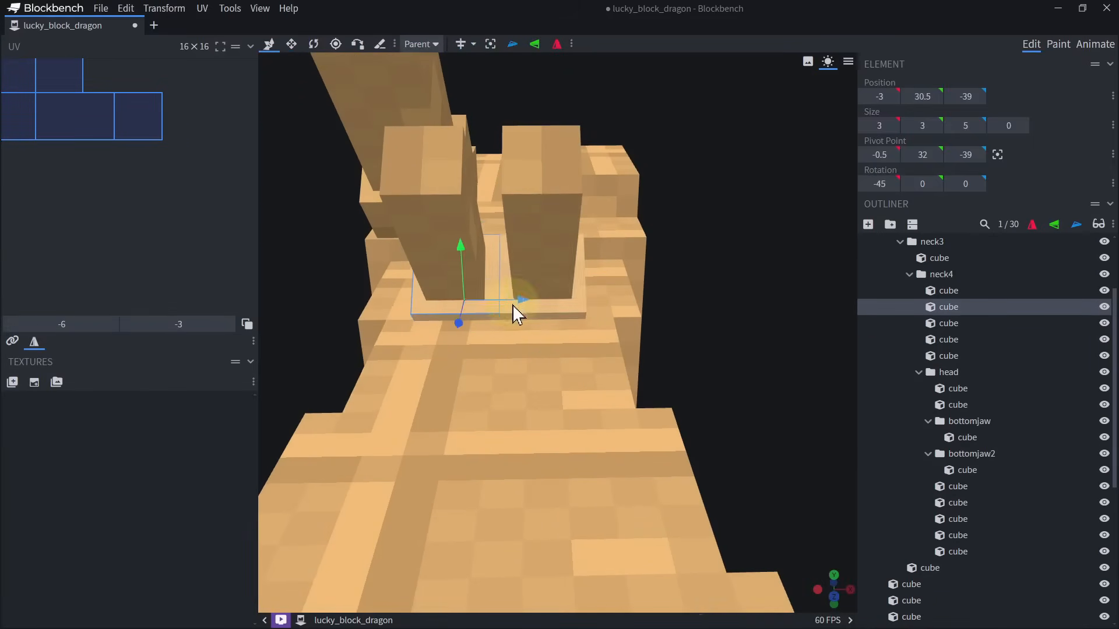
left_click(478, 257)
left_click(493, 278, "shift")
left_click_drag(516, 285, 498, 284, "shift")
left_click(539, 280)
left_click(578, 290, "shift")
left_click_drag(592, 285, 607, 286, "shift")
Duplicate the large head horn's shaft to add another horn segment.
left_click_drag(675, 312, 542, 274)
left_click(526, 266)
left_click(458, 204, "shift")
left_click(457, 203)
mouse_move(647, 181)
left_mouse_down()
mouse_move(720, 220)
mouse_move(662, 170)
left_mouse_up()
key("ctrl+d")
left_click(711, 213)
left_click(632, 303)
Resize the large horn's segments to form a thicker middle section and a thinner tip.
key("s")
left_click_drag(595, 283, 496, 219)
left_click_drag(626, 244, 614, 260, "alt")
left_click_drag(635, 271, 519, 300)
left_click_drag(457, 316, 483, 311, "alt")
scroll(606, 279, "down", 4)
left_click_drag(621, 271, 593, 175)
Try rotating the -X side small neck horn's base and shaft freely about their pivot, and undo it.
left_click(598, 251)
left_click(588, 261, "shift")
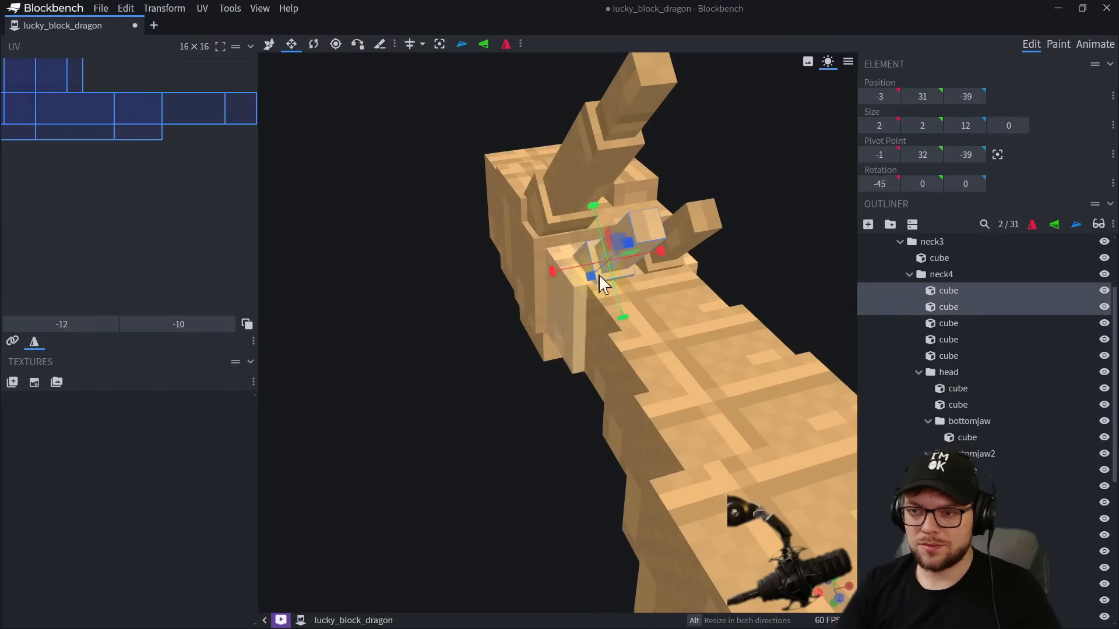
left_click_drag(438, 285, 512, 363)
key("r")
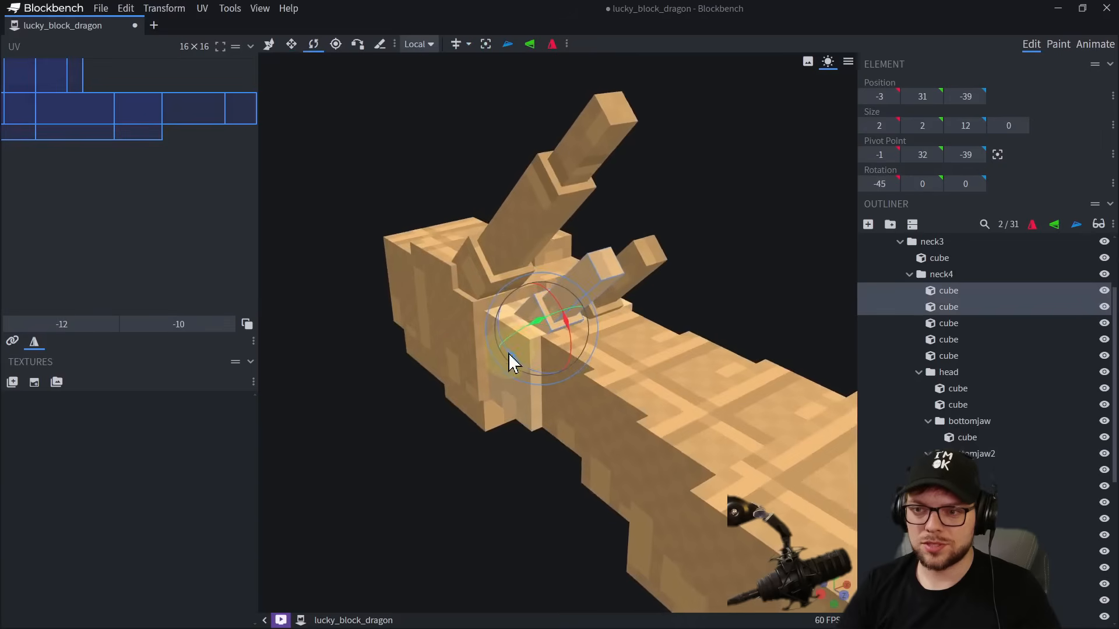
scroll(510, 360, "up", 3)
left_click_drag(540, 320, 523, 319)
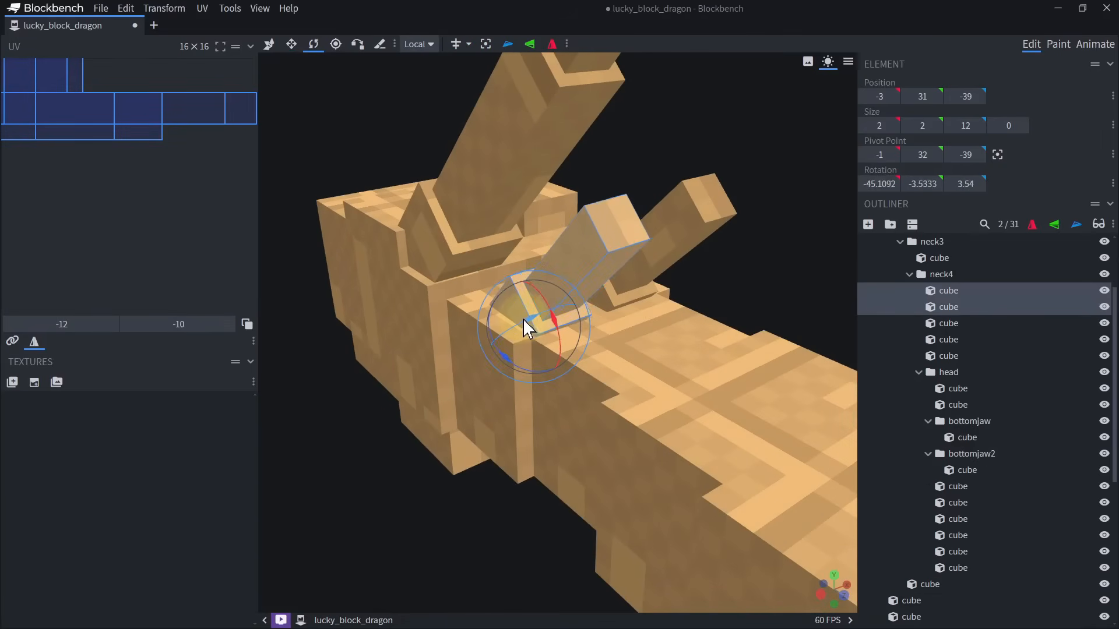
key("ctrl+z")
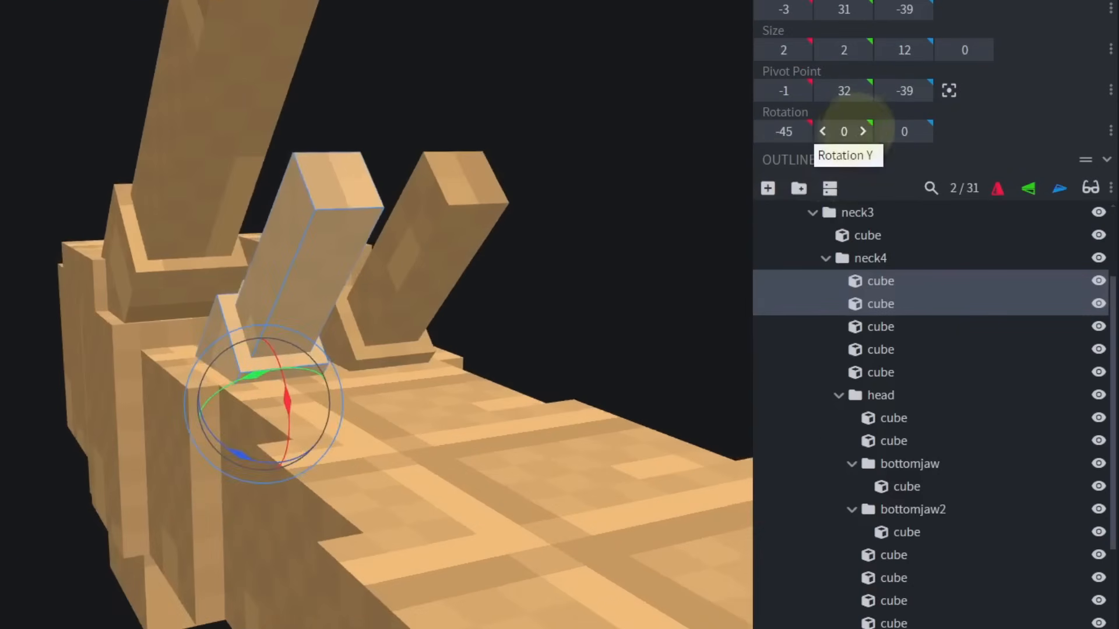
Try a Y rotation of -22.5 and a Z rotation of 102.5 on the small neck horn, undoing each.
left_click_drag(851, 116, 69, 348)
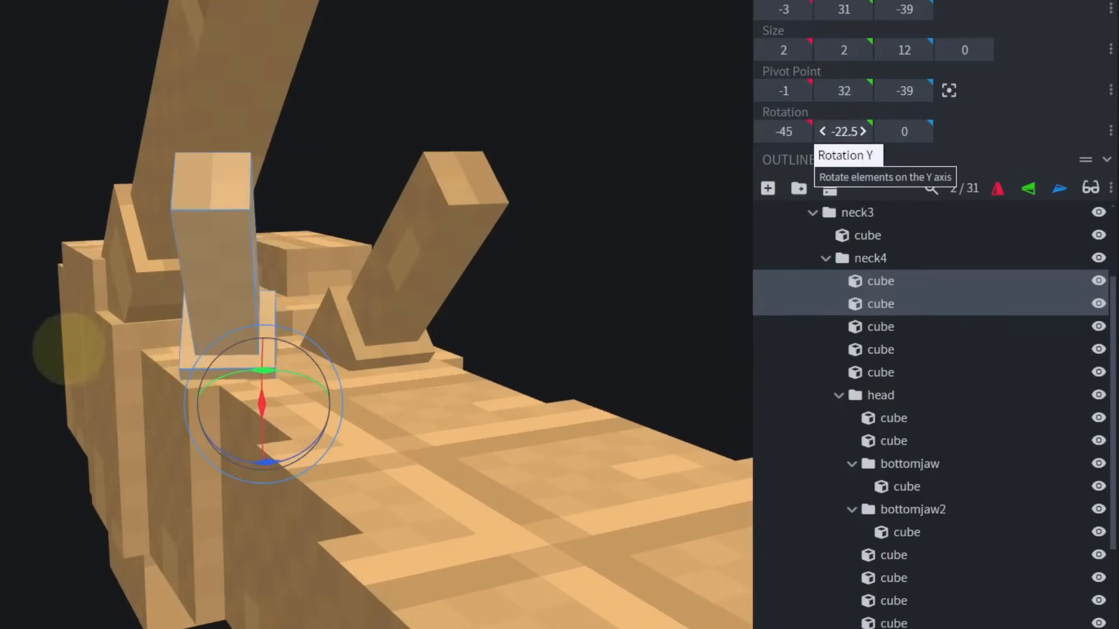
key("ctrl+z")
left_click_drag(901, 132, 525, 311)
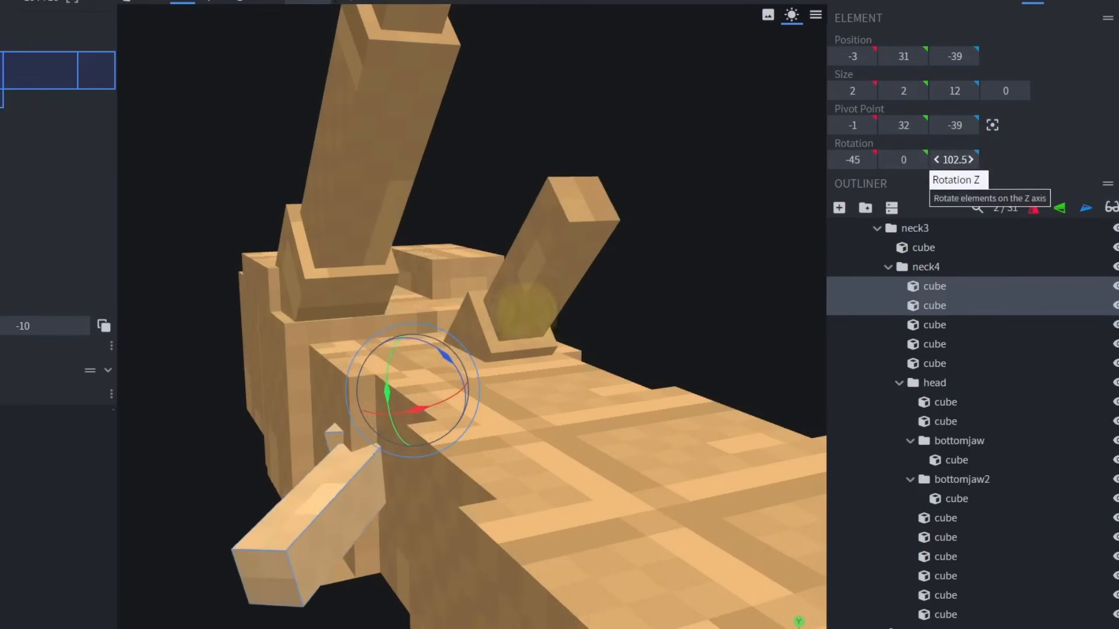
key("ctrl+z")
Try setting the small neck horn's Z and Y rotations to -45 degrees.
left_click(955, 159)
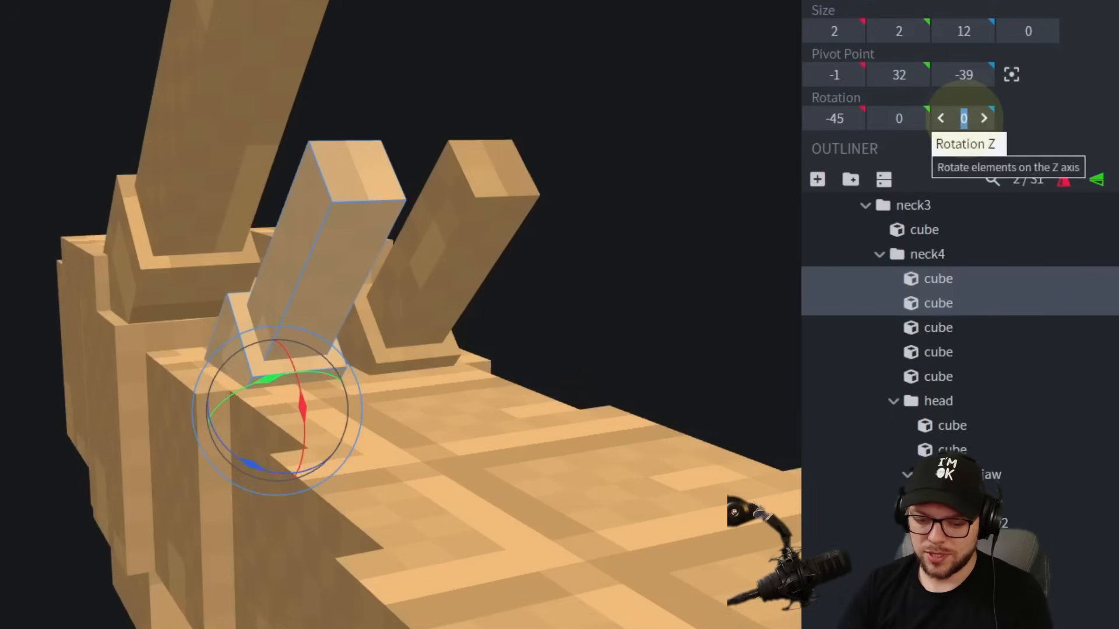
type("-45")
key("Return")
left_click(900, 119)
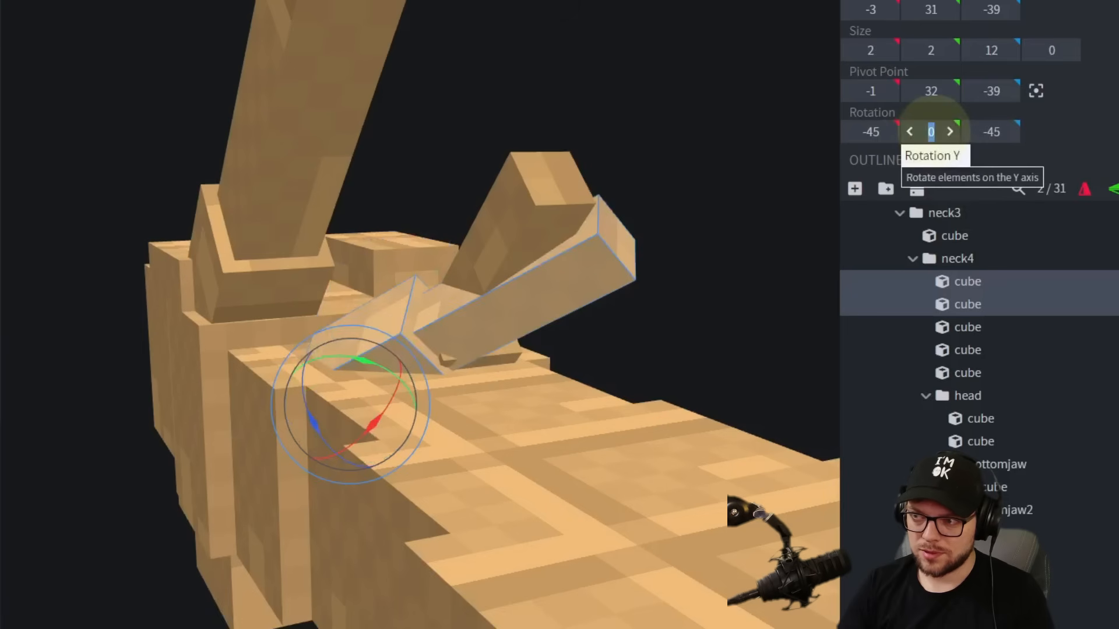
type("-45")
key("Return")
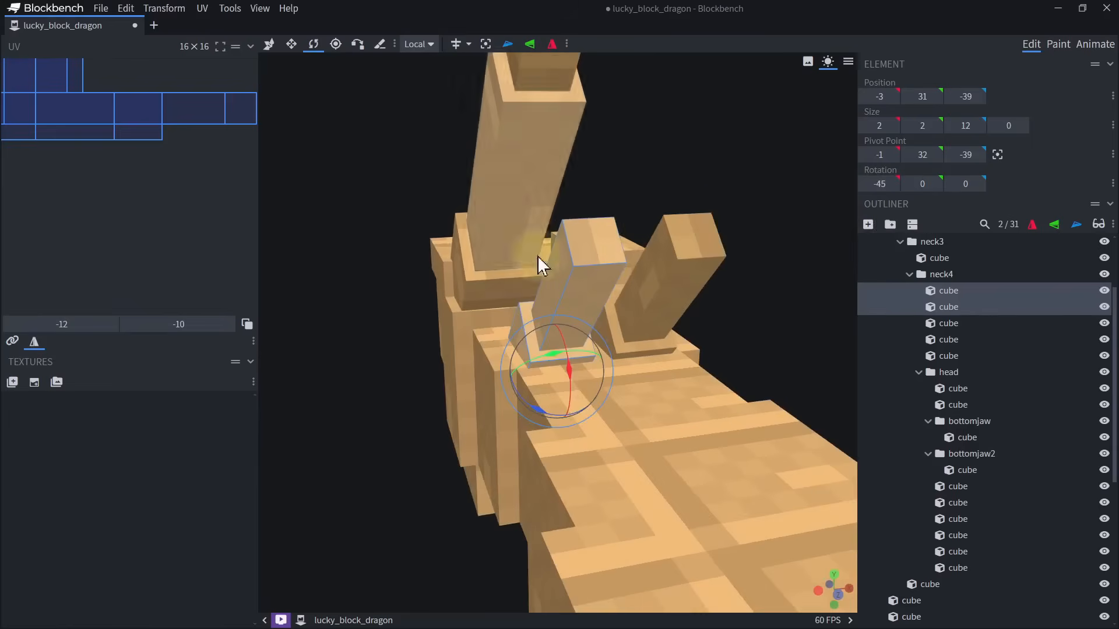
Try two more free rotations of the small neck horn and undo them.
left_click_drag(537, 257, 549, 360)
key("ctrl+z")
left_click_drag(535, 352, 649, 323)
key("ctrl+z")
Rotate the small neck horn to -15 on Y and 15 on Z, and delete the opposite unrotated small horn.
left_click(924, 187)
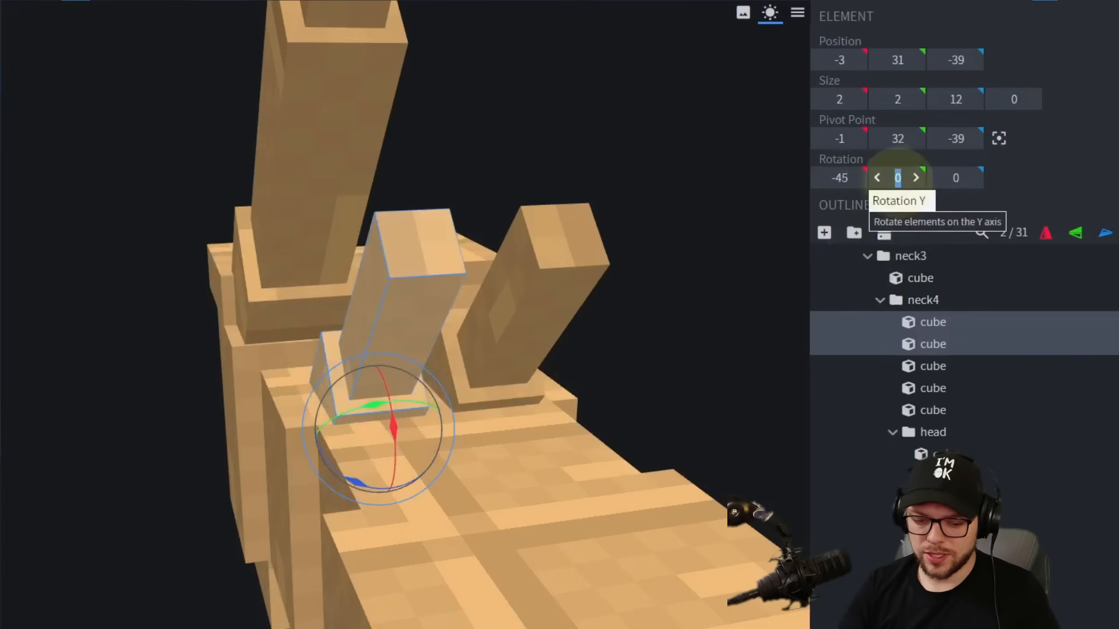
type("-15")
left_click(955, 178)
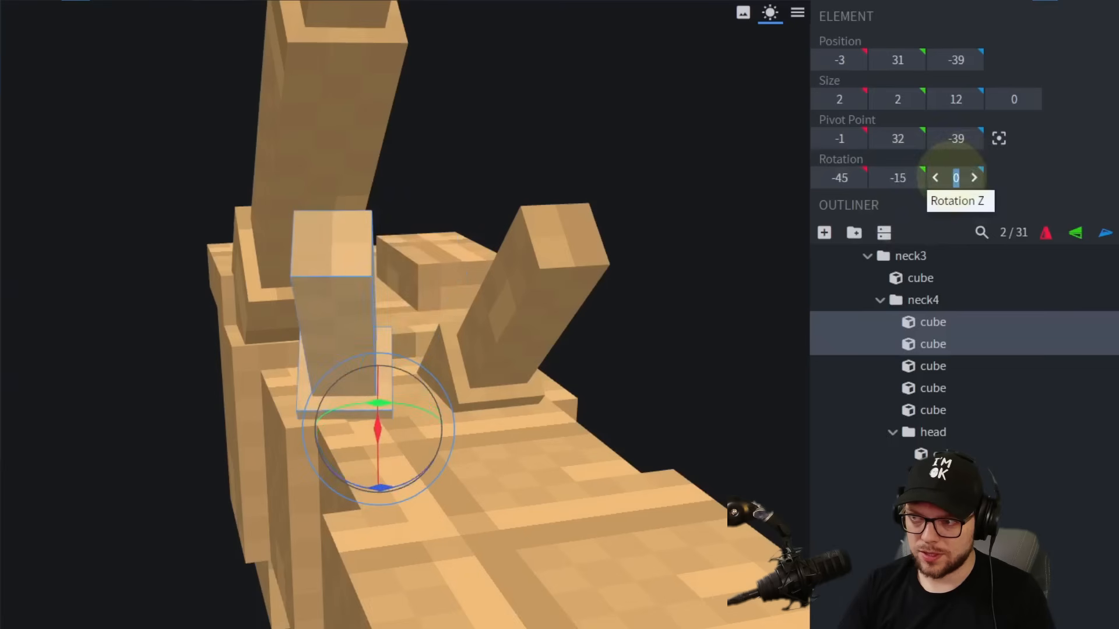
type("15")
key("Return")
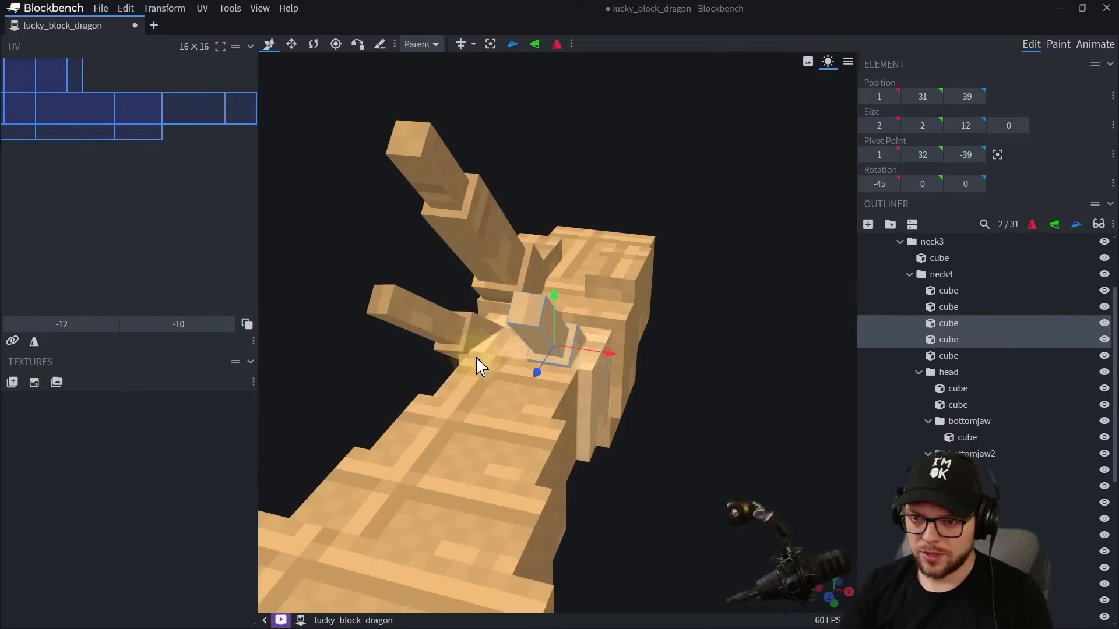
key("Delete")
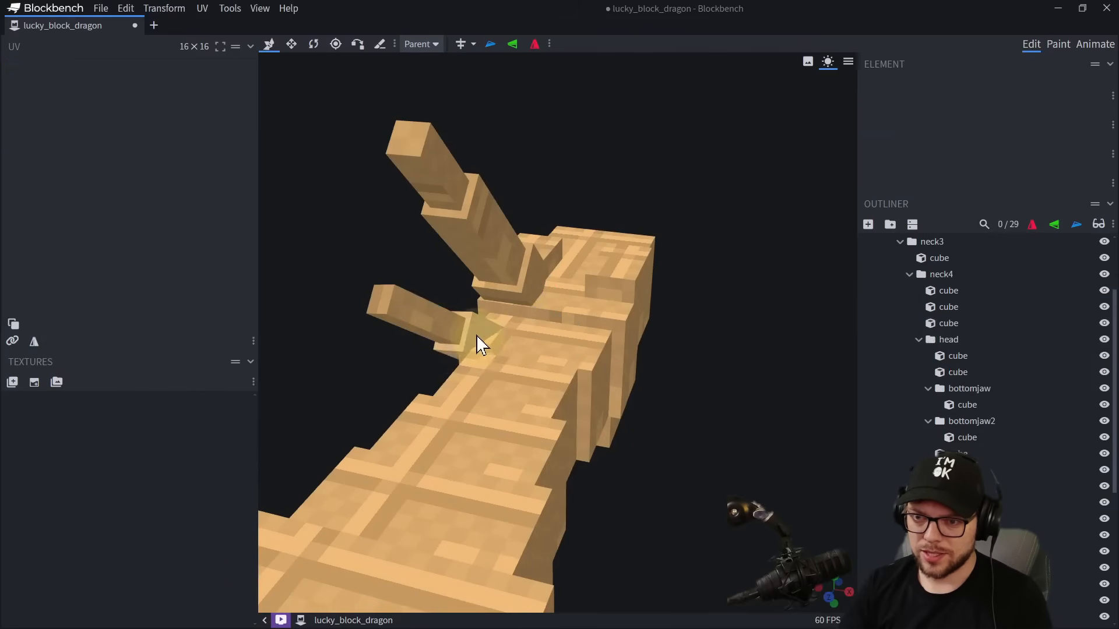
Duplicate the two cubes of the rotated small neck horn and flip the copy along X to the opposite side.
left_click(475, 334)
left_click(418, 324, "ctrl")
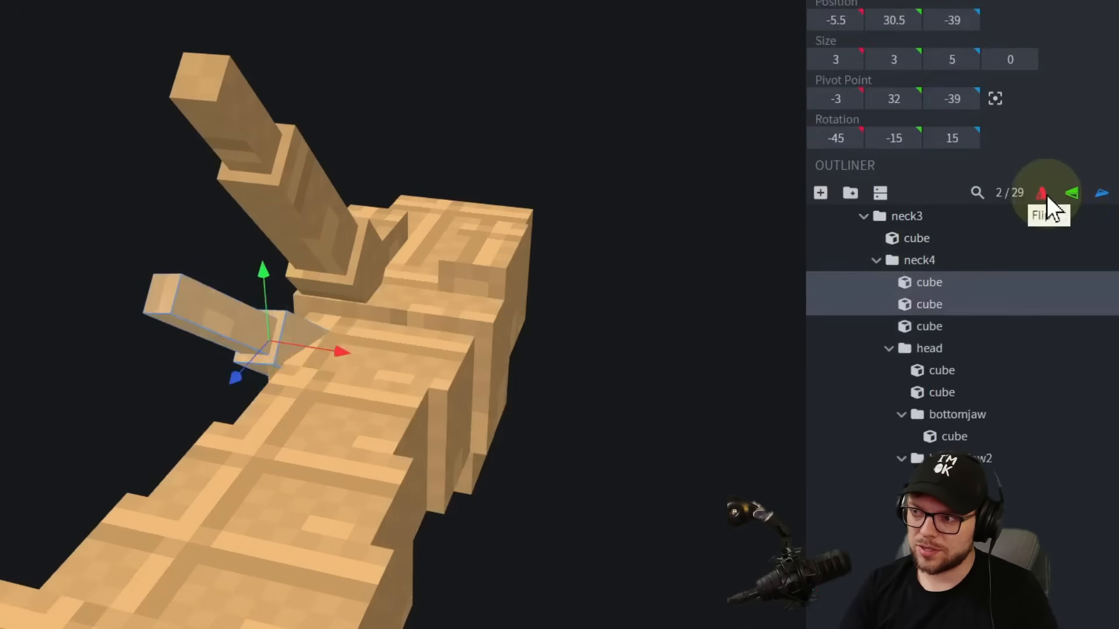
key("ctrl+d")
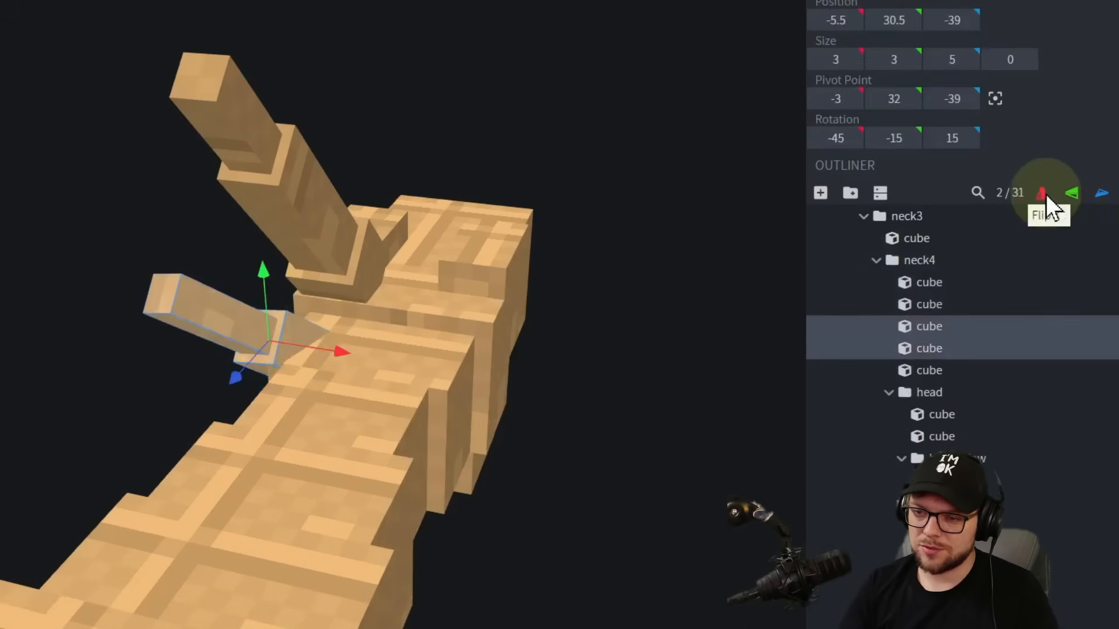
left_click(1045, 195)
left_click_drag(782, 382, 431, 286)
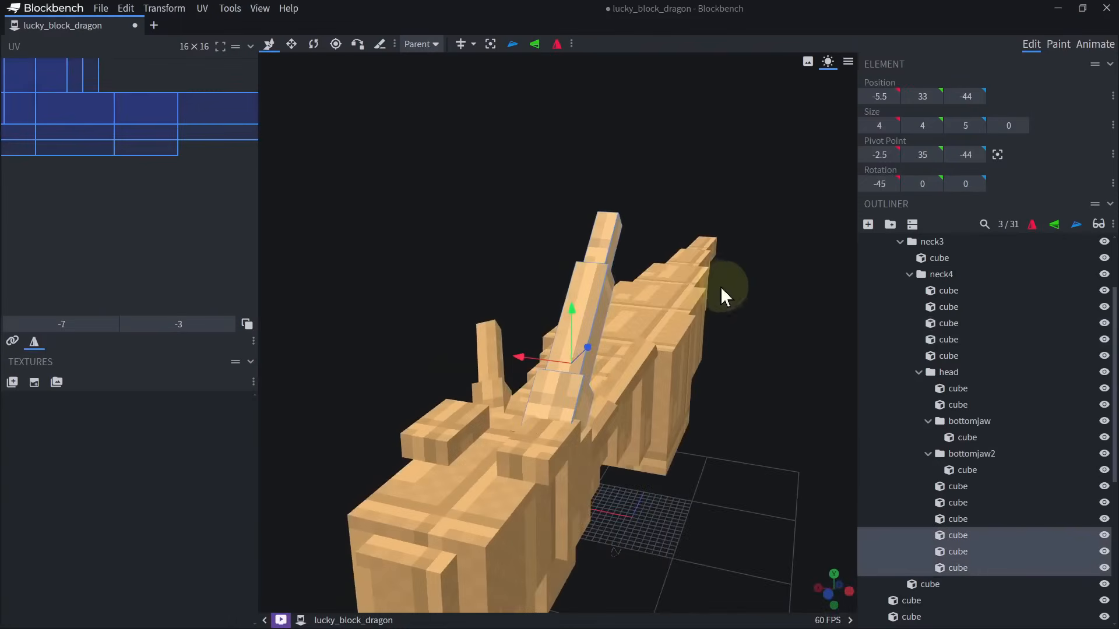
left_click_drag(720, 285, 691, 299)
Set the rotation of the three-cube large head horn to -10 on Y and 10 on Z.
key("r")
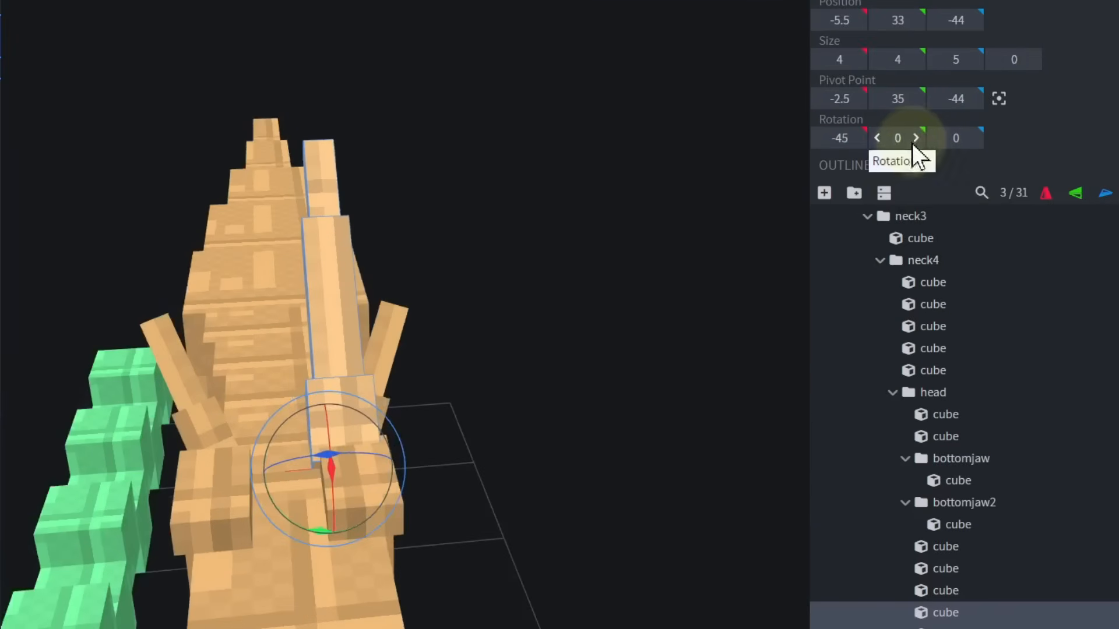
left_click(923, 183)
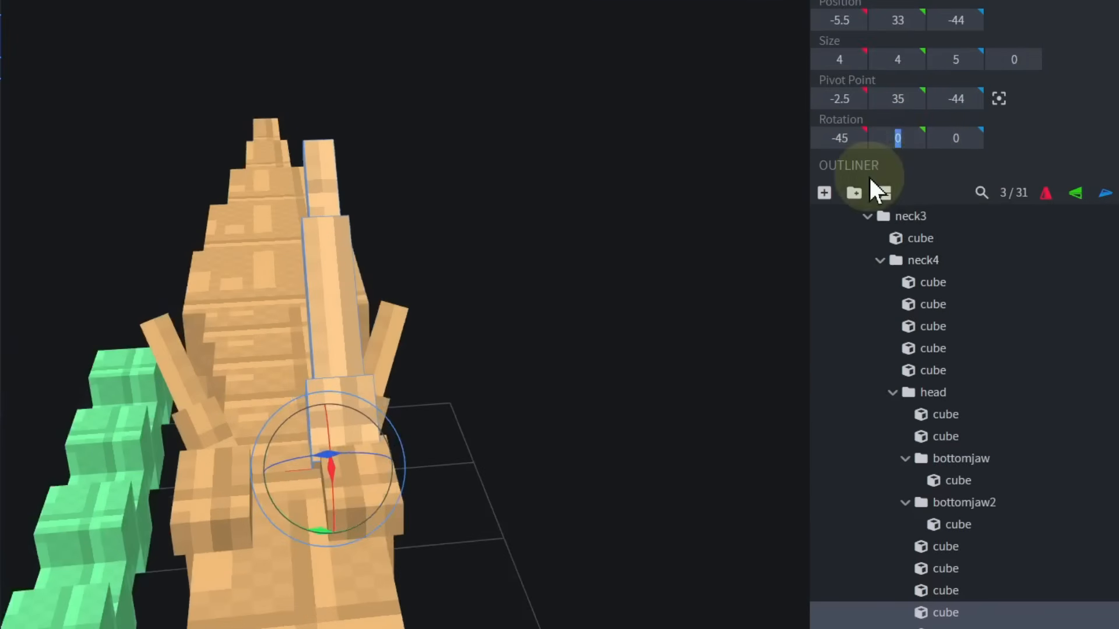
type("-10")
left_click(955, 139)
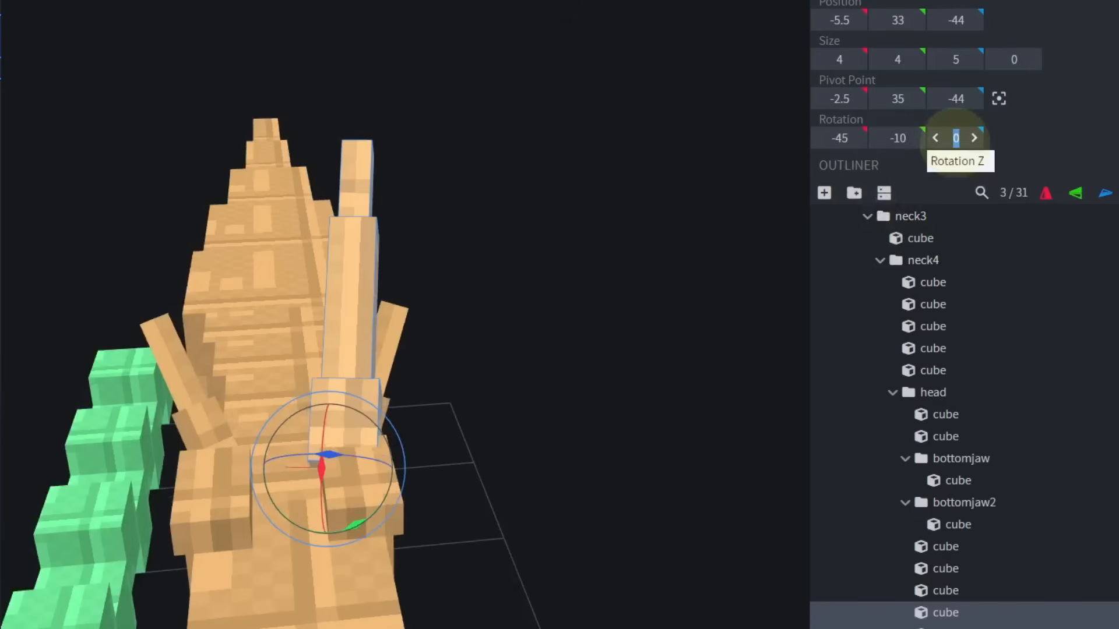
type("10")
left_click(678, 342)
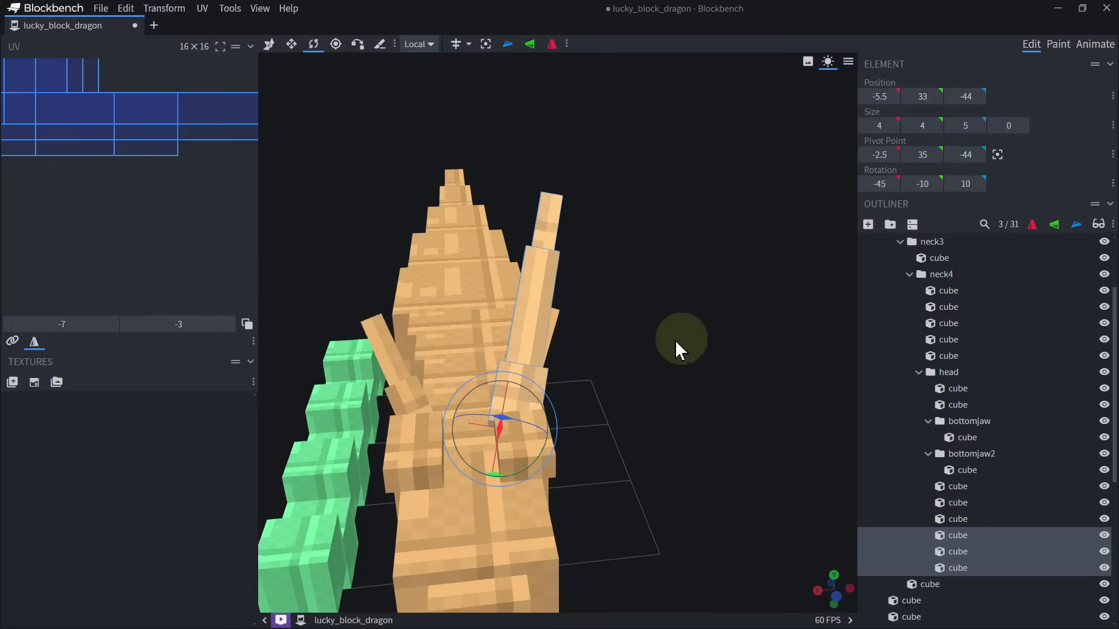
left_click_drag(676, 341, 629, 382)
Lengthen the base cube of the large head horn to 8 units along Z, extending it down into the head.
left_click(524, 366)
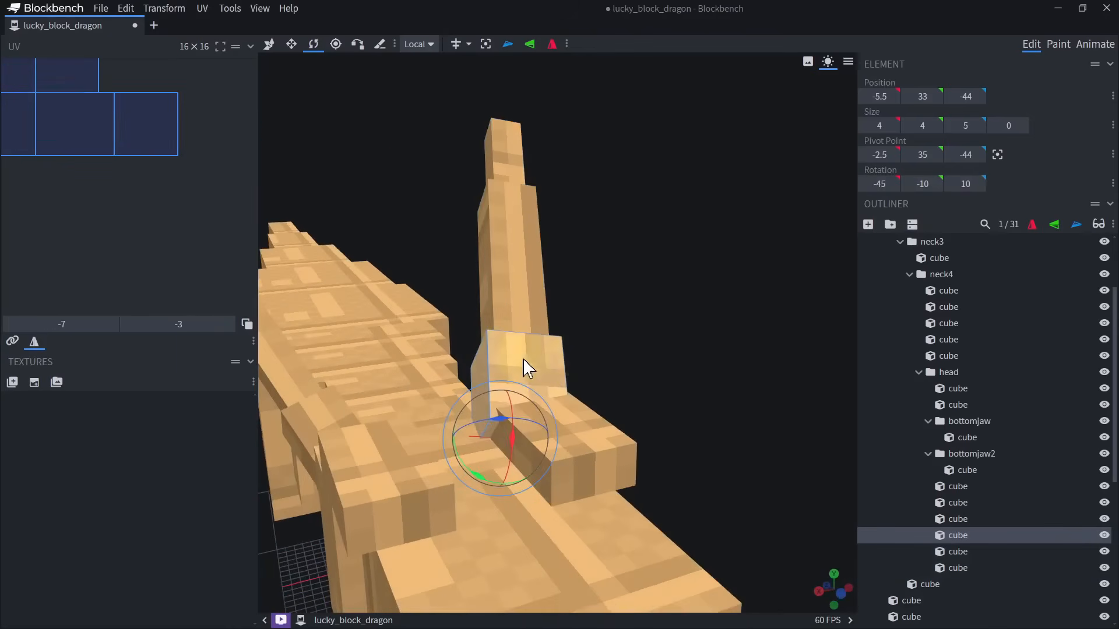
key("s")
left_click_drag(521, 446, 527, 502)
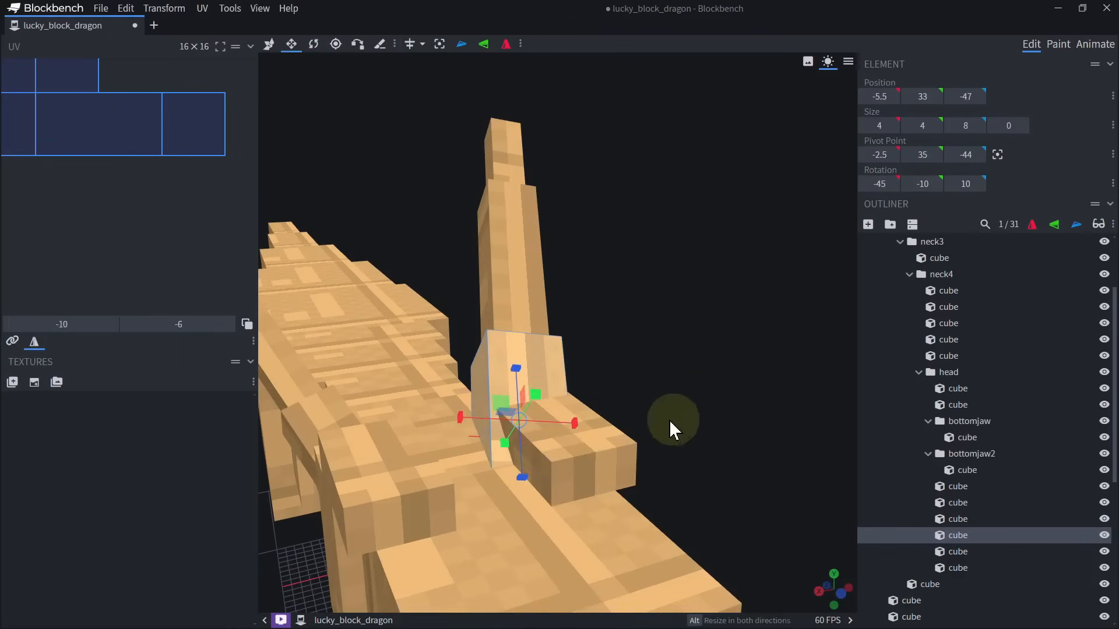
Duplicate the three-cube large head horn and mirror the copy along X onto the other side of the head.
left_click_drag(669, 420, 641, 396)
left_click(638, 257, "shift")
left_click(683, 140, "shift")
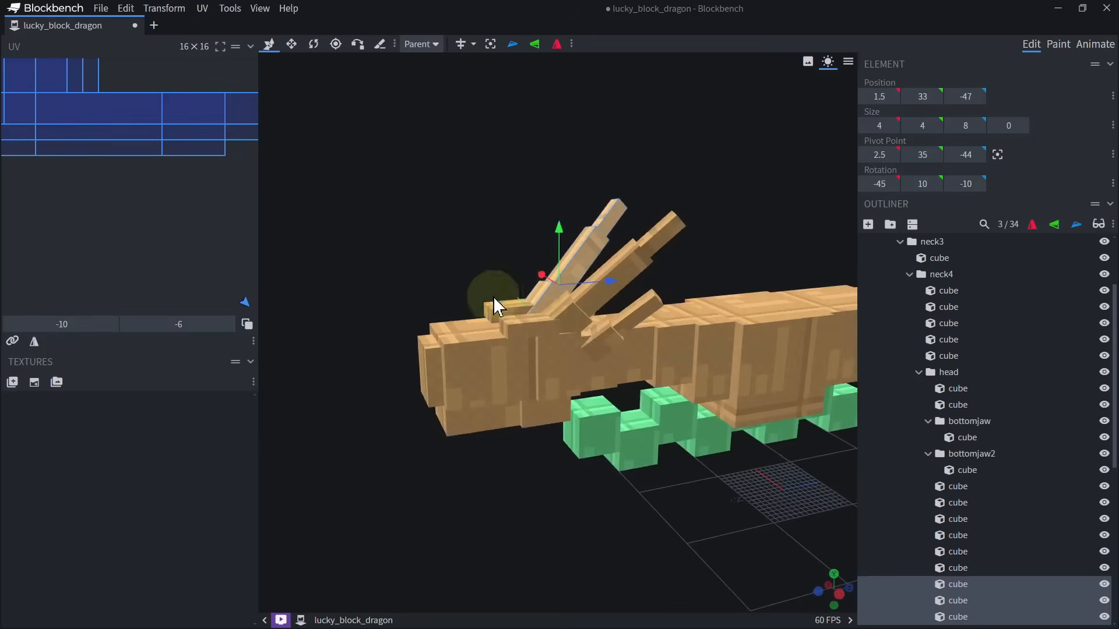
left_click_drag(493, 296, 525, 391)
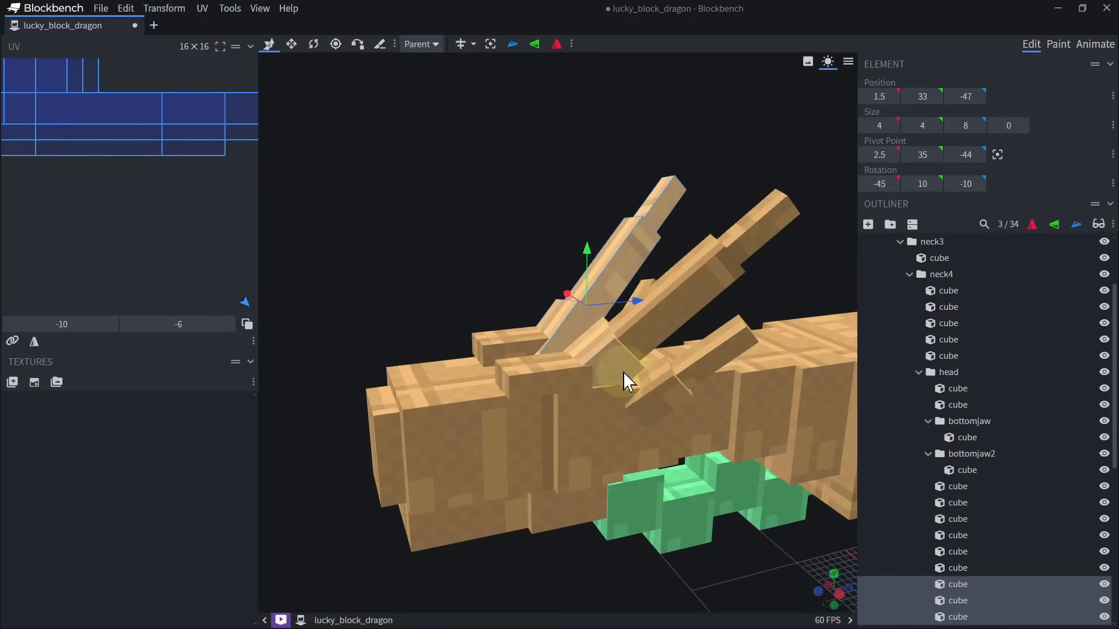
left_click_drag(608, 364, 523, 231)
Duplicate a head cube and resize it into an upright 2 × 9 × 2 spike centred on top of the snout.
left_click(517, 368)
key("ctrl+d")
key("s")
left_click_drag(552, 288, 447, 318)
left_click_drag(387, 274, 506, 292)
left_click_drag(562, 322, 557, 296)
left_click_drag(461, 329, 473, 330, "alt+shift")
left_click_drag(412, 174, 356, 140)
Move the snout spike's pivot point down to its base at Y 35.
key("r")
left_click_drag(325, 306, 434, 69)
left_click(436, 63)
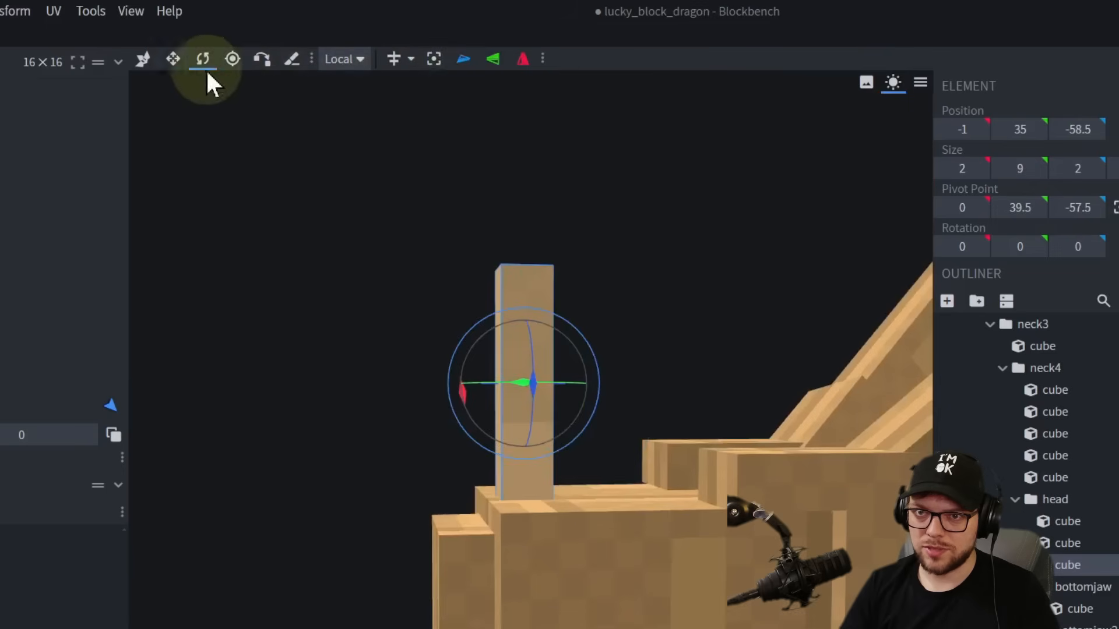
left_click(233, 58)
left_click_drag(522, 309, 523, 400)
left_click_drag(555, 294, 607, 286)
Try rotating the snout spike 20 degrees on the X axis.
key("r")
right_click_drag(606, 285, 597, 283)
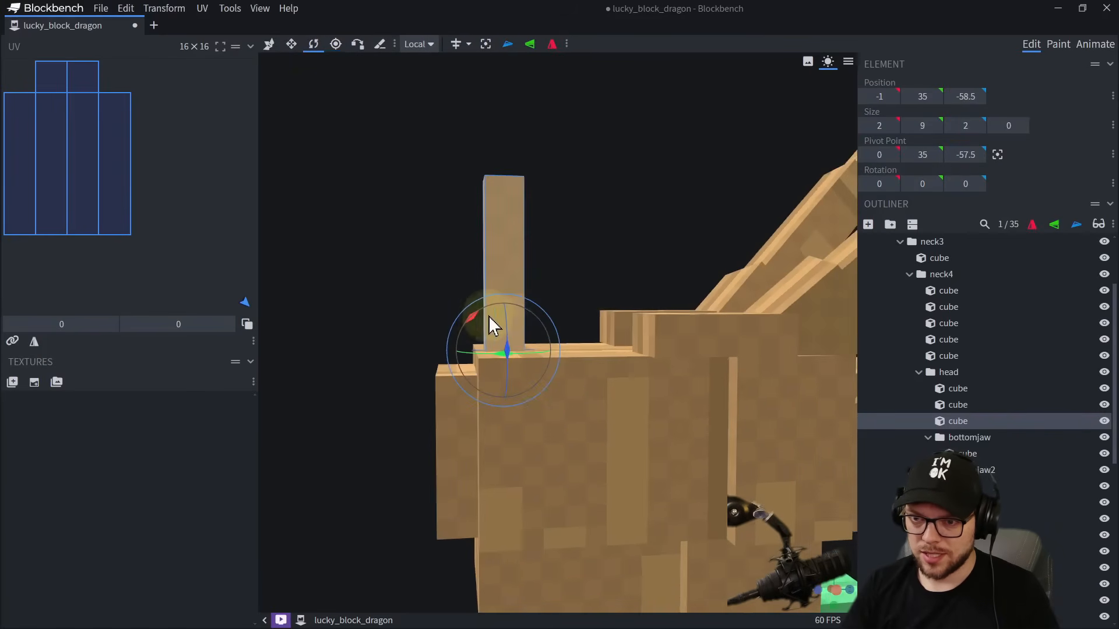
left_click_drag(476, 316, 494, 310)
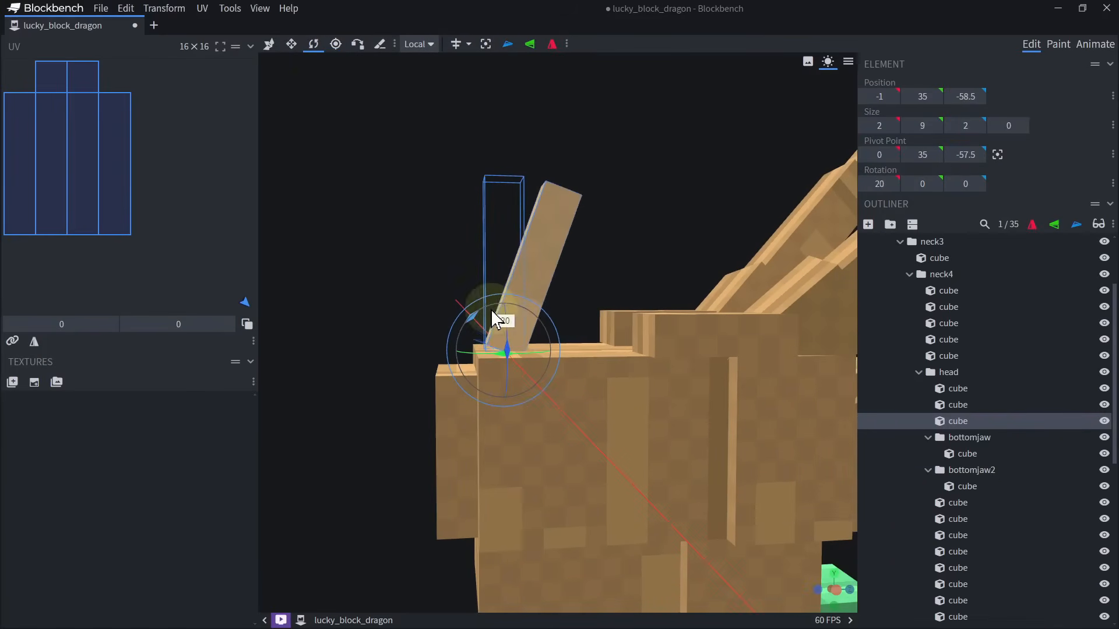
right_click_drag(482, 317, 462, 299)
left_click_drag(460, 299, 487, 294)
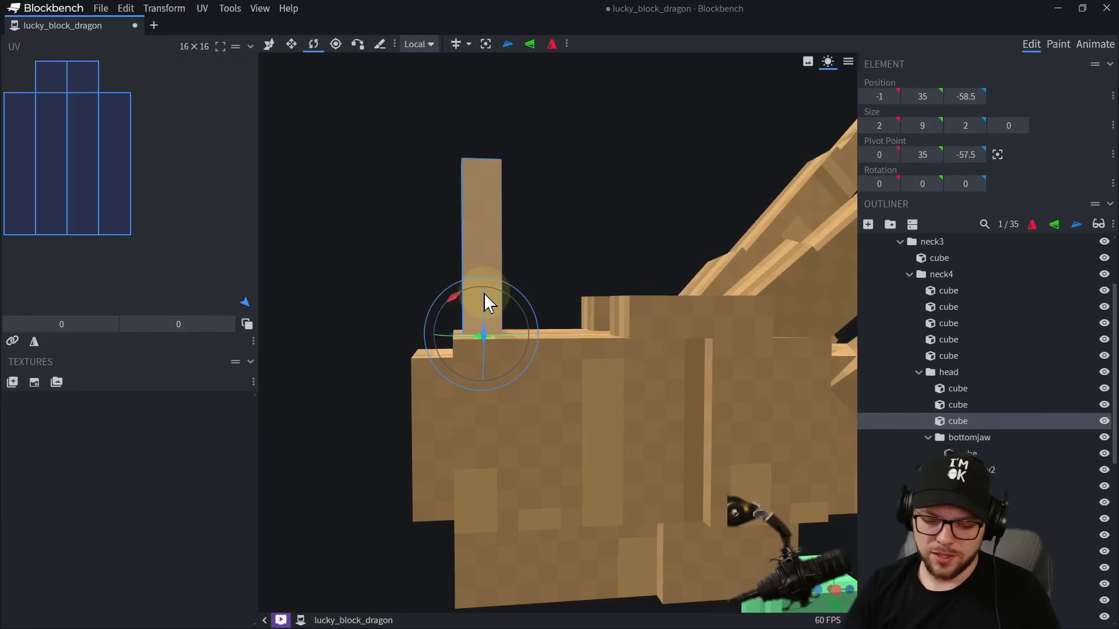
Shorten the snout spike to a height of 3 units.
key("v")
key("s")
left_click_drag(482, 209, 490, 322)
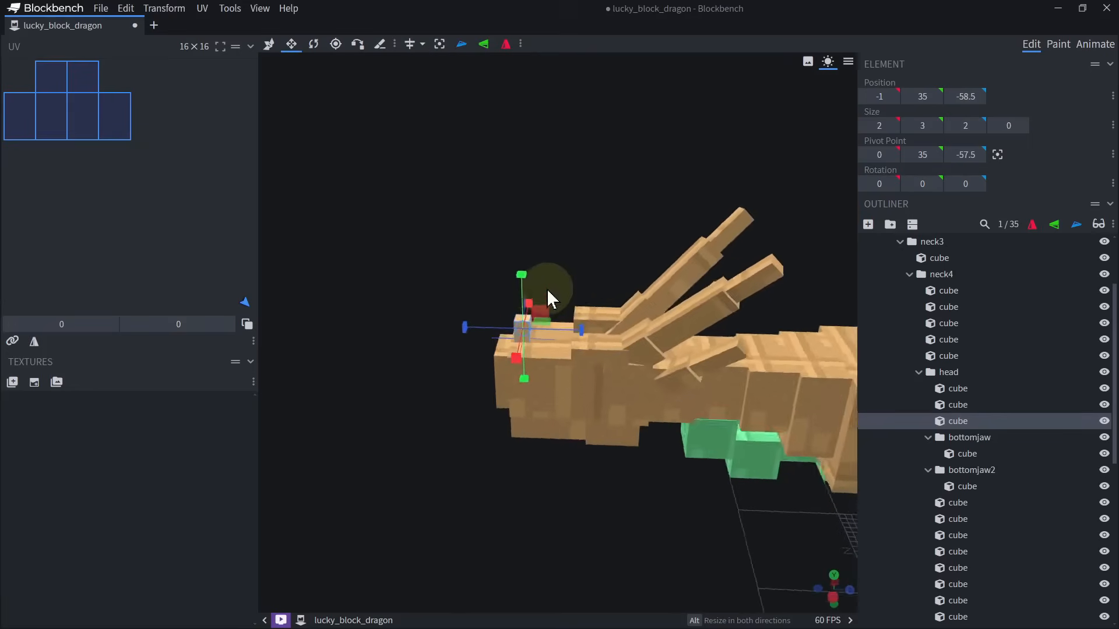
Examine the dragon from the side and check which segments belong to the neckstart and luckyblockdragon groups.
left_click_drag(546, 288, 568, 254)
right_click_drag(568, 254, 493, 156)
left_click_drag(545, 440, 525, 464)
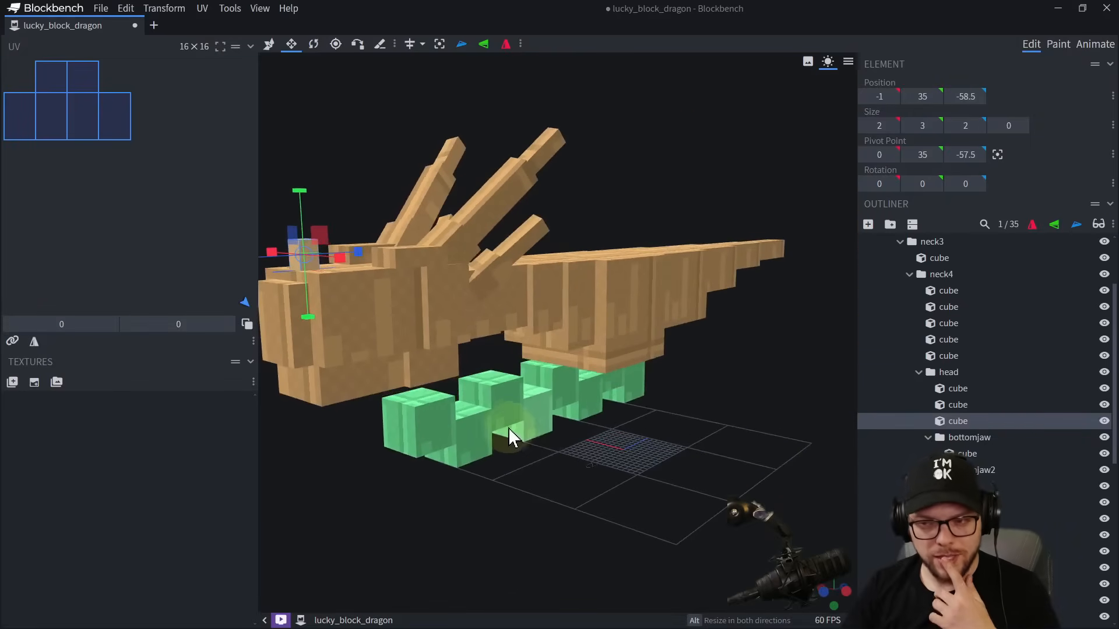
left_click_drag(693, 415, 575, 418)
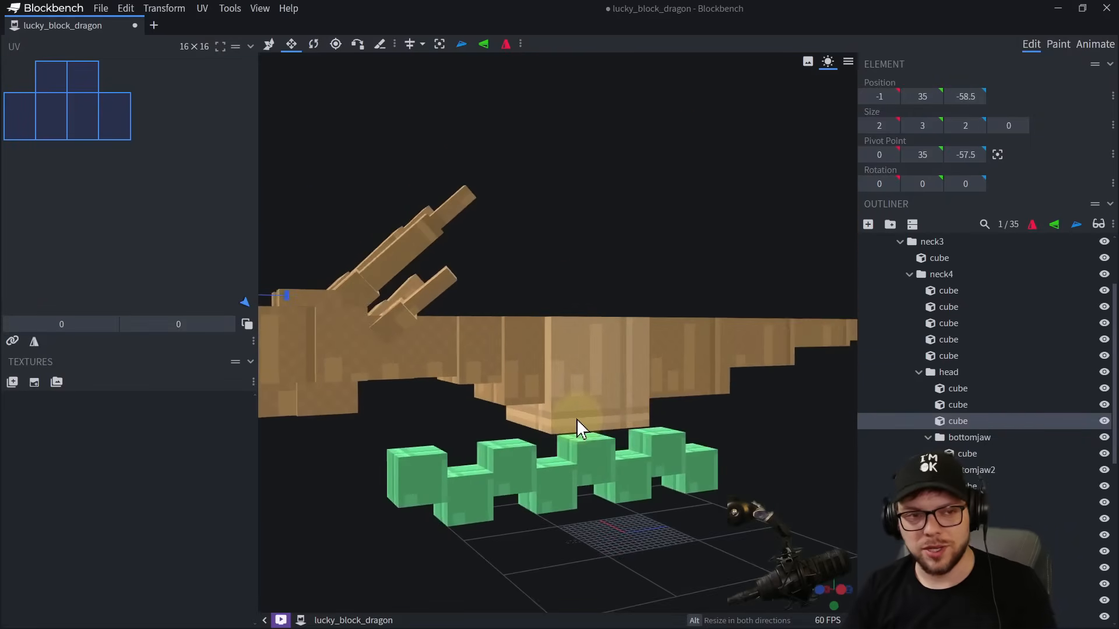
scroll(575, 419, "up", 3)
left_click_drag(556, 492, 586, 226)
left_click(527, 344)
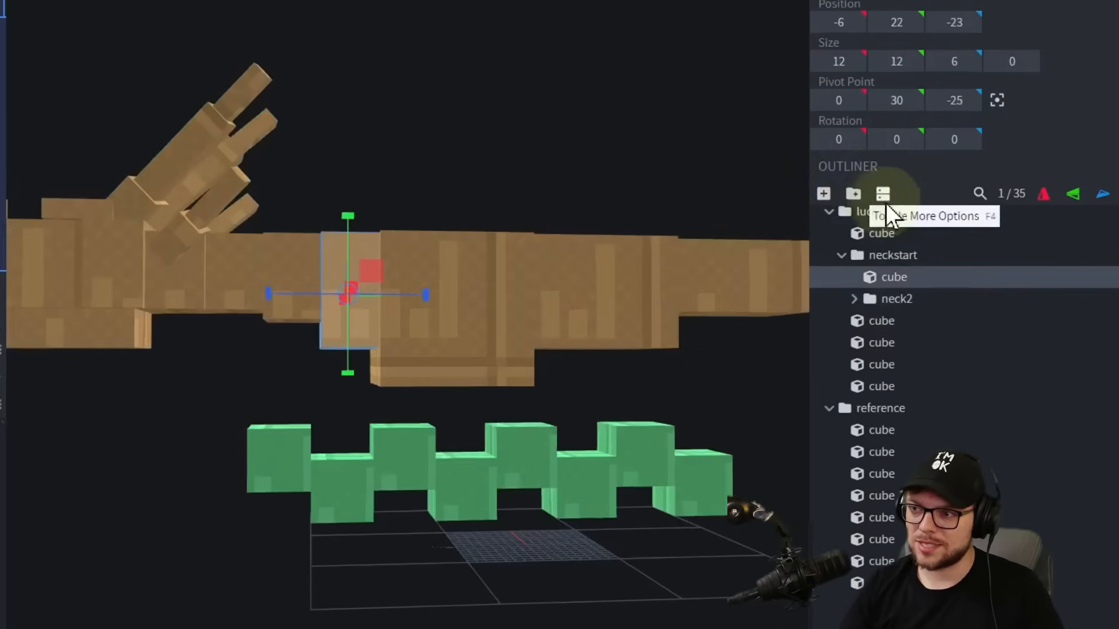
left_click(883, 254)
left_click(883, 213)
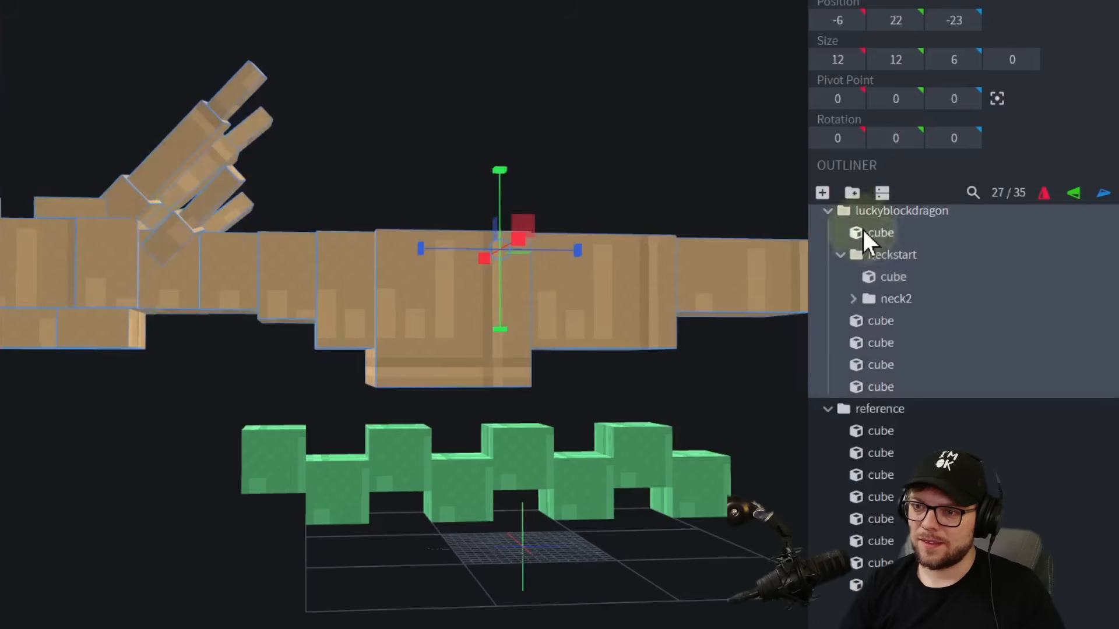
left_click_drag(642, 268, 547, 274)
left_click(366, 334)
Collapse the reference and neckstart groups in the outliner.
scroll(900, 317, "up", 1)
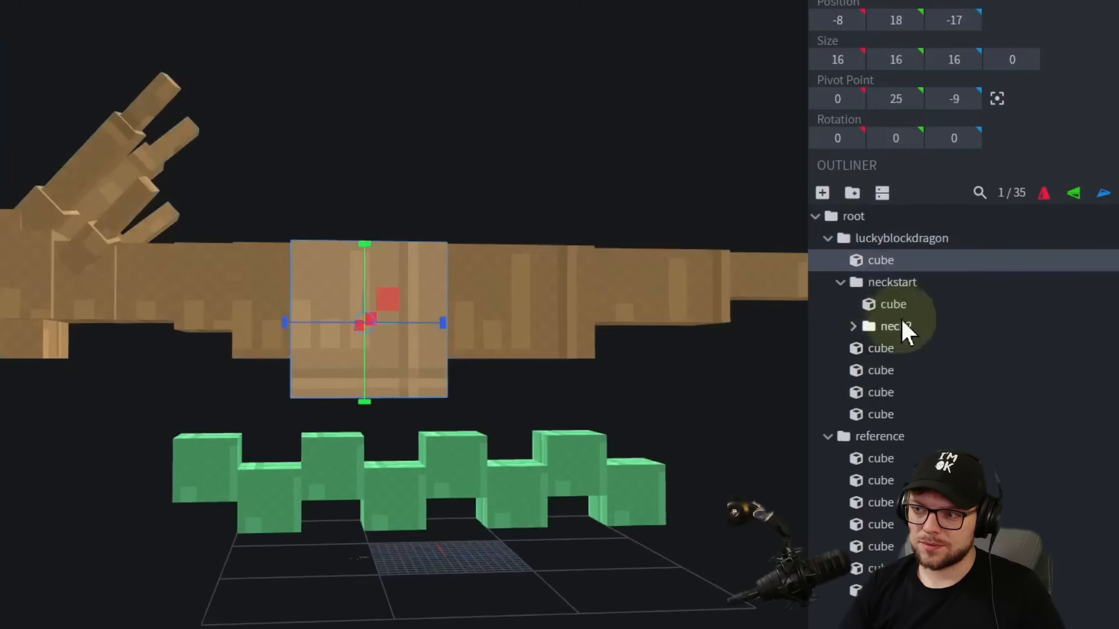
left_click(827, 437)
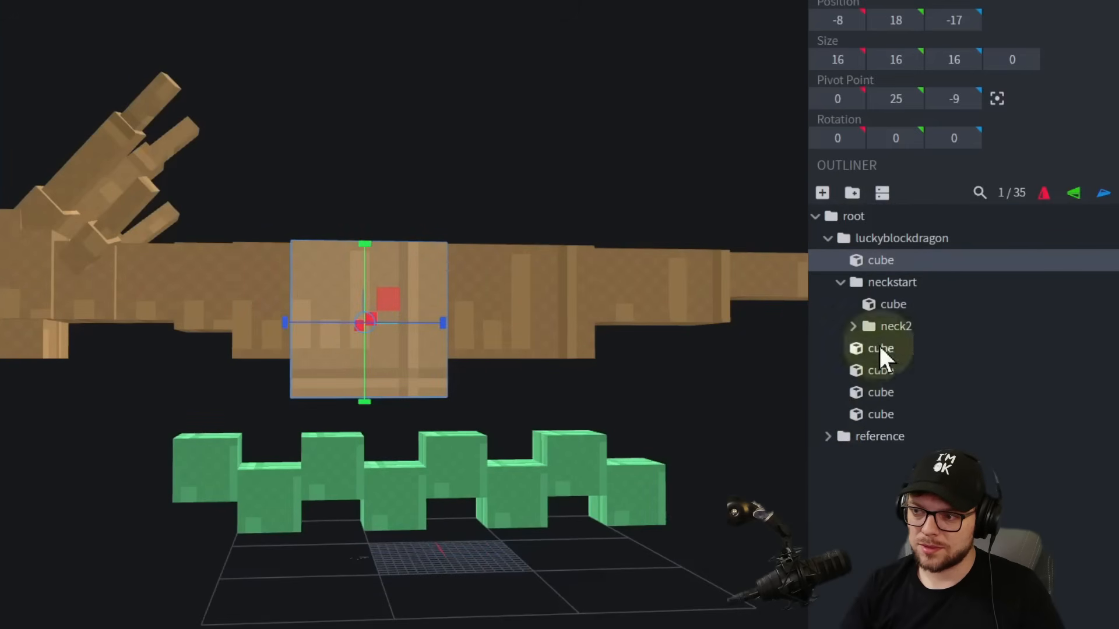
left_click(841, 282)
Group the main torso cube with the 14 × 12 × 16 cube behind it and name the group body.
left_click(873, 305)
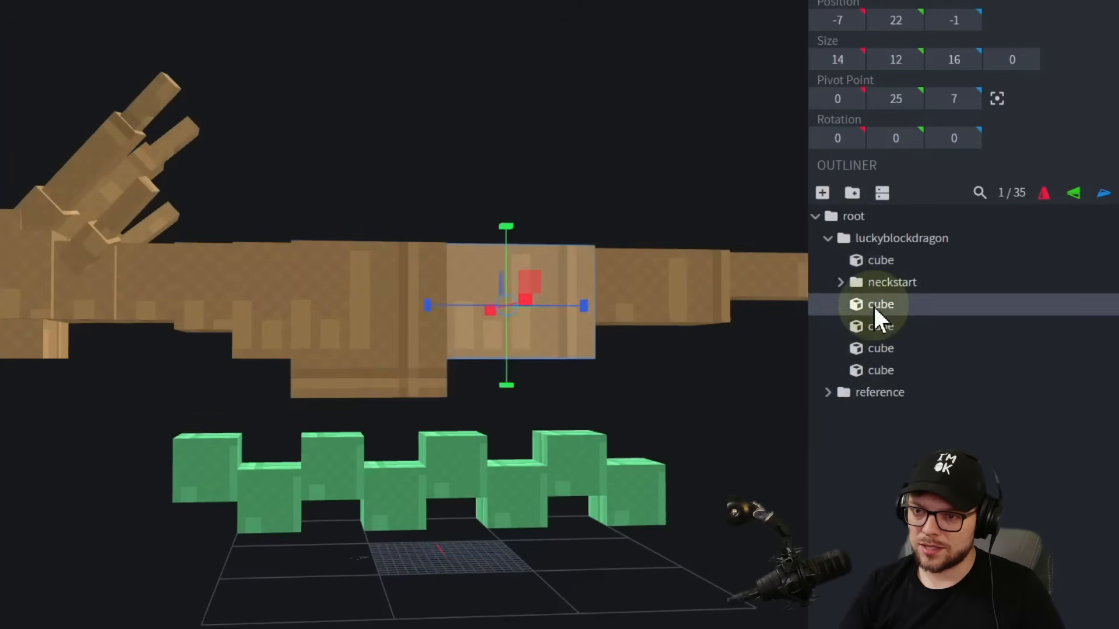
right_click_drag(611, 334, 420, 358)
left_click(484, 323, "ctrl")
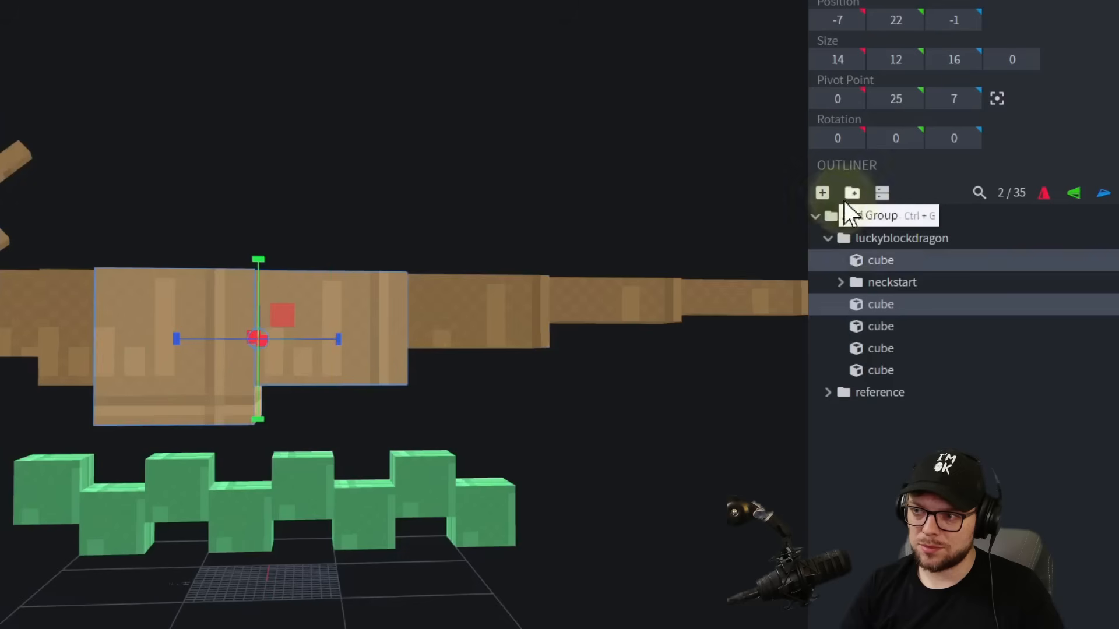
left_click(890, 224)
double_click(879, 260)
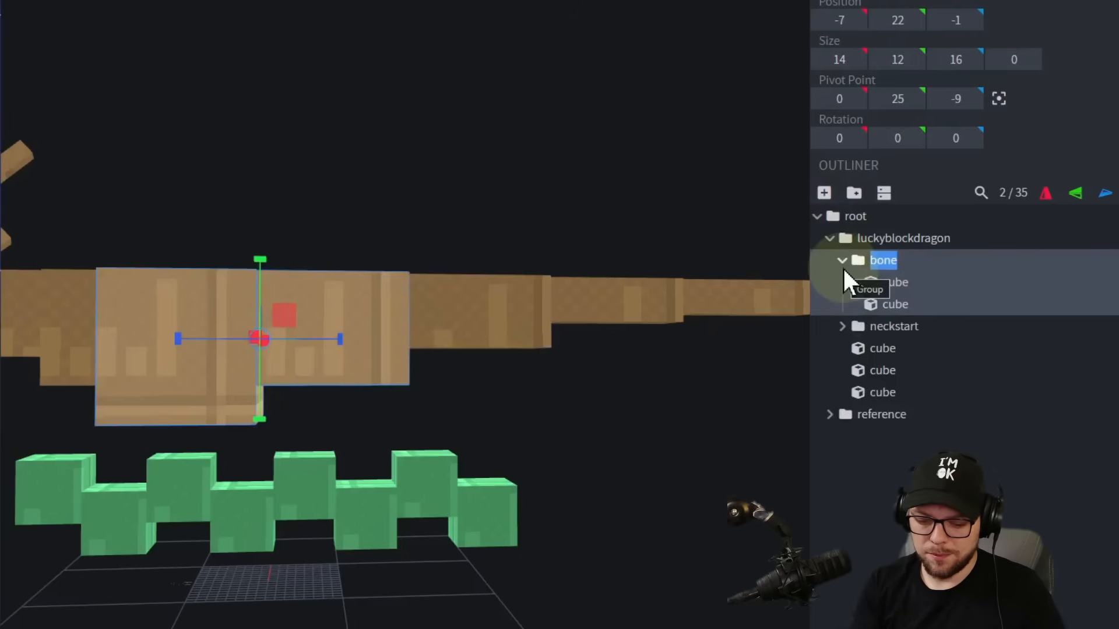
type("body")
key("Return")
Group the three tail cubes and name the group tailstart.
left_click(480, 324)
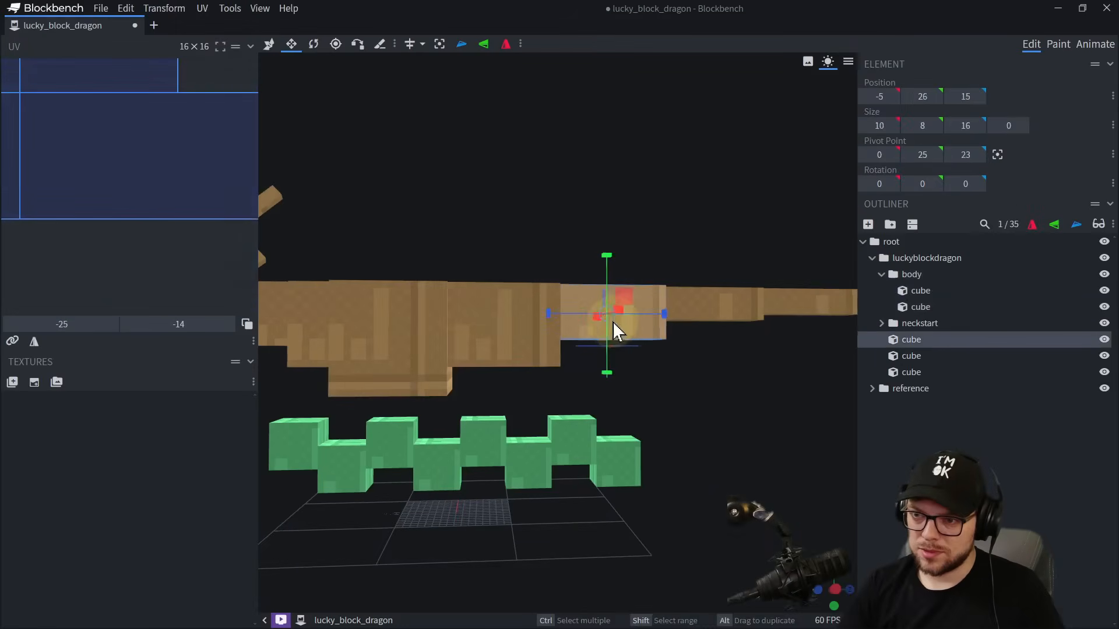
right_click_drag(695, 340, 506, 350)
left_click(391, 318, "ctrl")
left_click(643, 321, "ctrl")
left_click(890, 224)
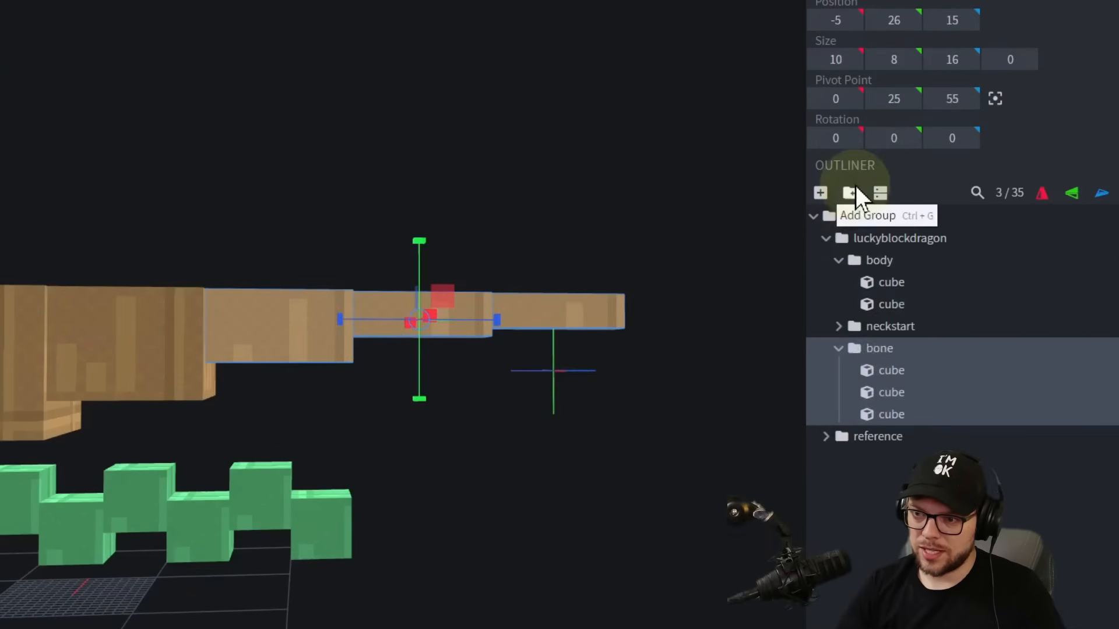
double_click(913, 340)
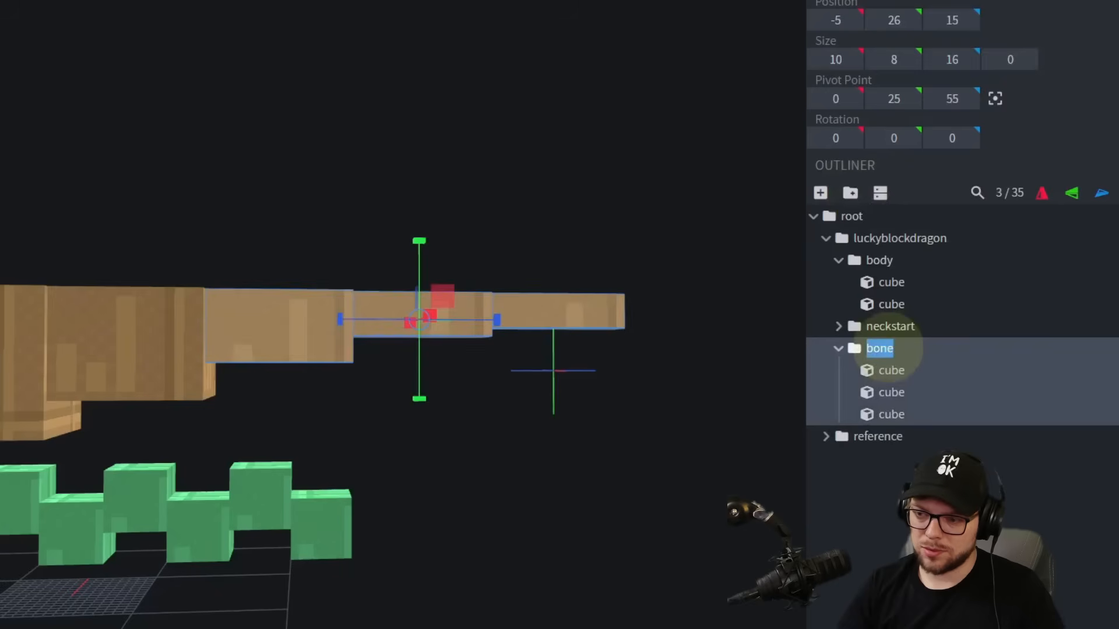
type("tailstart")
key("Return")
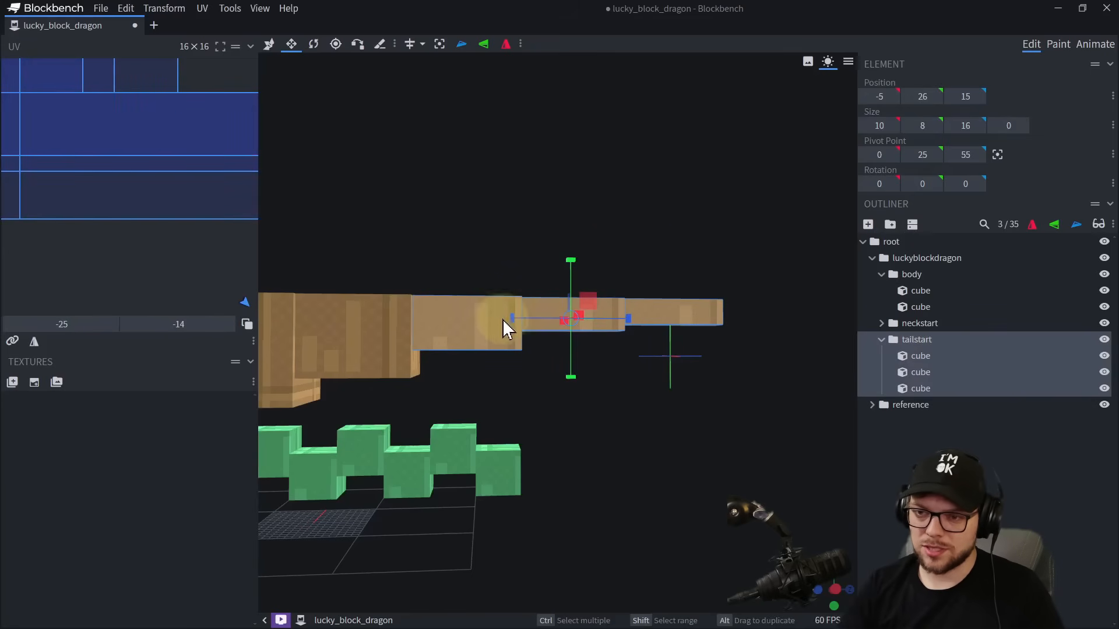
Group the two rearmost tail cubes inside tailstart and name the group tailmid.
left_click(560, 313)
left_click(652, 319, "ctrl")
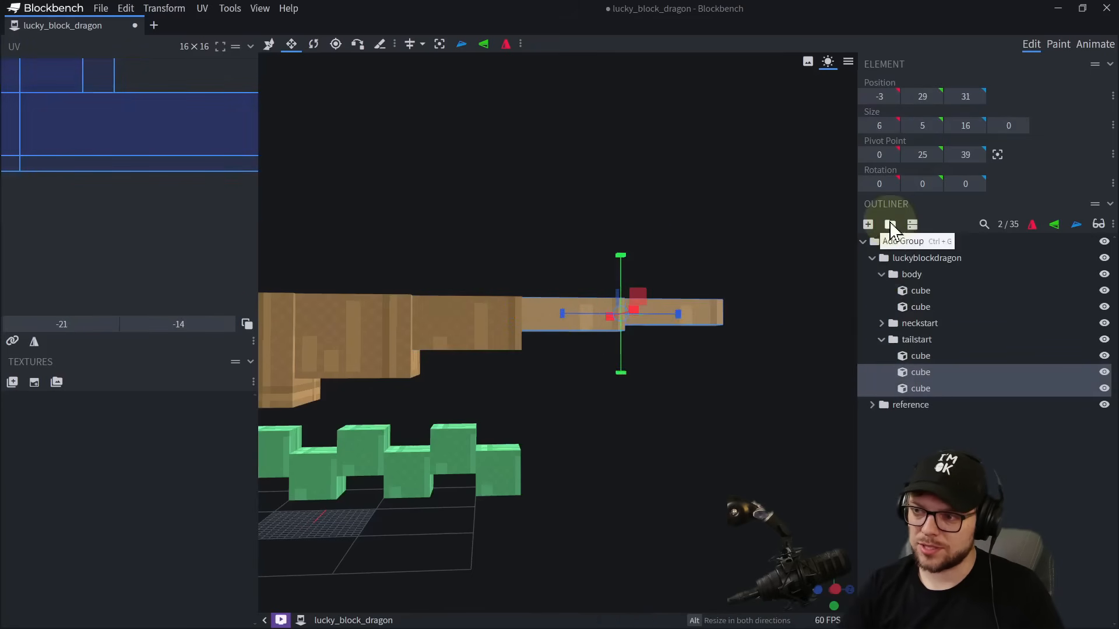
left_click(890, 225)
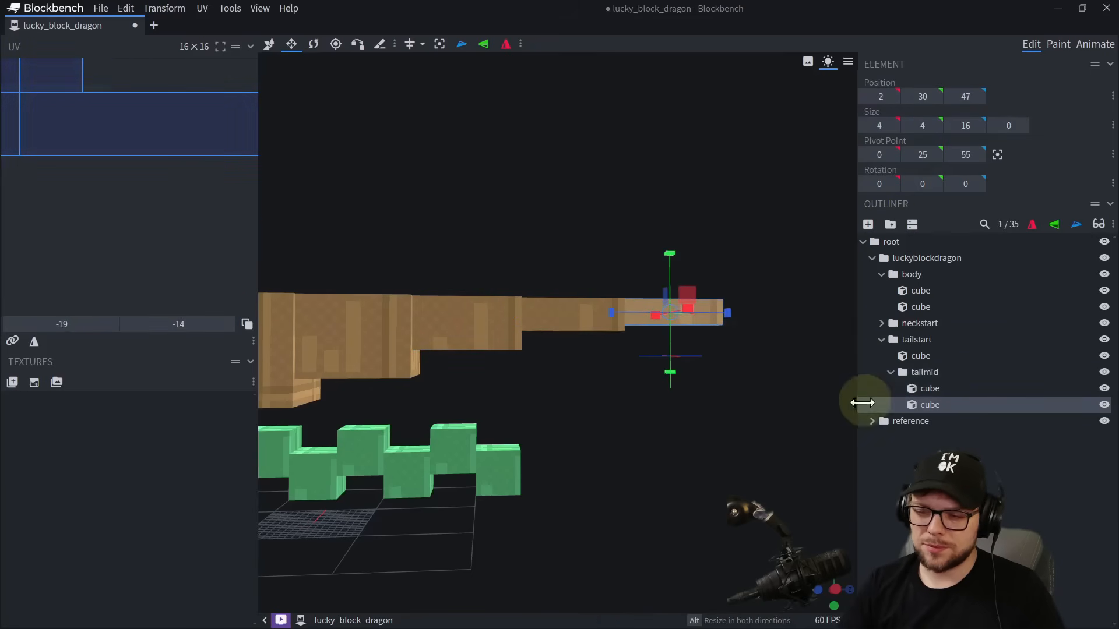
Add a group inside tailmid, move the last tail cube into it, and name it tailend.
left_click(890, 225)
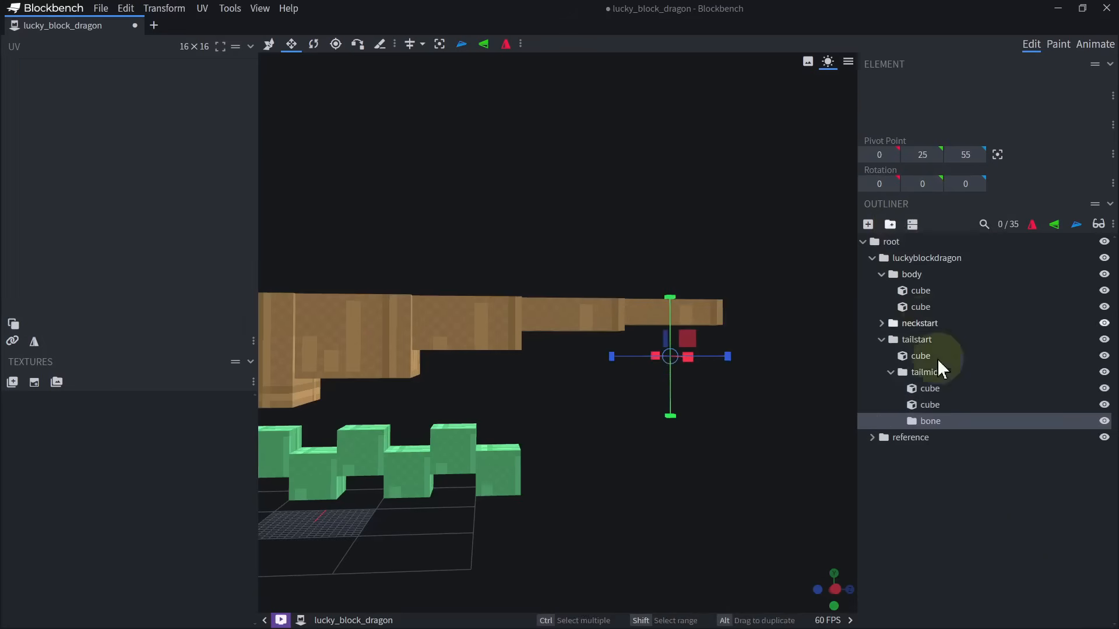
left_click_drag(932, 405, 937, 421)
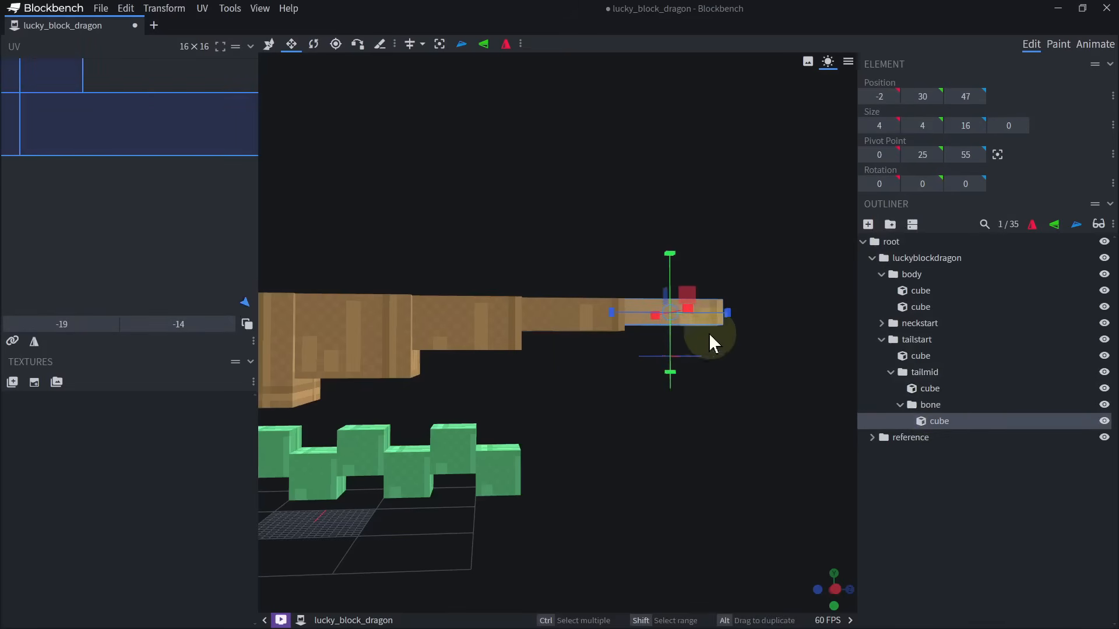
right_click_drag(775, 325, 679, 415)
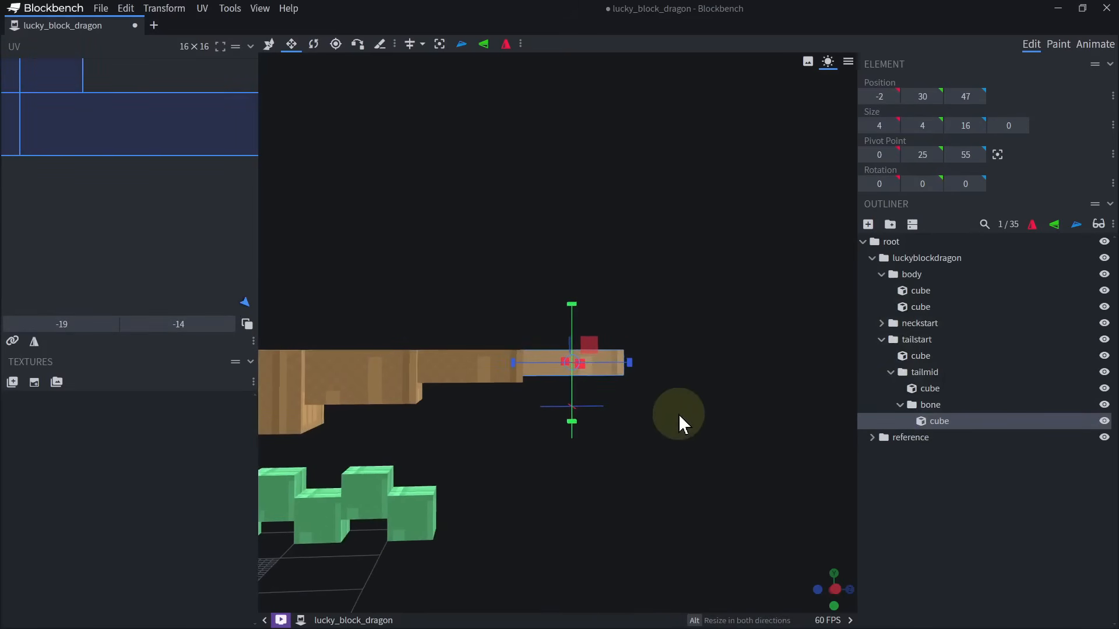
double_click(939, 402)
type("tailend")
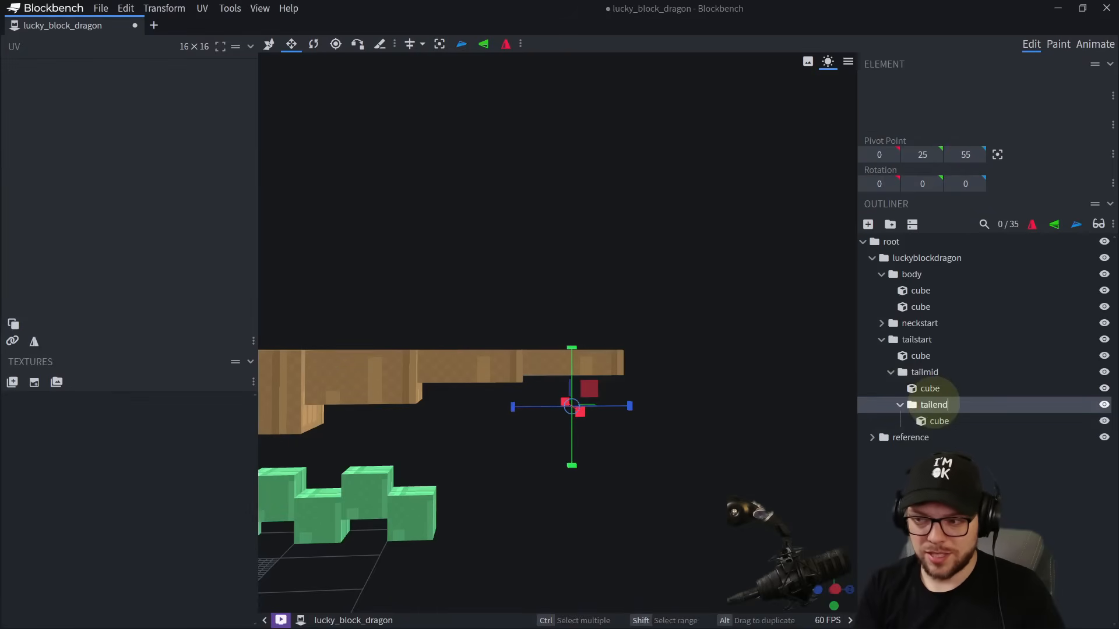
key("Return")
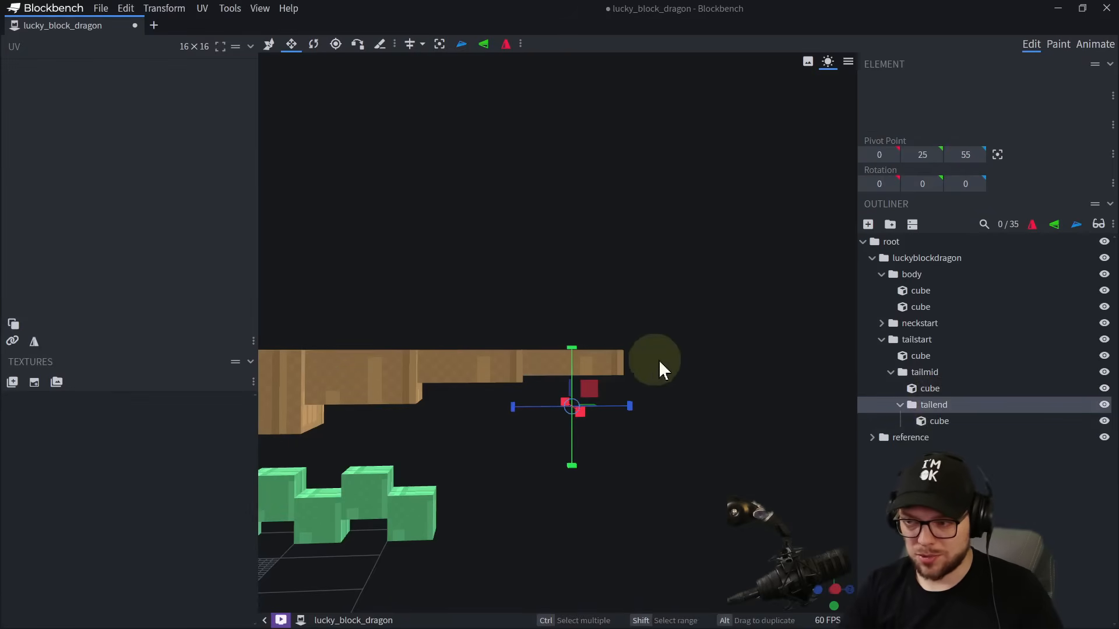
Center the tailend group's pivot and move it forward to the joint with the middle tail segment.
right_click_drag(659, 360, 628, 302)
left_click(947, 415)
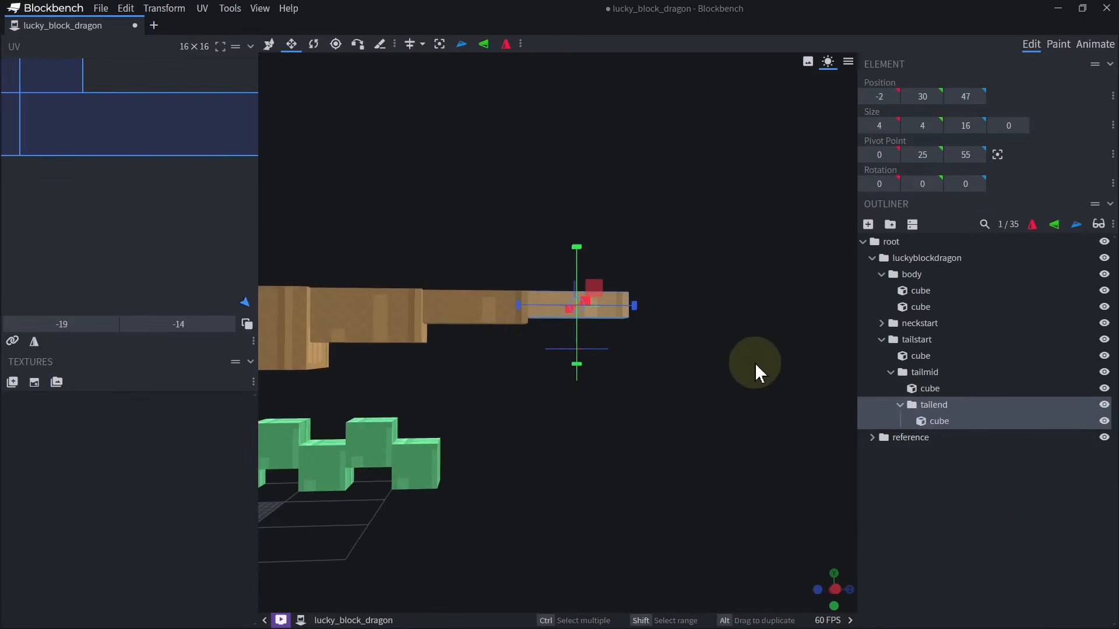
left_click_drag(754, 363, 585, 344)
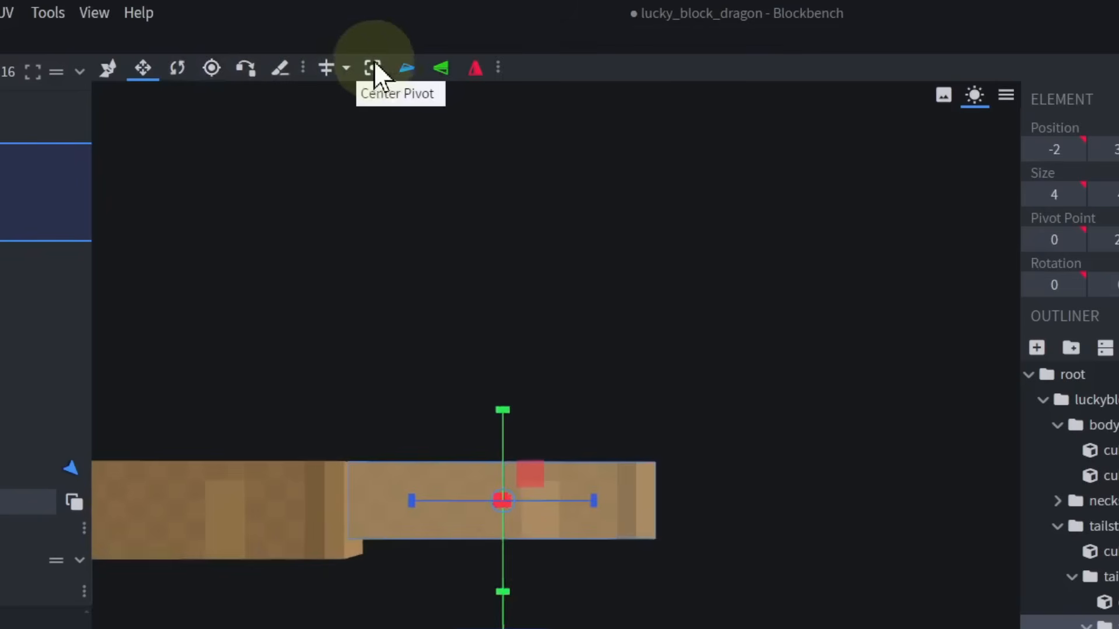
left_click(439, 44)
left_click(336, 45)
left_click_drag(591, 504, 452, 516)
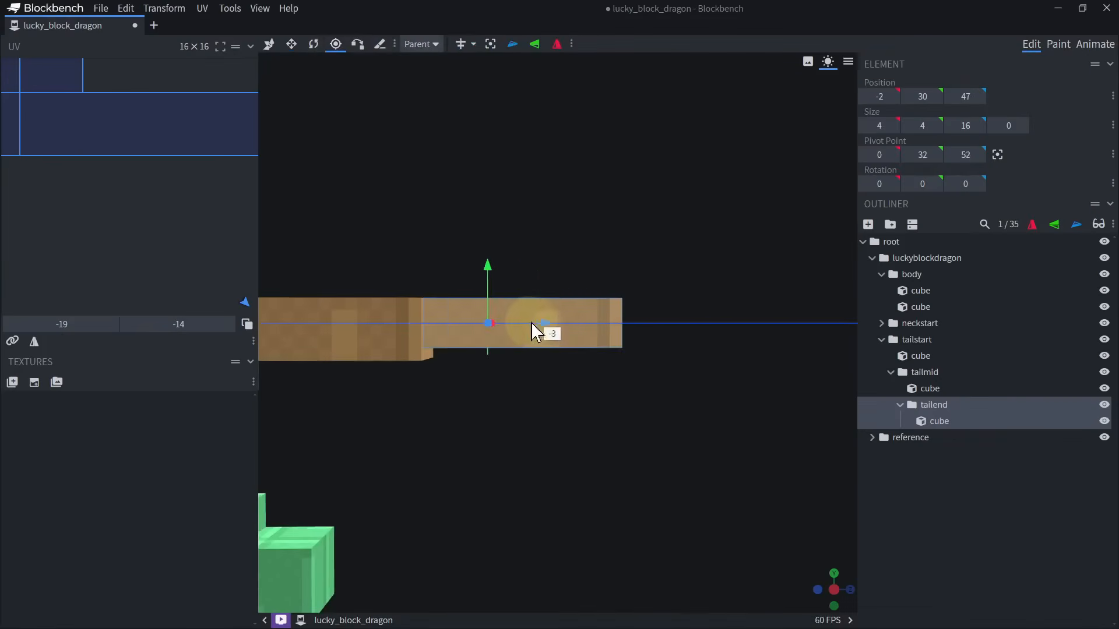
left_click_drag(634, 261, 588, 265)
Center the tailmid group's pivot, then move it to the segment's front upper edge at Y 33.5, Z 31.
left_click(924, 373)
left_click(490, 44)
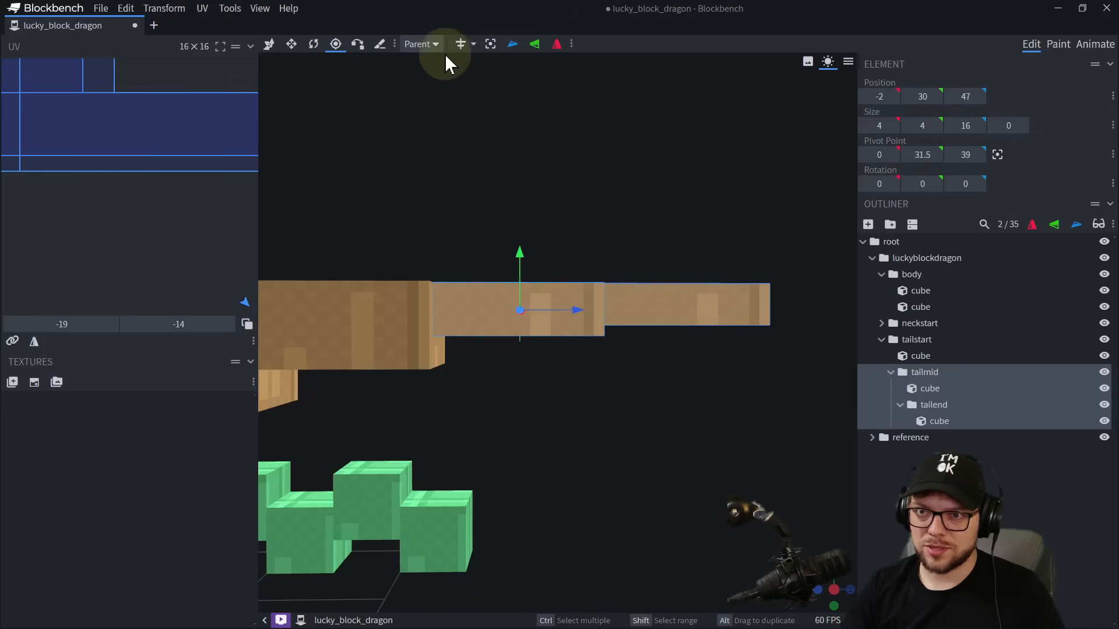
left_click_drag(580, 306, 496, 313)
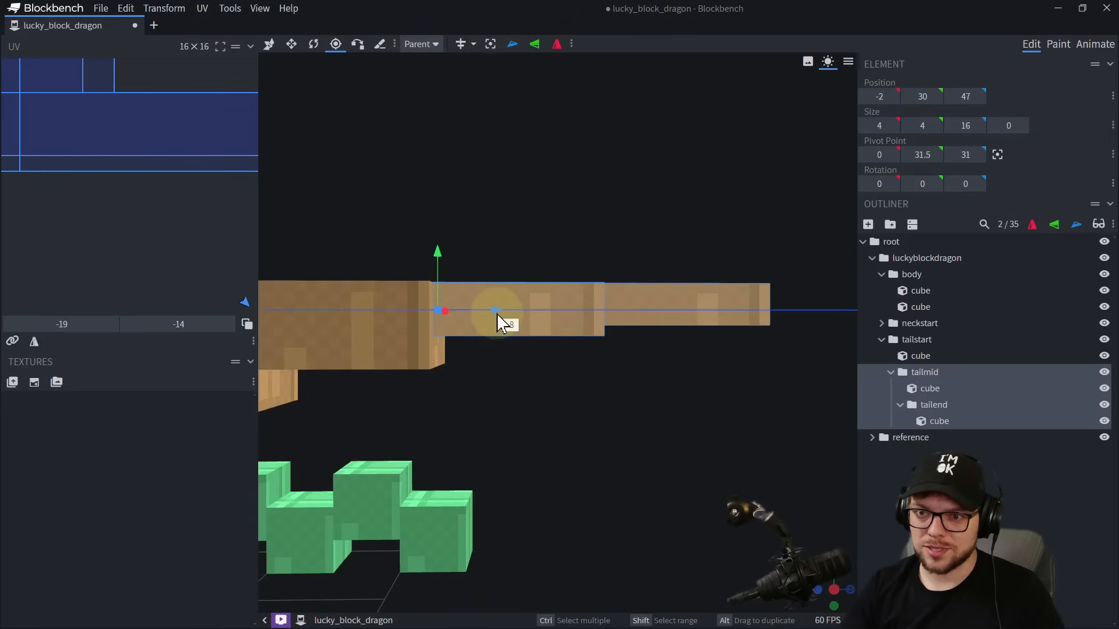
right_click_drag(537, 312, 649, 312)
left_click_drag(551, 267, 550, 249)
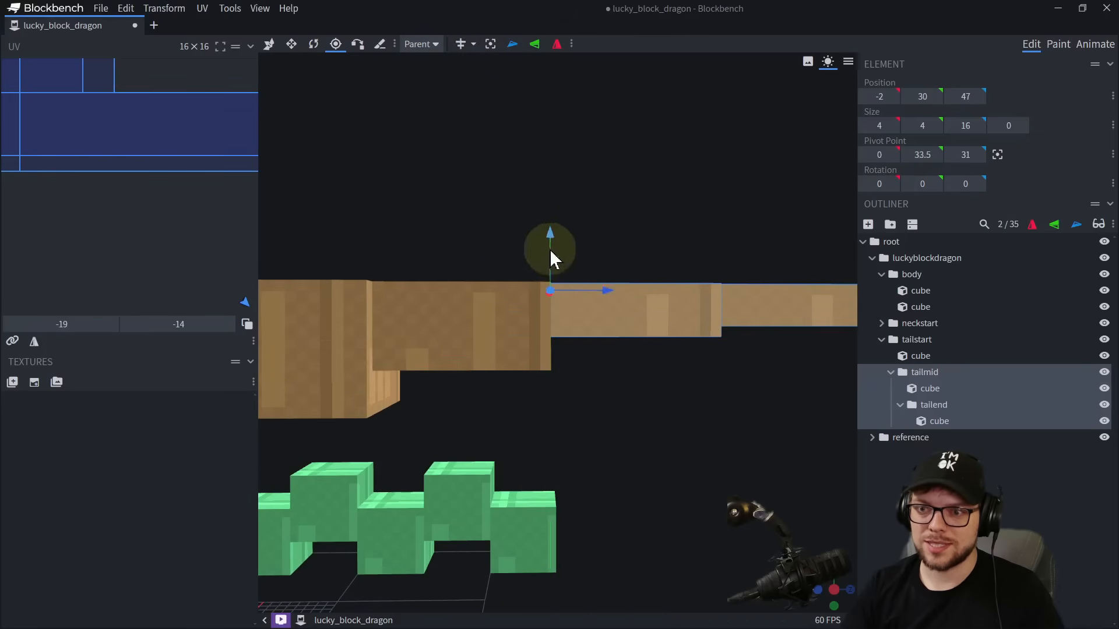
Set the tailmid group's pivot to Y 34, level with the top edge of the tail joint.
right_click_drag(508, 298, 501, 313)
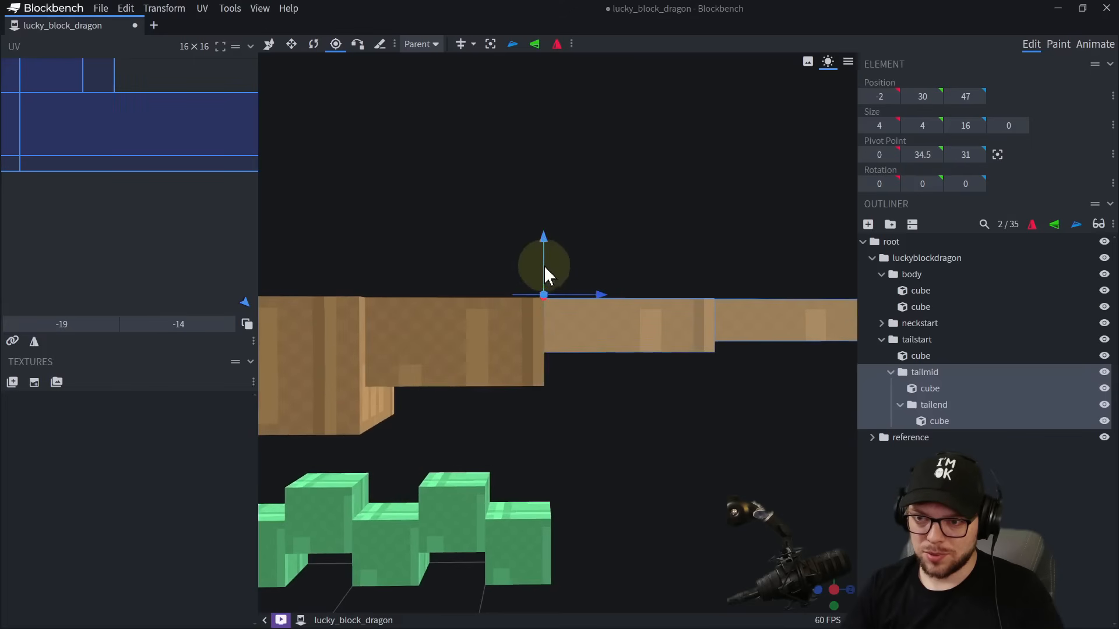
scroll(586, 314, "up", 2)
left_click_drag(586, 314, 528, 180)
left_click_drag(595, 200, 595, 183)
left_click_drag(520, 249, 518, 260)
right_click_drag(495, 351, 542, 357)
scroll(599, 413, "down", 5)
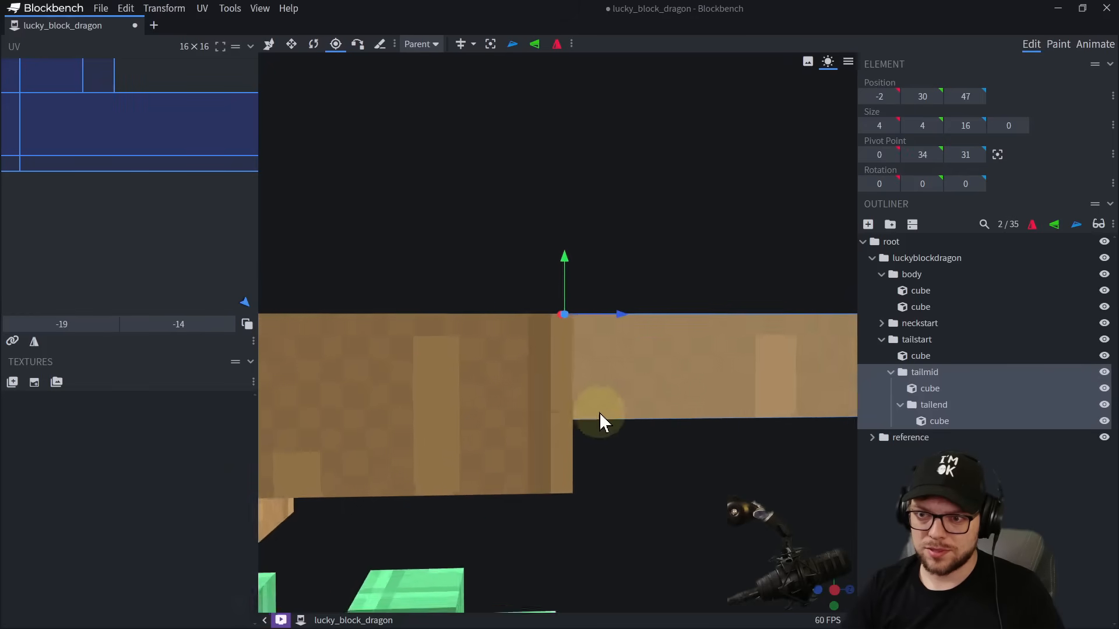
Center the first tail cube's pivot, move it forward to Z 15 at the body joint, and raise it toward the top edge.
left_click(490, 384)
right_click_drag(490, 383, 641, 397)
scroll(618, 372, "up", 5)
left_click(490, 45)
left_click_drag(795, 432, 607, 433)
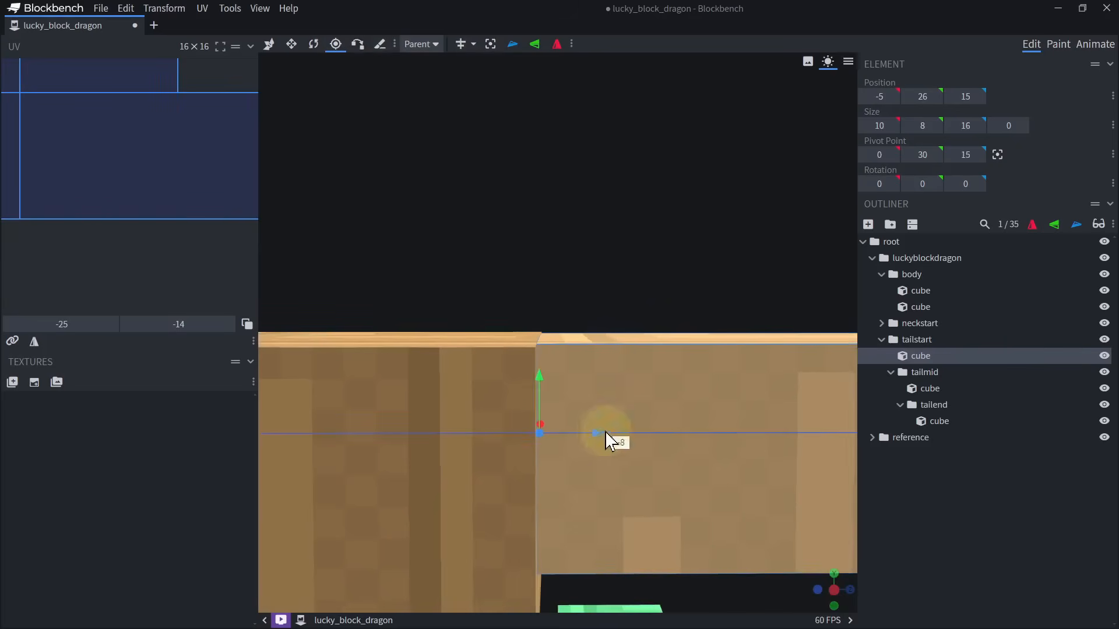
left_click_drag(541, 370, 543, 274)
scroll(542, 350, "down", 5)
Move the body group's pivot to Y 34, Z -17, at the upper edge where the neck meets the body.
left_click(525, 356)
right_click_drag(568, 338, 674, 292)
left_click(912, 275)
scroll(635, 368, "down", 5)
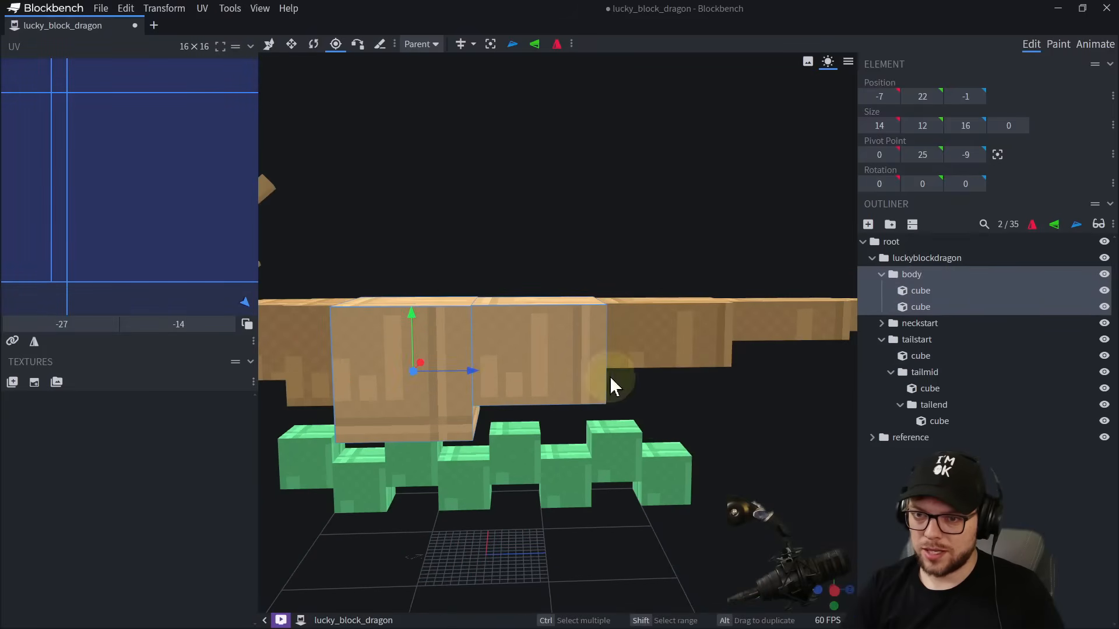
left_click_drag(701, 442, 708, 425)
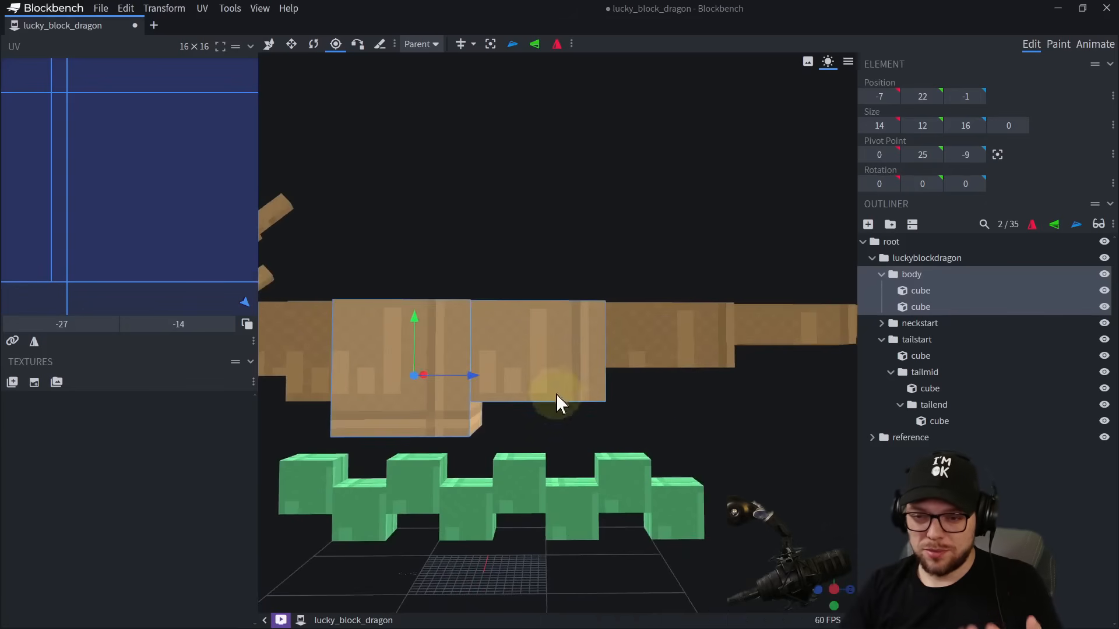
right_click_drag(556, 421, 618, 455)
left_click_drag(570, 261, 574, 211)
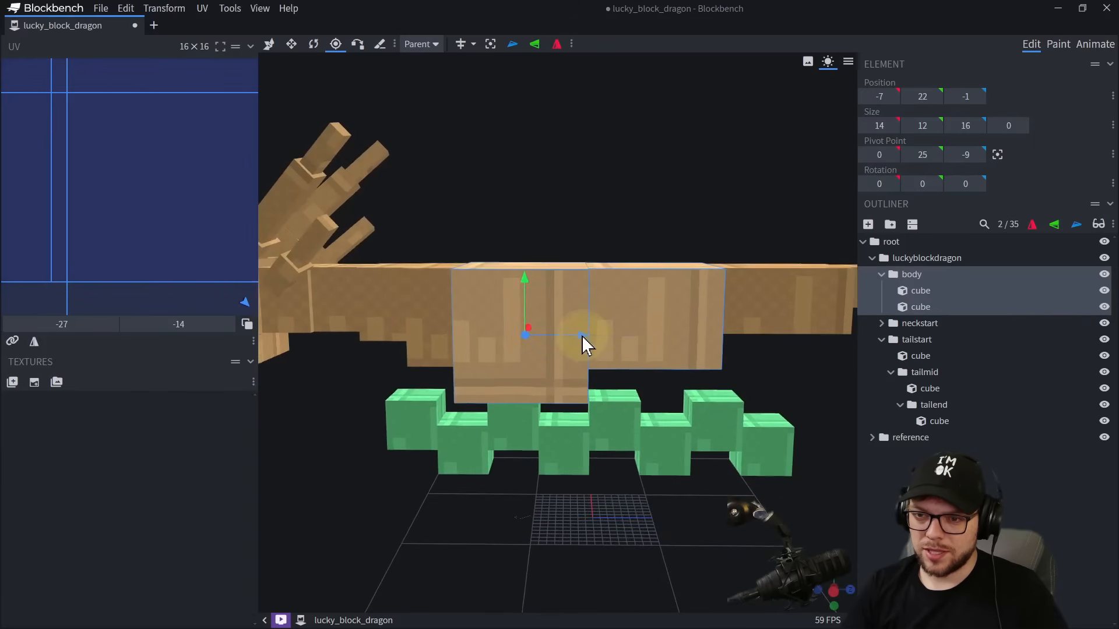
left_click_drag(582, 337, 519, 337)
left_click_drag(524, 257, 632, 210)
left_click_drag(568, 298, 594, 236)
left_click_drag(651, 201, 576, 231)
left_click_drag(628, 258, 580, 286)
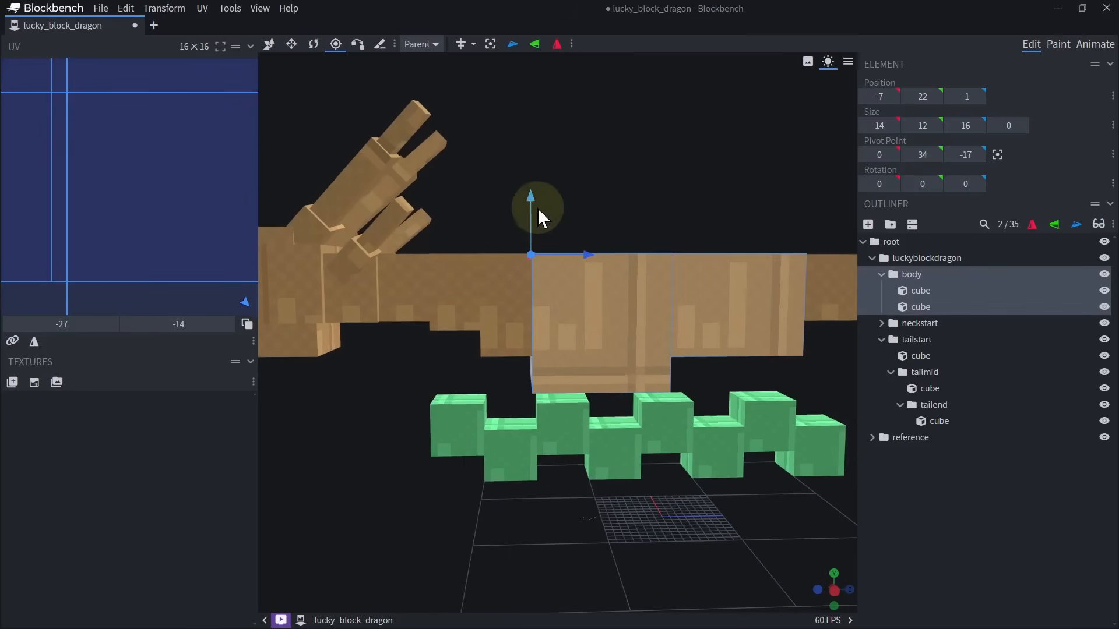
mouse_move(537, 206)
left_mouse_down()
mouse_move(533, 228)
mouse_move(537, 204)
left_mouse_up()
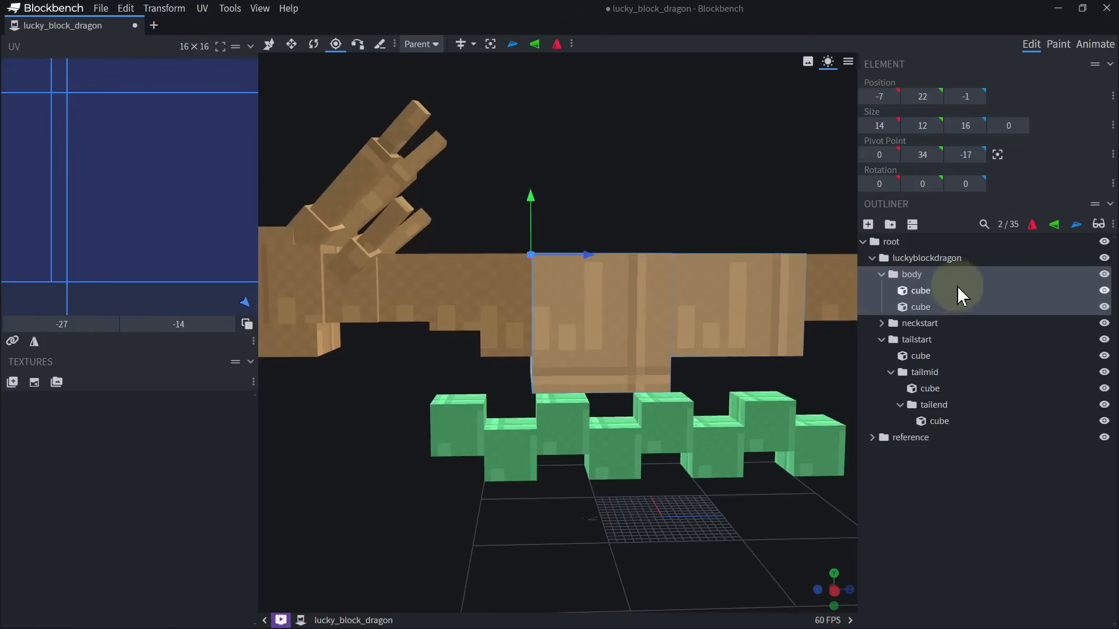
Move the neckstart group's pivot to Y 34, Z -17, at the upper edge of the body joint.
left_click(915, 323)
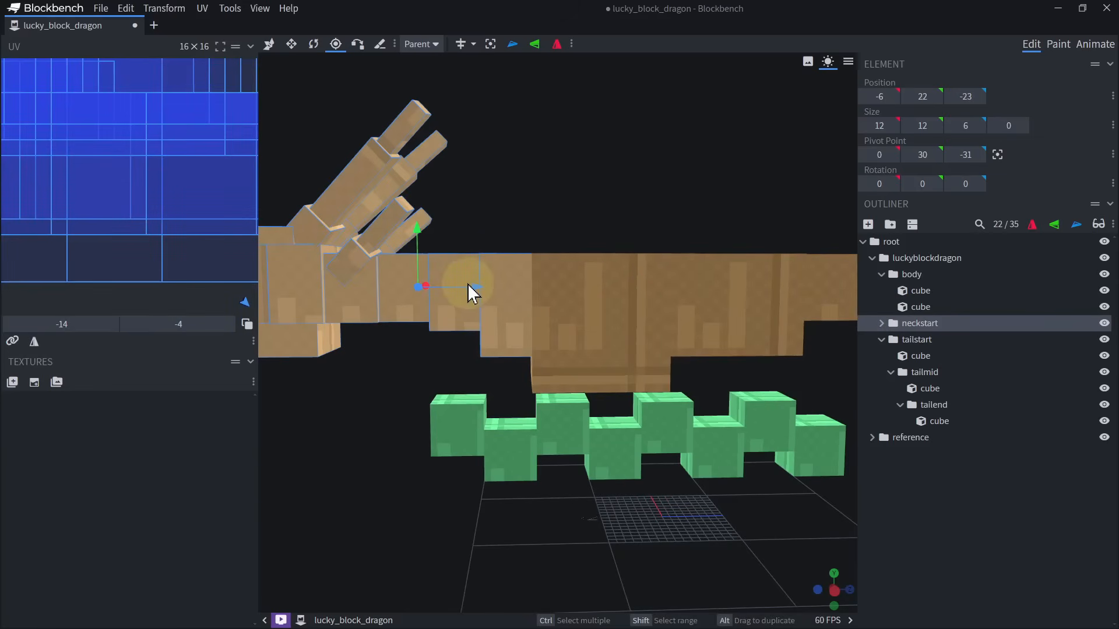
left_click_drag(468, 285, 581, 284)
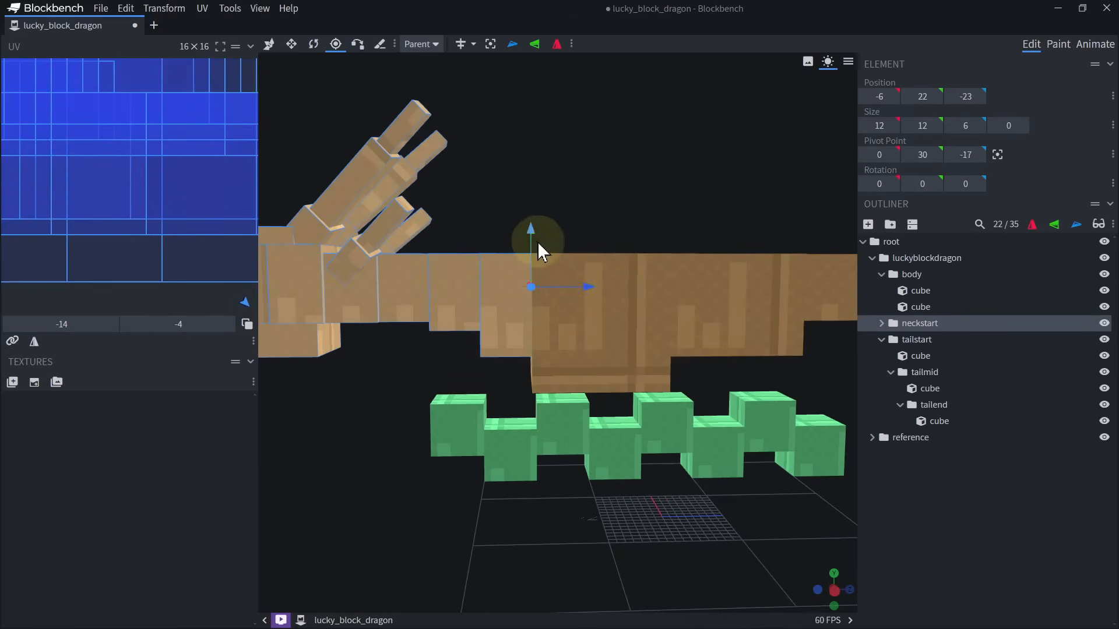
left_click_drag(537, 241, 537, 204)
scroll(599, 332, "down", 2)
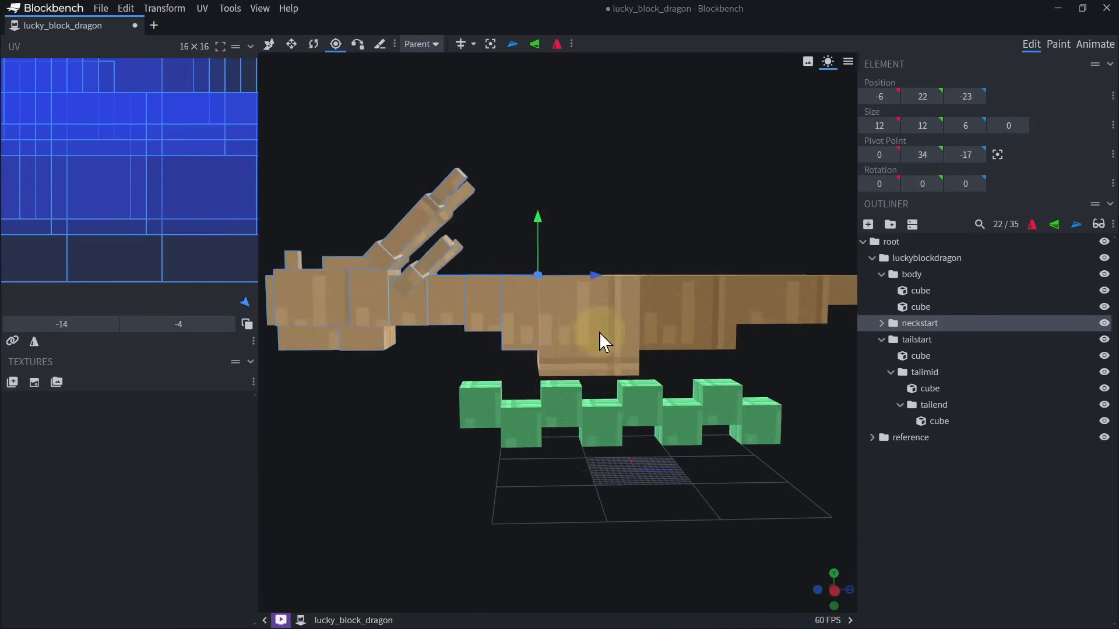
Extend the neckstart cube backward into the body to a depth of 9.
left_click(539, 317)
key("s")
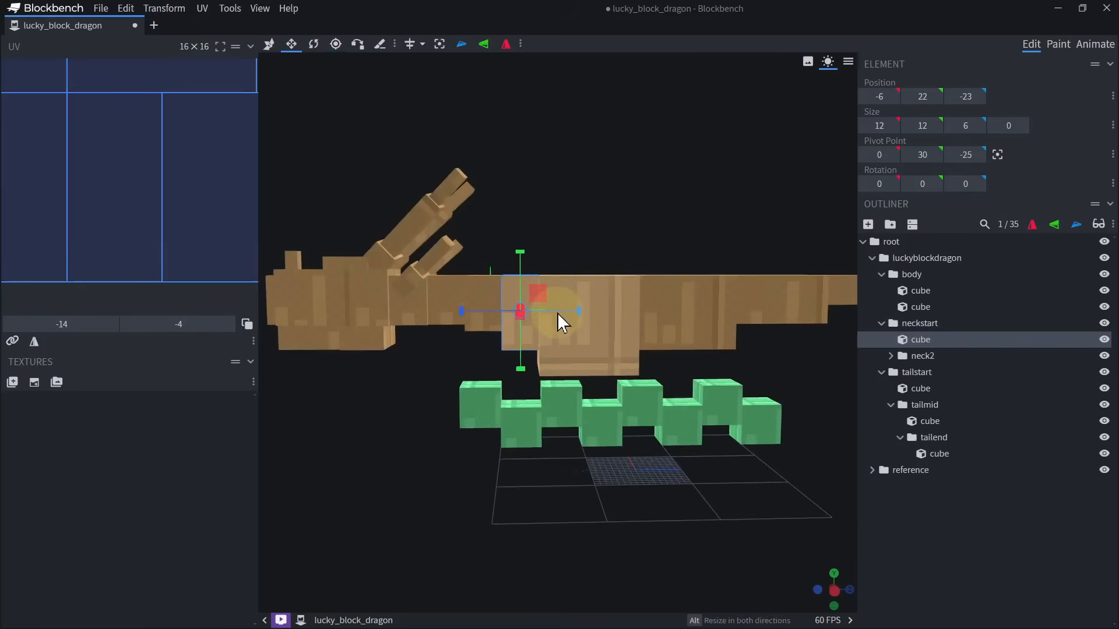
left_click_drag(559, 312, 579, 310)
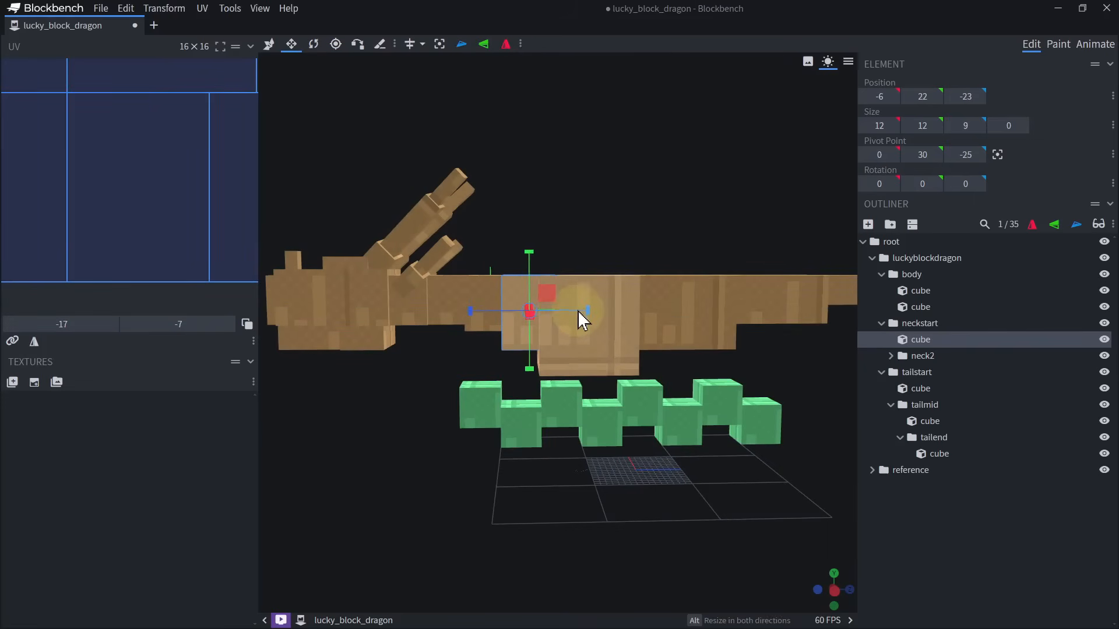
Temporarily hide the front body cube to inspect the neck's overlap inside it, and show it again.
left_click(629, 366)
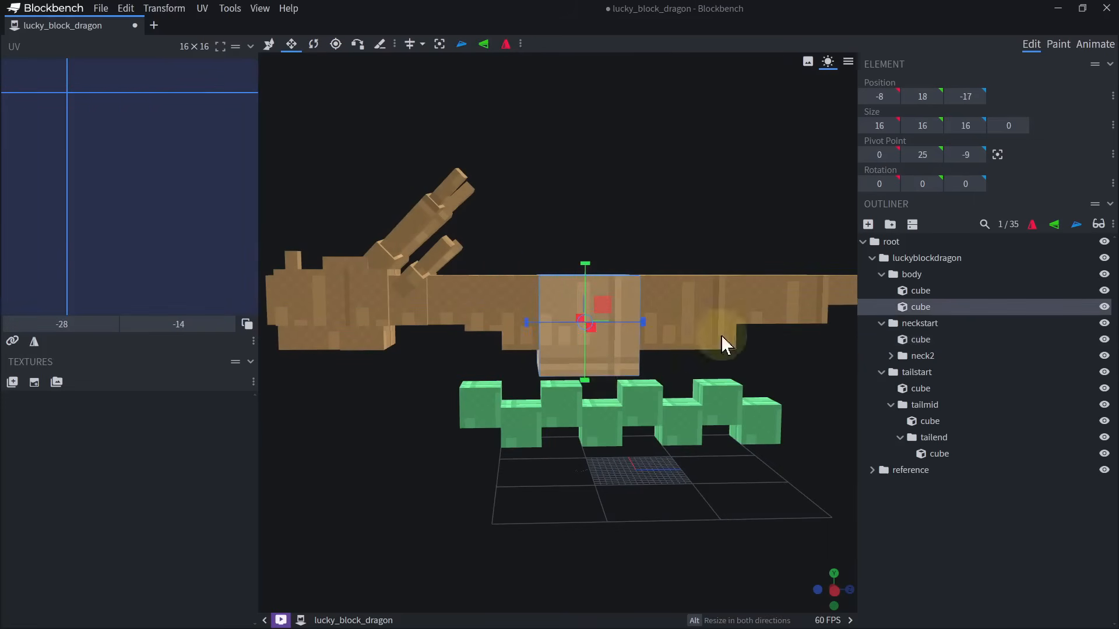
left_click(1102, 309)
left_click(1101, 309)
left_click(1101, 309)
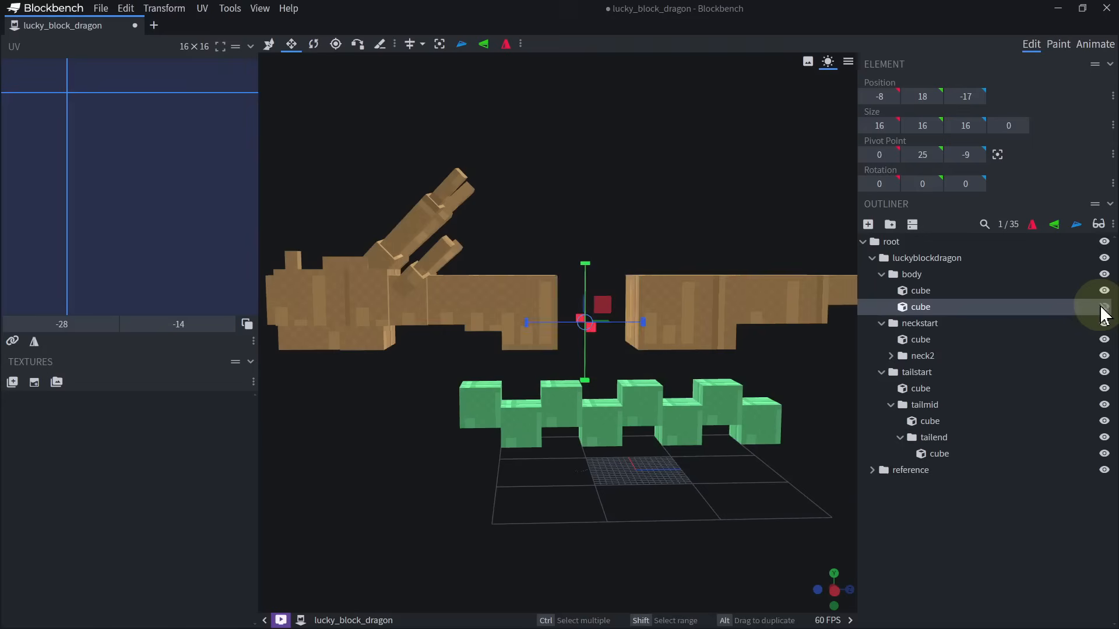
left_click(1103, 309)
Try rotating the neckstart group about its pivot to test the joint with the body.
left_click(523, 302)
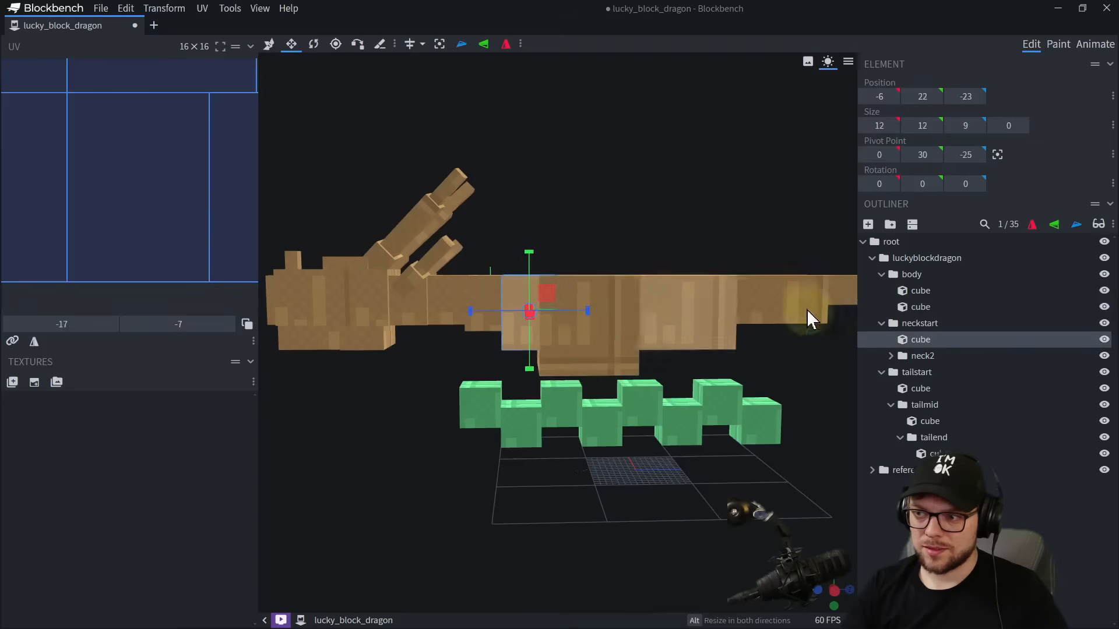
left_click(927, 324)
key("r")
left_click_drag(507, 251, 525, 257)
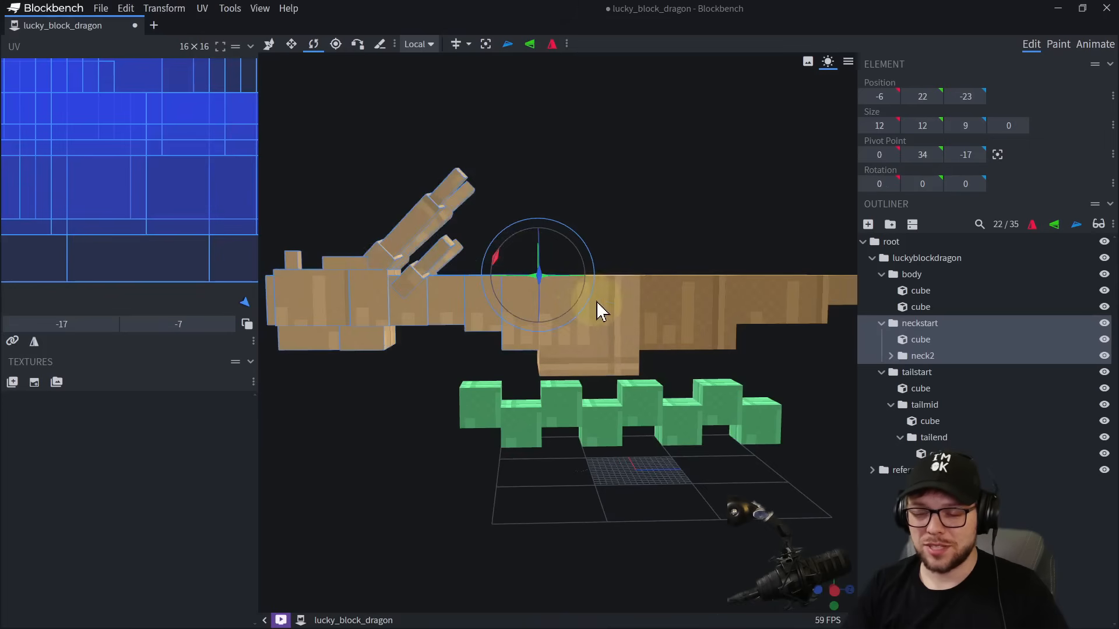
Stretch the neckstart cube further back into the front body cube.
scroll(550, 327, "up", 5)
left_click(467, 312)
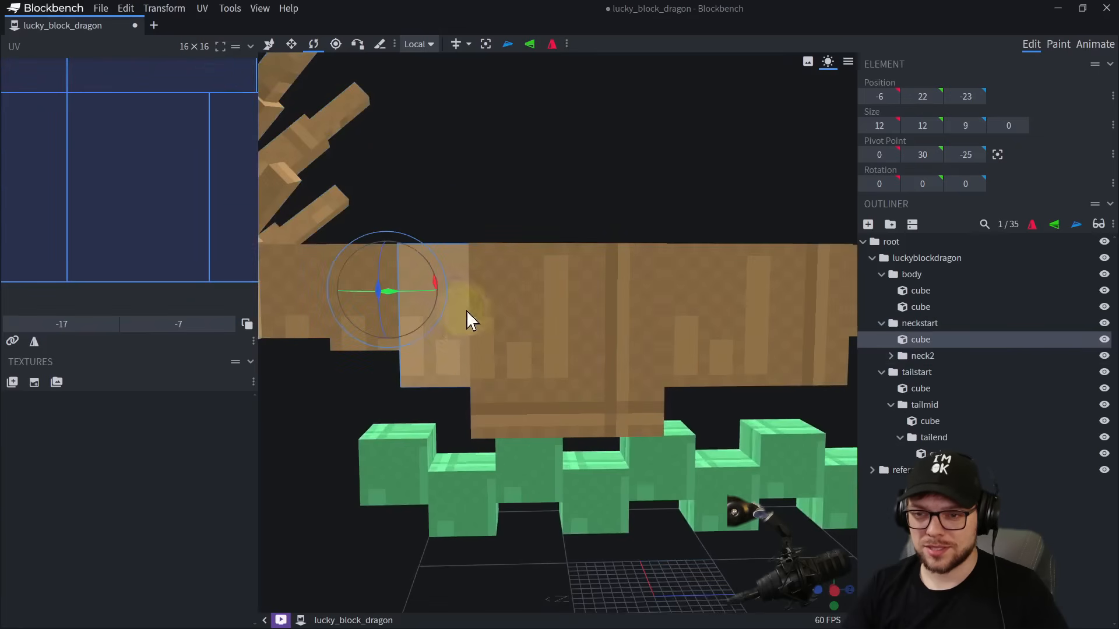
key("s")
left_click_drag(498, 309, 521, 309)
Raise the top of the front body cube to give it a height of 17.
left_click_drag(569, 165, 577, 226)
left_click(609, 270)
left_click_drag(613, 171, 612, 138)
left_click_drag(570, 276, 569, 267)
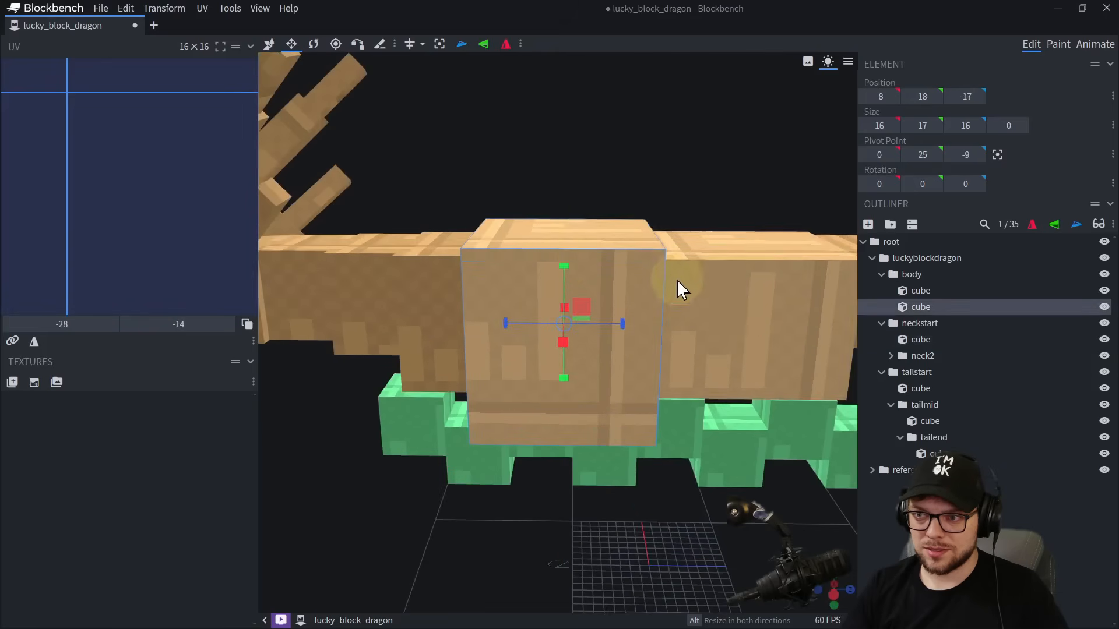
Settle the body cubes' heights at 17 for the front one and 12.5 for the rear one.
left_click(699, 282)
right_click_drag(700, 283, 676, 253)
left_click_drag(717, 220, 719, 211)
left_click(622, 227)
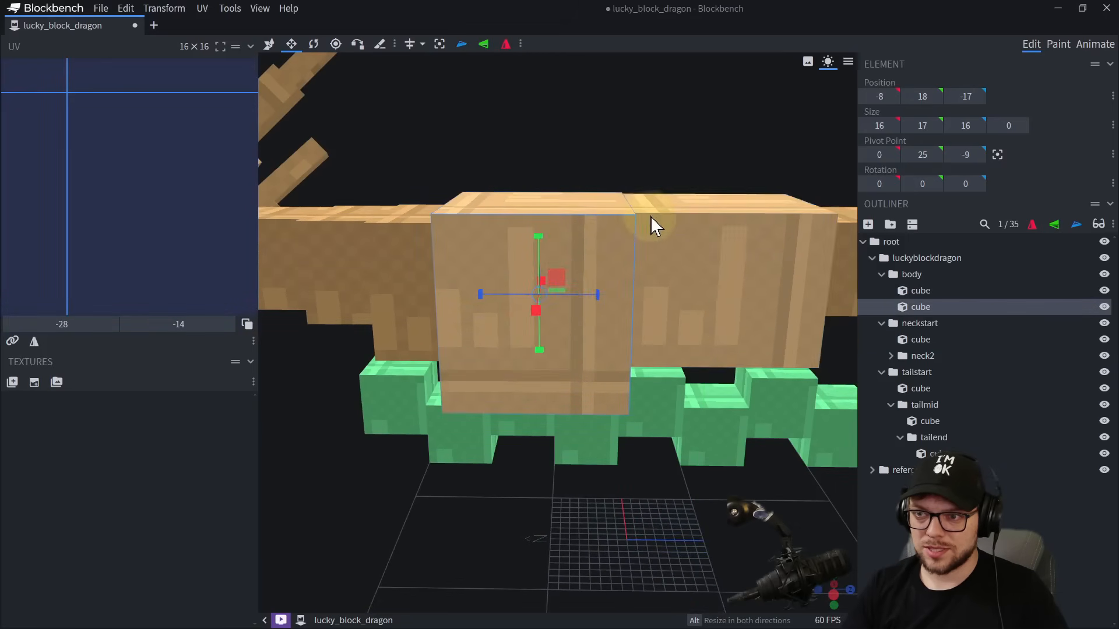
left_click_drag(543, 238, 567, 217)
scroll(575, 216, "down", 5)
left_click_drag(549, 255, 550, 254)
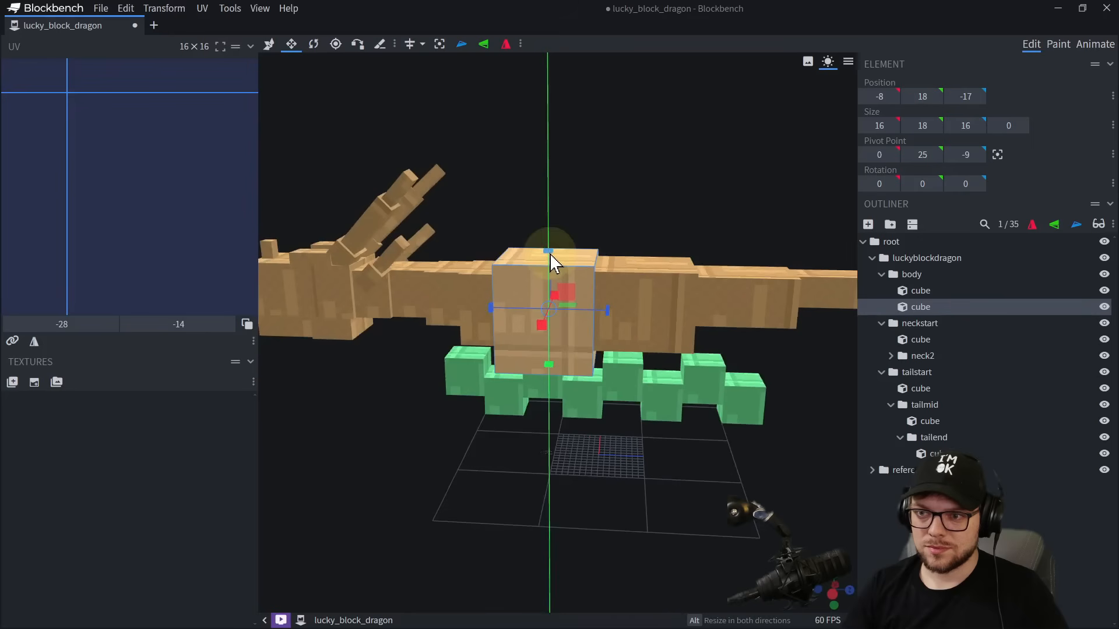
left_click(620, 270)
left_click_drag(645, 246, 646, 250)
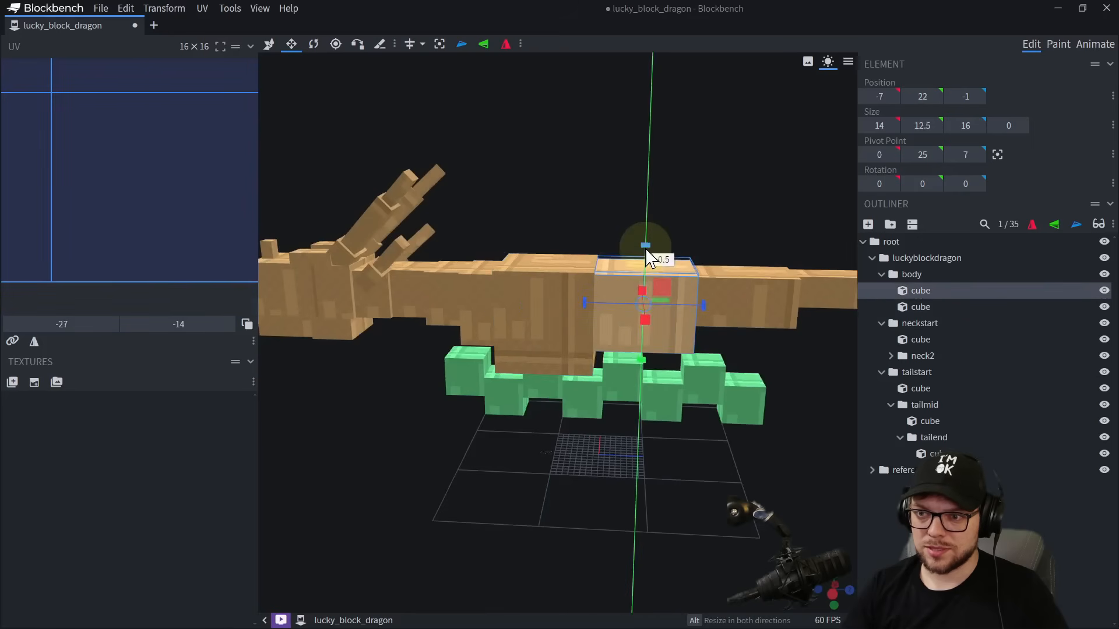
Add a new group inside the body group, starting from the front body cube.
left_click(574, 261)
left_click_drag(589, 225, 622, 175)
left_click_drag(559, 295, 456, 204)
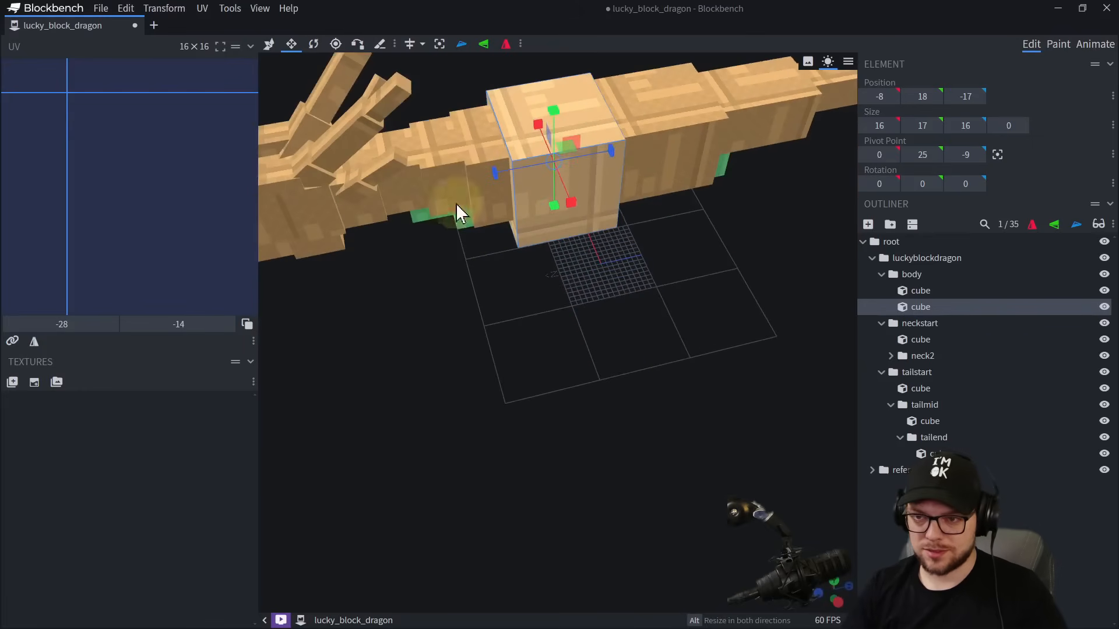
left_click(891, 226)
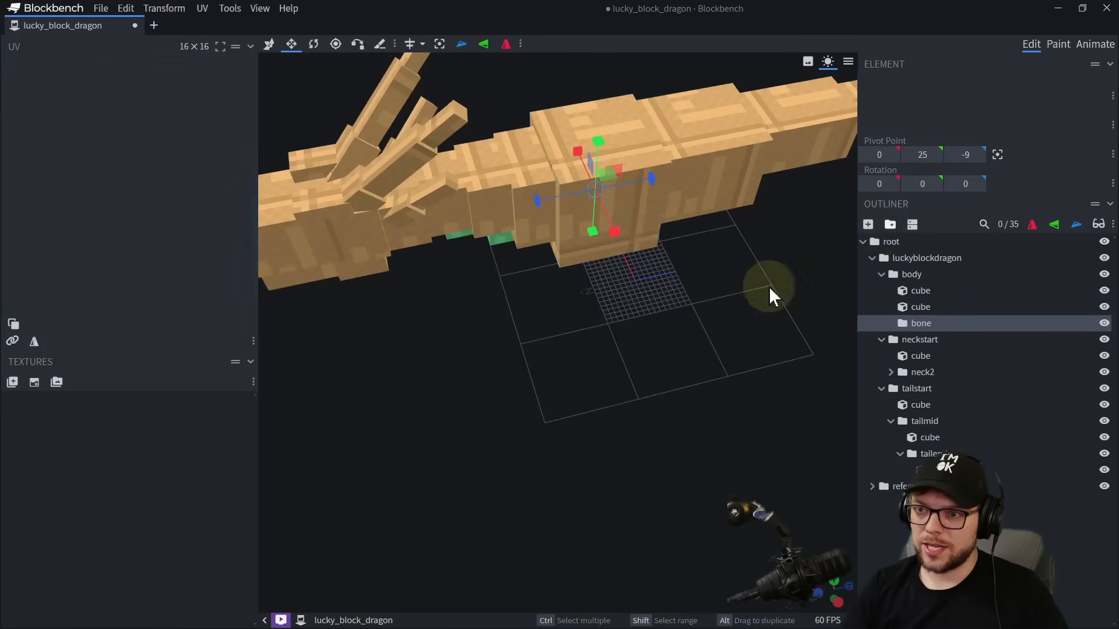
Try moving the new empty group to X -8, Z -24 beside the neck, and undo the move.
left_click_drag(644, 321, 681, 282)
right_click_drag(681, 282, 653, 349)
scroll(653, 348, "up", 2)
key("v")
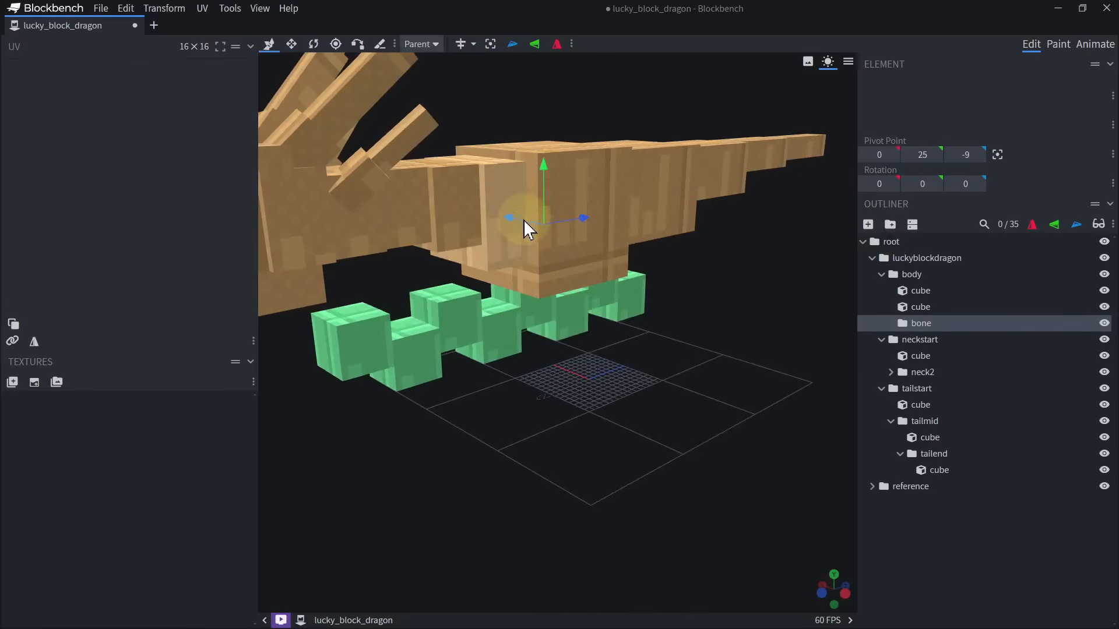
left_click_drag(523, 220, 606, 242)
left_click_drag(568, 251, 524, 264)
left_click_drag(600, 338, 617, 454)
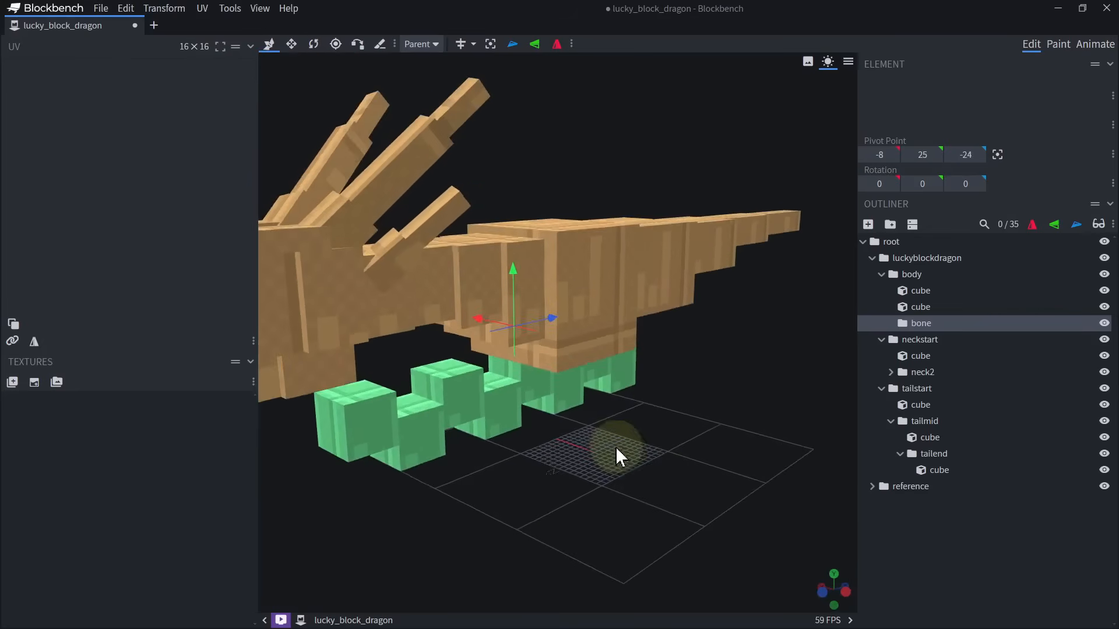
scroll(618, 457, "up", 5)
left_click_drag(786, 418, 757, 439)
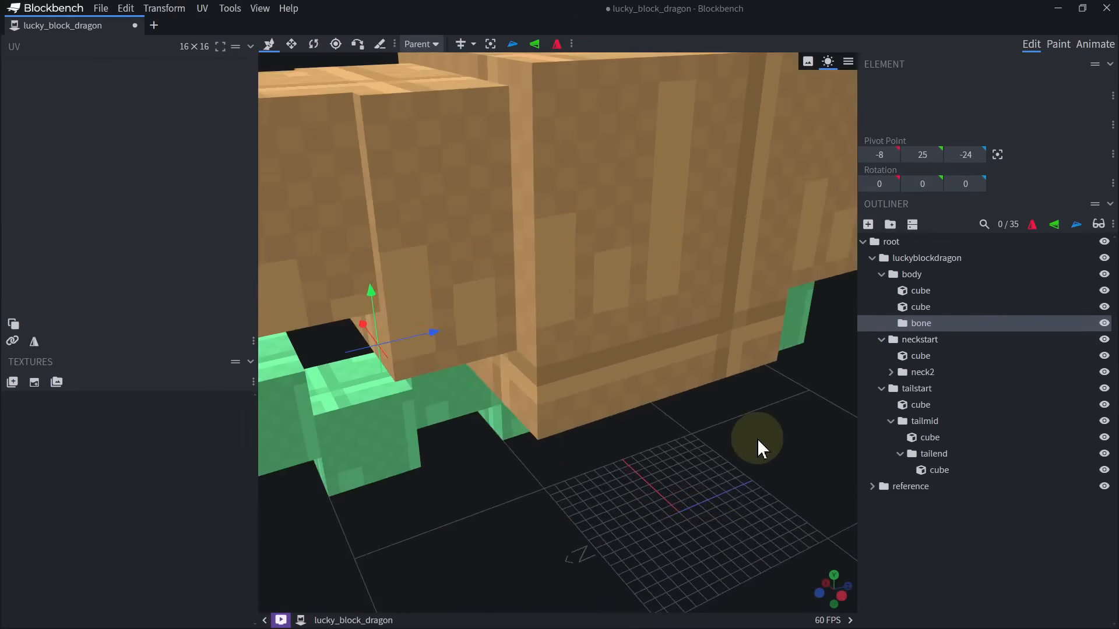
key("ctrl+z")
key("ctrl+z")
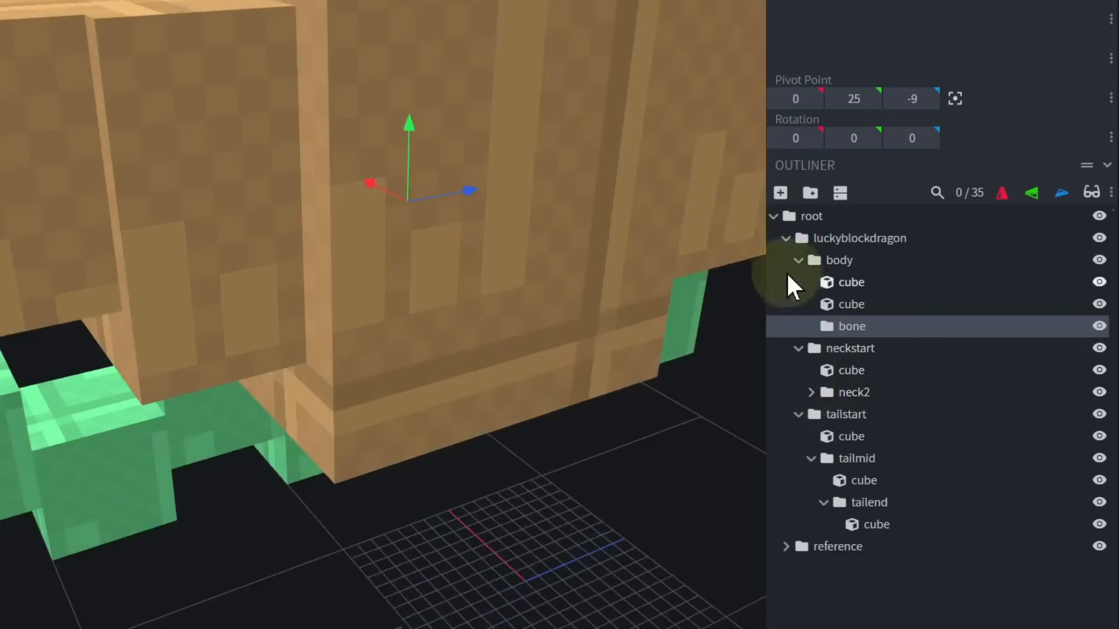
Name the new group frontleftleg and add a cube inside it.
double_click(846, 325)
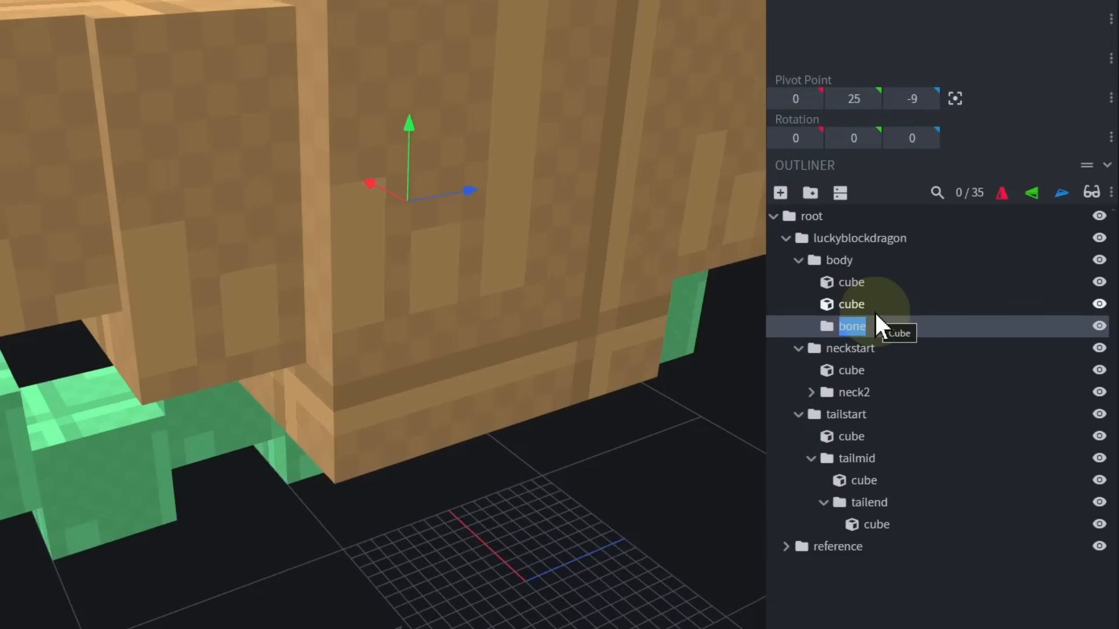
type("frontleftleg")
key("Return")
left_click(780, 192)
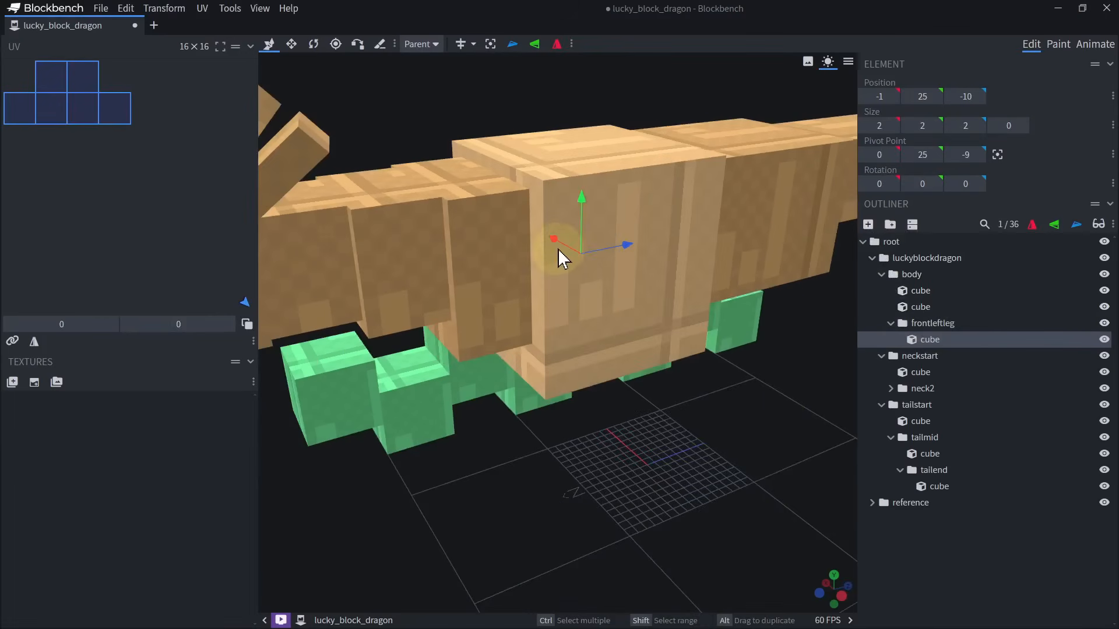
Move the new leg cube out of the body to X -8, Z -20, beside the neck.
left_click_drag(558, 249, 562, 326)
left_click_drag(592, 449, 689, 408)
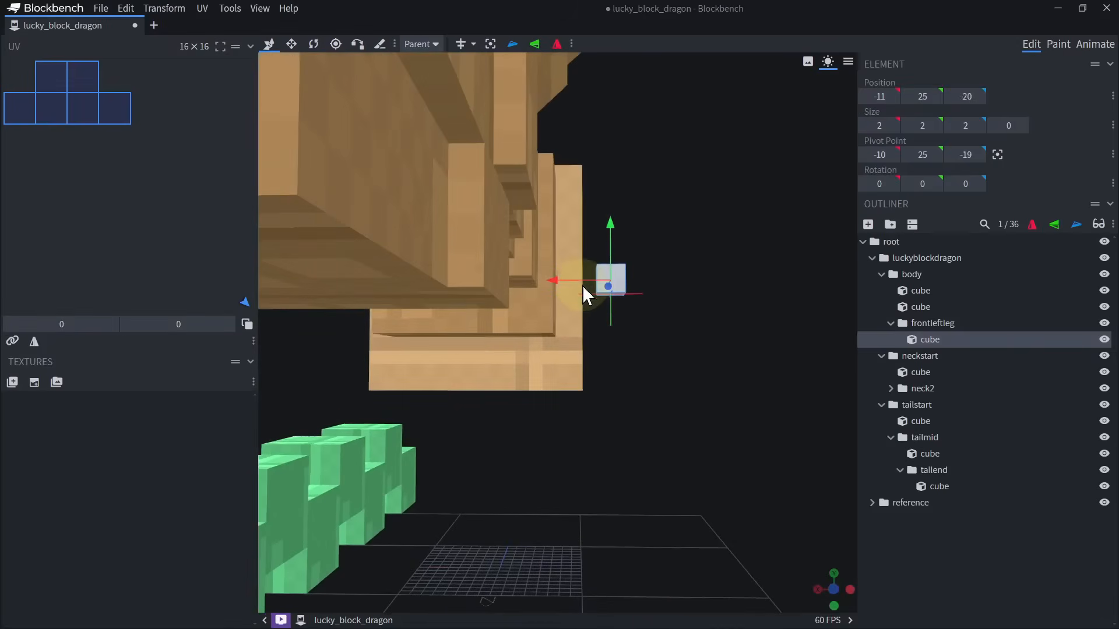
left_click_drag(583, 285, 539, 283)
left_click_drag(662, 353, 590, 361)
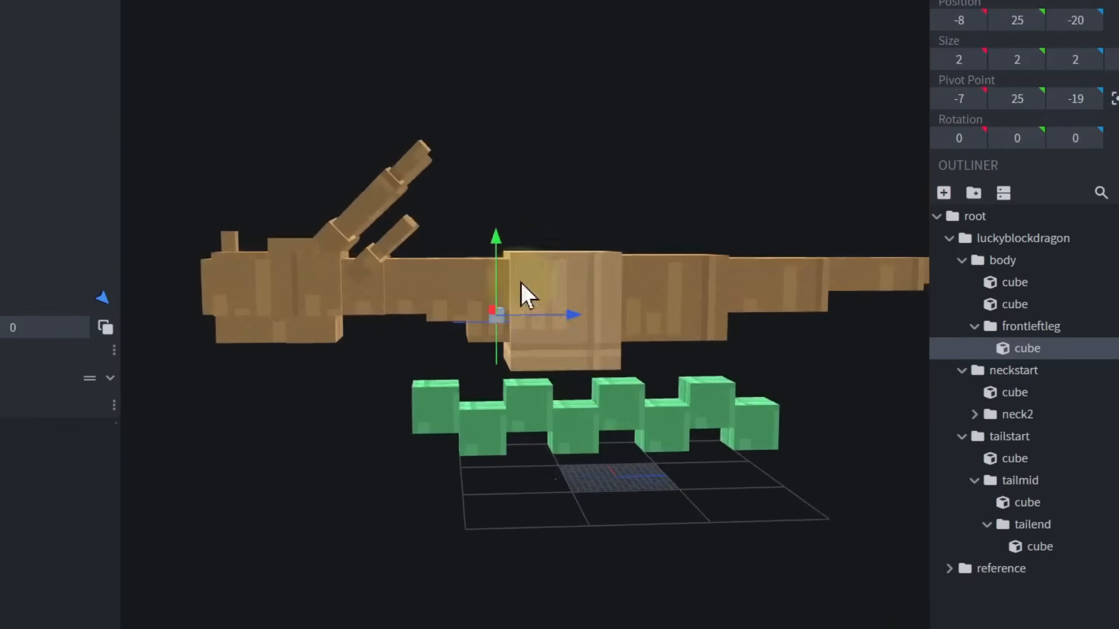
Shift the leg cube outward to X -9 and raise it to Y 28.
left_click(495, 385)
left_click(497, 319)
scroll(497, 355, "up", 5)
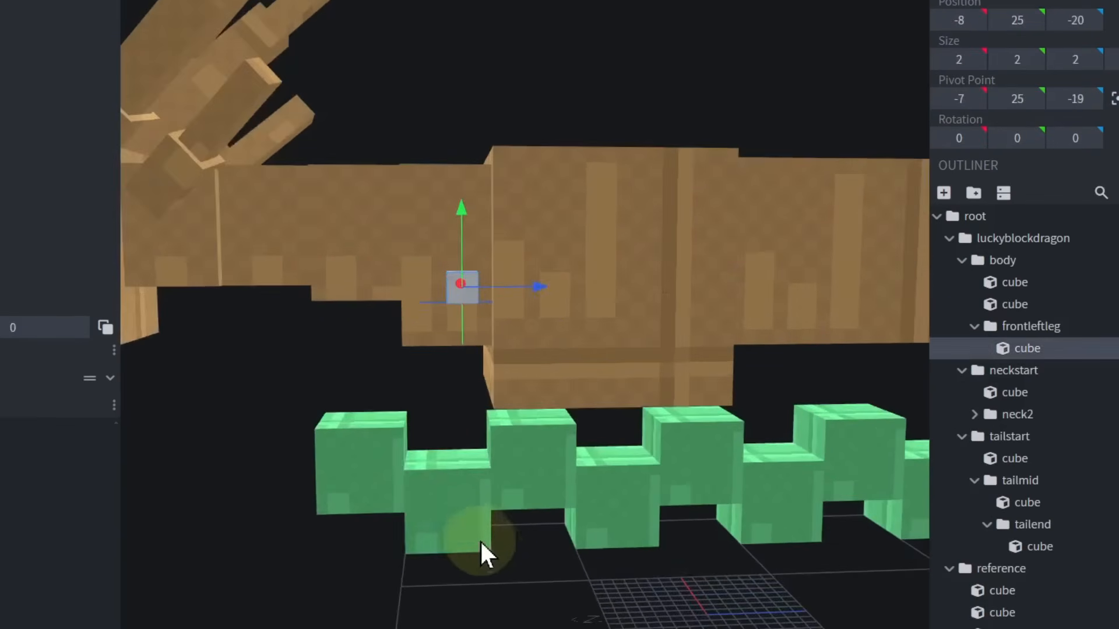
left_click_drag(481, 540, 613, 607)
left_click_drag(450, 312, 463, 317)
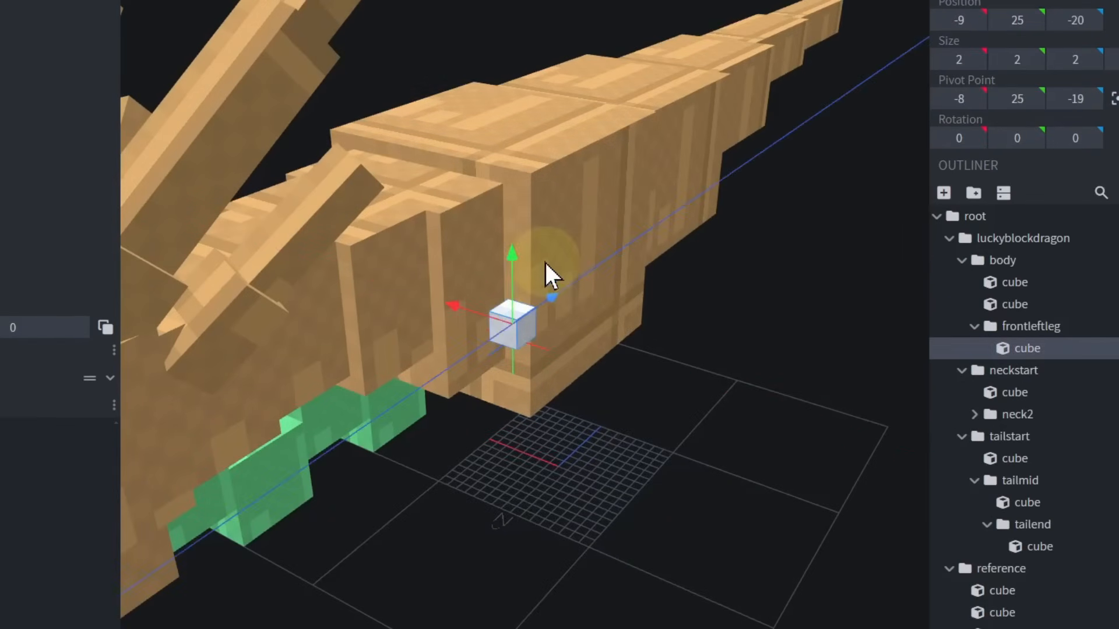
left_click_drag(515, 285, 518, 237)
left_click_drag(563, 446, 670, 383)
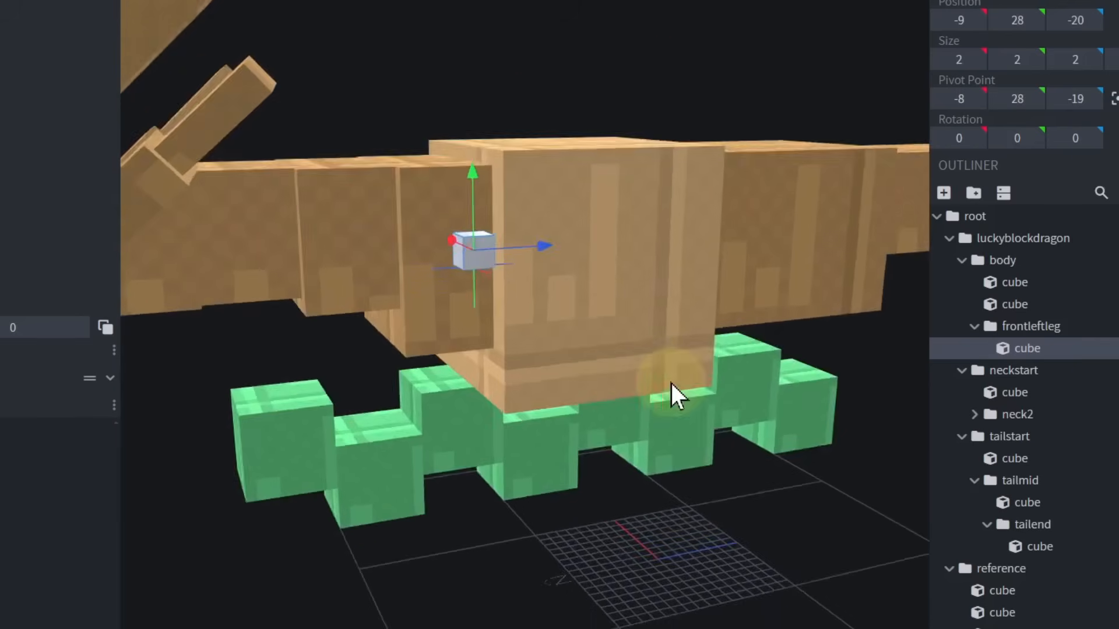
Add a group named wingleft inside the body group and add a cube to it.
right_click_drag(670, 383, 638, 429)
left_click(974, 193)
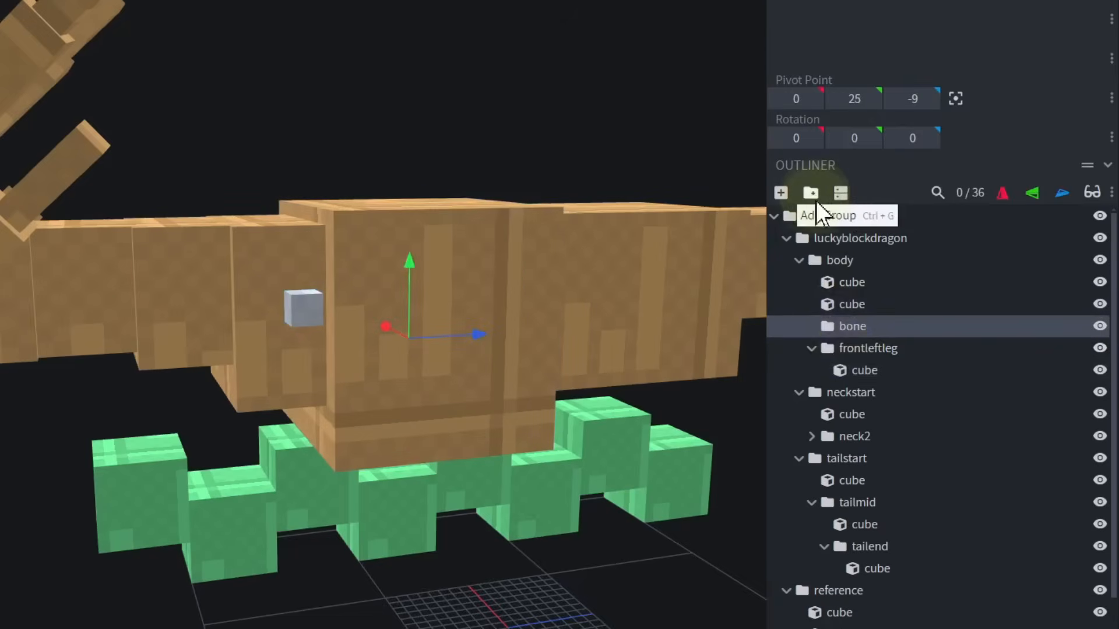
double_click(851, 326)
type("wingleft")
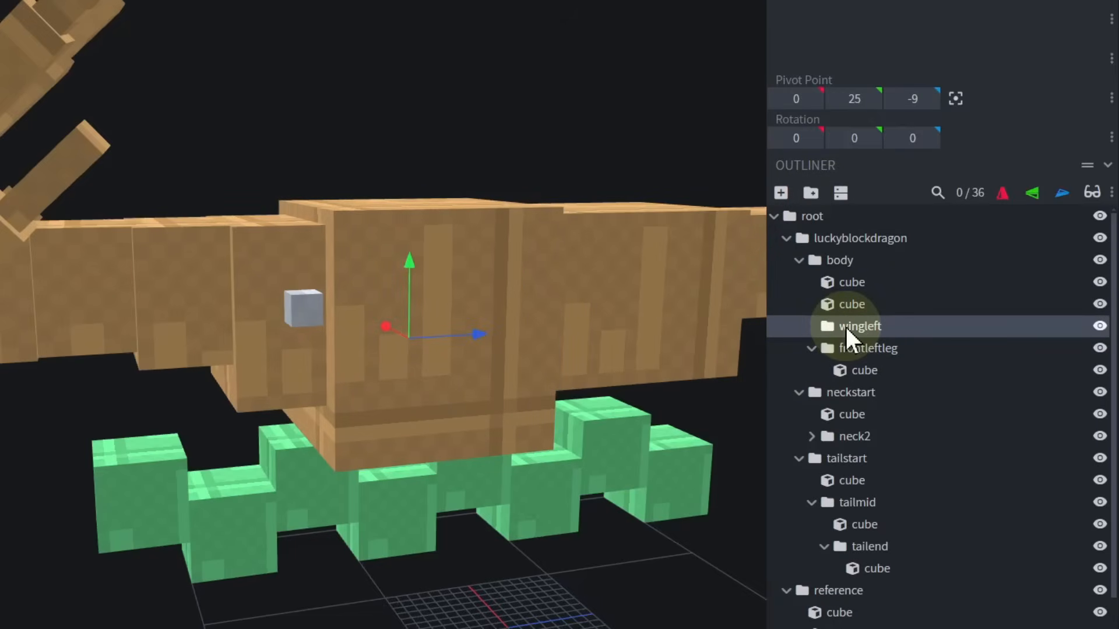
left_click(781, 193)
Move the wingleft cube to X -9, Y 31, Z -20, just above the front left leg cube.
left_click_drag(479, 335, 346, 330)
left_click(232, 525)
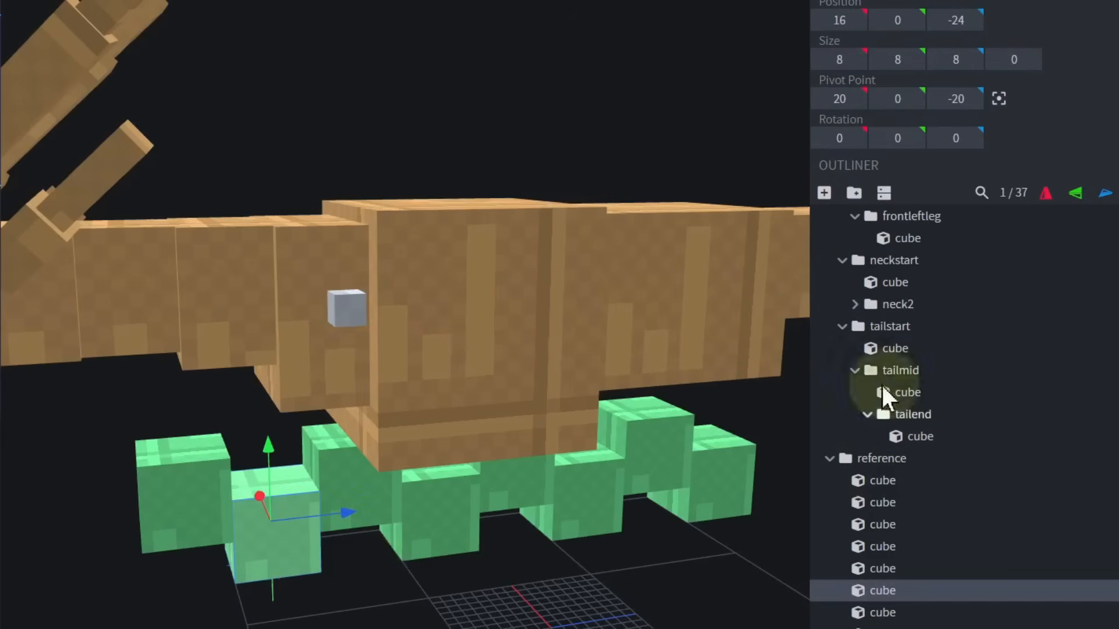
scroll(839, 385, "up", 3)
left_click(861, 326)
left_click(865, 349)
left_click_drag(466, 513, 653, 466)
left_click_drag(285, 337, 377, 344)
left_click_drag(583, 344, 362, 200)
scroll(500, 99, "down", 3)
left_click_drag(548, 111, 500, 99)
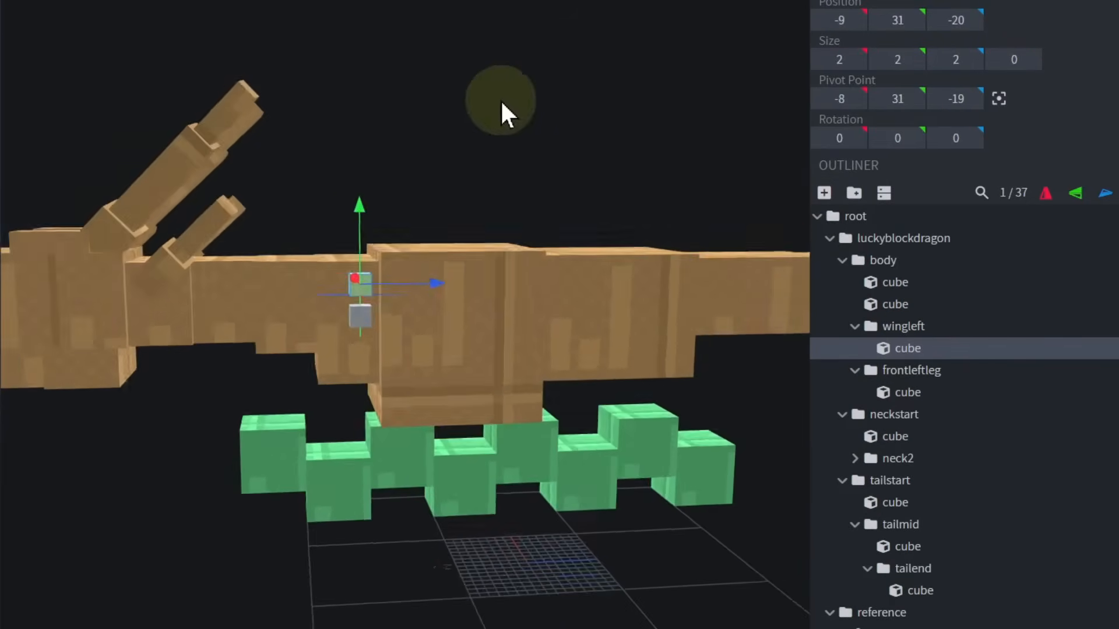
Resize the front left leg cube to 2 × 5 × 5, extending it down to Y 25 and back along the body.
scroll(432, 204, "up", 2)
left_click(343, 321)
scroll(487, 430, "up", 5)
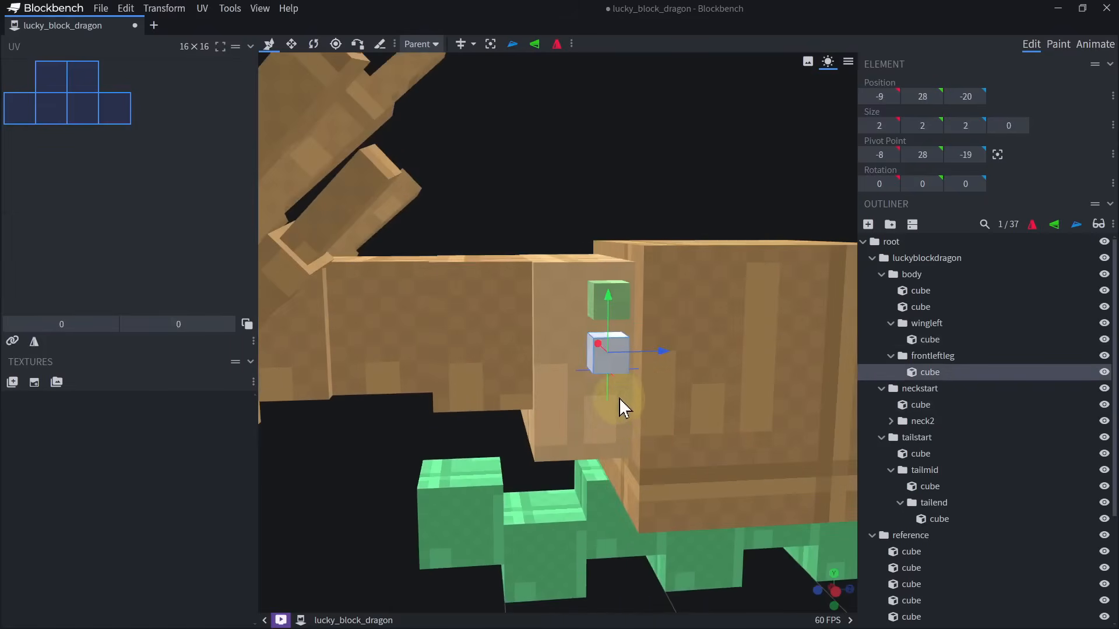
right_click_drag(610, 413, 585, 367)
key("s")
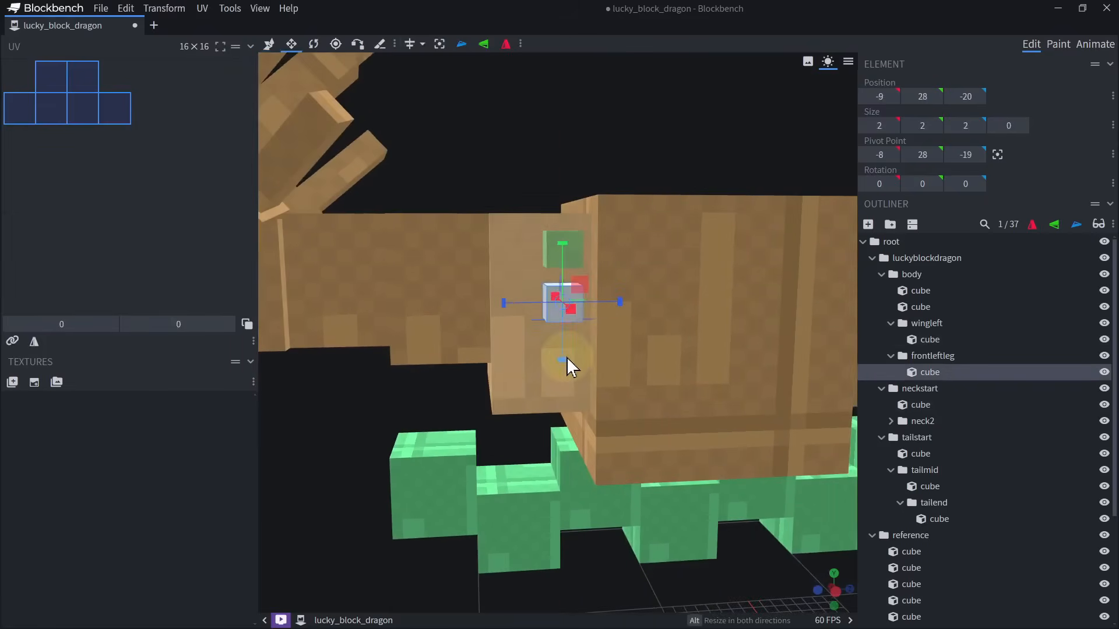
left_click_drag(563, 360, 573, 415)
left_click_drag(619, 329, 674, 323)
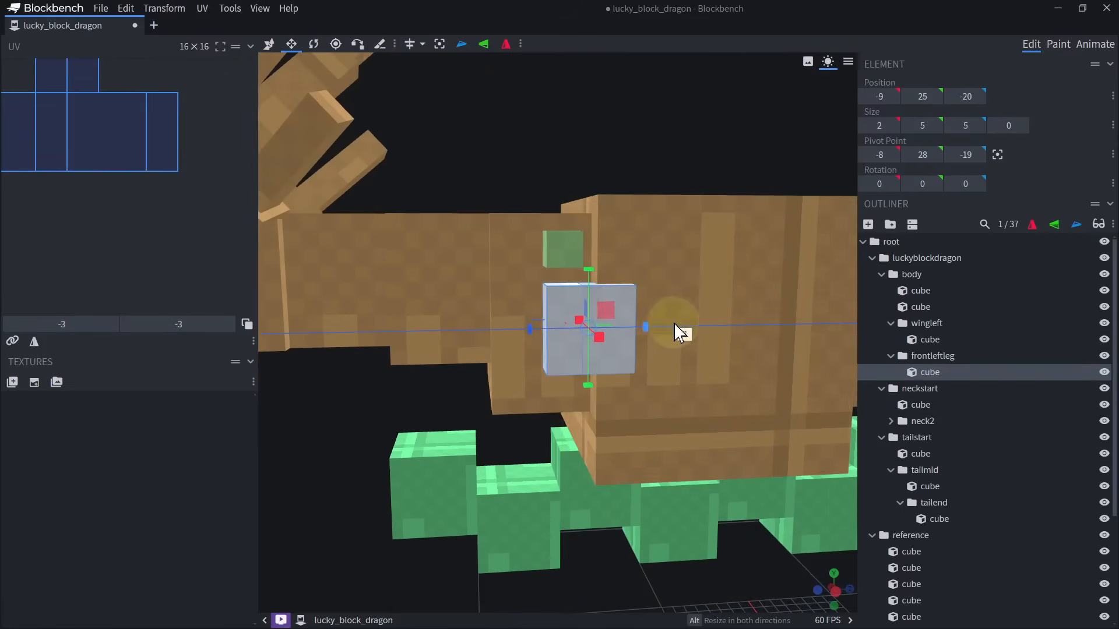
Enlarge the front left leg cube to 5 × 7 × 7 at X -12, Y 23, Z -21.
right_click_drag(674, 323, 620, 204)
left_click_drag(582, 464, 584, 512)
scroll(584, 513, "down", 3)
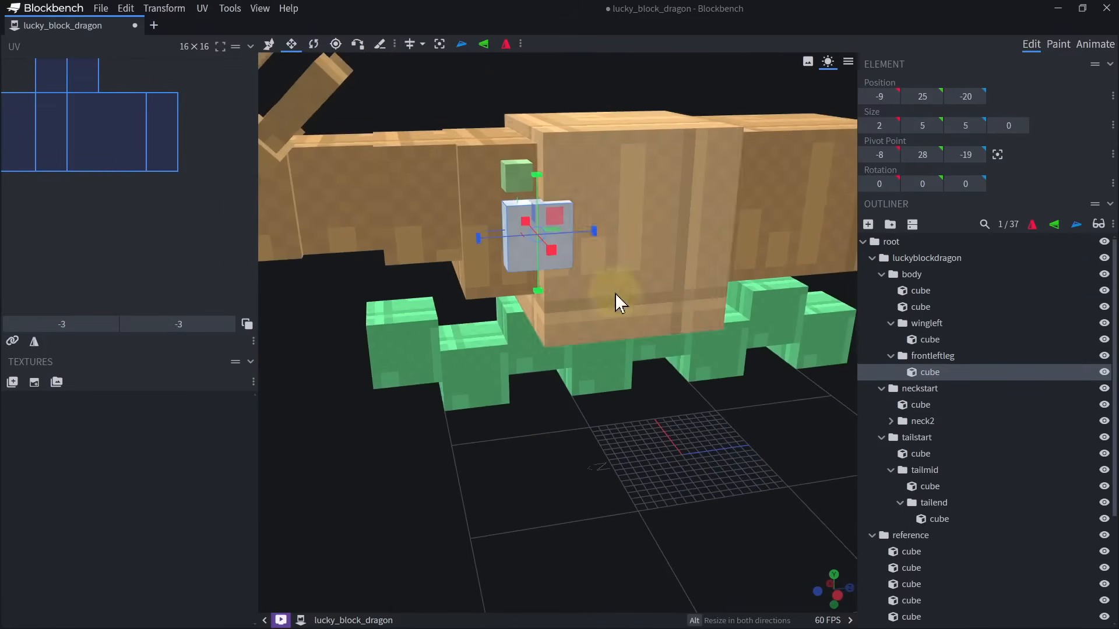
left_click_drag(592, 232, 607, 231, "alt")
left_click_drag(545, 289, 659, 281)
left_click_drag(739, 386, 673, 349)
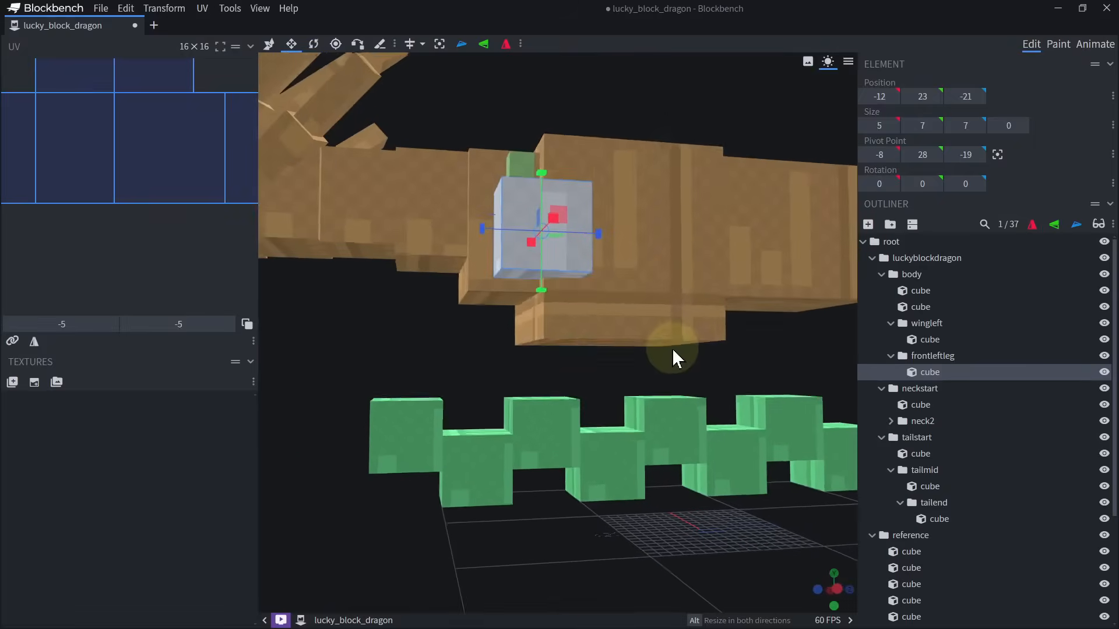
scroll(550, 274, "down", 5)
left_click_drag(712, 152, 698, 162)
scroll(722, 186, "up", 3)
Center the frontleftleg group's pivot on its cube.
left_click(945, 353)
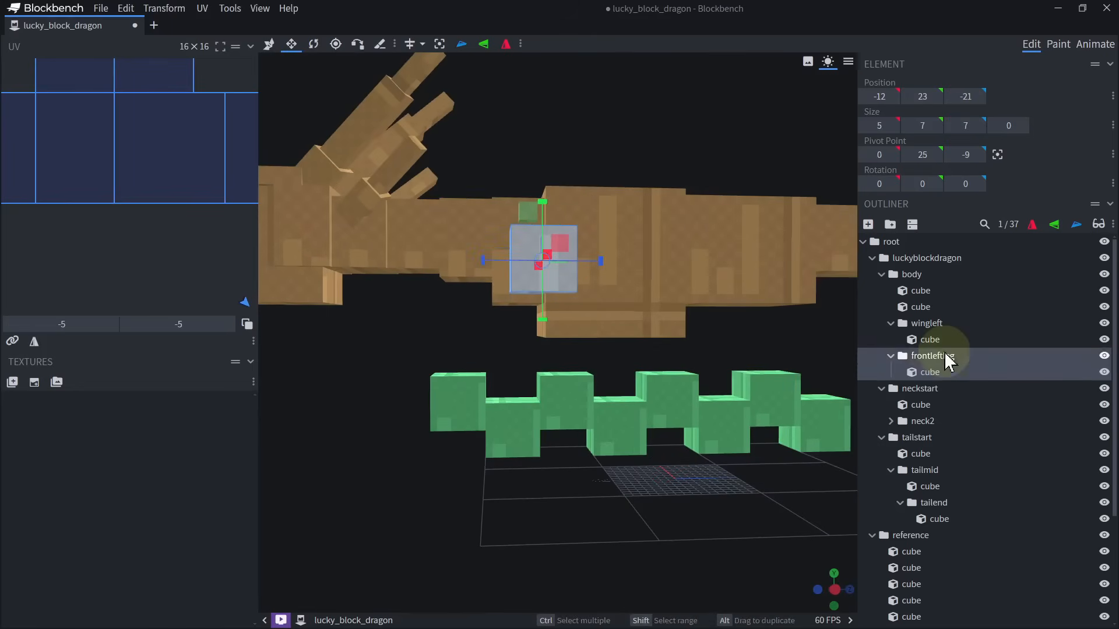
scroll(827, 187, "up", 4)
left_click(439, 44)
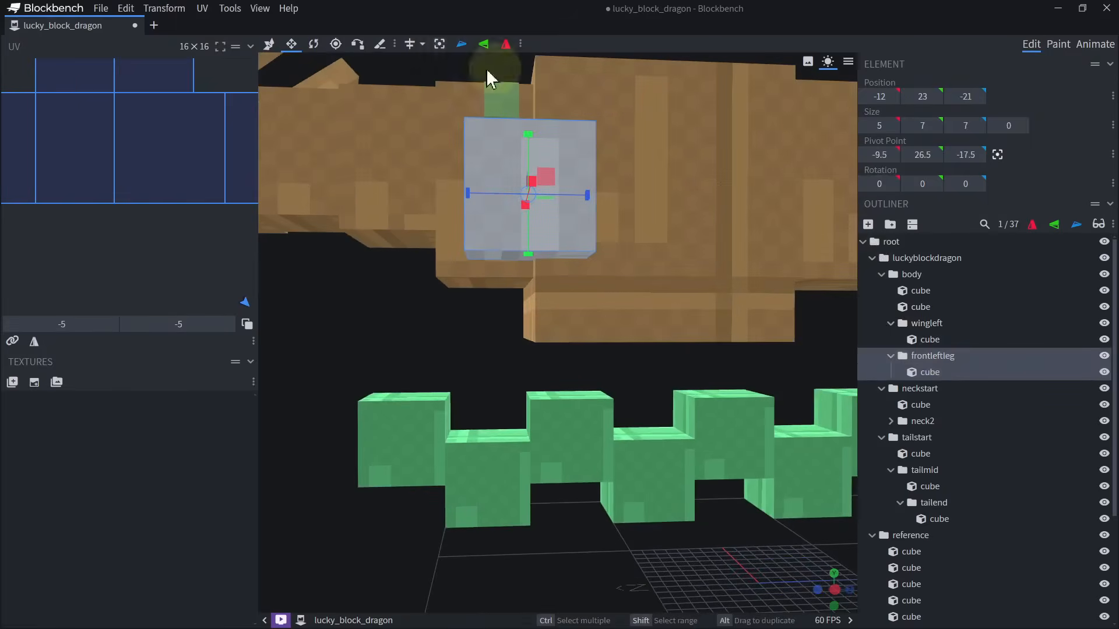
scroll(561, 274, "down", 6)
left_click_drag(570, 489, 624, 493)
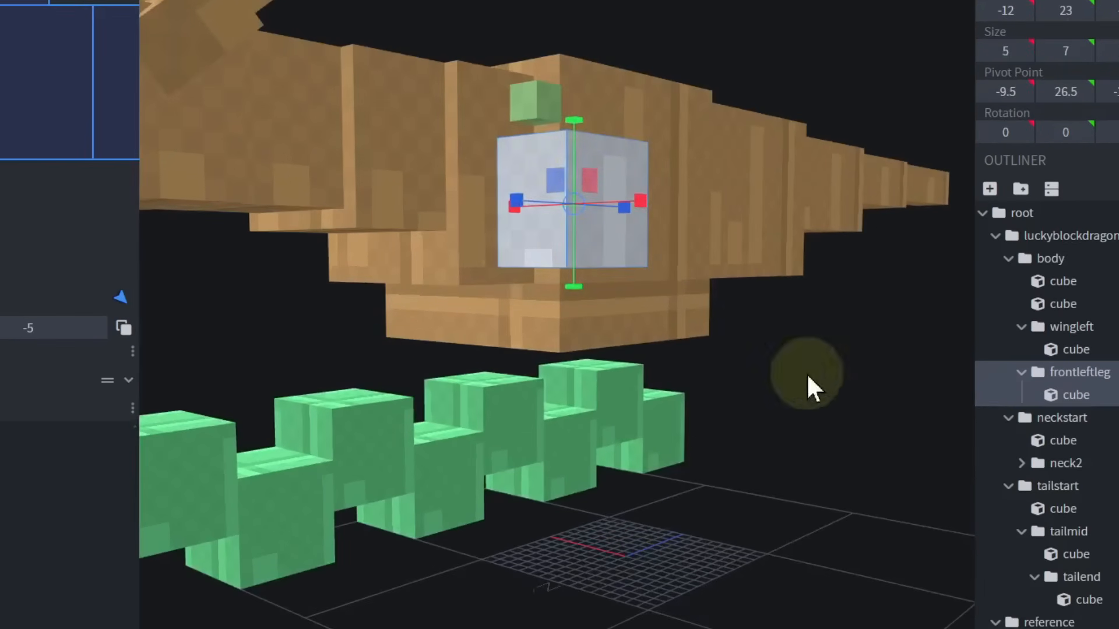
left_click_drag(770, 563, 682, 574)
scroll(550, 357, "up", 3)
Resize the wingleft cube into a 13 × 5 × 5 arm reaching outward to X -19.
left_click(1072, 326)
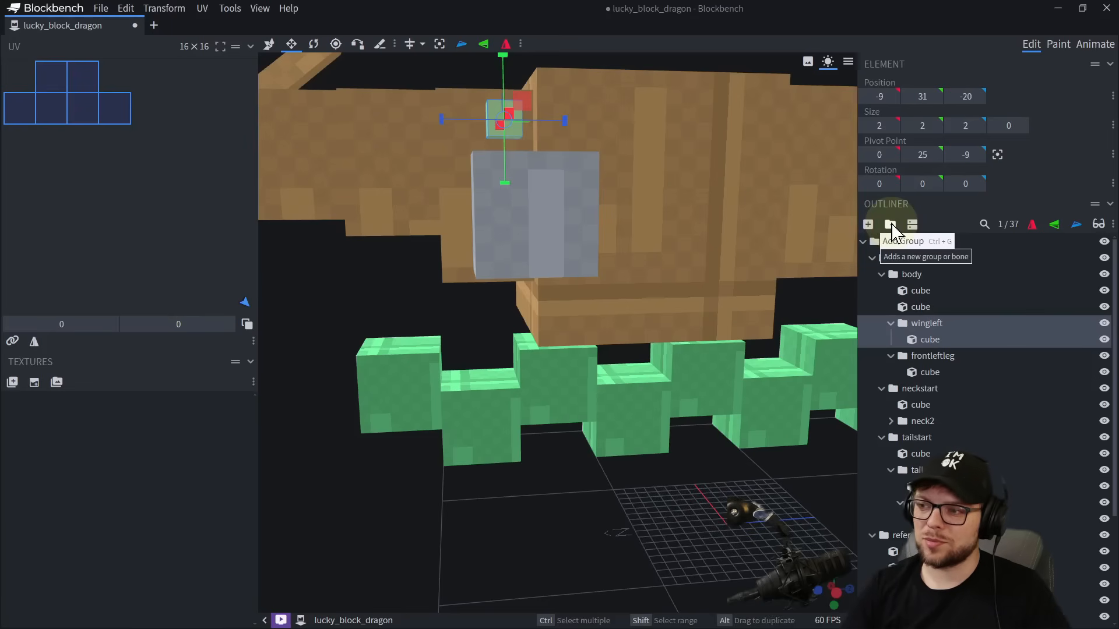
left_click_drag(579, 350, 645, 325)
left_click_drag(550, 209, 550, 168)
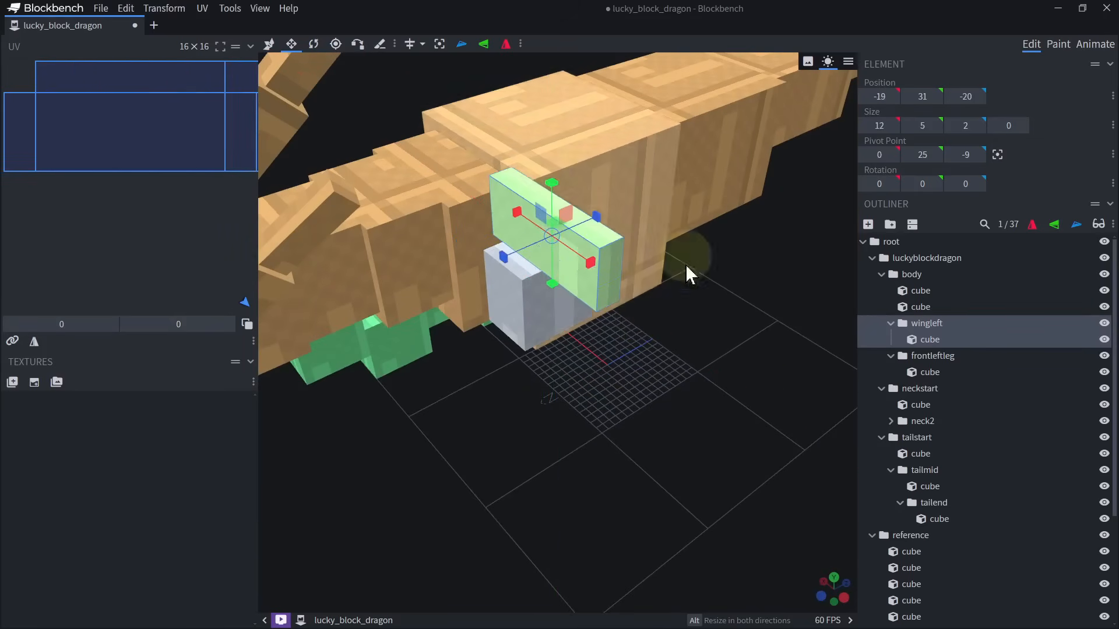
left_click_drag(687, 270, 609, 168)
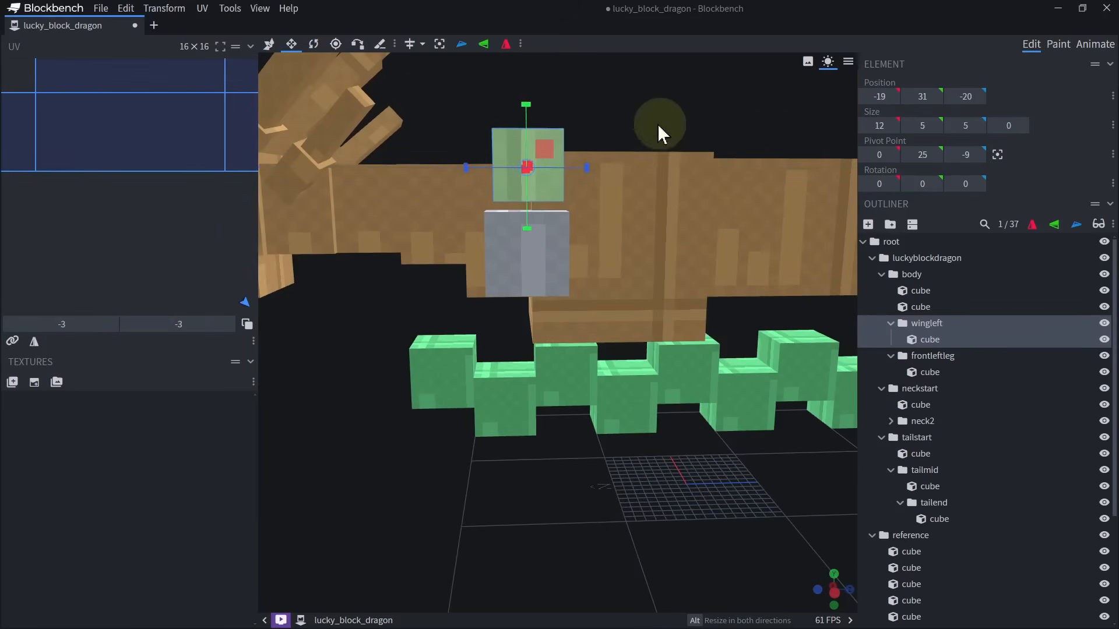
left_click_drag(658, 124, 612, 200)
Duplicate the wingleft group and shape the copy's cube into a 5 × 6 × 7 shoulder at X -8, Y 31, Z -21.
key("ctrl+d")
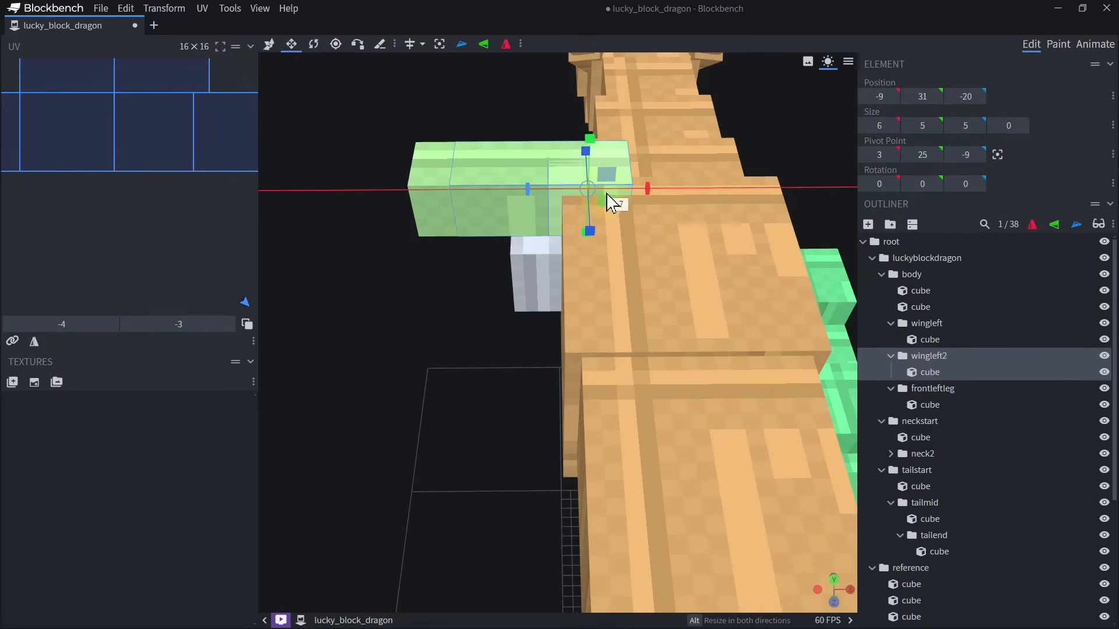
left_click_drag(622, 150, 612, 141)
left_click_drag(529, 112, 629, 115)
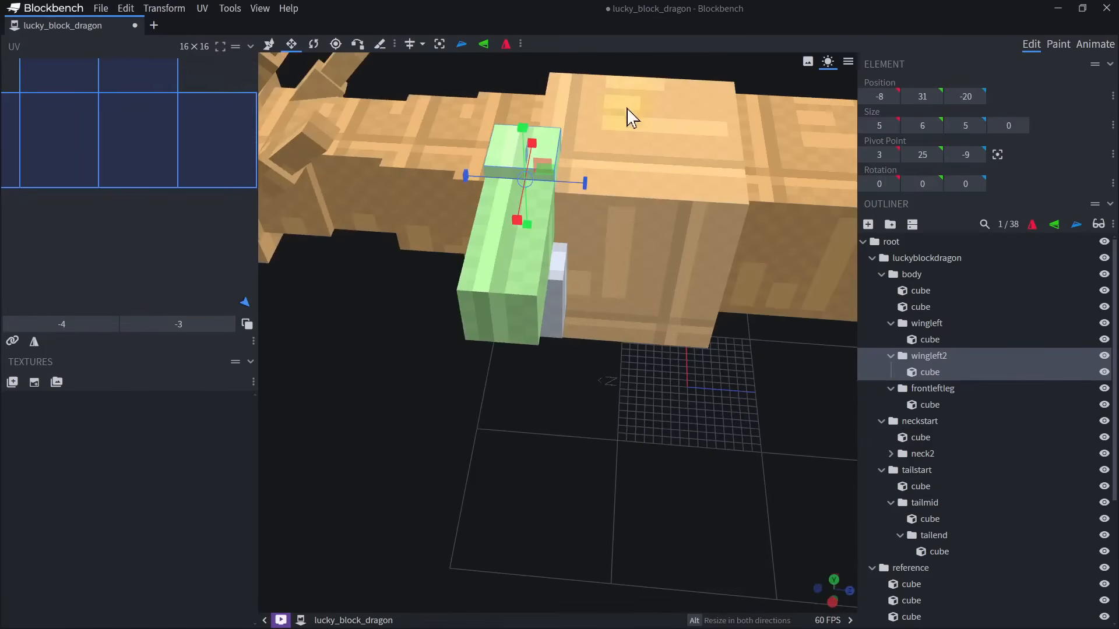
left_click_drag(589, 183, 600, 192, "alt")
Center the pivot of the duplicated wing group on its shoulder cube.
left_click_drag(720, 418, 872, 390)
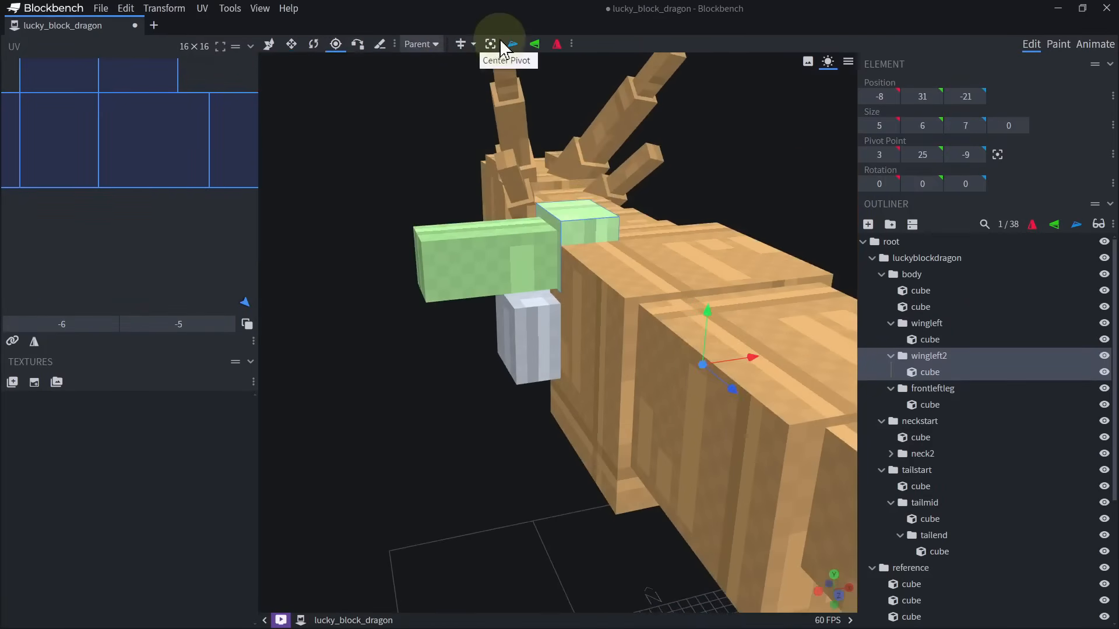
left_click(495, 42)
left_click_drag(457, 428, 862, 399)
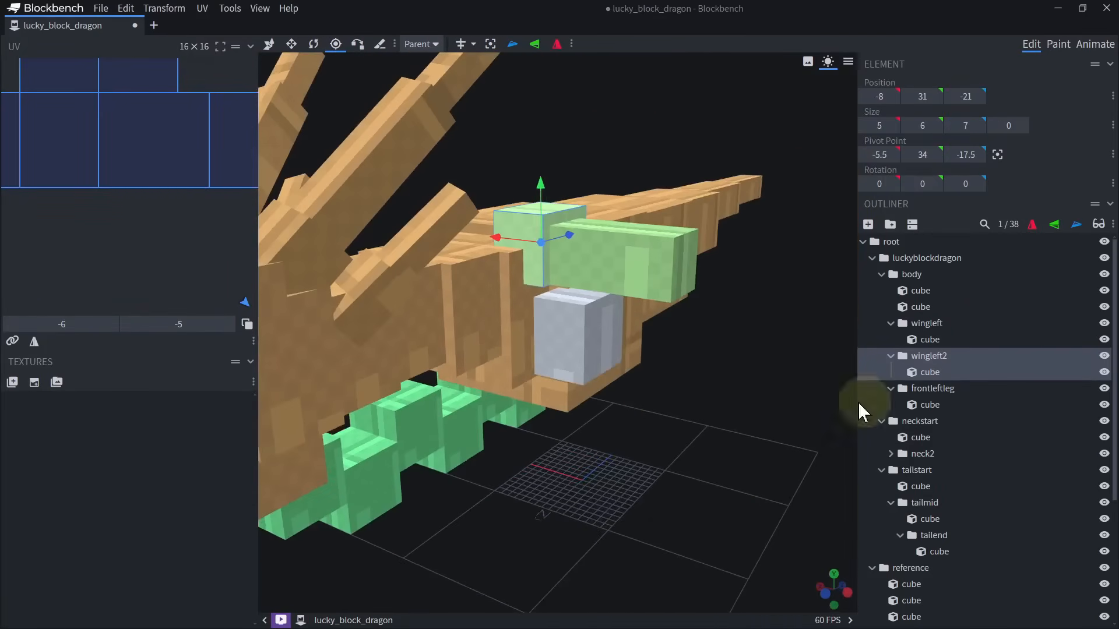
key("r")
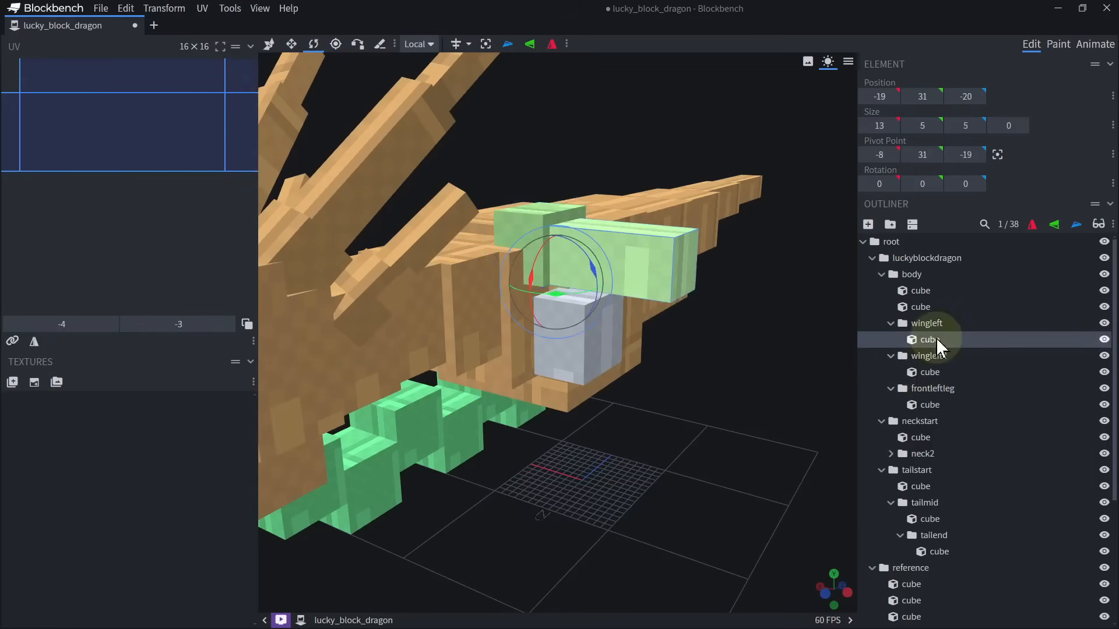
Move the shoulder cube into the wingleft group and delete the emptied wingleft2 group.
left_click_drag(930, 372, 932, 343)
left_click(931, 373)
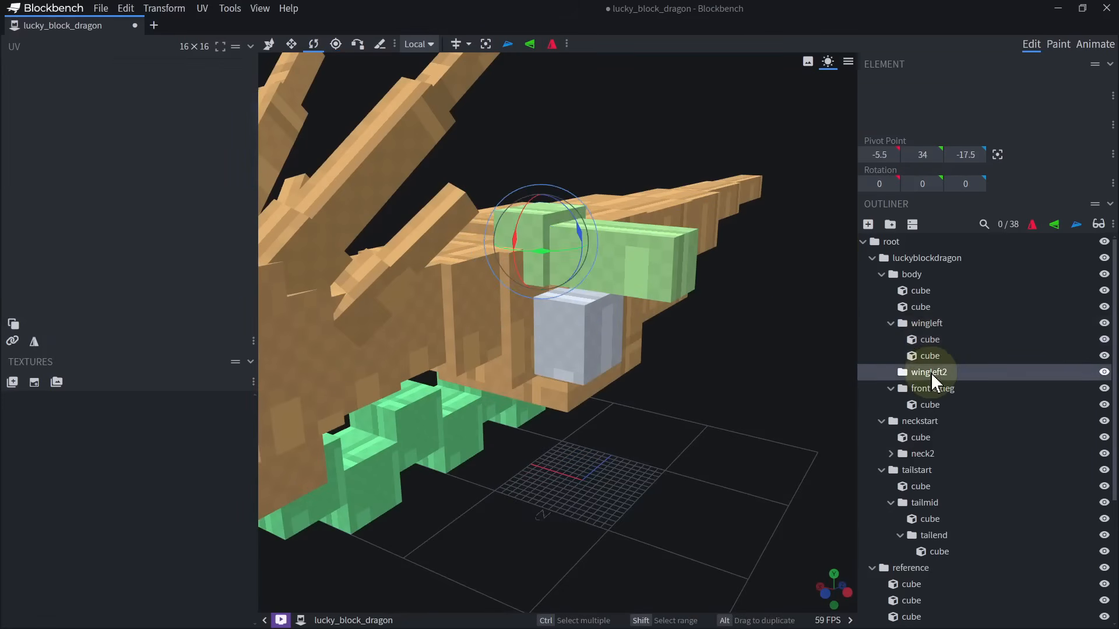
key("Delete")
Extend the wing's shoulder cube down to Y 30, making it 7 units high.
left_click(545, 245)
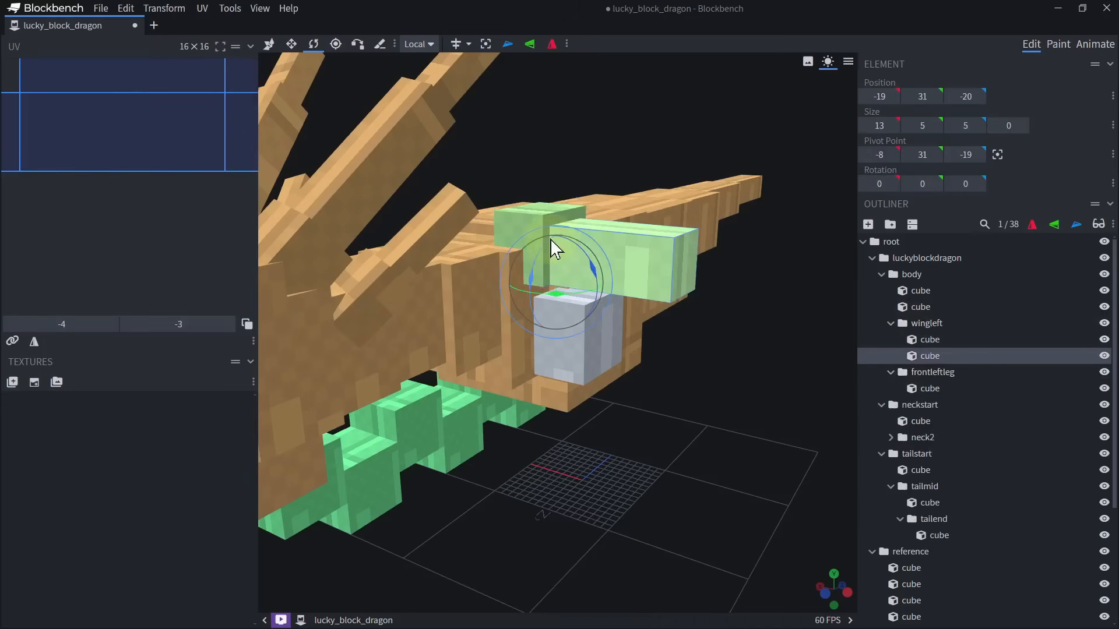
key("s")
left_click_drag(546, 292, 545, 305)
Center the wingleft group's pivot on its cubes and shift it inward to X -5 at the shoulder.
left_click(922, 327)
scroll(746, 340, "down", 3)
key("r")
left_click_drag(707, 369, 711, 359)
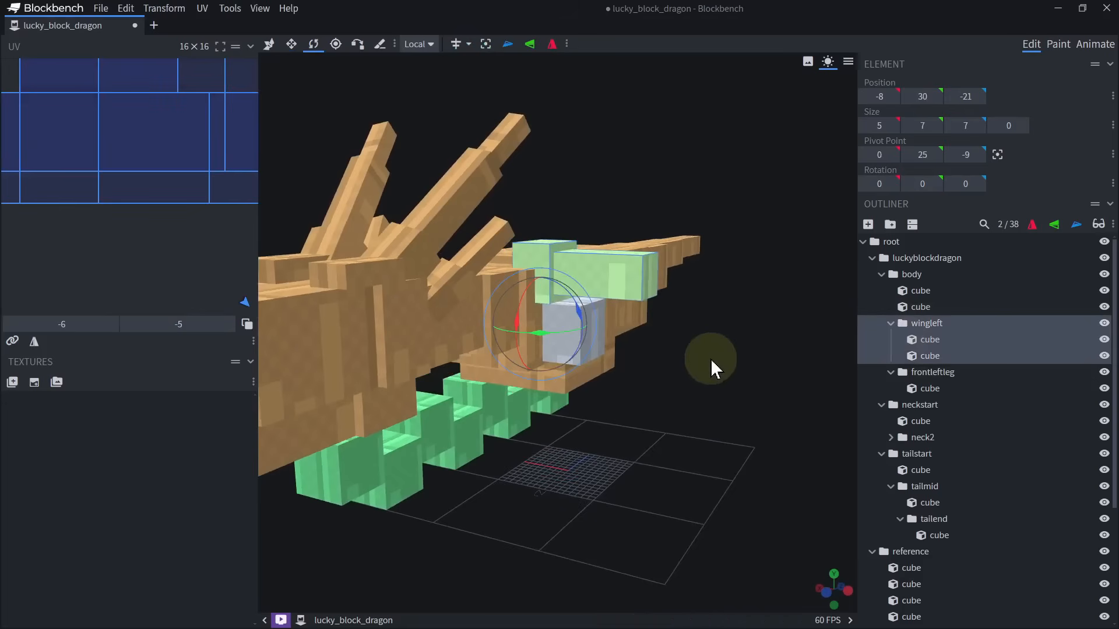
left_click(487, 47)
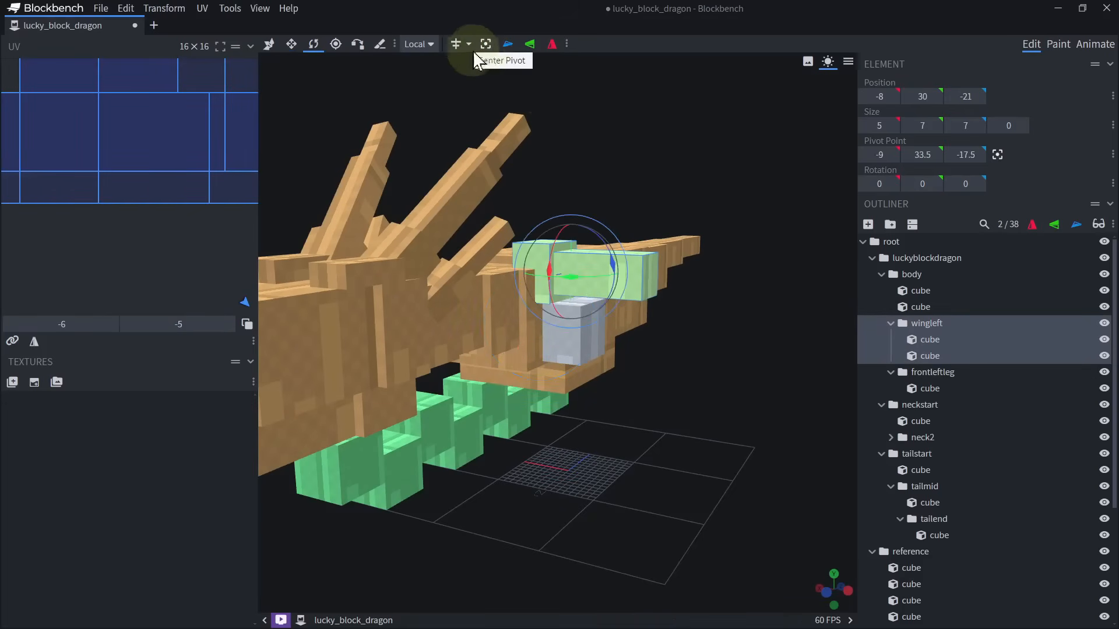
left_click(336, 45)
scroll(609, 342, "up", 4)
left_click_drag(552, 217, 499, 214)
left_click_drag(708, 421, 460, 460)
scroll(499, 428, "down", 3)
Try rotating the wingleft group about its shoulder pivot, and undo the change.
key("r")
left_click_drag(430, 390, 685, 363)
left_click_drag(546, 263, 513, 233)
key("ctrl+z")
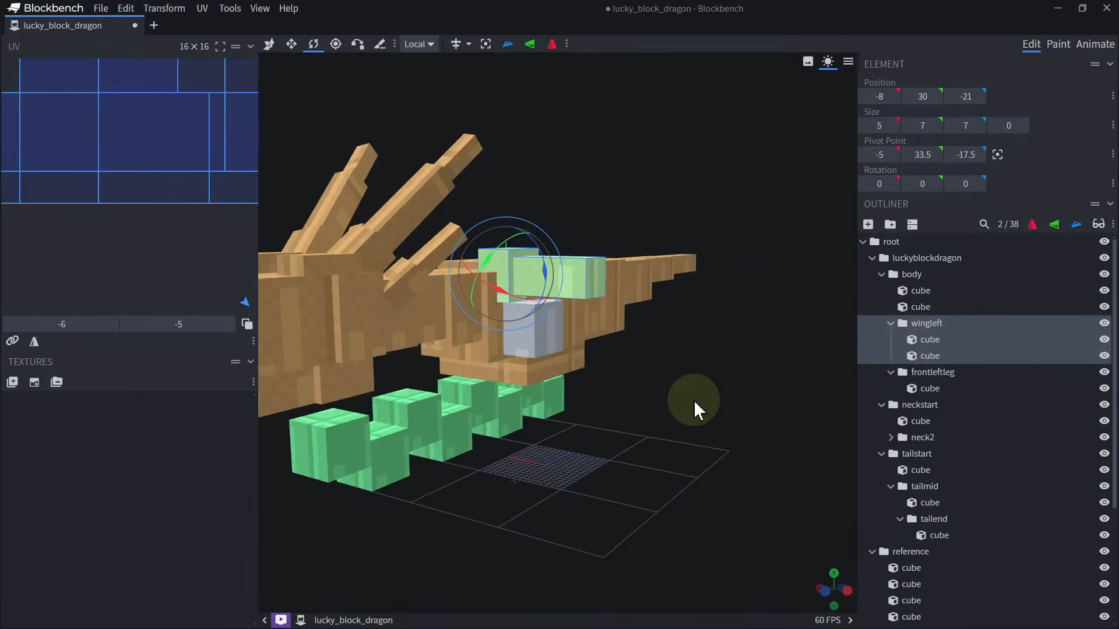
key("ctrl+z")
Select the cube of the front left leg for further editing.
scroll(520, 488, "up", 3)
left_click_drag(694, 401, 626, 488)
scroll(611, 484, "up", 3)
scroll(600, 477, "up", 2)
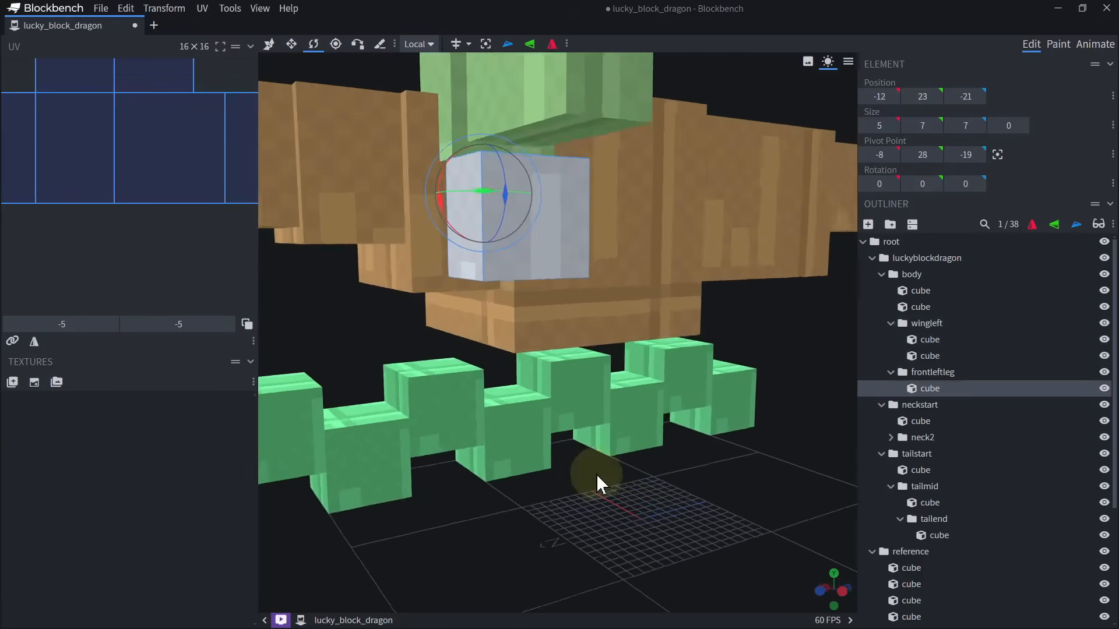
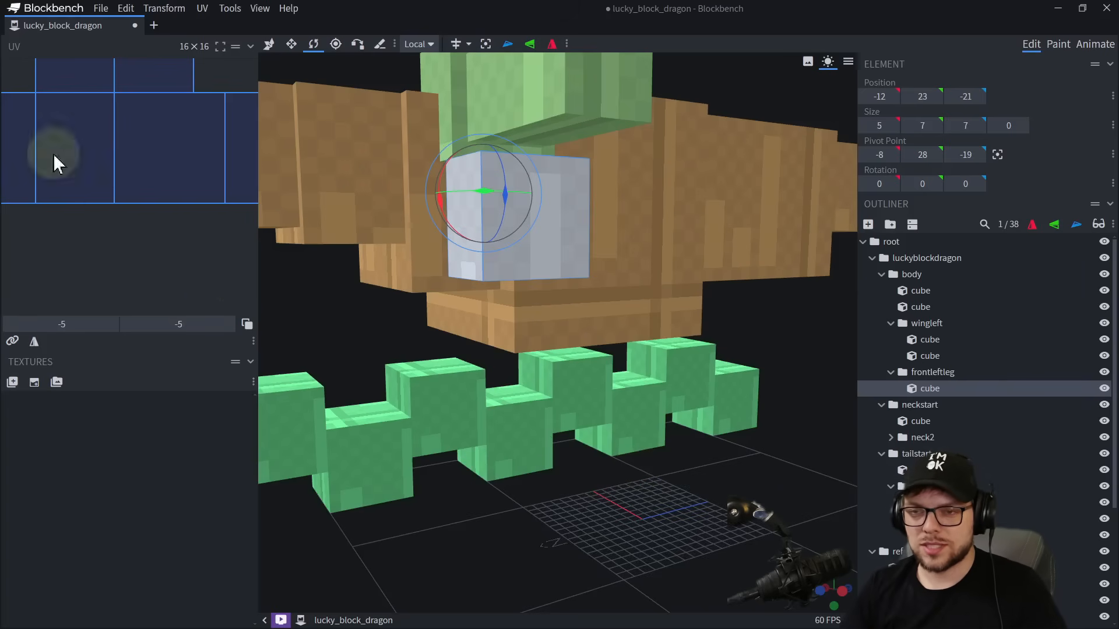
Load the dragon picture from the LuckyBlock dragon folder as a reference image for this project only.
left_click_drag(425, 449, 637, 457)
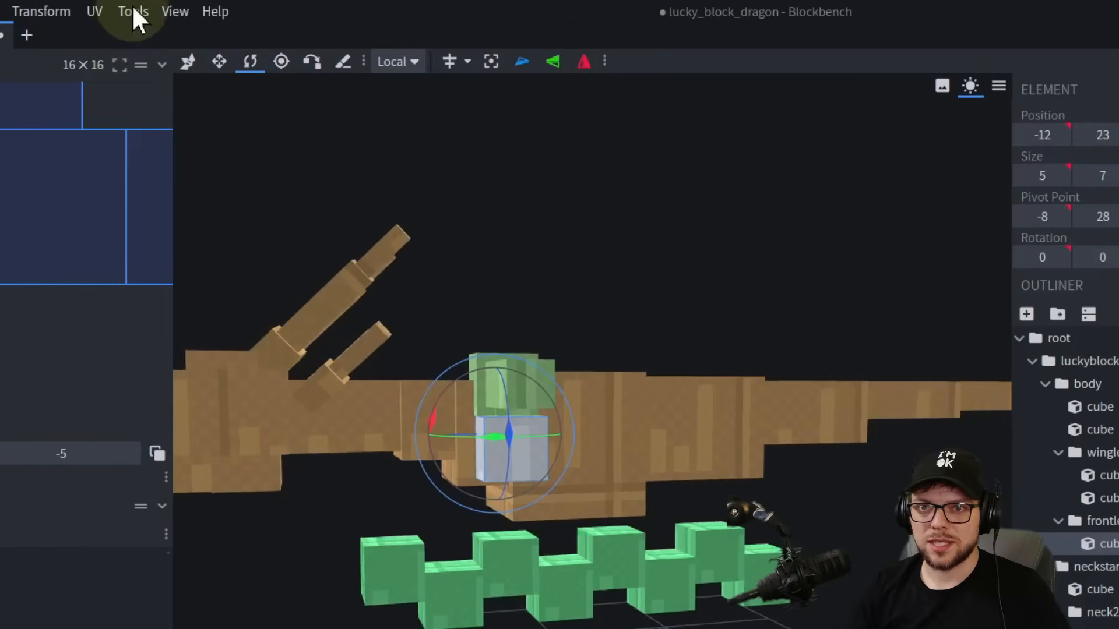
left_click(133, 12)
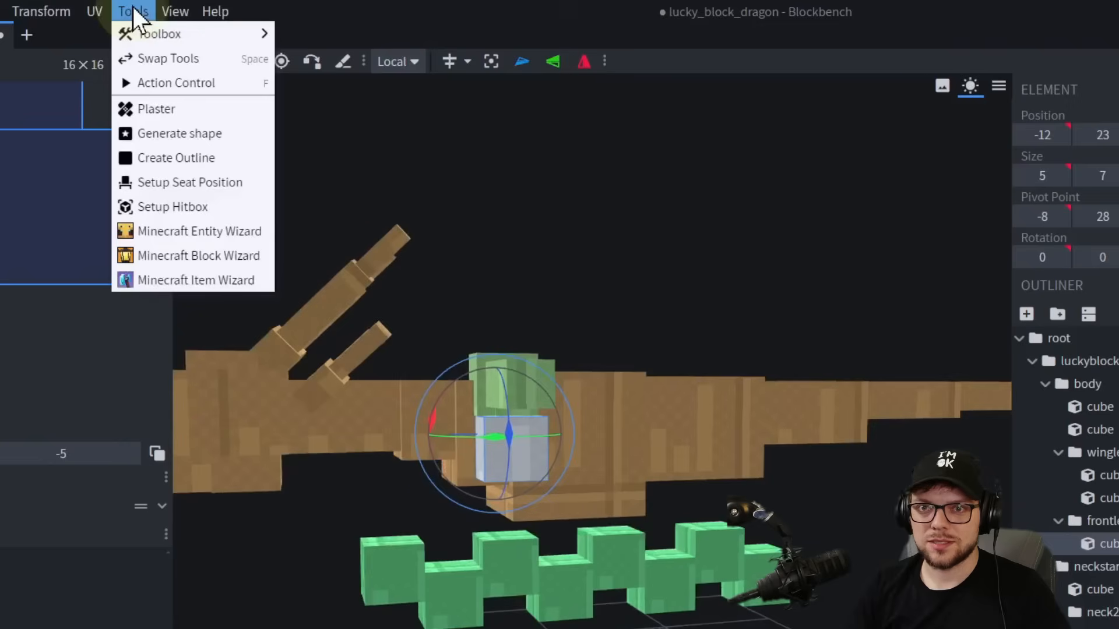
mouse_move(175, 11)
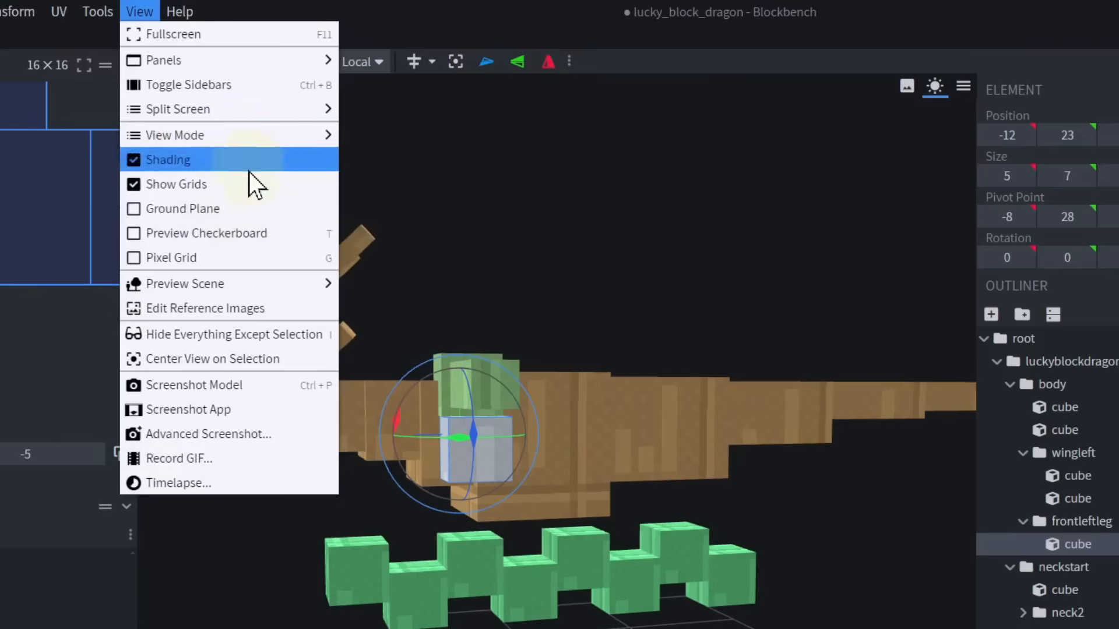
left_click(207, 308)
left_click(495, 72)
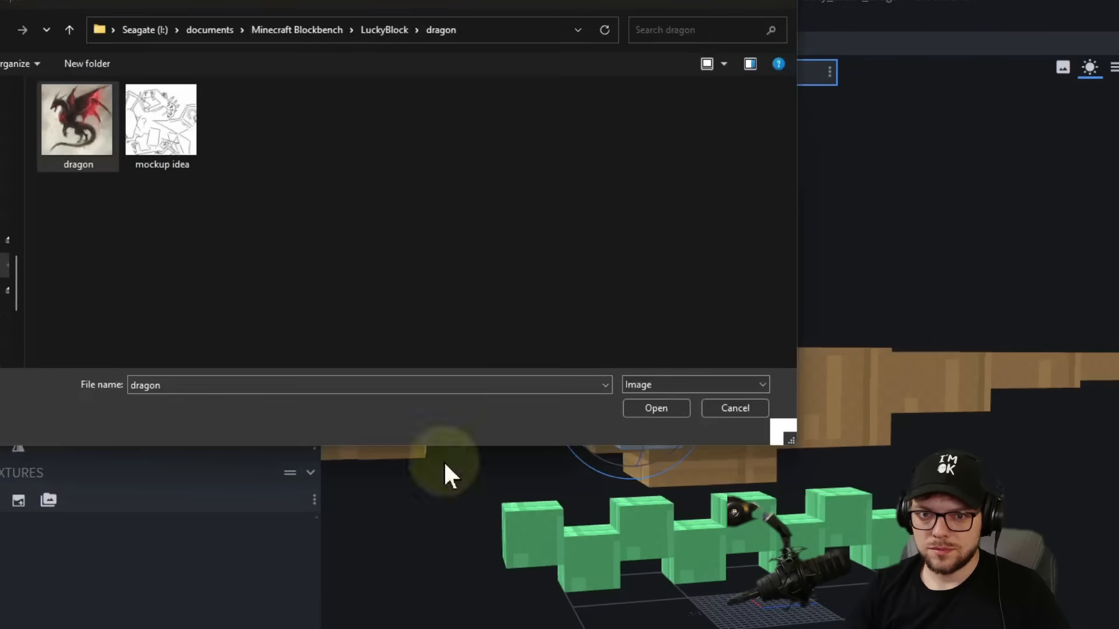
left_click(669, 412)
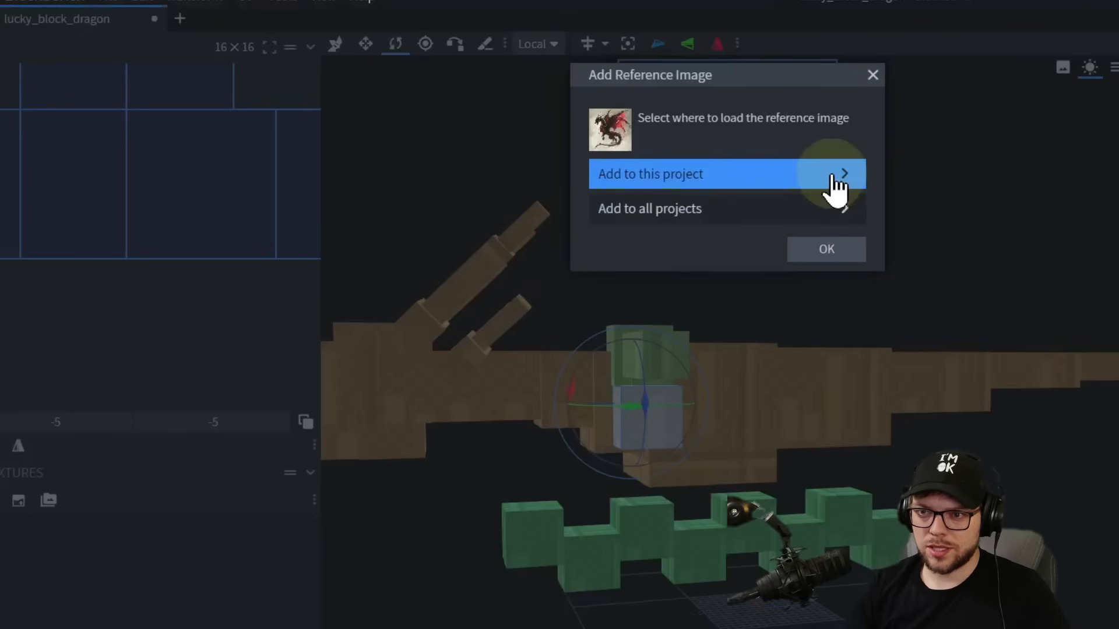
left_click(812, 186)
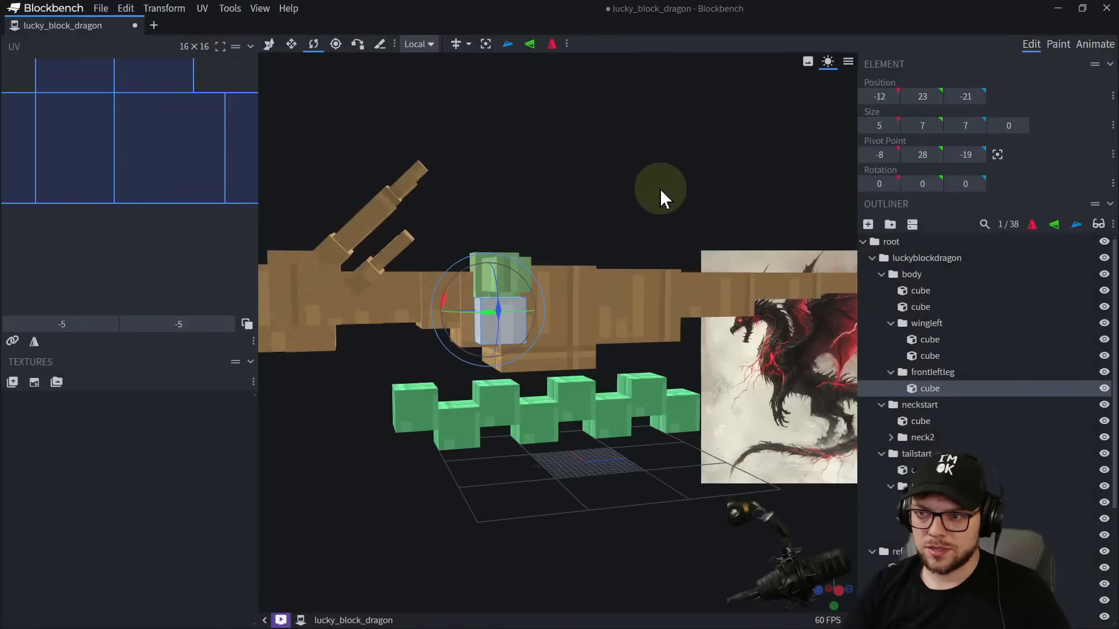
Move the dragon reference image above the model's tail so it stays fully in view beside the leg.
right_click_drag(660, 188, 587, 170)
scroll(586, 170, "down", 4)
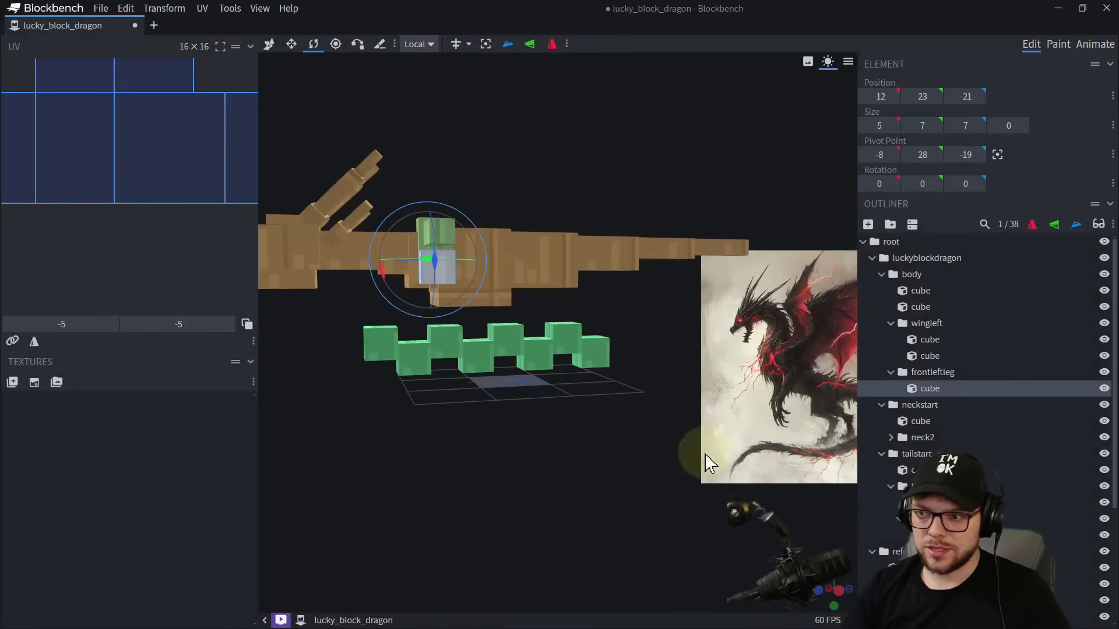
left_click_drag(747, 388, 714, 368)
left_click(714, 367)
left_click_drag(824, 327, 714, 129)
right_click(702, 192)
left_click(687, 366)
right_click_drag(690, 422, 760, 471)
scroll(743, 397, "up", 4)
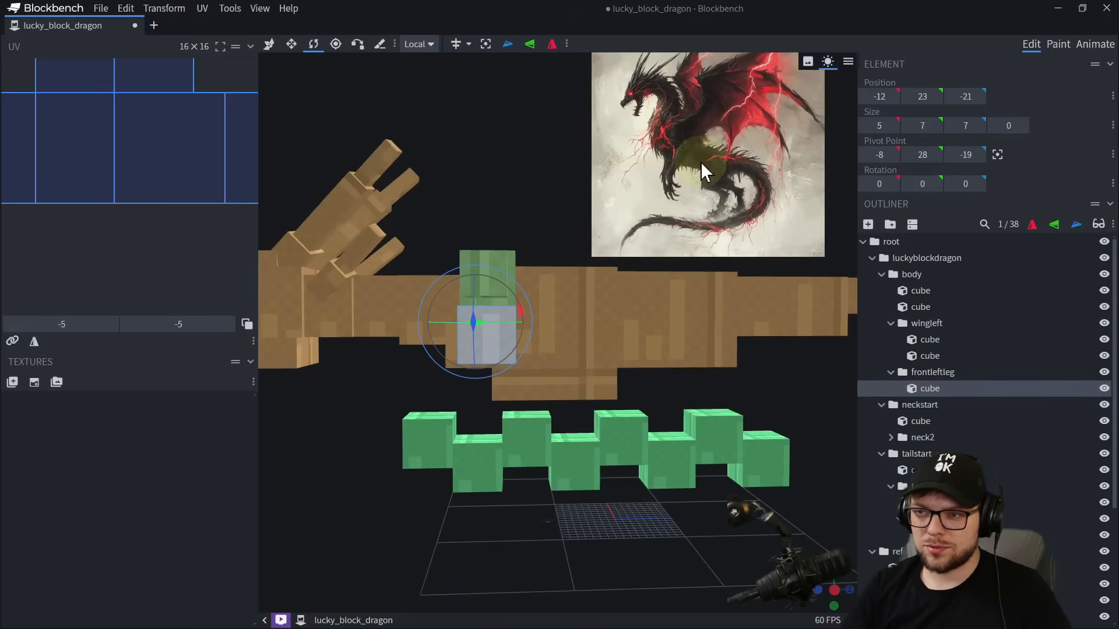
Duplicate the front left leg cube, place the copy directly beneath it at Y 16, and resize it to 4 × 7 × 6.
scroll(554, 375, "up", 5)
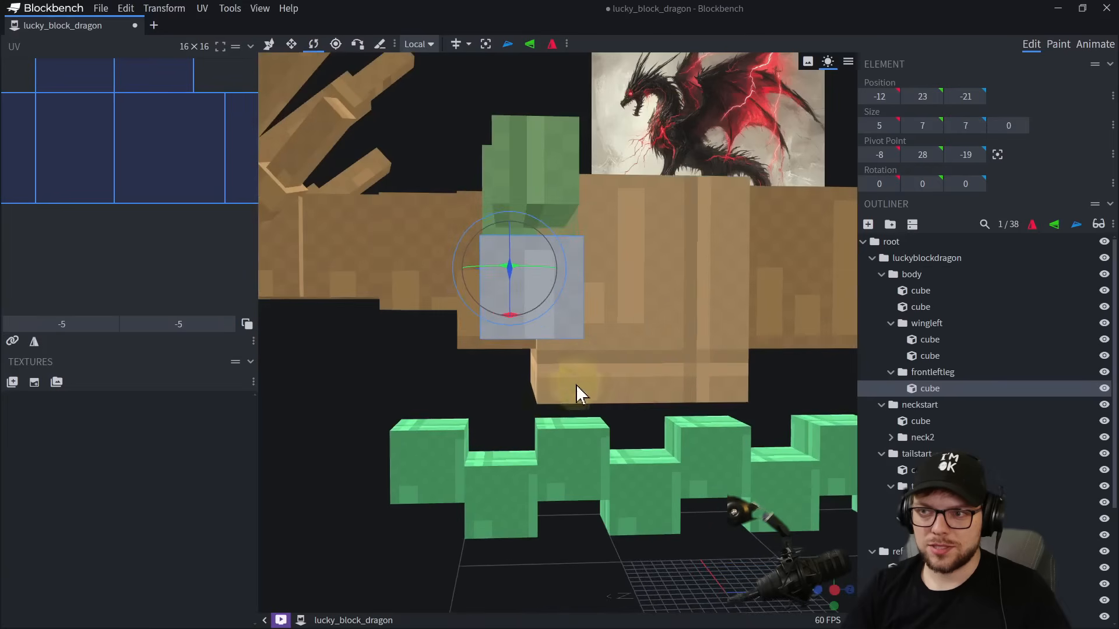
scroll(580, 376, "up", 2)
key("ctrl+d")
key("v")
left_click_drag(517, 289, 509, 393)
scroll(519, 381, "down", 2)
key("s")
left_click_drag(415, 393, 493, 402)
left_click_drag(697, 458, 506, 432)
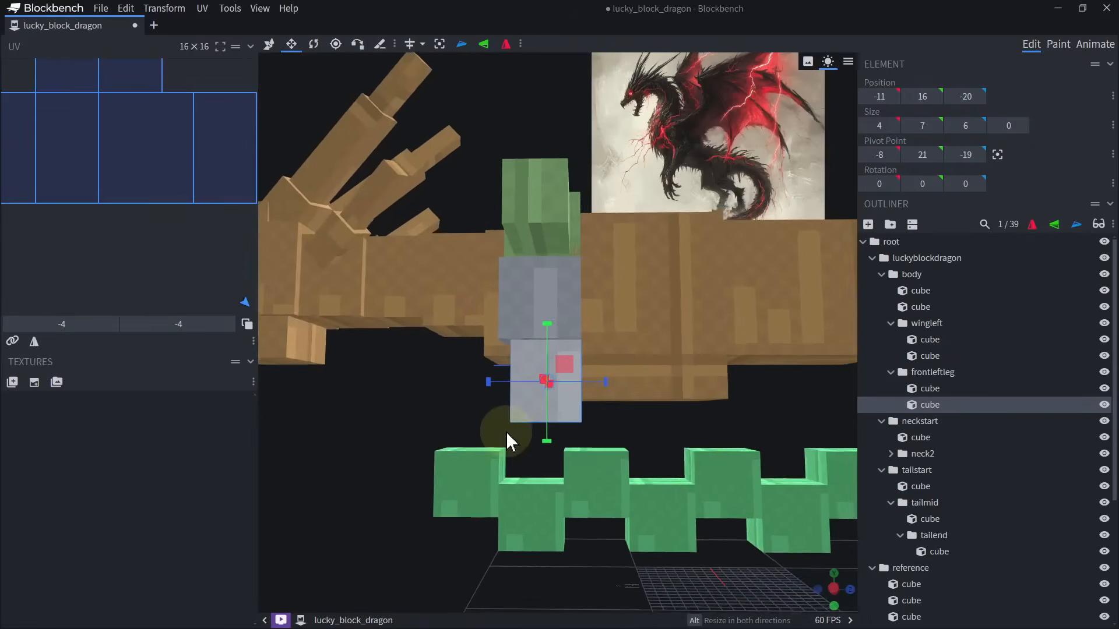
Duplicate the lower leg cube, center the copy's pivot on it, and rotate it 45° about the X axis.
scroll(506, 431, "up", 1)
key("ctrl+d")
key("r")
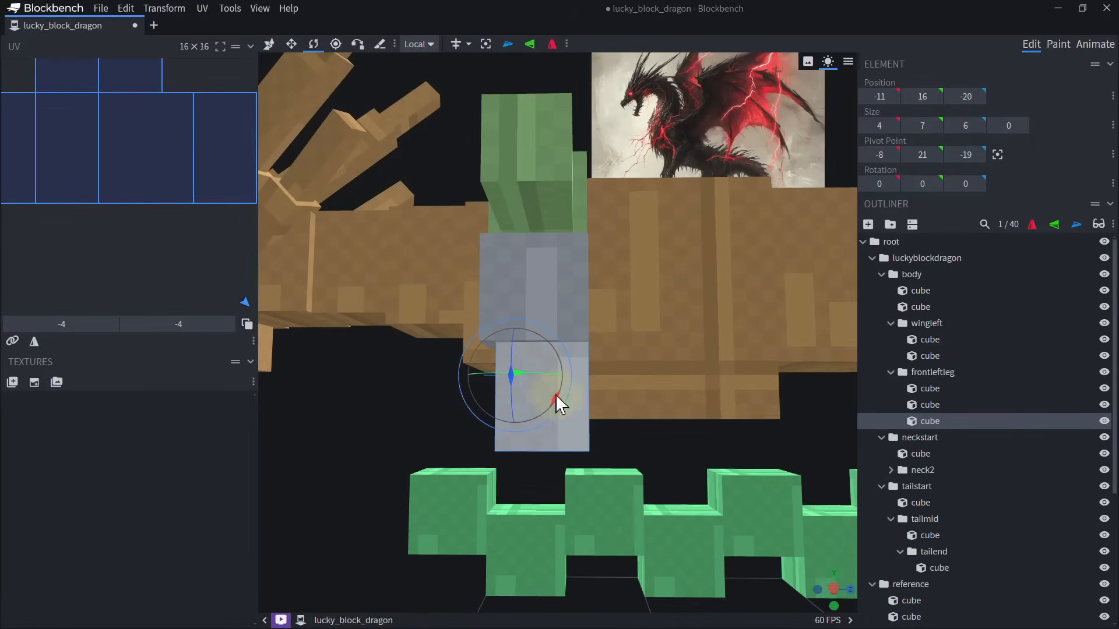
left_click_drag(547, 384, 565, 452)
right_click_drag(581, 409, 590, 335)
key("v")
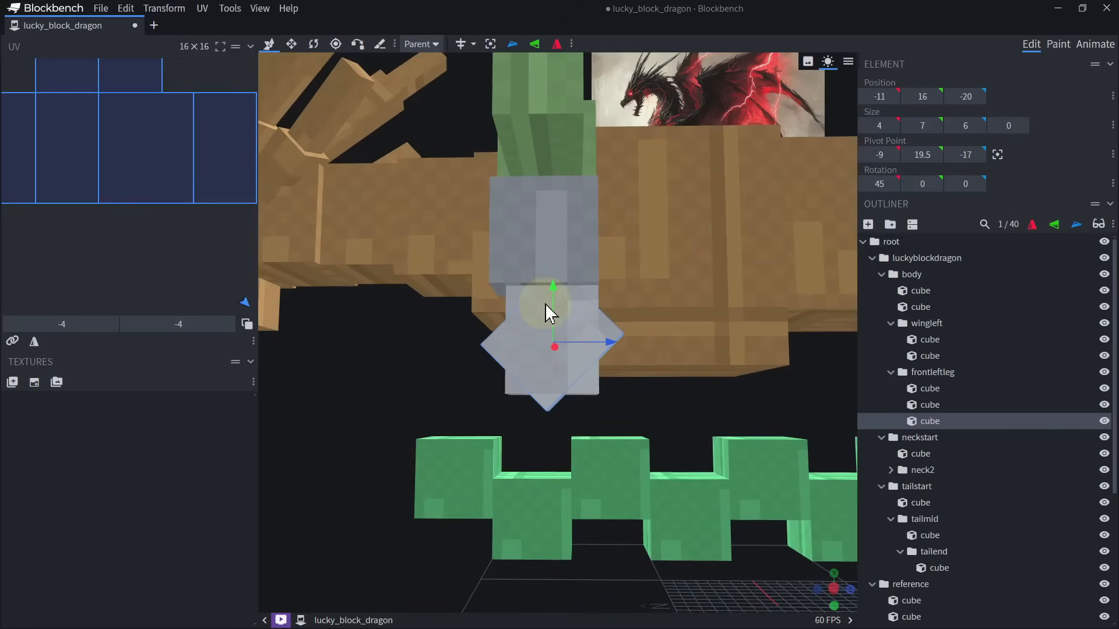
Vertex-snap the rotated cube's rear corner onto the bottom rear corner of the upright lower leg cube.
left_click(360, 45)
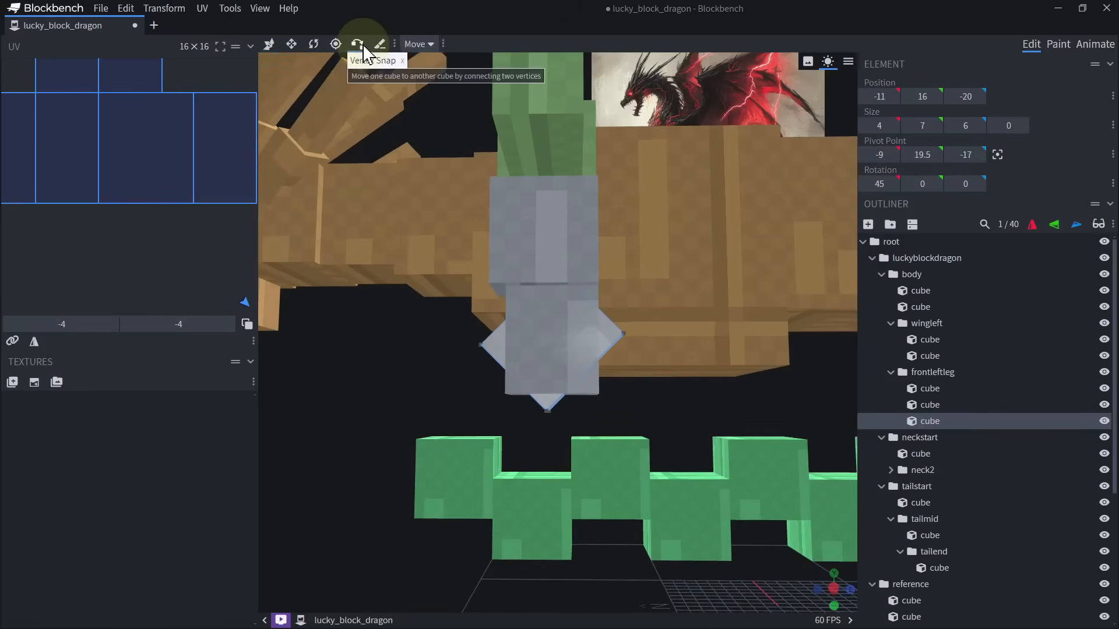
scroll(670, 378, "up", 3)
left_click(604, 411)
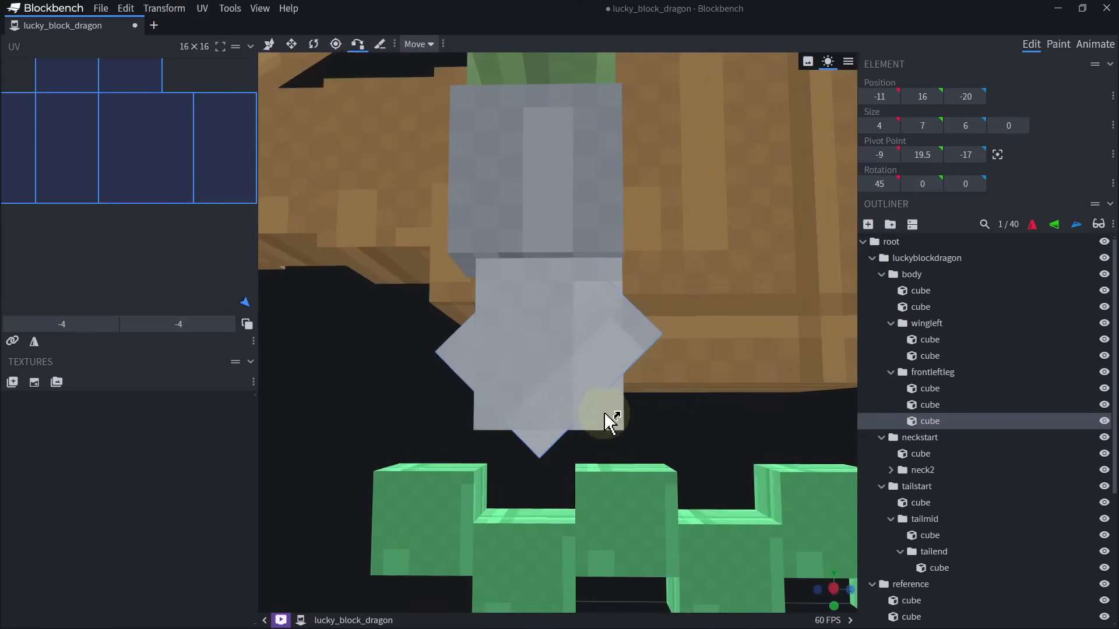
left_click(604, 411)
right_click_drag(699, 437, 673, 455)
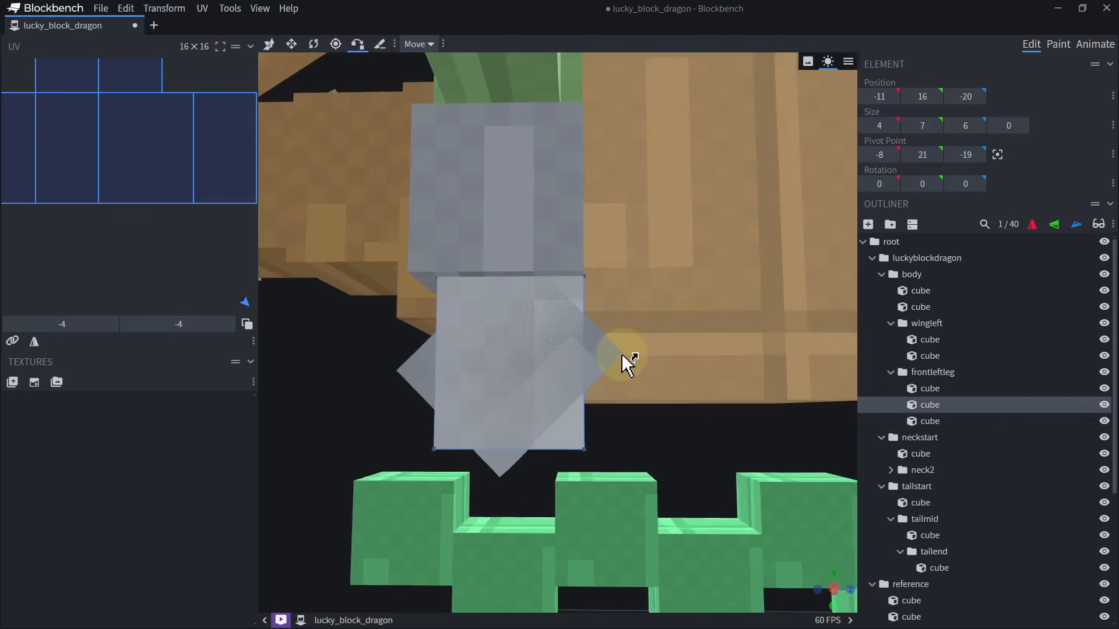
left_click(585, 450)
left_click_drag(670, 467, 639, 477)
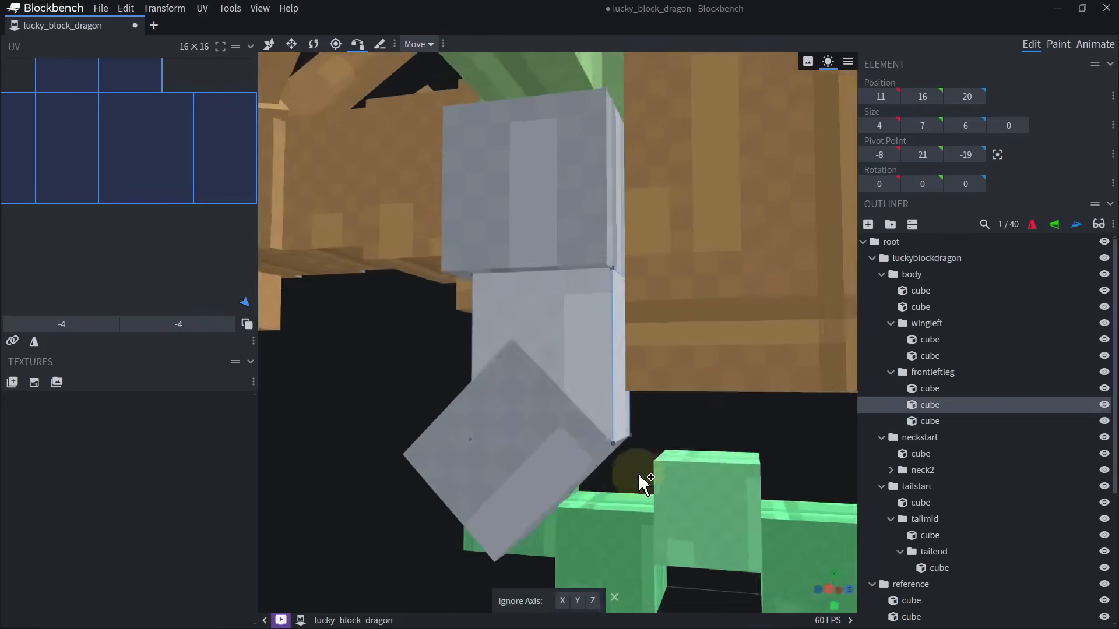
scroll(641, 483, "down", 10)
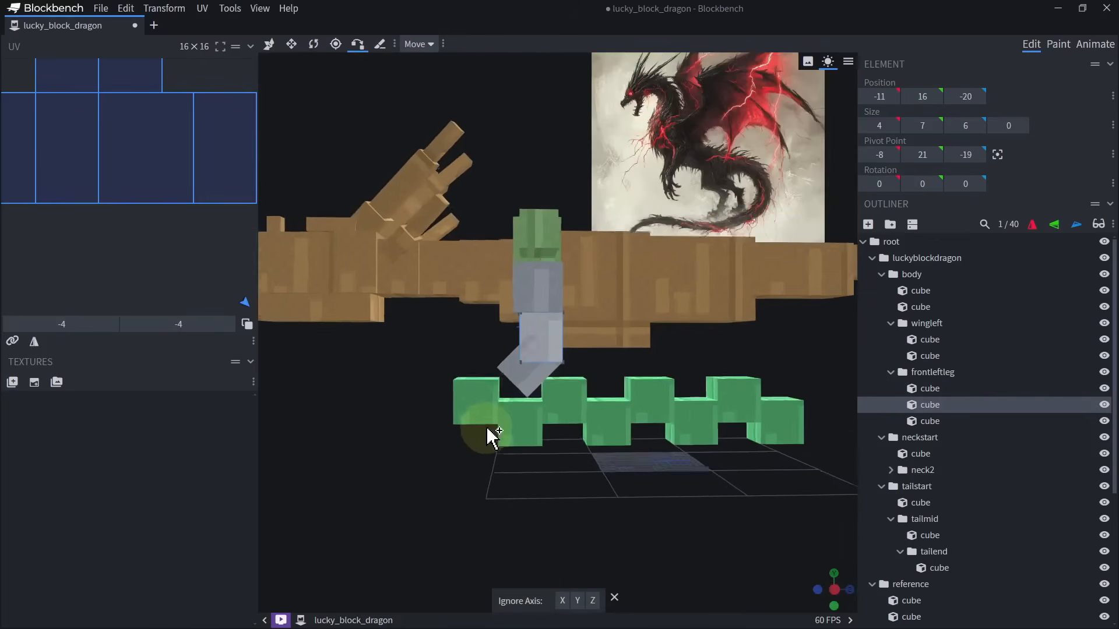
scroll(492, 436, "up", 3)
Duplicate the rotated cube and resize the copy into a 4 × 5 × 4 segment continuing from its lower end.
key("v")
left_click(519, 397)
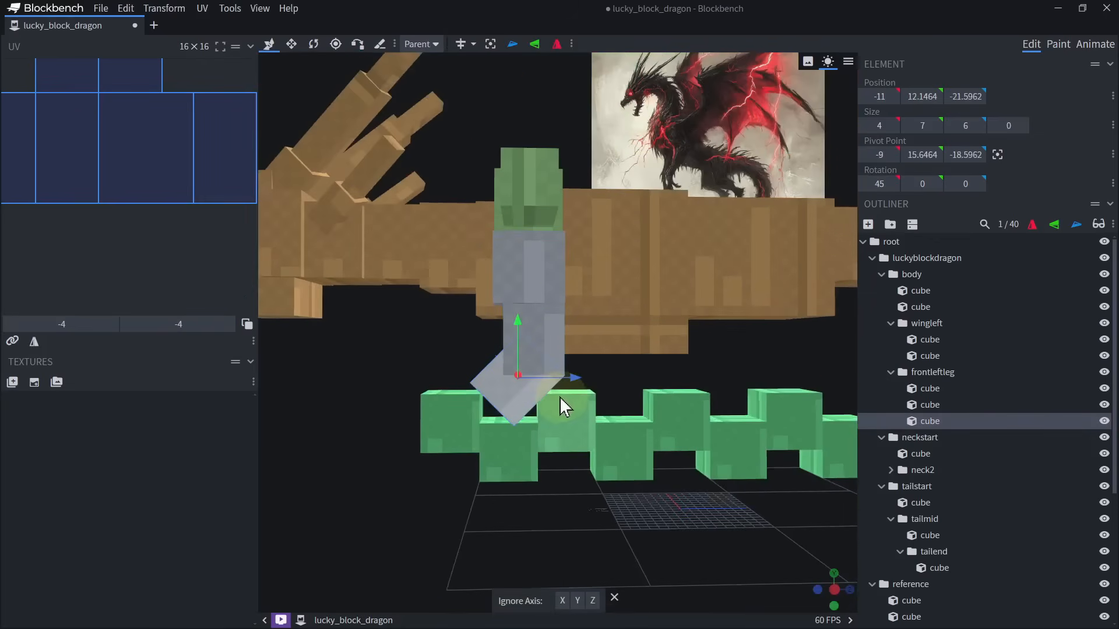
right_click_drag(561, 397, 567, 372)
key("ctrl+d")
key("s")
left_click_drag(487, 388, 453, 422)
left_click_drag(463, 333, 473, 355)
left_click_drag(554, 338, 510, 390)
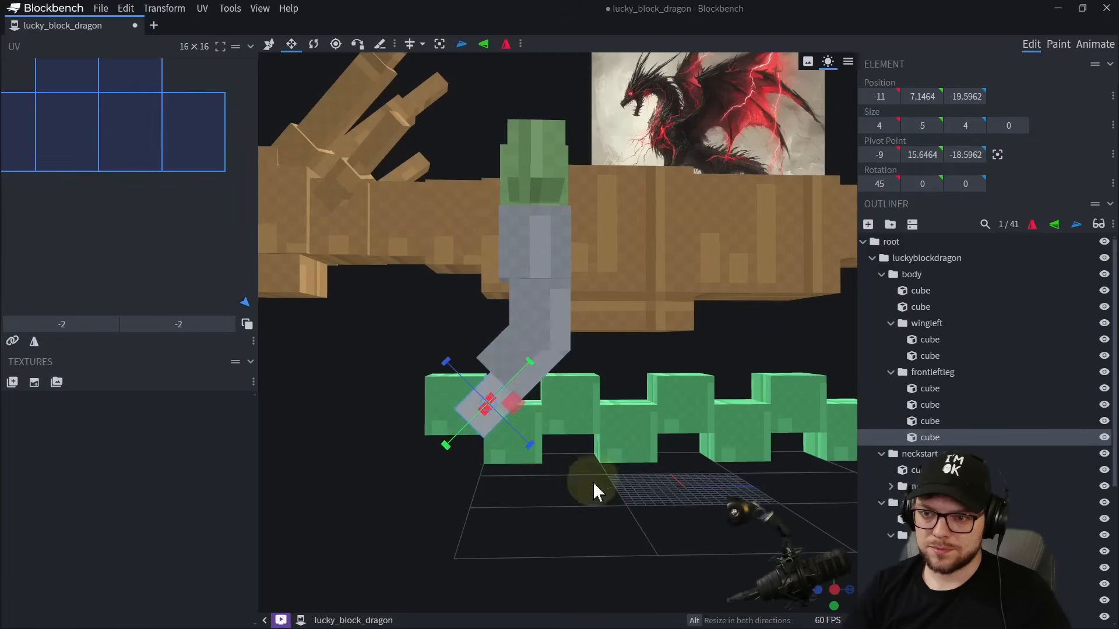
Narrow the two angled leg cubes, making the upper one 3.25 units wide and the lower one 2.75.
left_click_drag(593, 481, 447, 425)
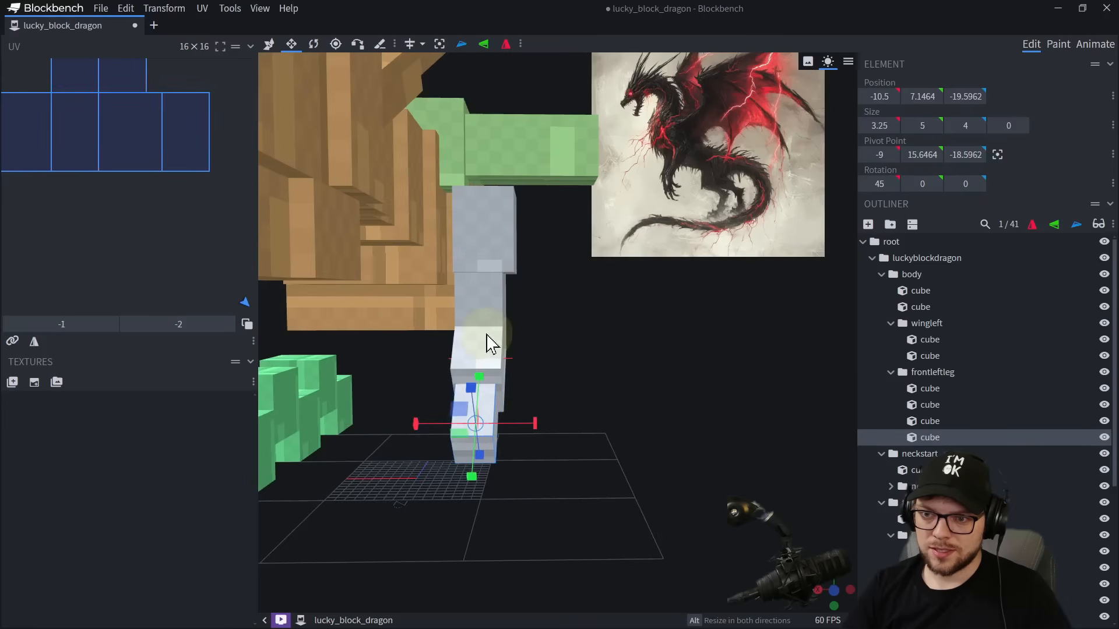
left_click(490, 343)
left_click_drag(535, 361, 534, 363)
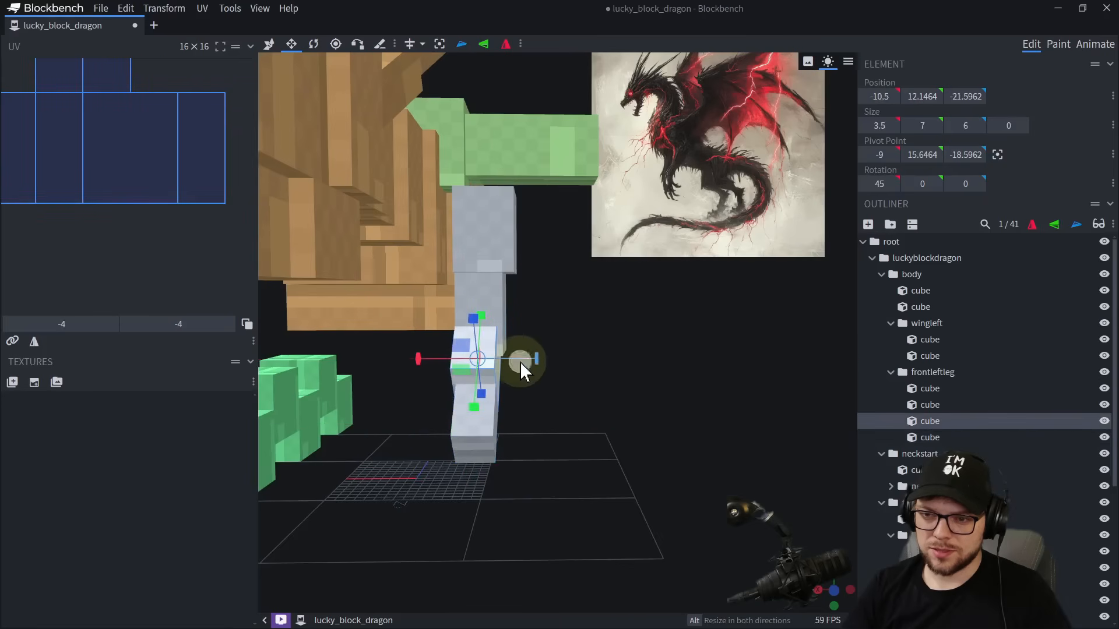
left_click(473, 415)
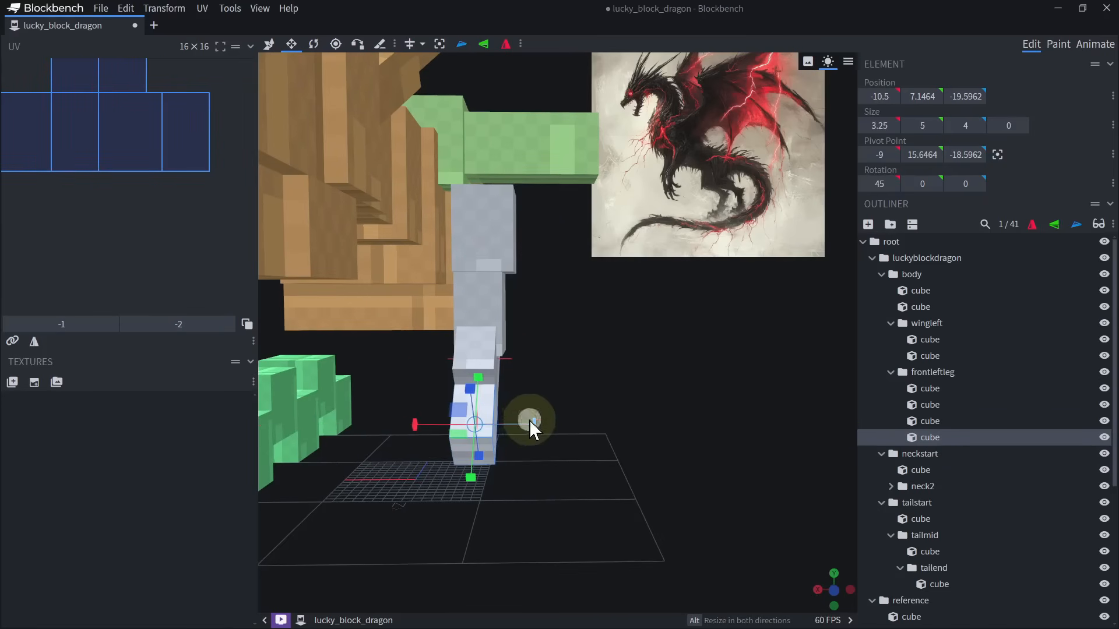
left_click_drag(529, 421, 520, 421, "alt")
Reduce the upper angled leg cube's depth to 5 units.
left_click_drag(606, 408, 565, 359)
key("ctrl+z")
scroll(583, 488, "up", 5)
key("ctrl+z")
left_click_drag(469, 322, 478, 328)
left_click(528, 225)
scroll(583, 335, "down", 5)
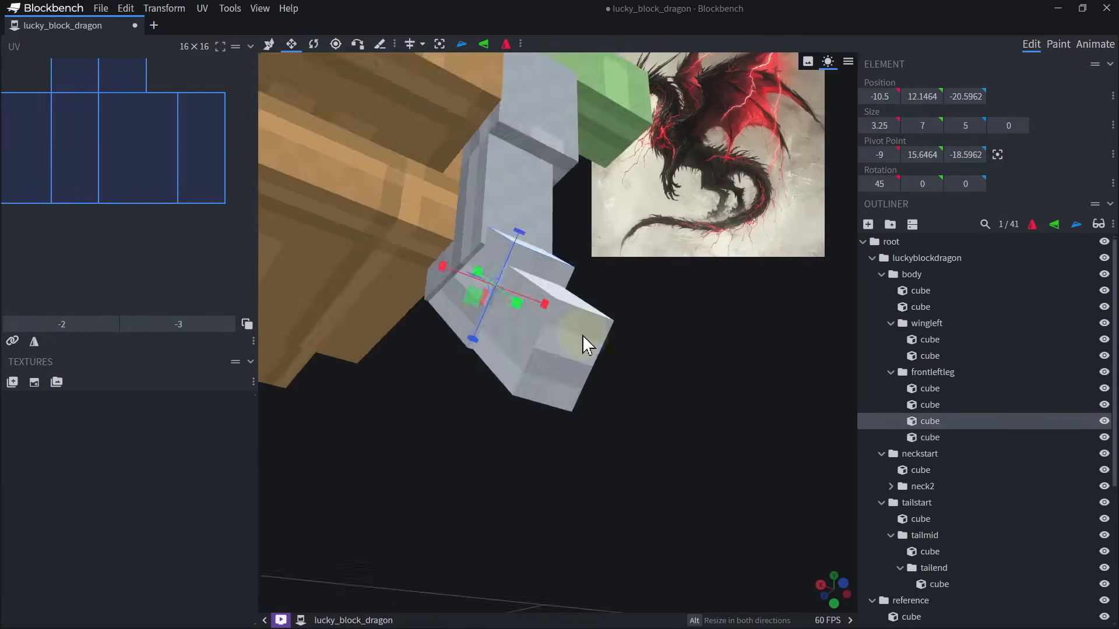
scroll(583, 337, "down", 5)
left_click_drag(583, 336, 455, 449)
scroll(456, 450, "up", 6)
right_click_drag(460, 455, 479, 383)
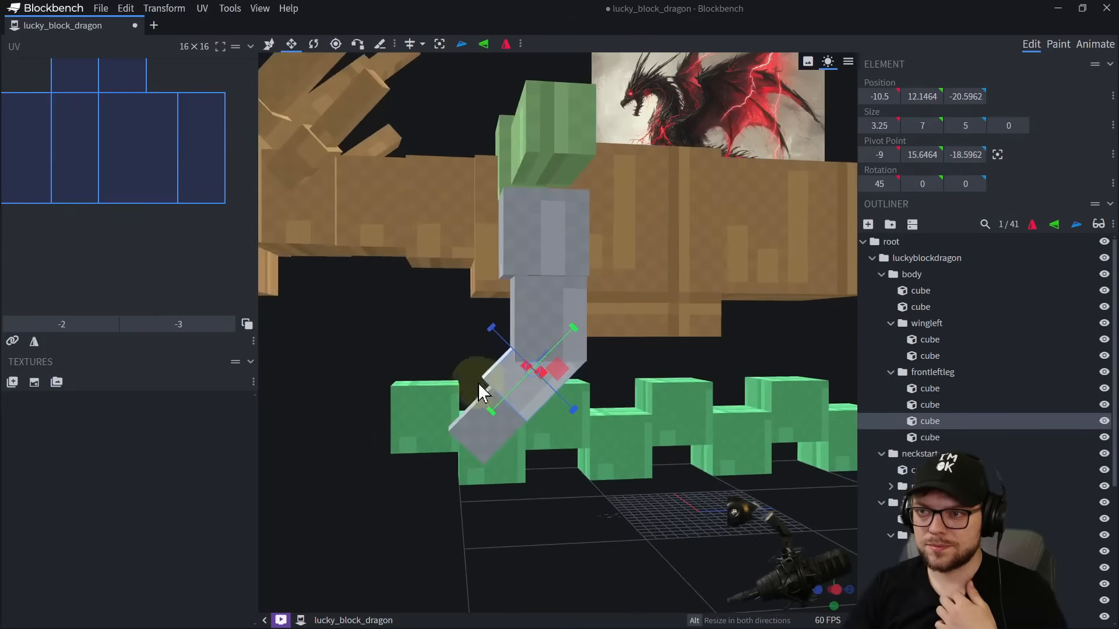
left_click_drag(460, 310, 464, 328)
scroll(519, 362, "down", 4)
Duplicate the lowest leg cube and reshape the copy into a hand segment at Y 1.1464, 6 units long and 3 deep.
left_click(505, 382)
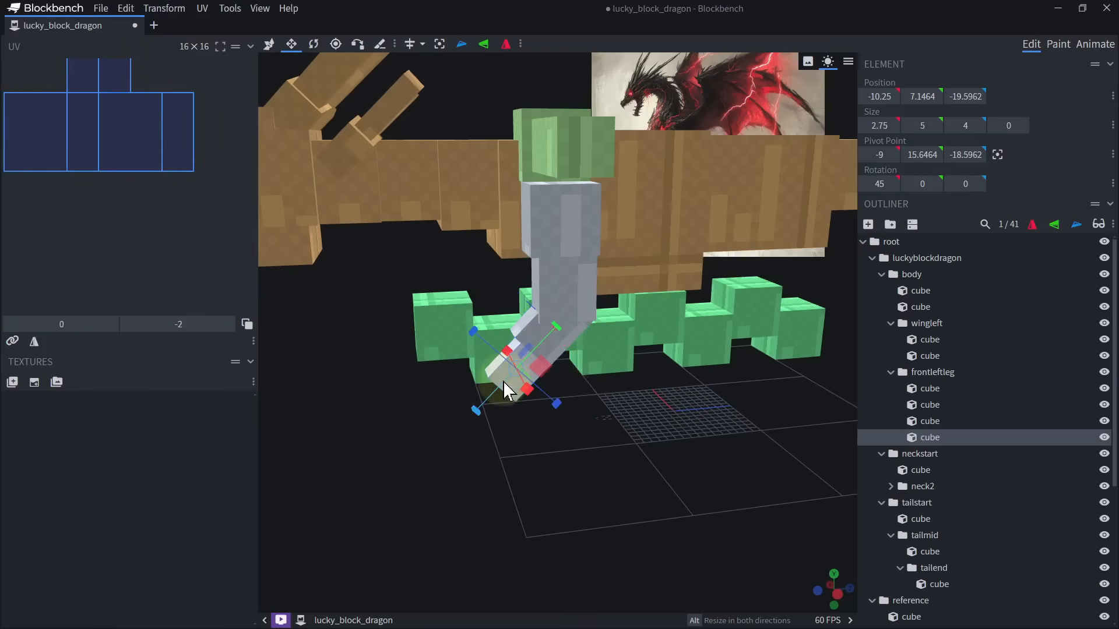
key("ctrl+d")
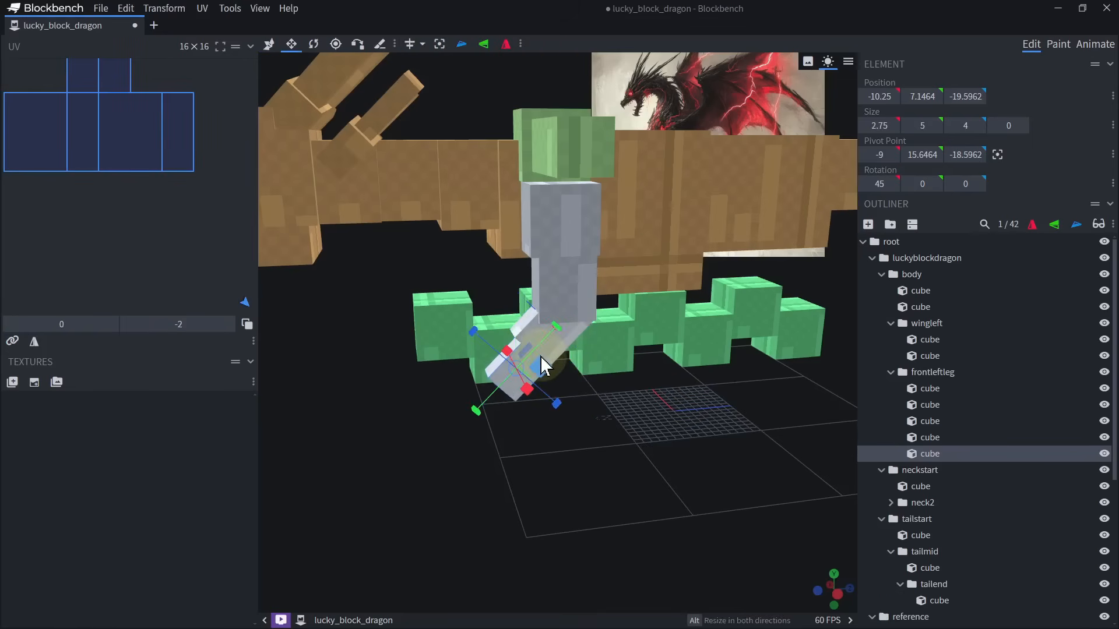
left_click_drag(542, 366, 467, 425)
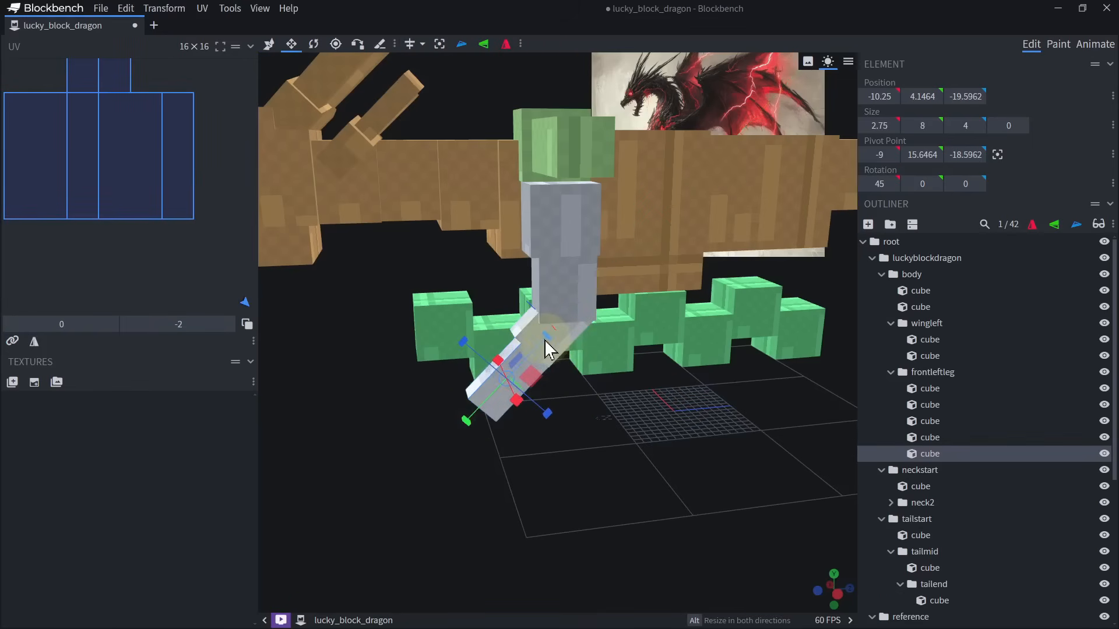
left_click_drag(546, 340, 522, 381)
left_click_drag(600, 441, 376, 453)
scroll(596, 449, "up", 5)
left_click_drag(437, 443, 594, 463)
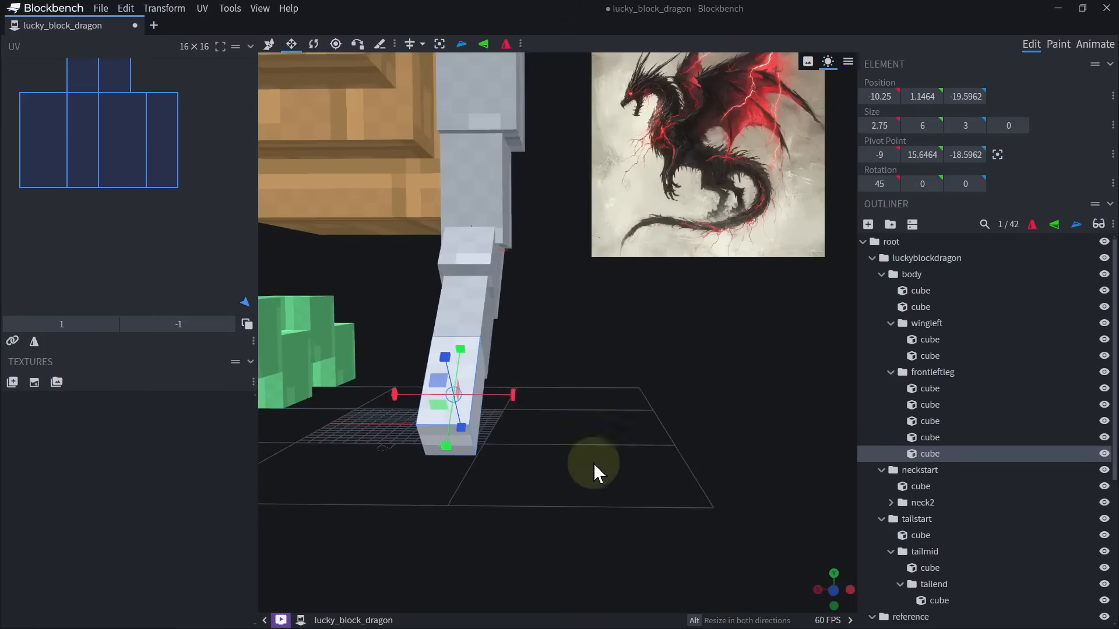
Widen the hand cube to 4.75 units and shorten its length to 4 units.
left_click_drag(515, 397, 530, 394)
left_click_drag(416, 397, 401, 398)
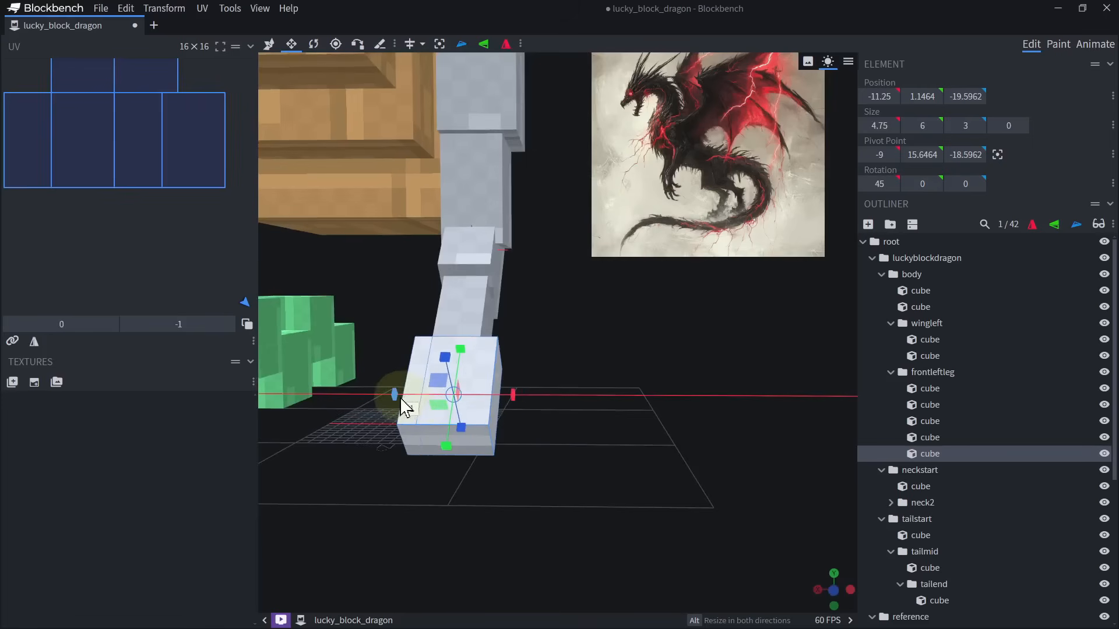
left_click_drag(448, 444, 463, 428)
left_click_drag(560, 421, 679, 437)
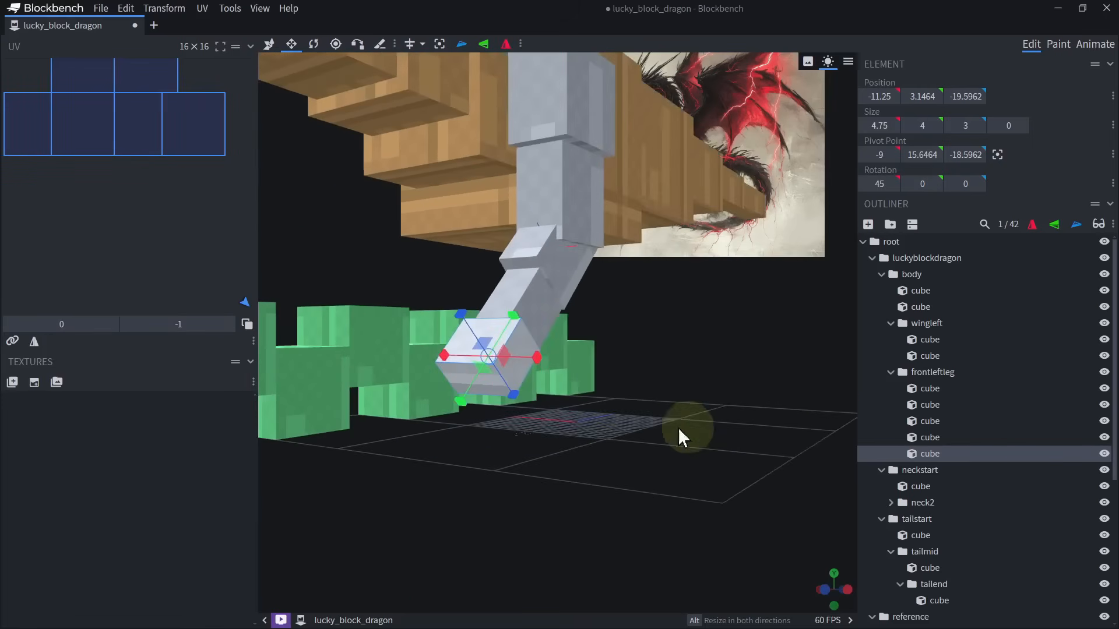
Create a group named hand inside frontleftleg and put the hand cube into it.
left_click(890, 224)
type("hand")
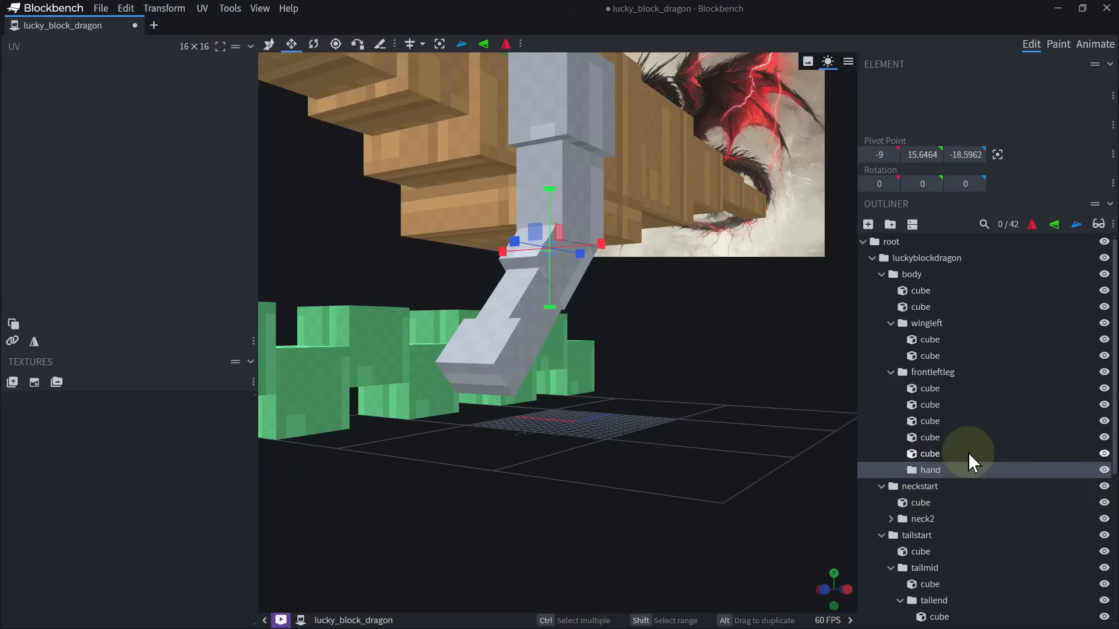
left_click(968, 453)
left_click(926, 475)
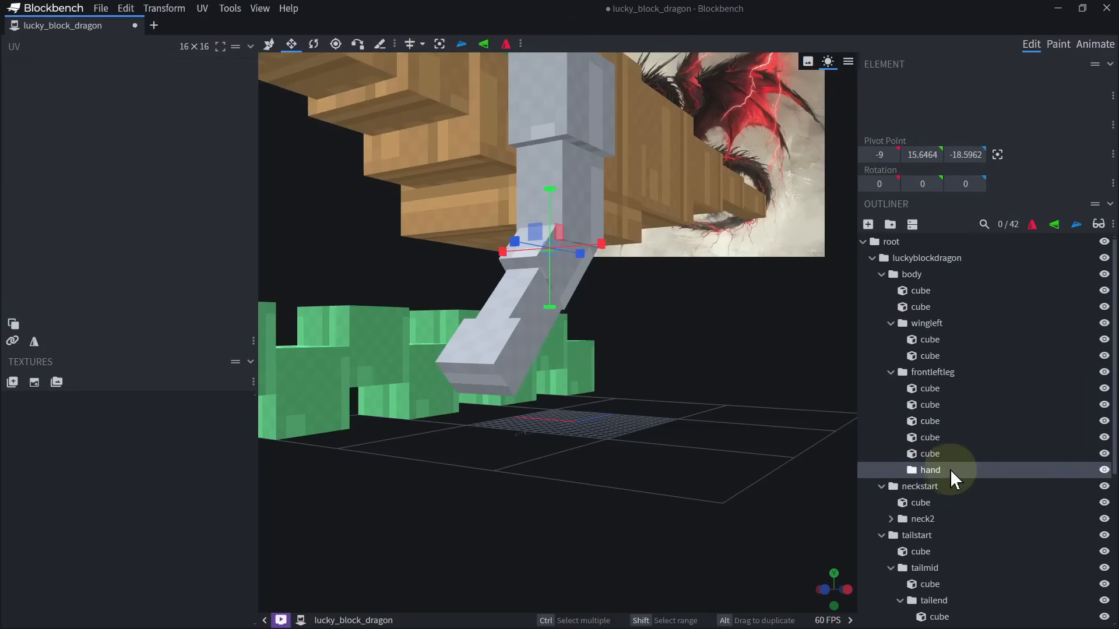
left_click_drag(732, 340, 568, 344)
left_click_drag(954, 455, 936, 466)
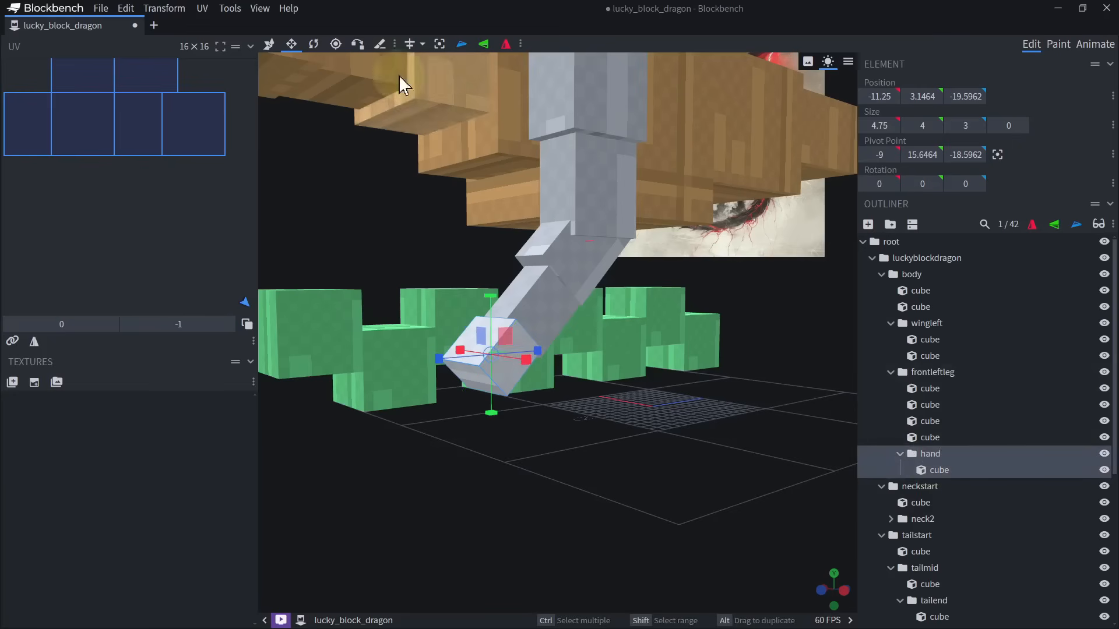
Center the hand group's pivot on its cube, then shift it to the wrist's upper edge at Y 10.1183, Z -24.9173.
left_click(441, 45)
left_click_drag(716, 445, 683, 452)
scroll(683, 452, "up", 4)
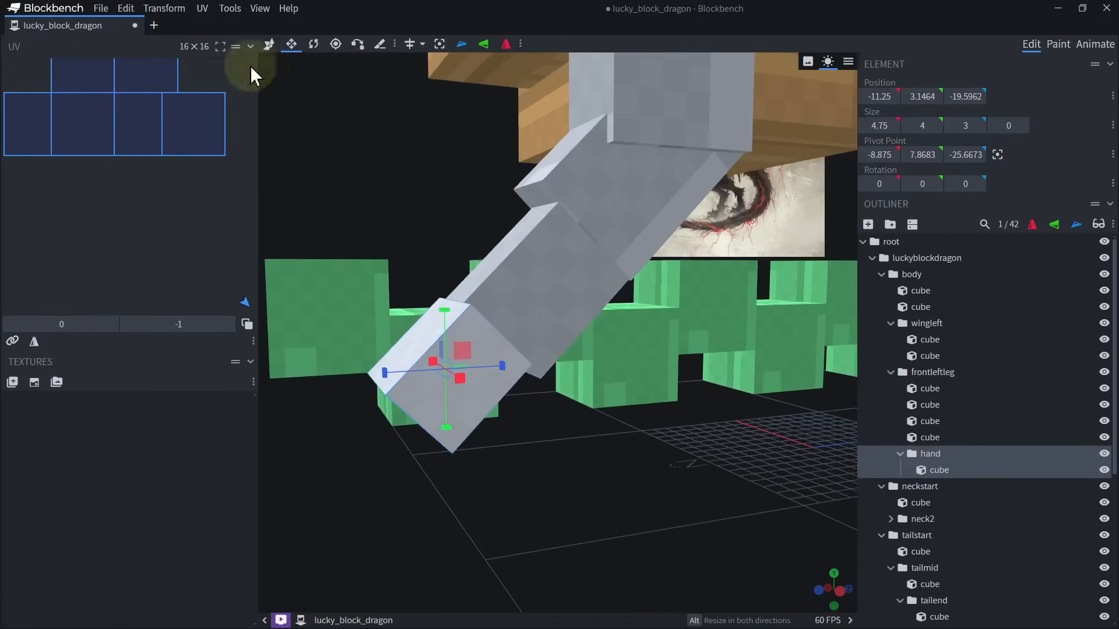
left_click(338, 45)
left_click_drag(485, 371, 501, 349)
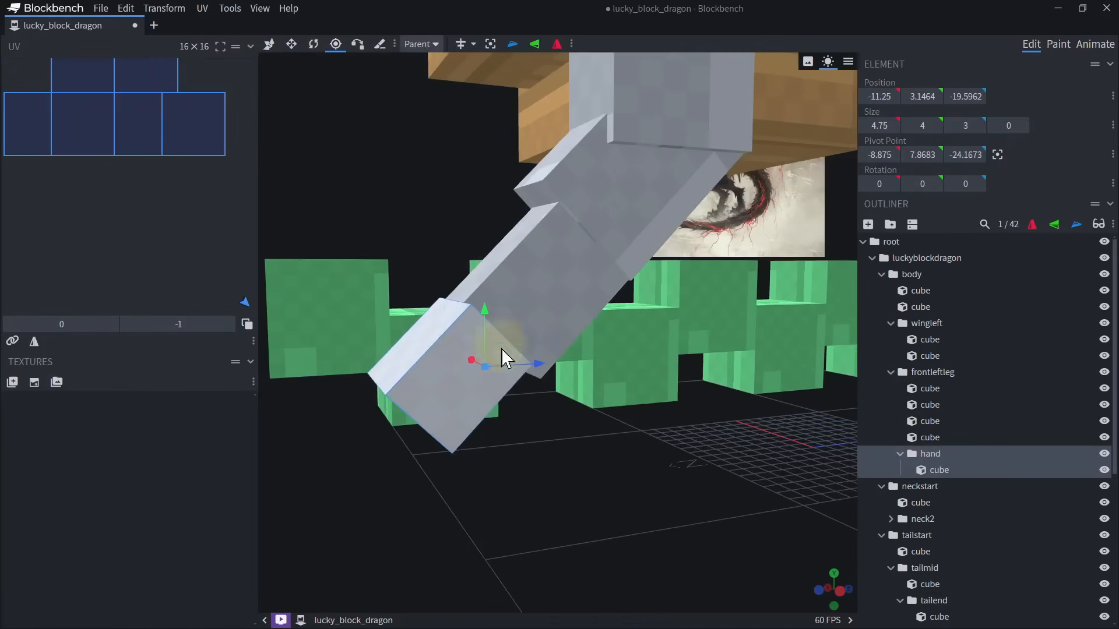
left_click_drag(494, 283, 495, 245)
left_click_drag(530, 304, 511, 308)
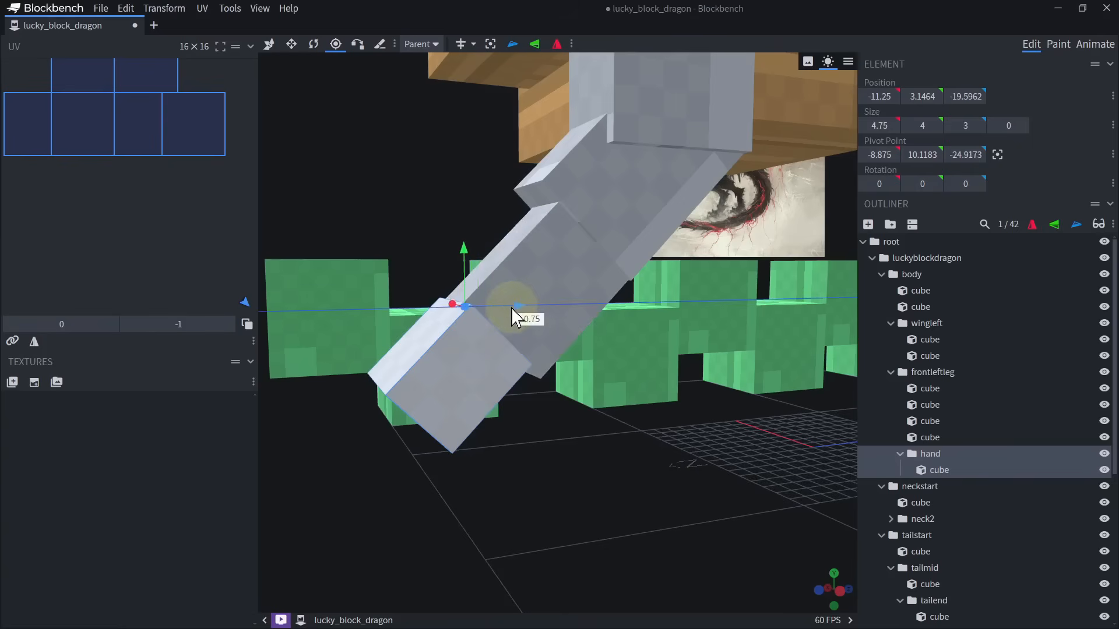
Duplicate the hand cube, center the copy's pivot on it and set its X rotation to 0.
left_click_drag(664, 484, 644, 477)
left_click_drag(542, 319, 542, 400)
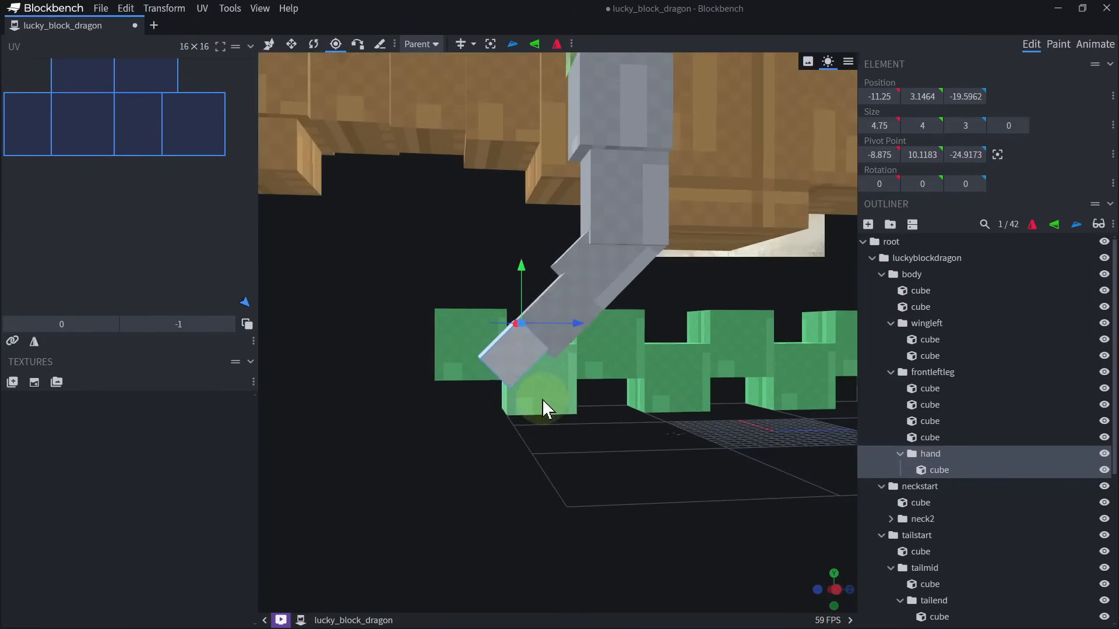
right_click_drag(530, 437, 560, 390)
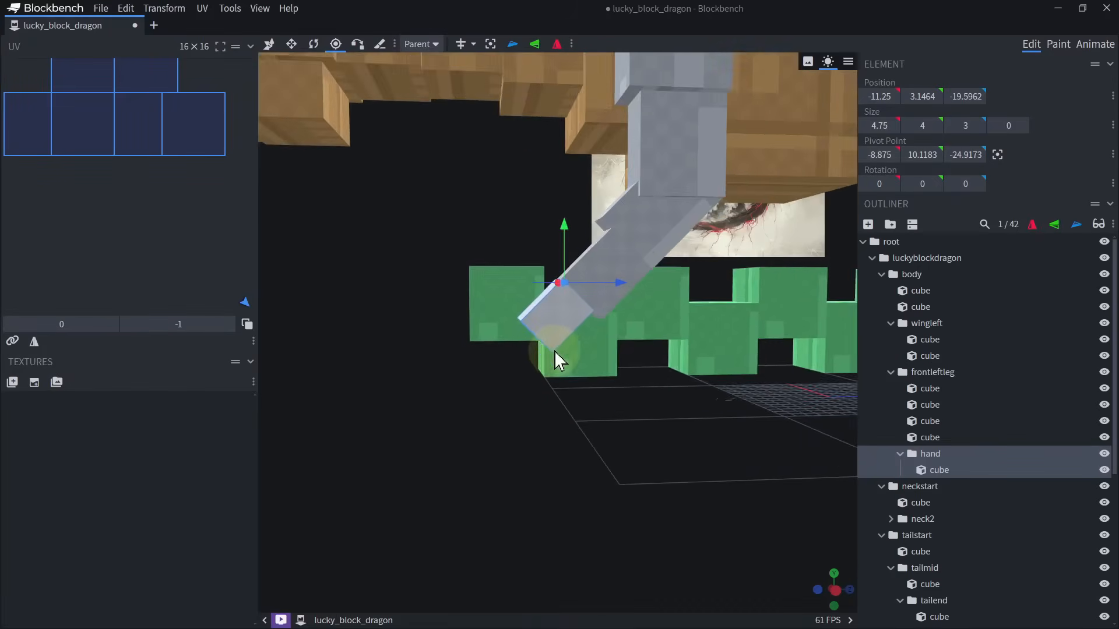
scroll(552, 344, "up", 2)
left_click(548, 327)
left_click_drag(583, 438, 615, 434)
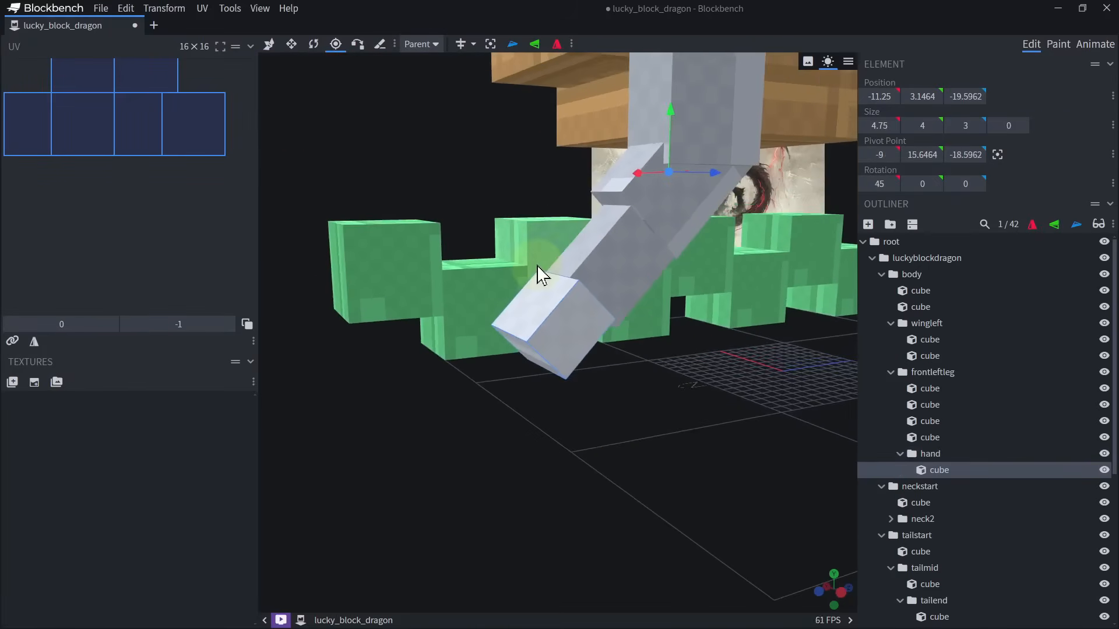
key("ctrl+d")
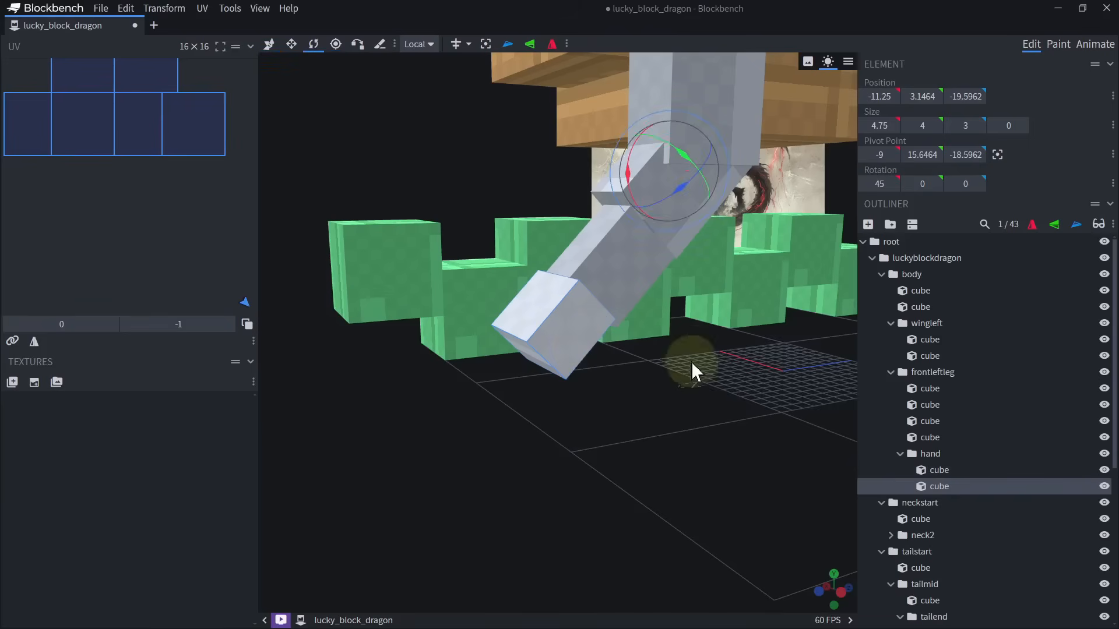
left_click_drag(691, 361, 666, 359)
left_click(485, 45)
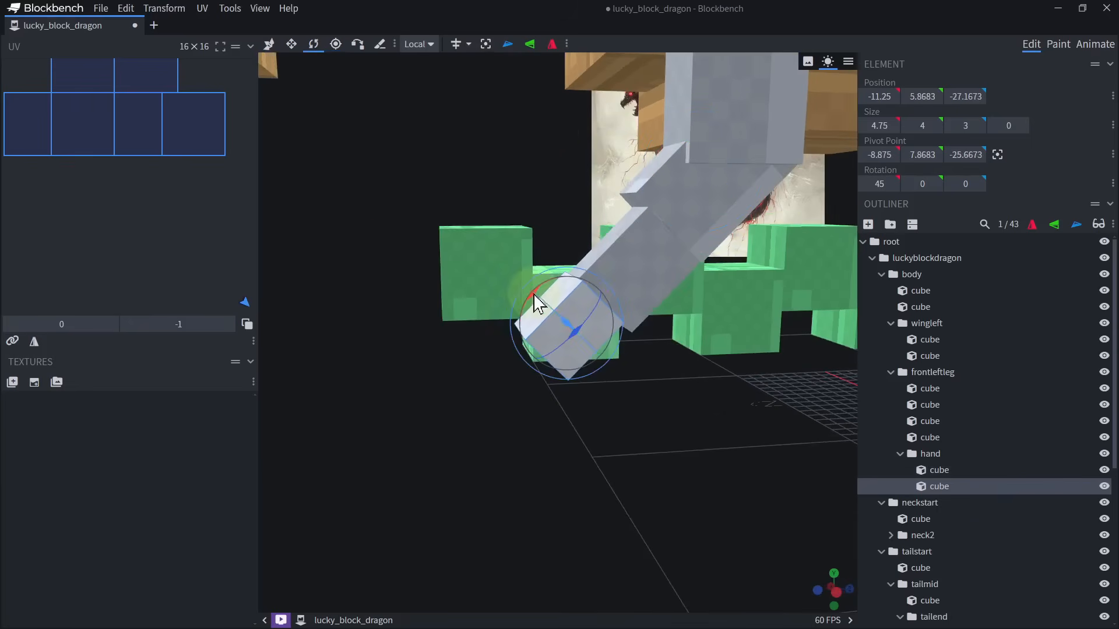
left_click_drag(547, 296, 539, 322)
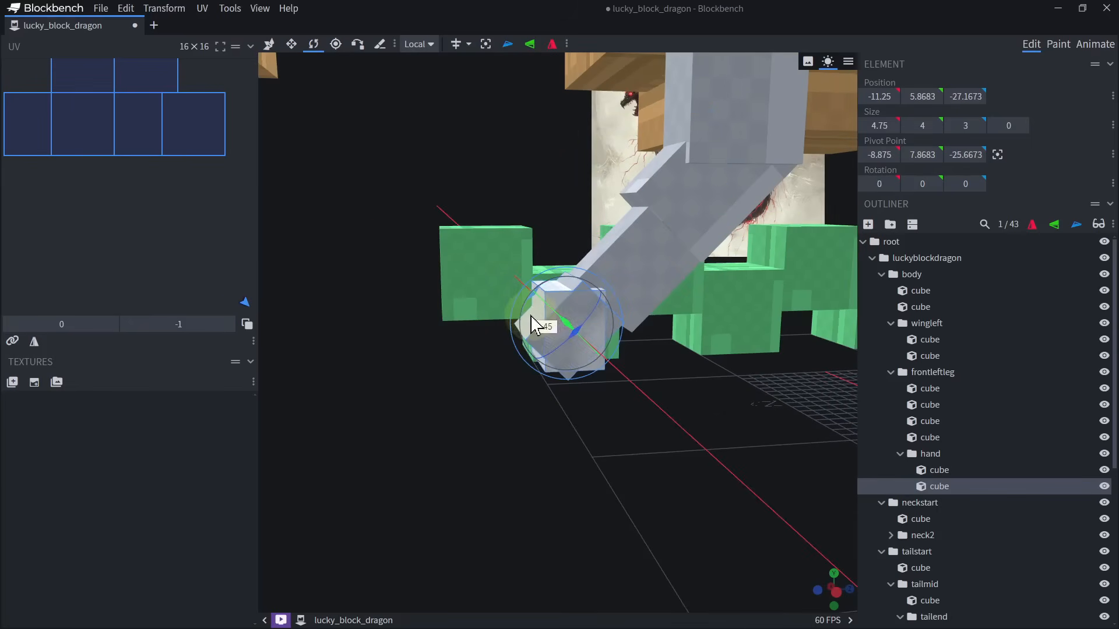
right_click_drag(551, 337, 531, 317)
Vertex-snap the unrotated copy to the hand cube's lower front corner, at Y 3.5147, Z -28.1421.
left_click(358, 45)
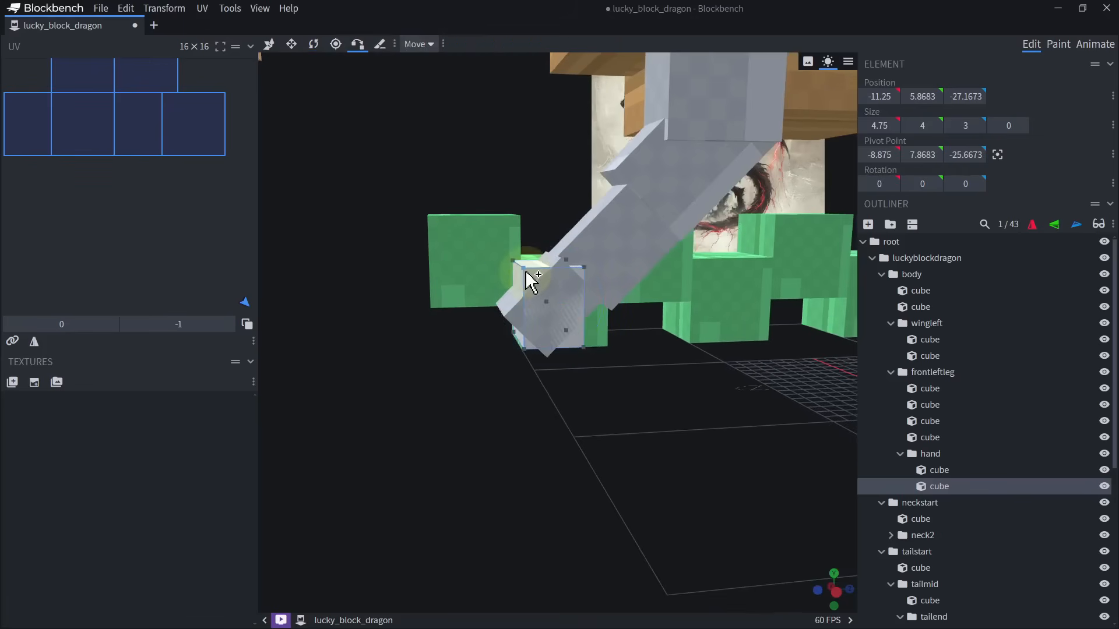
left_click(511, 312)
left_click(509, 316)
right_click_drag(528, 348, 530, 336)
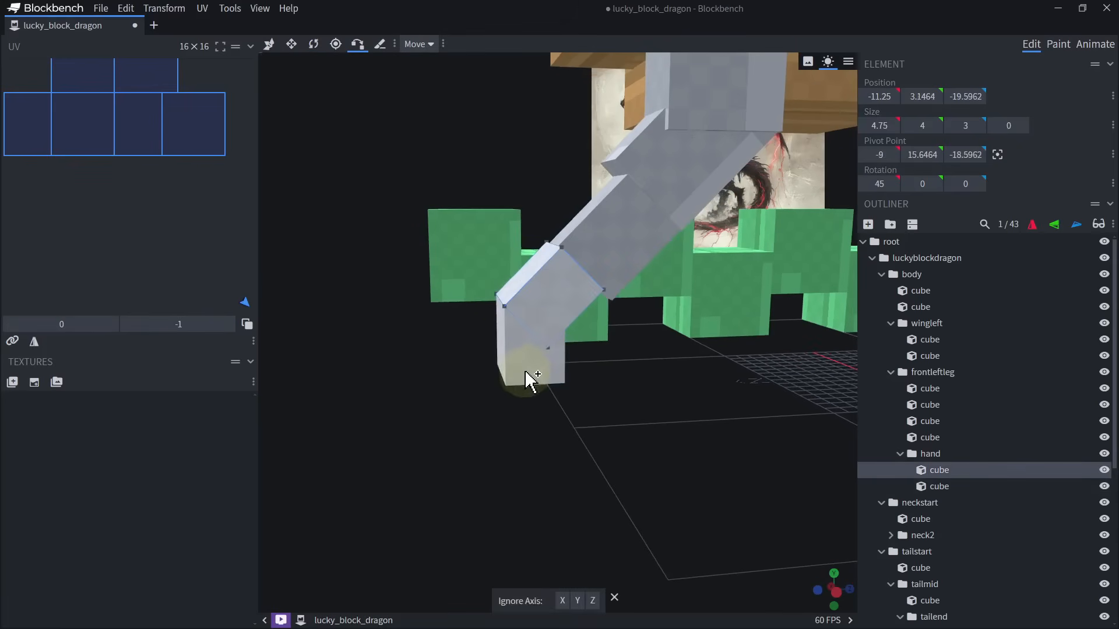
key("v")
left_click(516, 361)
Narrow the snapped cube to a finger 1.75 units wide at the hand's outer edge.
left_click_drag(544, 446, 626, 435)
key("s")
scroll(626, 434, "up", 4)
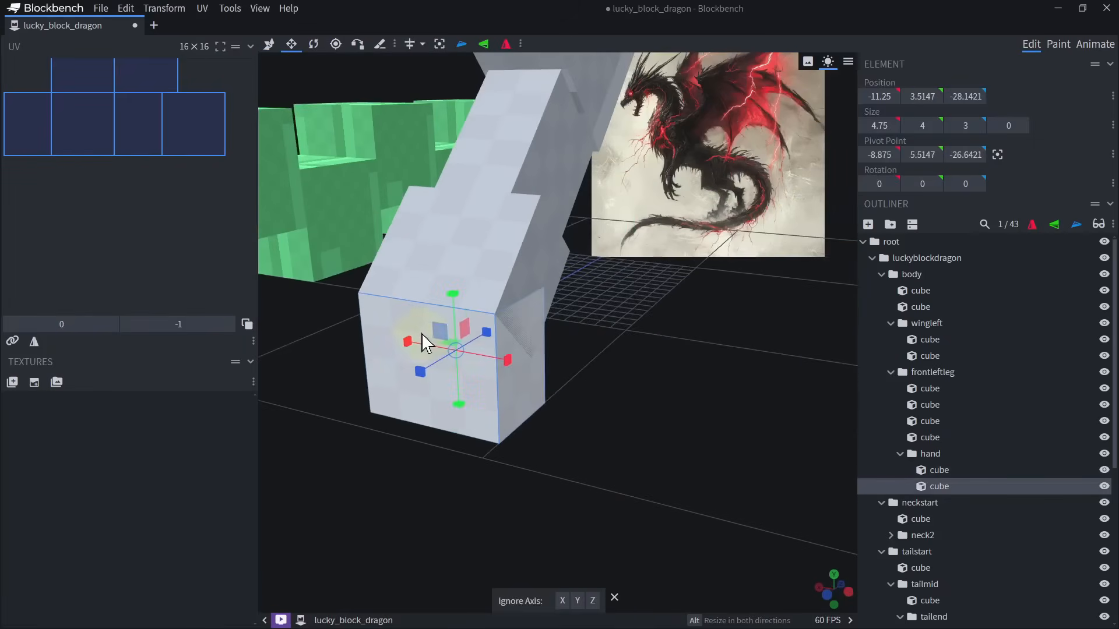
scroll(435, 345, "down", 2)
left_click_drag(435, 353, 502, 364)
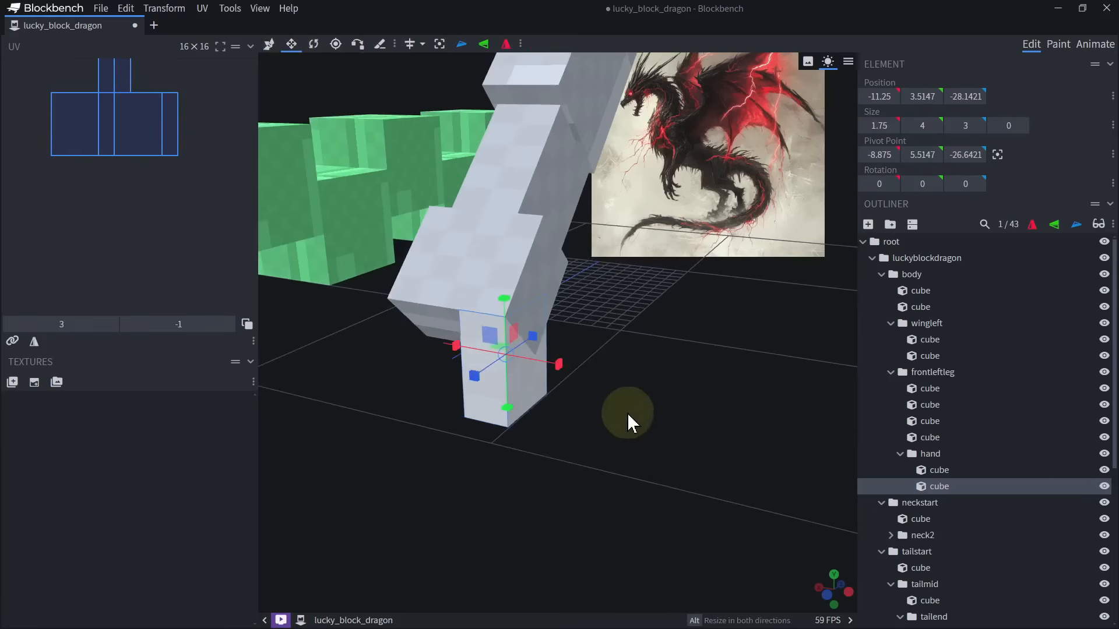
left_click_drag(628, 413, 644, 407)
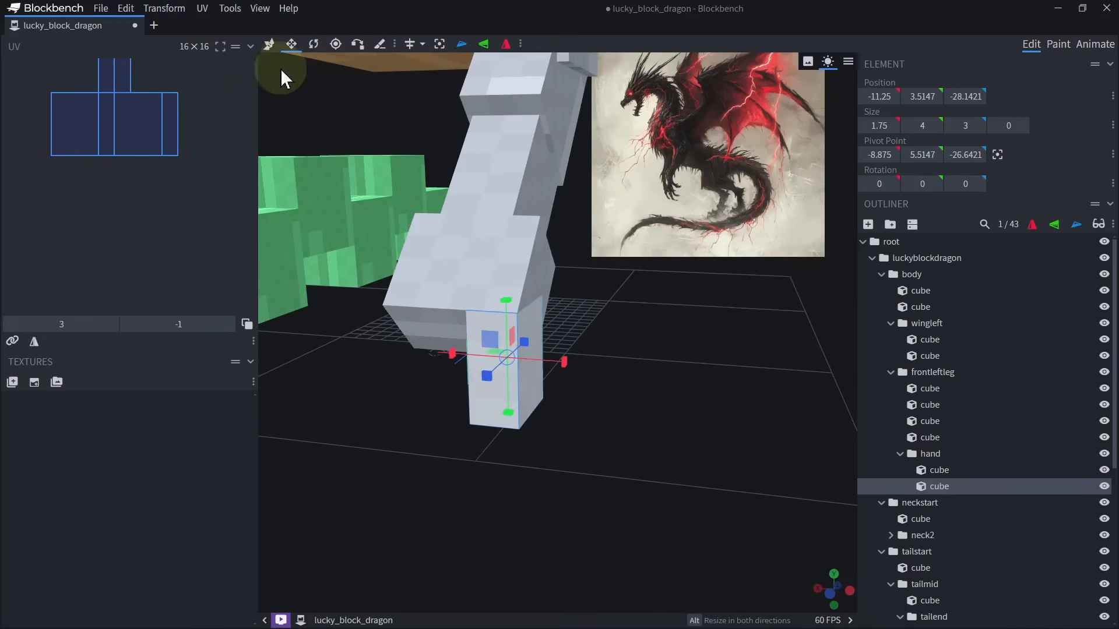
Center the finger cube's pivot point on the cube.
left_click(270, 45)
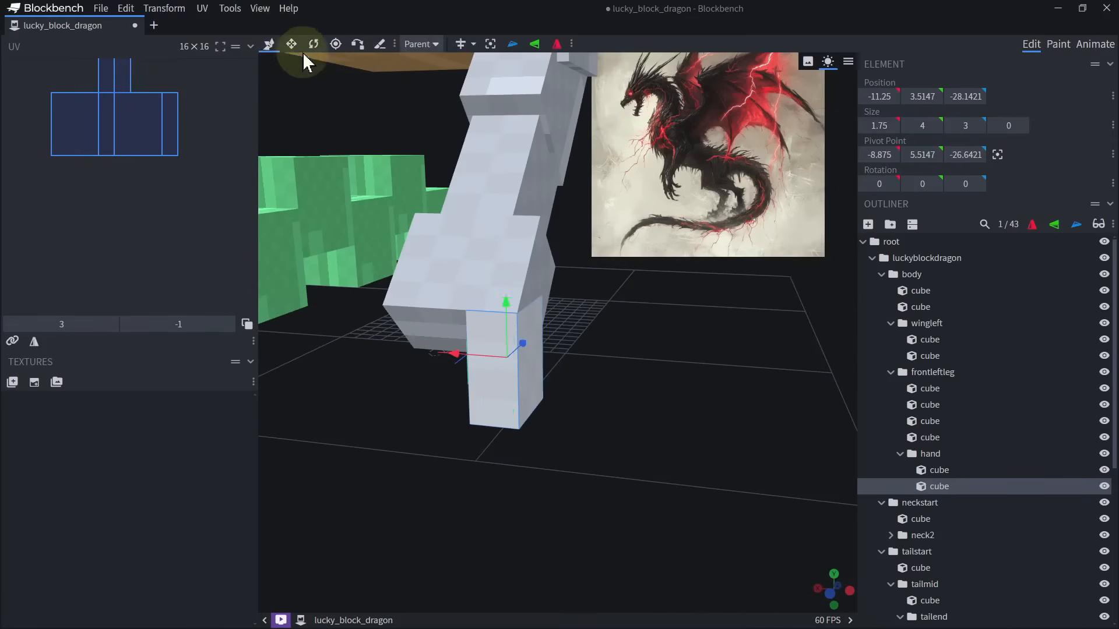
left_click(295, 47)
left_click(314, 46)
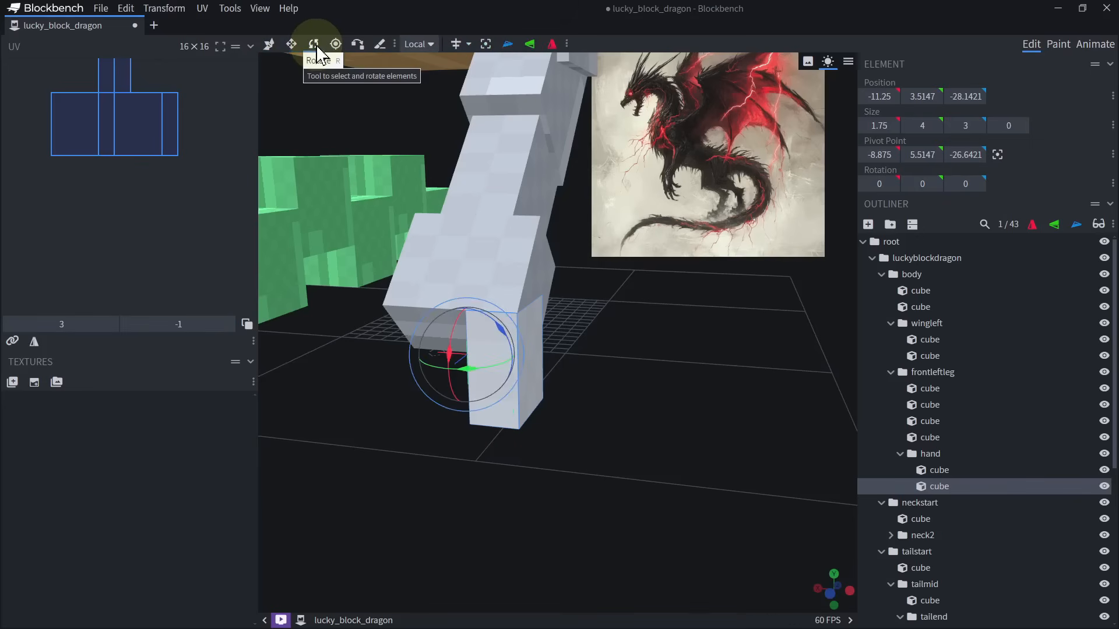
left_click_drag(535, 370, 607, 393)
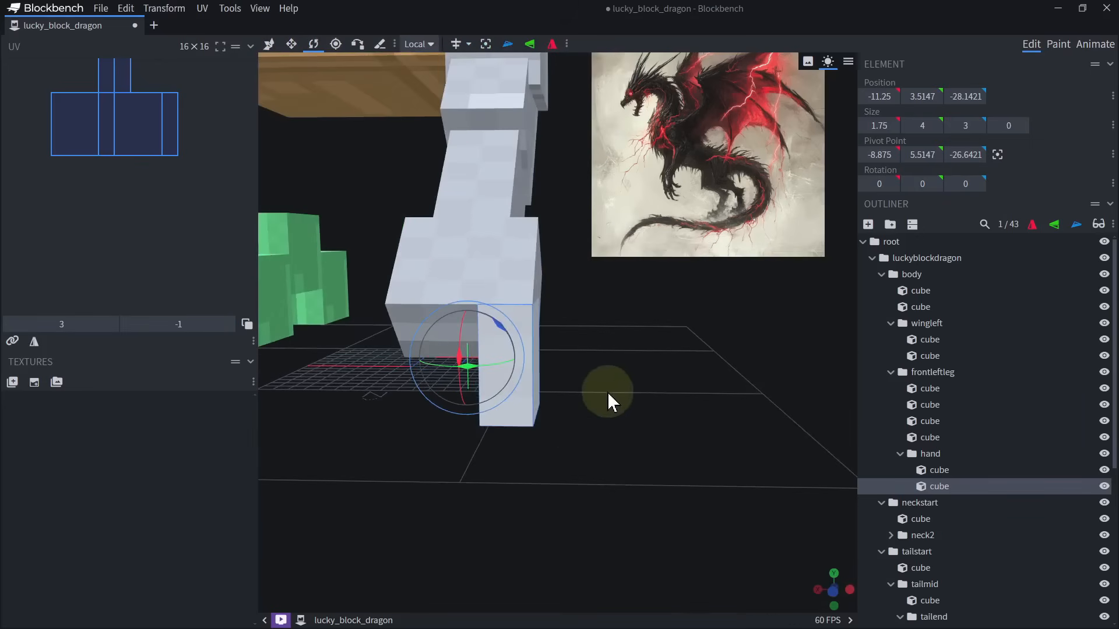
left_click(335, 46)
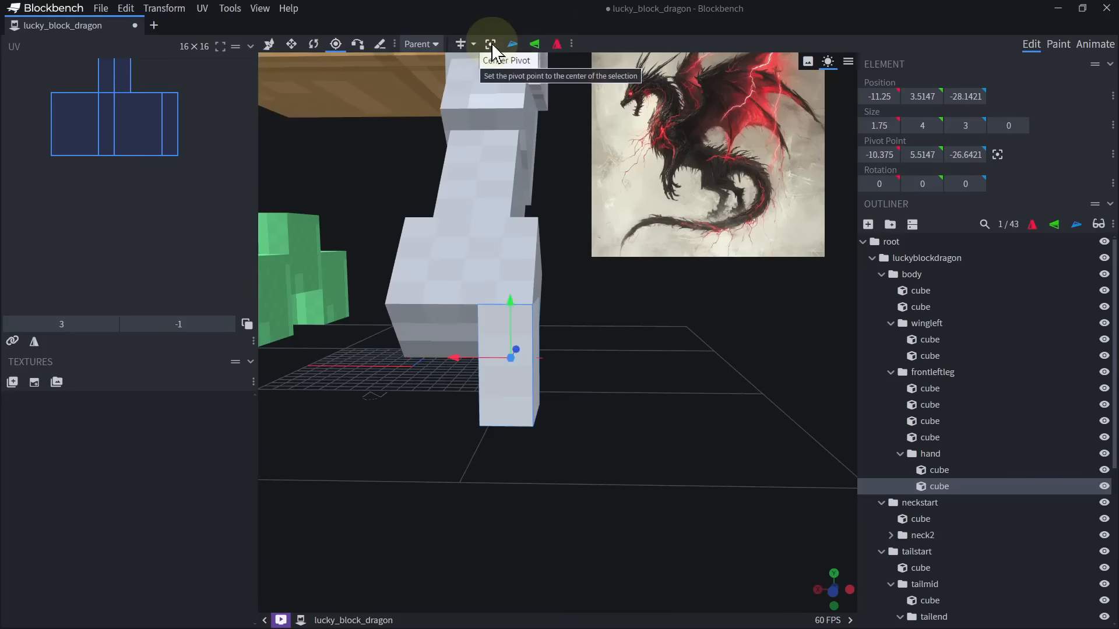
left_click(270, 46)
Lengthen the finger cube downward to 6 units.
right_click_drag(637, 385, 601, 297)
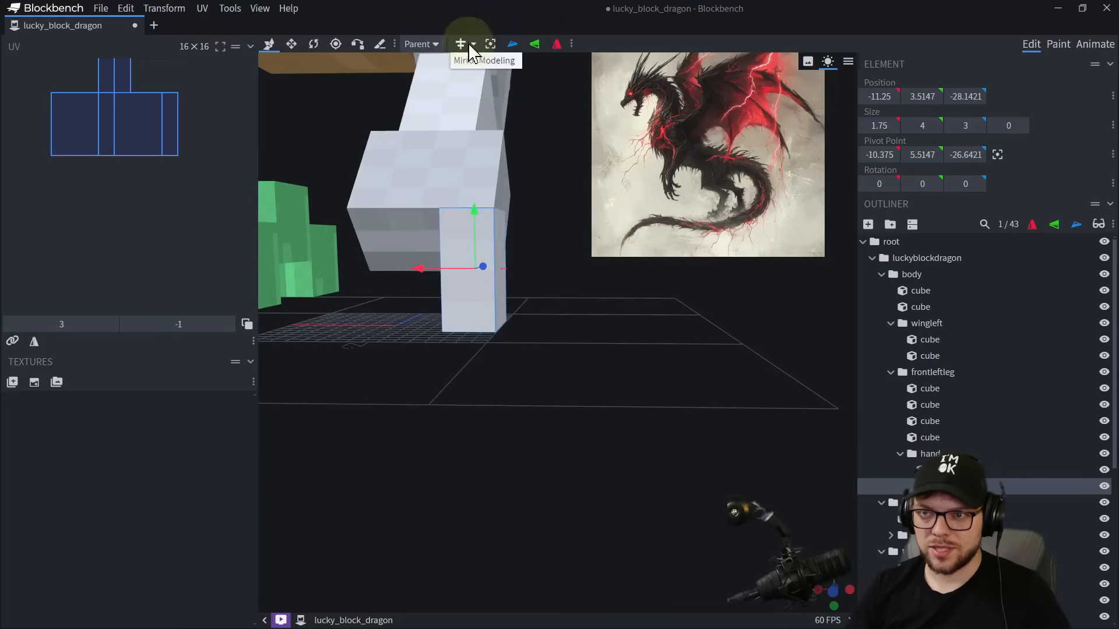
left_click_drag(608, 295, 603, 312)
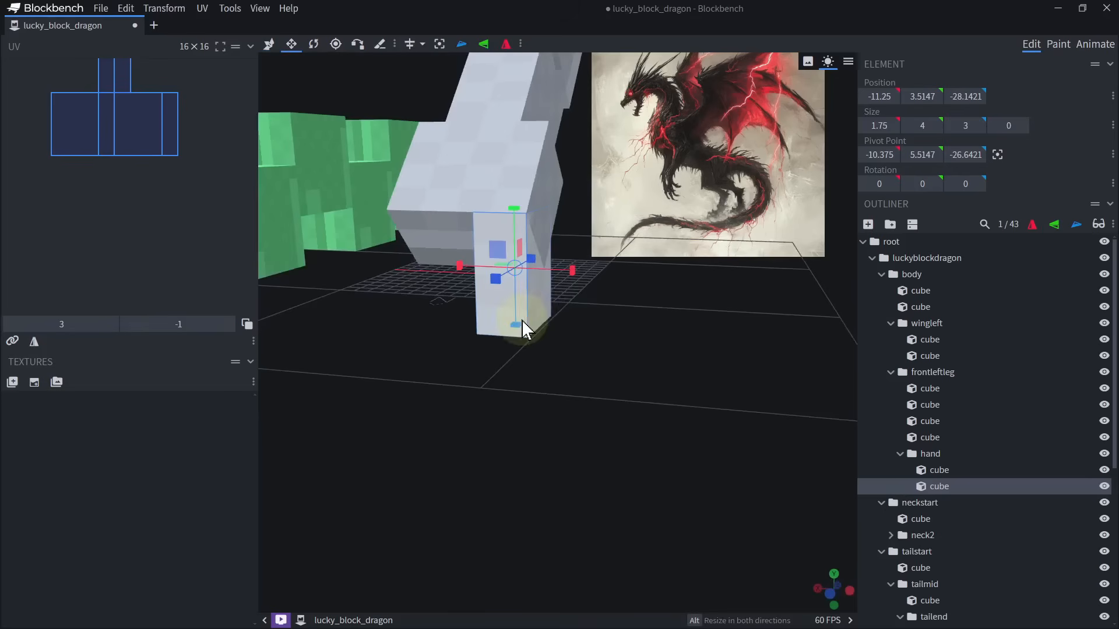
left_click_drag(515, 324, 533, 378)
left_click_drag(670, 425, 692, 420)
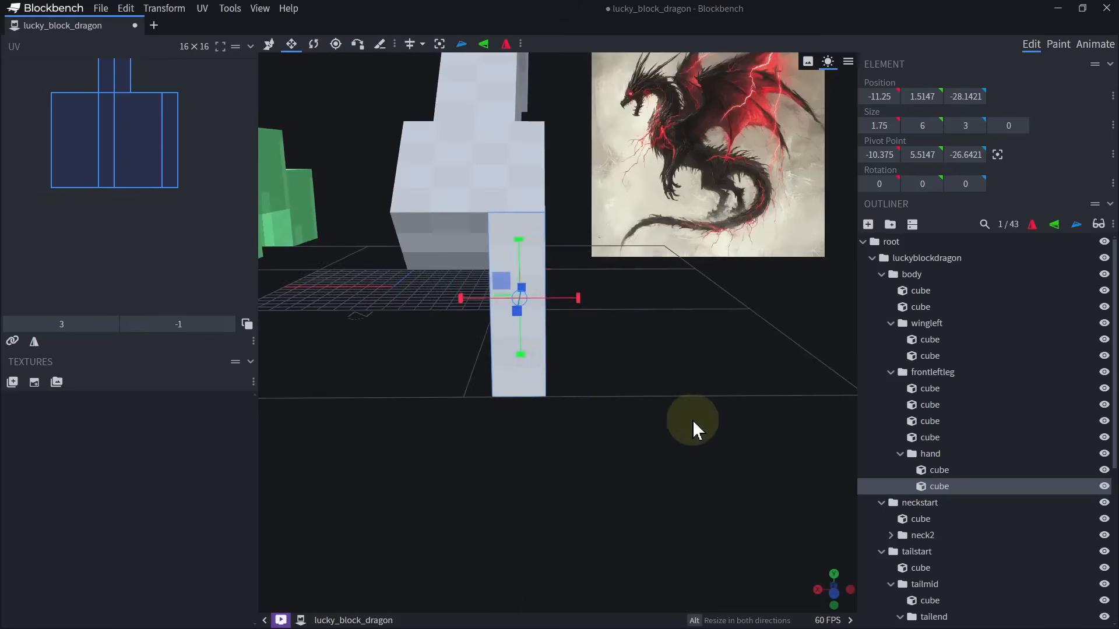
Duplicate the finger twice and spread the three across the hand, the outer one at X -11.75 and the middle one 7 units long.
key("ctrl+d")
key("v")
left_click_drag(481, 303, 427, 300)
key("ctrl+d")
left_click(444, 272, "shift")
left_click(506, 279, "shift")
left_click_drag(662, 386, 579, 402)
left_click(494, 345)
Reduce the fingers' depth to 2 units, keeping their front faces at Z -28.1421.
scroll(579, 402, "up", 5)
left_click(549, 352, "shift")
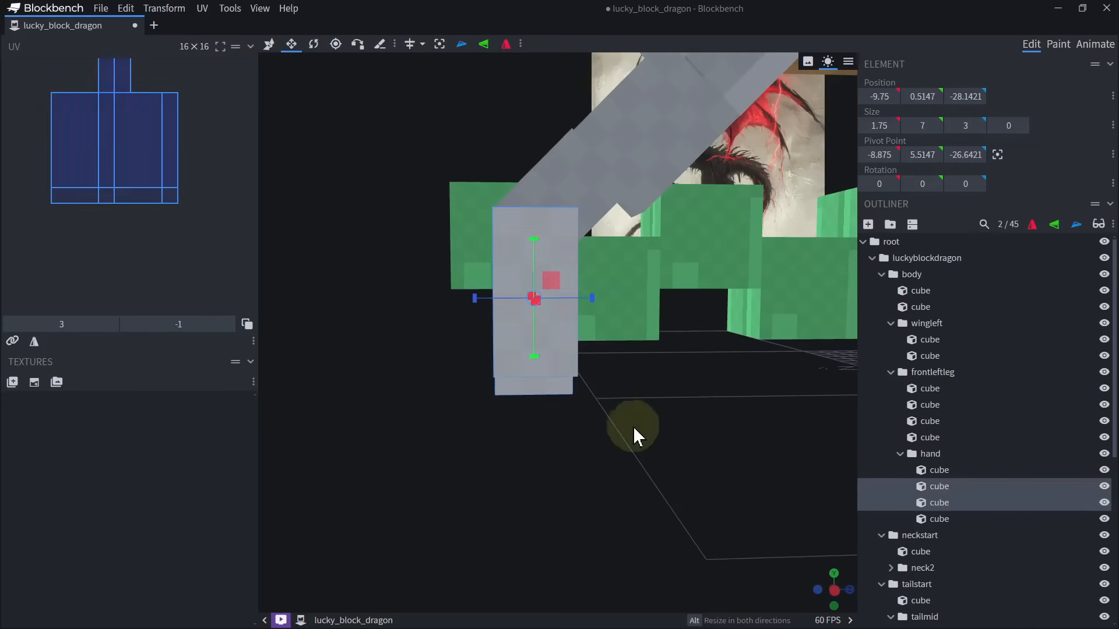
left_click_drag(632, 426, 746, 442)
left_click(419, 360, "shift")
left_click_drag(498, 301, 528, 370)
left_click(528, 371)
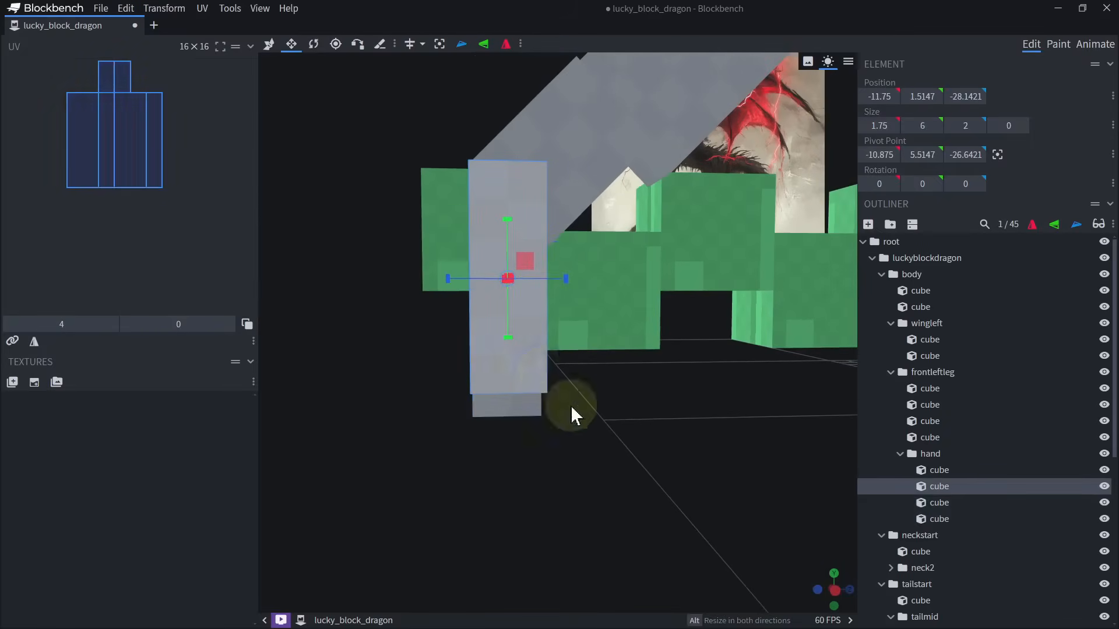
left_click_drag(572, 404, 739, 413)
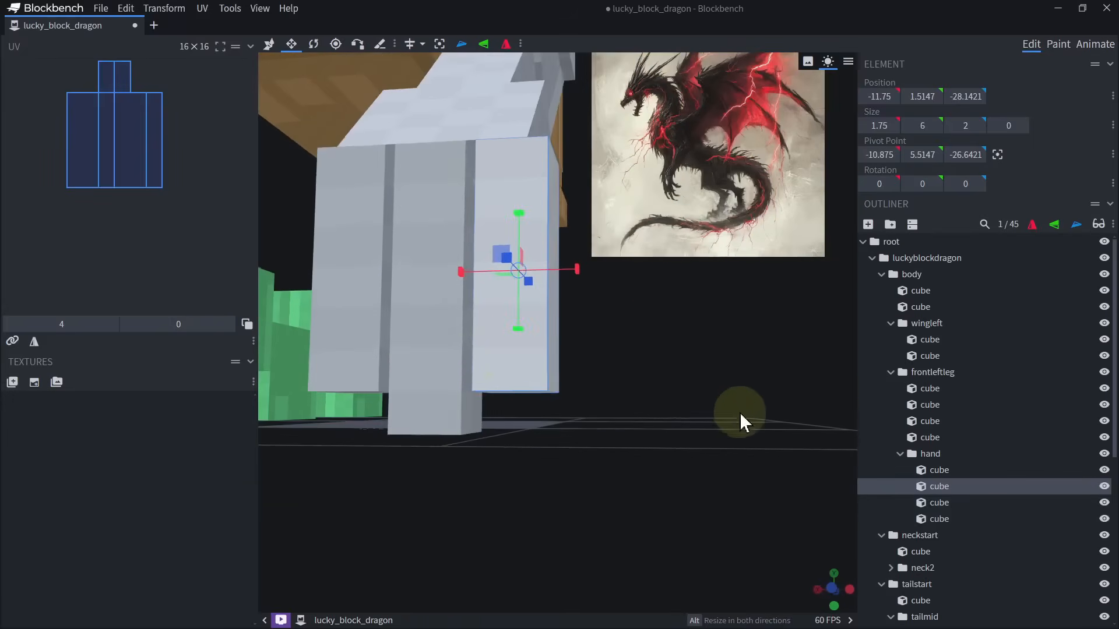
Delete the middle and inner fingers, leaving only the outer finger.
left_click(434, 345)
key("Delete")
left_click(372, 341)
key("Delete")
Duplicate the outer finger and shape the copy into a 2-unit-long fingertip directly below it at Y -0.4853.
left_click(504, 345)
left_click_drag(679, 380, 540, 352)
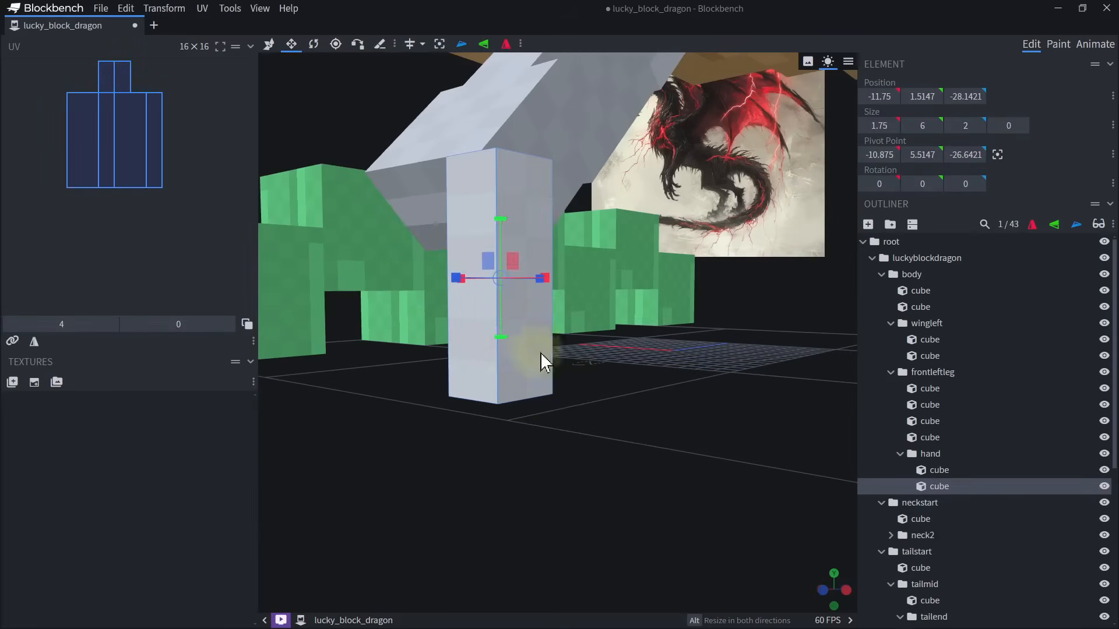
key("ctrl+d")
left_click_drag(480, 239, 516, 476)
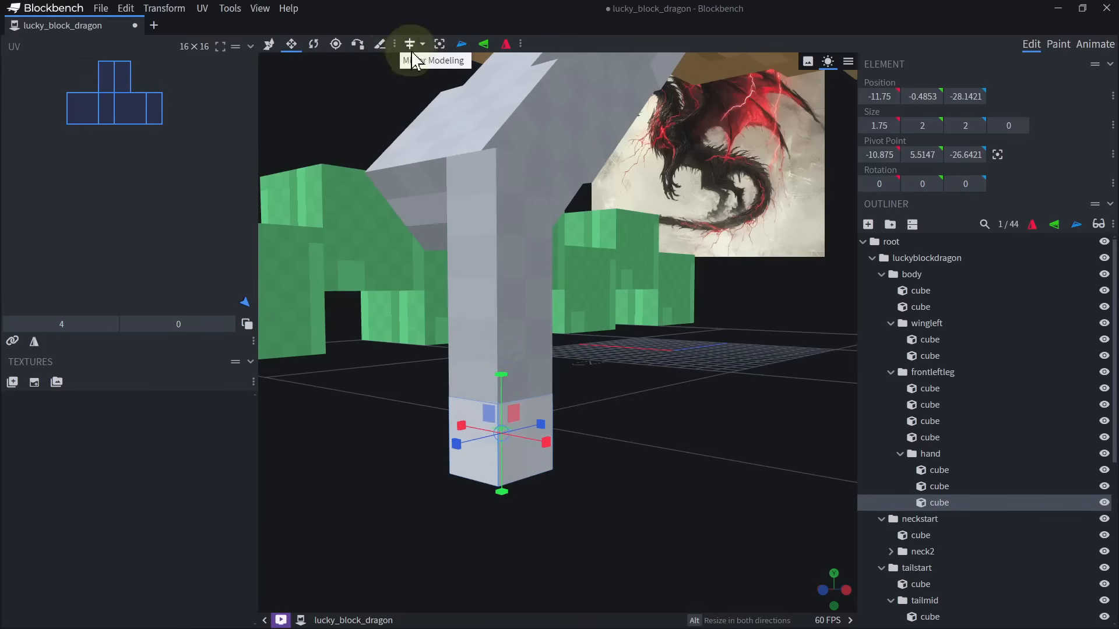
Move the fingertip's pivot to its upper front edge at Y 1.5147, Z -28.1421.
left_click(338, 47)
left_click_drag(657, 349, 611, 347)
left_click_drag(546, 243, 494, 238)
left_click_drag(462, 191, 480, 333)
left_click_drag(690, 438, 698, 456)
right_click_drag(604, 454, 586, 334)
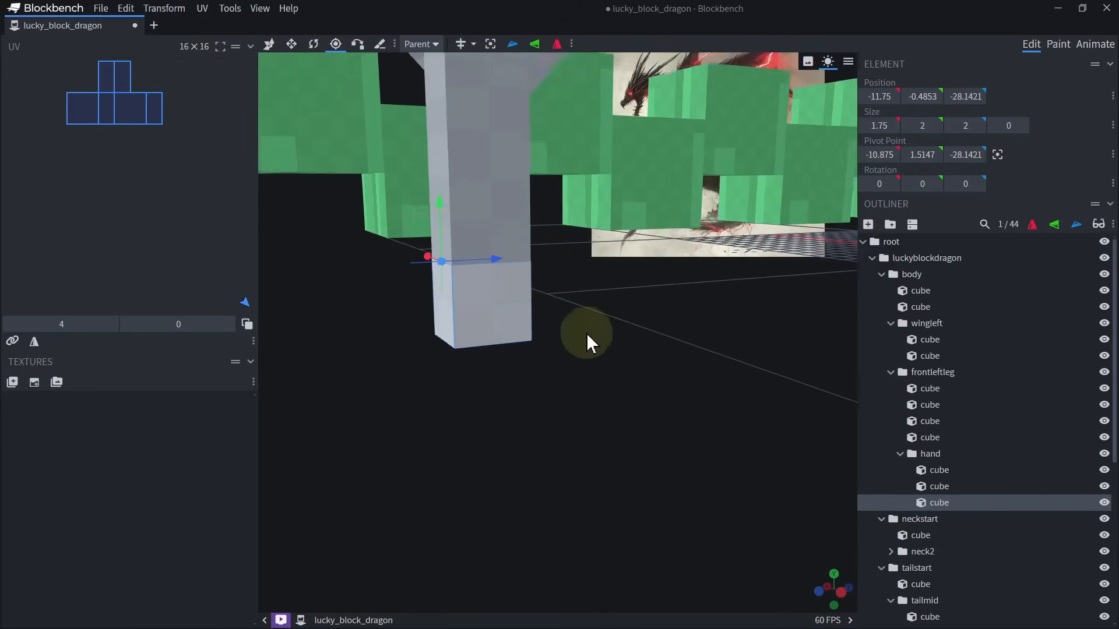
Rotate the fingertip cube -45 degrees around the X axis so it curls backward.
scroll(583, 297, "up", 2)
key("r")
right_click_drag(581, 291, 662, 325)
left_click_drag(600, 399, 610, 396)
scroll(548, 312, "up", 4)
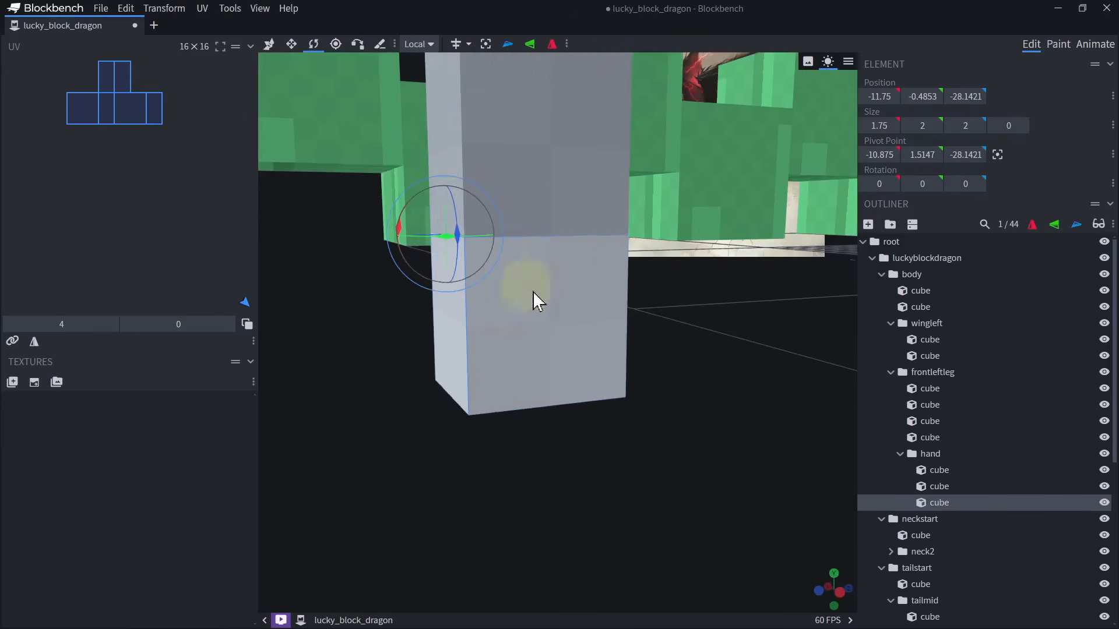
left_click_drag(412, 215, 404, 250)
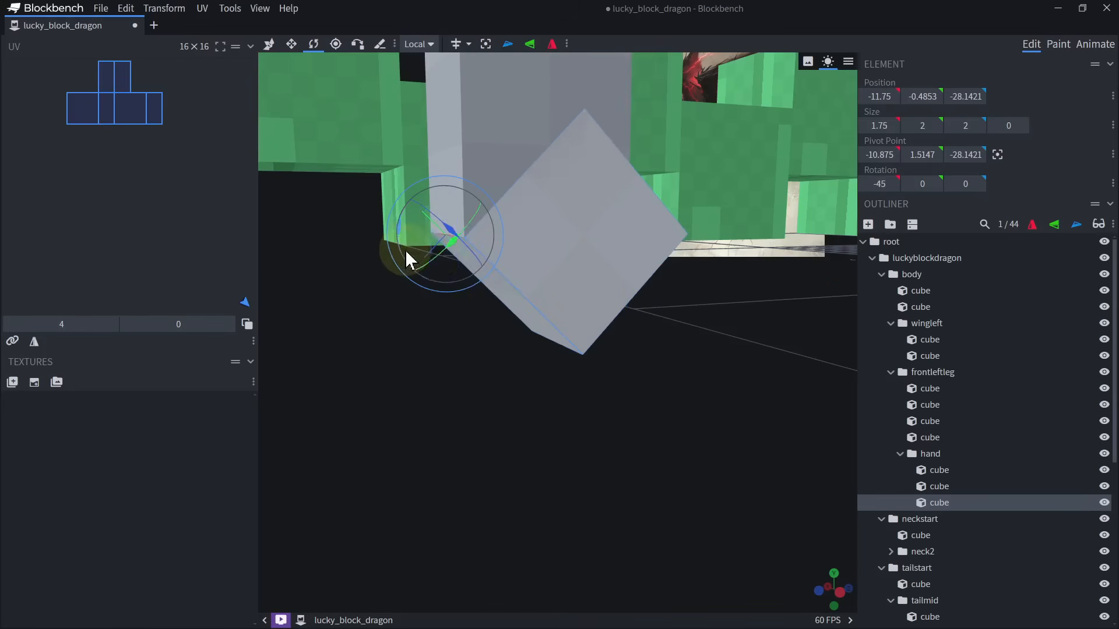
Lengthen the angled fingertip to 3 units.
scroll(549, 313, "down", 3)
key("s")
left_click_drag(589, 301, 611, 341)
scroll(611, 342, "down", 4)
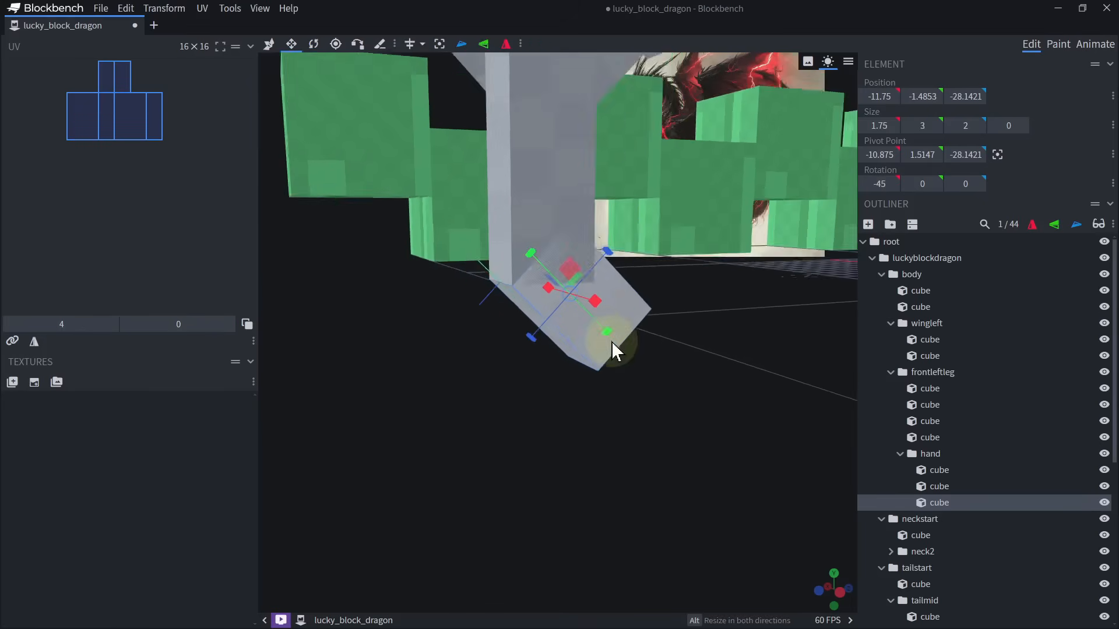
Duplicate the finger together with its tip twice and space the copies across the hand, the inner one at X -7.75.
left_click(564, 256, "shift")
left_click_drag(708, 337, 719, 387)
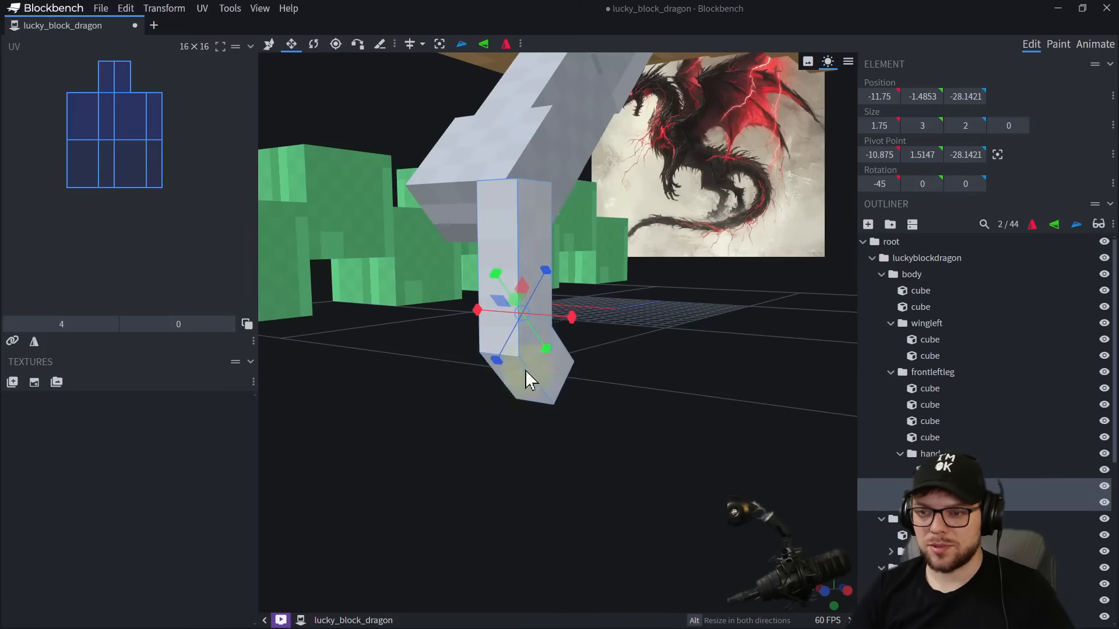
left_click_drag(558, 281, 658, 344)
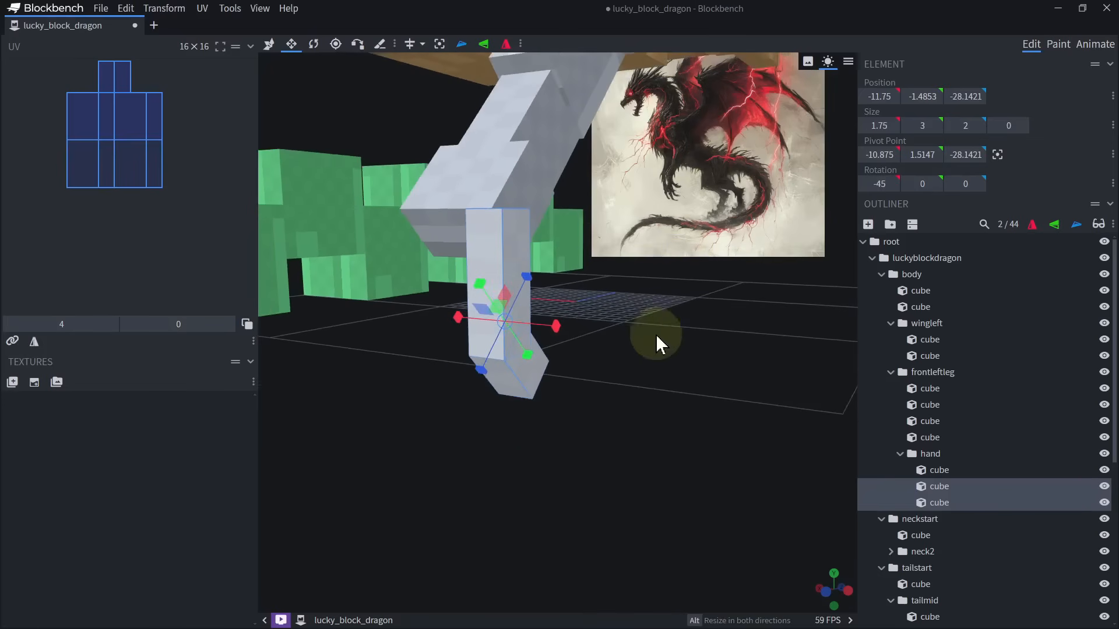
right_click_drag(562, 334, 618, 324)
key("ctrl+d")
key("v")
key("ctrl+d")
left_click_drag(534, 313, 452, 305)
left_click(505, 318)
left_click(505, 370, "ctrl")
Duplicate the outer finger together with its tip and raise the copy to Y 4.5147.
left_click_drag(716, 329, 683, 331)
right_click_drag(692, 373, 629, 451)
mouse_move(697, 401)
left_mouse_down()
mouse_move(625, 387)
mouse_move(613, 409)
mouse_move(702, 405)
left_mouse_up()
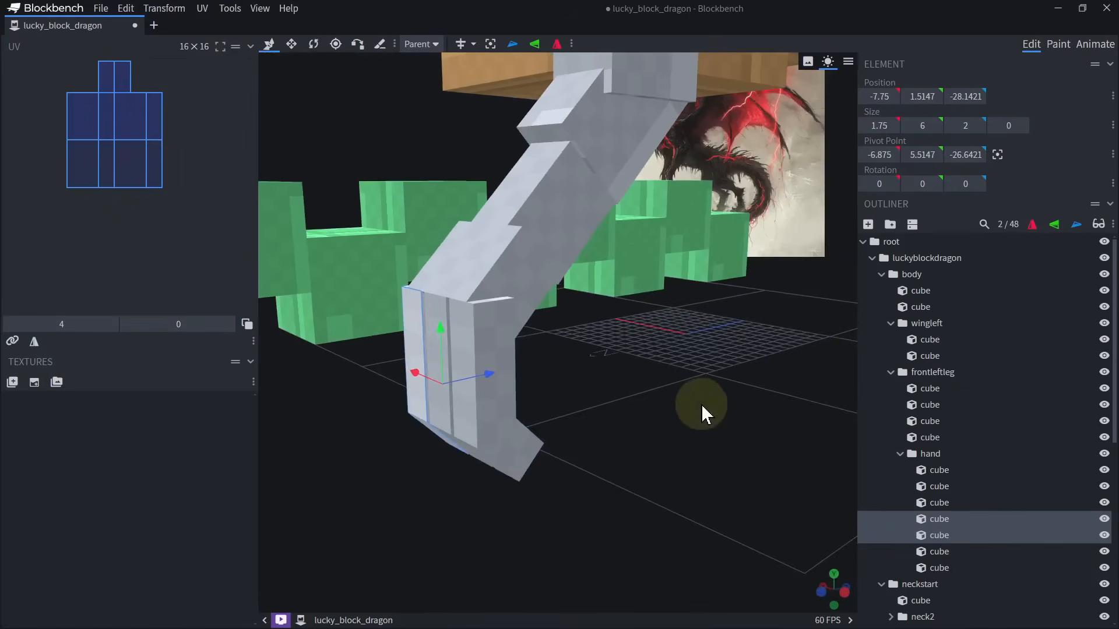
left_click(512, 336)
left_click(529, 438, "ctrl")
key("ctrl+d")
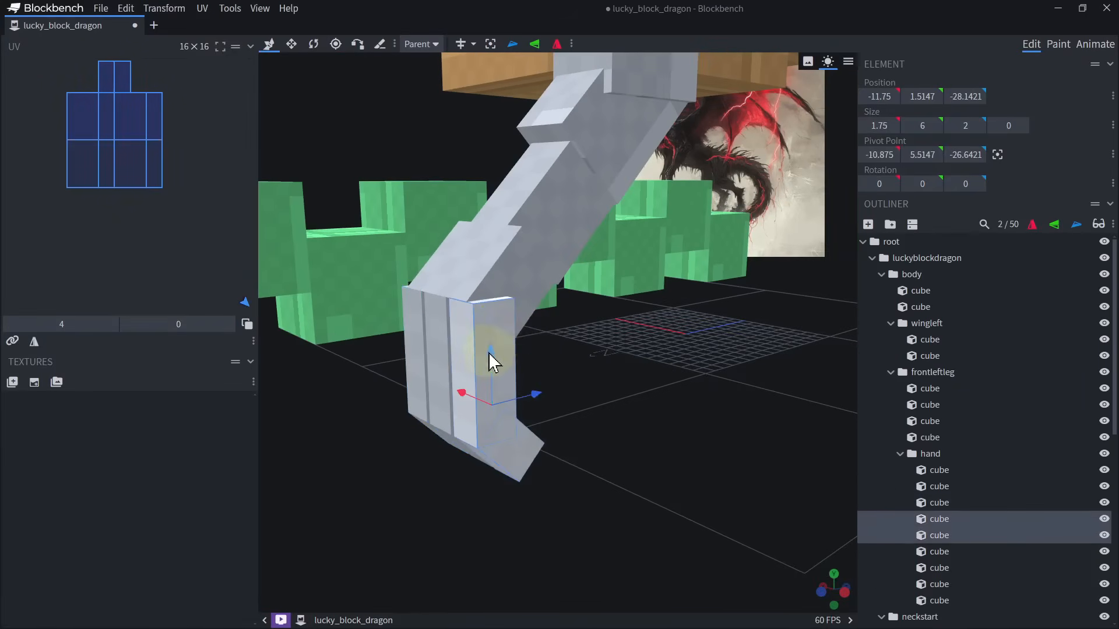
left_click_drag(489, 349, 498, 277)
Move the raised finger copy to the hand's inner side at X -6.75 and shift it backward as a thumb.
left_click_drag(630, 348, 747, 364)
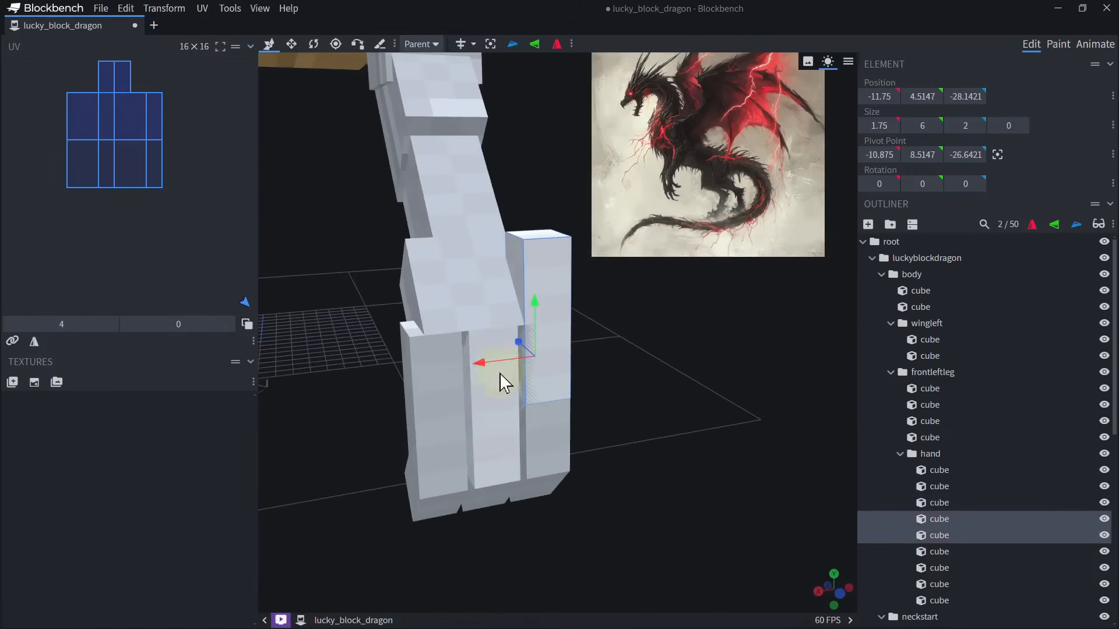
left_click_drag(493, 366, 371, 377)
left_click_drag(618, 367, 749, 388)
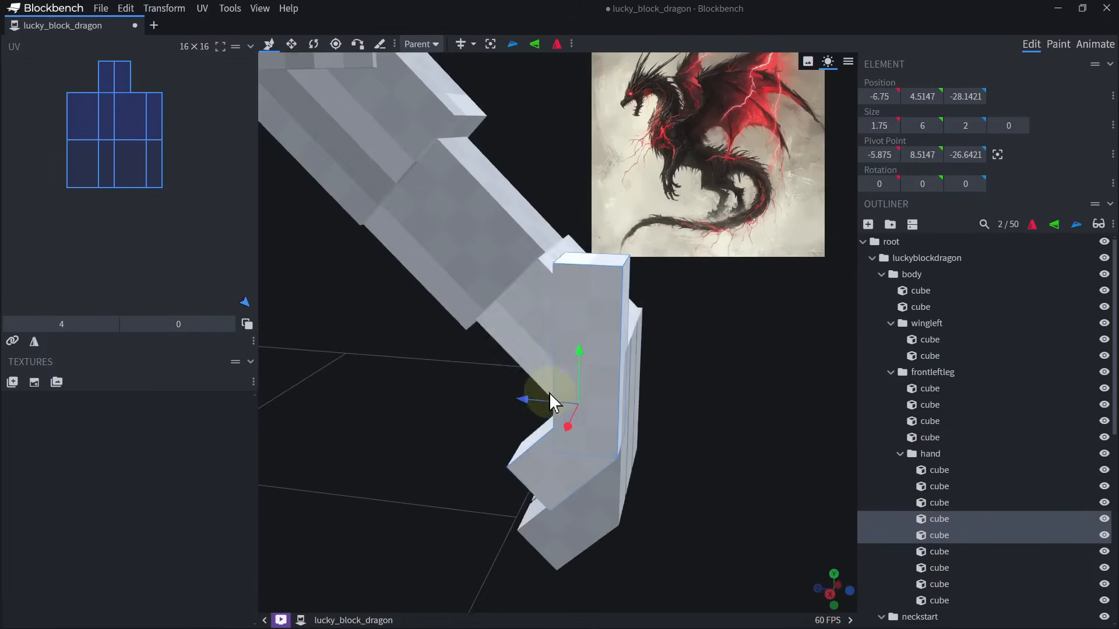
left_click_drag(548, 393, 458, 393)
left_click_drag(752, 425, 614, 425)
scroll(753, 467, "down", 5)
scroll(614, 425, "up", 3)
left_click_drag(542, 248, 539, 338)
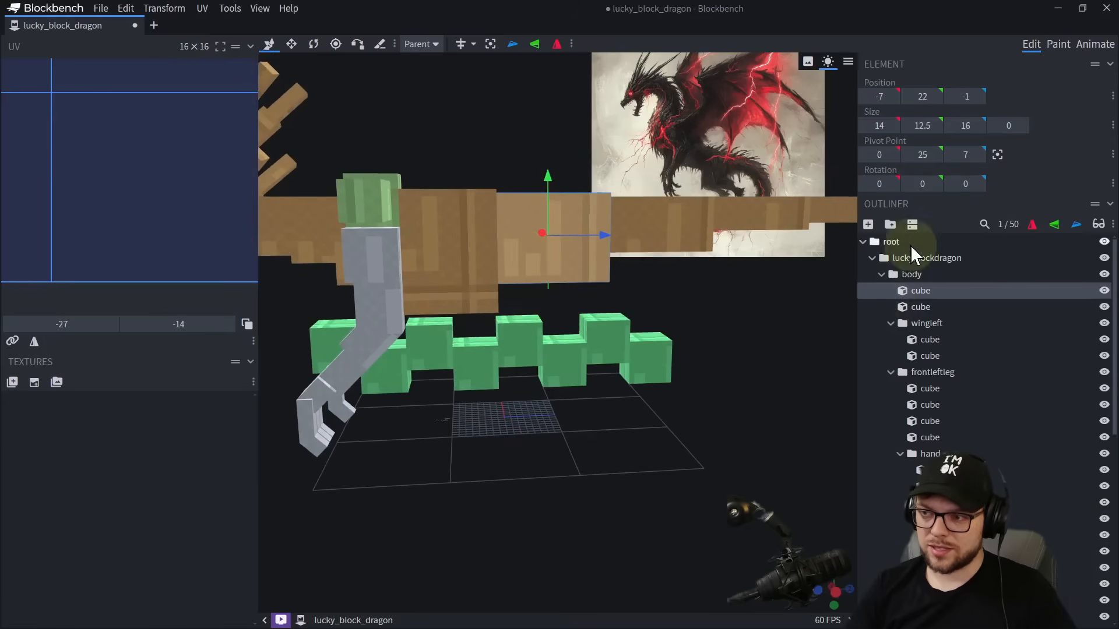
right_click_drag(621, 481, 714, 448)
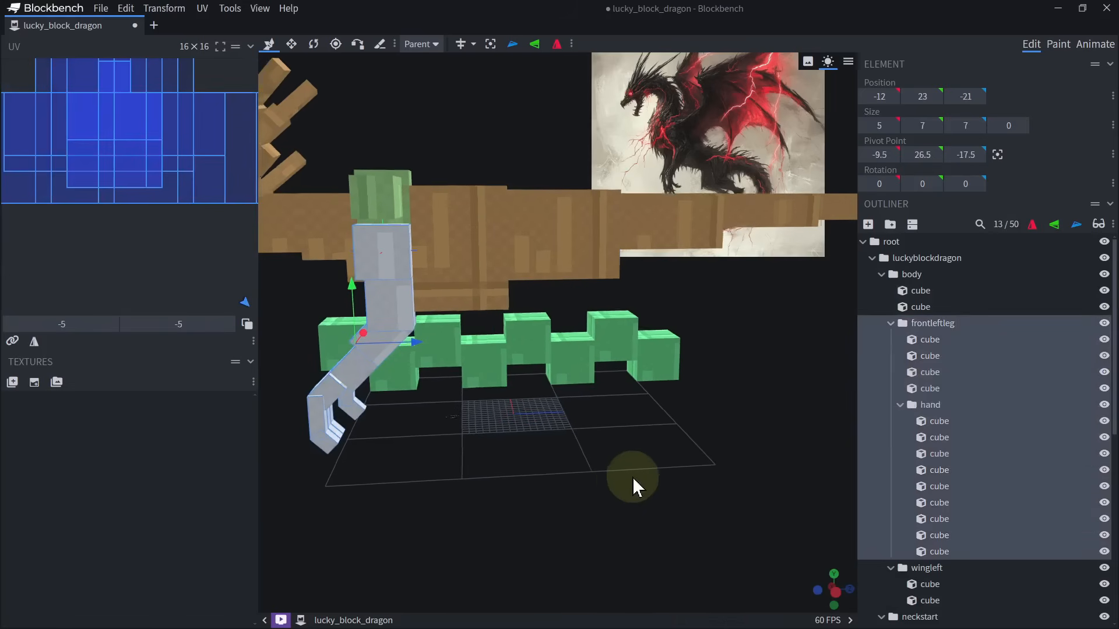
left_click(455, 345)
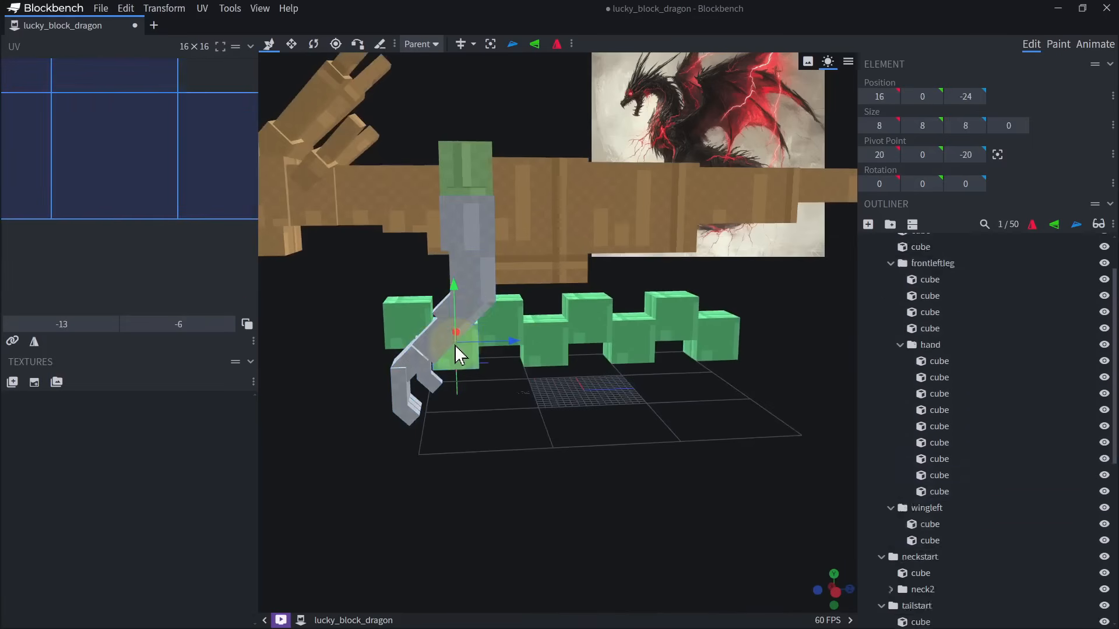
Group the two cubes of the front left forearm above the hand and name the group frontleftforearm.
left_click(462, 315)
right_click_drag(493, 315, 644, 302)
left_click(595, 330, "shift")
scroll(736, 387, "up", 2)
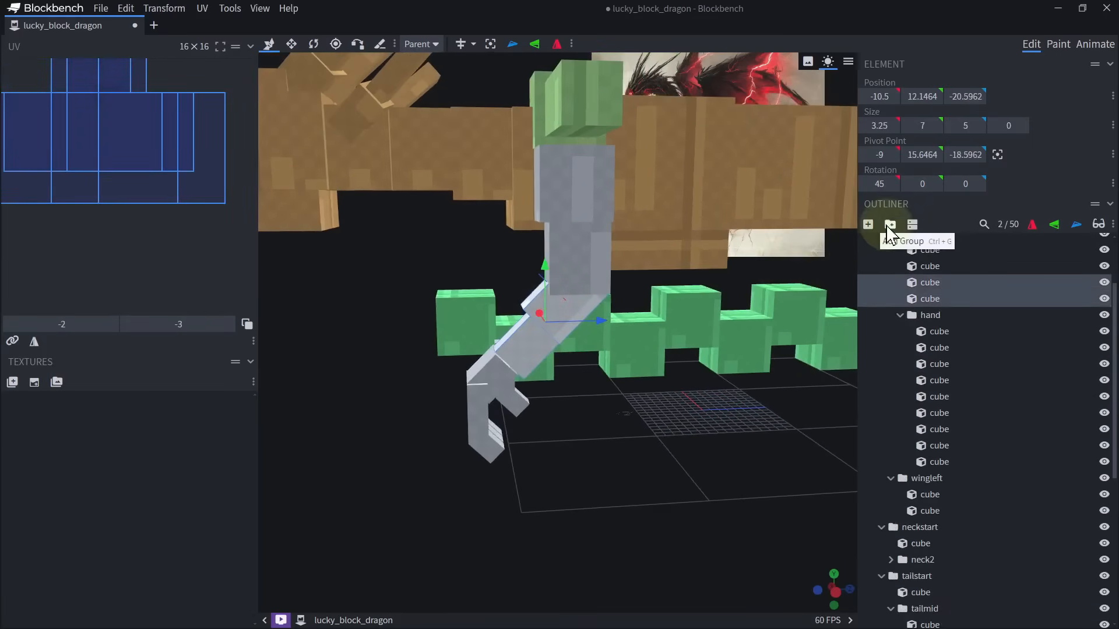
left_click(889, 226)
double_click(931, 282)
type("f")
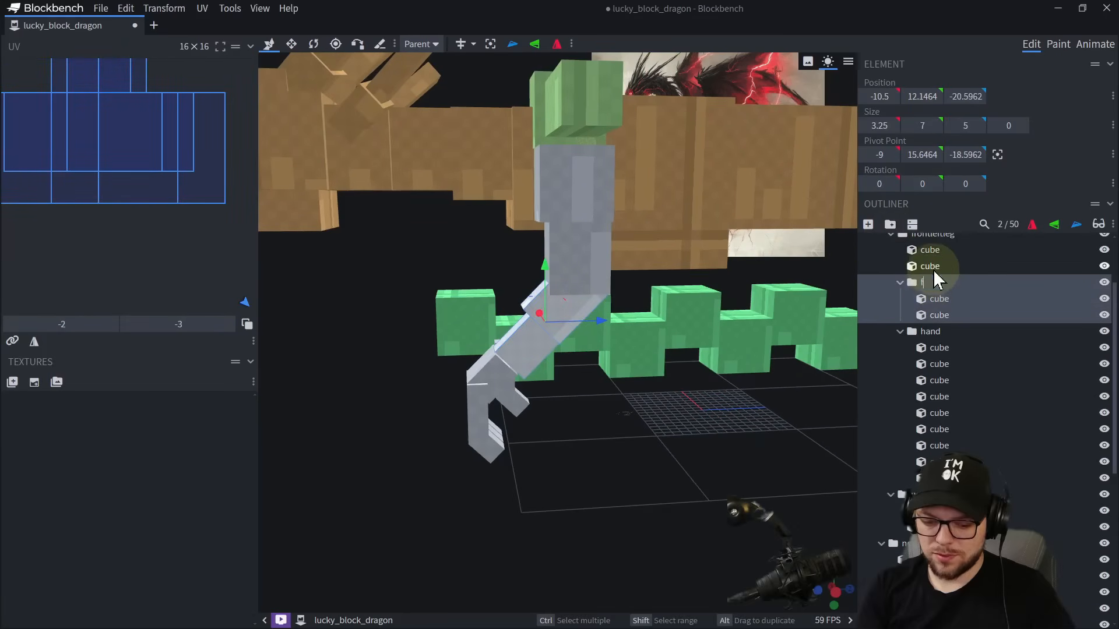
type("rontleftforearm")
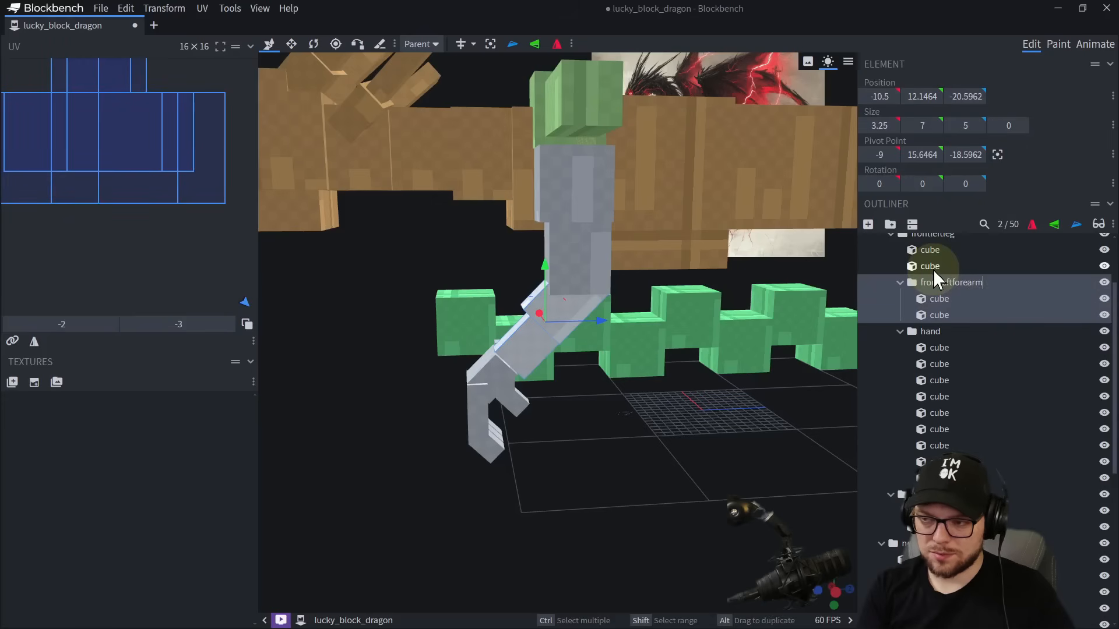
key("Return")
Rename the new forearm group as frontleftelbow.
double_click(953, 284)
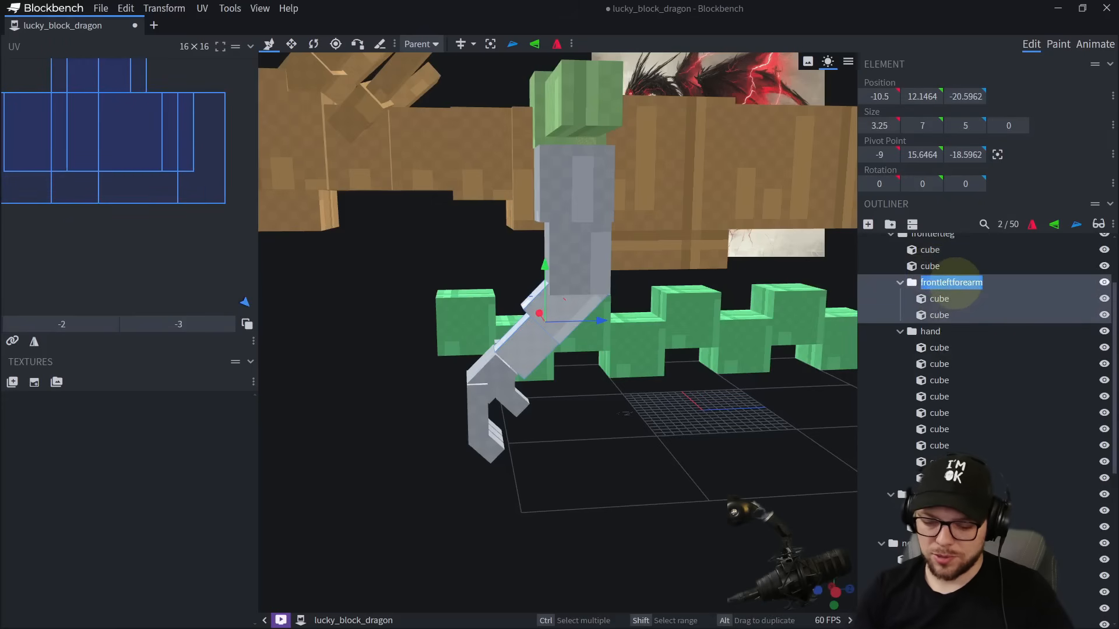
key("End")
key("BackSpace")
key("BackSpace")
key("BackSpace")
key("BackSpace")
key("BackSpace")
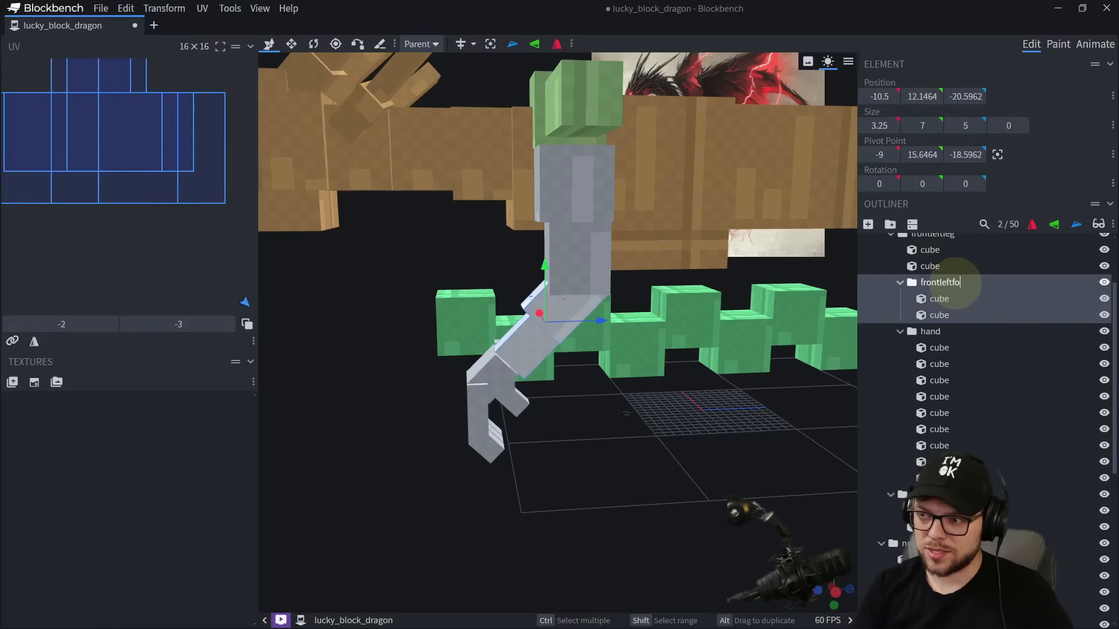
type("elbow")
key("Return")
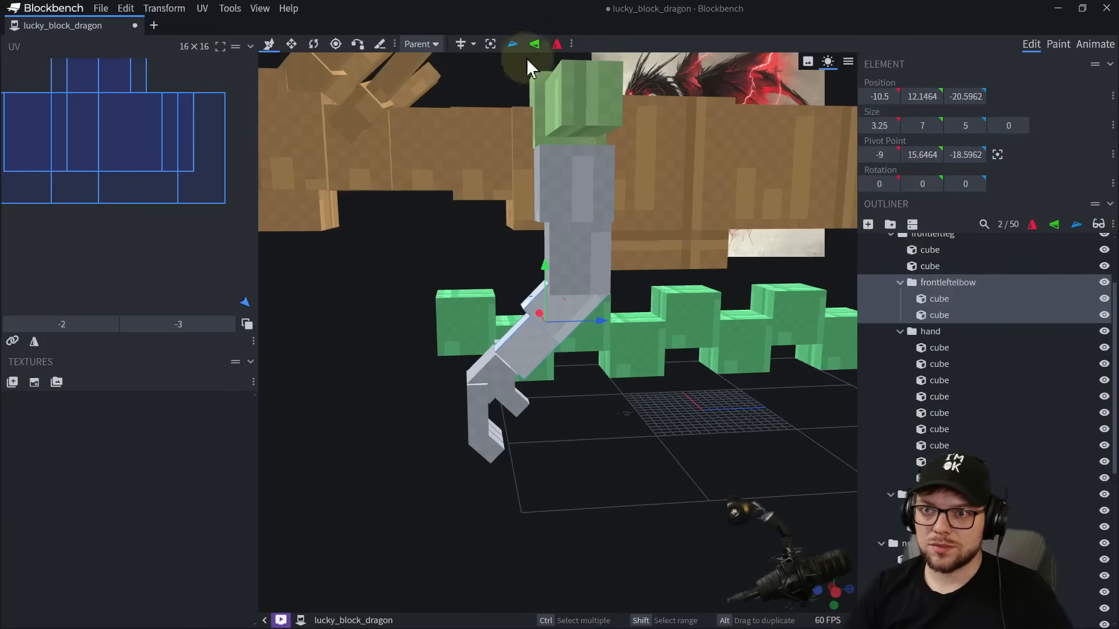
Move the frontleftelbow group's pivot point to the back of the elbow joint at Y 15.9948, Z -14.1872.
left_click(341, 46)
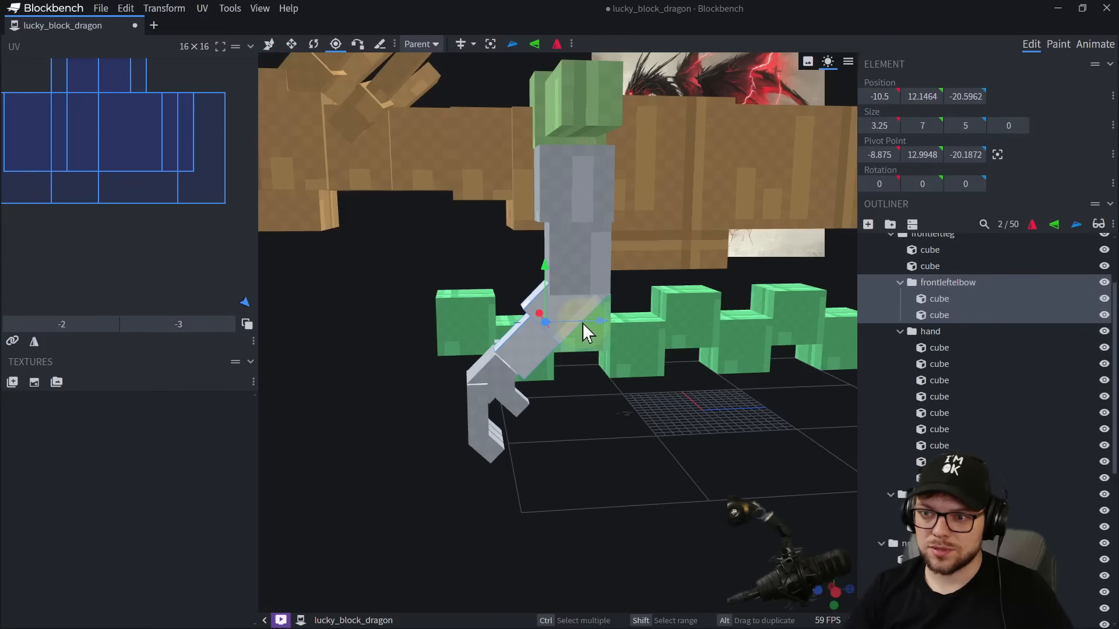
left_click_drag(627, 321, 639, 319)
left_click_drag(605, 282, 614, 244)
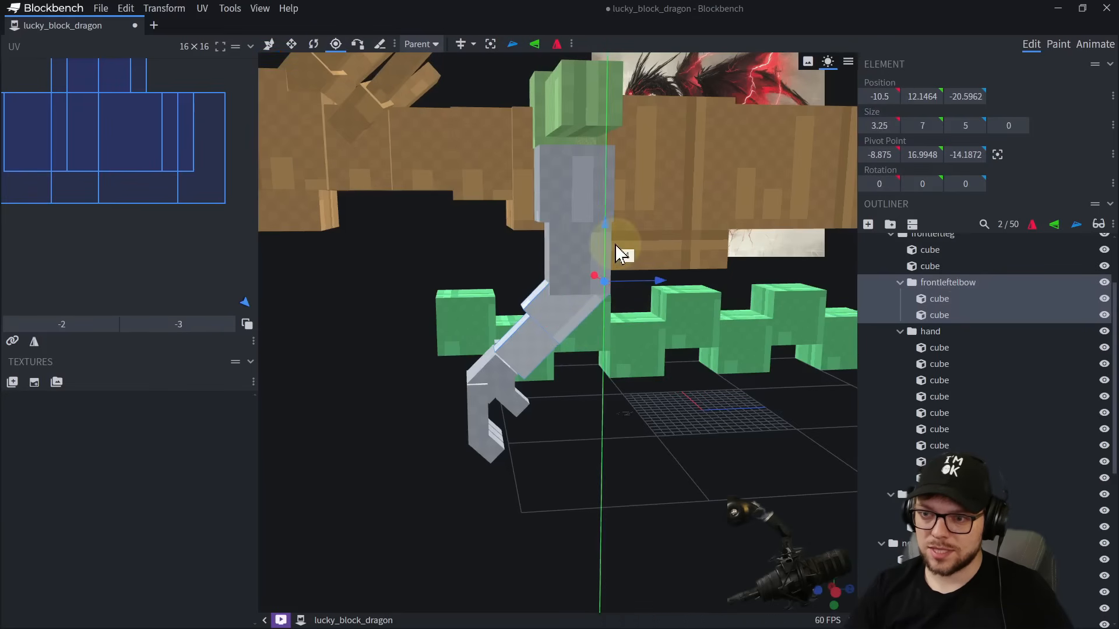
right_click_drag(687, 429, 600, 388)
scroll(600, 388, "up", 3)
left_click_drag(524, 428, 613, 446)
scroll(613, 446, "down", 3)
right_click_drag(614, 402, 589, 473)
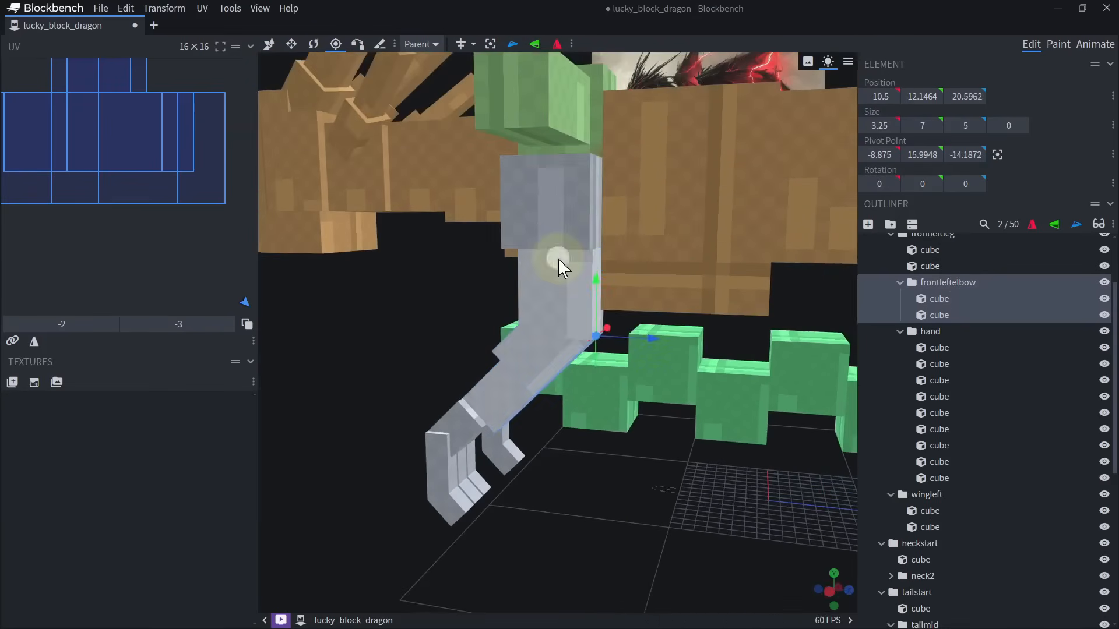
Nest the hand group inside the frontleftelbow group.
left_click(557, 261)
left_click(941, 284)
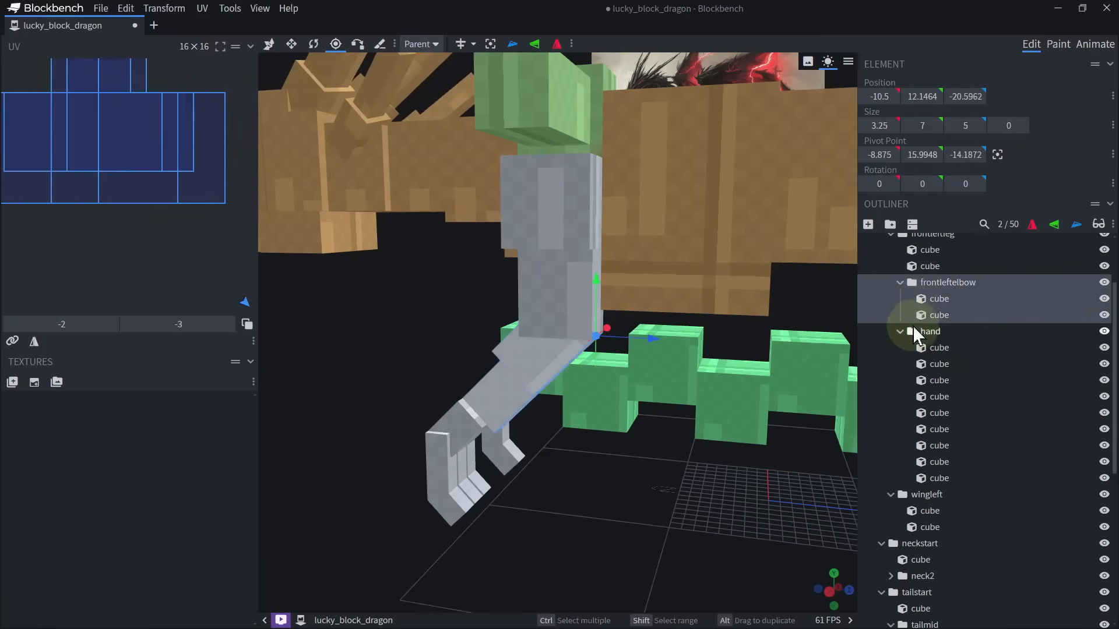
left_click(930, 332)
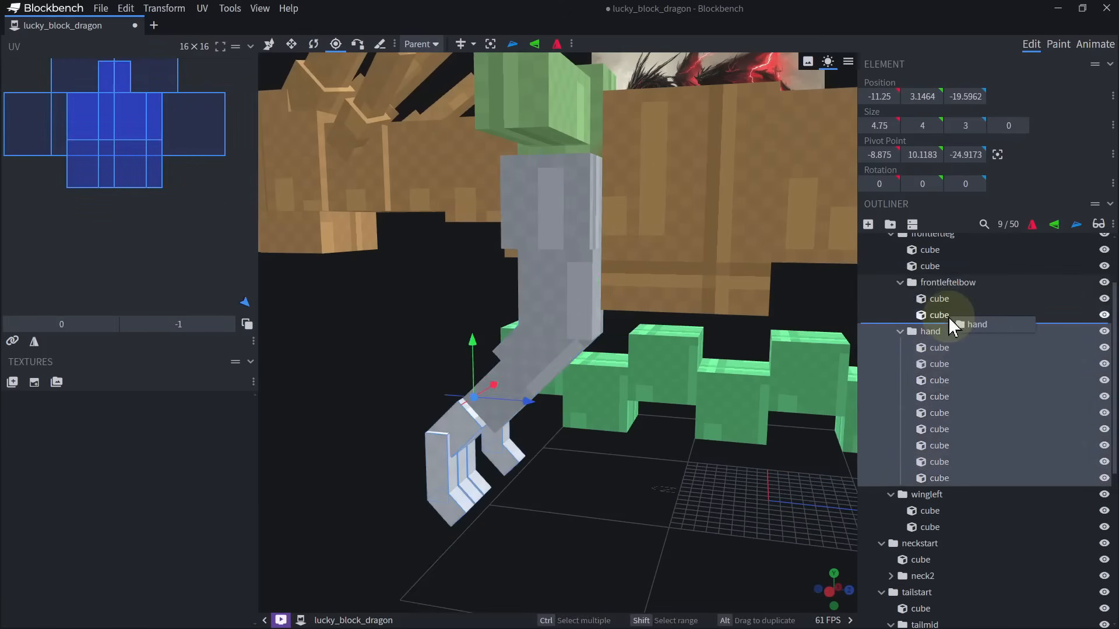
left_click_drag(954, 326, 953, 324)
scroll(794, 323, "down", 5)
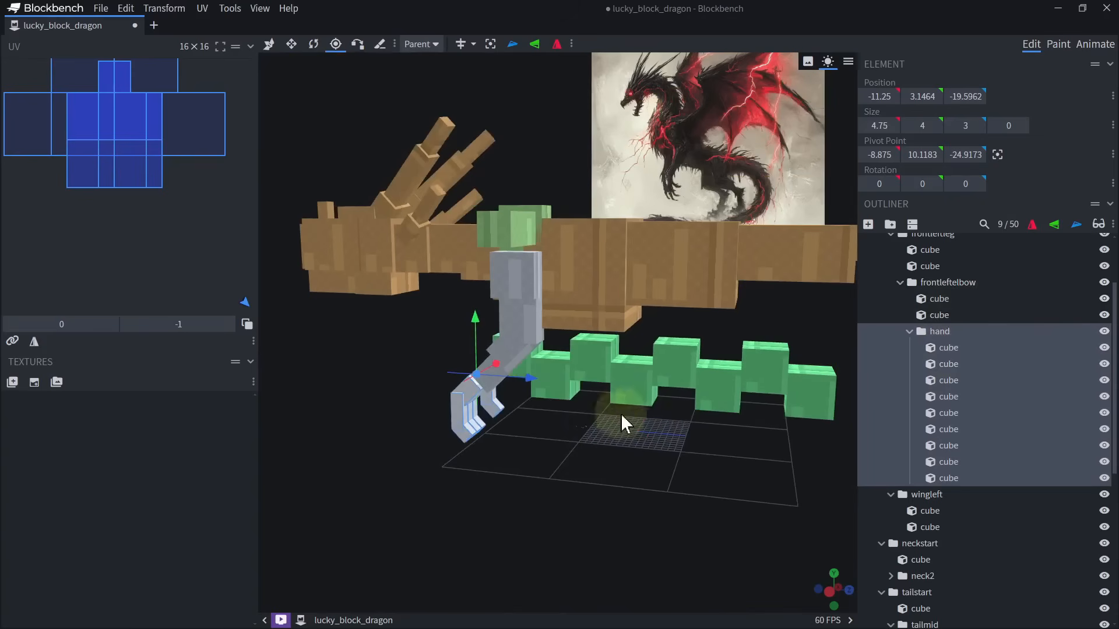
Try out the leg's joints by rotating the hand, the elbow by 17.5 degrees and the whole front left leg.
left_click_drag(517, 355, 541, 358)
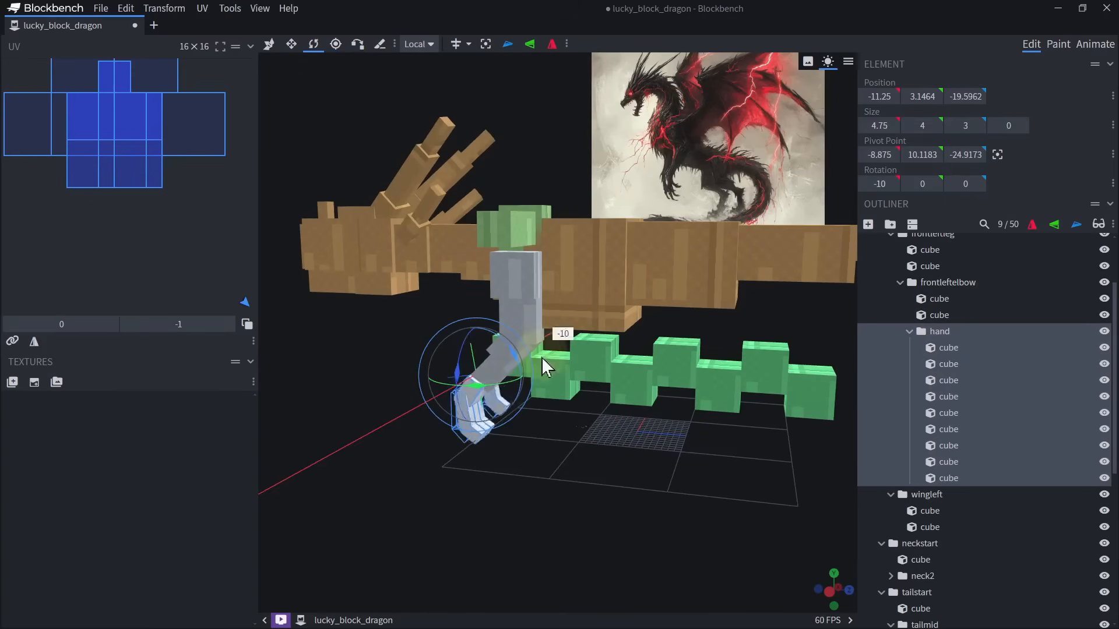
left_click(970, 289)
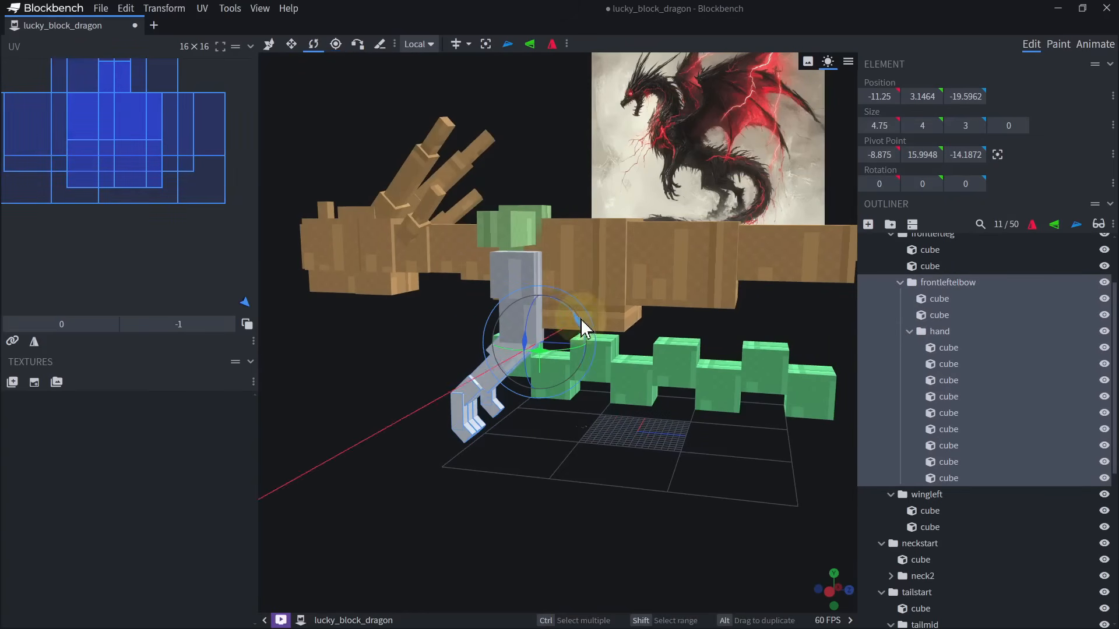
left_click_drag(581, 322, 617, 318)
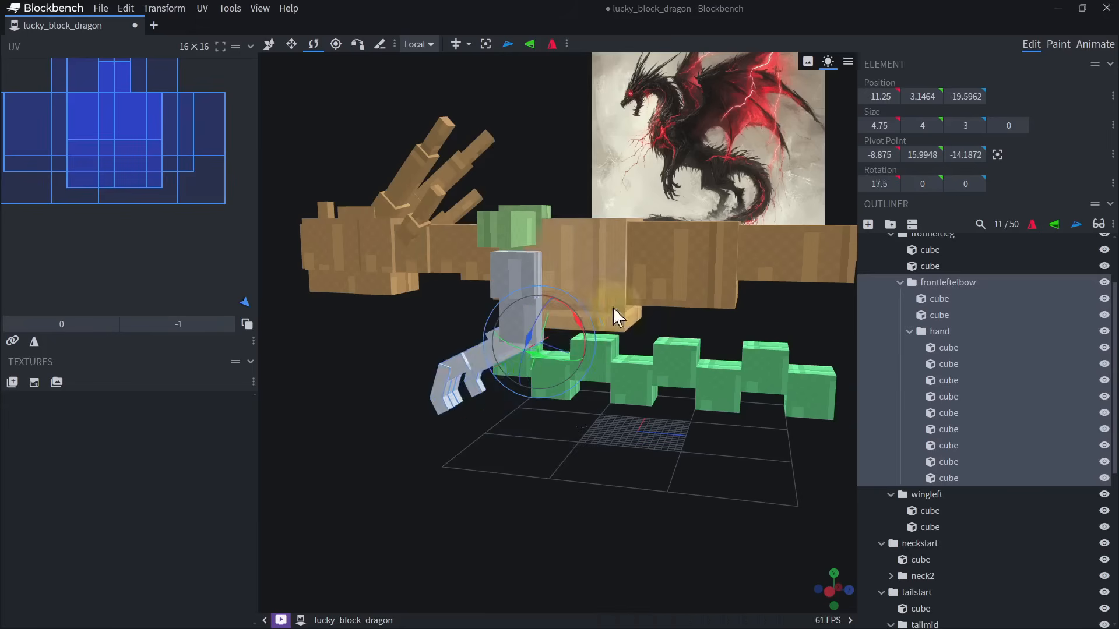
scroll(953, 274, "up", 3)
left_click(930, 321)
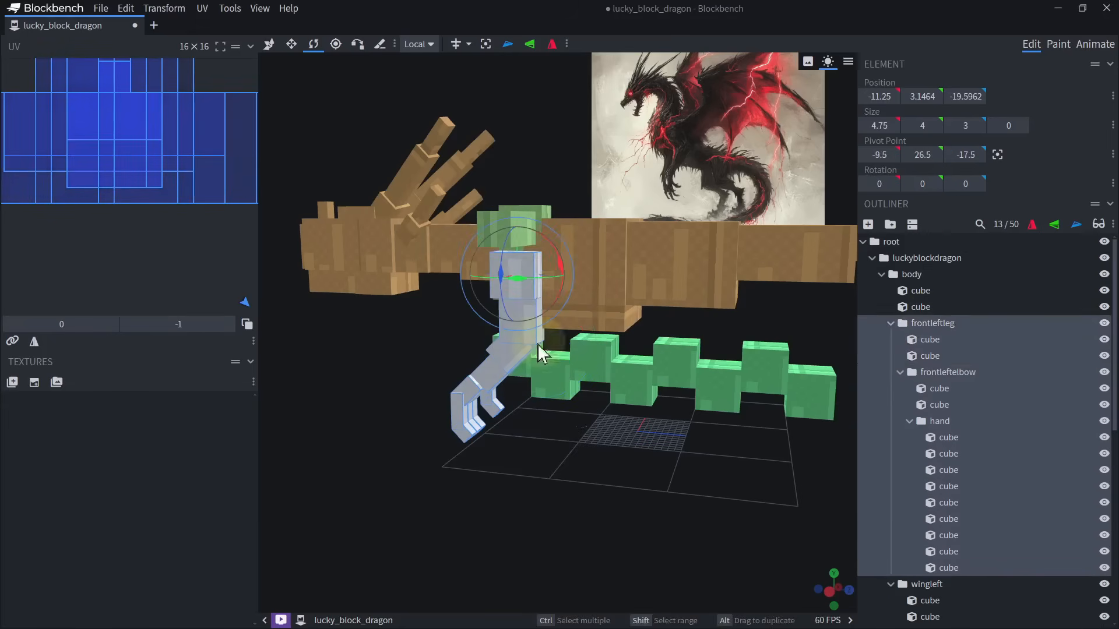
left_click_drag(561, 269, 660, 303)
Try tilting the body group 10 degrees about X, and undo the rotation.
left_click(922, 279)
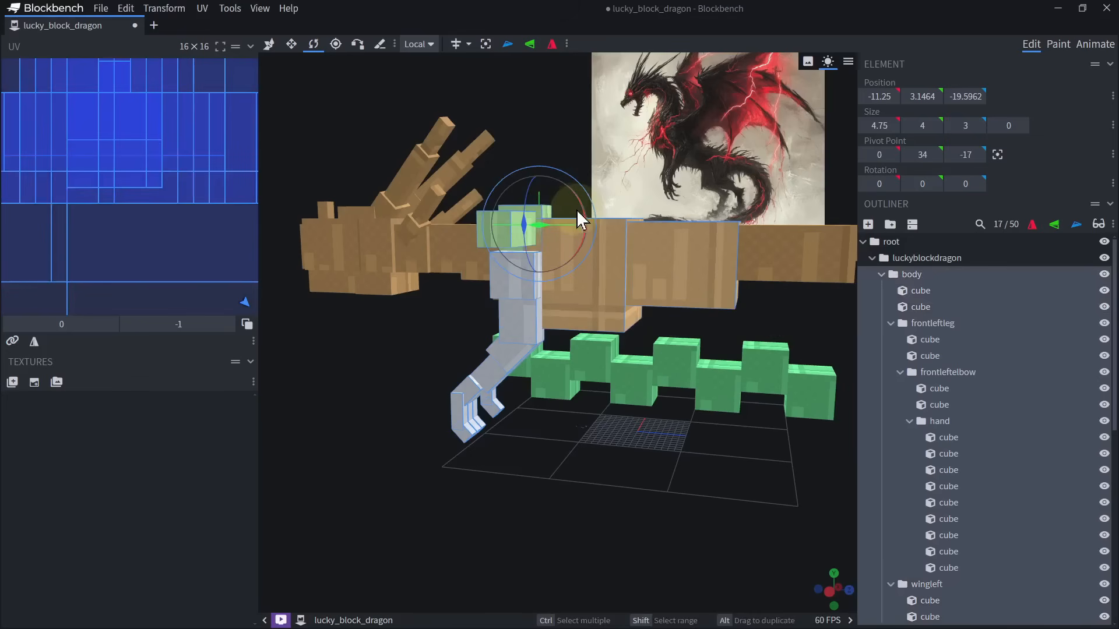
left_click_drag(577, 211, 700, 292)
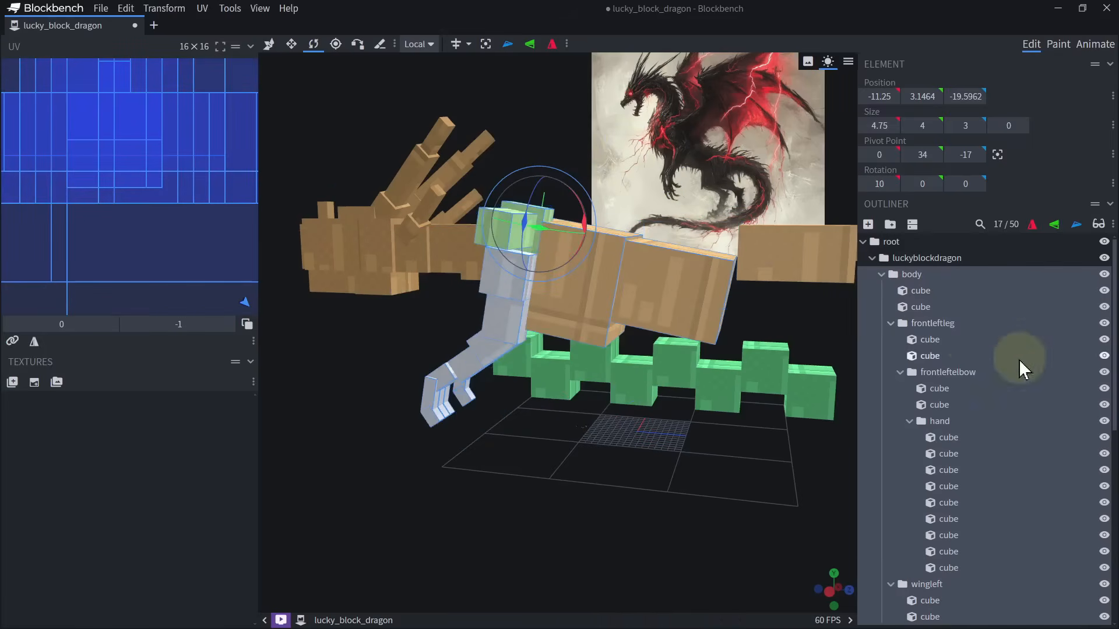
key("ctrl+z")
Collapse the body group and nest the tailstart group inside it.
left_click(882, 275)
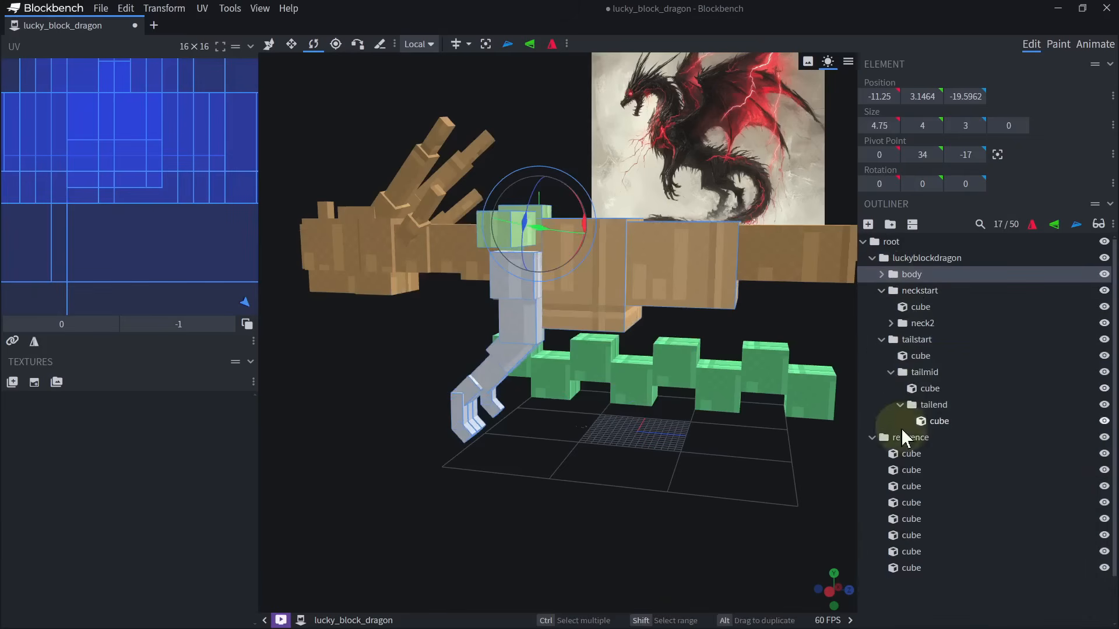
left_click_drag(914, 344, 911, 336)
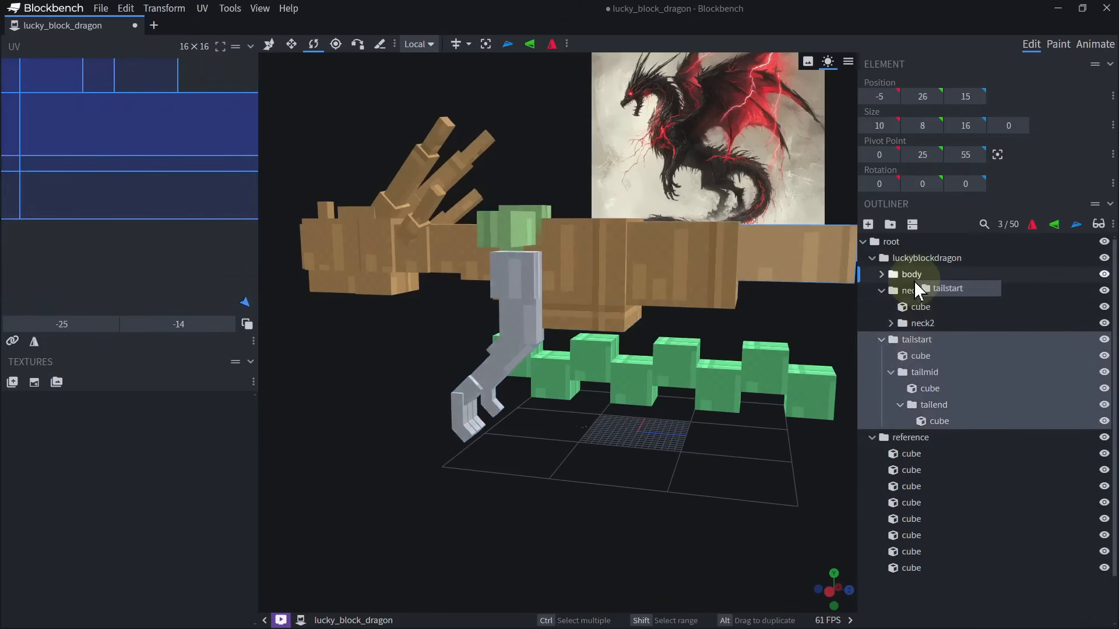
left_click_drag(913, 282, 898, 278)
left_click(898, 275)
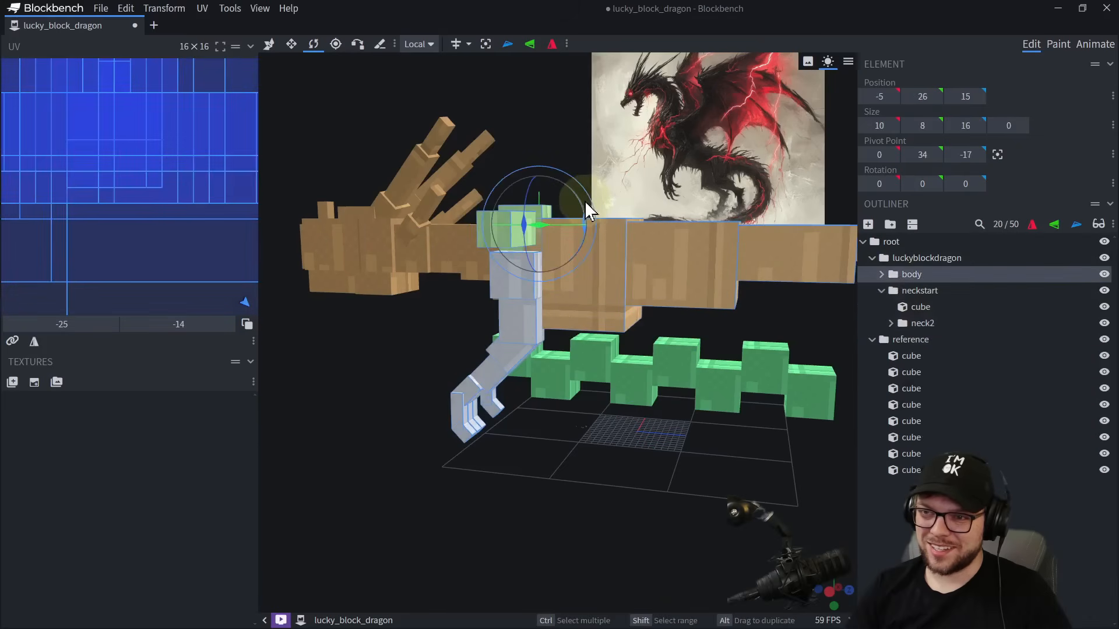
Try tilting the body together with its tail by 17.5 degrees about X, and undo the changes.
left_click_drag(585, 201, 625, 222)
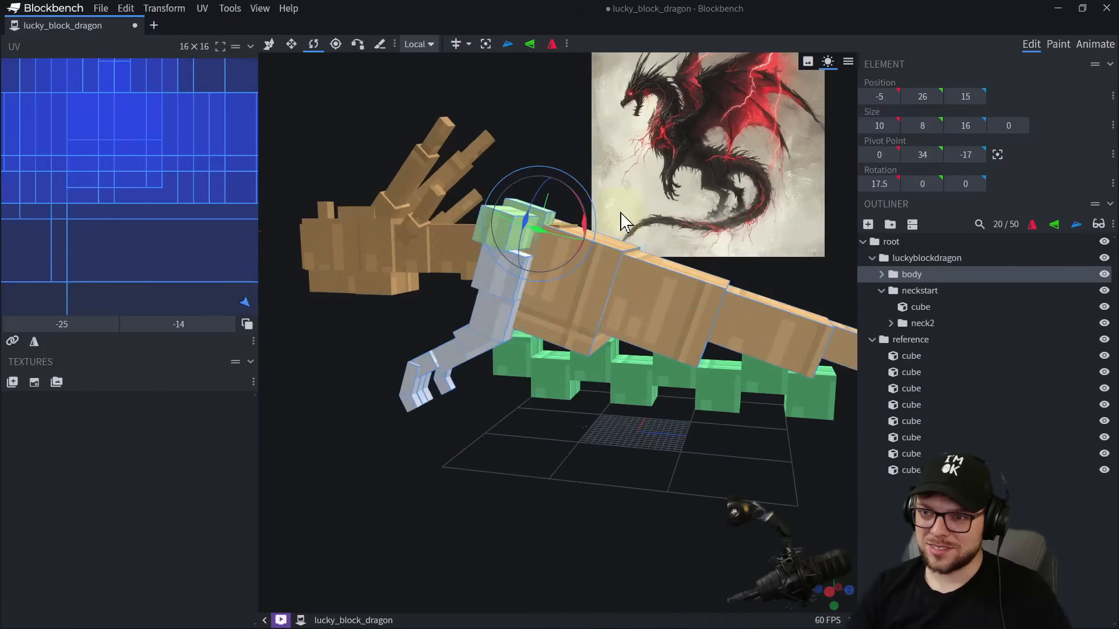
key("ctrl+x")
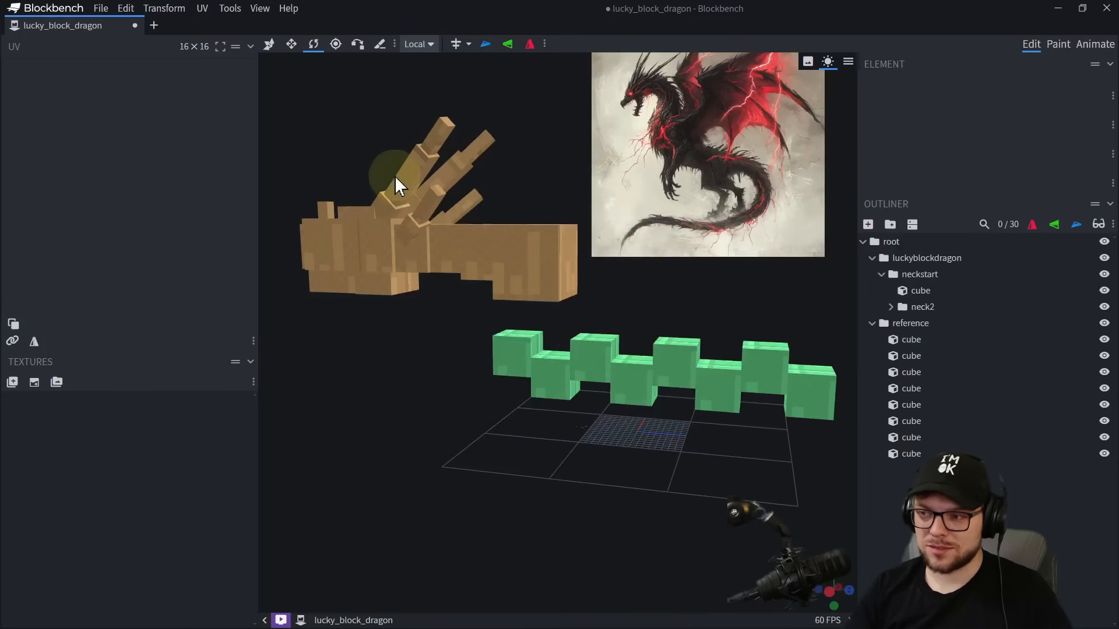
key("ctrl+z")
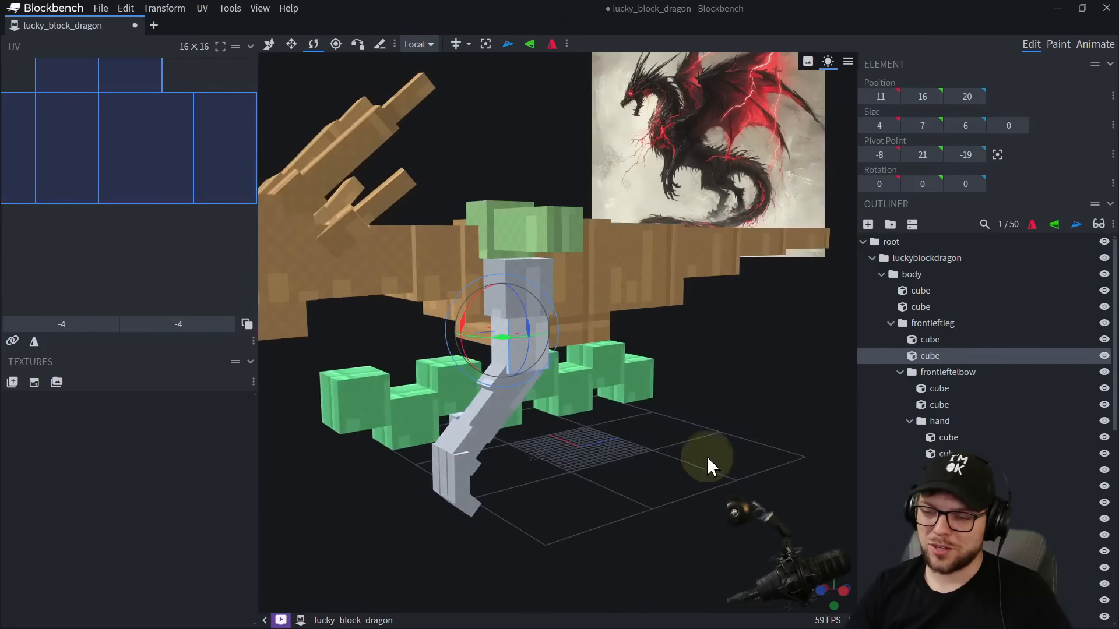
Add a group named backleftleg inside the body group, at the rear body cube.
left_click_drag(708, 457, 575, 362)
scroll(574, 362, "up", 4)
left_click(447, 195)
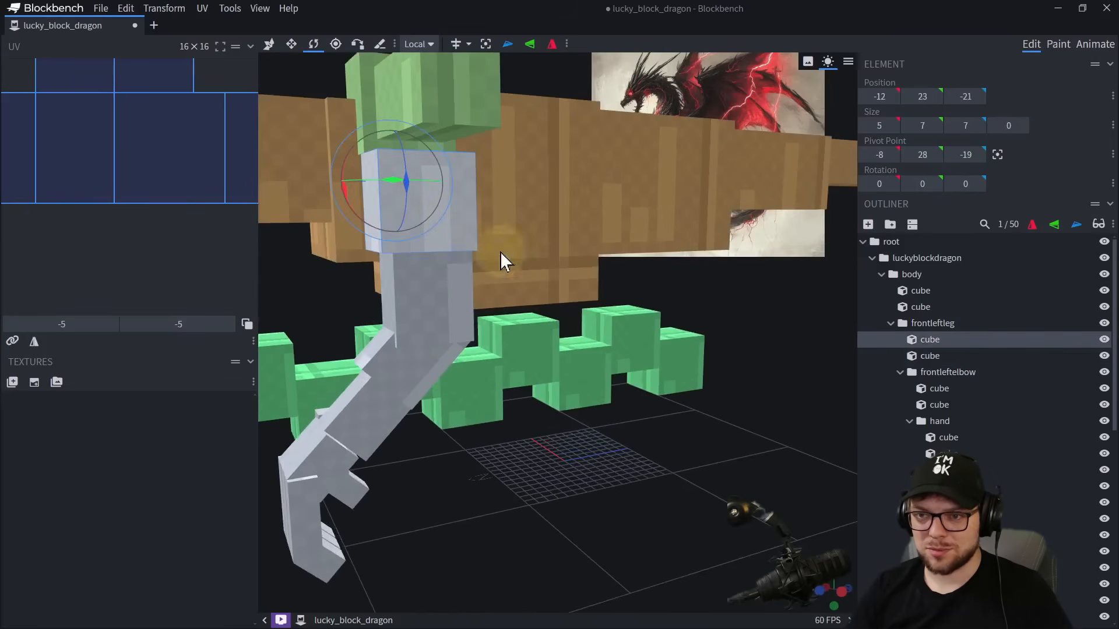
right_click_drag(700, 212, 574, 242)
left_click(580, 245)
key("ctrl+g")
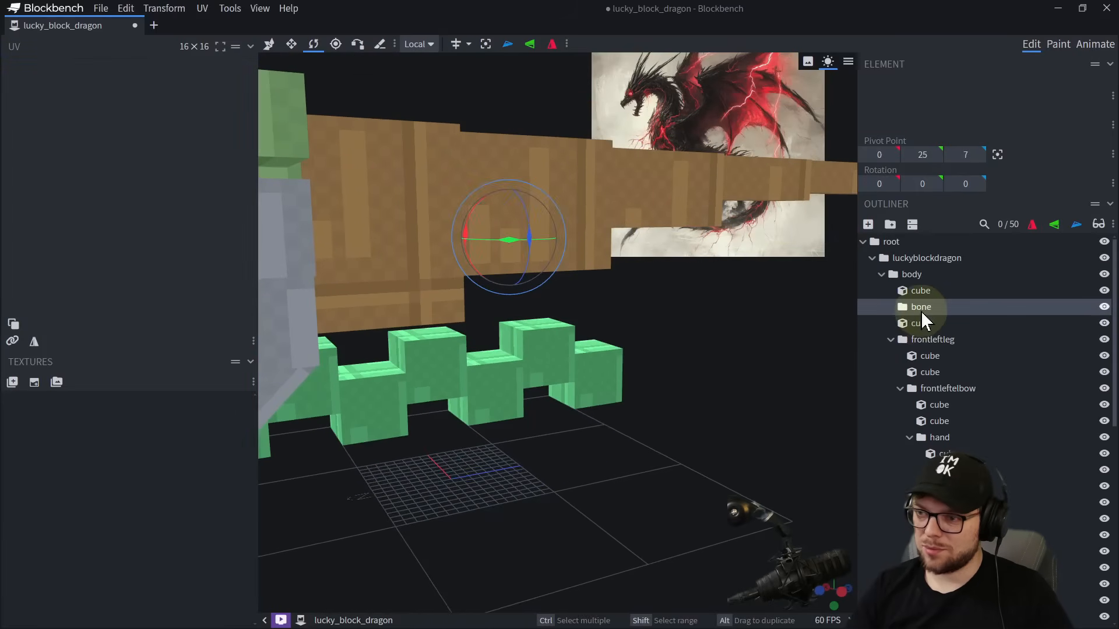
double_click(921, 309)
type("backleftleg")
key("Return")
Add a cube to the backleftleg group and move it out to the body's left side at X -9.
key("ctrl+n")
left_click_drag(763, 317, 677, 363)
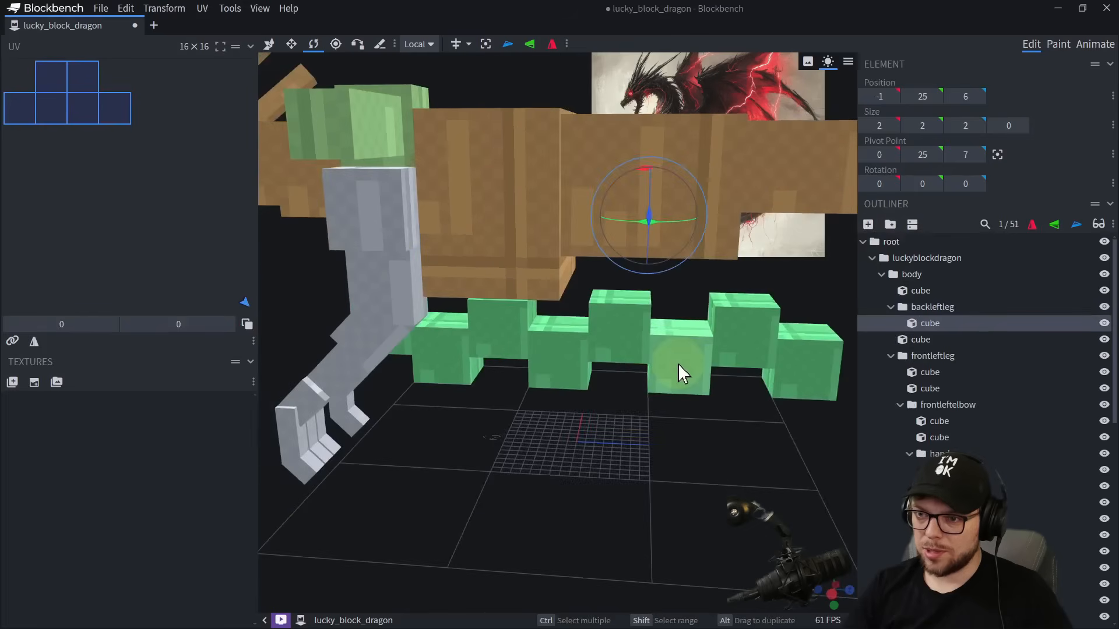
right_click_drag(678, 364, 587, 432)
left_click_drag(587, 433, 485, 480)
key("v")
right_click_drag(485, 480, 428, 492)
left_click_drag(708, 252, 651, 411)
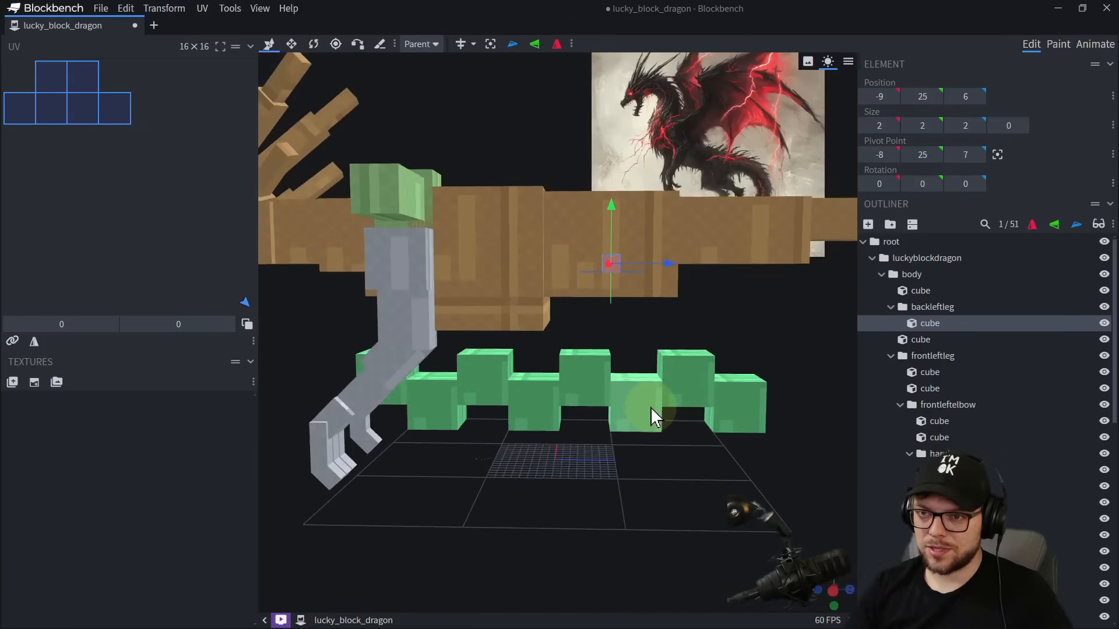
right_click_drag(652, 409, 632, 444)
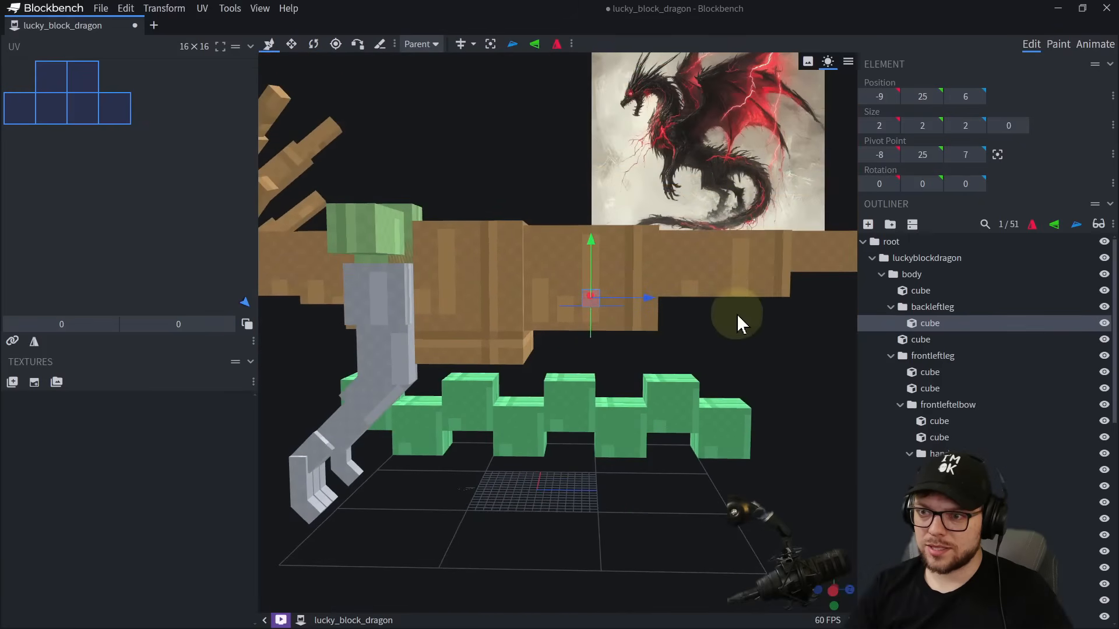
Try resizing the rear body cube, and undo the changes.
right_click_drag(740, 320, 717, 242)
left_click(569, 317)
left_click_drag(642, 347, 648, 349)
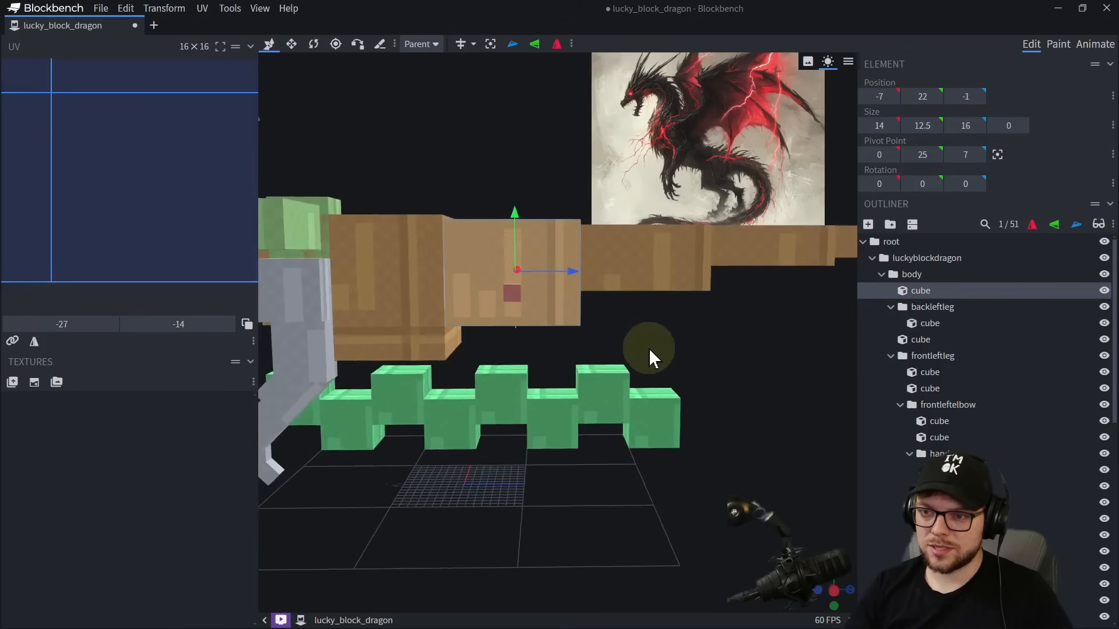
key("s")
left_click_drag(571, 275, 523, 272)
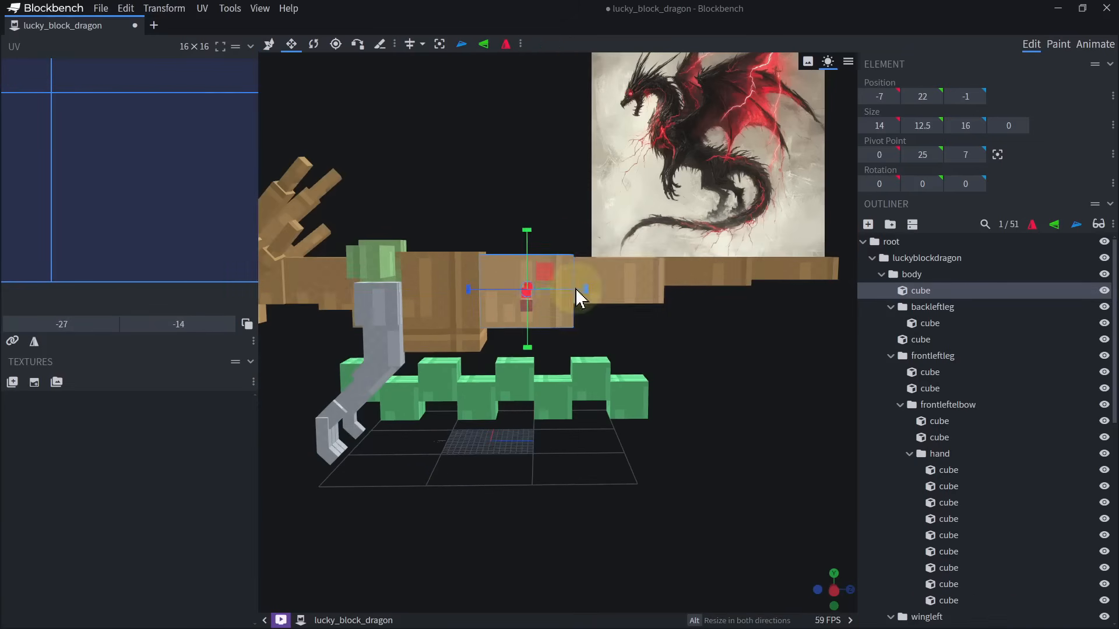
left_click_drag(575, 288, 552, 296)
key("ctrl+z")
left_click_drag(527, 348, 527, 356)
key("ctrl+z")
Enlarge the backleftleg cube to 8 units wide and 12 units long.
left_click_drag(655, 376, 730, 375)
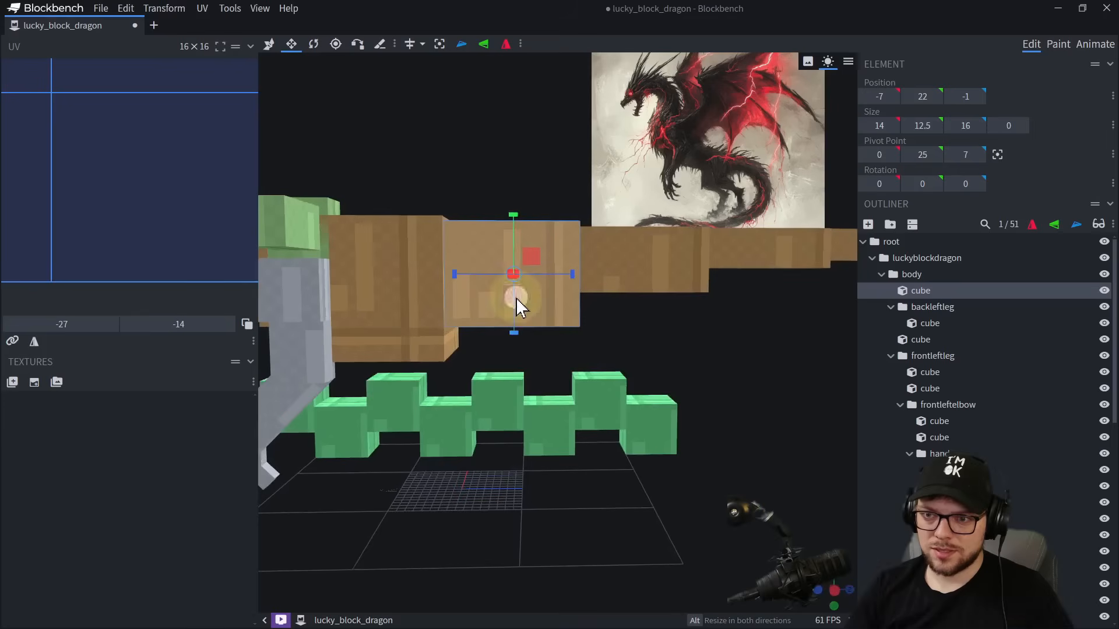
left_click_drag(516, 299, 572, 309)
left_click(571, 308)
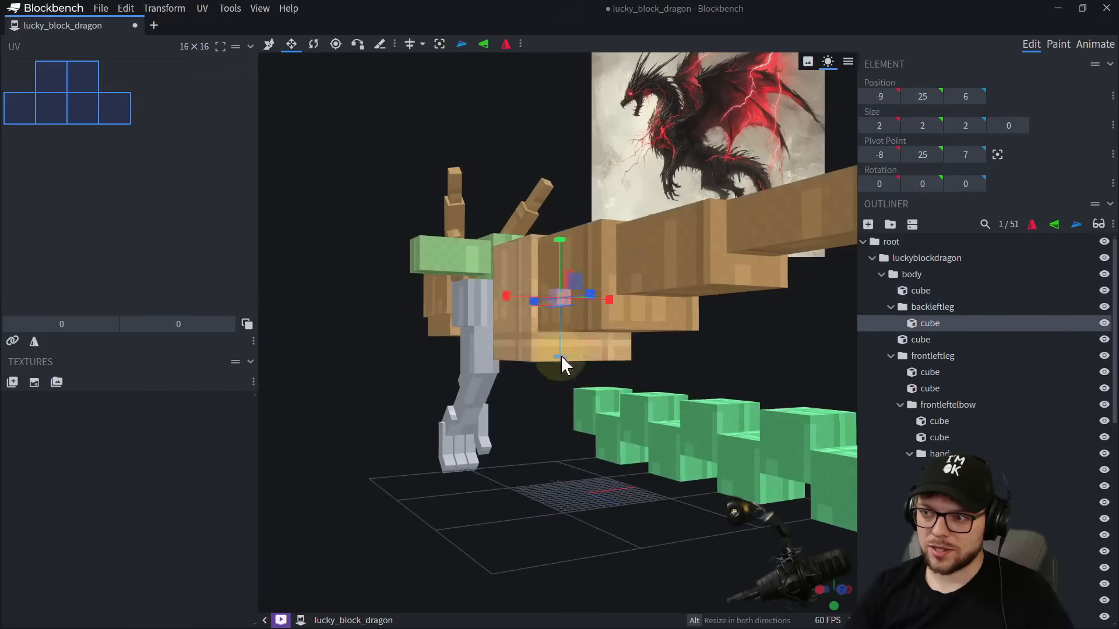
left_click_drag(560, 356, 485, 295)
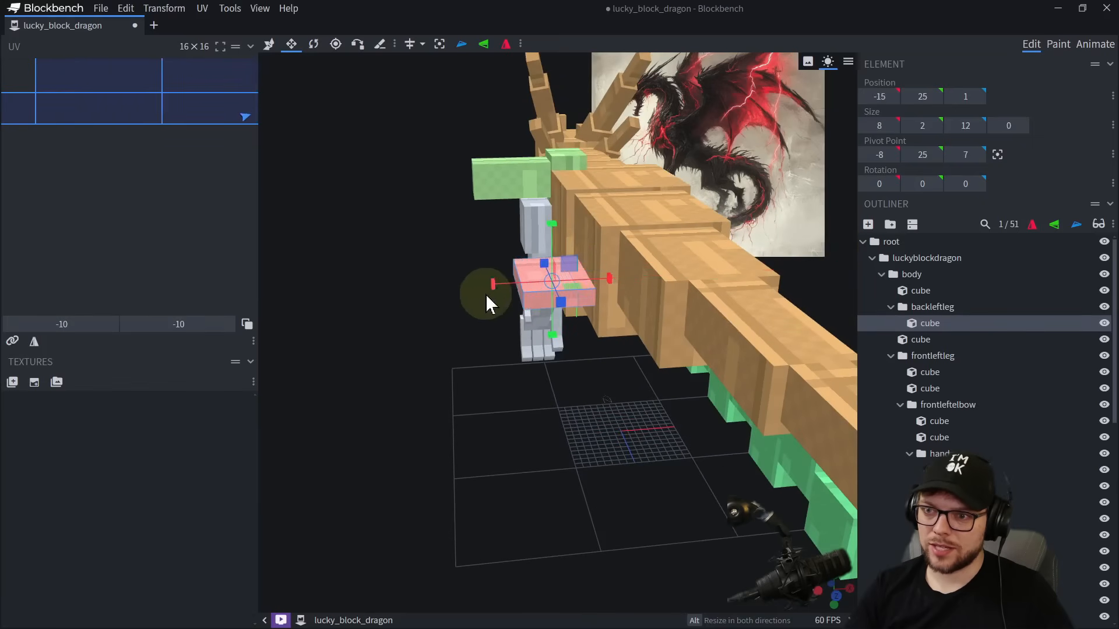
Stretch the backleftleg cube vertically into a thigh and narrow its outer side to a width of 6 units.
left_click_drag(553, 224, 551, 185)
mouse_move(483, 374)
left_mouse_down()
mouse_move(492, 389)
mouse_move(576, 340)
mouse_move(497, 392)
left_mouse_up()
left_click_drag(523, 290, 534, 290)
left_click_drag(514, 360, 616, 313)
left_click_drag(527, 348, 585, 339)
Duplicate the thigh cube, lower the copy beneath it and resize the copy to 6 × 6 × 9 at Y 14.
key("ctrl+d")
left_click_drag(526, 257, 525, 329)
key("s")
left_click_drag(529, 438, 529, 396)
mouse_move(585, 357)
left_mouse_down()
mouse_move(549, 359)
mouse_move(567, 357)
left_mouse_up()
left_click_drag(683, 350, 729, 411)
right_click_drag(729, 412, 675, 379)
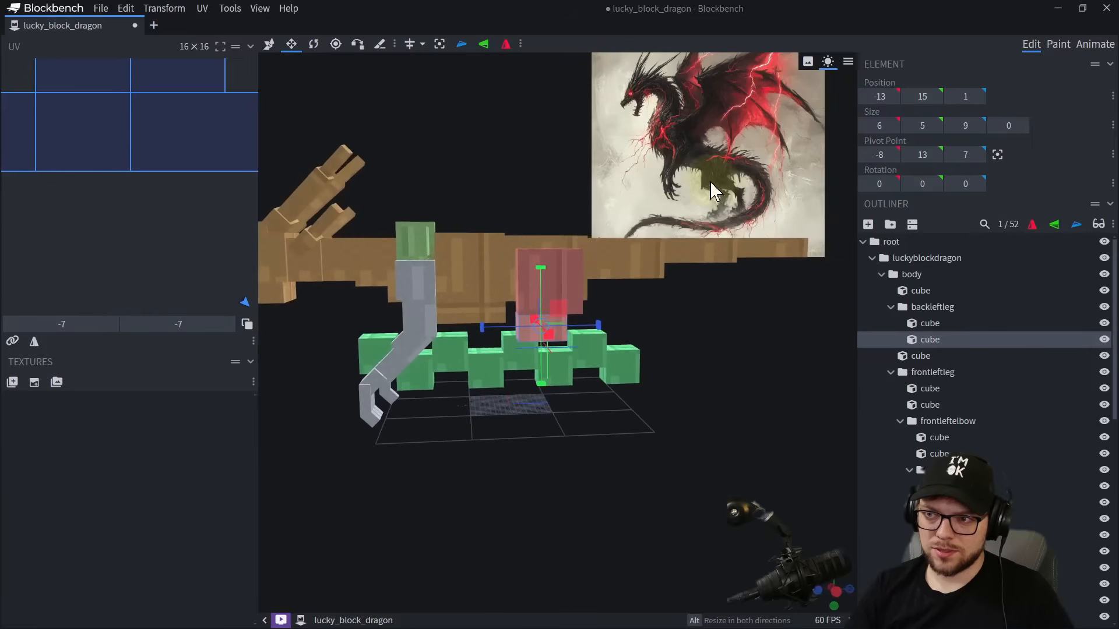
scroll(565, 437, "up", 5)
left_click_drag(533, 372, 529, 381)
right_click_drag(533, 378, 506, 305)
Duplicate the lowest backleftleg cube, lower the copy to Y 8 and lengthen it backward to 17 units.
key("ctrl+d")
key("v")
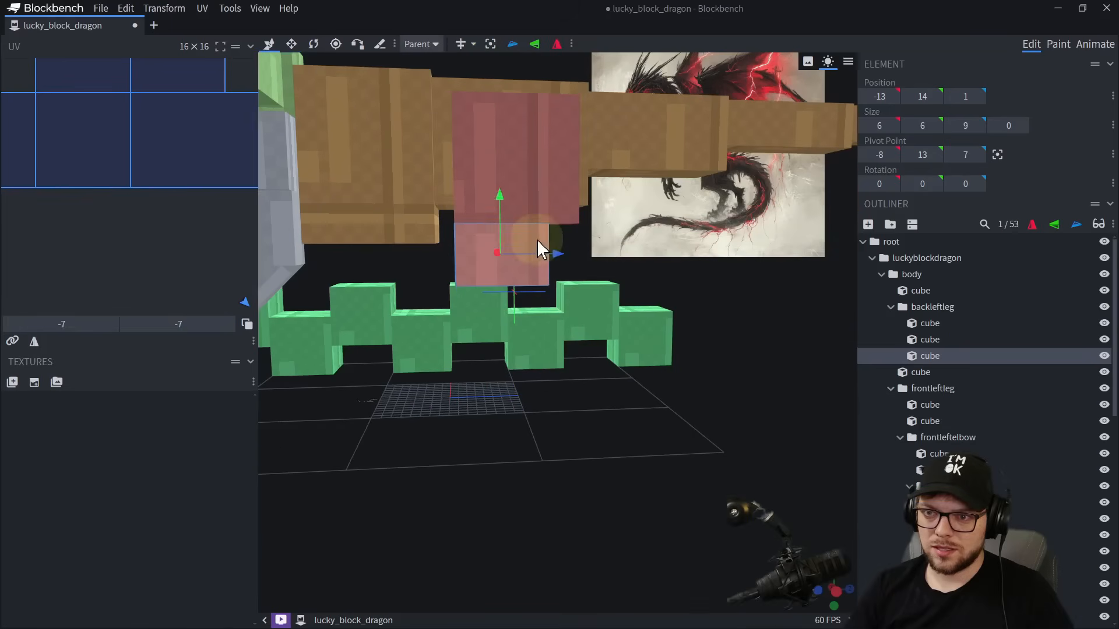
left_click_drag(498, 202, 496, 271)
key("s")
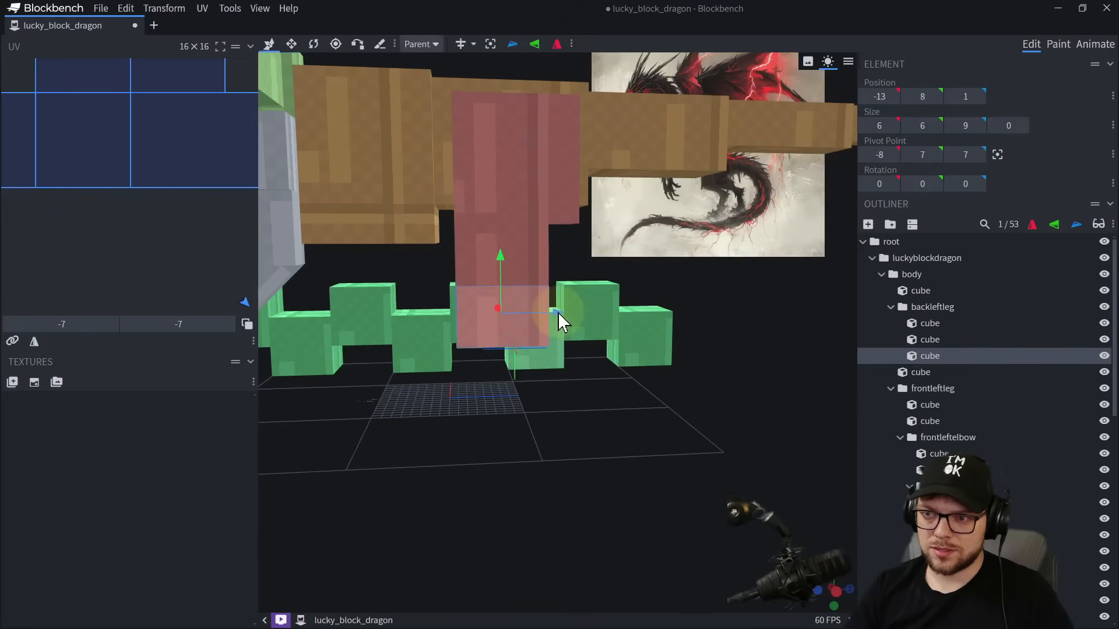
left_click_drag(558, 312, 644, 318)
scroll(653, 324, "down", 5)
Centre the backleftleg group's pivot point on the leg and raise it to Y 27, near the top of the thigh.
left_click(600, 327)
left_click(527, 224)
left_click(525, 277, "ctrl")
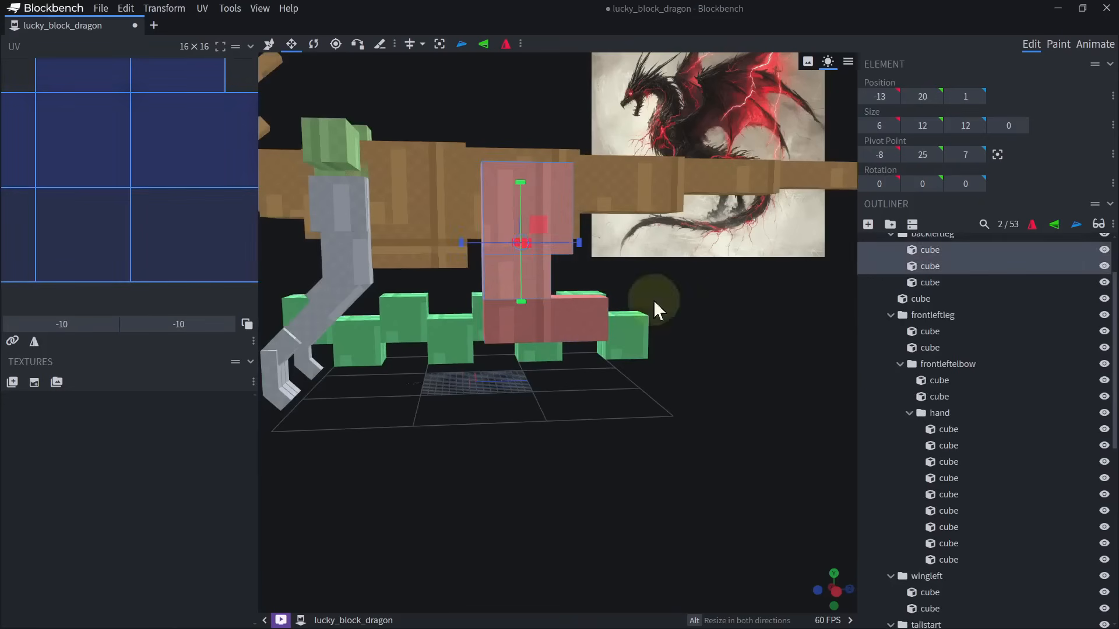
scroll(933, 307, "up", 2)
left_click(933, 307)
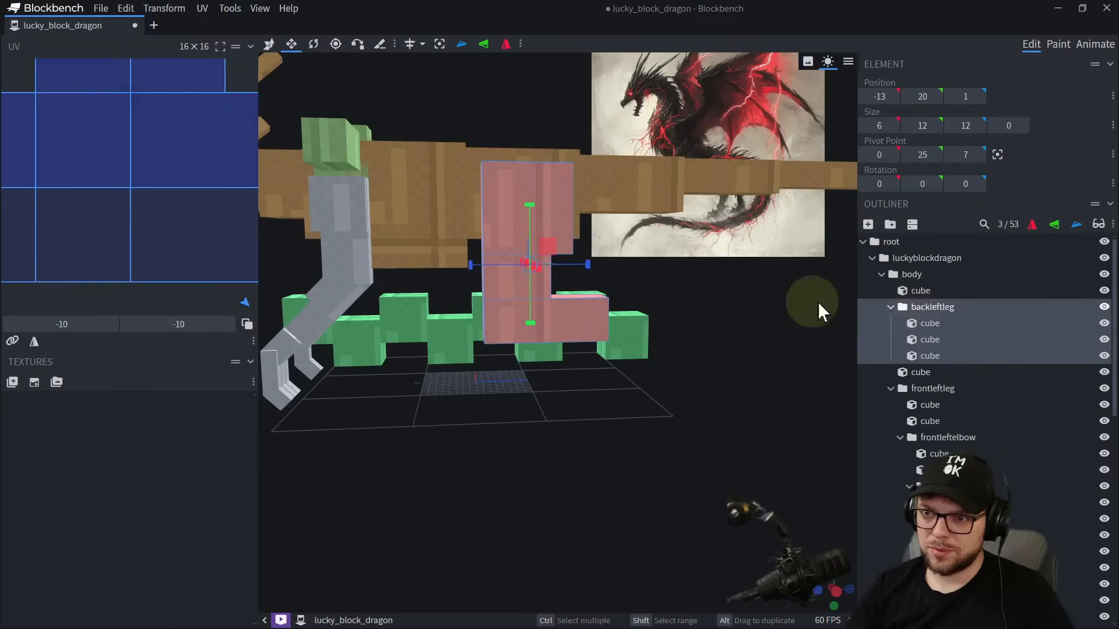
left_click(443, 44)
left_click(338, 46)
left_click_drag(708, 324, 592, 320)
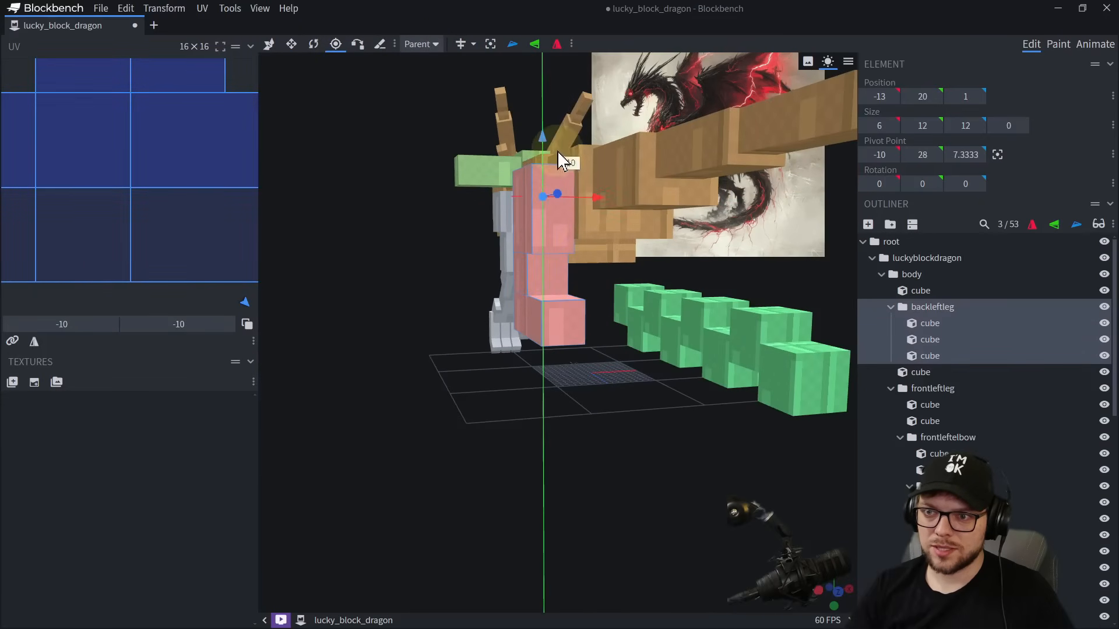
left_click_drag(557, 153, 558, 162)
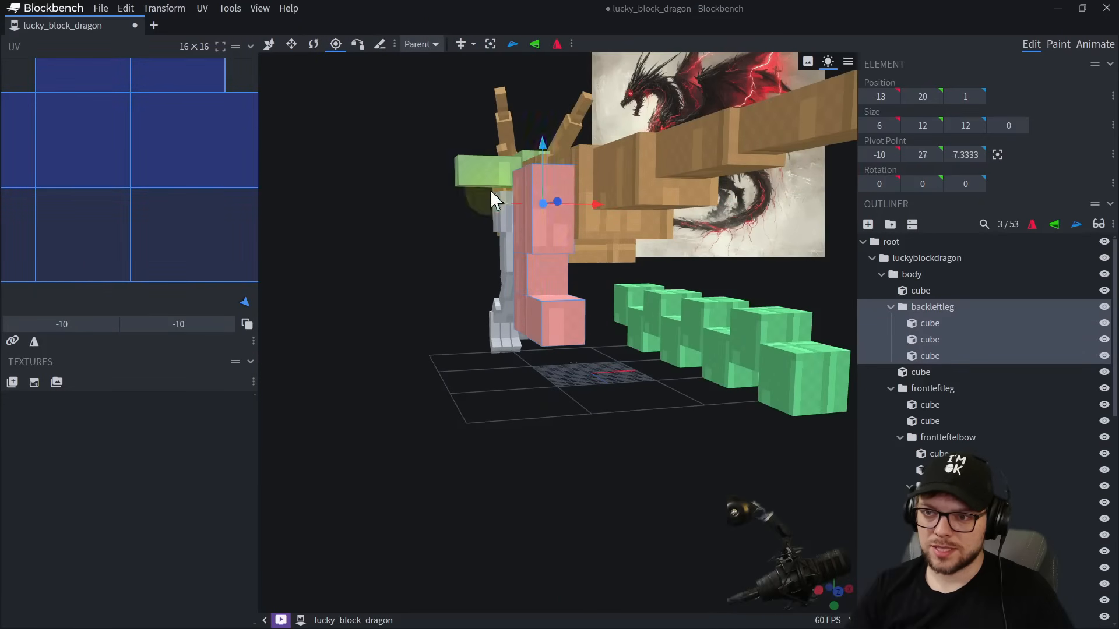
left_click_drag(398, 320, 637, 307)
Fine-tune the backleftleg group's pivot point sideways along the X axis.
left_click(546, 202)
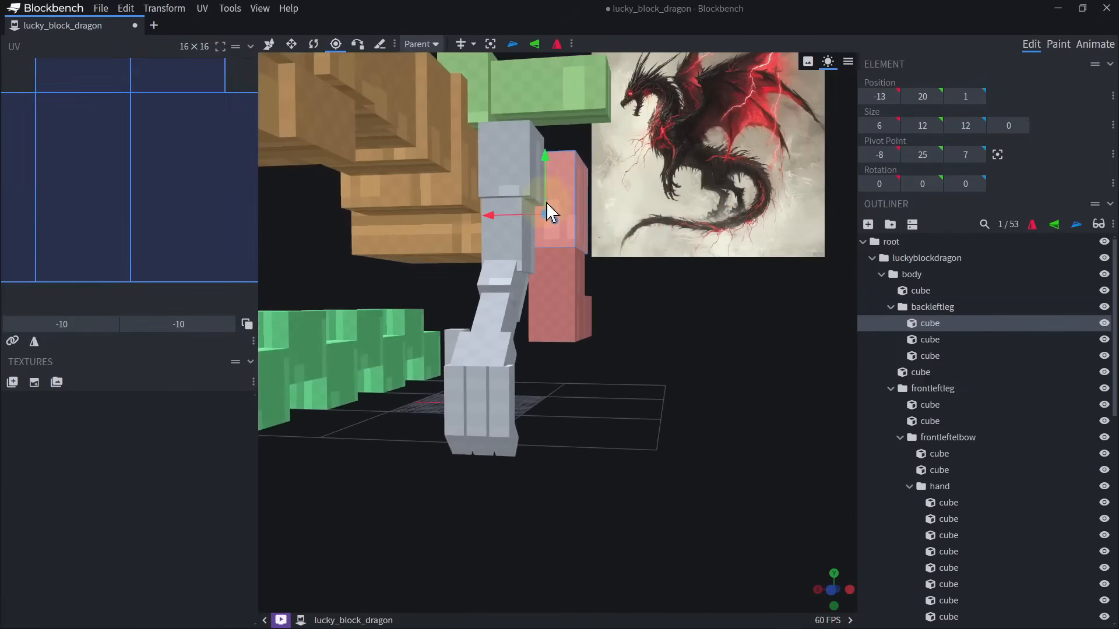
left_click_drag(591, 276, 561, 292)
left_click(929, 310)
left_click_drag(625, 331, 664, 357)
scroll(665, 357, "up", 5)
left_click_drag(495, 401, 477, 398)
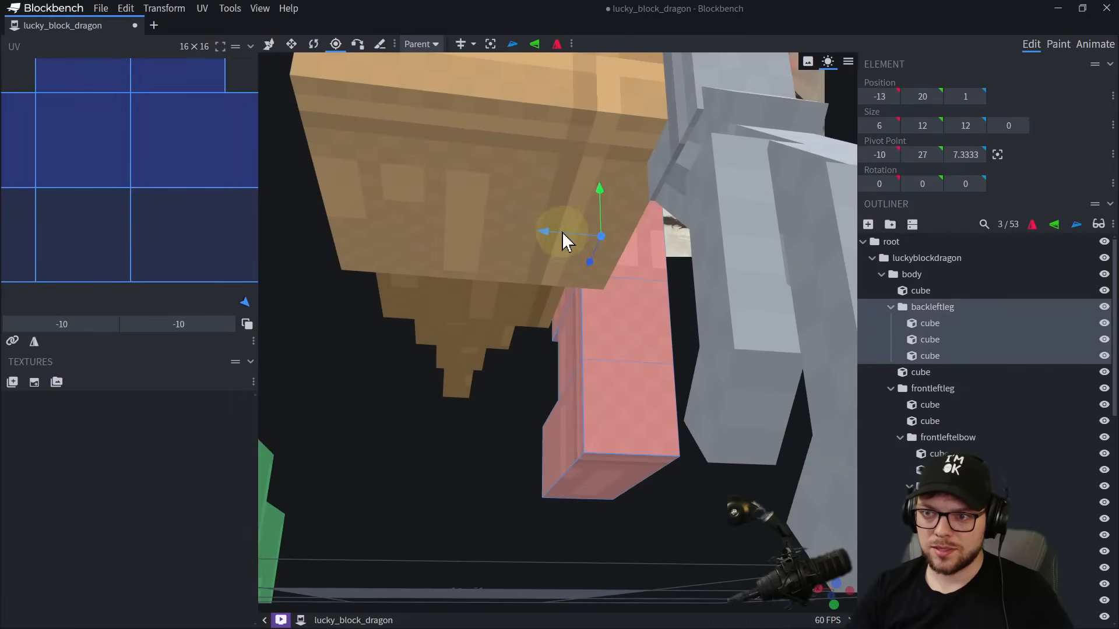
left_click_drag(562, 232, 704, 383)
scroll(543, 241, "down", 5)
Raise the 17-unit-long cube at the bottom of the back leg to Y 12.
left_click(562, 371)
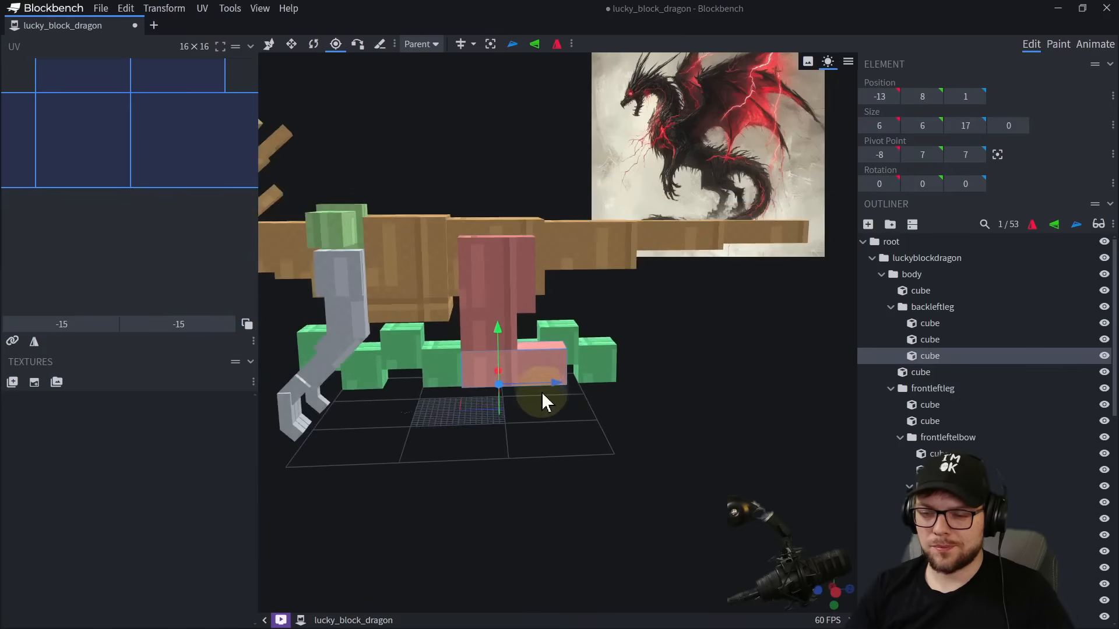
scroll(541, 394, "up", 3)
left_click_drag(551, 452, 535, 432)
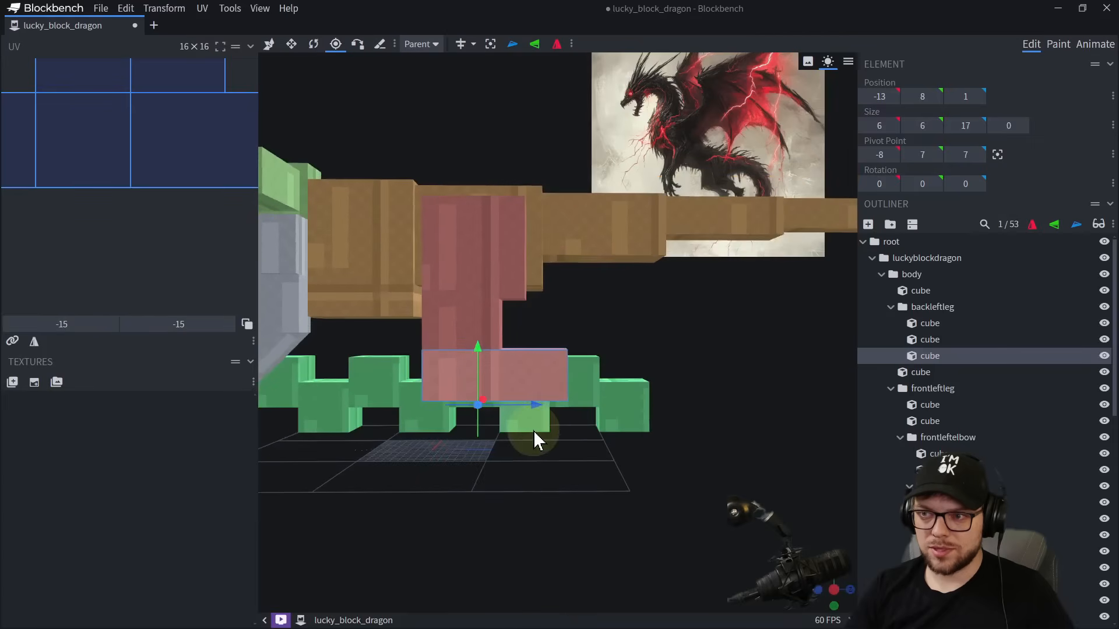
mouse_move(478, 360)
left_mouse_down()
mouse_move(479, 328)
mouse_move(499, 368)
left_mouse_up()
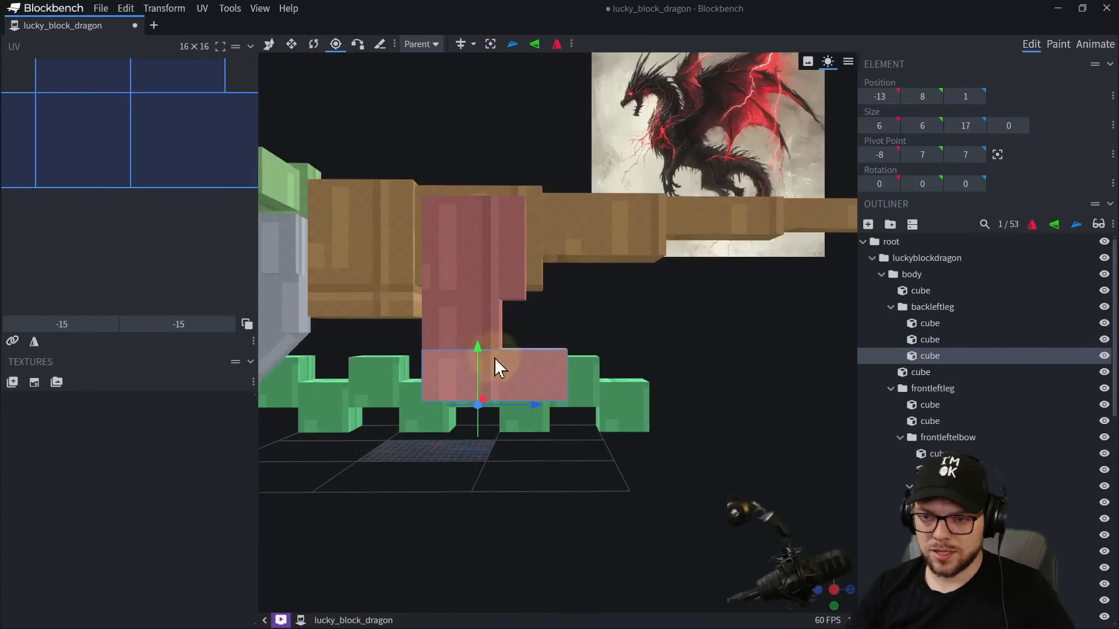
left_click(273, 48)
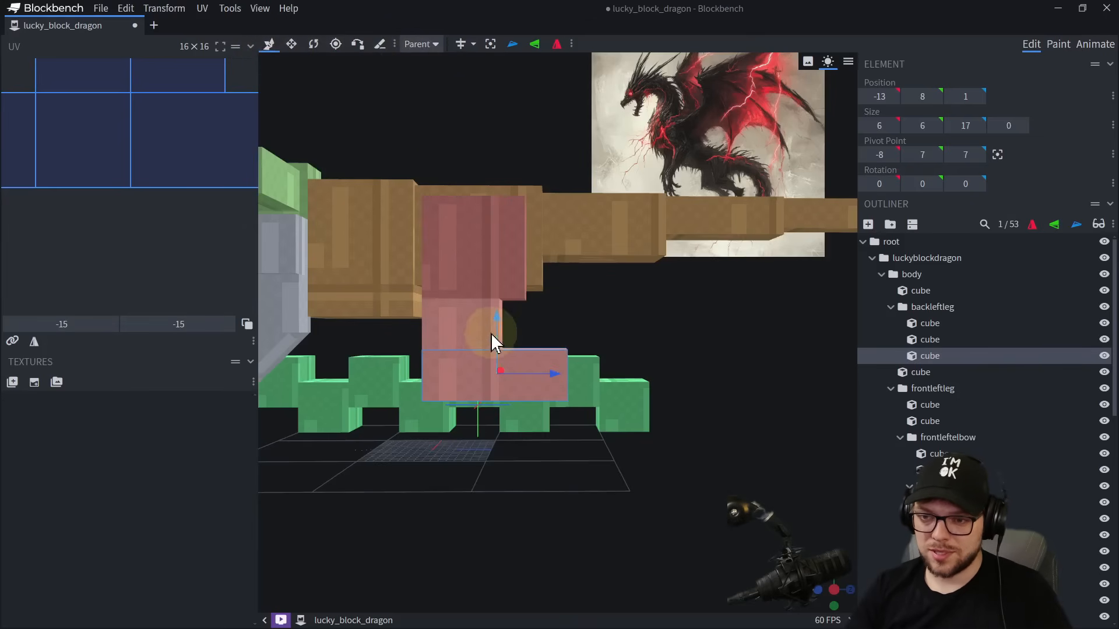
left_click_drag(492, 340, 507, 300)
Narrow both sides of the long lower leg cube to a width of 4 units and shorten its length to 16.
left_click_drag(565, 494, 430, 485)
scroll(480, 483, "up", 3)
key("s")
left_click_drag(444, 340, 455, 339, "alt")
left_click_drag(442, 410, 529, 404)
left_click_drag(526, 341, 421, 344)
left_click_drag(491, 501, 548, 519)
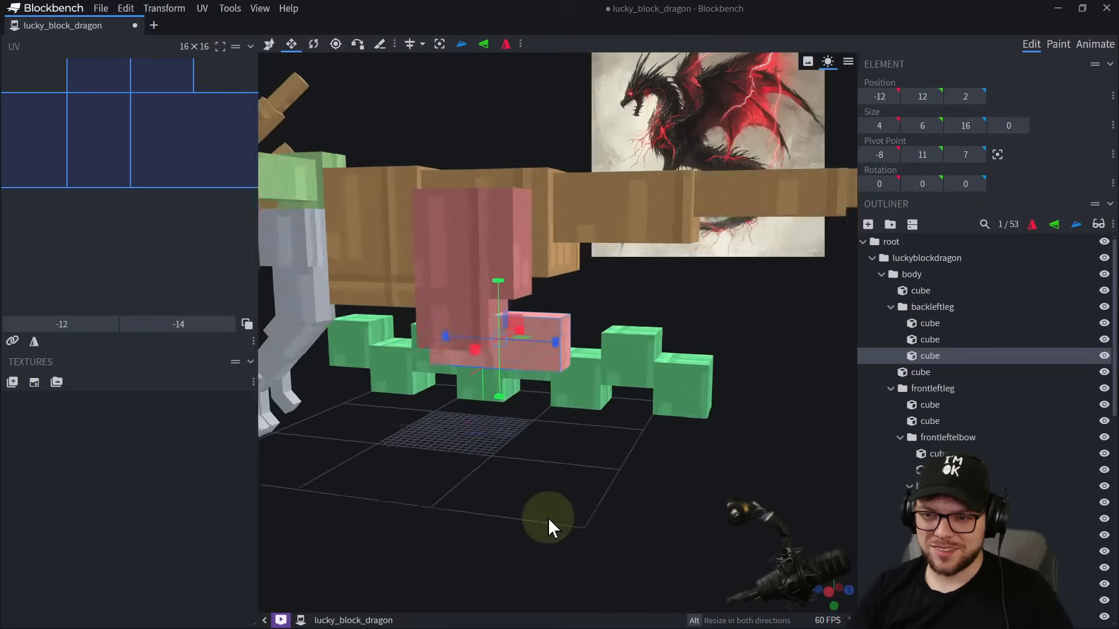
Shorten the long lower leg cube to 13 units and increase its height to 7.
scroll(541, 443, "up", 5)
left_click_drag(507, 347, 463, 342)
left_click_drag(427, 284, 427, 270)
Duplicate the lower leg cube, shift the copy backward and resize it to 4 × 6 × 6 at Z 15.
key("ctrl+d")
left_click_drag(476, 333, 566, 339)
key("s")
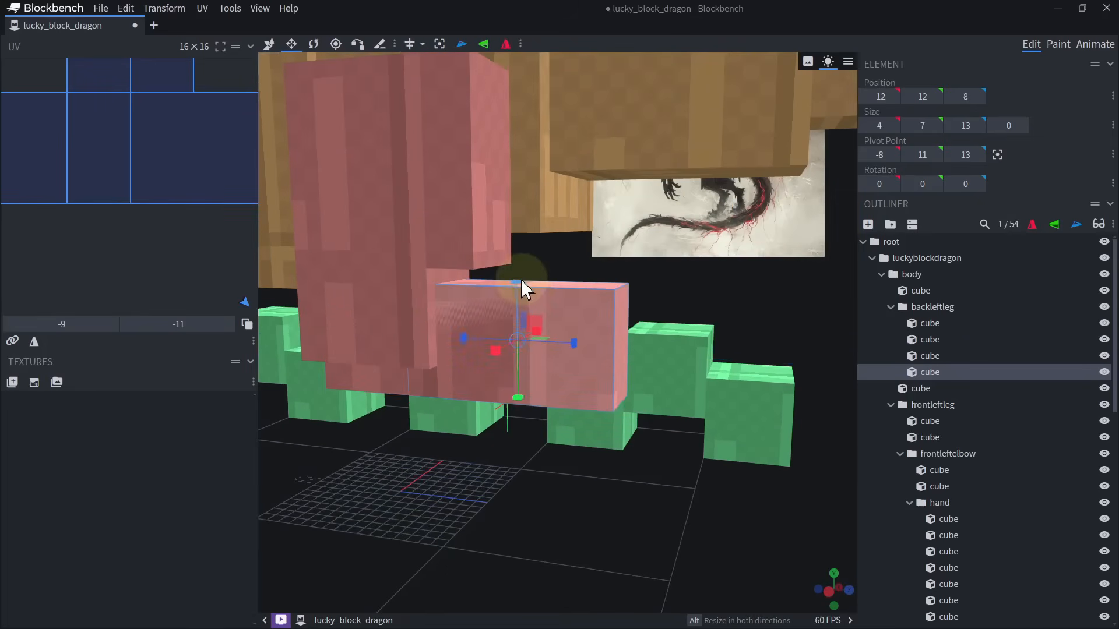
left_click_drag(521, 281, 520, 296)
left_click_drag(455, 339, 557, 351)
scroll(551, 385, "down", 5)
right_click_drag(574, 377, 549, 338)
Duplicate the 4 × 6 × 6 cube and lower the copy directly beneath it to Y 6.
key("ctrl+d")
key("v")
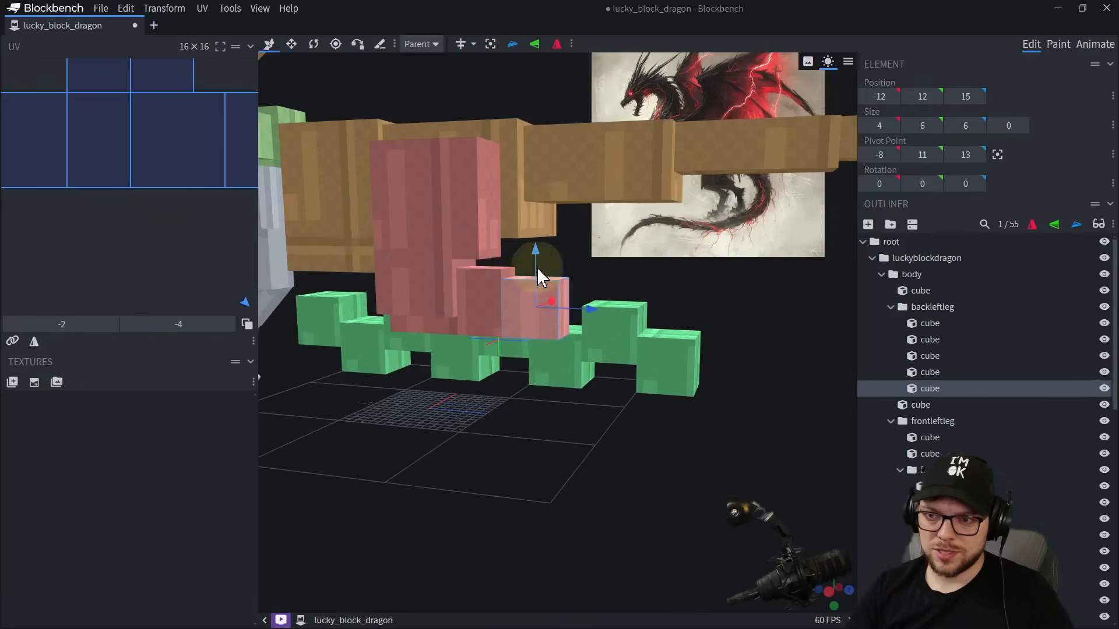
left_click_drag(535, 265, 562, 338)
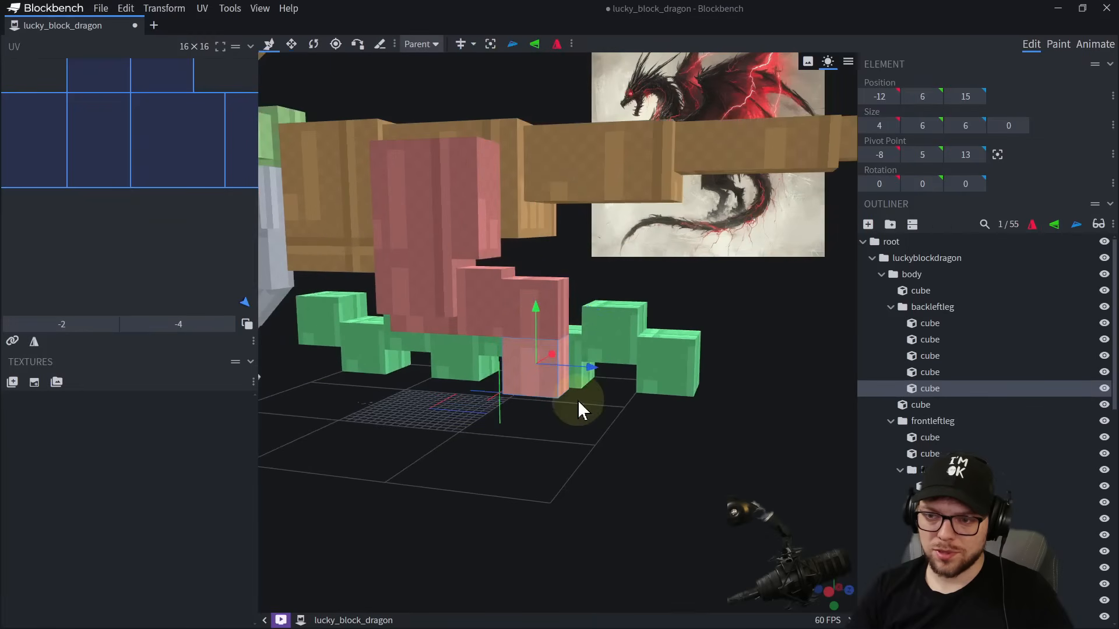
left_click_drag(604, 435, 743, 244)
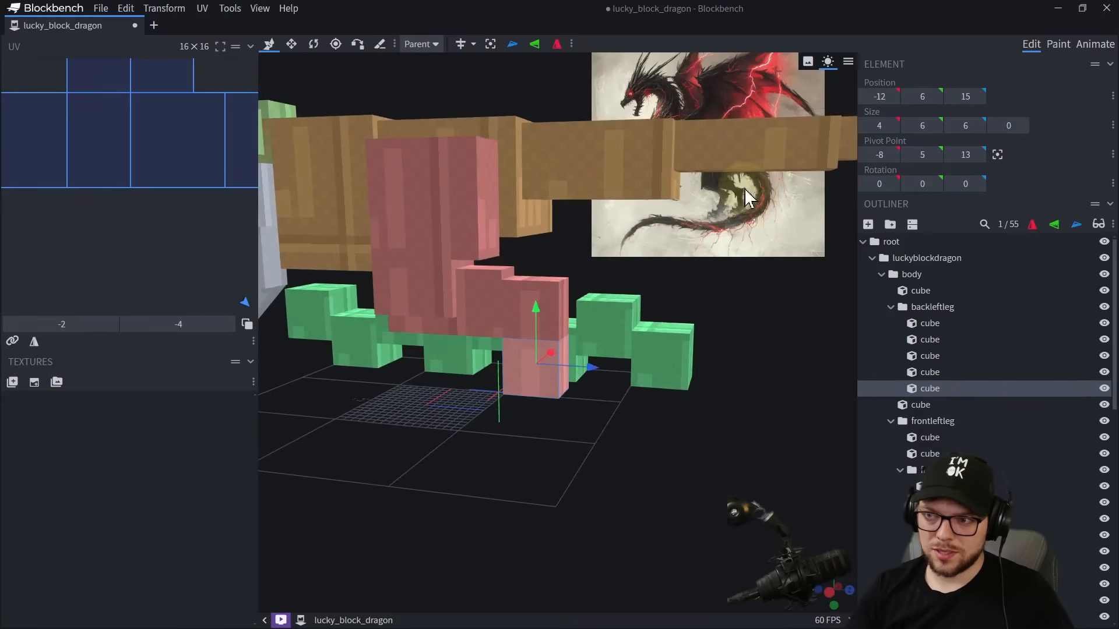
scroll(575, 485, "up", 3)
Move the lowered cube back to Z 18, centre its pivot and rotate it -15° about X.
key("s")
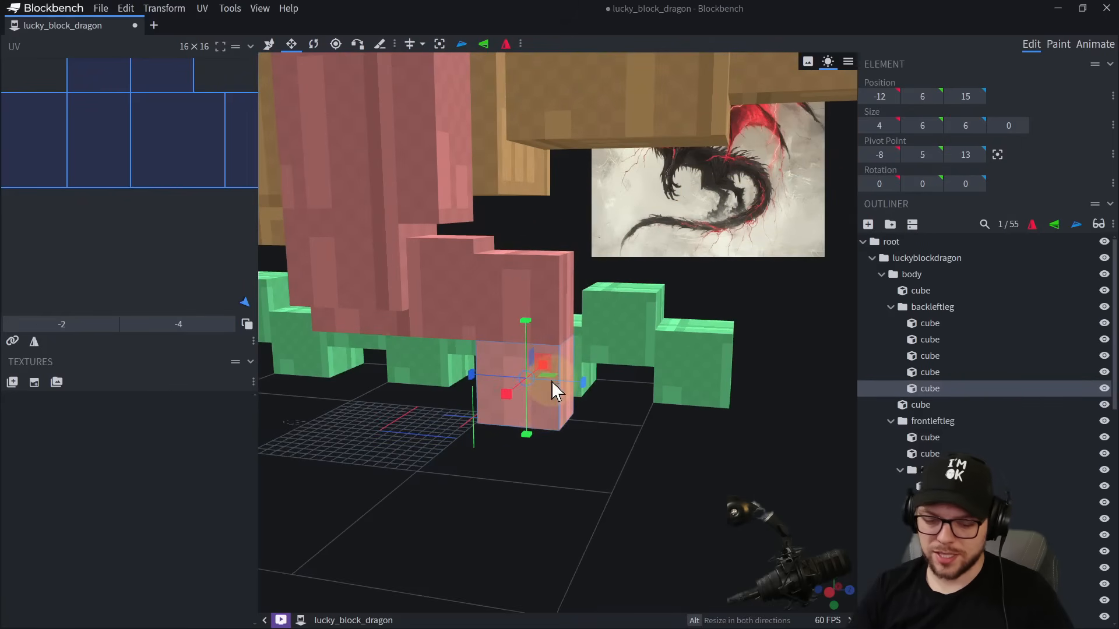
key("v")
left_click_drag(556, 388, 602, 390)
key("r")
left_click(487, 44)
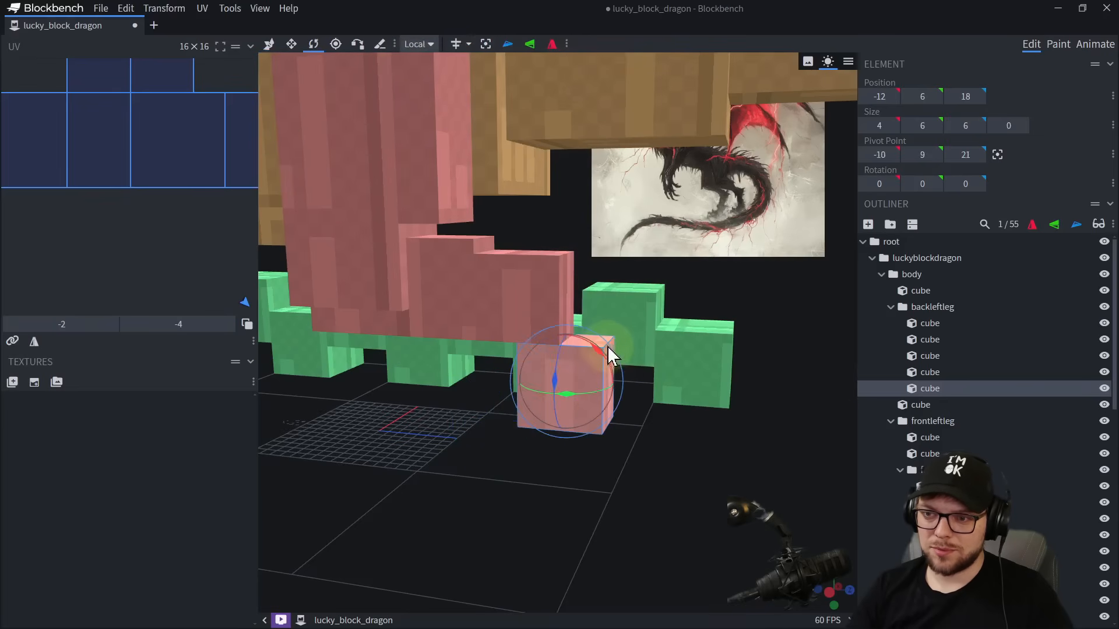
left_click_drag(591, 349, 643, 387)
Stretch the tilted cube to a height of 14 units and vertex-snap its upper rear corner to the horizontal cube's corner.
key("s")
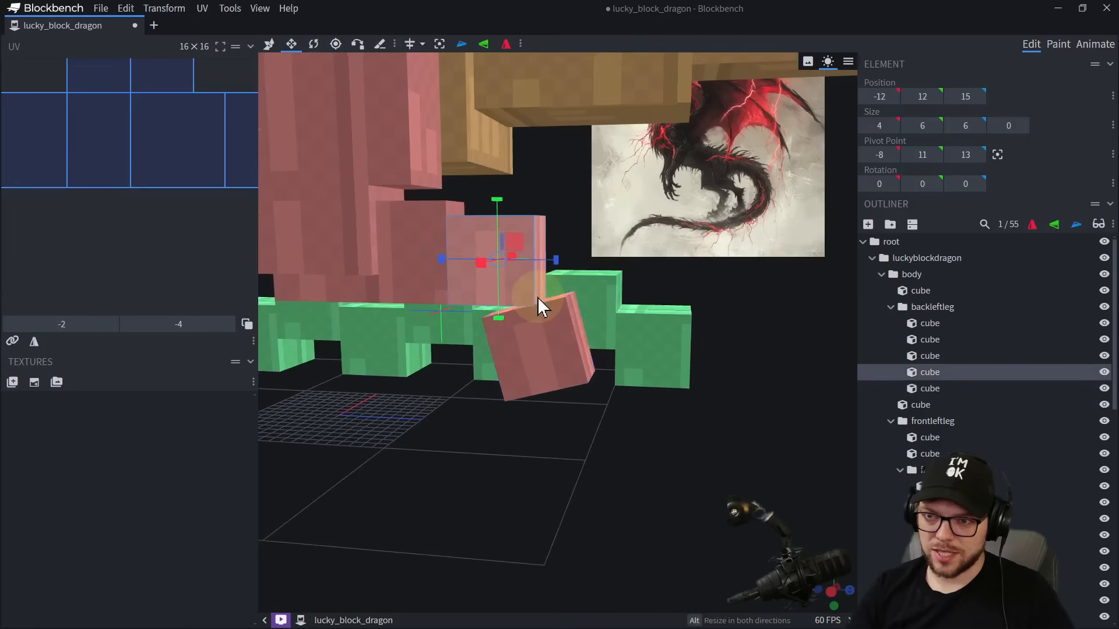
left_click_drag(525, 298, 495, 244, "alt")
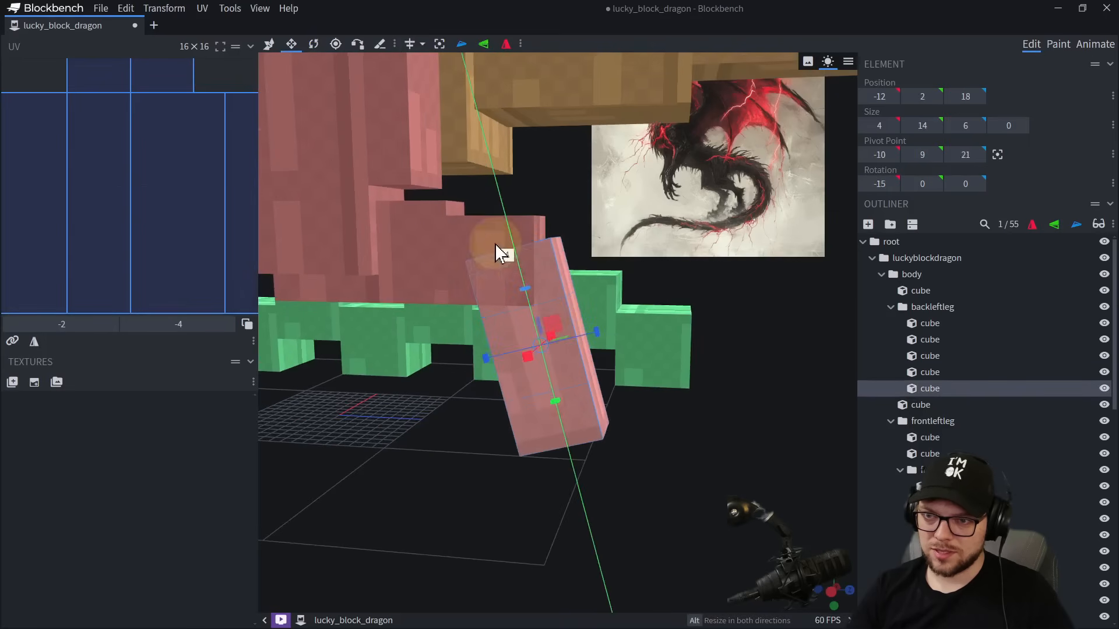
key("x")
left_click(550, 243)
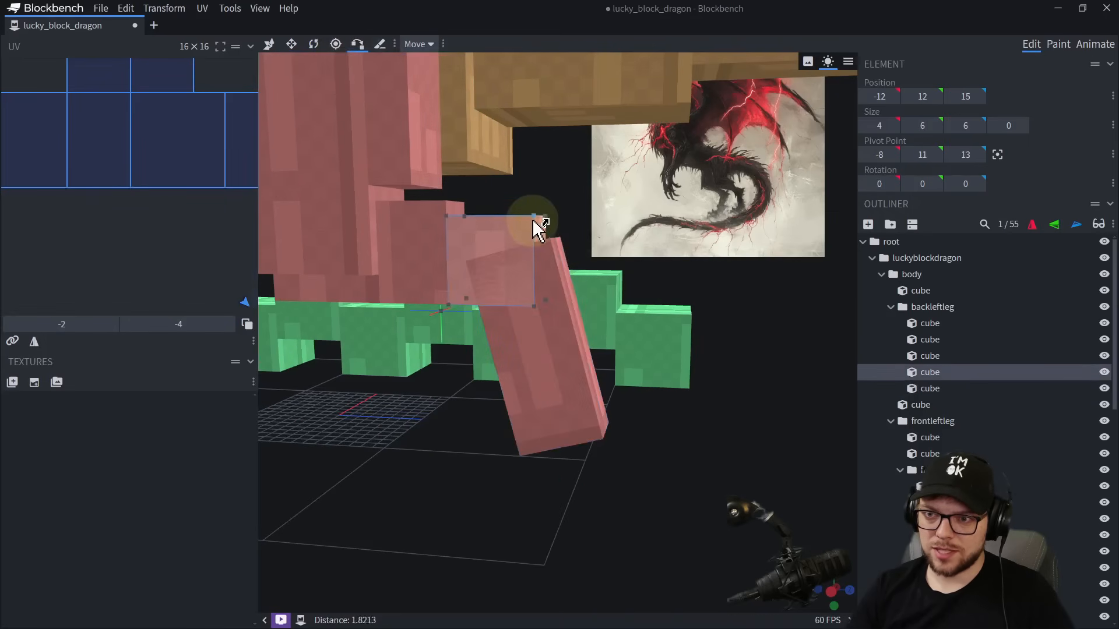
left_click(532, 219)
scroll(699, 455, "down", 3)
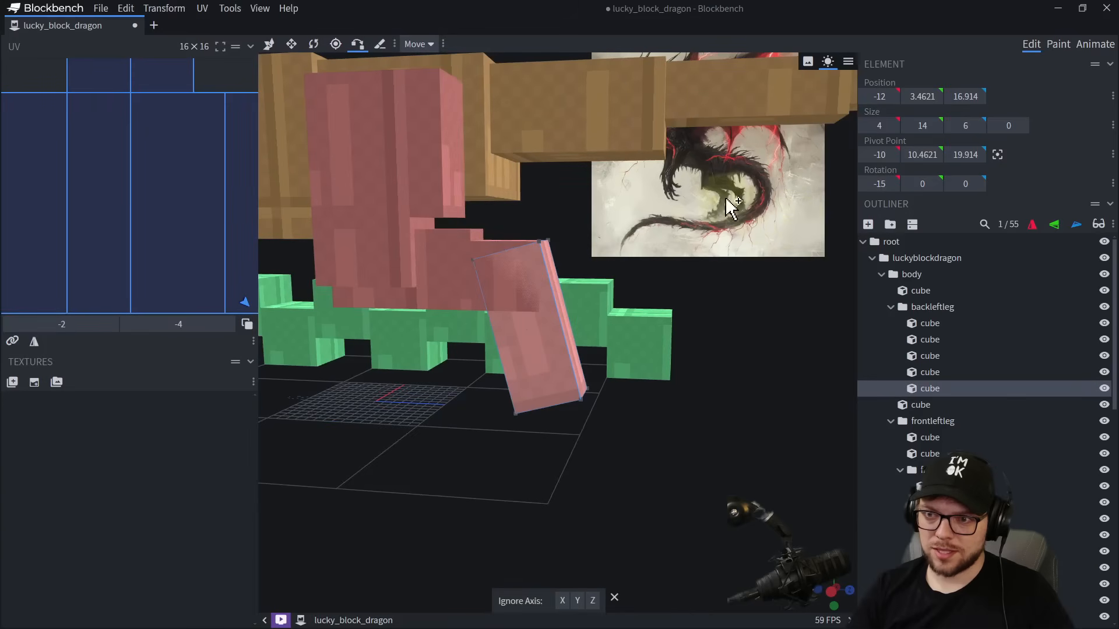
Duplicate the tilted shin cube and raise the copy by 2 units.
right_click_drag(566, 307, 566, 357)
scroll(567, 357, "up", 3)
key("ctrl+d")
key("v")
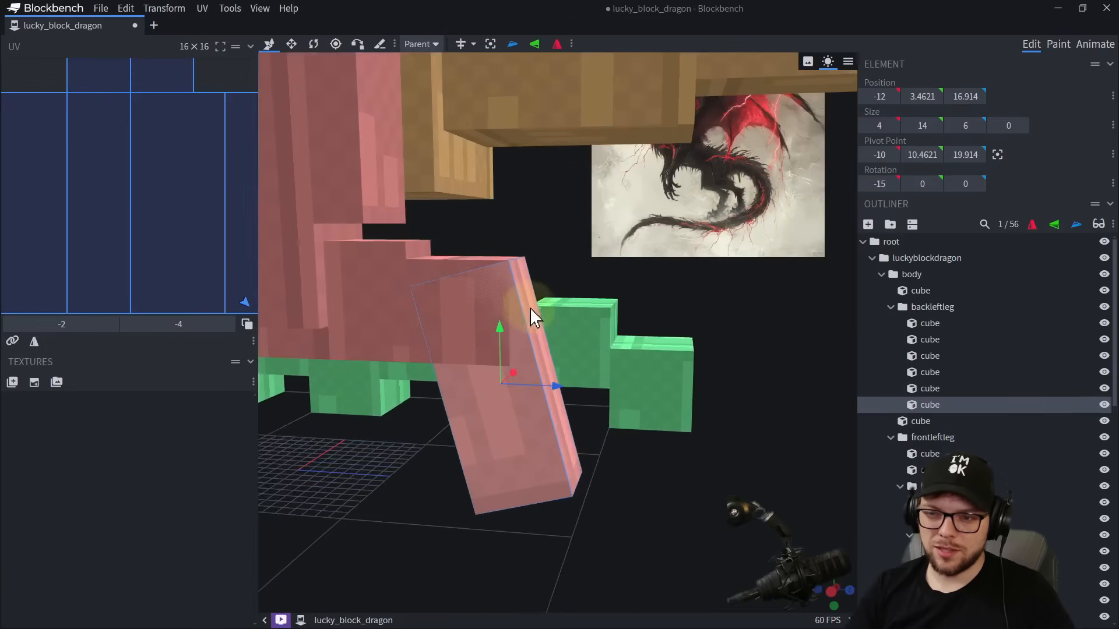
left_click_drag(505, 342, 500, 301)
Shorten the raised copy from below to a height of 4 and extend it backward to a length of 7.
key("s")
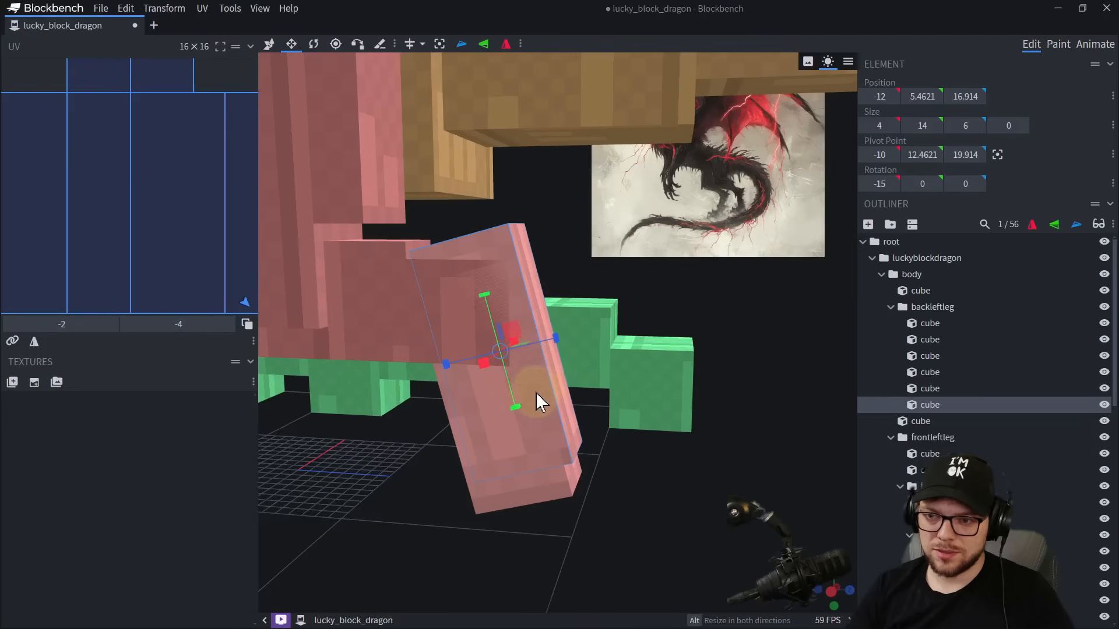
left_click_drag(519, 407, 493, 278)
left_click_drag(644, 277, 530, 281)
left_click_drag(535, 327, 541, 301)
left_click_drag(655, 303, 800, 292)
left_click_drag(551, 257, 568, 256)
Duplicate the 4 × 4 × 7 cube and resize the copy to a 3.5 × 3.5 × 2 block at its rear end.
key("ctrl+d")
key("s")
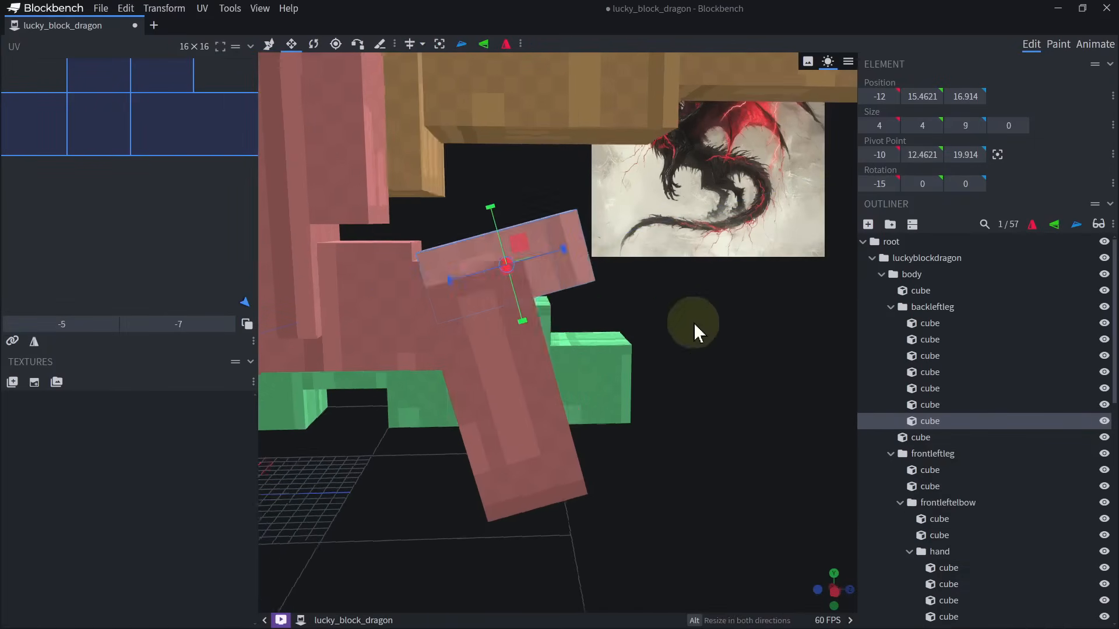
left_click_drag(693, 323, 543, 275)
Duplicate the small rear block and resize the copy to a protruding 2 × 3 × 5 tip.
key("ctrl+d")
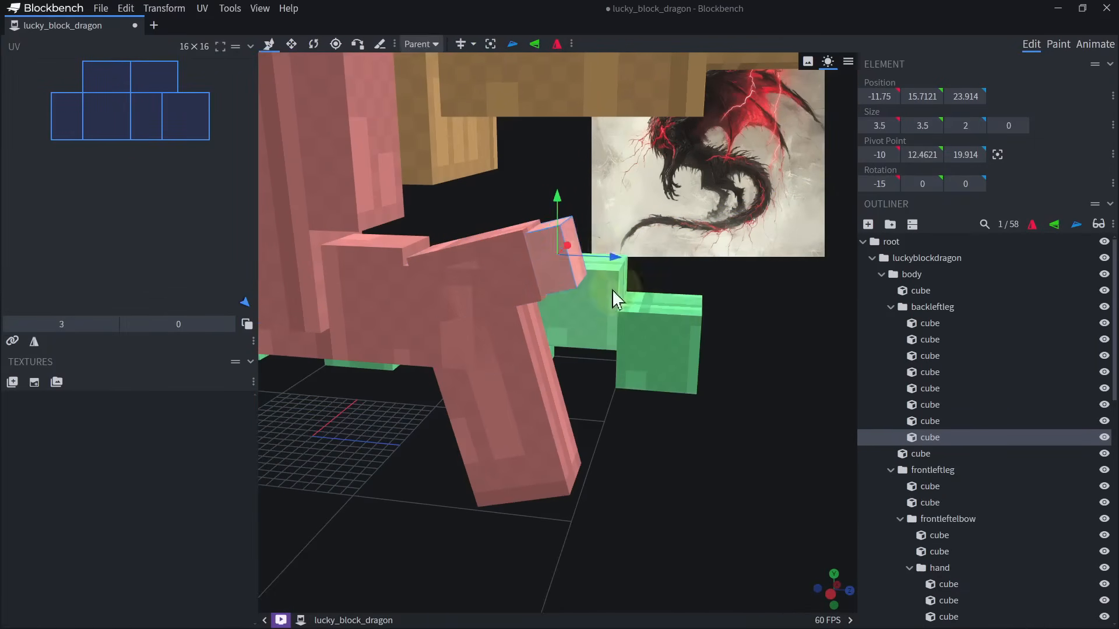
key("s")
left_click_drag(614, 241, 619, 281)
left_click_drag(583, 311, 581, 301, "alt")
left_click_drag(535, 264, 545, 263, "alt")
scroll(555, 334, "down", 5)
left_click_drag(555, 334, 507, 373)
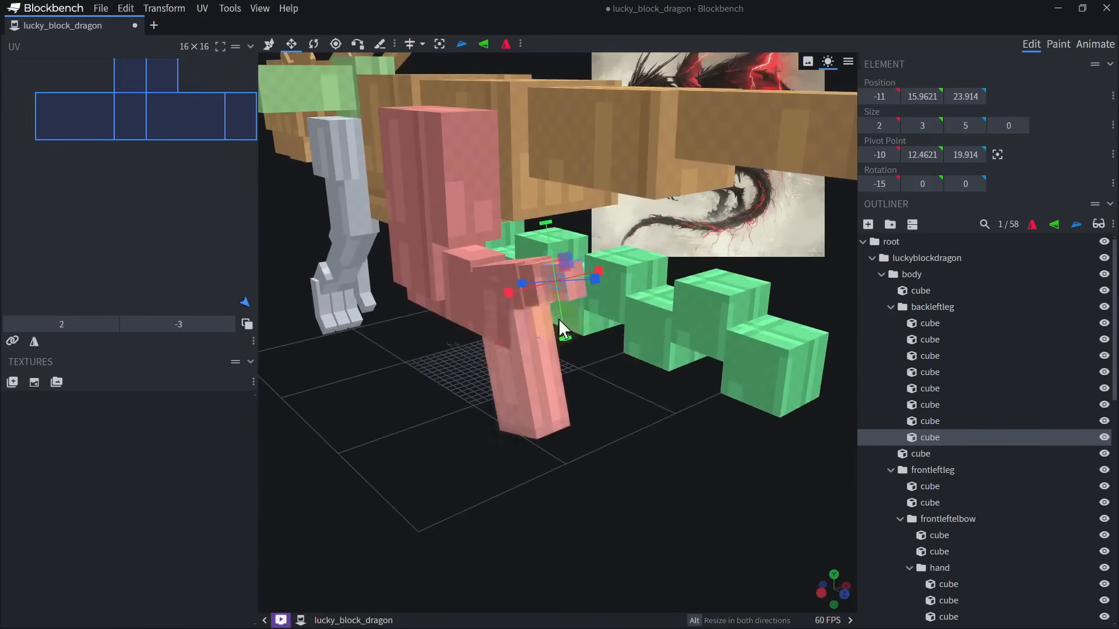
Centre the shared pivot of the three heel spur cubes and rotate them together to -30° about X.
left_click_drag(647, 408, 669, 349)
scroll(583, 315, "up", 3)
left_click(508, 287)
scroll(525, 297, "down", 5)
left_click(564, 295, "shift")
left_click(589, 294, "shift")
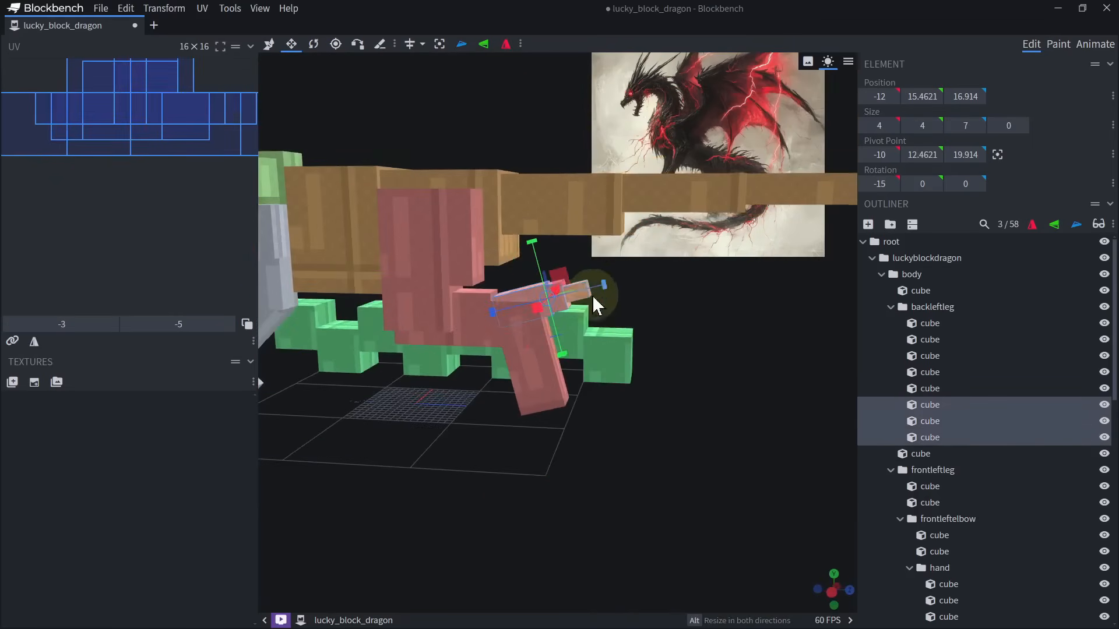
key("r")
scroll(589, 291, "up", 4)
left_click(486, 44)
left_click_drag(582, 257, 562, 252)
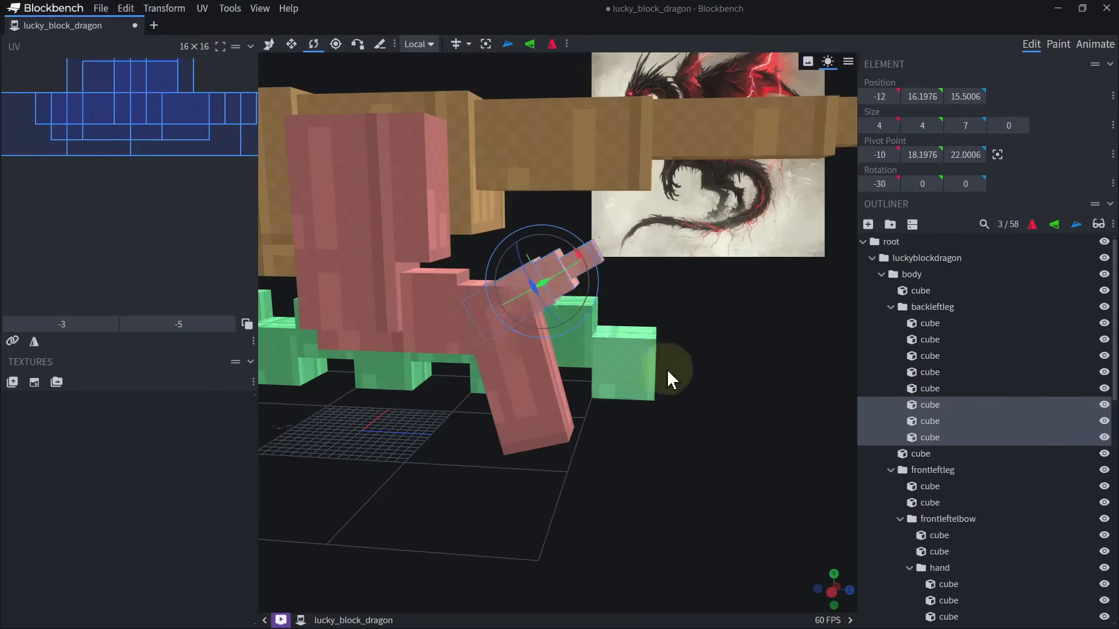
Thin the first two heel spur cubes by 0.5 units, to cross sections of 3.5 × 3.5 and 3 × 3.
left_click_drag(666, 369, 652, 382)
scroll(634, 362, "up", 5)
left_click(618, 379)
left_click(561, 213)
left_click(450, 220, "shift")
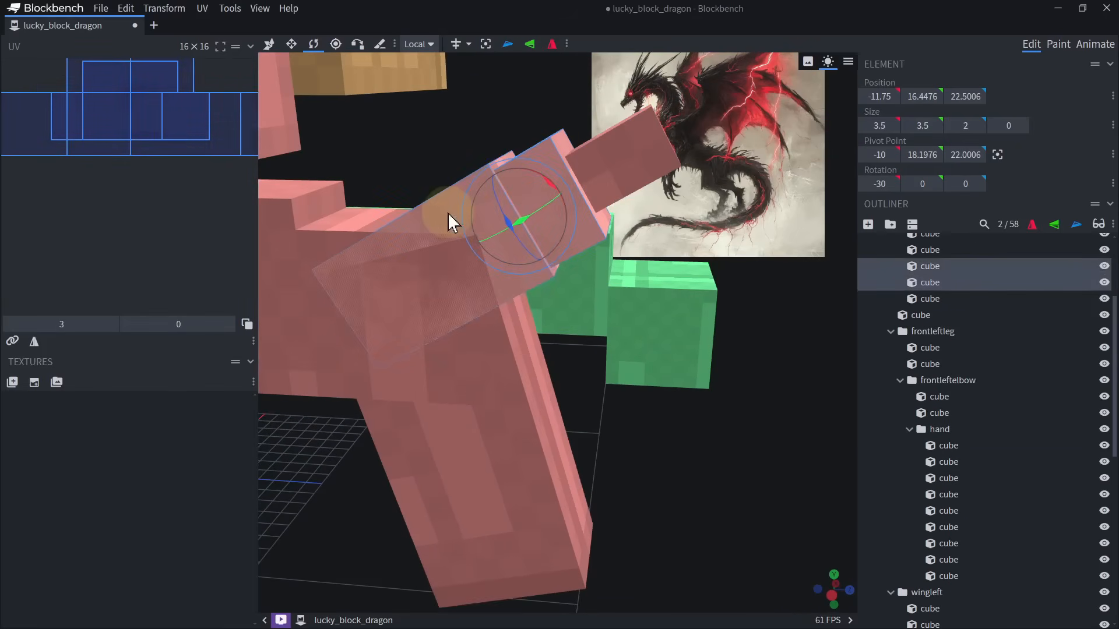
key("s")
left_click_drag(718, 441, 457, 264)
left_click_drag(461, 187, 621, 372, "alt")
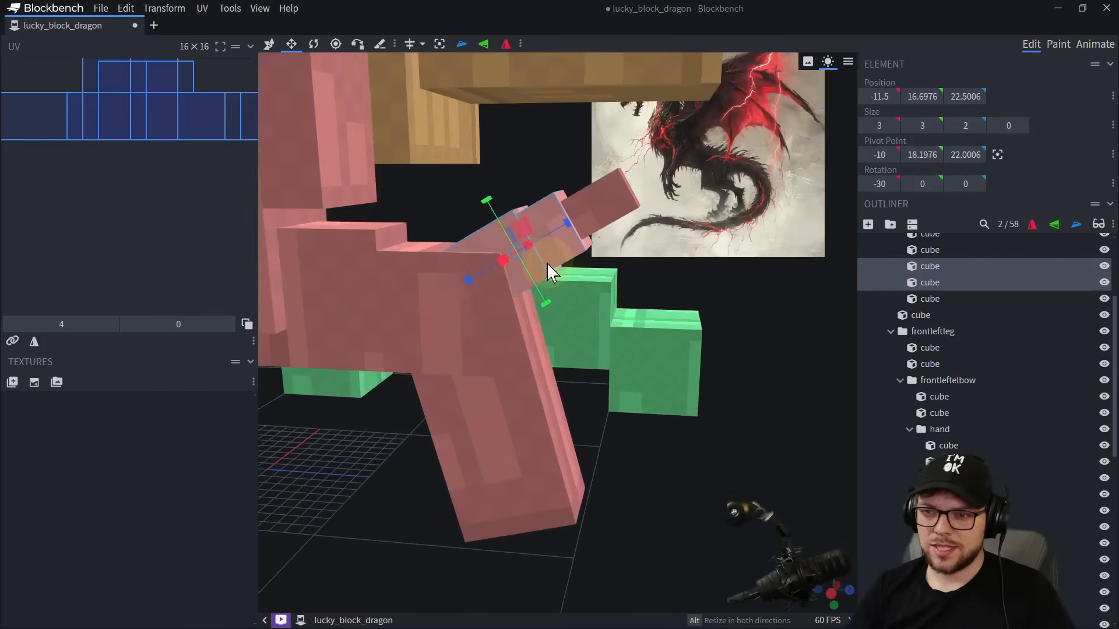
Shorten the middle heel spur block to a depth of 1 and slide it in local space toward the first spur block.
left_click(542, 263)
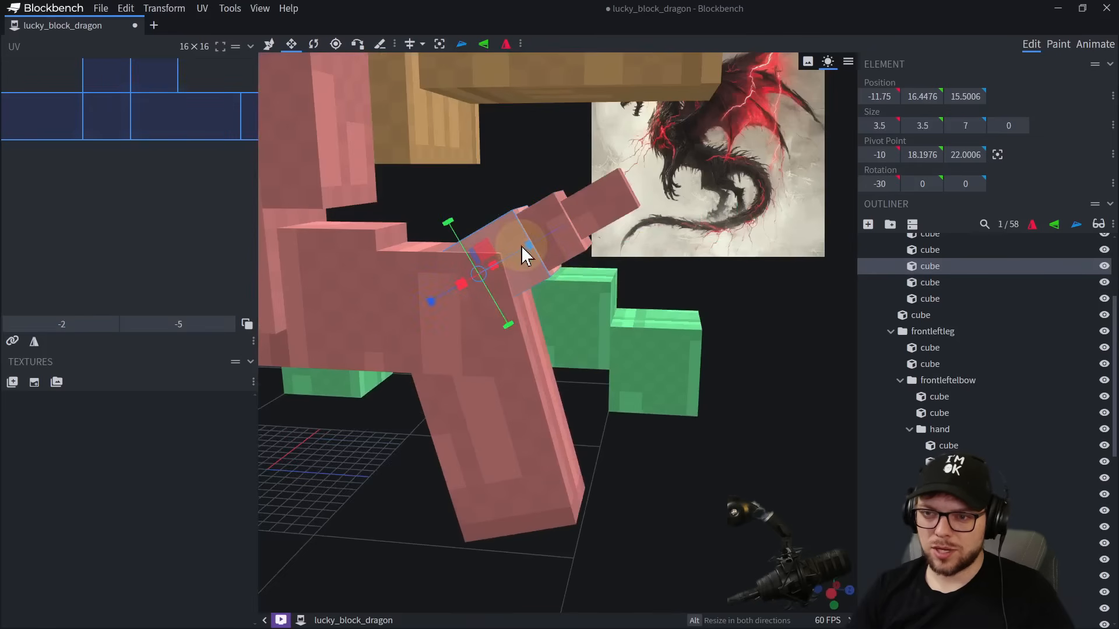
left_click(548, 236)
left_click_drag(606, 213, 640, 270)
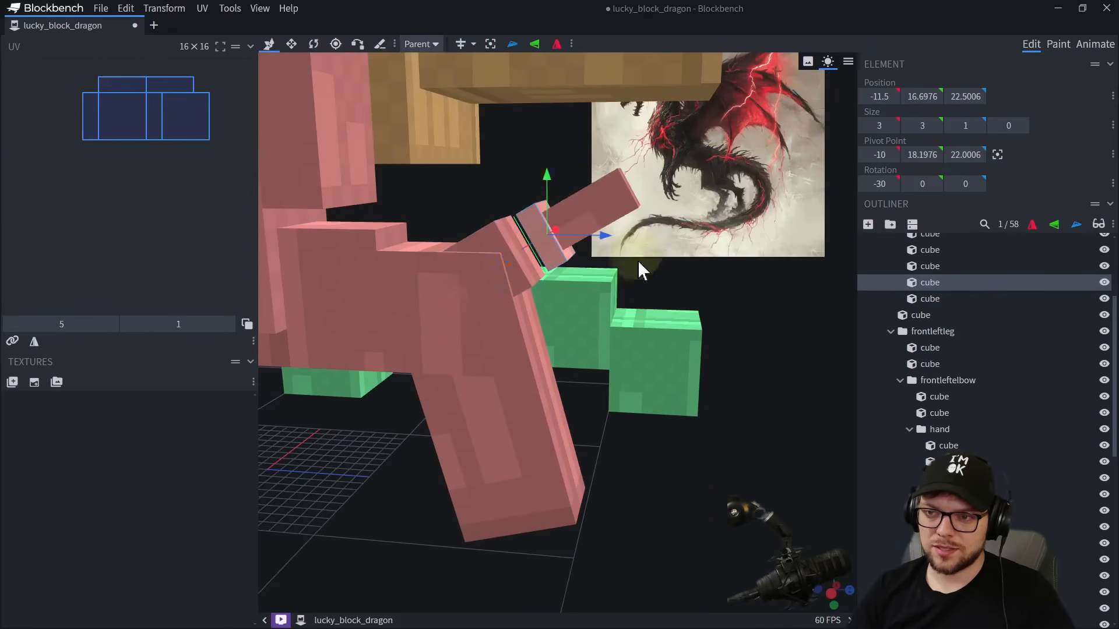
left_click(270, 44)
left_click(420, 44)
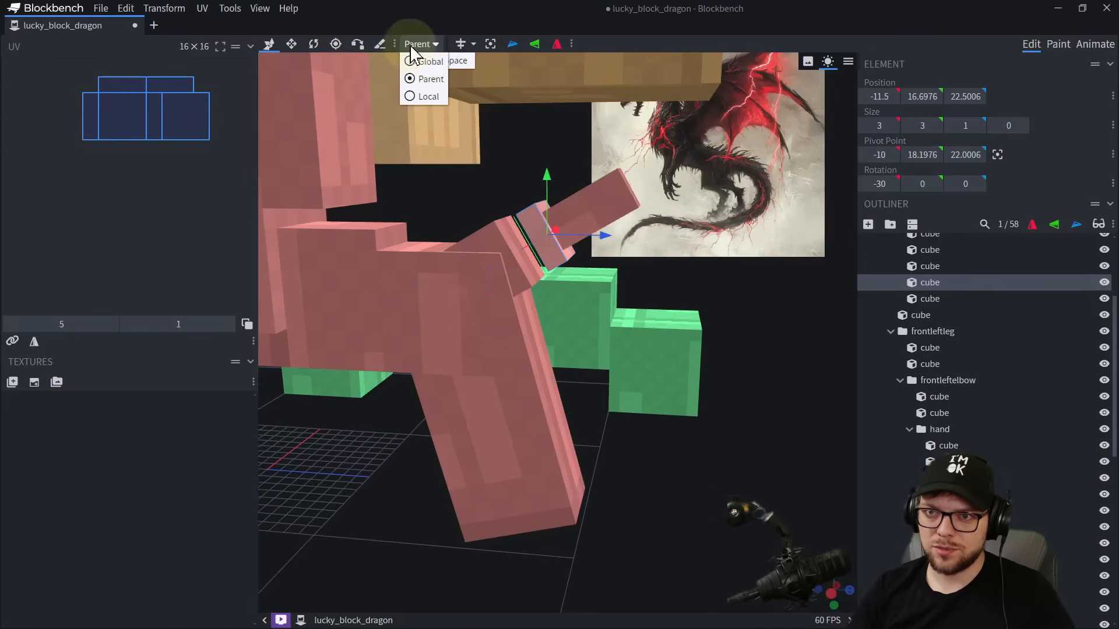
left_click(428, 96)
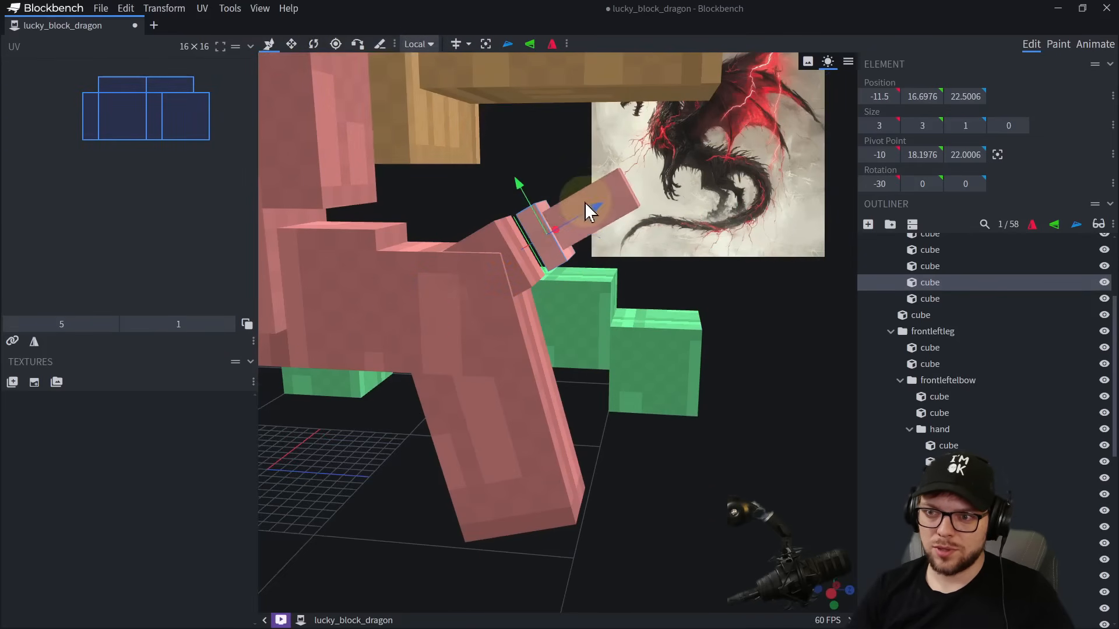
left_click_drag(592, 218, 577, 232)
Shorten the protruding 2 × 2 tip of the heel spur.
left_click(617, 207)
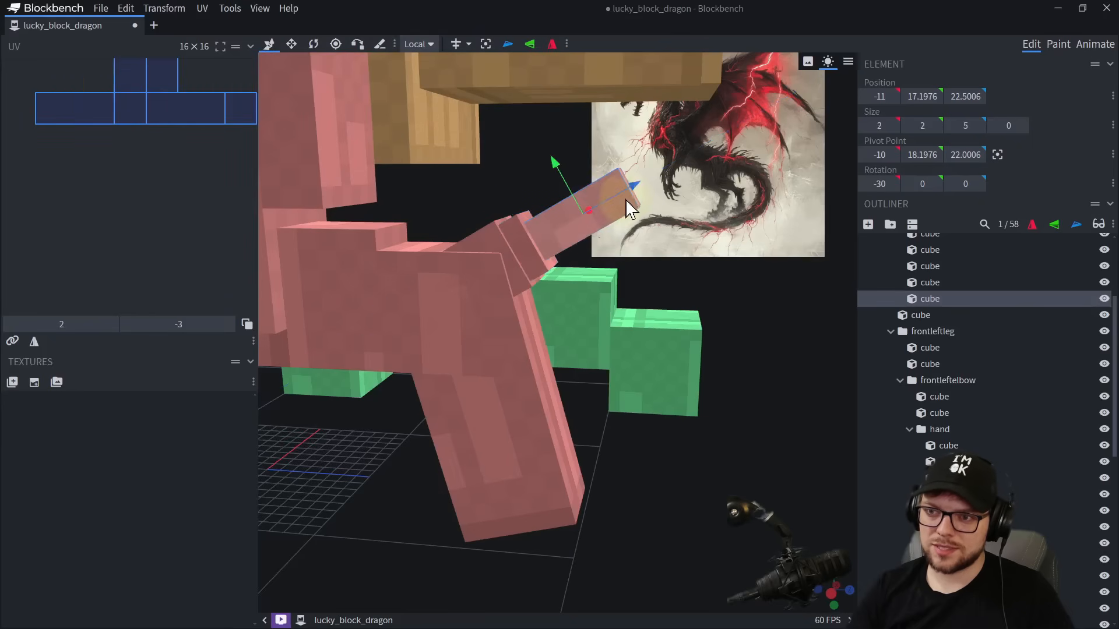
key("s")
left_click_drag(572, 222, 561, 228)
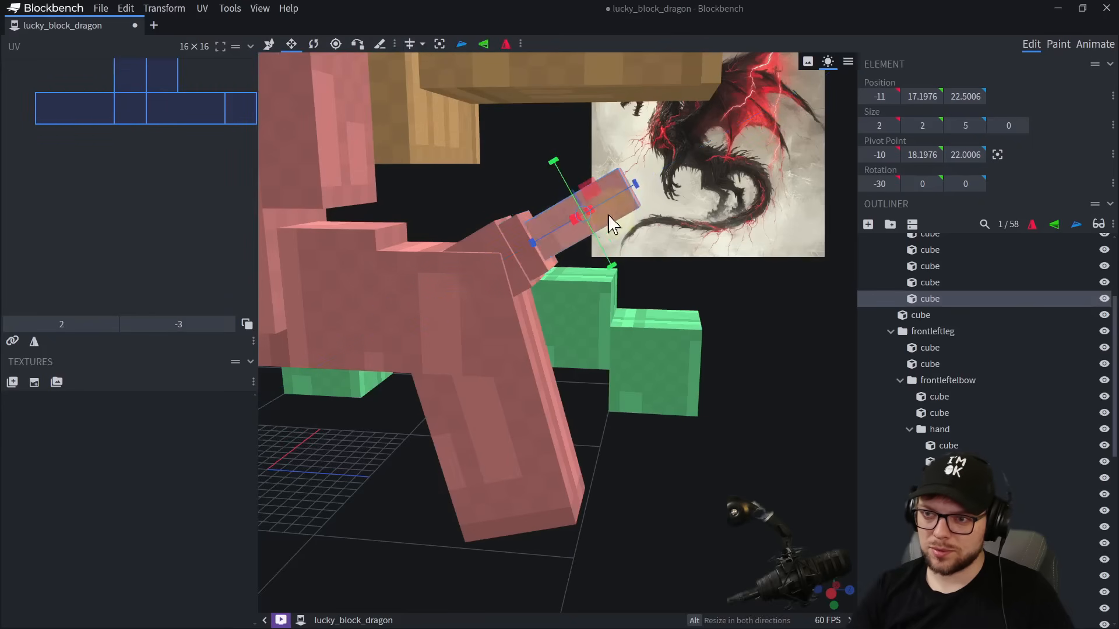
left_click_drag(635, 184, 590, 227)
Group the six knee, shin and heel spur cubes of the back left leg as leftbackknee.
scroll(601, 300, "down", 4)
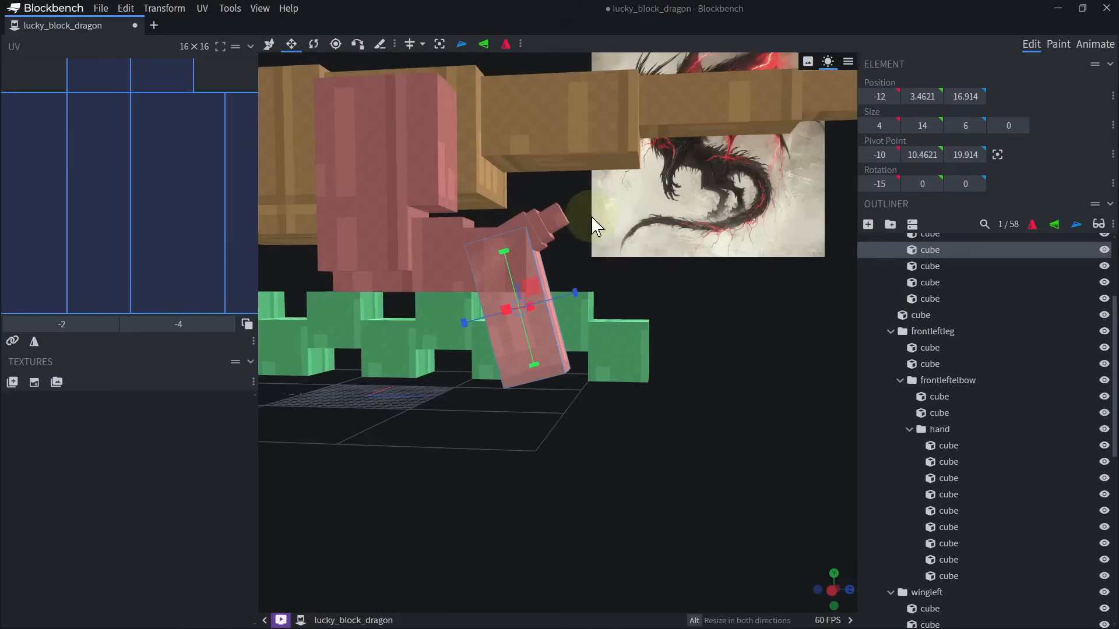
left_click(556, 219, "ctrl")
left_click(448, 236, "ctrl")
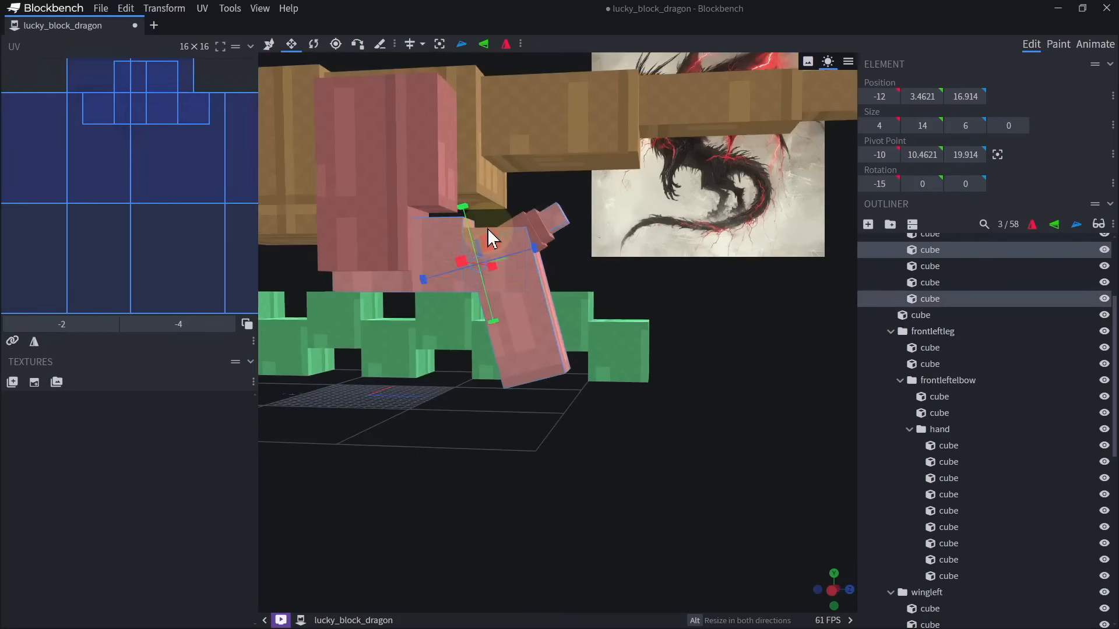
left_click(488, 230, "ctrl")
left_click(530, 220, "ctrl")
left_click(516, 220, "ctrl")
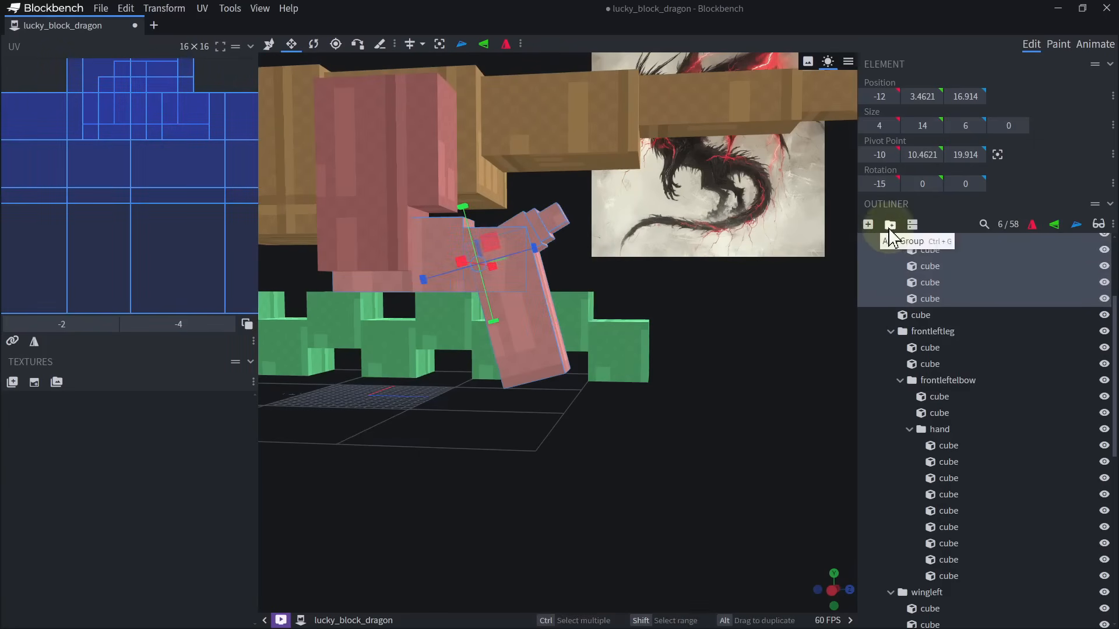
left_click(890, 225)
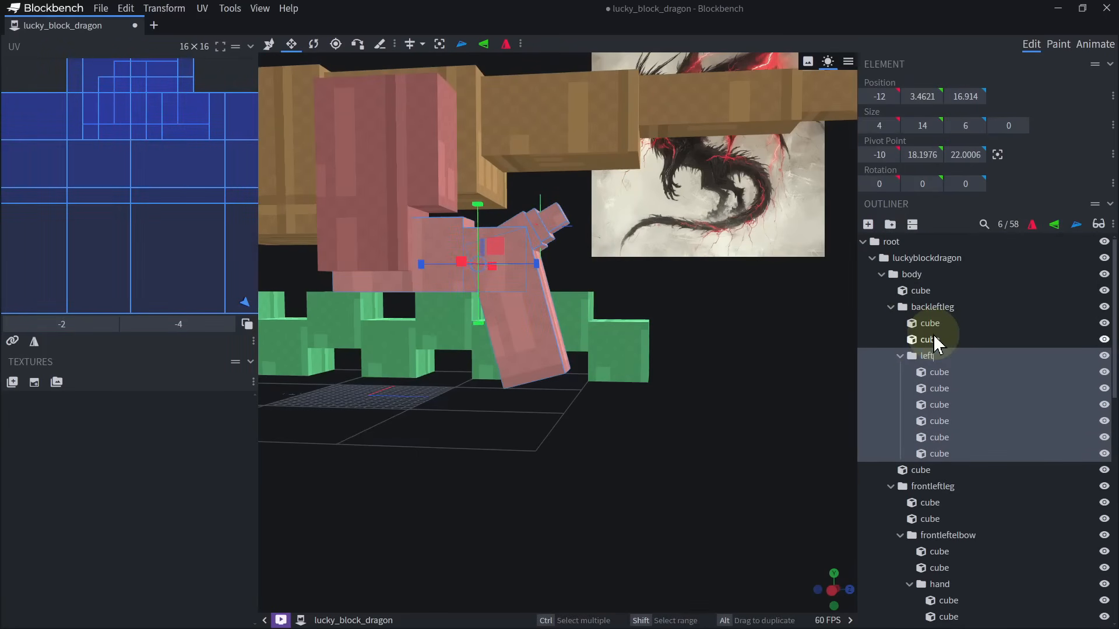
type("leftbackknee")
Group the shin cube and the three heel spur cubes inside leftbackknee as leftbackshin.
left_click(563, 221)
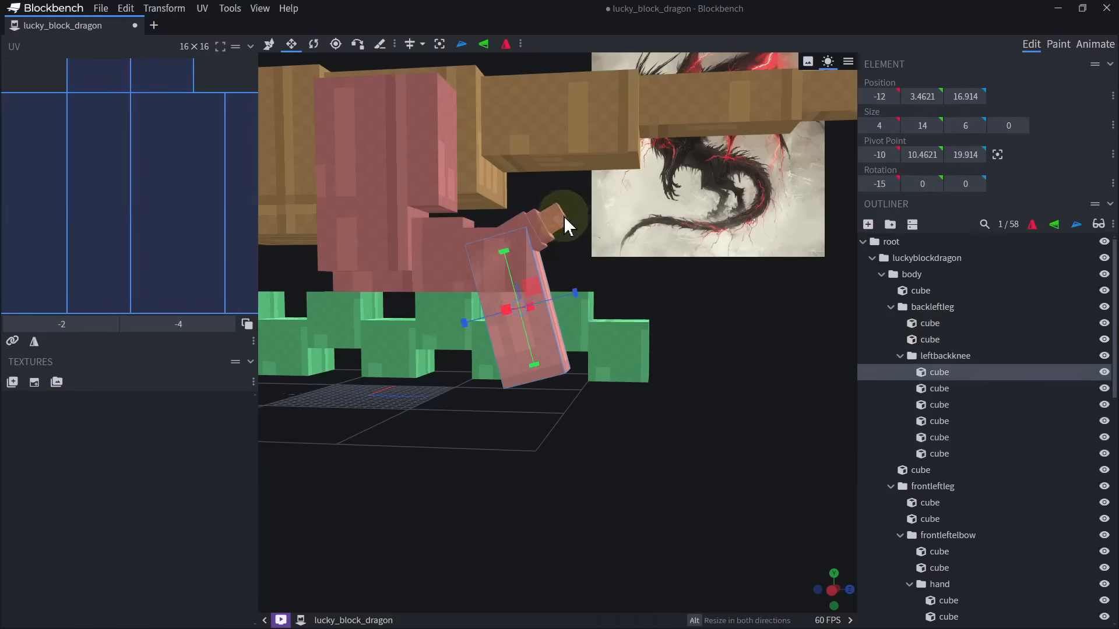
left_click(542, 225, "ctrl")
left_click(537, 223, "ctrl")
left_click(531, 230, "ctrl")
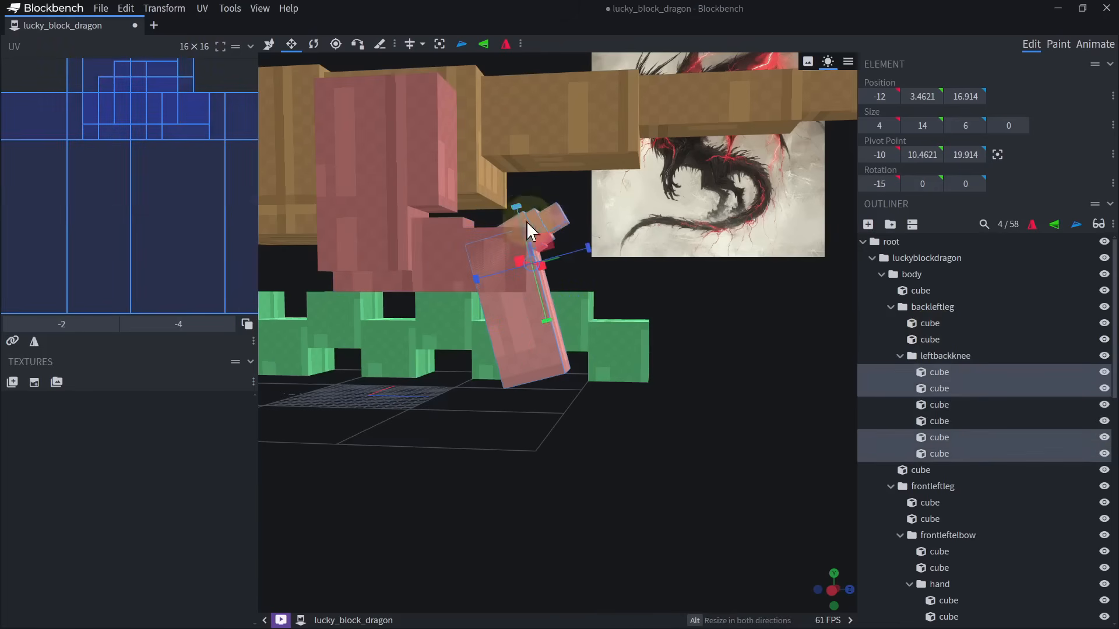
left_click(890, 225)
type("leftbackshin")
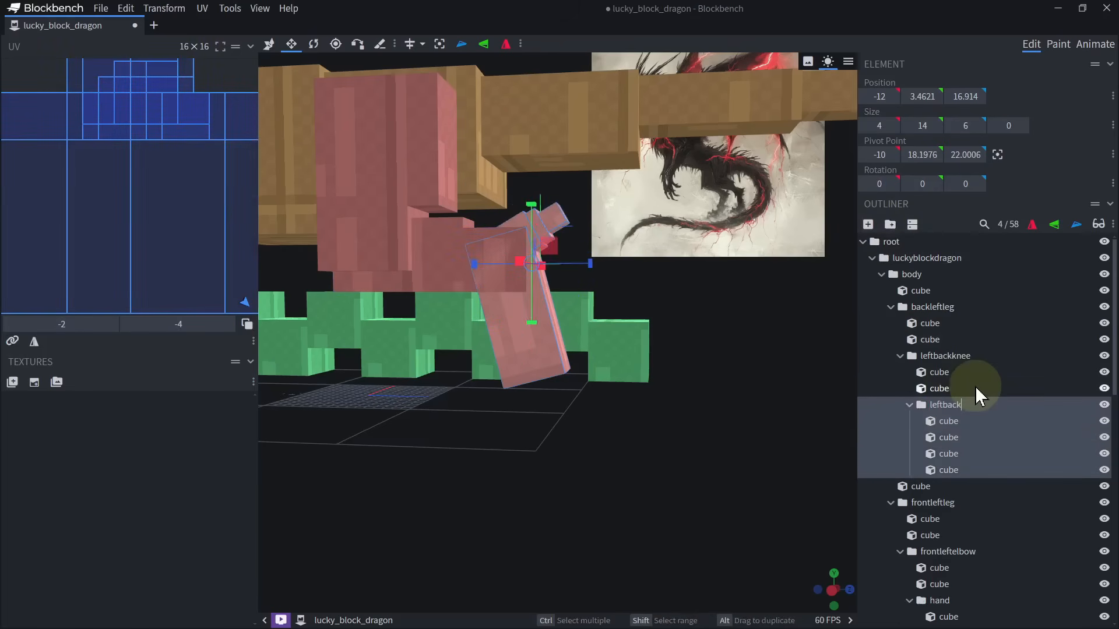
key("Return")
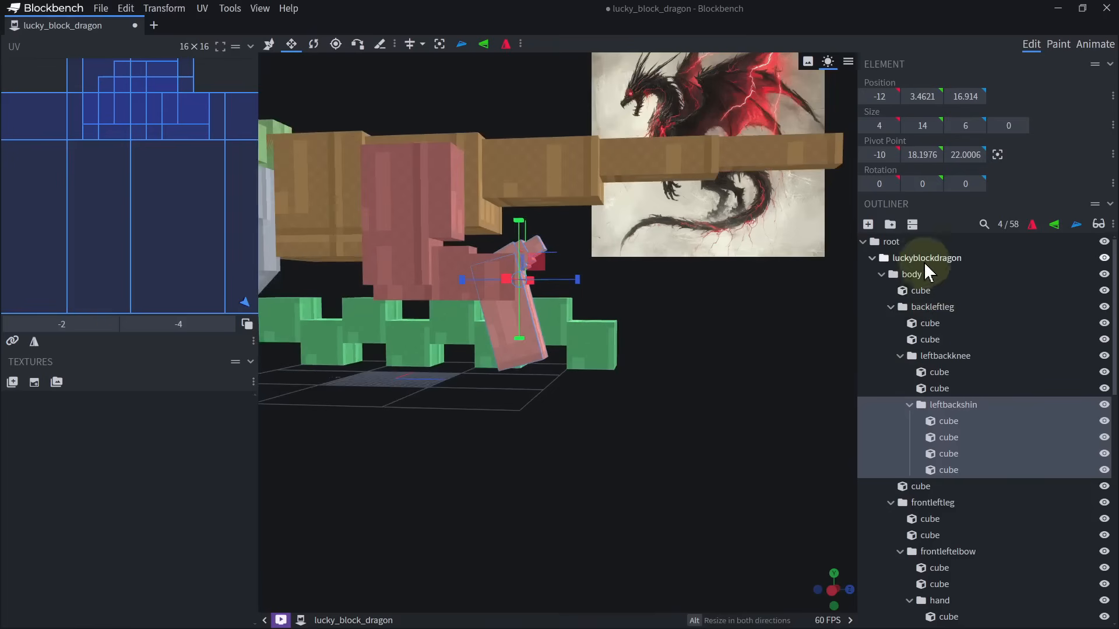
Copy the backleftleg group and paste it directly under the luckyblockdragon group.
left_click(933, 306)
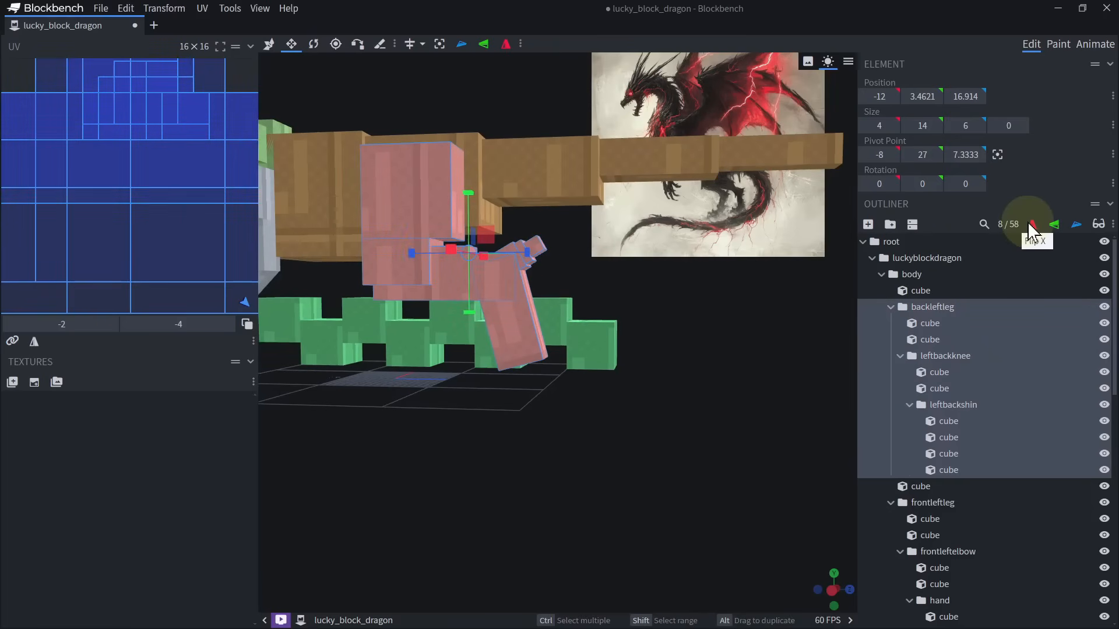
scroll(739, 346, "down", 3)
left_click(932, 263)
key("ctrl+v")
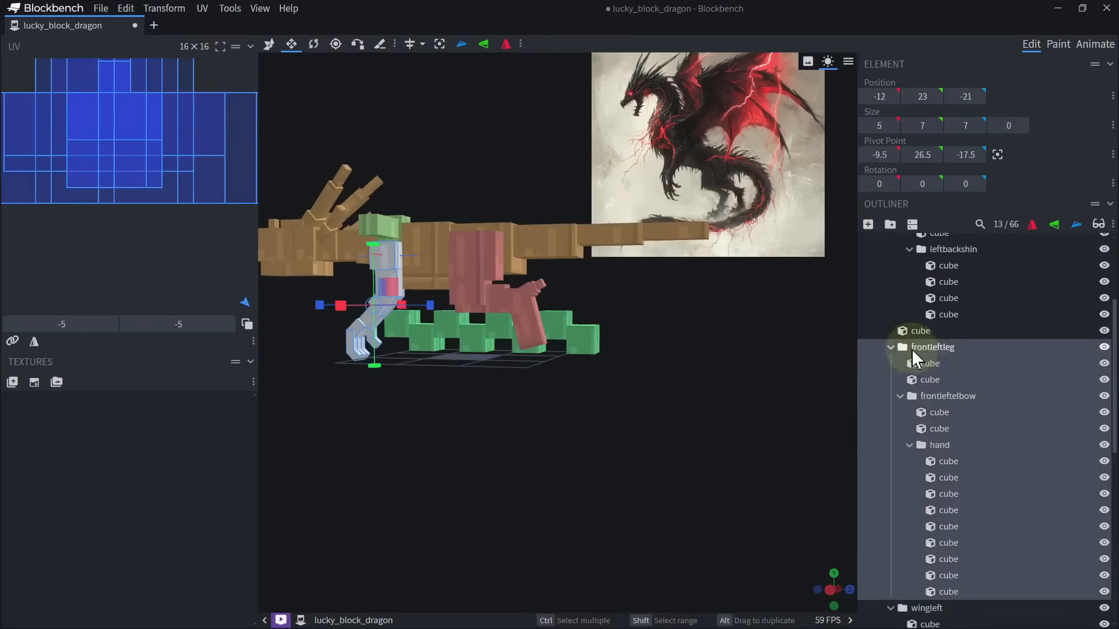
Mirror the copied back leg group across the X axis to form the right back leg.
left_click(891, 345)
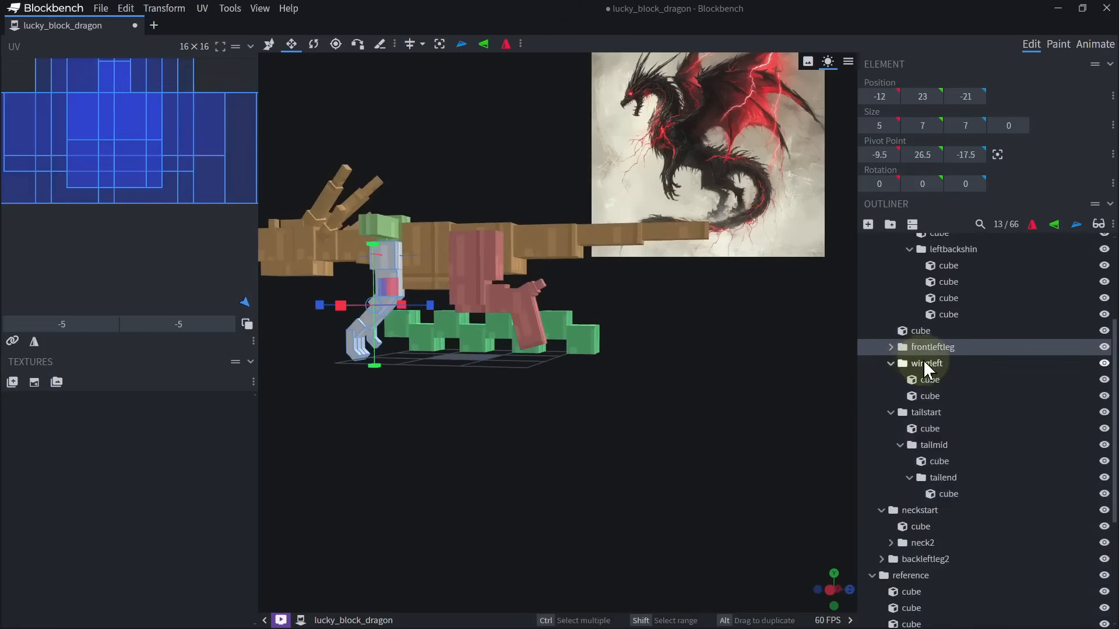
scroll(918, 368, "up", 3)
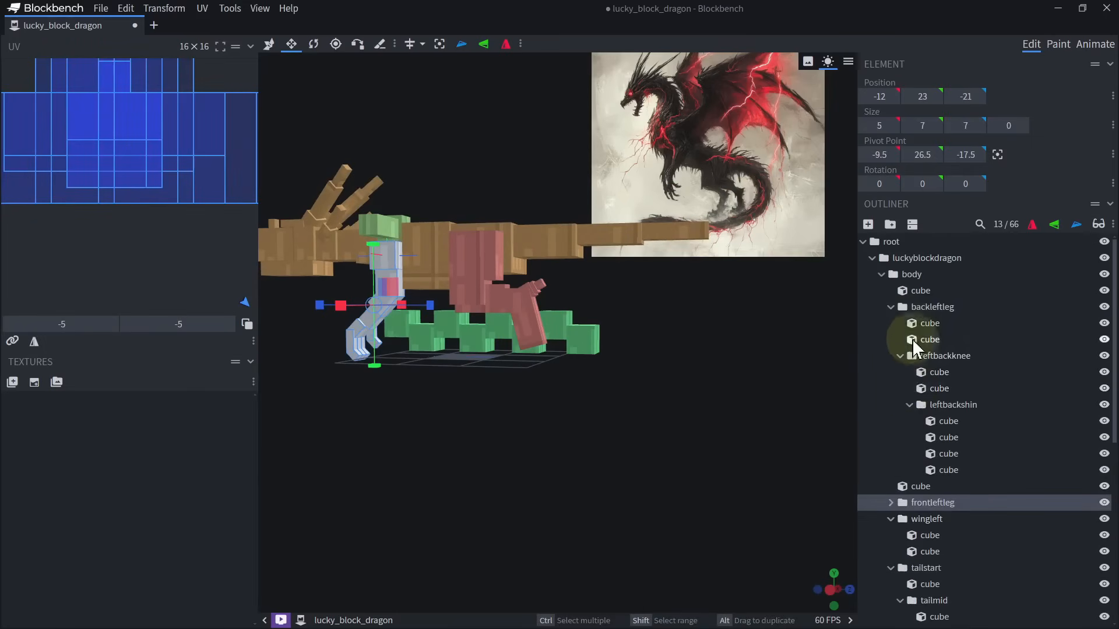
scroll(913, 350, "down", 5)
left_click(927, 368)
scroll(940, 382, "up", 3)
left_click_drag(783, 372, 702, 372)
scroll(702, 371, "up", 2)
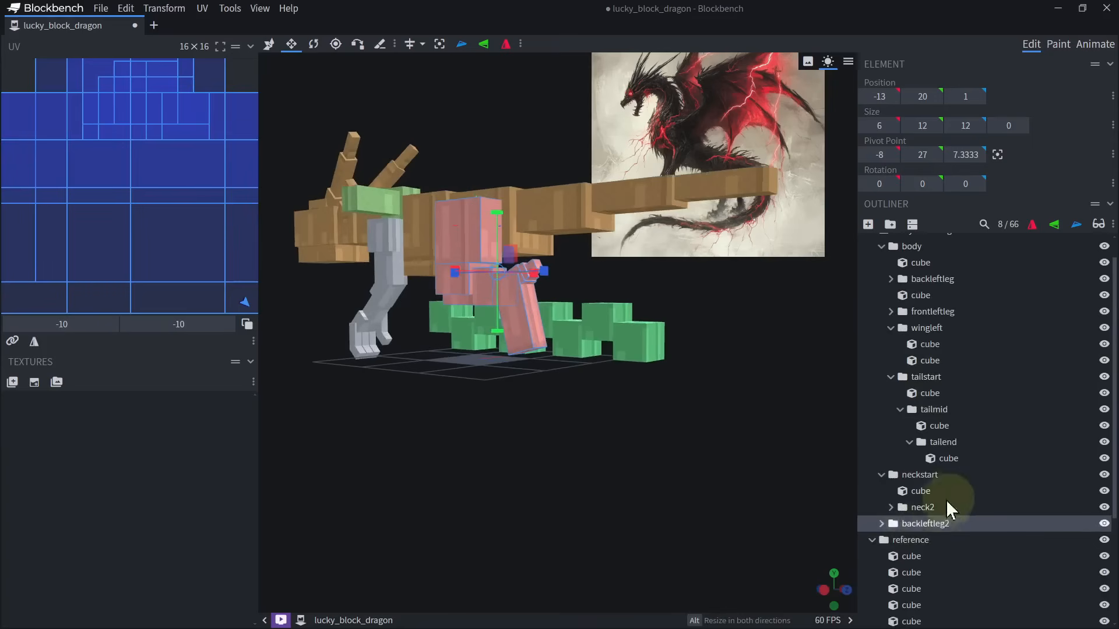
scroll(684, 467, "up", 2)
key("v")
left_click_drag(649, 453, 670, 466)
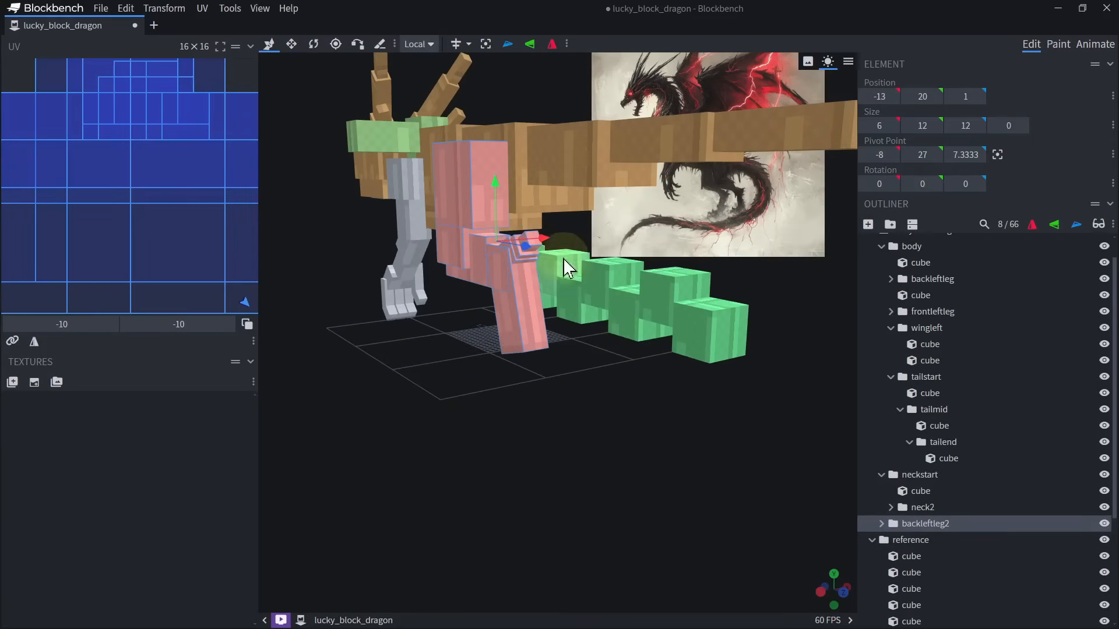
left_click_drag(547, 240, 458, 289)
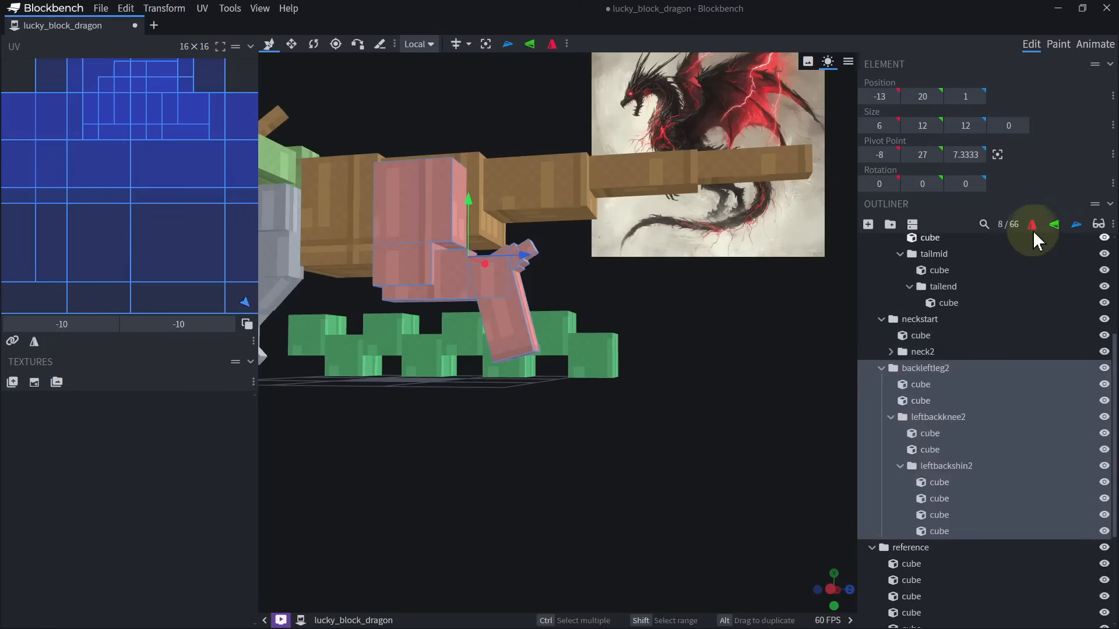
left_click_drag(700, 324, 534, 415)
left_click(1032, 226)
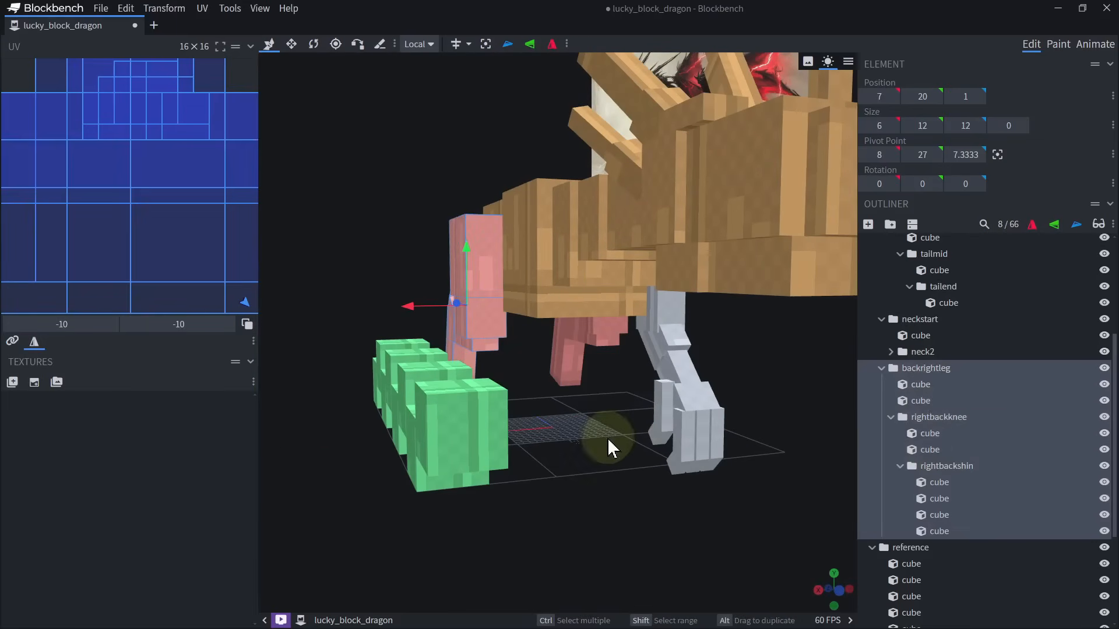
Delete the mirrored backrightleg group.
left_click_drag(607, 445, 634, 494)
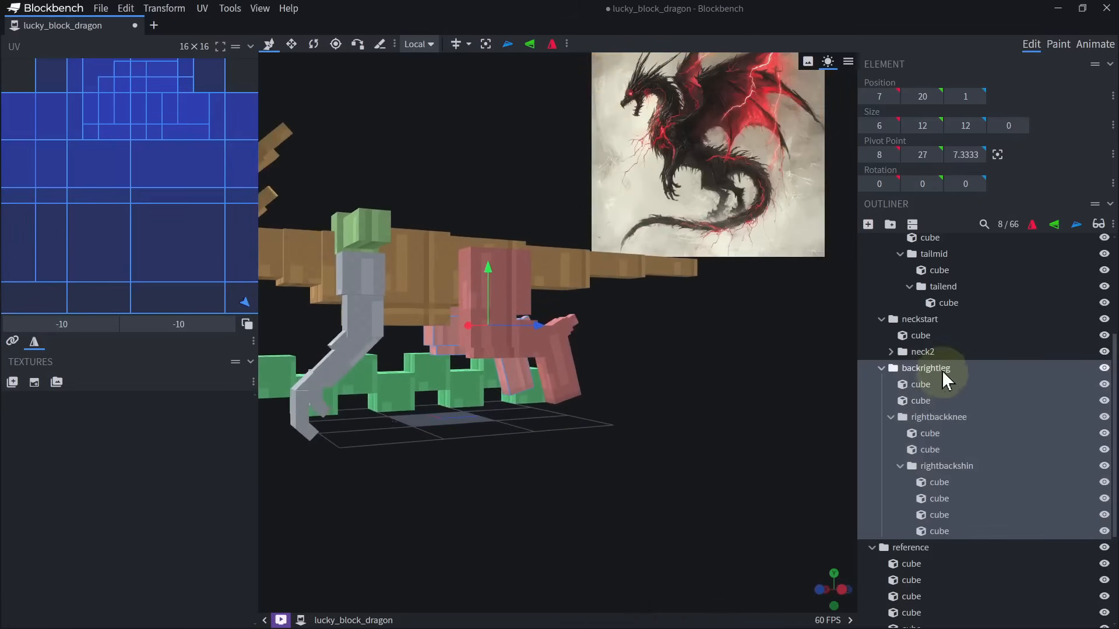
key("Delete")
Duplicate the shin cube and resize the copy at its base to a foot block 4 units high and 8 long, wider than the shin.
left_click_drag(538, 305, 526, 295)
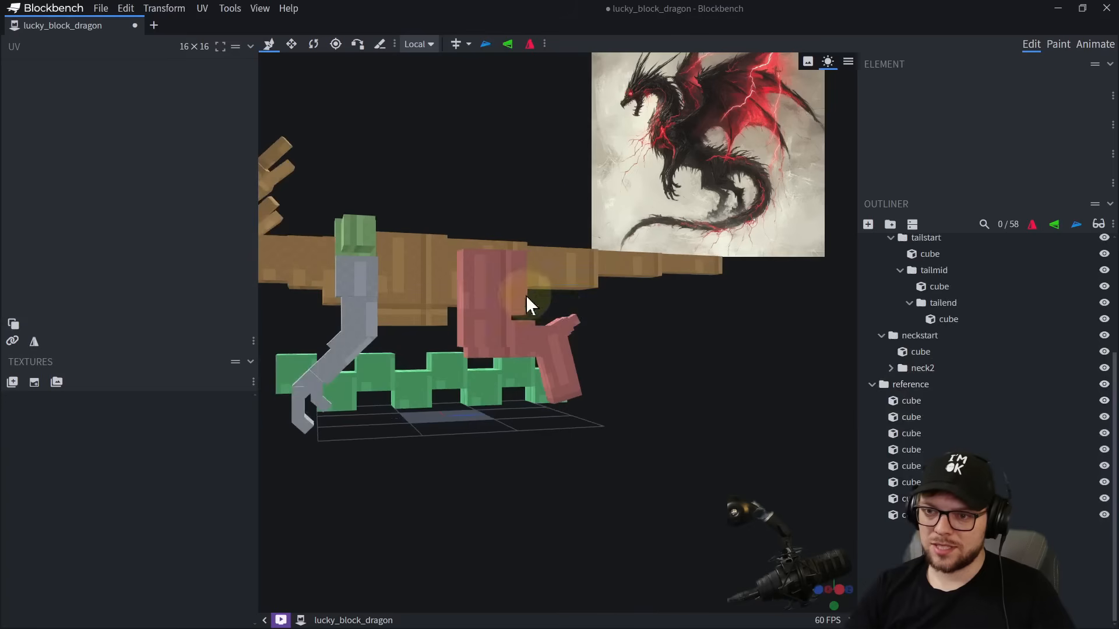
left_click(521, 293)
right_click_drag(568, 325, 648, 291)
left_click_drag(679, 325, 694, 342)
right_click_drag(694, 342, 612, 327)
left_click(560, 336)
scroll(627, 370, "up", 6)
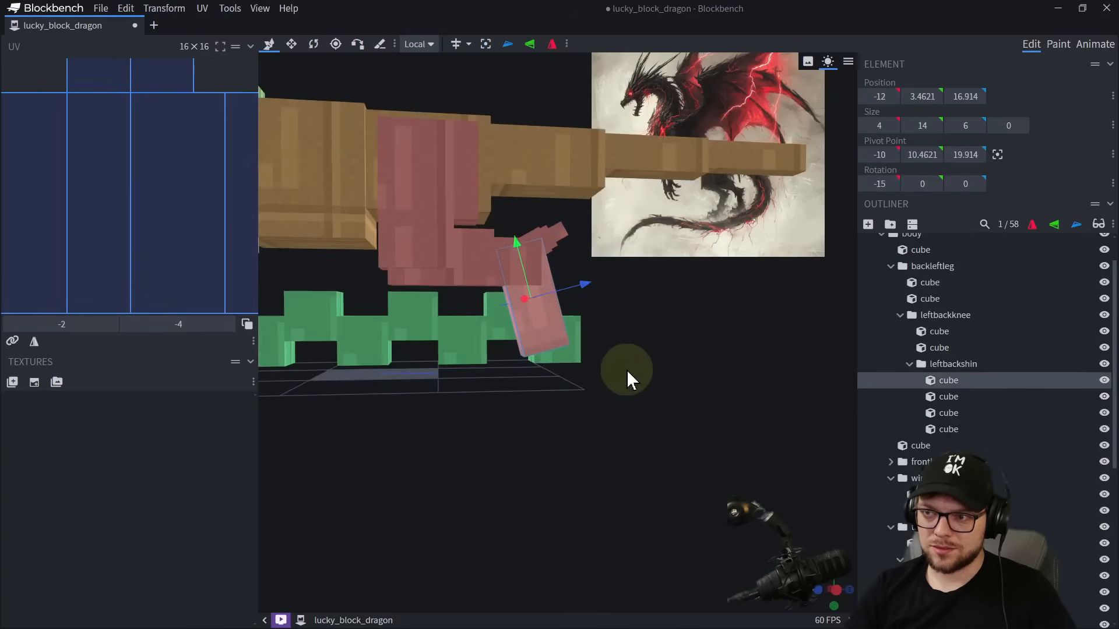
key("ctrl+d")
left_click_drag(531, 193, 638, 393)
key("s")
left_click_drag(515, 377, 488, 383)
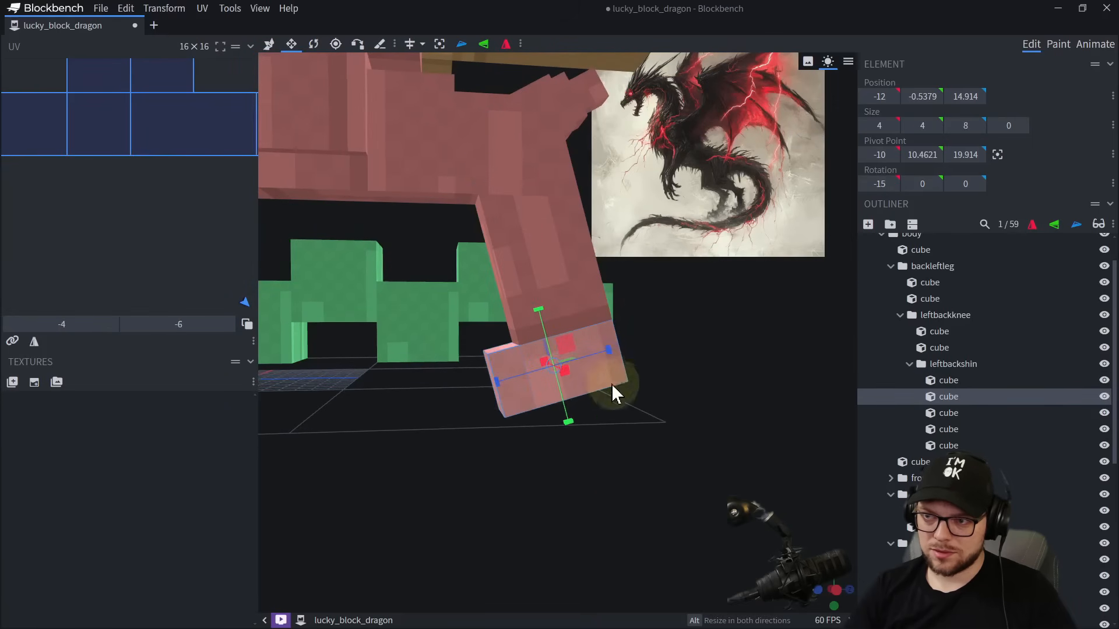
mouse_move(616, 385)
left_mouse_down()
mouse_move(676, 384)
mouse_move(621, 372)
left_mouse_up()
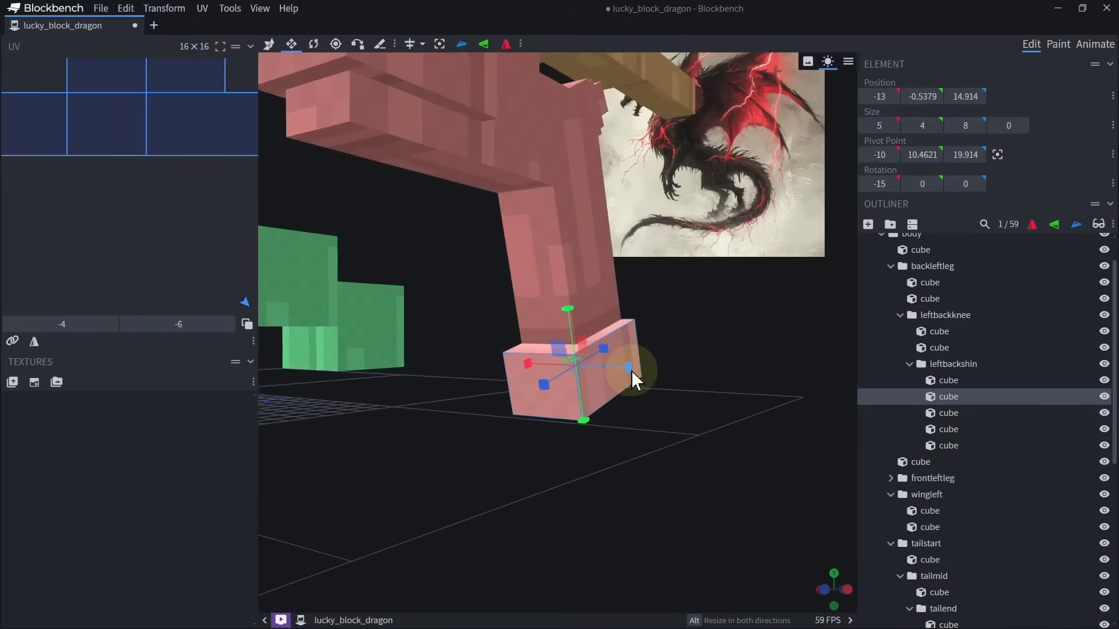
Duplicate the foot block and resize the copy to a 2 × 4 × 5 toe segment in front of the foot.
key("ctrl+d")
key("v")
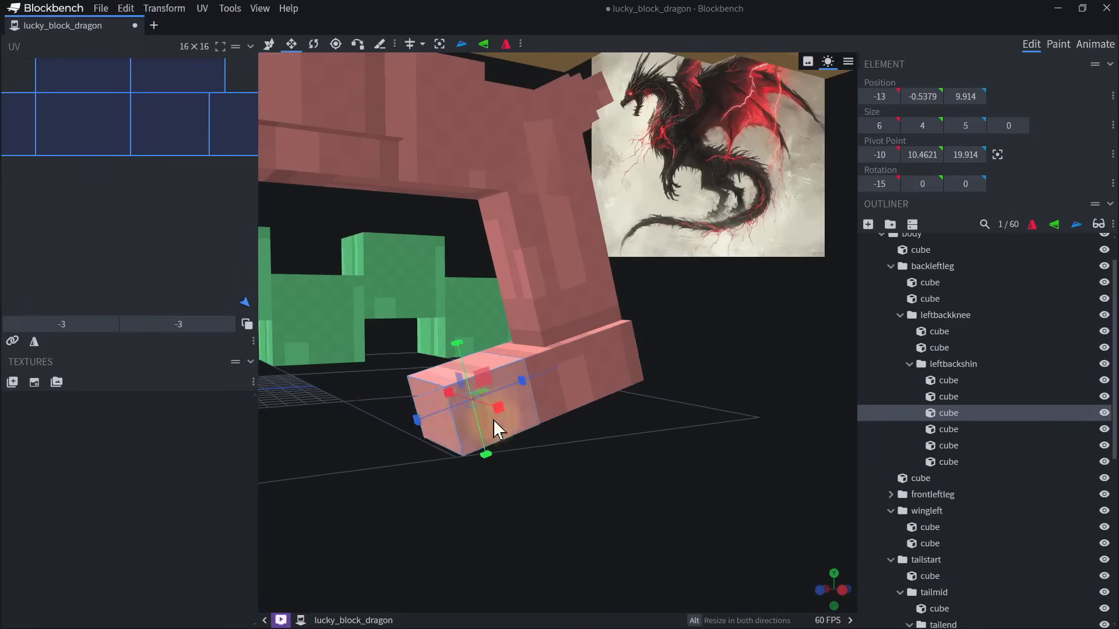
left_click_drag(493, 419, 588, 417)
left_click_drag(487, 408, 565, 411)
Duplicate the toe segment and move the copy 5 units forward along its local Z axis.
key("ctrl+d")
left_click_drag(638, 403, 542, 403)
left_click_drag(514, 409, 430, 436)
right_click_drag(430, 436, 495, 387)
Centre the front toe segment's pivot, then shift it in local space to the segment's upper rear edge.
key("r")
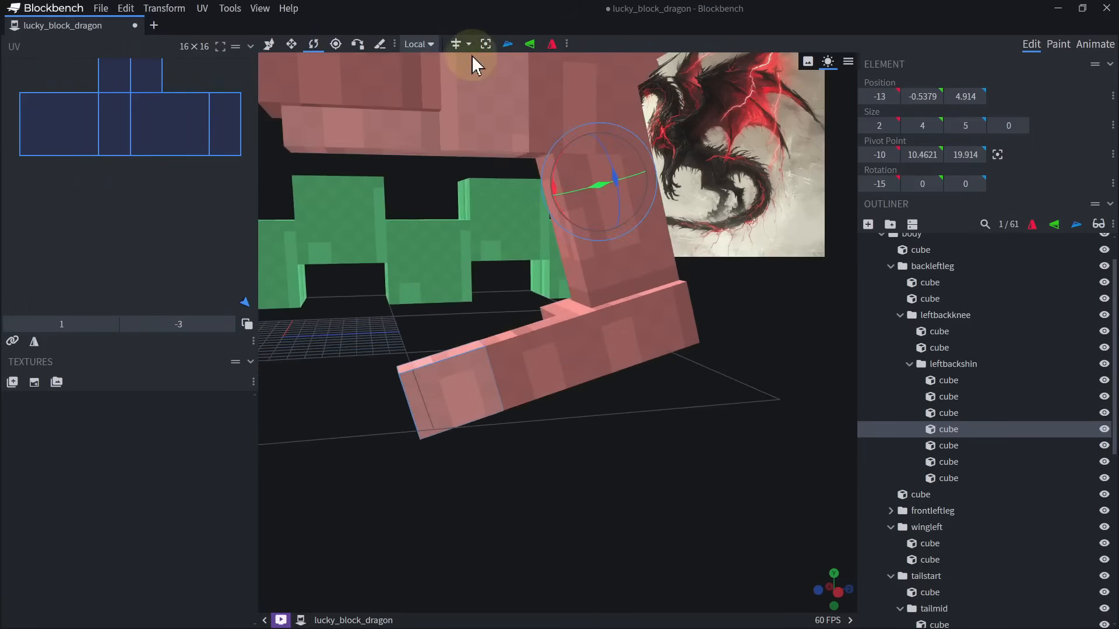
left_click(336, 44)
left_click_drag(599, 129, 599, 294)
left_click_drag(648, 347, 524, 357)
scroll(519, 358, "up", 5)
right_click_drag(414, 384, 529, 335)
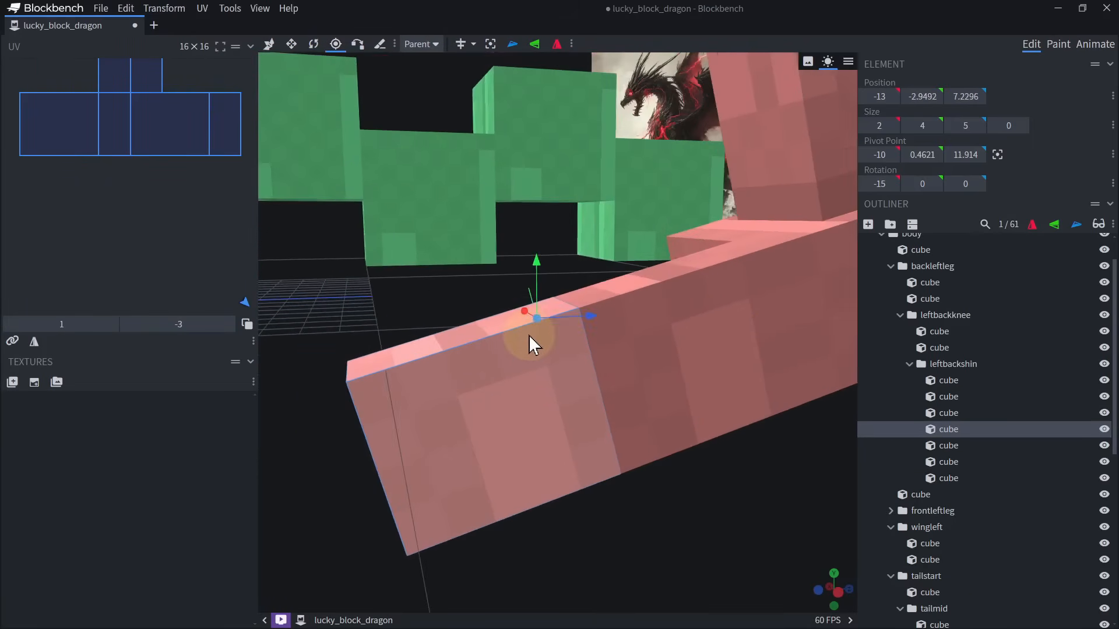
left_click(463, 260)
left_click(500, 346)
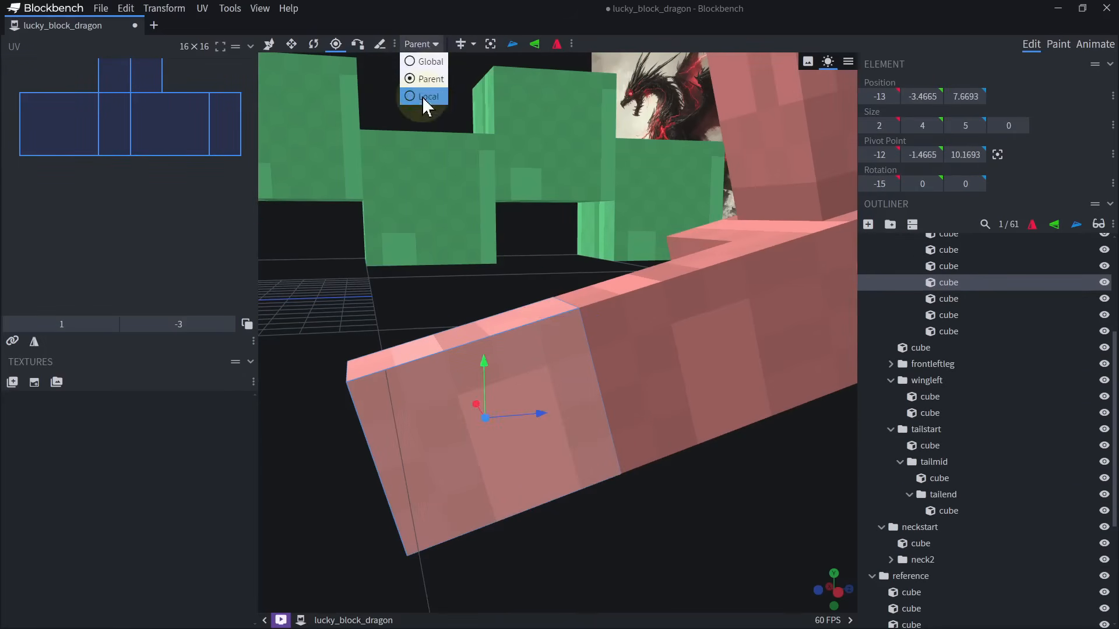
left_click_drag(589, 393, 626, 386)
left_click_drag(687, 514, 673, 492)
left_click_drag(553, 365, 573, 358)
left_click_drag(537, 304, 525, 223)
Rotate the front toe segment to -45° about X so the toe bends downward.
key("r")
left_click_drag(487, 271, 488, 292)
scroll(543, 344, "down", 10)
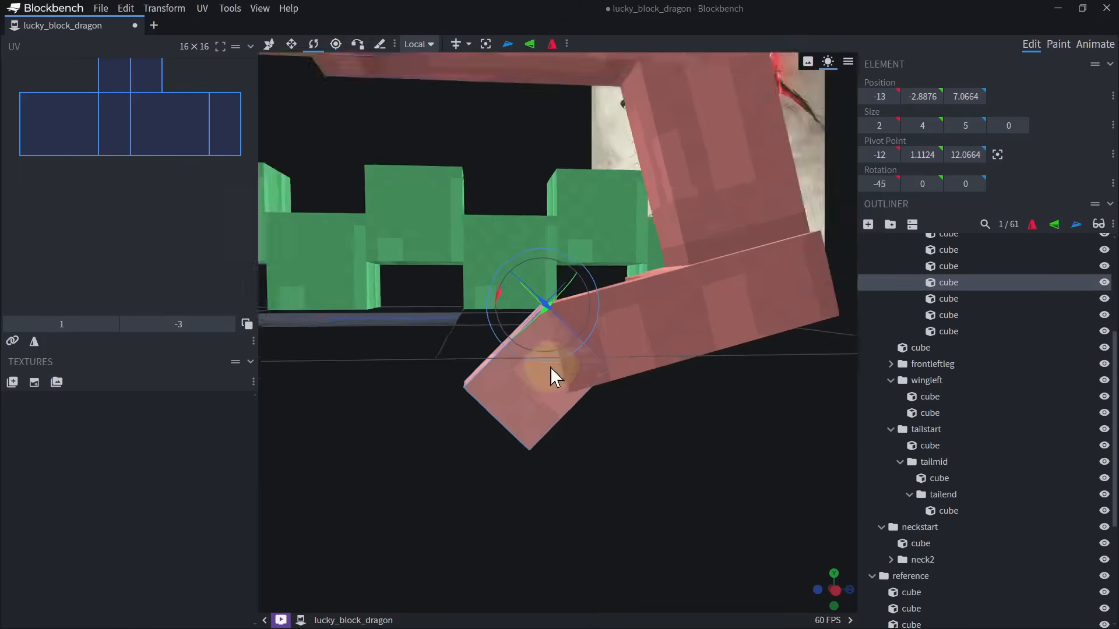
Duplicate the two cubes of the bent toe and move the copy sideways to form the middle toe.
right_click_drag(328, 298, 400, 320)
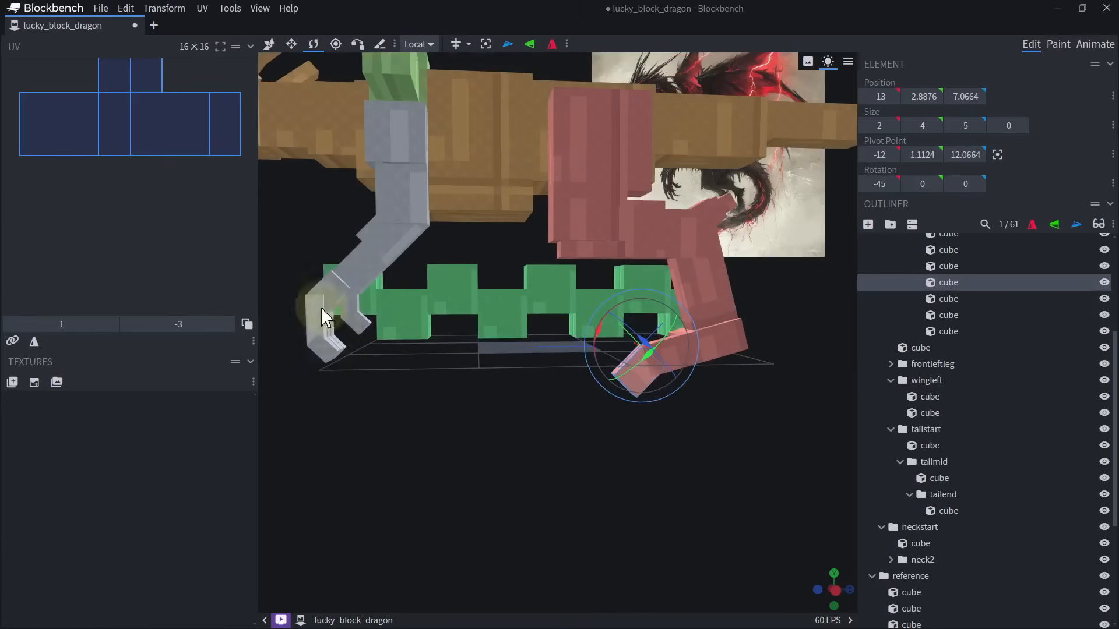
right_click_drag(546, 453, 456, 447)
scroll(513, 420, "up", 8)
left_click(607, 382, "ctrl")
left_click_drag(596, 461, 703, 465)
key("ctrl+d")
left_click(641, 369)
left_click_drag(624, 386, 542, 385)
Duplicate the two cubes of the toe again and place the copy at X -8.75 as the third toe.
left_click(602, 343)
left_click(591, 383, "ctrl")
key("ctrl+d")
left_click_drag(696, 399, 563, 407)
left_click_drag(627, 330, 652, 478)
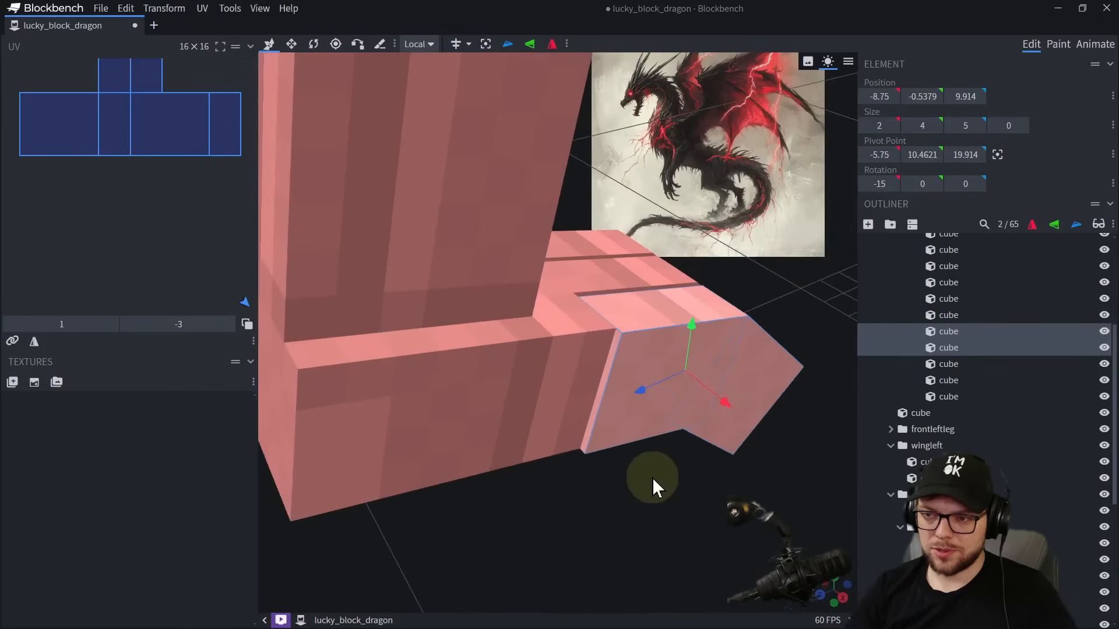
Duplicate the third toe's two cubes and move the copy back and up to Y 3.4621, Z 13.914.
key("ctrl+d")
left_click_drag(639, 398, 540, 449)
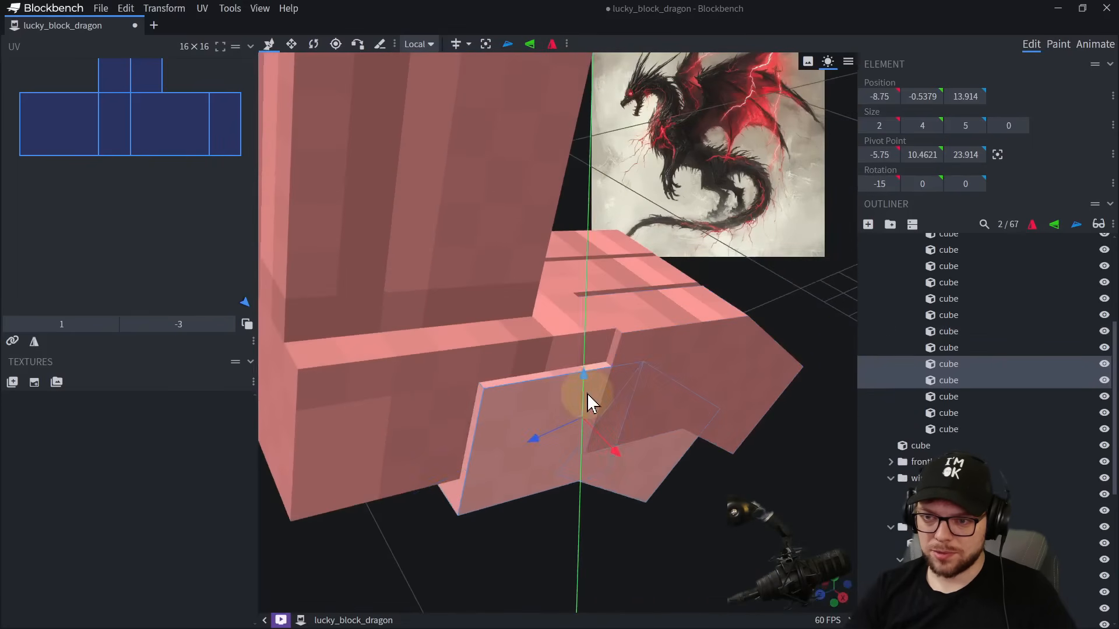
left_click_drag(586, 393, 592, 269)
scroll(628, 446, "down", 6)
key("r")
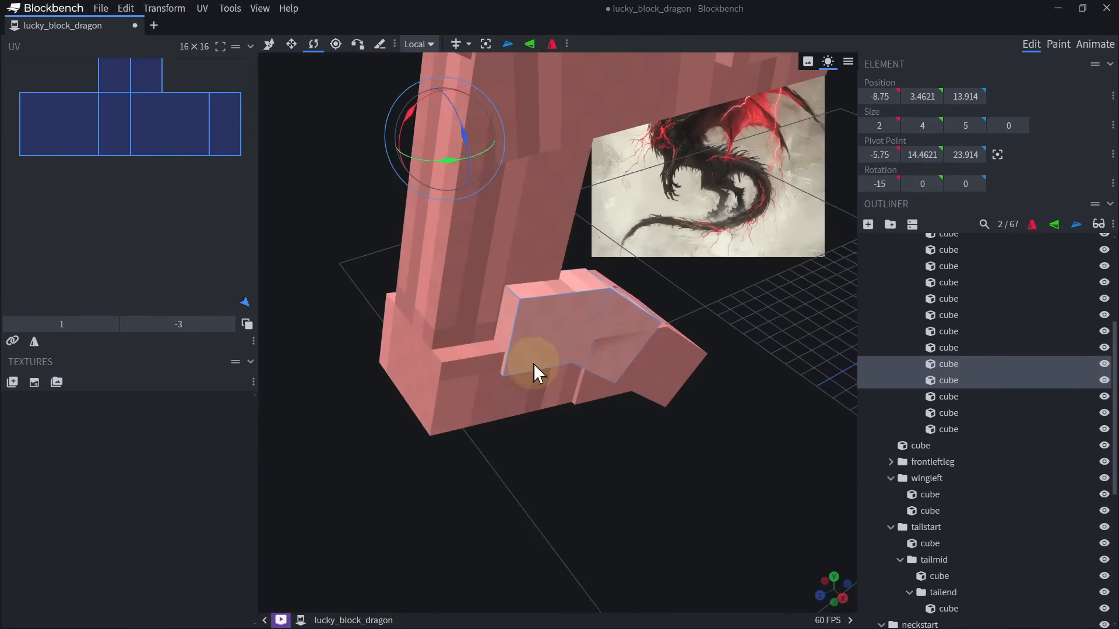
Mirror the copied toe along Z so it points backward and move it to Z 24.086 behind the heel.
left_click(508, 45)
scroll(533, 285, "down", 10)
left_click_drag(431, 437, 617, 411)
scroll(616, 411, "up", 5)
key("v")
left_click_drag(439, 359, 726, 355)
left_click_drag(726, 357, 534, 342)
right_click_drag(524, 417, 537, 367)
scroll(538, 367, "up", 8)
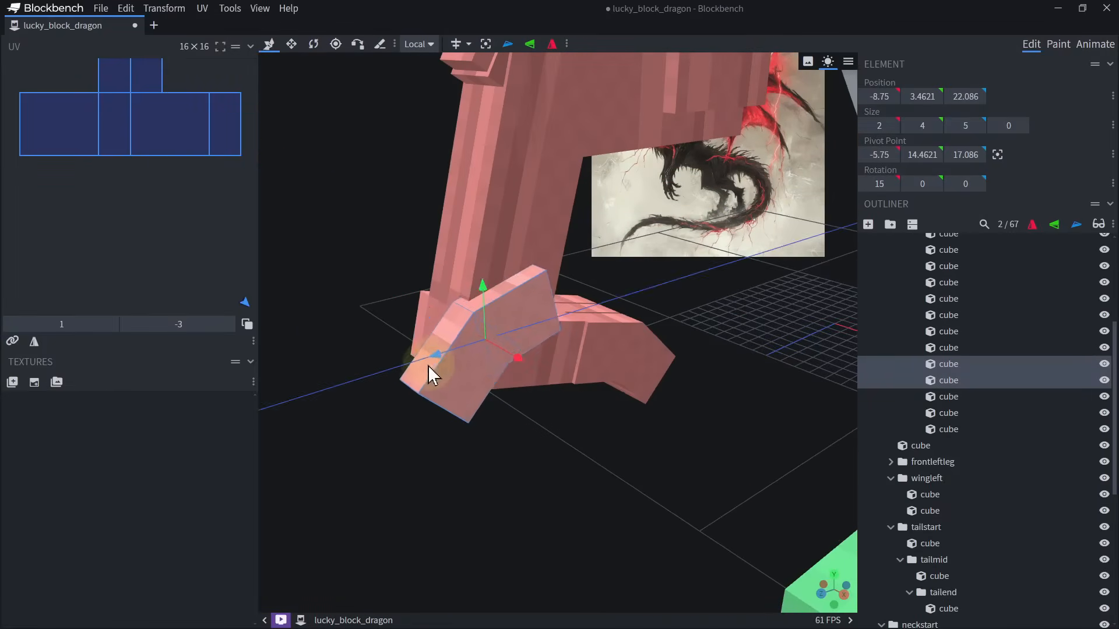
left_click_drag(428, 365, 395, 374)
left_click_drag(547, 452, 568, 440)
Move the pivot of the rear toe's two cubes to -7.75, 4.4621, 23.086, where the toe meets the heel.
key("r")
left_click(336, 44)
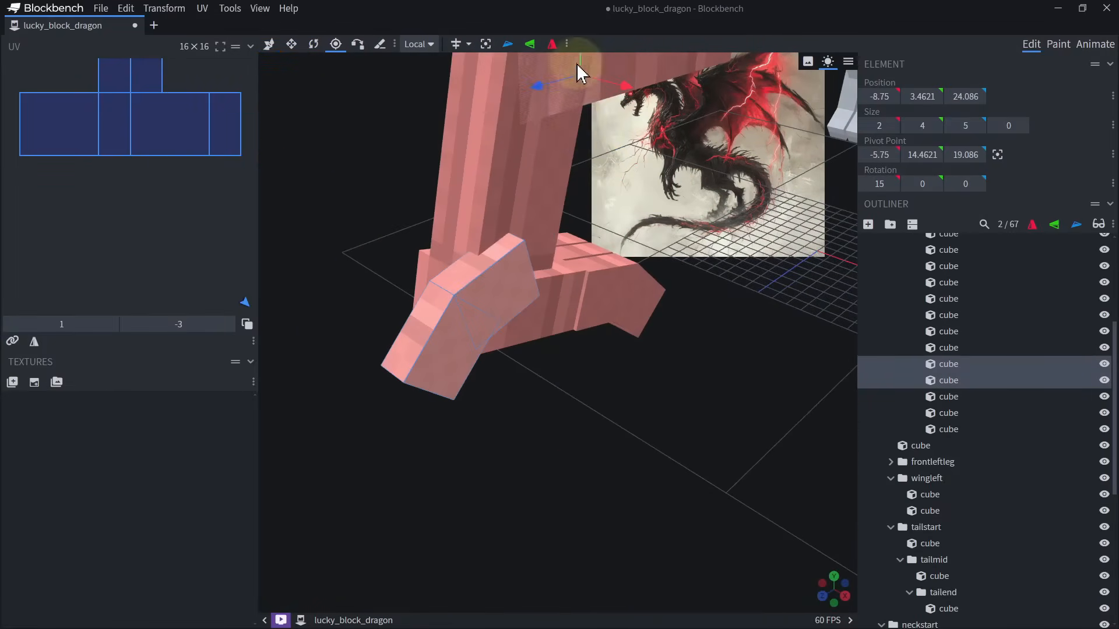
right_click_drag(575, 65, 578, 148)
left_click_drag(582, 120, 587, 287)
left_click_drag(534, 350, 469, 367)
left_click_drag(569, 431, 633, 403)
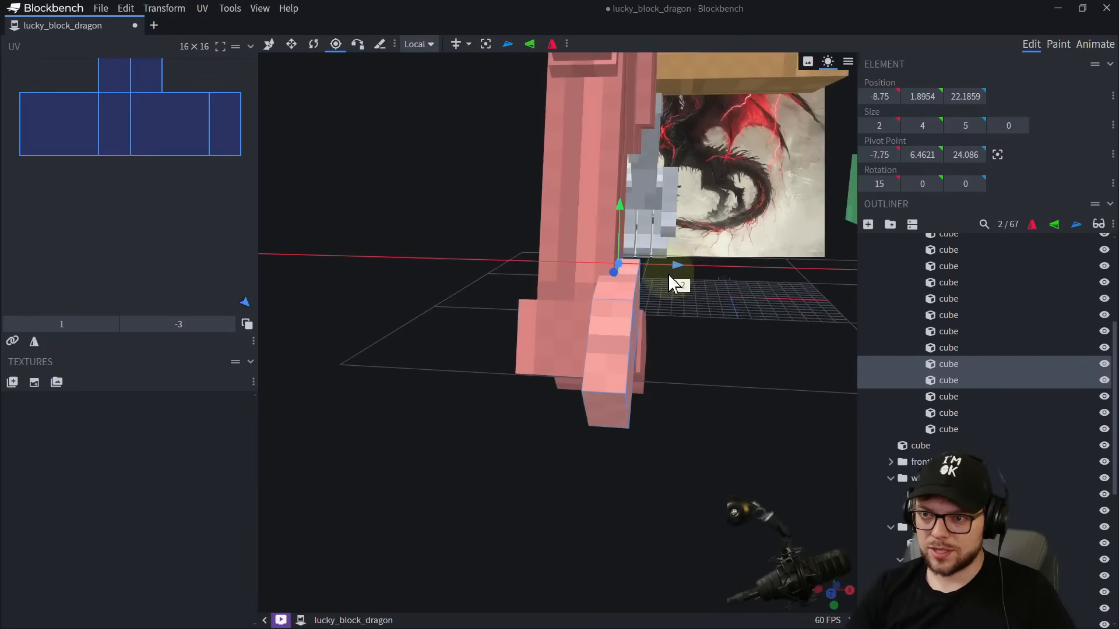
left_click_drag(699, 350, 596, 349)
left_click_drag(387, 221, 397, 258)
left_click_drag(387, 309, 429, 310)
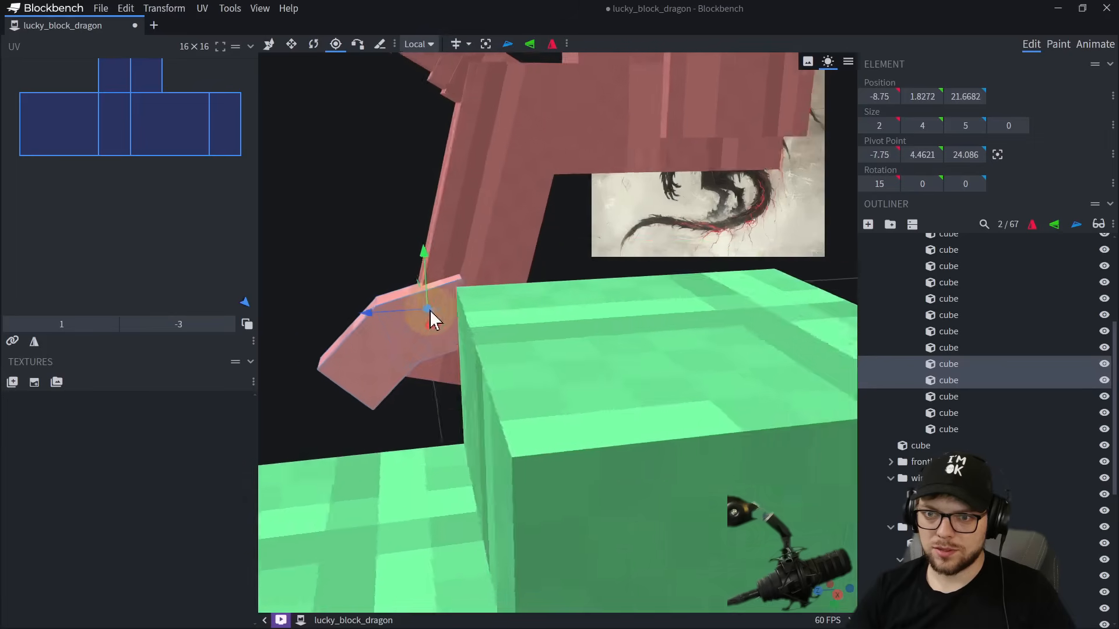
right_click_drag(429, 310, 528, 325)
scroll(472, 376, "up", 5)
left_click_drag(467, 320, 499, 320)
Rotate the rear toe's two cubes 45° about Y.
key("r")
left_click_drag(551, 328, 580, 327)
scroll(624, 362, "down", 5)
left_click_drag(618, 448, 553, 350)
Reduce the height of all six front toe cubes to 2 from the underside.
scroll(466, 291, "up", 4)
left_click(448, 276)
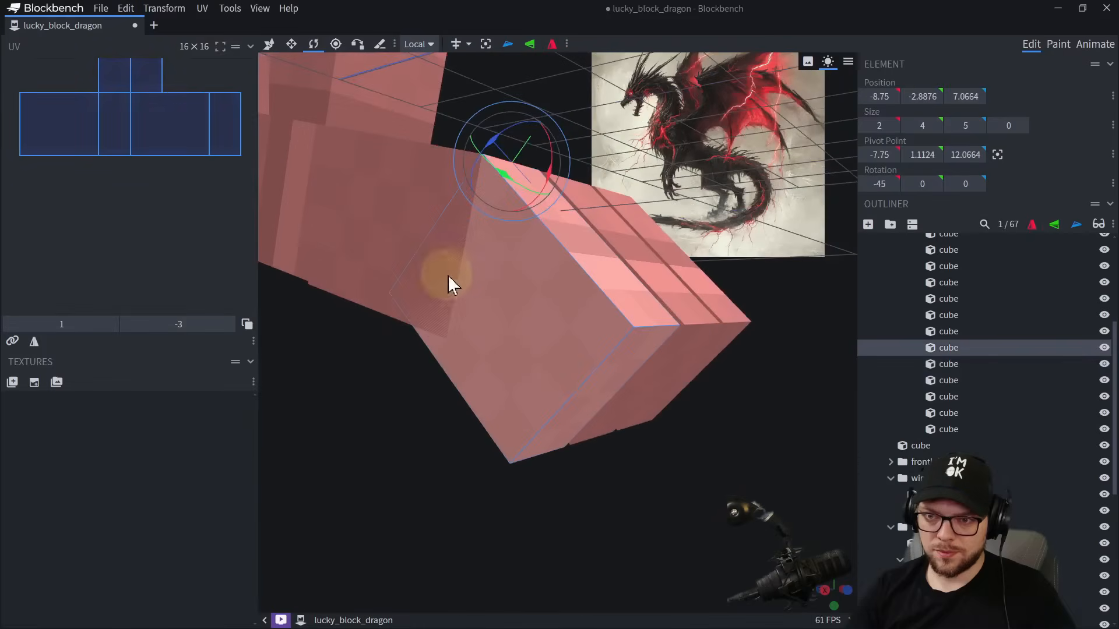
left_click(441, 275, "ctrl")
left_click_drag(632, 434, 716, 438)
left_click(636, 180, "ctrl")
left_click(521, 167, "ctrl")
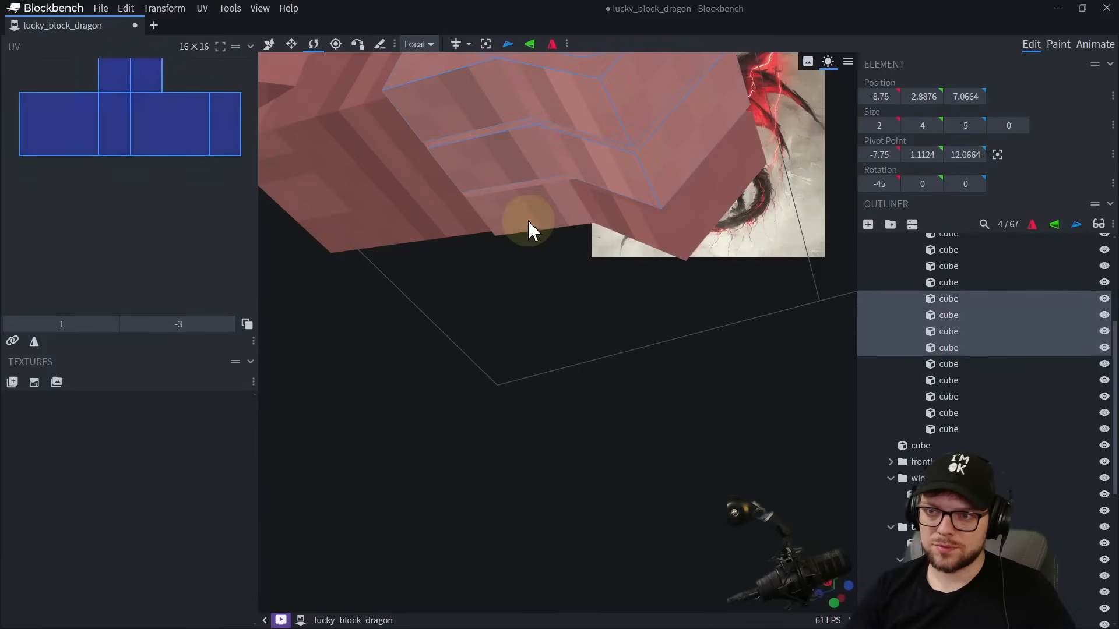
left_click(529, 223, "ctrl")
left_click(649, 228, "ctrl")
right_click_drag(654, 274, 646, 405)
key("s")
mouse_move(547, 315)
left_mouse_down()
mouse_move(548, 300)
mouse_move(582, 292)
mouse_move(539, 309)
left_mouse_up()
right_click_drag(539, 309, 591, 408)
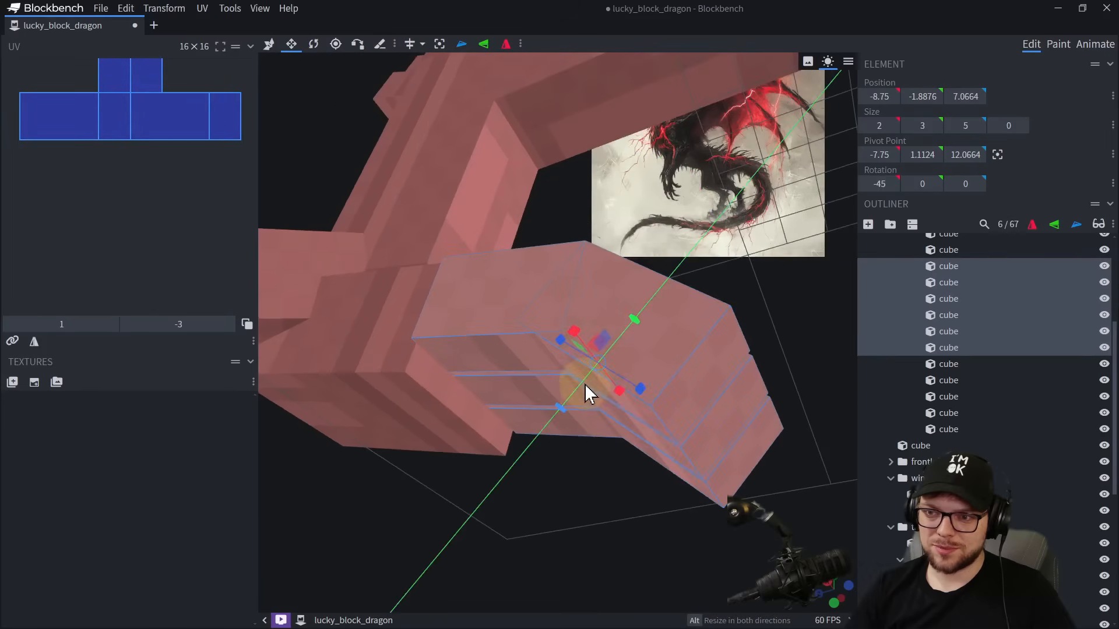
Reduce the height of both rear toe cubes to 2.
left_click(431, 443)
left_click_drag(369, 420, 374, 402)
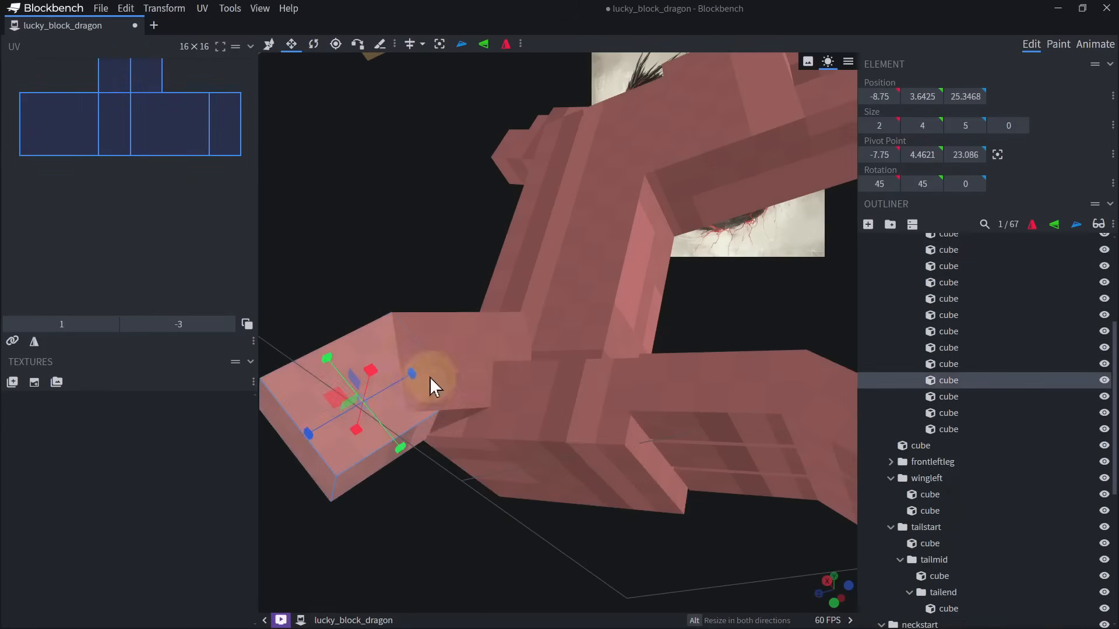
left_click(429, 376, "ctrl")
left_click_drag(435, 427, 424, 408)
scroll(473, 507, "down", 2)
left_click_drag(473, 507, 531, 448)
scroll(534, 396, "up", 4)
left_click(536, 369)
right_click_drag(536, 368, 609, 385)
Duplicate the rear toe's upper segment and resize the copy into a thicker knuckle 3 units long.
key("ctrl+d")
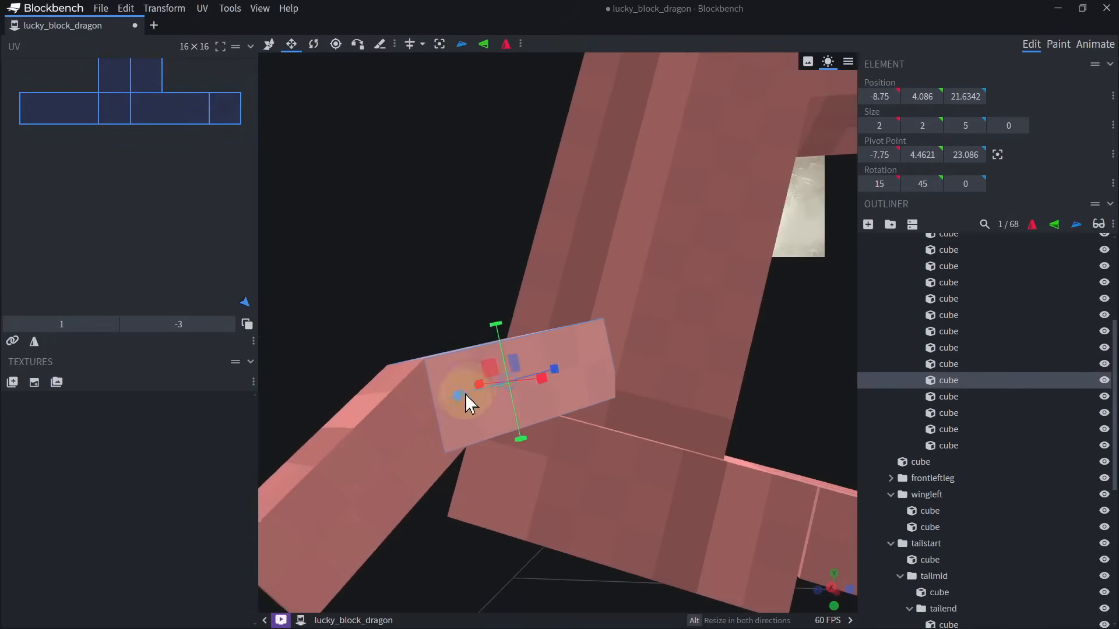
left_click_drag(464, 394, 607, 365)
left_click_drag(532, 319, 527, 286, "alt")
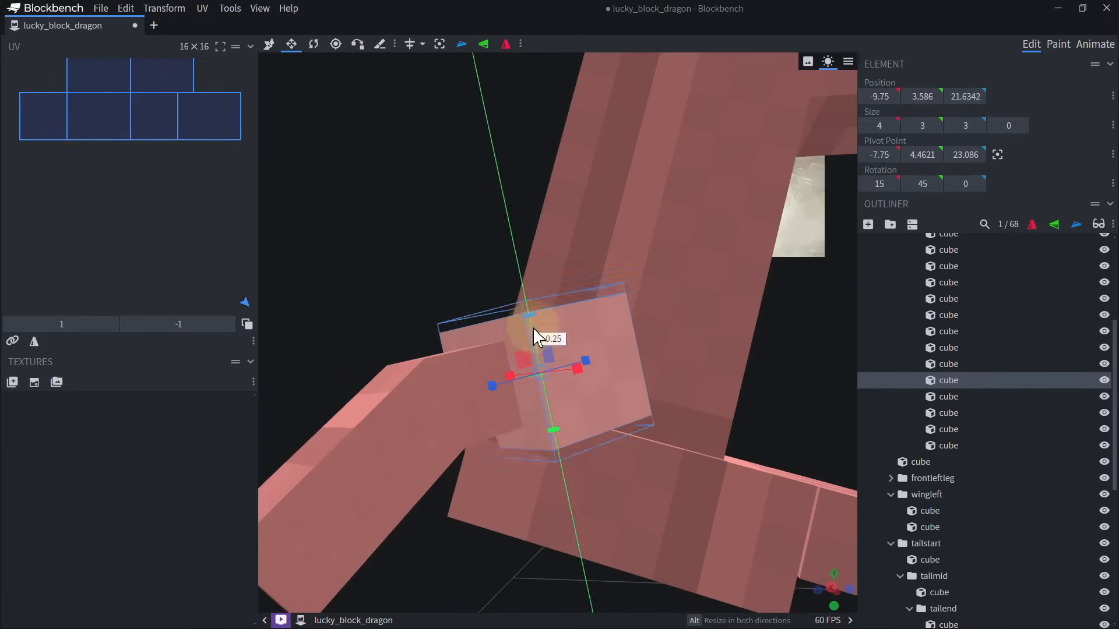
Shorten the rear toe's middle segment to length 4 and its tip segment to length 3.
left_click(485, 386)
right_click_drag(561, 434, 557, 258)
scroll(557, 259, "down", 3)
left_click_drag(583, 435, 503, 442)
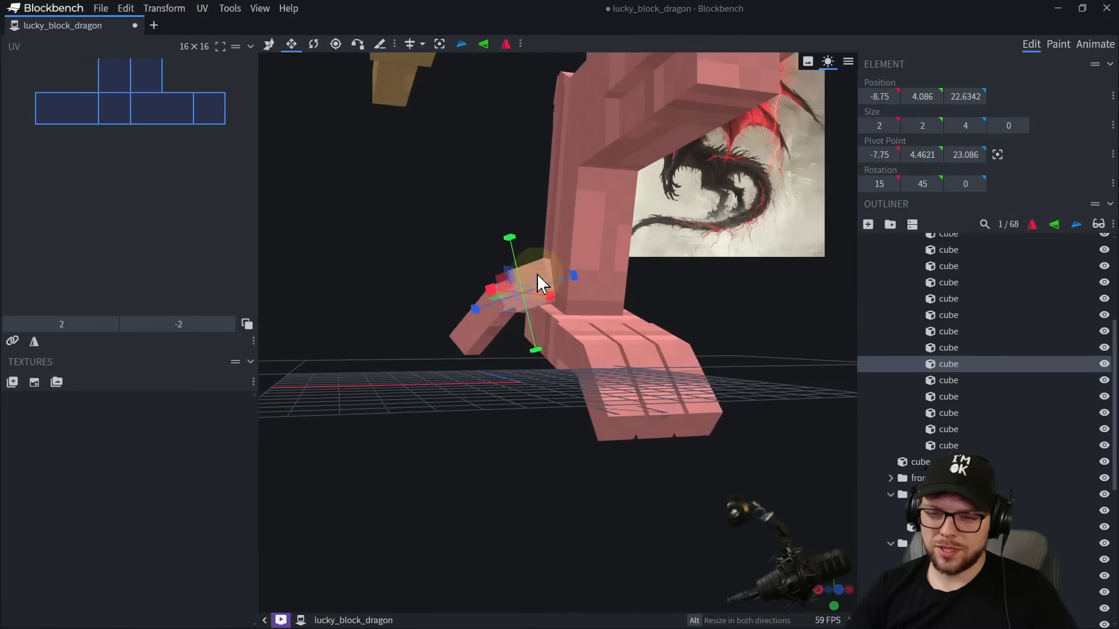
left_click(476, 331)
left_click_drag(476, 331, 488, 430)
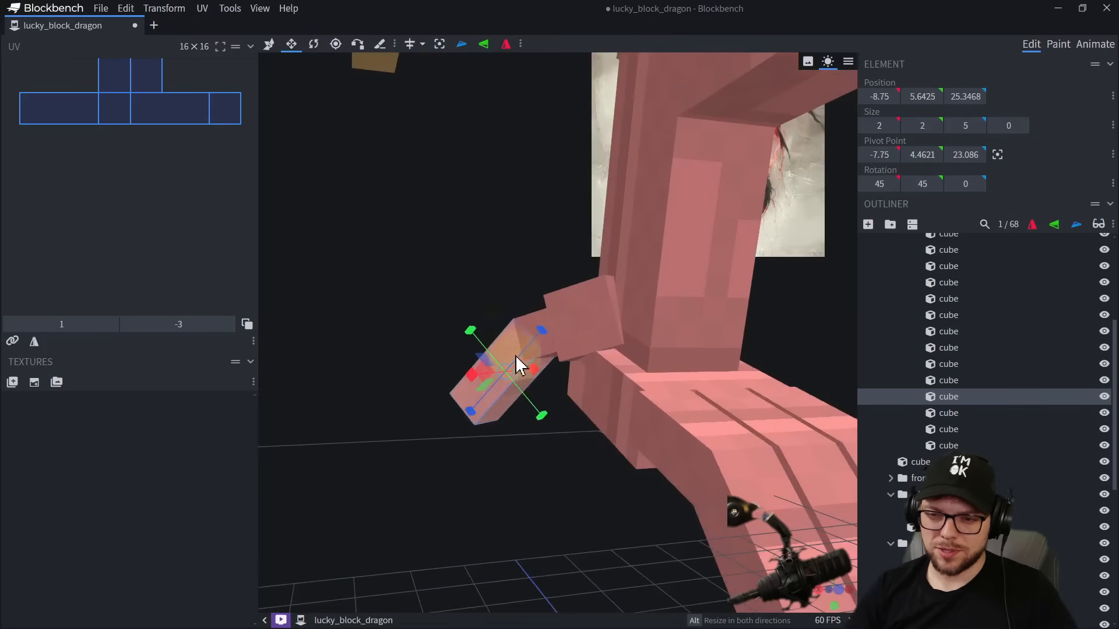
Group the rear toe's three cubes into a bone and hide the group.
left_click(563, 316, "shift")
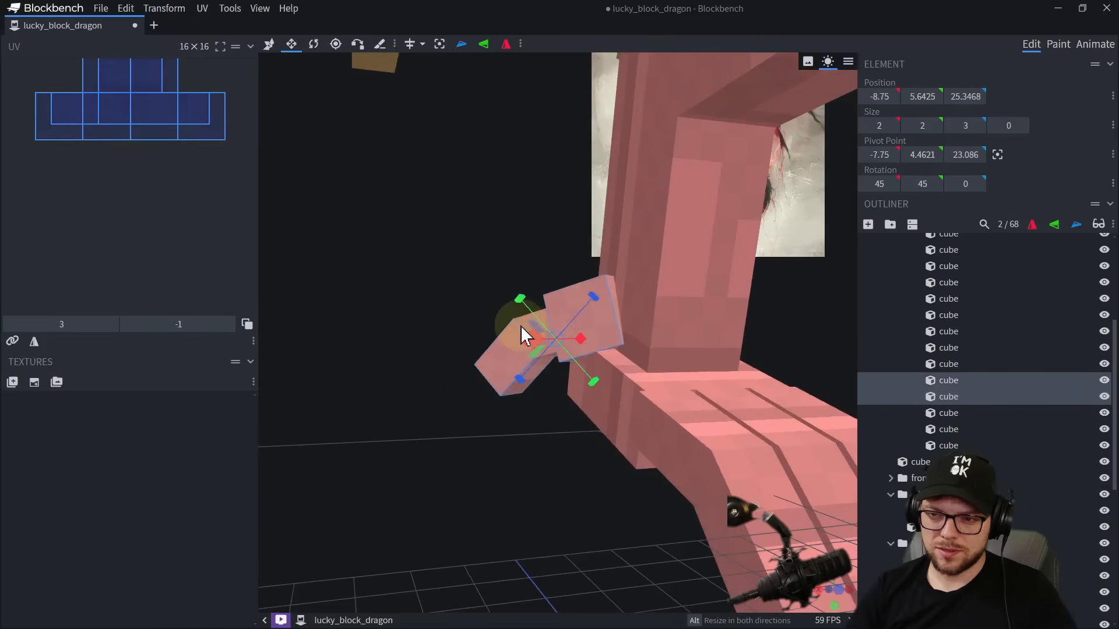
left_click_drag(560, 278, 277, 446)
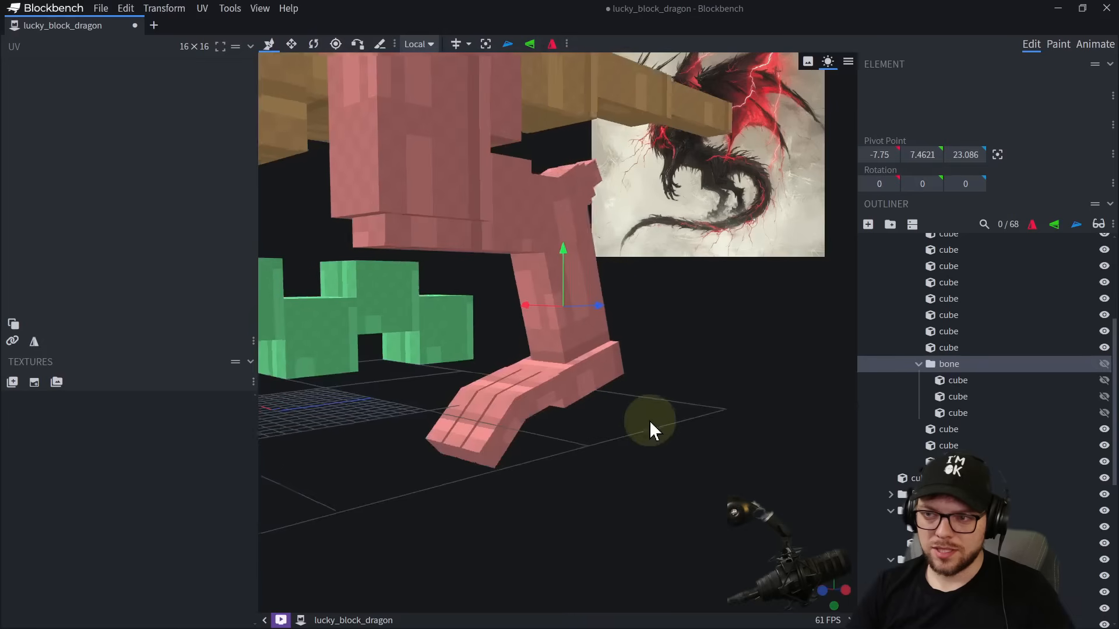
scroll(650, 421, "up", 5)
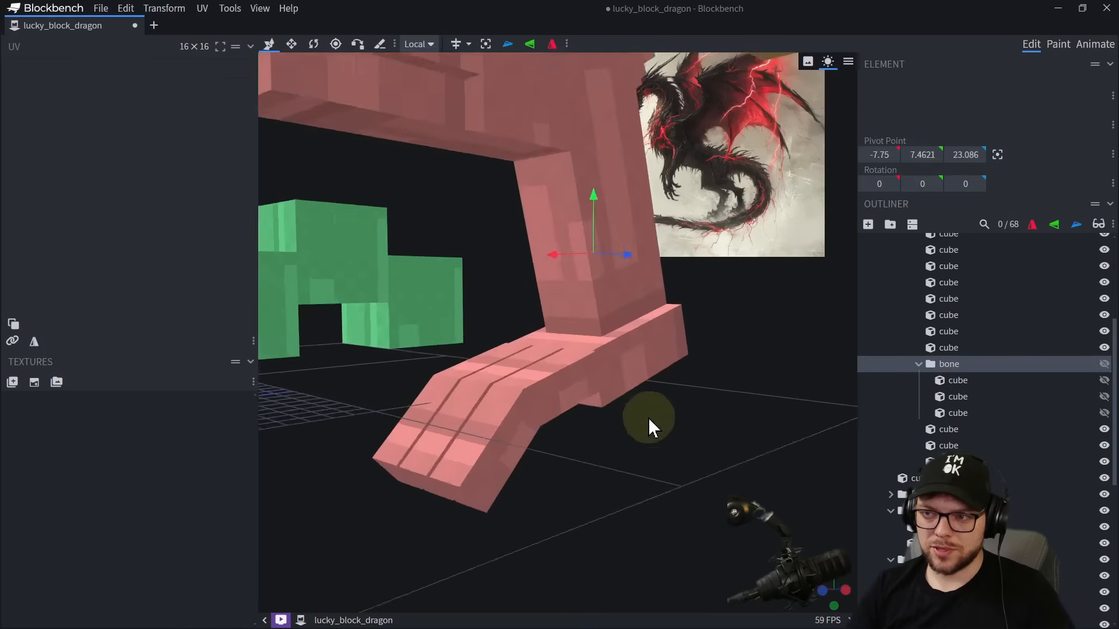
left_click_drag(649, 423, 574, 431)
Select the tip segments of the three front toes and shorten them.
left_click(379, 447)
right_click_drag(380, 448, 522, 416)
left_click(481, 418, "shift")
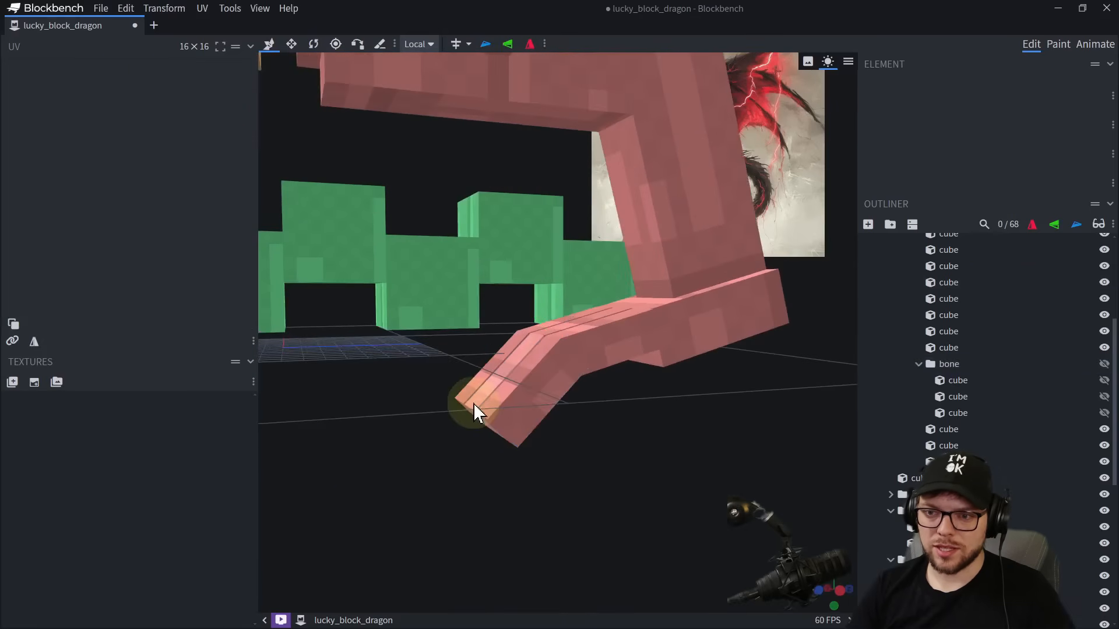
left_click(471, 405, "shift")
left_click(463, 400, "shift")
left_click_drag(478, 427, 518, 397)
Duplicate the upper segments of the three front toes and shorten the copies to length 2 as knuckles next to the foot.
left_click(628, 344)
left_click_drag(679, 416, 666, 443)
scroll(641, 432, "up", 3)
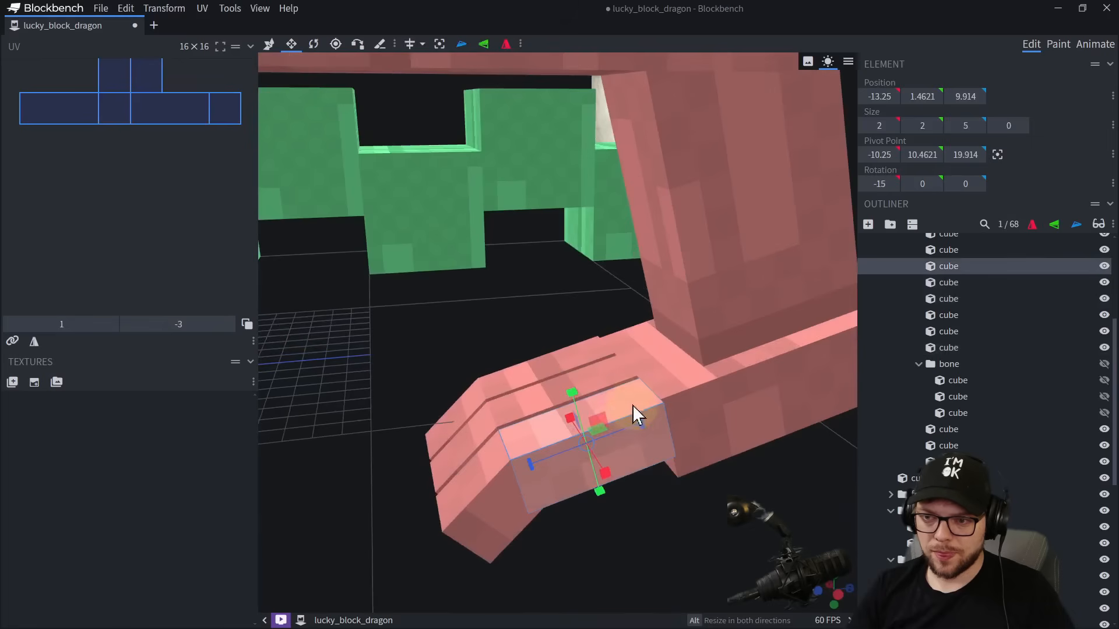
left_click(619, 394, "shift")
left_click_drag(592, 406, 616, 403)
key("ctrl+d")
key("v")
key("s")
left_click_drag(538, 427, 564, 418)
left_click_drag(625, 519, 599, 238)
Delete the innermost toe's cubes and enlarge the outer toe's knuckle to 2.5 × 2.5 × 4.
left_click(600, 238)
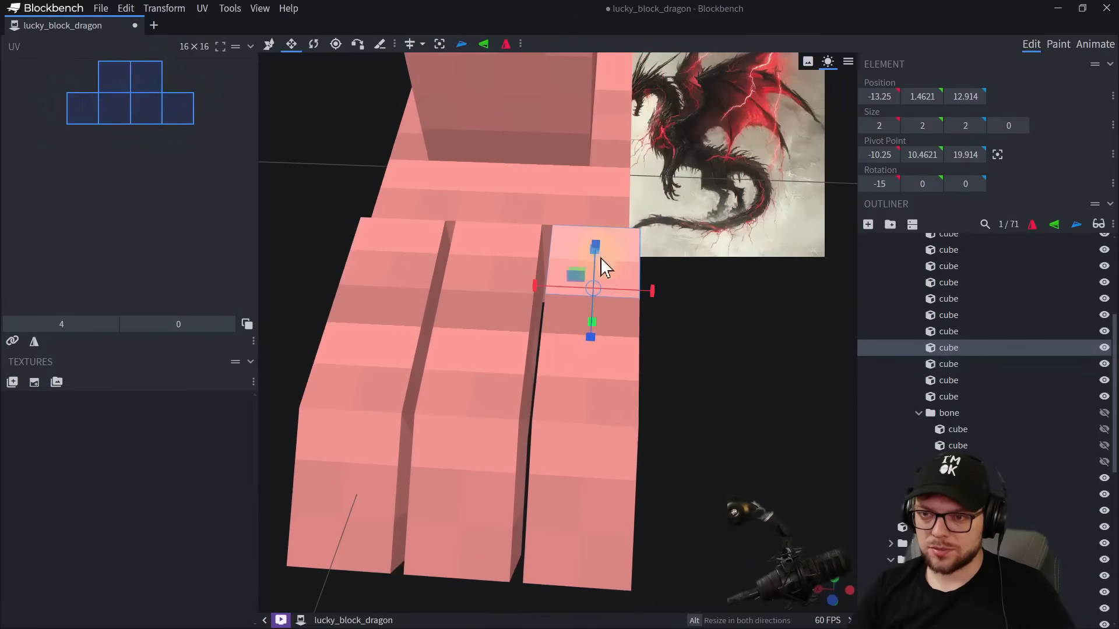
left_click(400, 250)
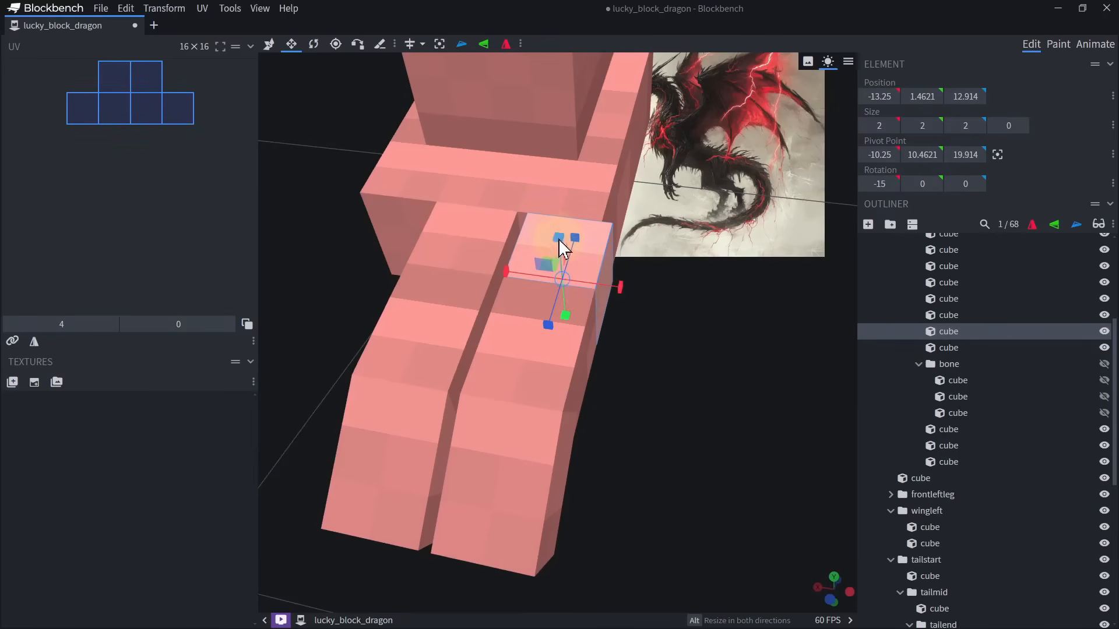
left_click_drag(574, 238, 606, 194)
Centre the pivot of the outer toe's three cubes and move it back toward the rear of the knuckle.
left_click(551, 373, "shift")
left_click(535, 445, "shift")
key("r")
left_click(486, 44)
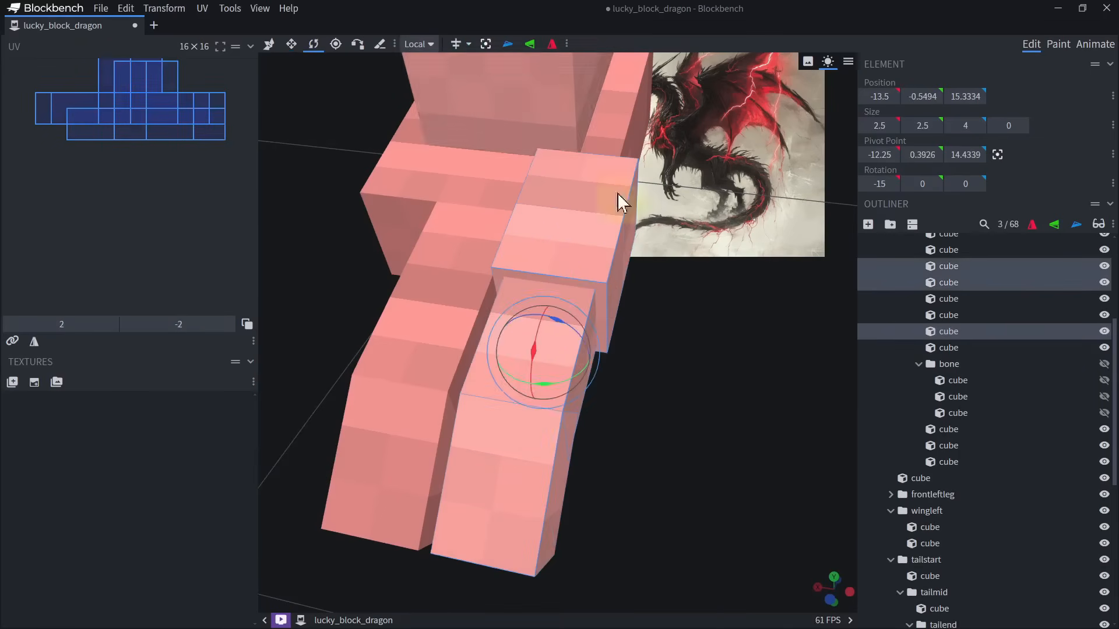
left_click_drag(688, 297, 577, 297)
left_click(419, 44)
right_click_drag(489, 351, 537, 379)
left_click(336, 44)
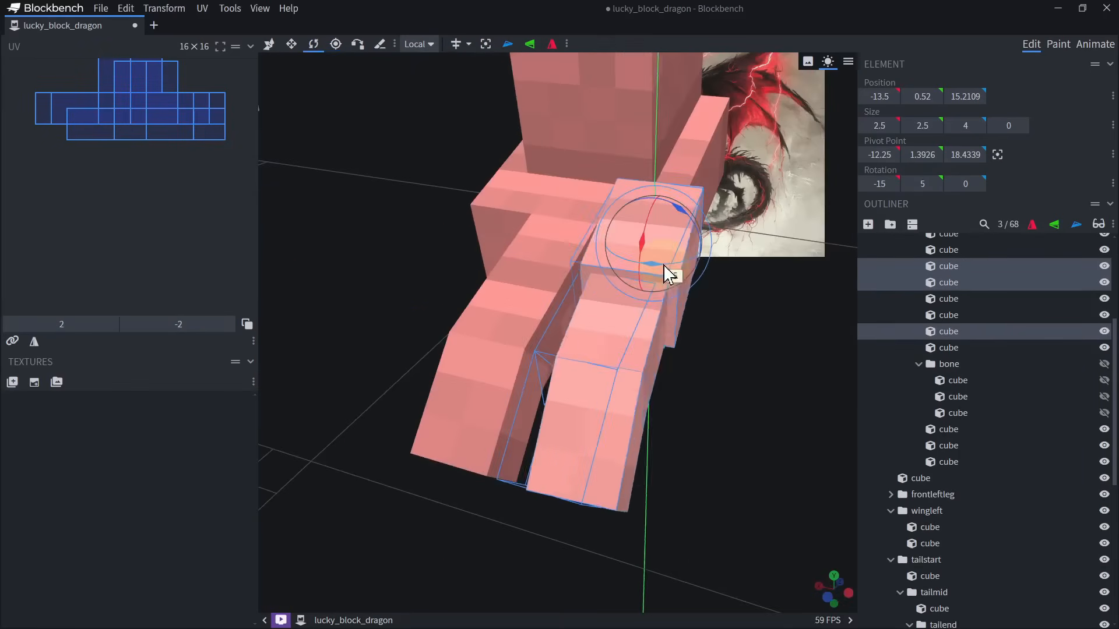
Rotate the outer toe's three cubes 15° about Y and group them as backleftfoot1.
left_click_drag(670, 270, 570, 264)
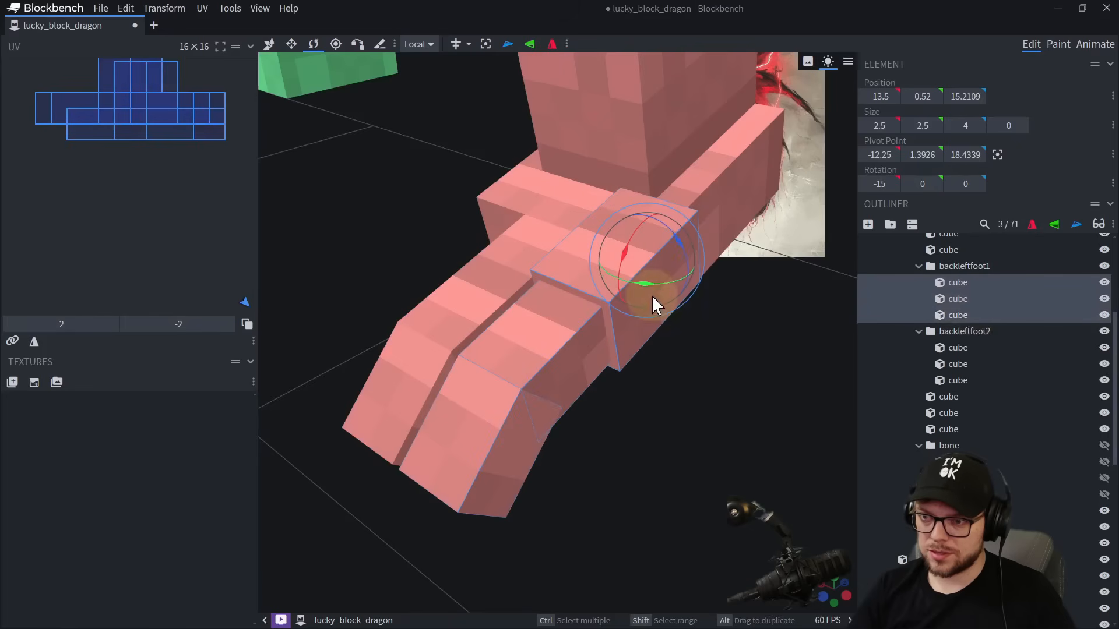
left_click_drag(652, 296, 660, 283)
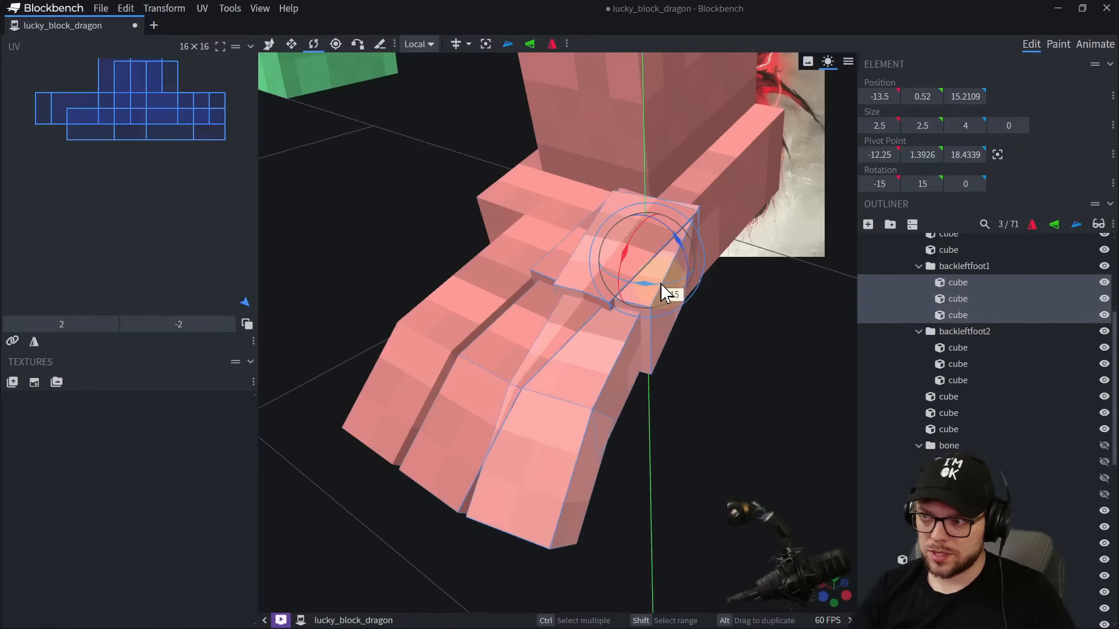
Straighten the duplicated toe group backleftfoot2 and move it to X -11.25 as the replacement for the old middle toe.
left_click(947, 334)
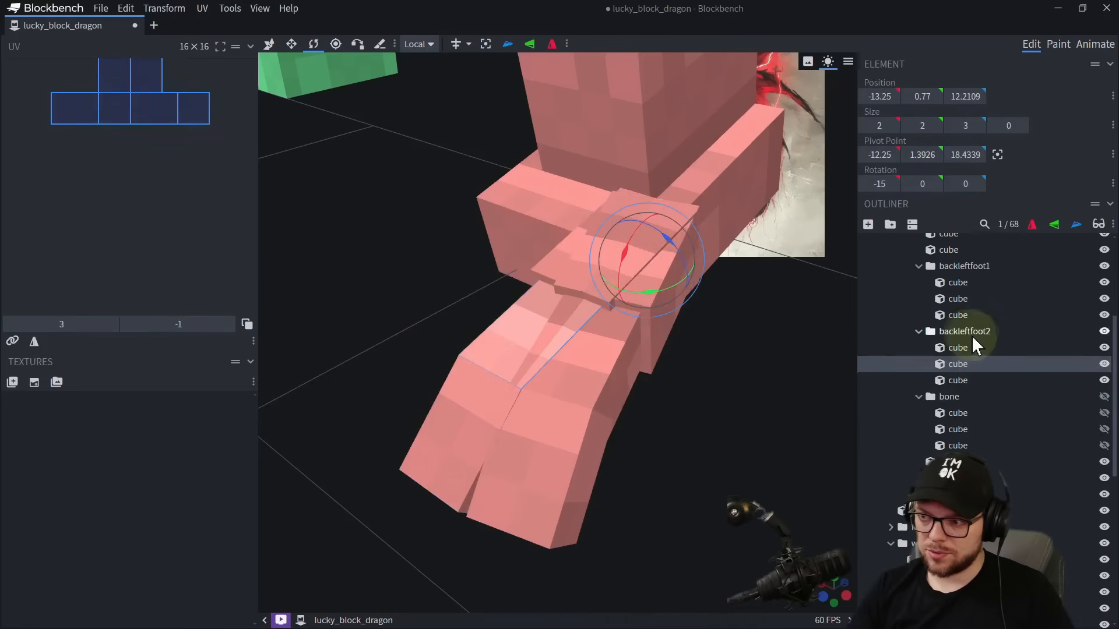
left_click(972, 335)
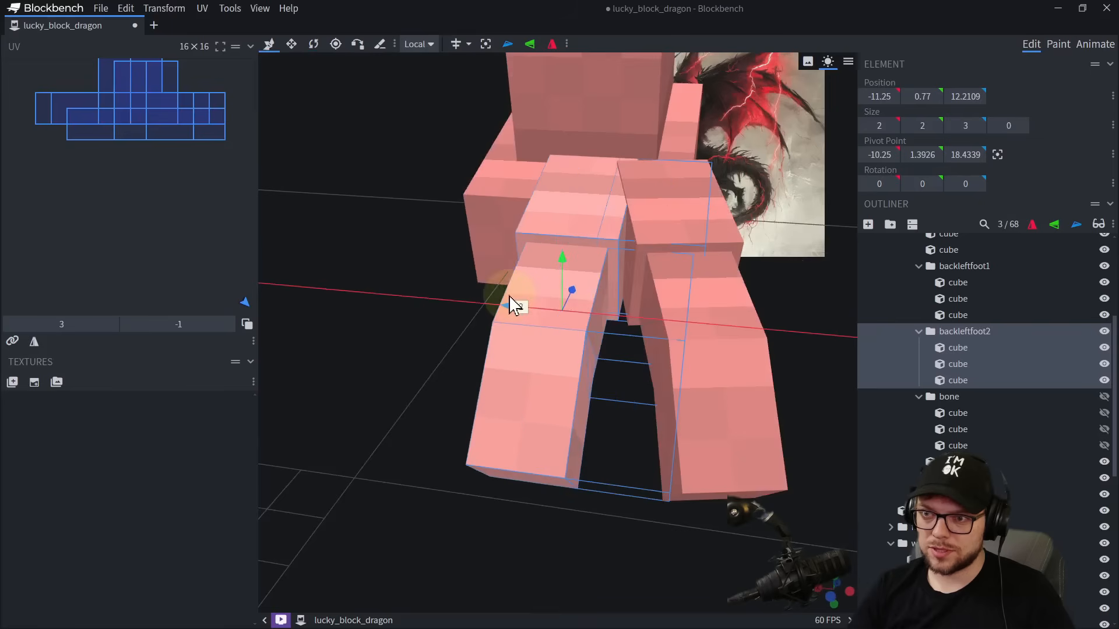
left_click_drag(507, 303, 517, 302)
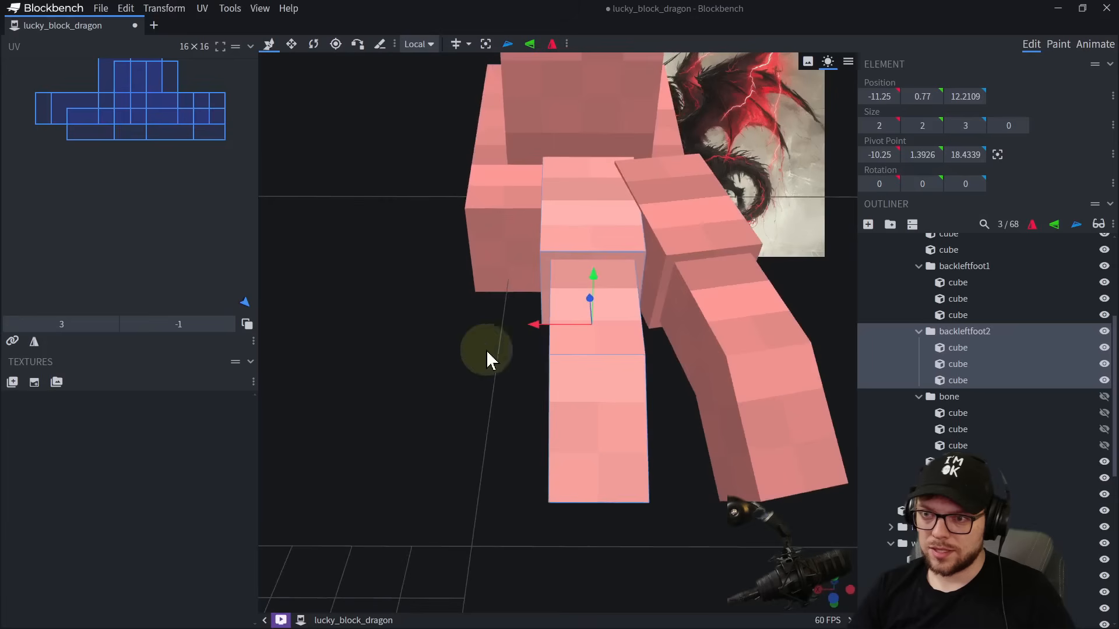
Duplicate the middle toe as backleftfoot3, turn its cubes -15° about Y and place it on the foot's inner side.
key("ctrl+d")
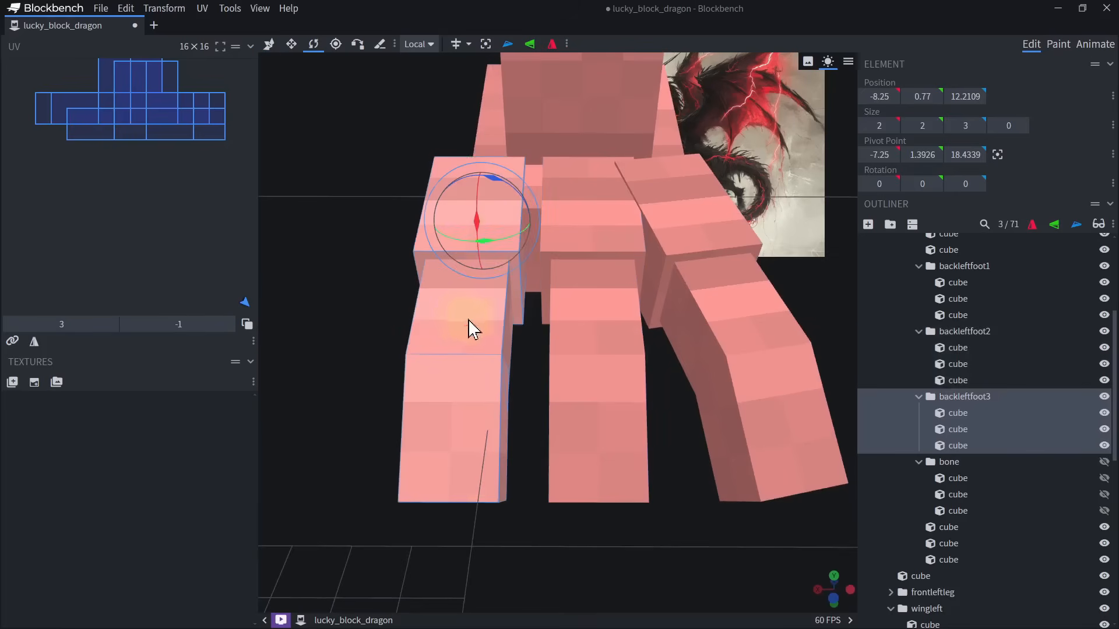
left_click(483, 260)
left_click_drag(482, 261, 495, 245)
key("v")
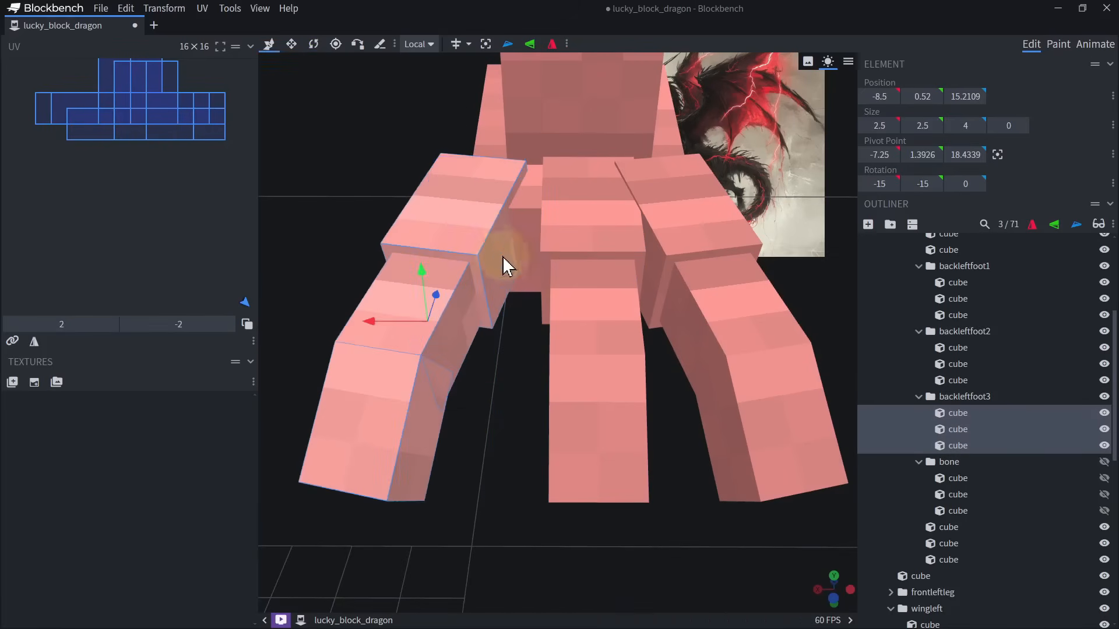
left_click_drag(393, 327, 433, 329)
Inspect the three-toed foot and its connection to the leg from several angles.
scroll(586, 341, "down", 5)
left_click(660, 421)
scroll(659, 421, "down", 3)
right_click_drag(660, 421, 577, 363)
left_click_drag(577, 363, 505, 348)
scroll(505, 347, "down", 2)
right_click_drag(504, 347, 612, 431)
left_click_drag(612, 432, 574, 399)
right_click_drag(632, 393, 611, 411)
scroll(611, 412, "up", 5)
left_click(641, 327)
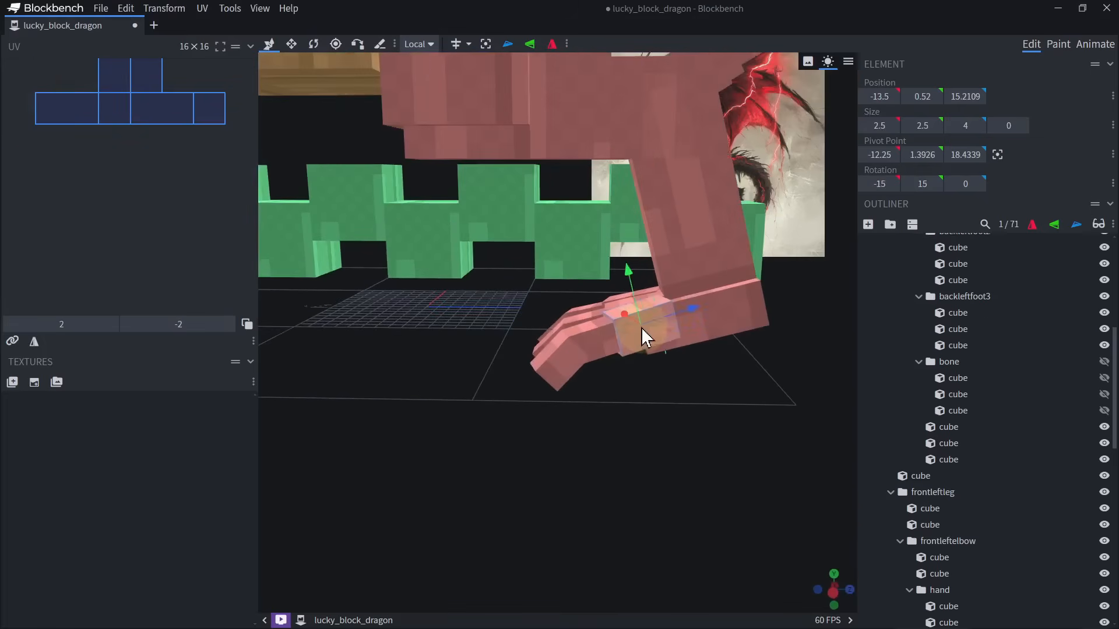
scroll(575, 411, "up", 3)
right_click_drag(641, 328, 598, 437)
scroll(575, 411, "up", 3)
left_click(585, 428)
Collapse the three toe groups and the hidden bone, then gather them in a new group named backleftfoot.
left_click(535, 376)
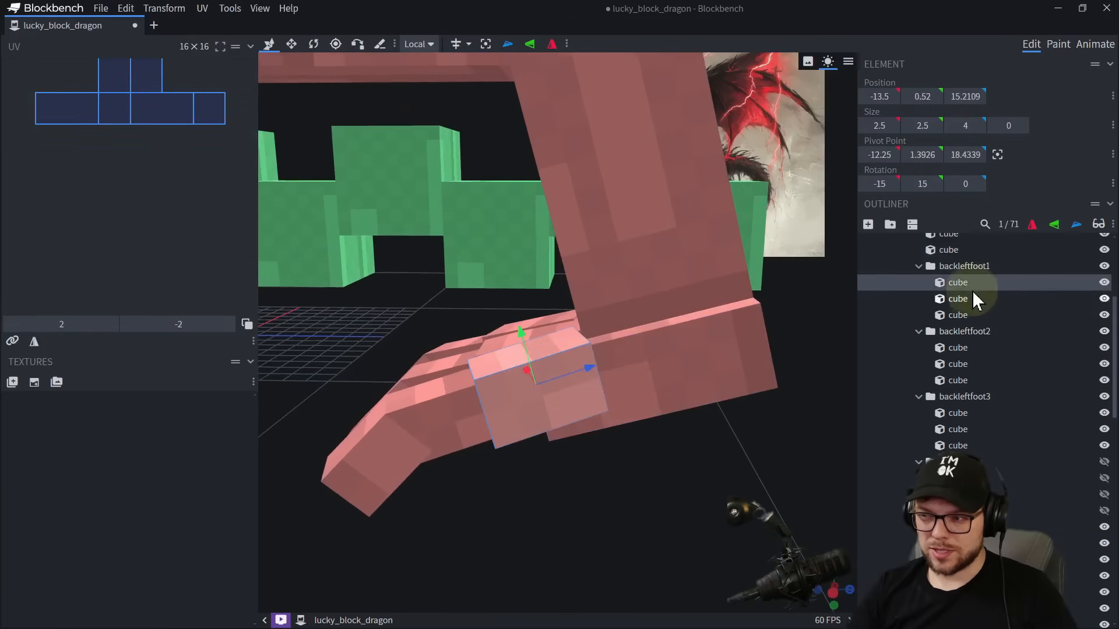
left_click(934, 267)
left_click(918, 266)
left_click(919, 282)
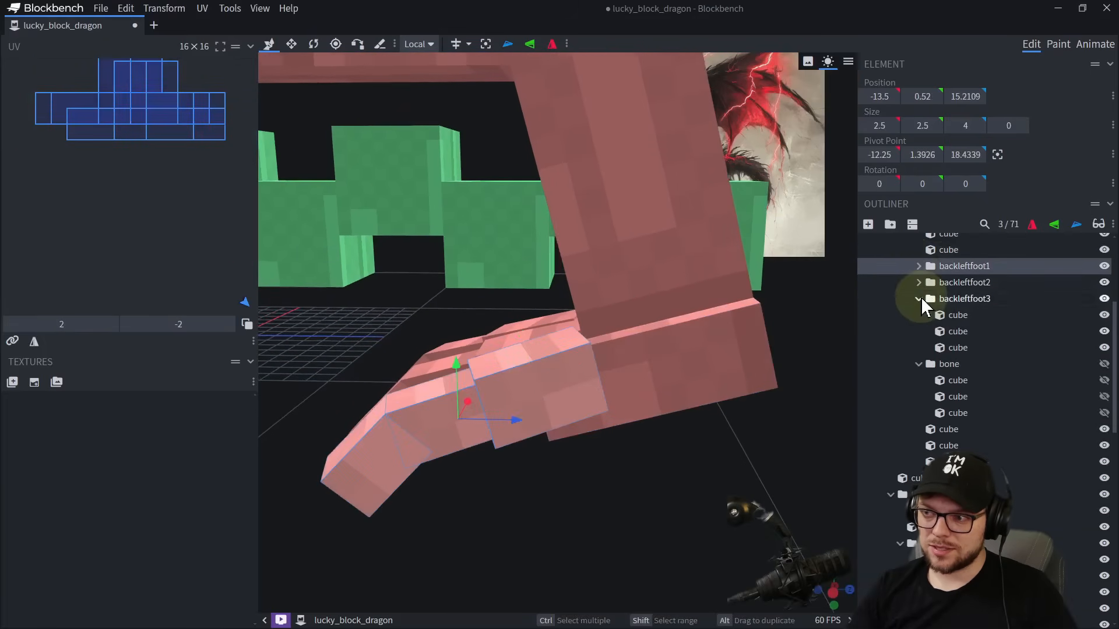
left_click(918, 299)
left_click(919, 314)
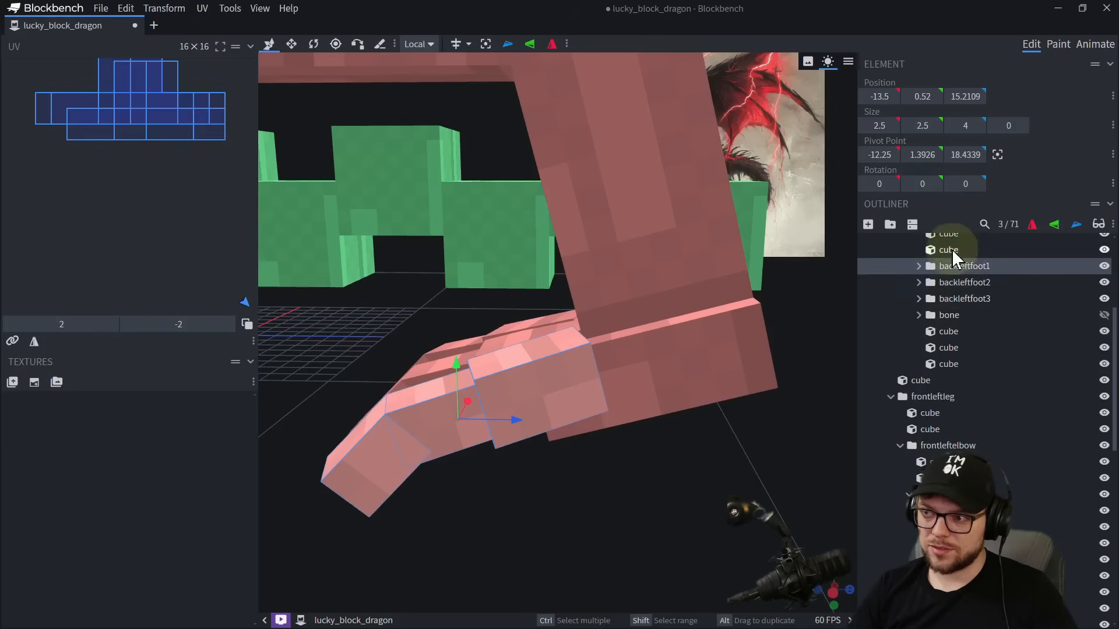
left_click(953, 249)
left_click(890, 224)
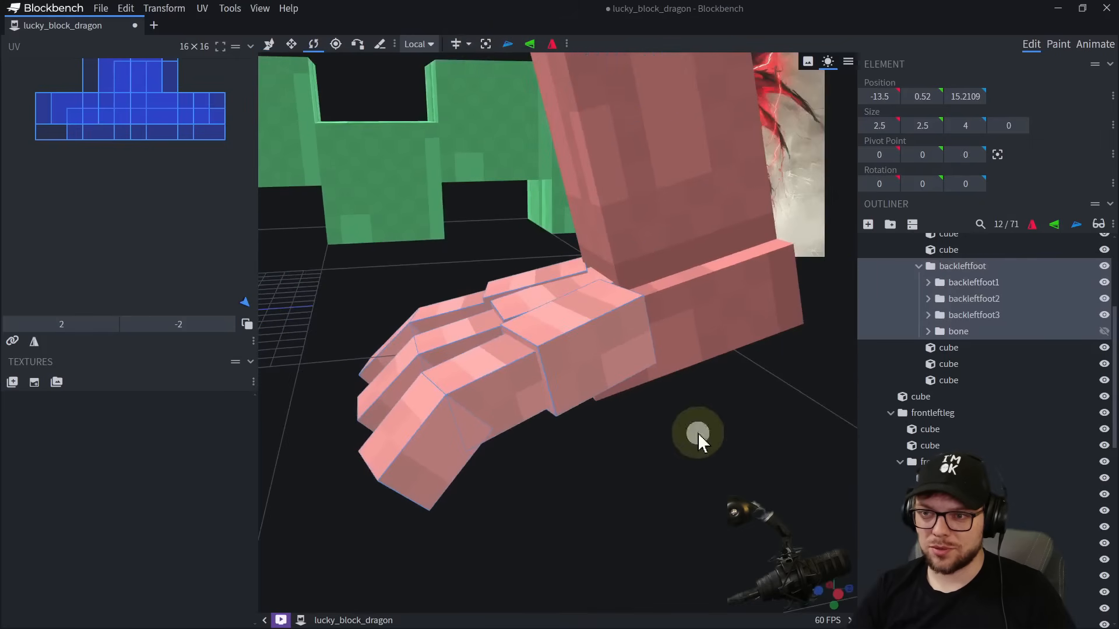
Place the pivot of the backleftfoot group at X -10.25, Y 2, Z 19, where the toes meet the heel block.
left_click_drag(700, 437, 437, 55)
left_click(333, 48)
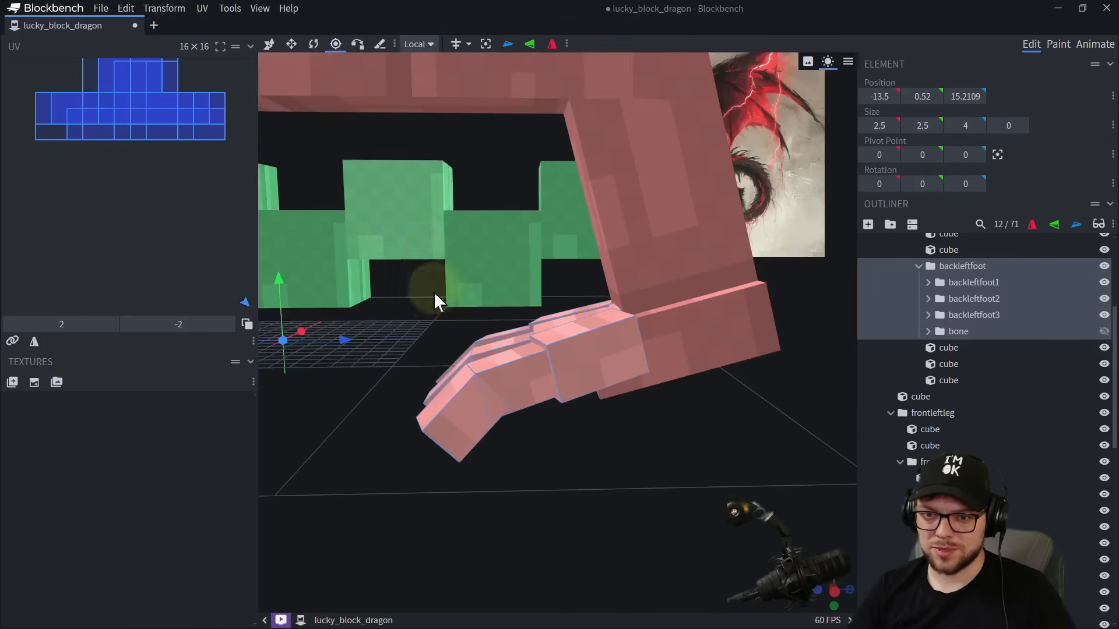
left_click_drag(345, 340, 653, 344)
left_click_drag(525, 455, 448, 415)
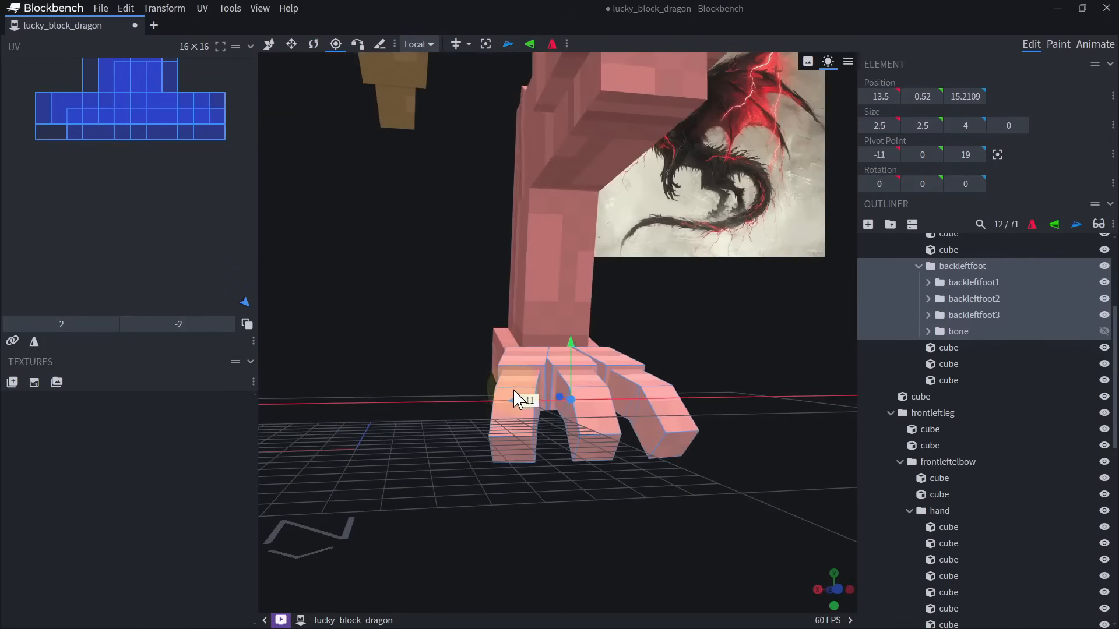
left_click_drag(514, 391, 526, 391)
left_click_drag(804, 326, 973, 350)
scroll(524, 431, "up", 3)
left_click_drag(486, 448, 448, 450)
left_click_drag(720, 408, 698, 245)
left_click_drag(505, 319, 524, 319)
left_click_drag(729, 420, 597, 544)
left_click_drag(552, 414, 552, 339)
left_click_drag(646, 530, 640, 548)
Rotate the backleftfoot group 15° about X.
left_click(313, 45)
left_click_drag(533, 353, 542, 352)
scroll(583, 355, "down", 4)
Gather the heel cube and the backleftfoot group in a new group named backleftfullfoot inside leftbackshin.
left_click(638, 358, "ctrl")
scroll(938, 373, "up", 4)
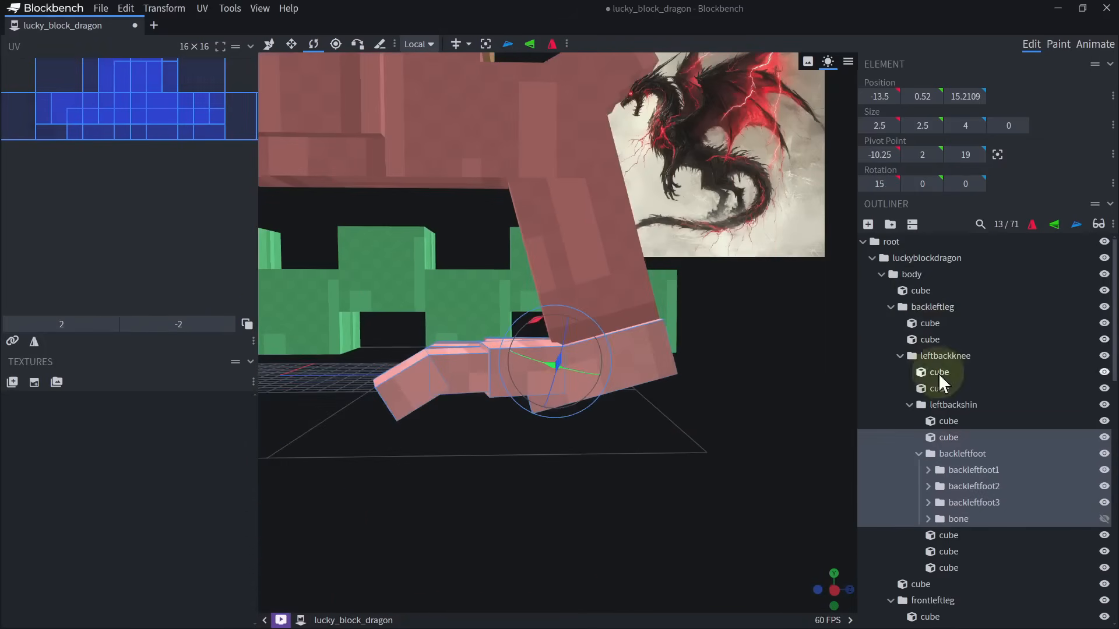
left_click(889, 225)
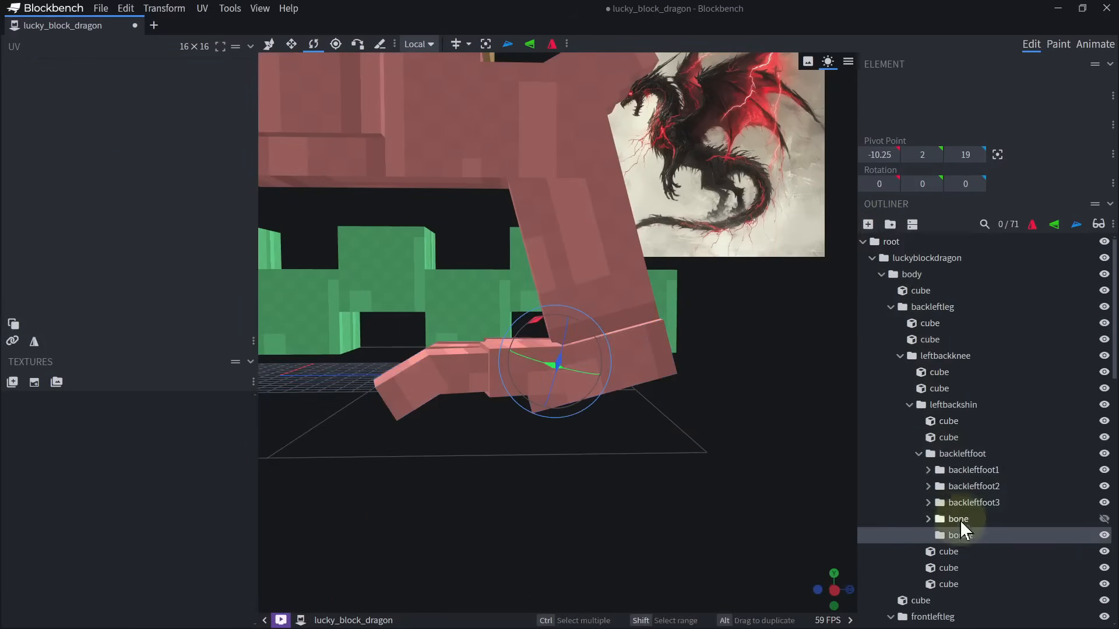
left_click_drag(963, 531, 945, 429)
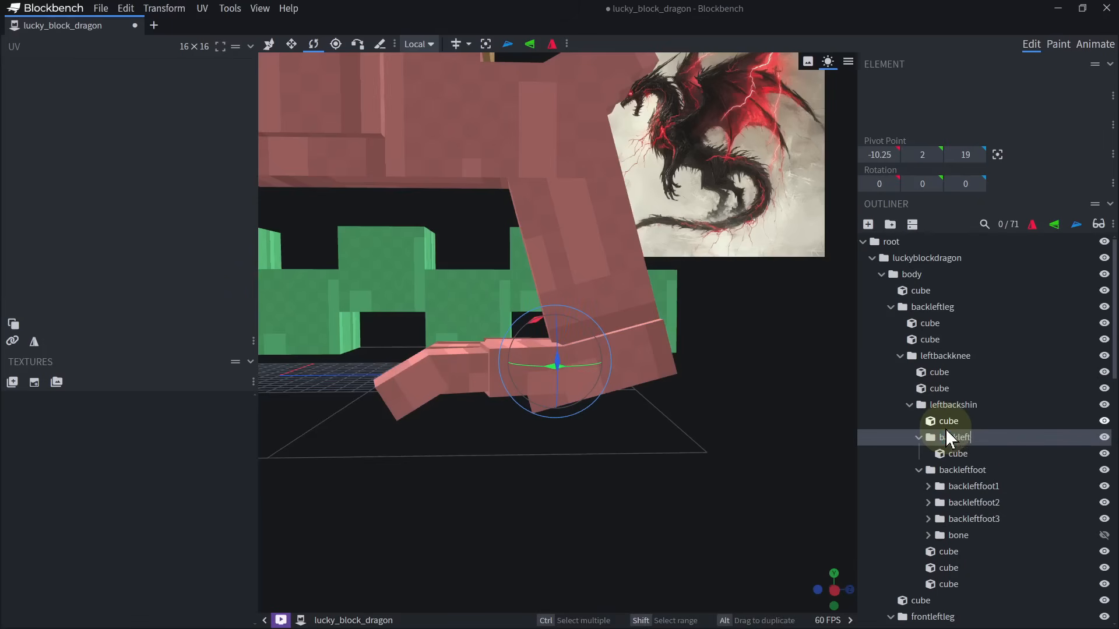
type("fullfoot")
key("Return")
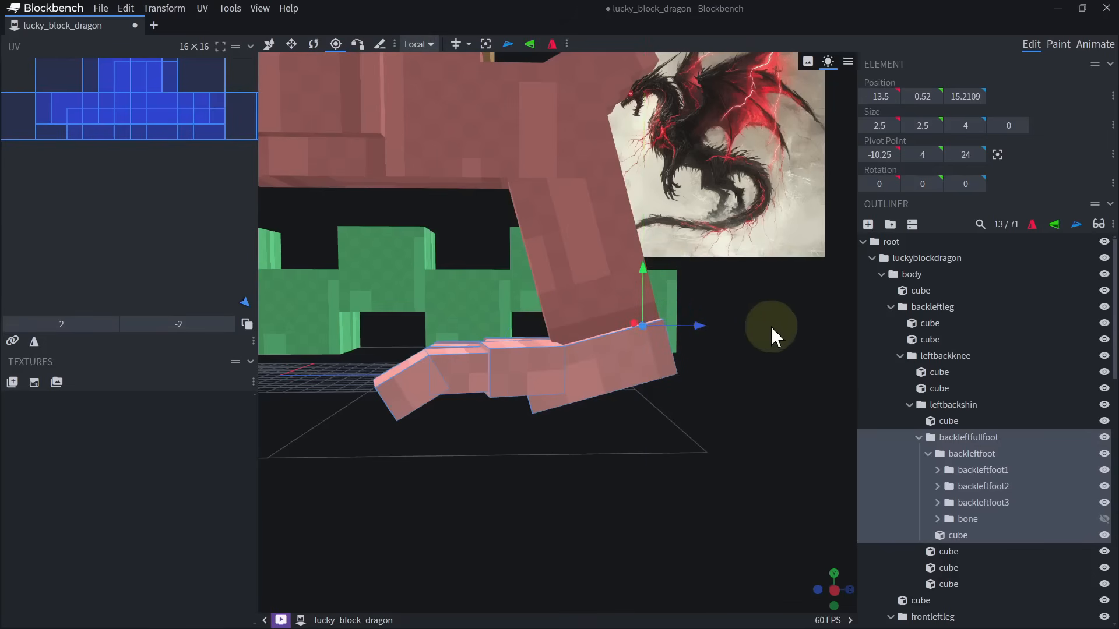
Rotate backleftfullfoot -20° about X around its ankle pivot at -10.25, 4, 24, and tilt the nested backleftfoot toes further upward.
left_click_drag(771, 327, 765, 323)
left_click_drag(718, 417, 715, 427)
key("r")
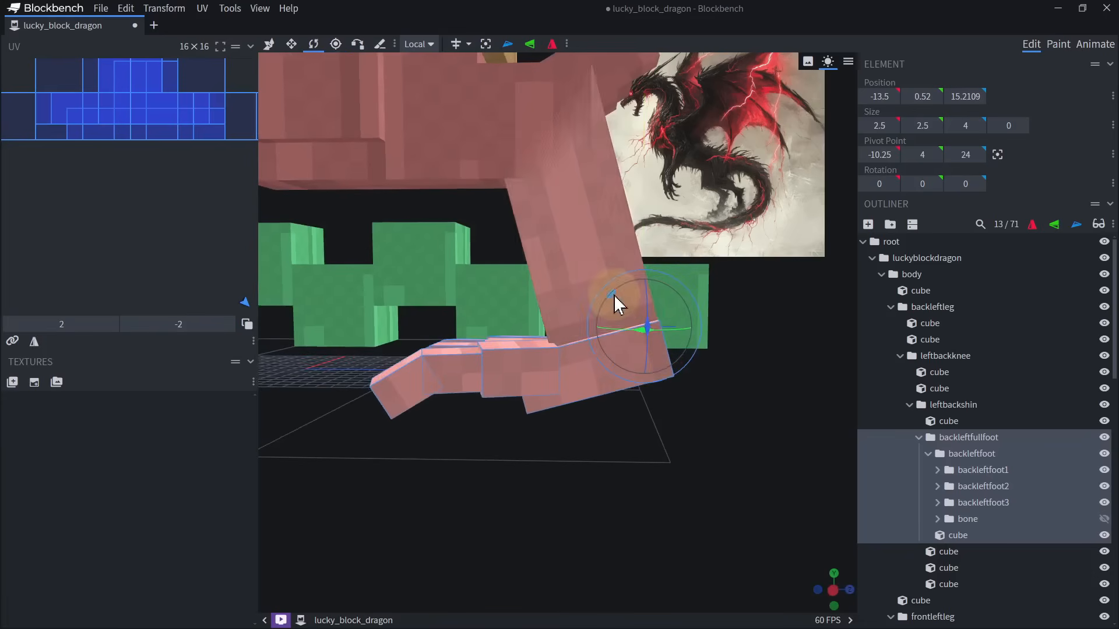
left_click_drag(613, 296, 604, 306)
scroll(611, 312, "down", 1)
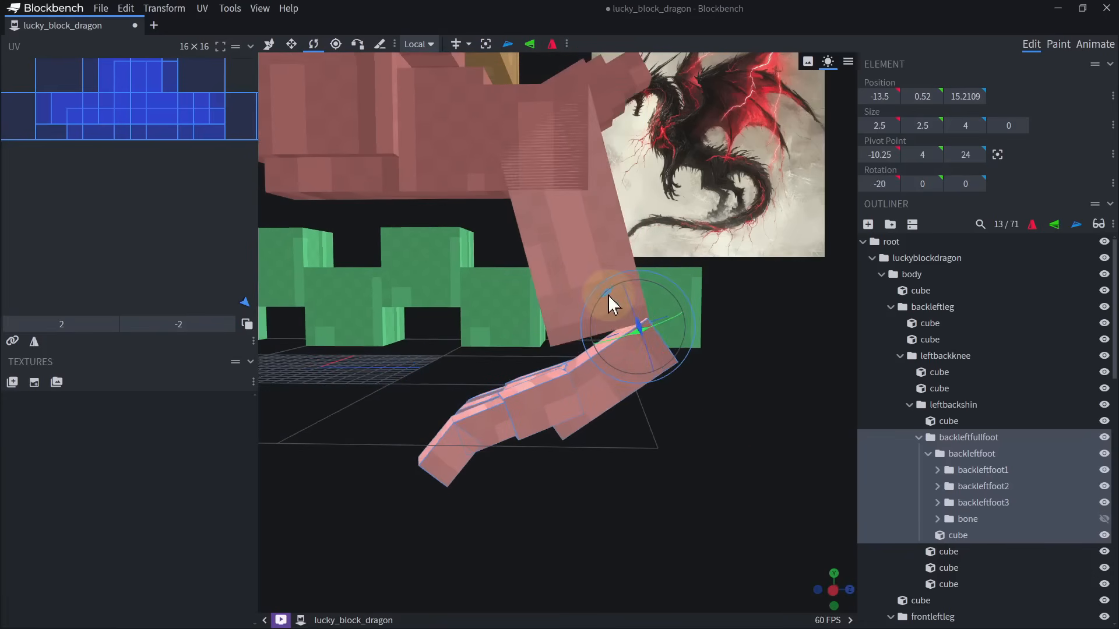
left_click(972, 454)
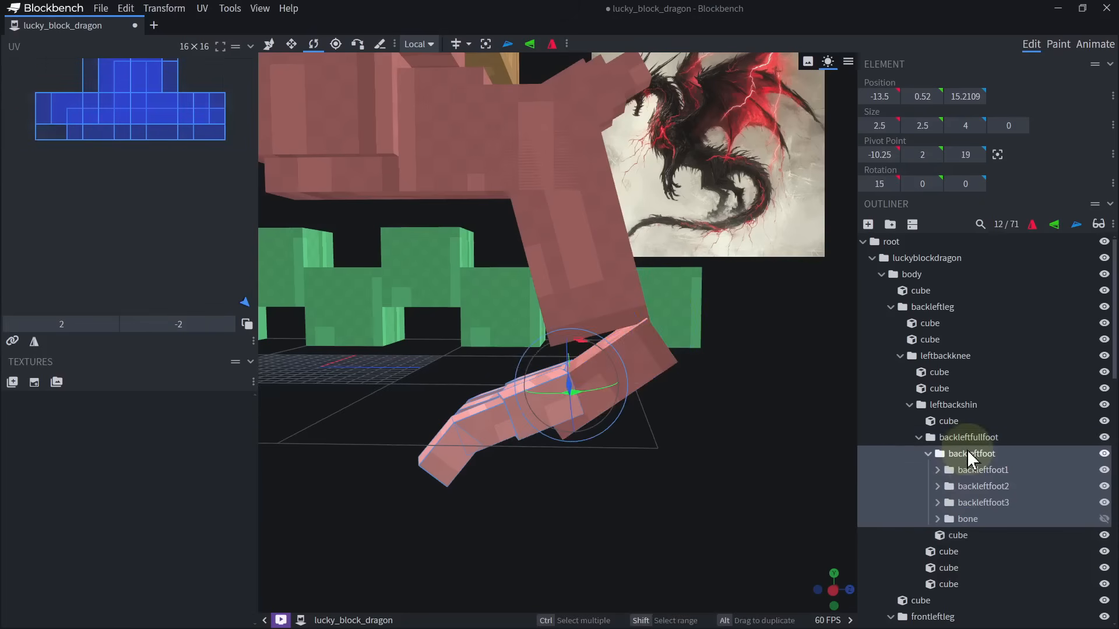
left_click_drag(595, 345, 607, 351)
Shorten the back left shin cube at its lower end and duplicate it as an ankle block of about 4 × 5 × 5 reaching the foot.
left_click(612, 315)
key("s")
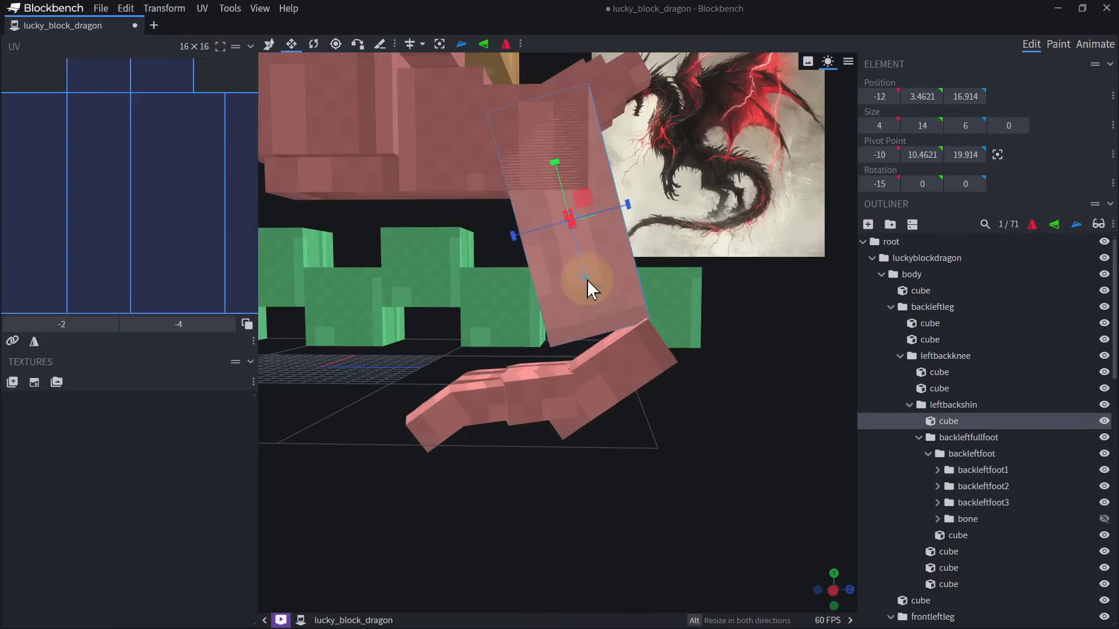
left_click_drag(588, 281, 573, 232)
key("v")
key("ctrl+d")
key("s")
left_click_drag(557, 169, 590, 316)
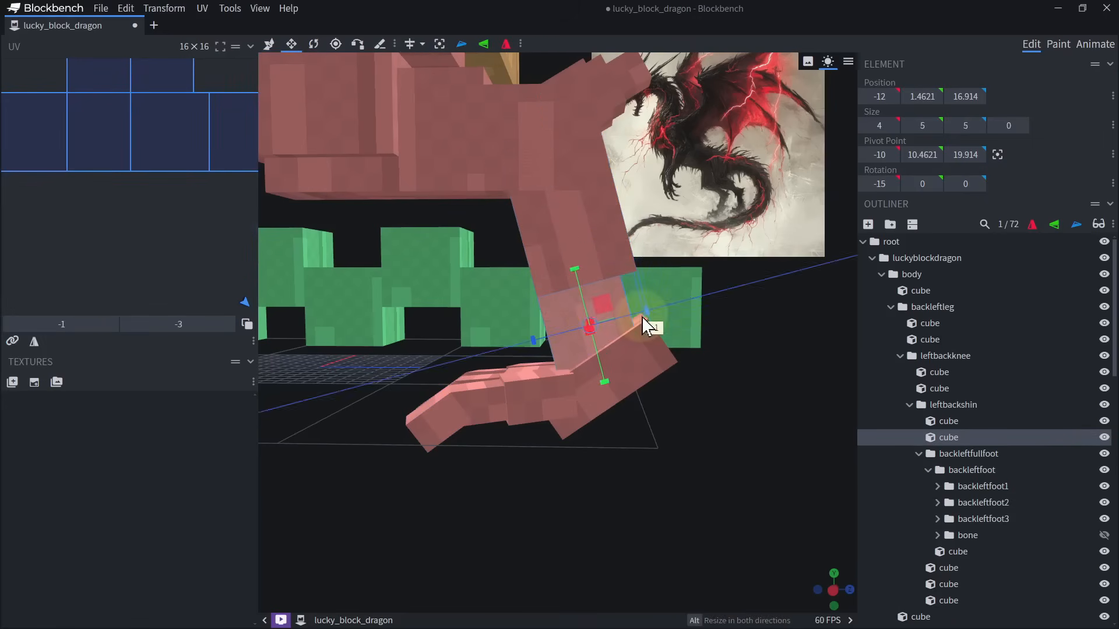
left_click_drag(670, 323, 635, 324)
Examine the back shin and the front left elbow cubes, and compare the legs across the whole model.
left_click(594, 253)
left_click_drag(693, 362, 638, 358)
right_click_drag(420, 350, 629, 373)
left_click(502, 341)
left_click_drag(600, 402, 560, 421)
right_click_drag(560, 421, 495, 481)
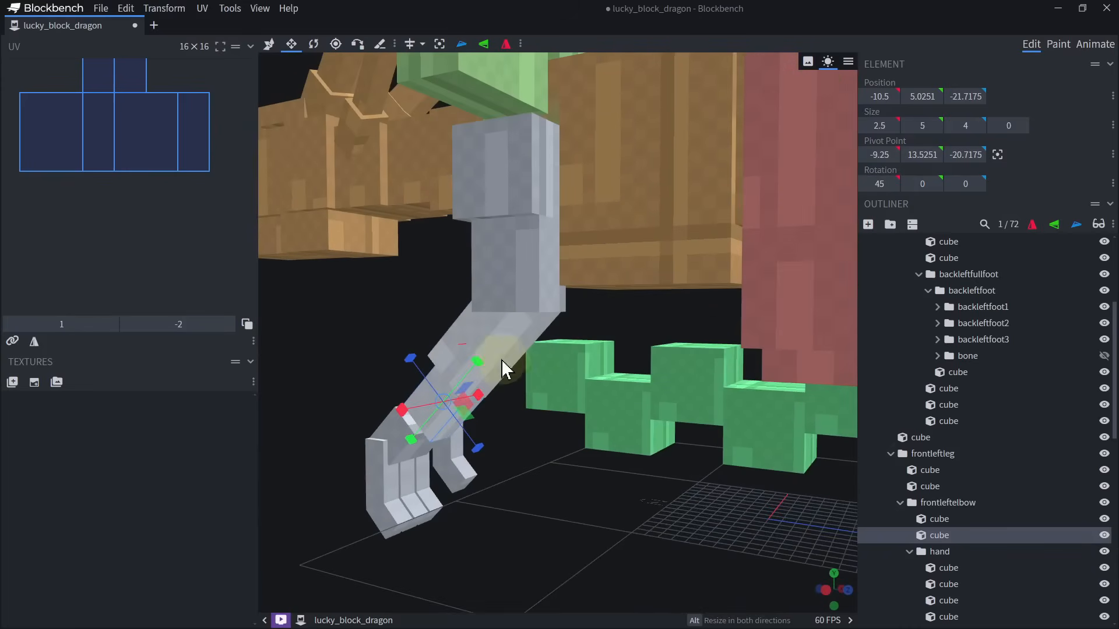
left_click(500, 358)
scroll(529, 414, "down", 5)
left_click_drag(529, 428, 719, 387)
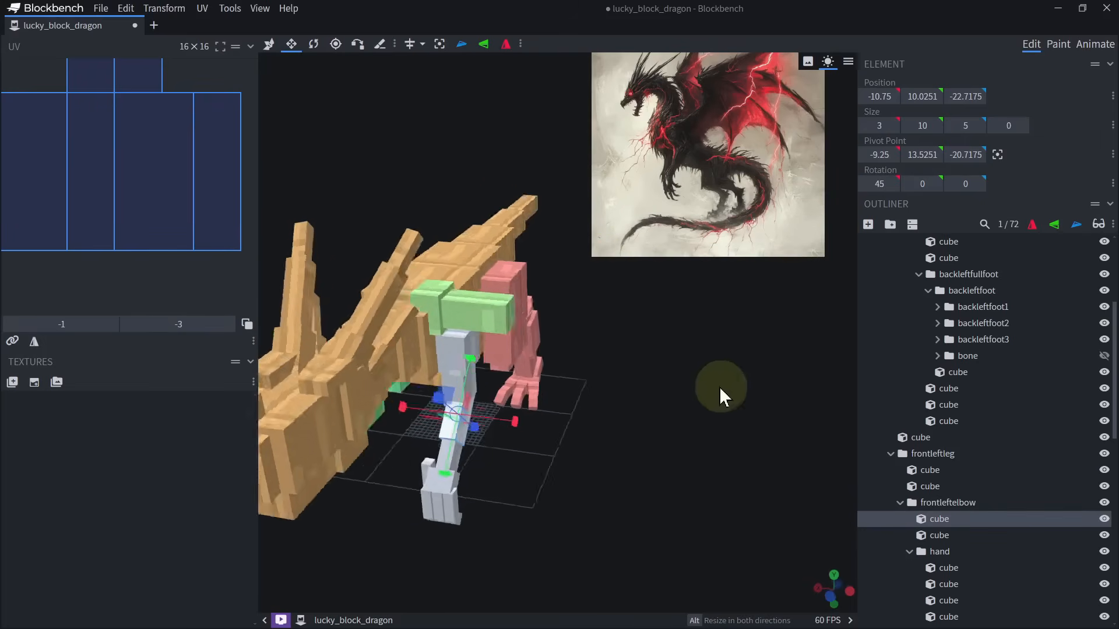
Duplicate the wingleft arm cube, place the copy beyond its outer end and lengthen it to 25 units.
left_click(509, 320)
left_click_drag(670, 352, 575, 354)
key("ctrl+d")
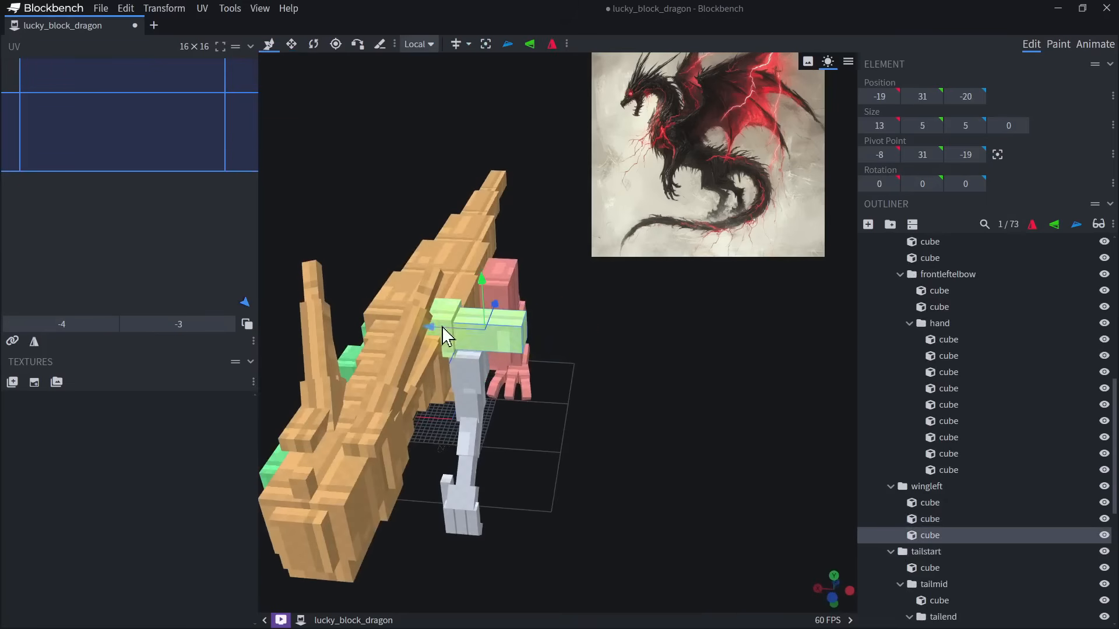
left_click_drag(441, 327, 521, 337)
key("s")
left_click_drag(616, 338, 693, 341)
left_click_drag(512, 321, 590, 402)
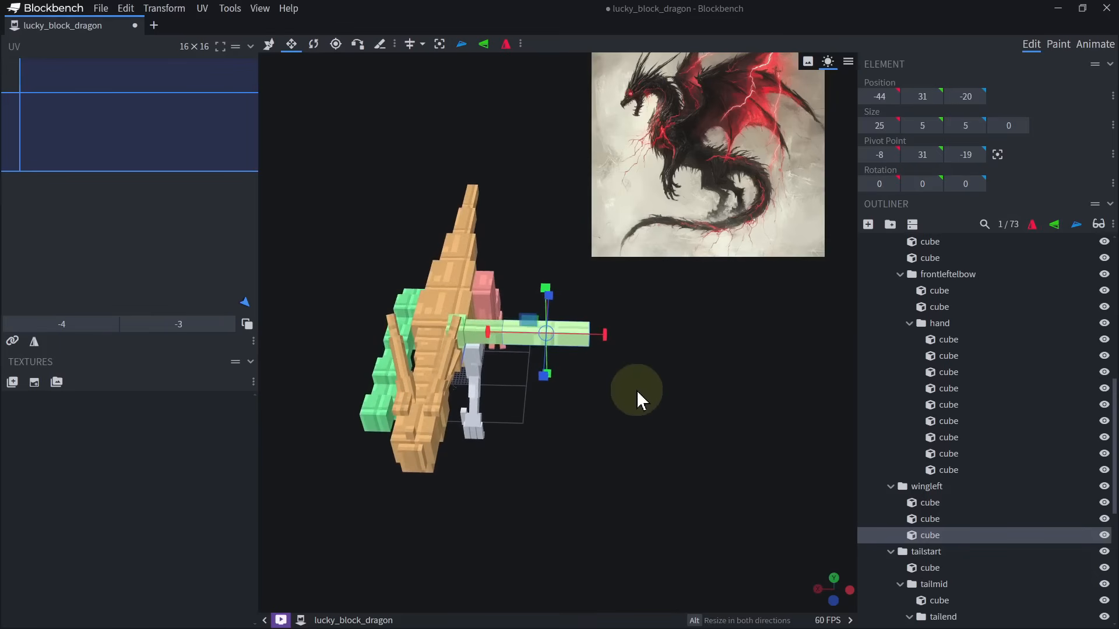
Slim the outer wing cube to 2 units high and 2 units deep, with its position at Y 32.5.
scroll(639, 387, "up", 3)
left_click_drag(618, 387, 540, 410)
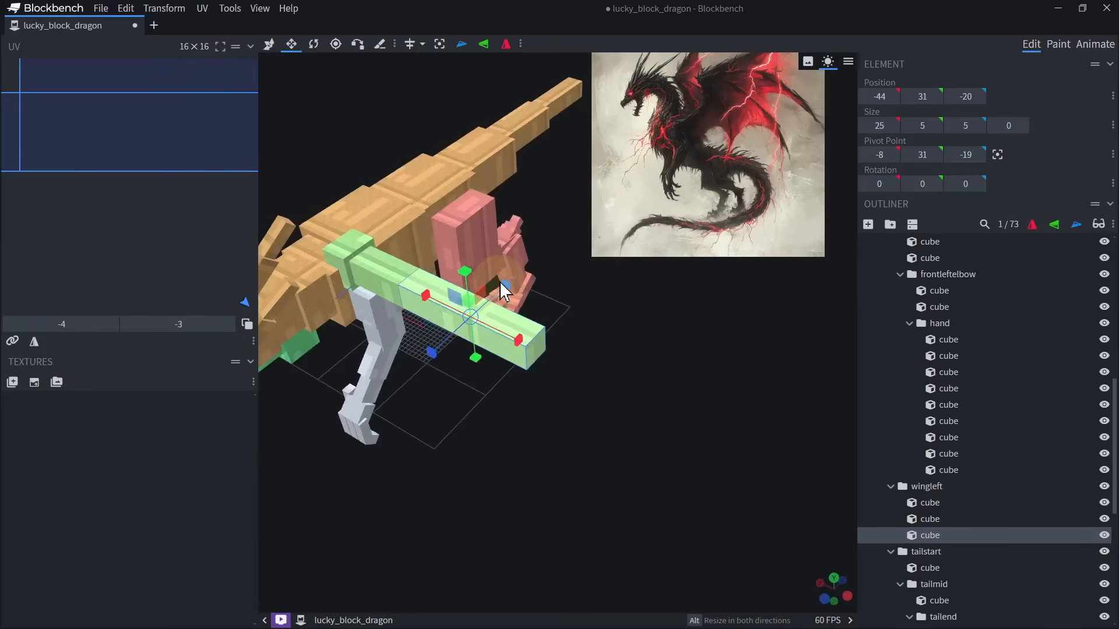
left_click_drag(471, 360, 469, 354)
left_click_drag(459, 275, 452, 235)
scroll(464, 284, "up", 4)
left_click_drag(445, 125, 446, 133, "shift")
left_click_drag(447, 239, 449, 228, "shift")
left_click_drag(445, 124, 445, 130)
scroll(453, 295, "down", 4)
scroll(453, 296, "up", 3)
left_click_drag(467, 246, 467, 239, "shift")
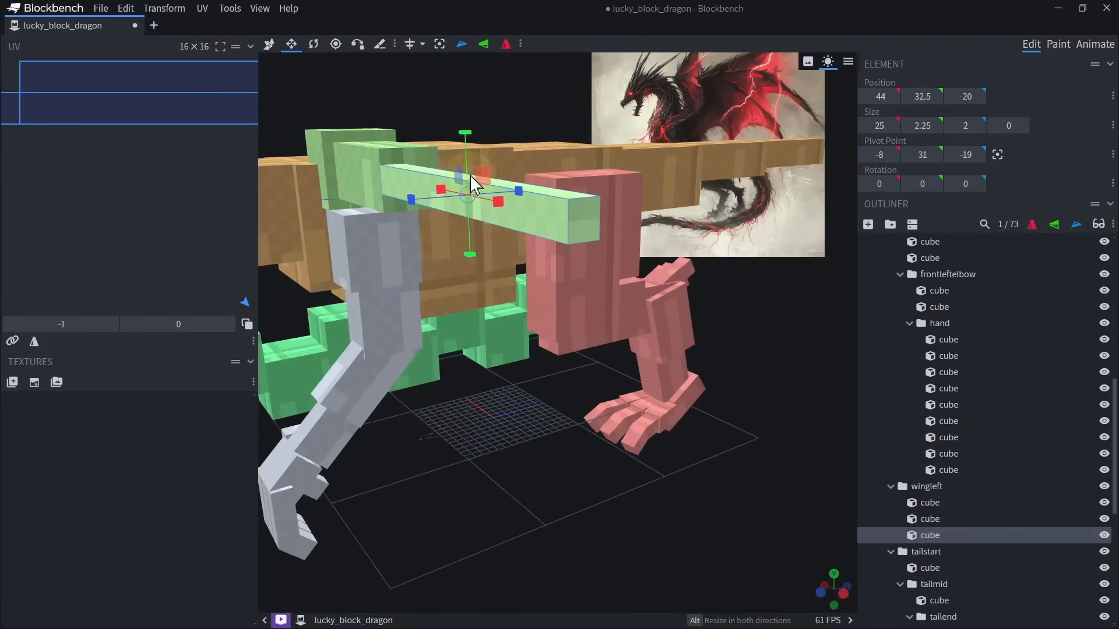
left_click_drag(467, 138, 467, 144, "shift")
scroll(491, 370, "down", 3)
Shorten the slim outer wing cube to 16 units along X, keeping its inner end against the wing arm.
left_click_drag(492, 371, 490, 325)
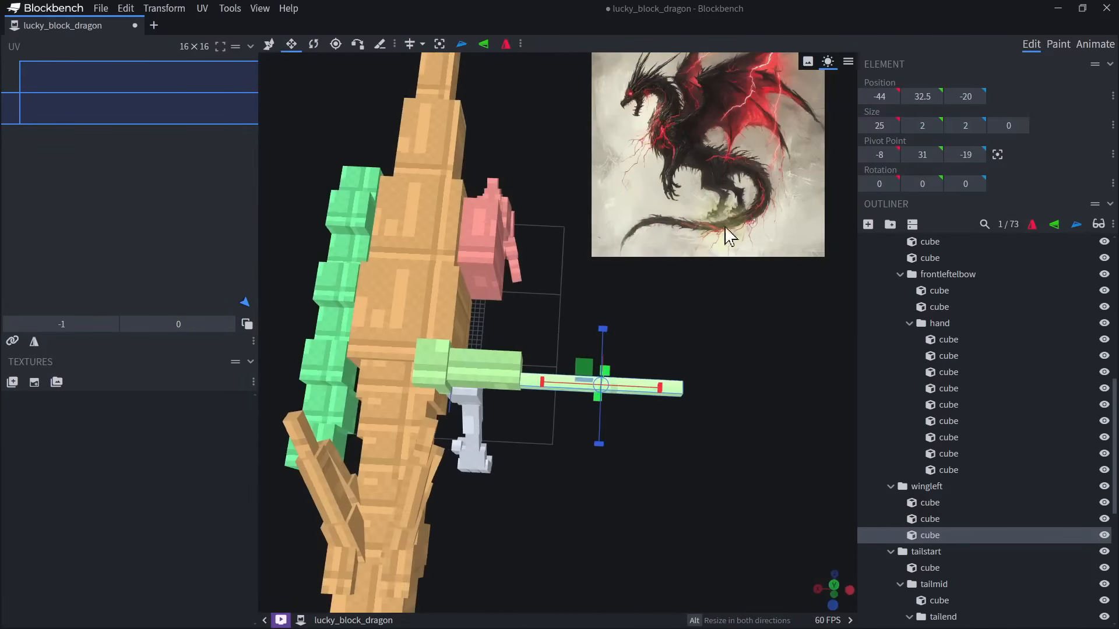
left_click_drag(753, 392, 687, 363)
scroll(594, 408, "down", 5)
scroll(595, 421, "up", 8)
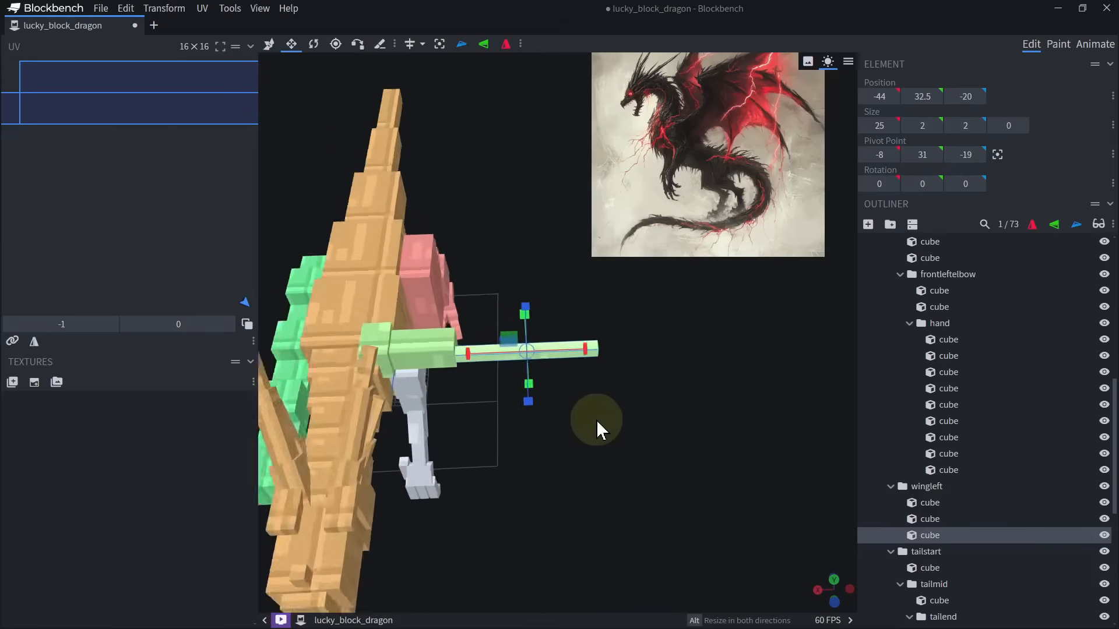
left_click_drag(464, 305, 595, 453)
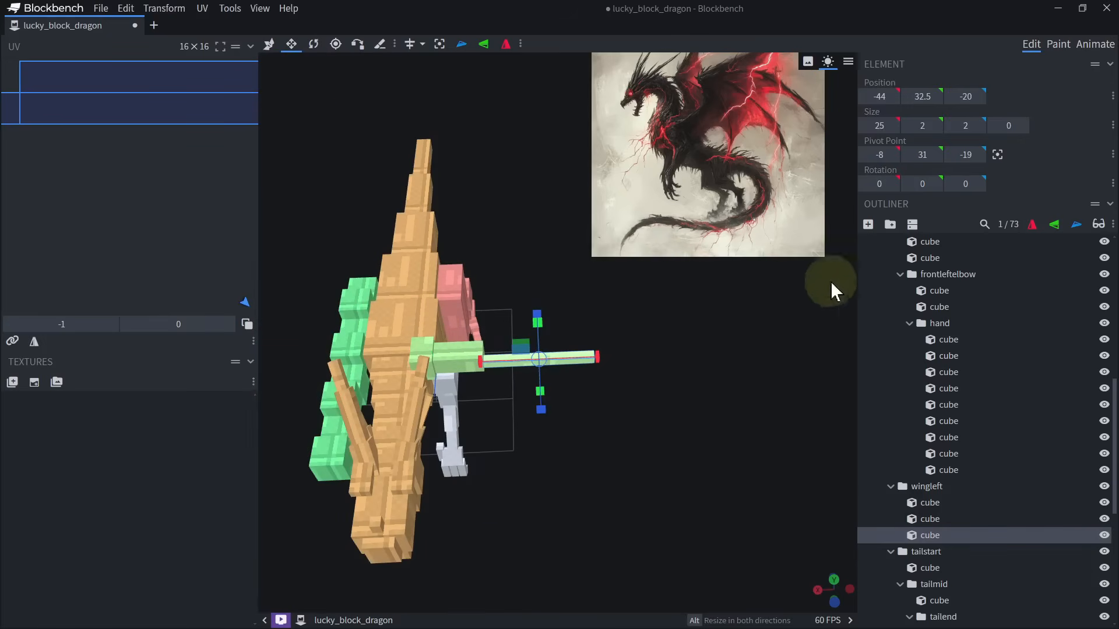
left_click_drag(695, 390, 561, 357)
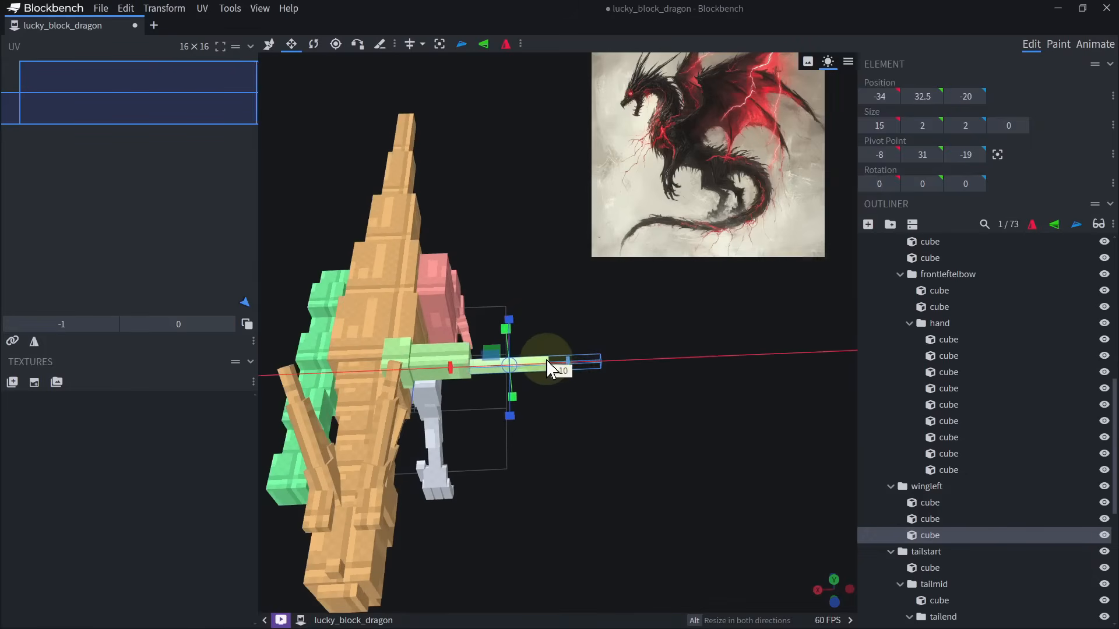
Try rotating the whole wingleft group around its shoulder pivot.
left_click(437, 362, "ctrl")
left_click(398, 353, "ctrl")
left_click(926, 487)
left_click_drag(675, 381, 668, 341)
key("r")
left_click_drag(427, 309, 403, 281)
key("ctrl+z")
Duplicate the slim wing cube outward to X -51 and put the copy in a new group named wingleft2.
left_click_drag(619, 397, 709, 449)
left_click(509, 351)
key("ctrl+d")
key("v")
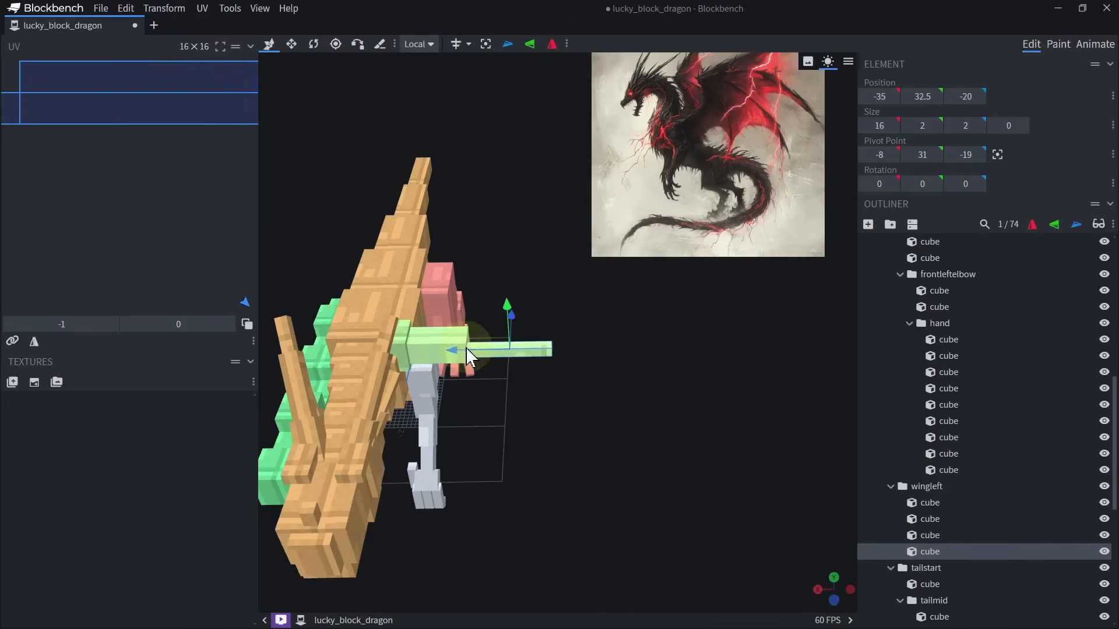
left_click_drag(466, 347, 550, 356)
left_click(890, 226)
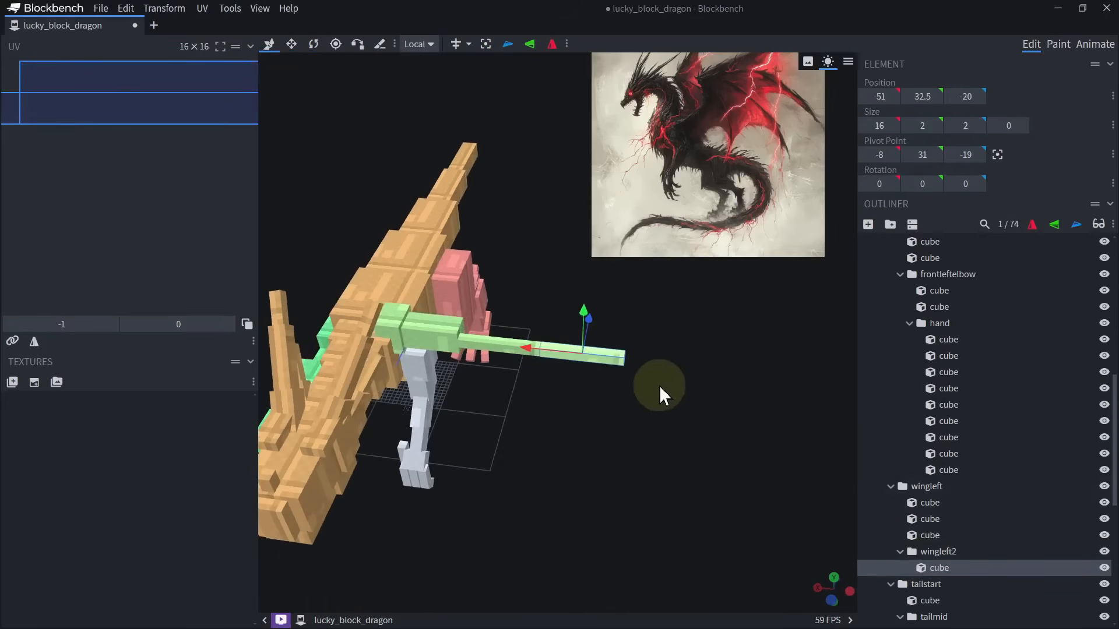
left_click_drag(613, 379, 648, 368)
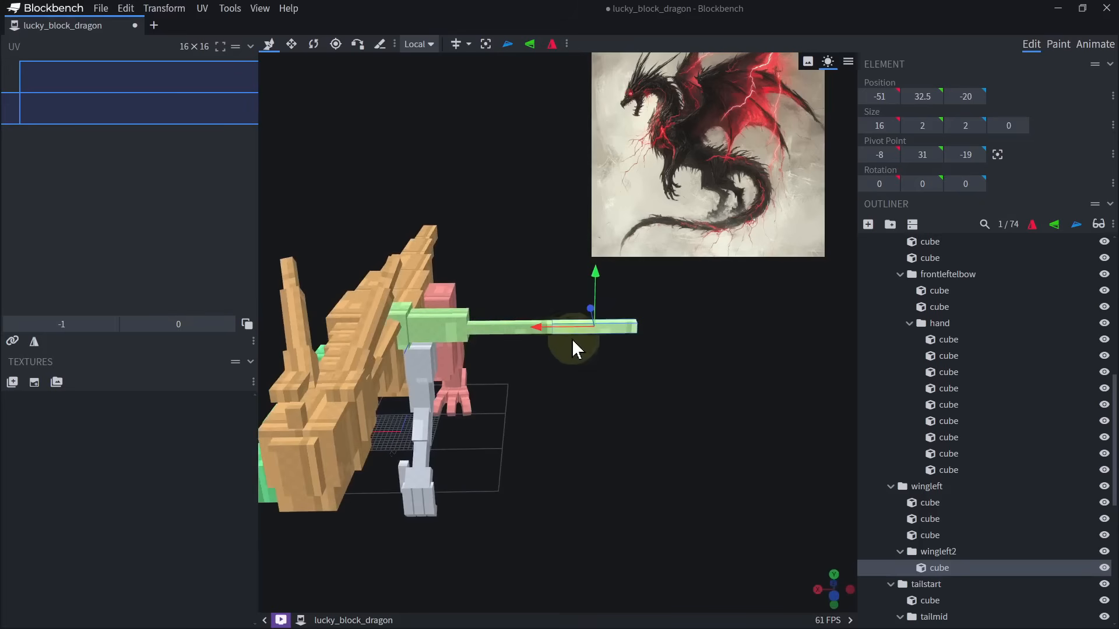
Duplicate the wingleft2 cube outward, shorten the copy to 8 units at X -59 and put it in a nested group named wingleft3.
scroll(603, 413, "up", 3)
key("ctrl+d")
left_click_drag(491, 365, 609, 373)
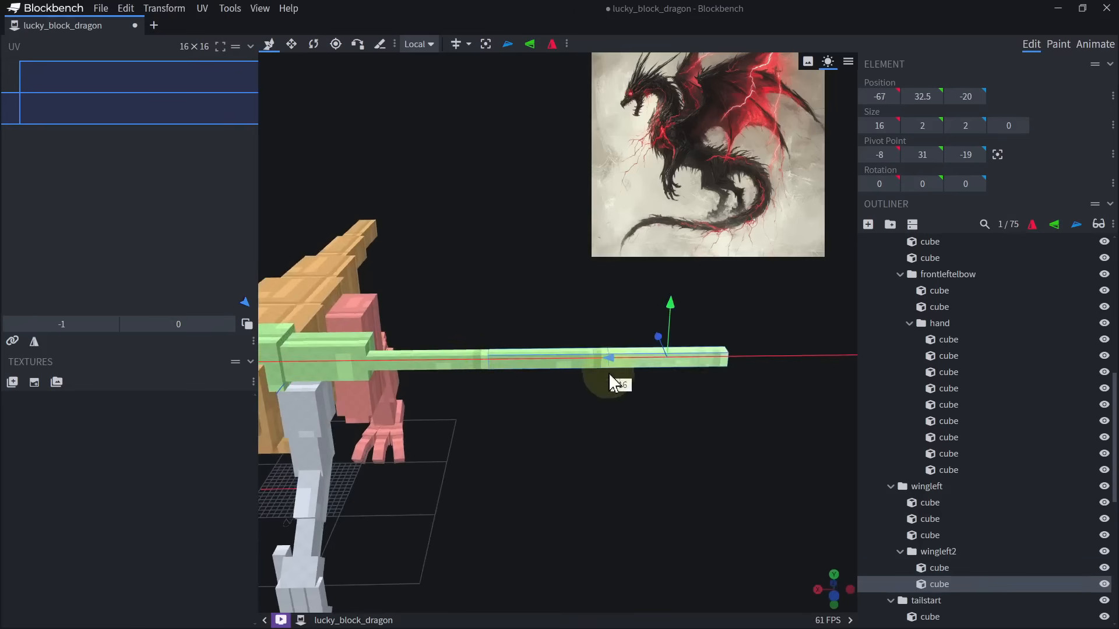
key("s")
left_click_drag(720, 356, 666, 366)
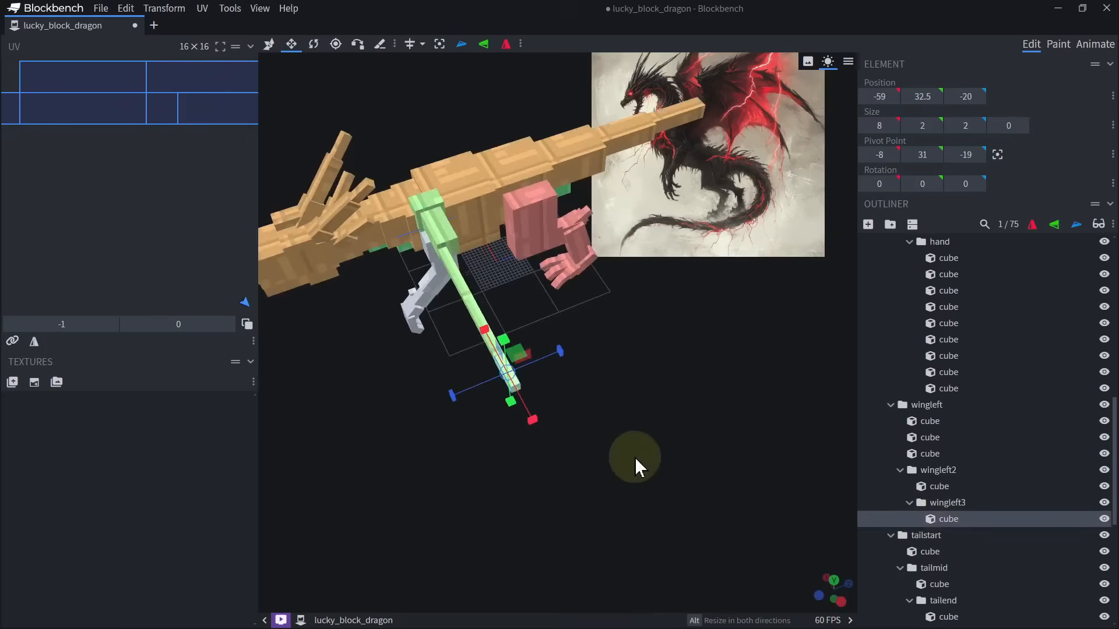
scroll(434, 340, "up", 3)
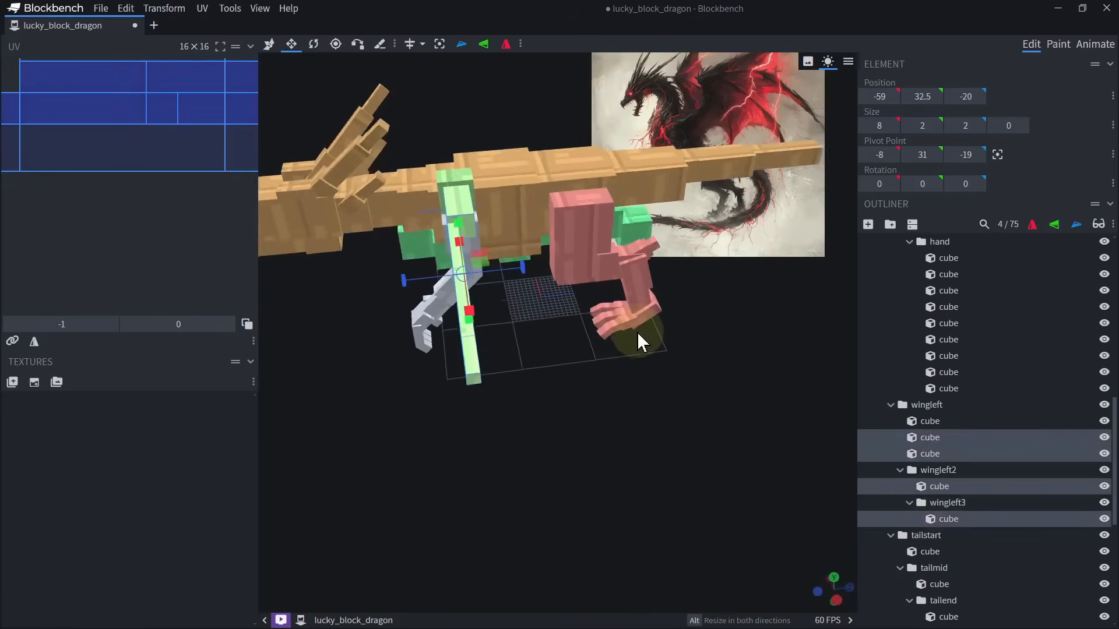
Duplicate the four wing arm cubes and turn the copies into zero-thickness membrane panels 30 units deep.
scroll(547, 429, "up", 3)
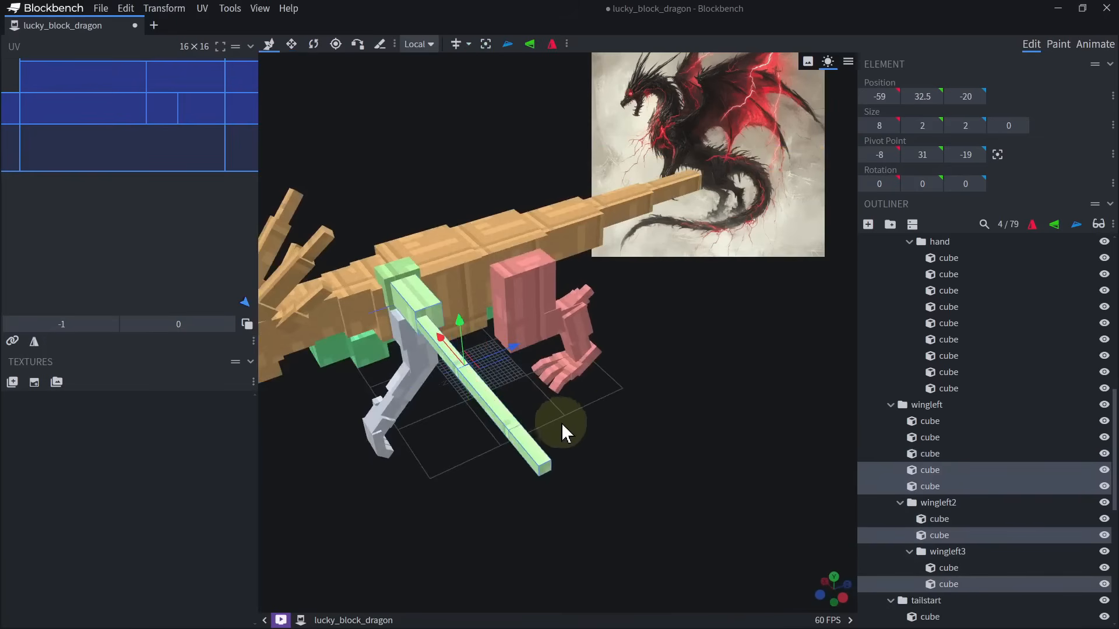
key("s")
left_click_drag(561, 423, 721, 419)
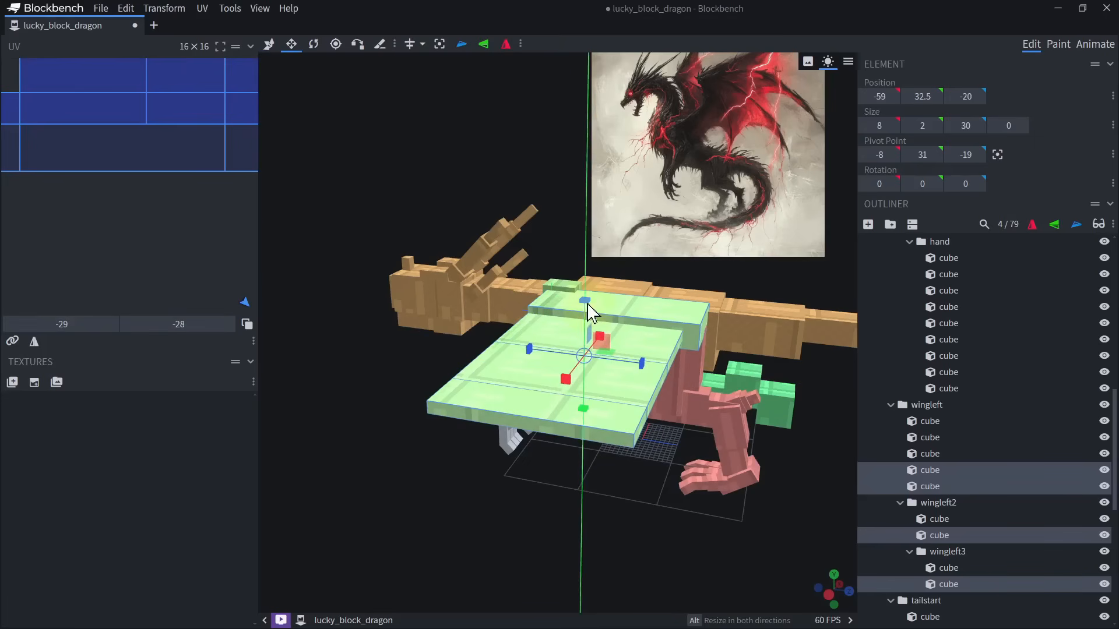
left_click_drag(593, 313, 595, 367)
Extend the outer membrane panels to 57 units deep, make the second panel 49 units deep and keep the innermost one shorter.
left_click_drag(635, 501, 721, 545)
left_click_drag(606, 327, 738, 286)
left_click_drag(679, 452, 641, 513)
left_click(621, 291)
left_click_drag(623, 293, 536, 302)
left_click(591, 330)
left_click_drag(617, 332, 517, 499)
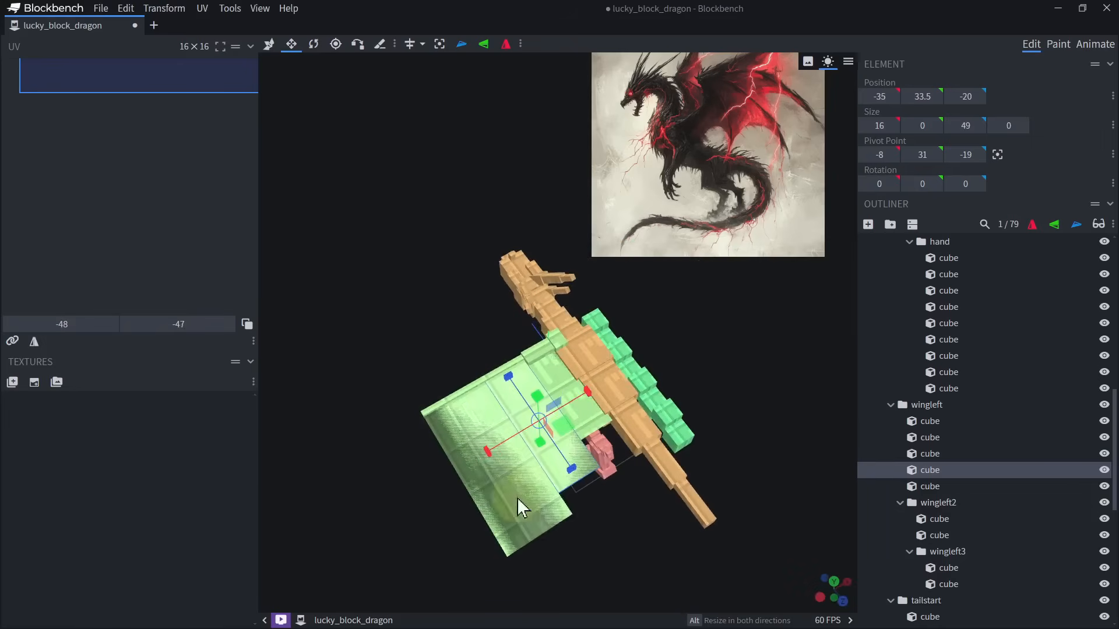
left_click_drag(447, 411, 562, 334)
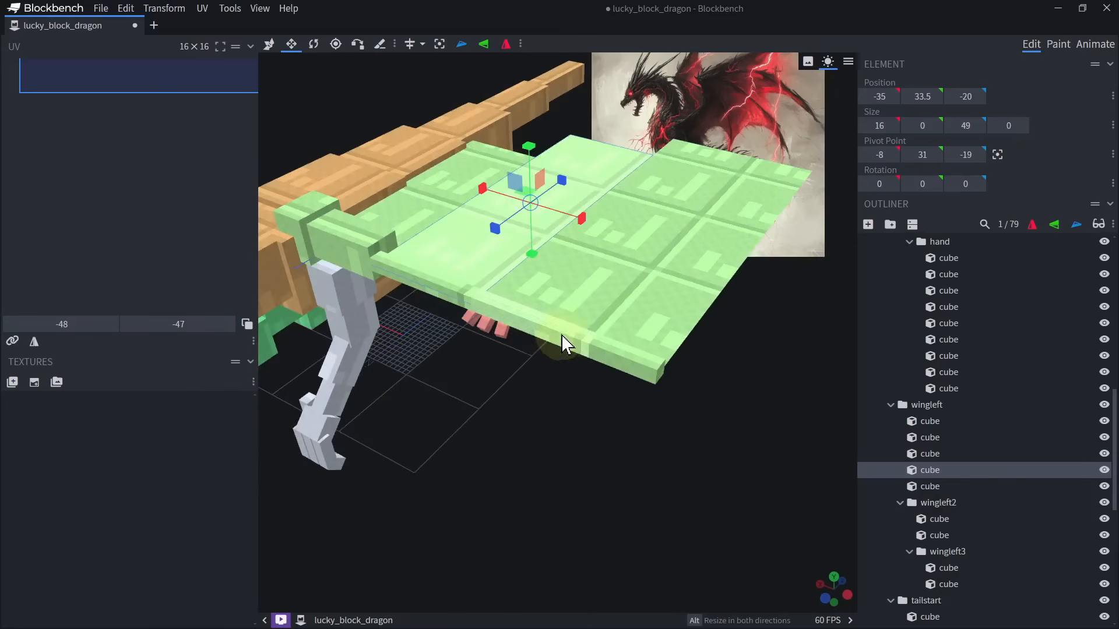
Select the four cubes in wingleft2 and wingleft3 and move their pivot to X -35, at the first wing joint.
left_click(516, 314)
right_click_drag(554, 330, 556, 391)
left_click(630, 430, "ctrl")
left_click(658, 392, "ctrl")
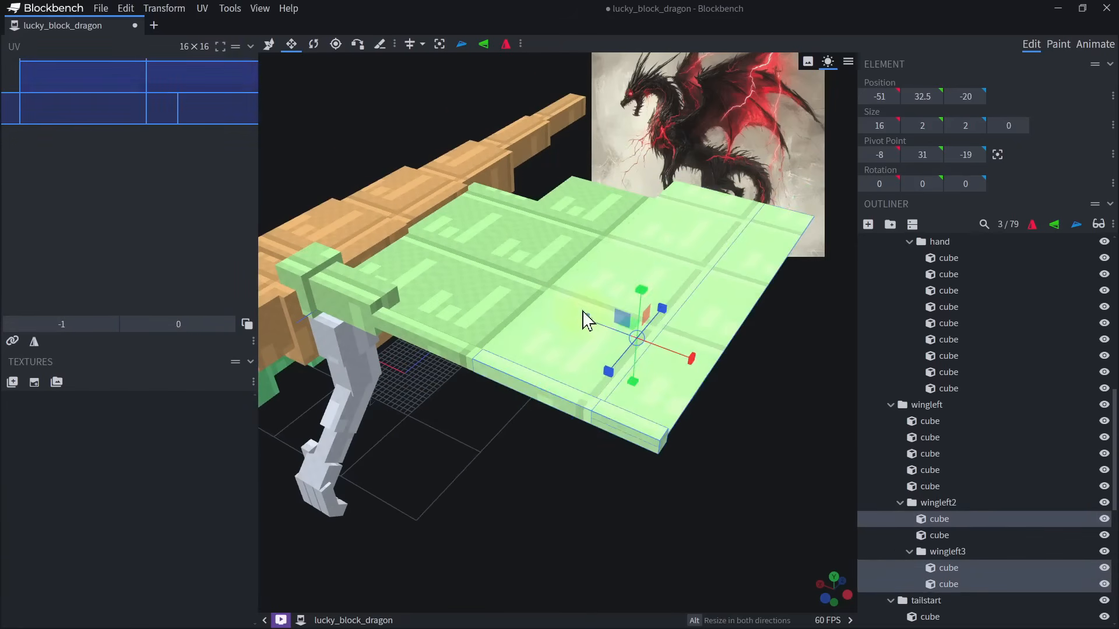
left_click_drag(590, 317, 534, 412)
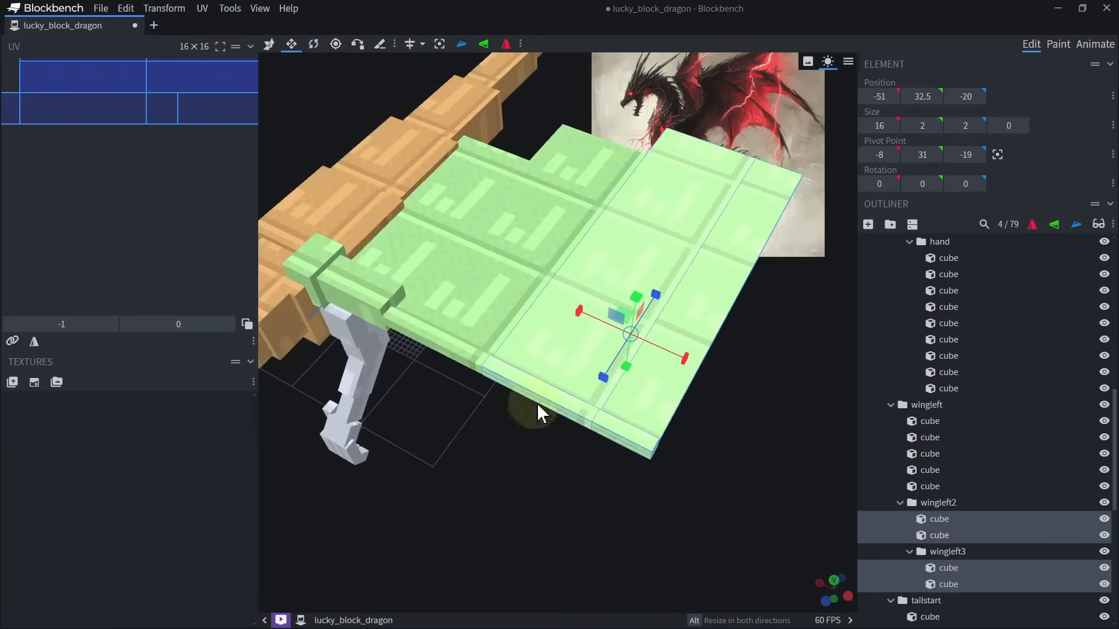
left_click(337, 50)
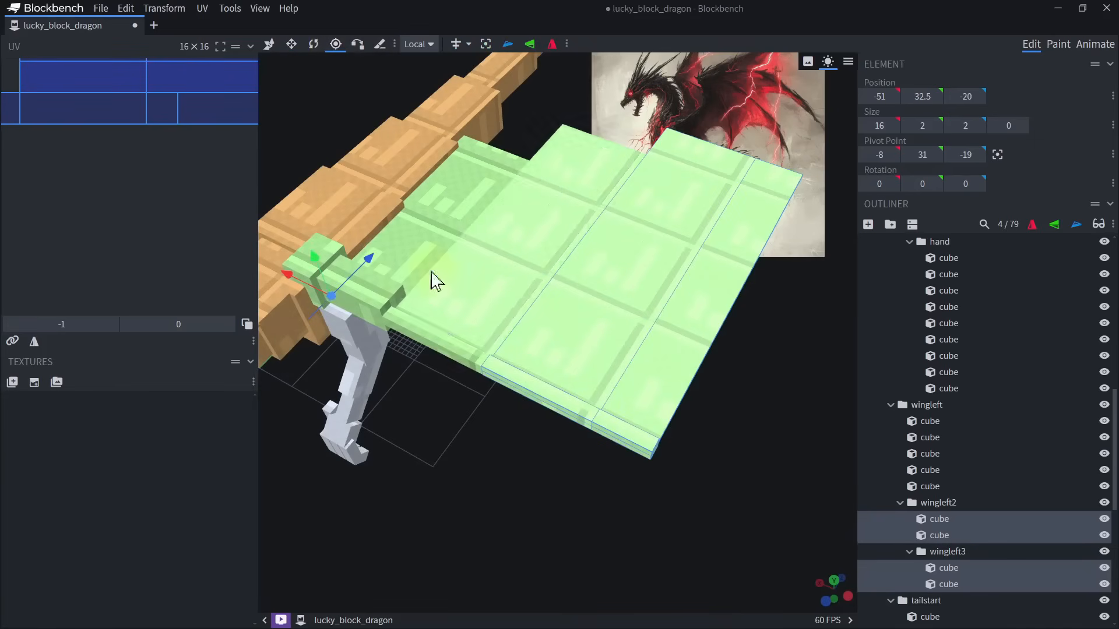
left_click_drag(300, 286, 470, 365)
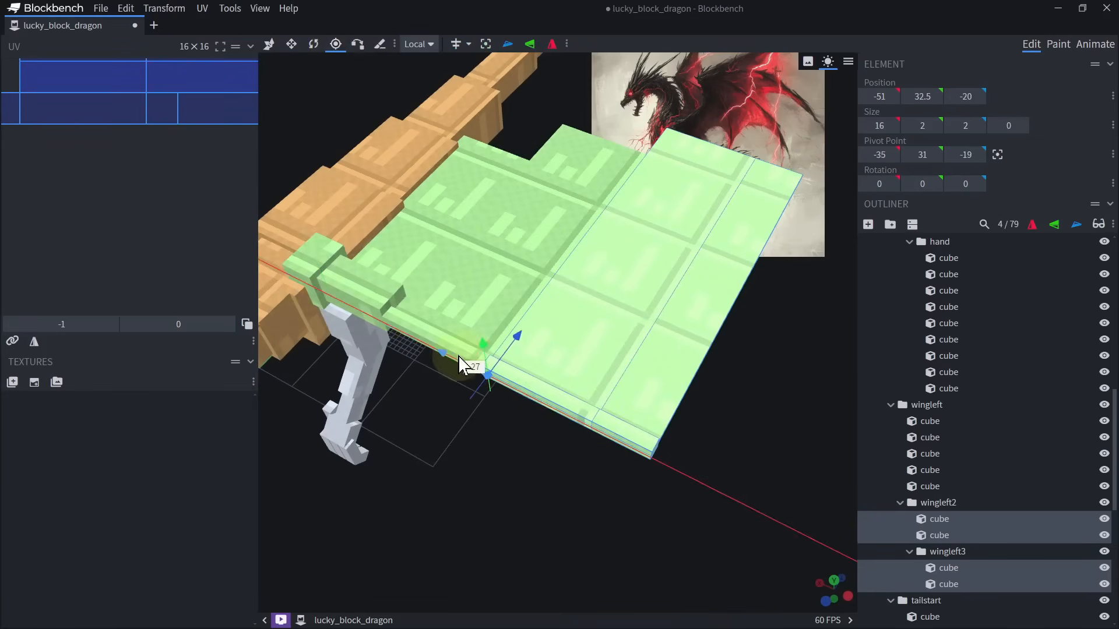
Try rotating the outer wing cubes around the first wing joint.
key("r")
left_click_drag(507, 420, 523, 446)
key("ctrl+z")
Raise the pivot of the outer wing cubes to Y 33.5, level with the membrane.
scroll(519, 431, "up", 6)
left_click(335, 45)
left_click_drag(476, 364, 495, 363)
left_click_drag(553, 388, 558, 307)
left_click_drag(536, 269, 537, 233)
left_click_drag(609, 396, 618, 351)
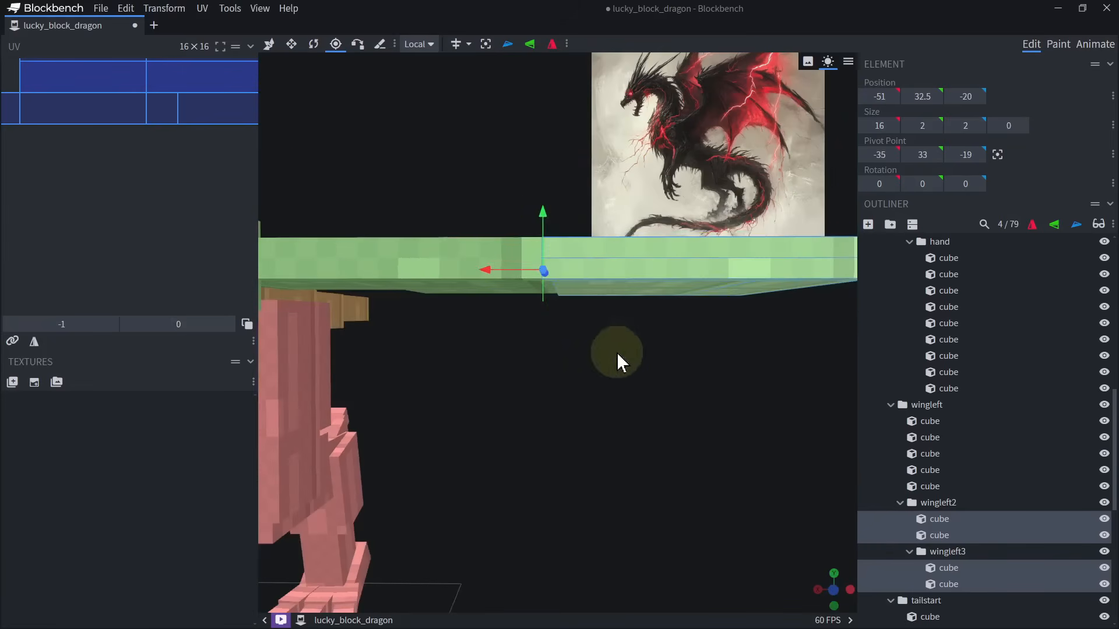
left_click_drag(546, 216, 547, 205)
left_click_drag(647, 367, 568, 449)
Rotate the four outer wing cubes -45° about Y.
key("r")
left_click_drag(529, 342, 486, 349)
scroll(490, 361, "down", 5)
Select the wing tip's arm cube and membrane panel together in wingleft3.
left_click(548, 448)
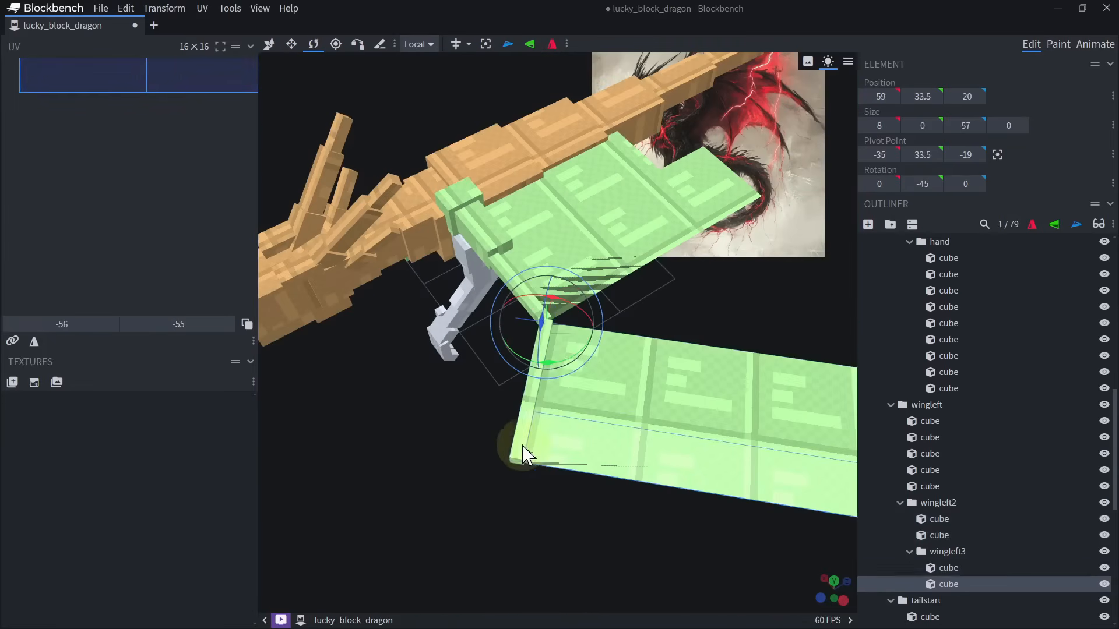
left_click(521, 450, "shift")
left_click_drag(502, 466, 662, 392)
scroll(533, 466, "up", 3)
left_click(943, 584, "ctrl")
left_click(944, 583, "ctrl")
left_click_drag(781, 495, 578, 410)
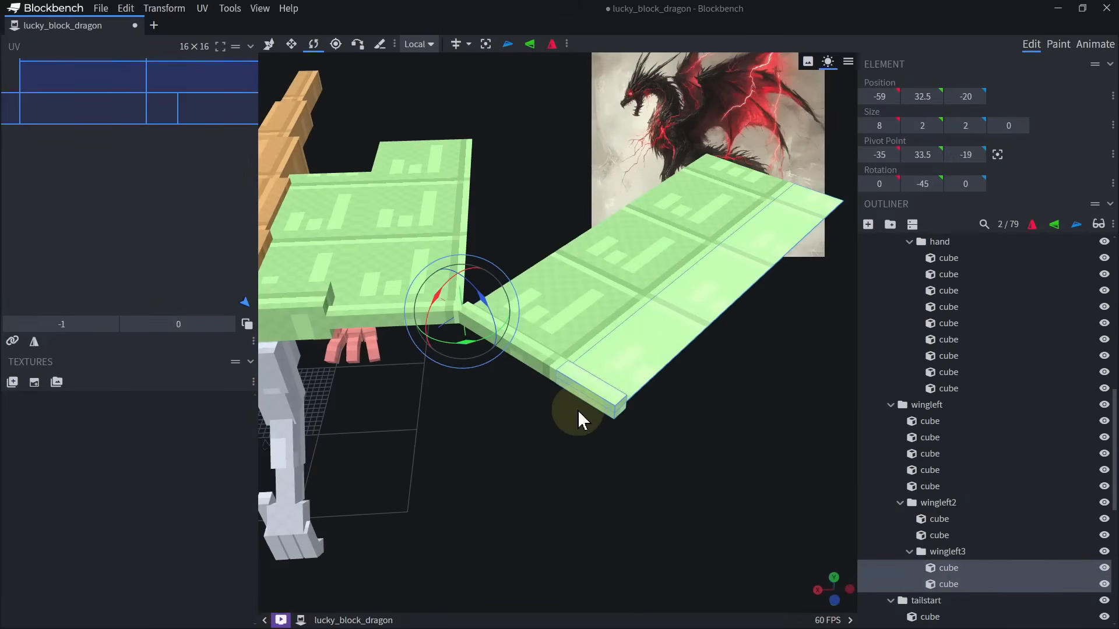
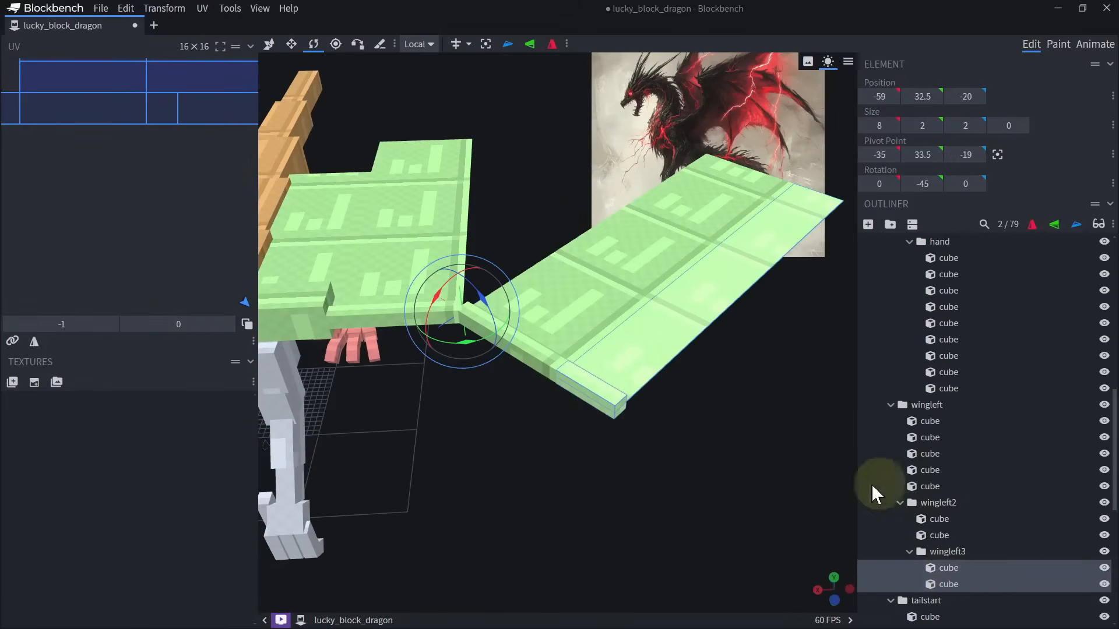
Duplicate the wing tip's arm cube and membrane panel, shift the copies outward, and put the original pair in the wingleft2 group.
key("ctrl+d")
key("v")
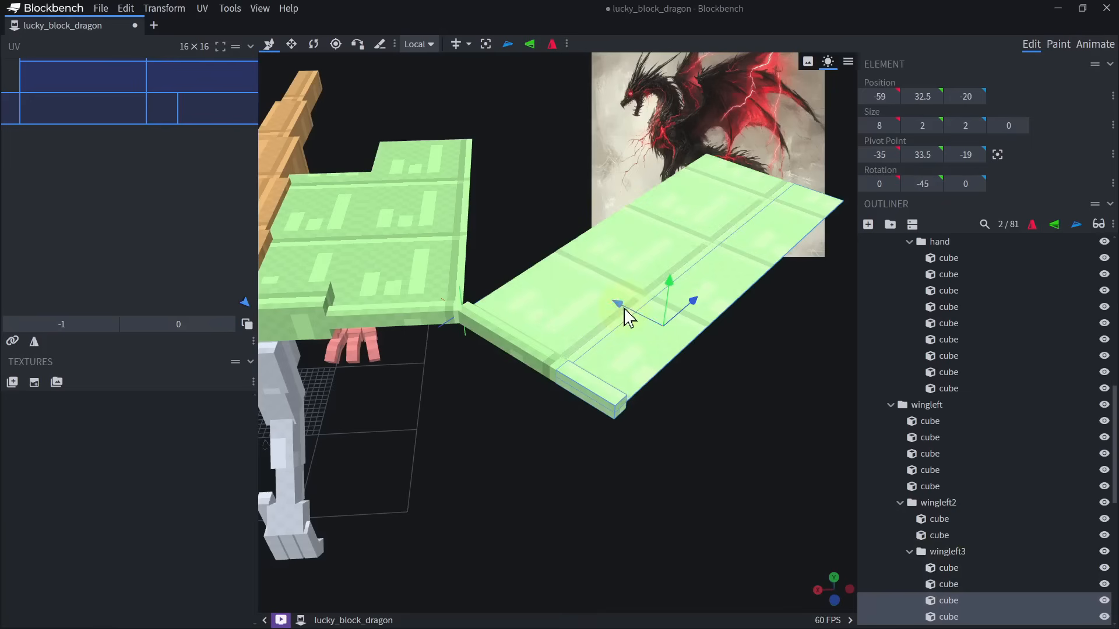
left_click_drag(621, 306, 691, 352)
left_click(616, 402)
left_click(640, 353, "ctrl")
left_click_drag(926, 566, 944, 539)
Move the tip pair's pivot to the arm cube's inner end (X -45.6066, Z -31.0208) and rotate the pair to 0° about Y.
key("r")
mouse_move(589, 411)
left_mouse_down()
mouse_move(612, 404)
mouse_move(600, 423)
left_mouse_up()
key("ctrl+z")
scroll(563, 403, "up", 6)
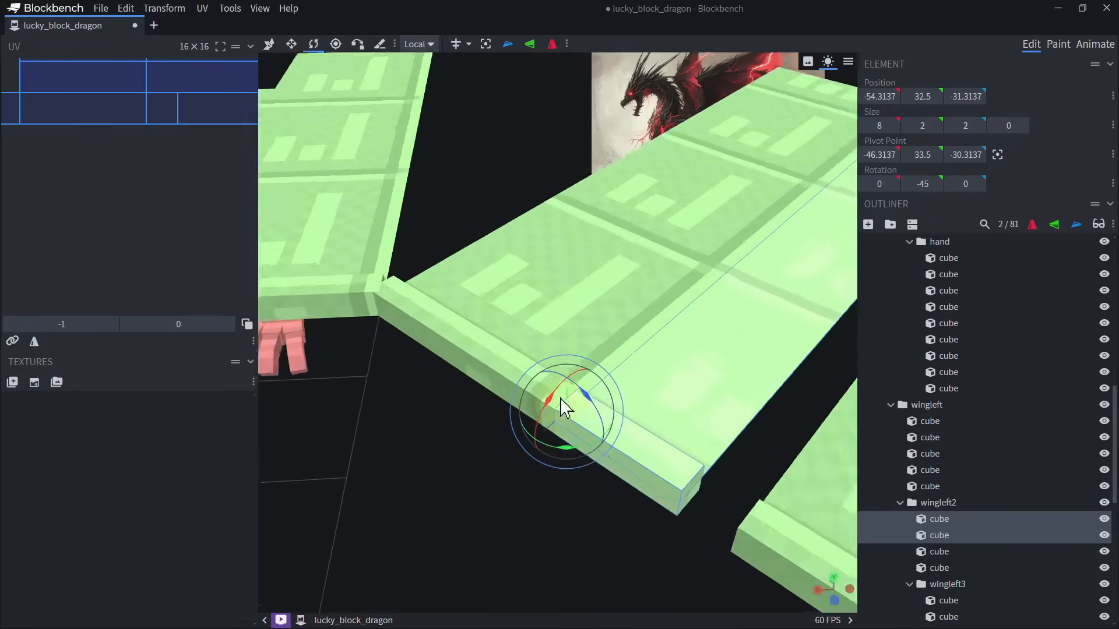
left_click(338, 46)
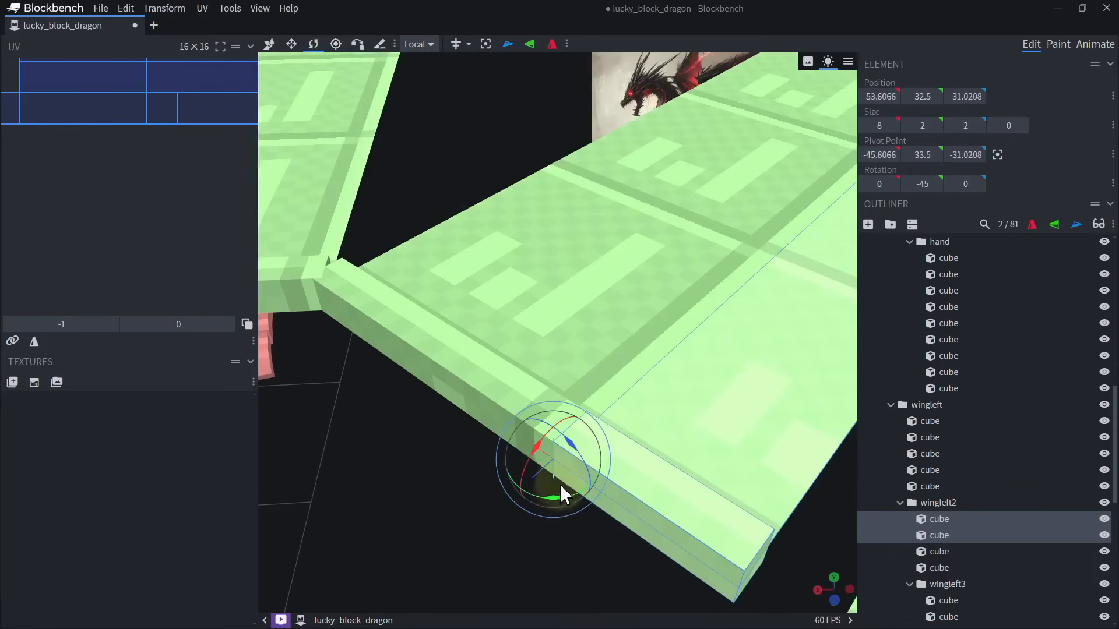
left_click_drag(560, 499, 586, 477)
Extend the straightened arm cube and membrane panel to 12 along X and delete the angled membrane panel behind the middle arm.
scroll(583, 466, "down", 3)
key("s")
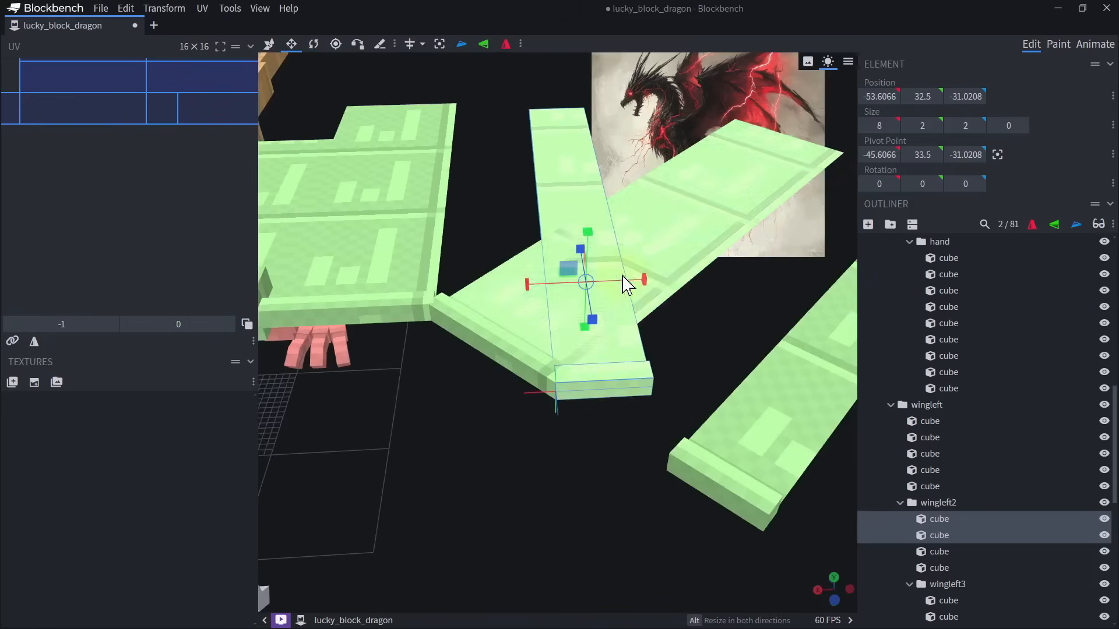
left_click_drag(641, 280, 674, 275)
scroll(589, 297, "down", 4)
left_click(520, 323)
key("Delete")
Enlarge the wingleft2 membrane panel to 22.5 along X, reaching the inner wing, and 63 along Z.
left_click(549, 261)
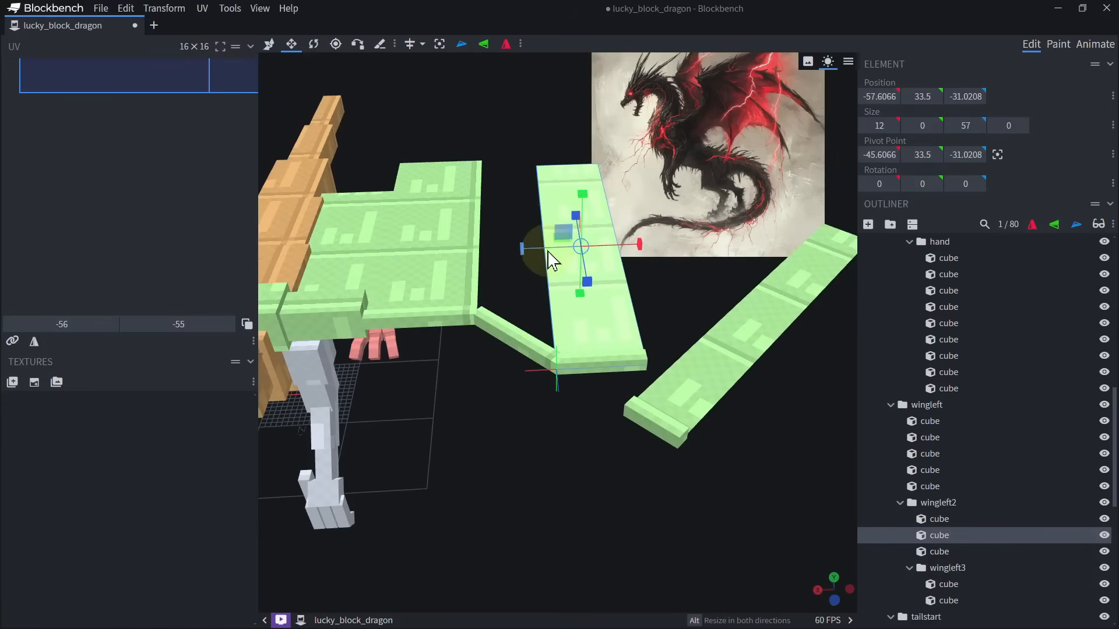
left_click_drag(525, 248, 482, 265)
right_click_drag(482, 266, 504, 303)
left_click_drag(516, 290, 521, 293)
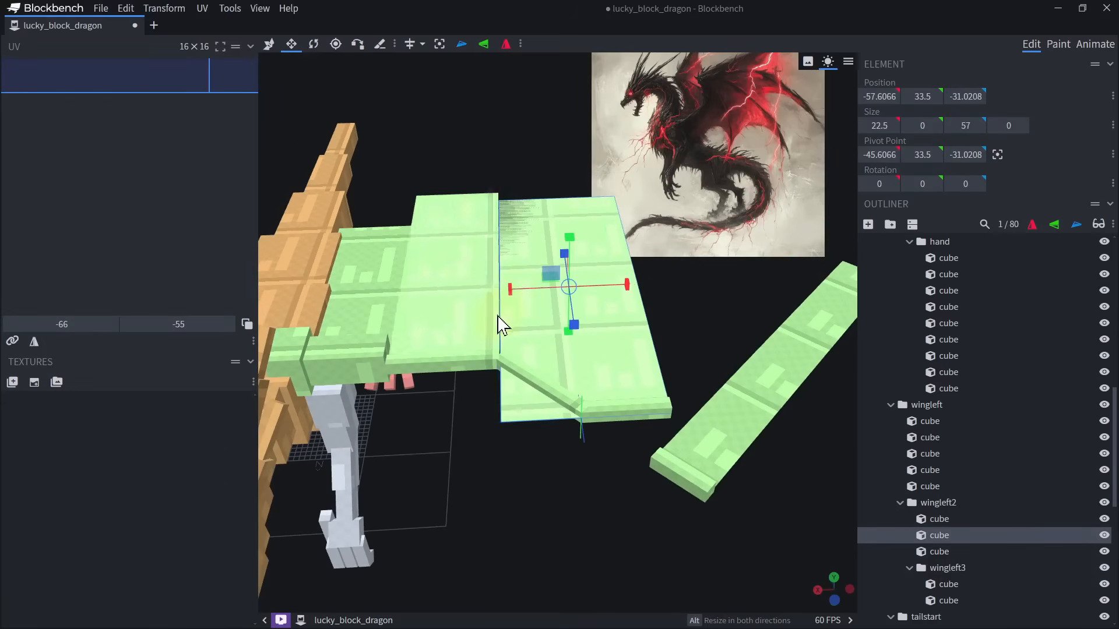
right_click_drag(469, 165, 497, 218)
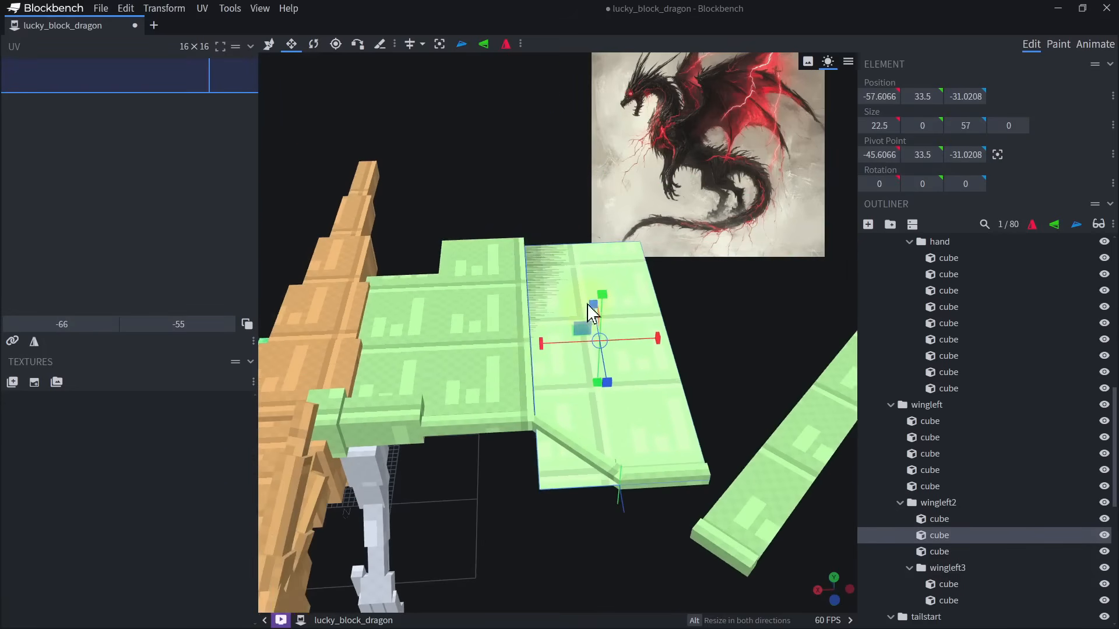
left_click_drag(588, 304, 589, 285)
right_click_drag(580, 432, 559, 332)
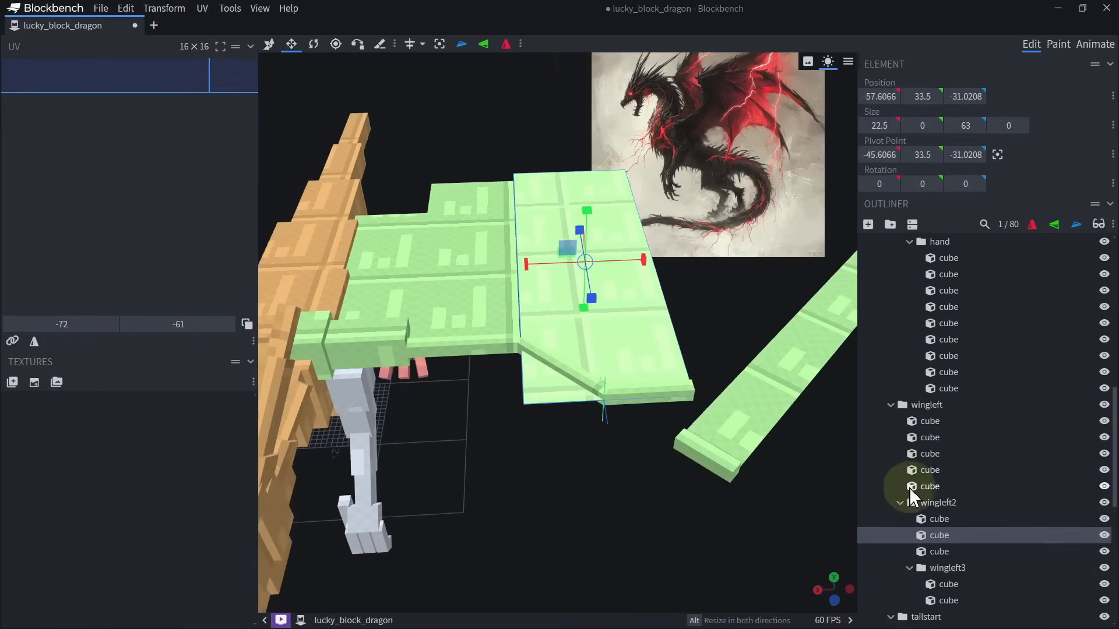
Delete the detached, angled arm cube and membrane panel from the wingleft3 group.
left_click(921, 500)
key("r")
left_click_drag(696, 503, 683, 509)
scroll(641, 496, "up", 2)
left_click(599, 466)
left_click(573, 475, "ctrl")
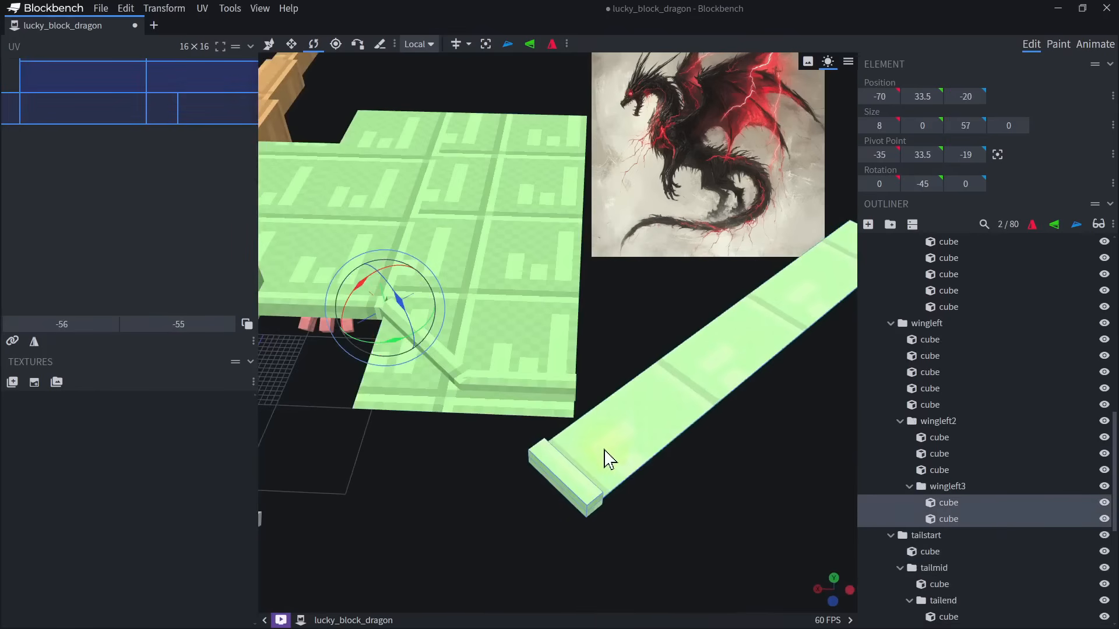
scroll(603, 418, "down", 3)
scroll(618, 420, "up", 3)
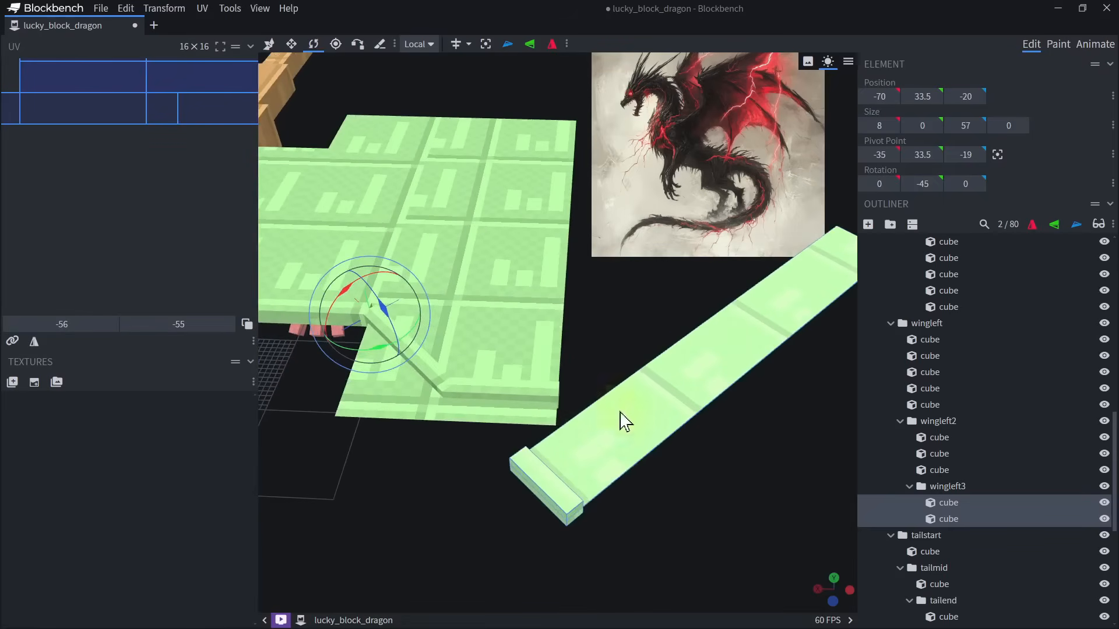
key("Delete")
Duplicate wingleft2's straight arm cube and membrane panel into wingleft3 and shift the copies 12 units outward along X.
left_click(510, 394)
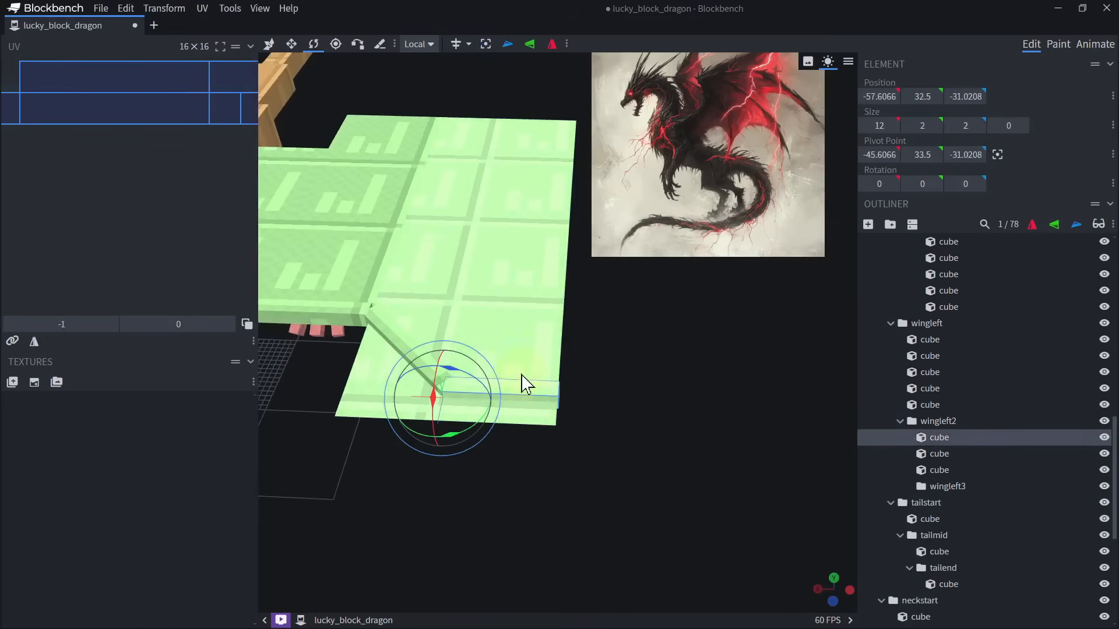
left_click(545, 291, "ctrl")
key("ctrl+d")
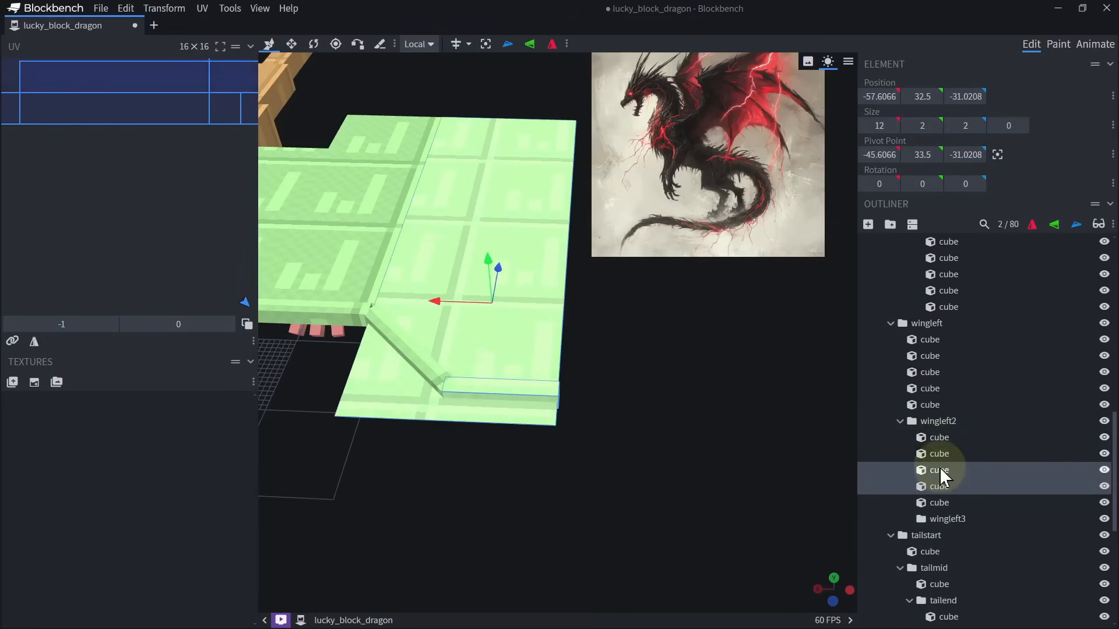
left_click_drag(949, 515, 946, 519)
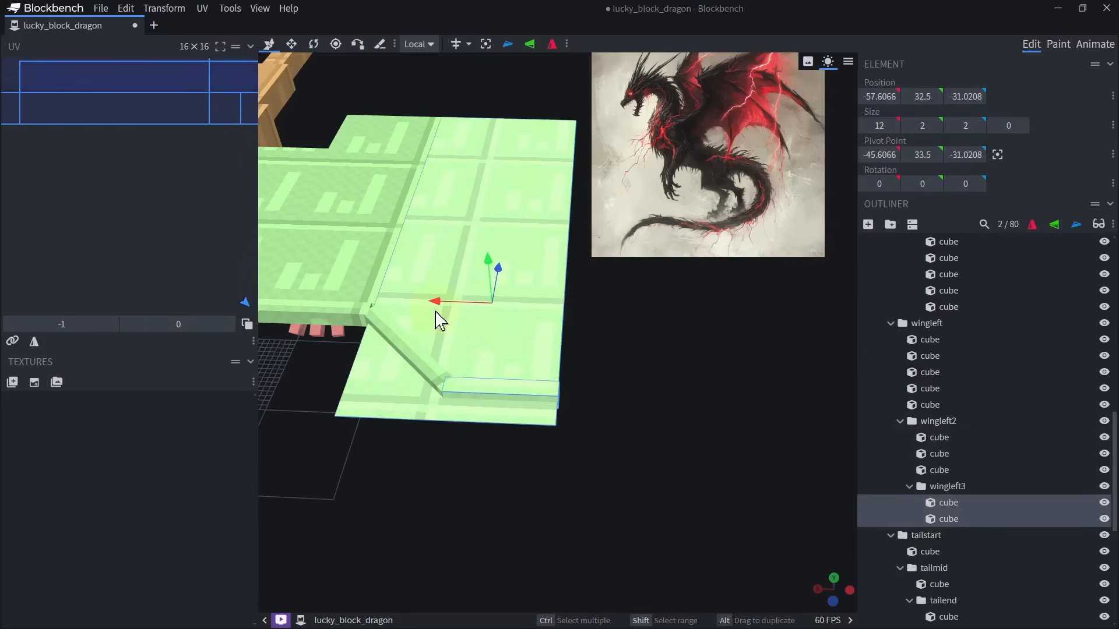
left_click_drag(436, 302, 570, 324)
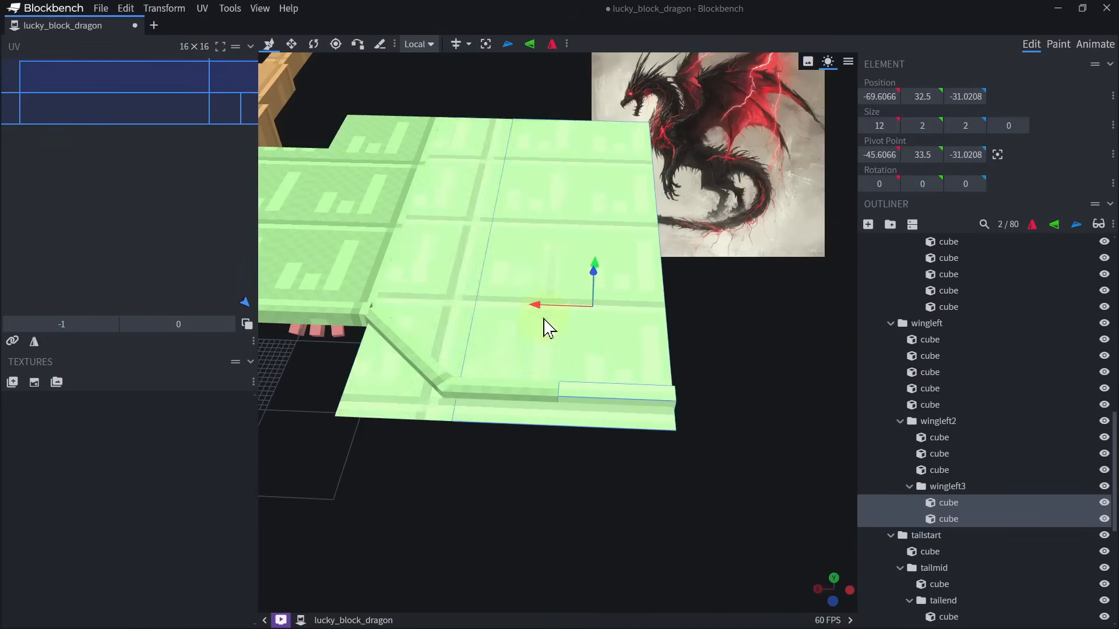
Extend the wingleft3 membrane panel outward to 31 along X.
left_click(635, 339)
key("s")
scroll(630, 349, "down", 6)
left_click_drag(553, 461, 618, 460)
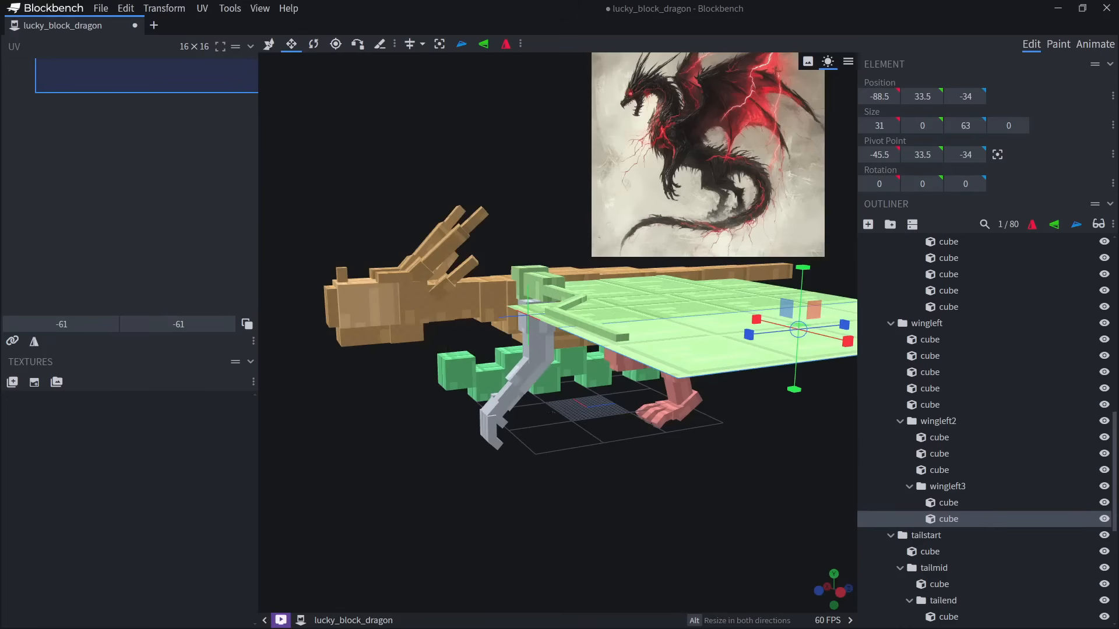
Remove the dragon reference image from the viewport.
left_click(260, 9)
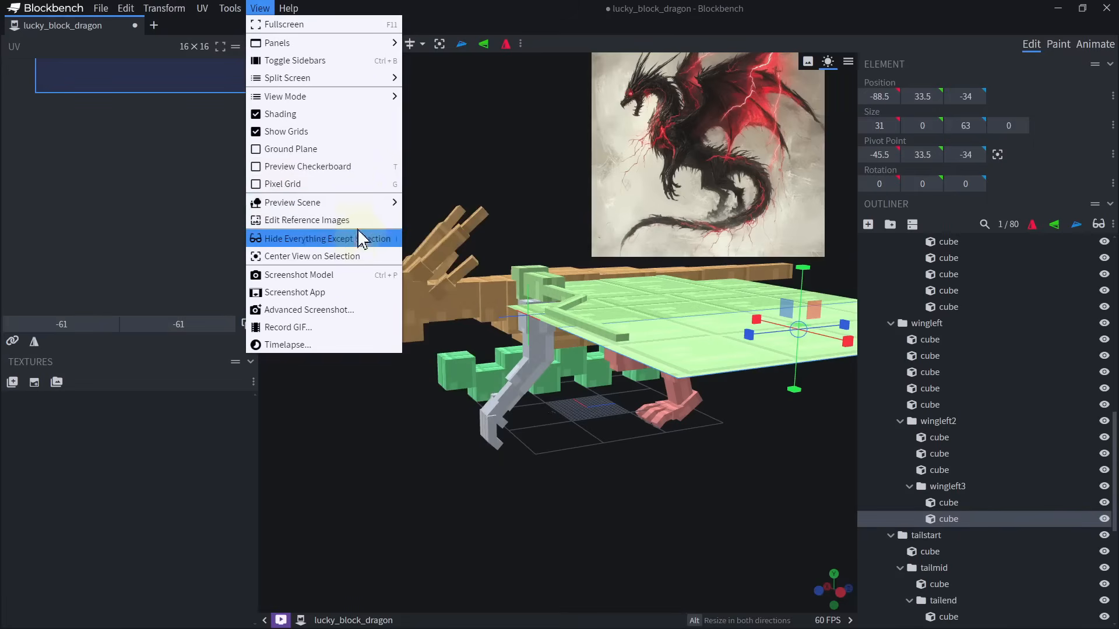
left_click(373, 220)
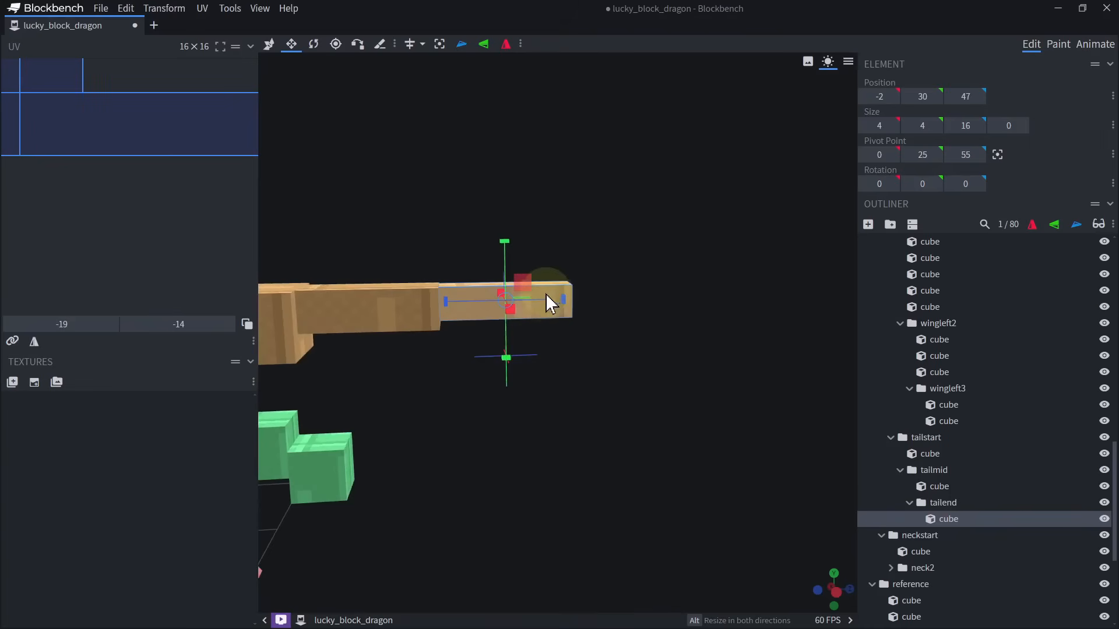
key("ctrl+d")
key("v")
key("ctrl+z")
Copy the rearmost 8×8×8 cube of the reference group and paste it into the tailend group.
left_click(344, 463)
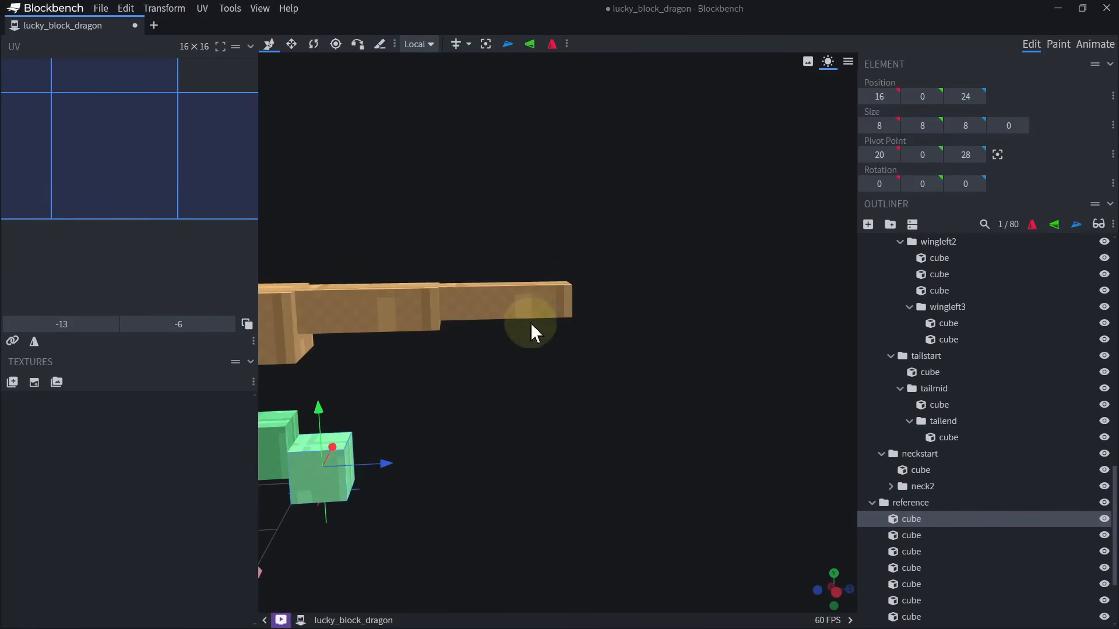
right_click(914, 524)
left_click(947, 341)
left_click(500, 315)
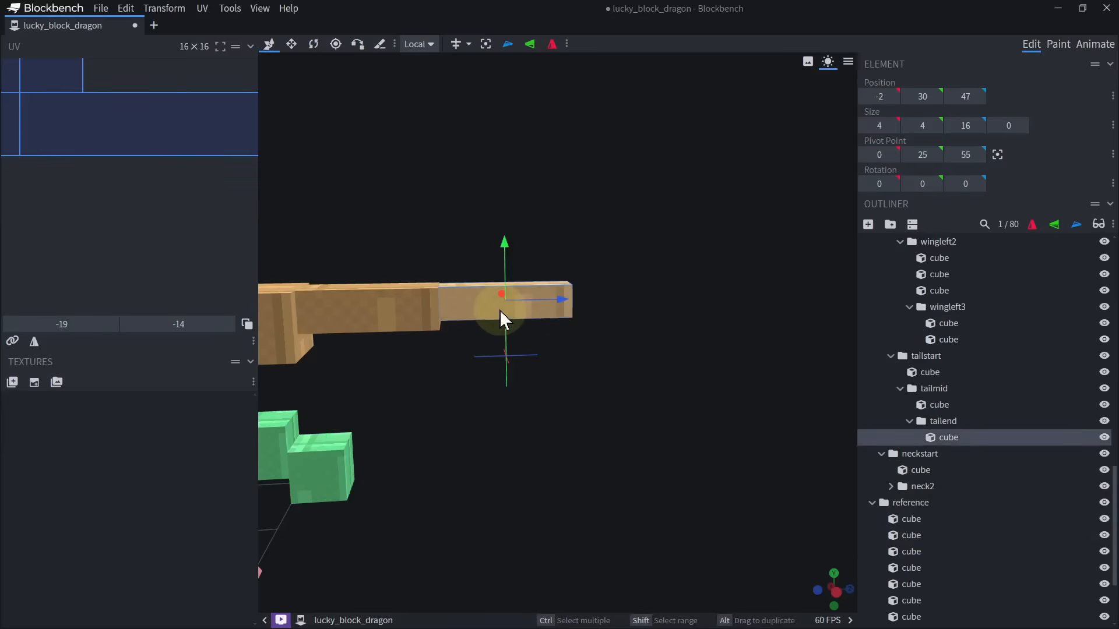
key("ctrl+v")
Move the pasted block onto the tip of the tail, centred at position -4, 28, 61.
left_click_drag(379, 466, 652, 466)
left_click_drag(655, 417, 516, 471)
left_click_drag(737, 414, 601, 485)
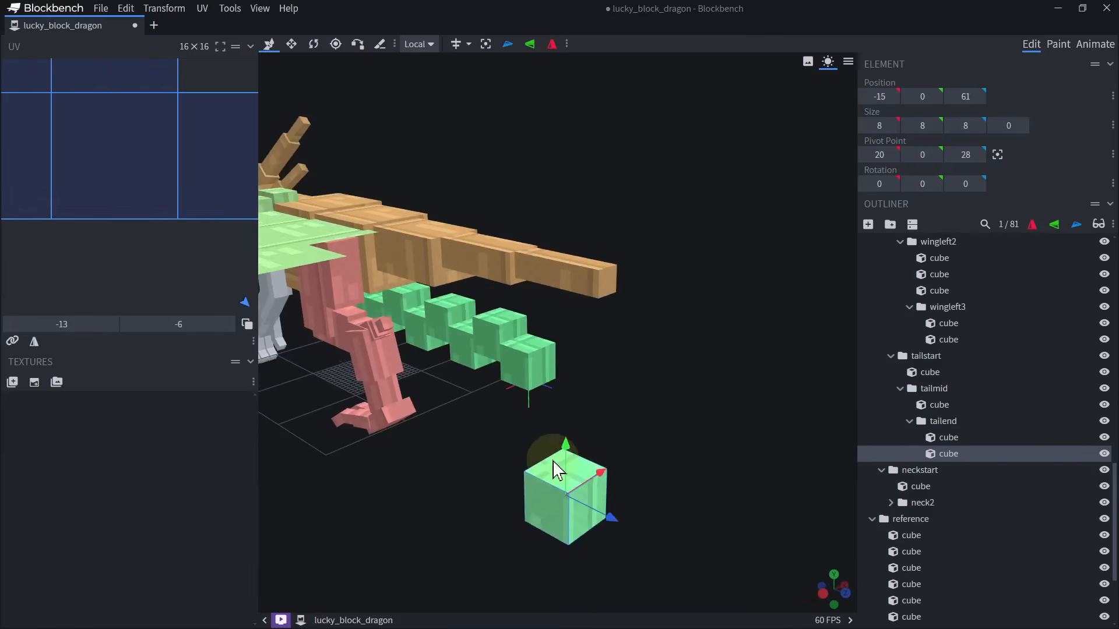
left_click_drag(564, 452, 607, 250)
mouse_move(647, 330)
left_mouse_down()
mouse_move(550, 314)
mouse_move(655, 311)
left_mouse_up()
left_click_drag(824, 311, 589, 307)
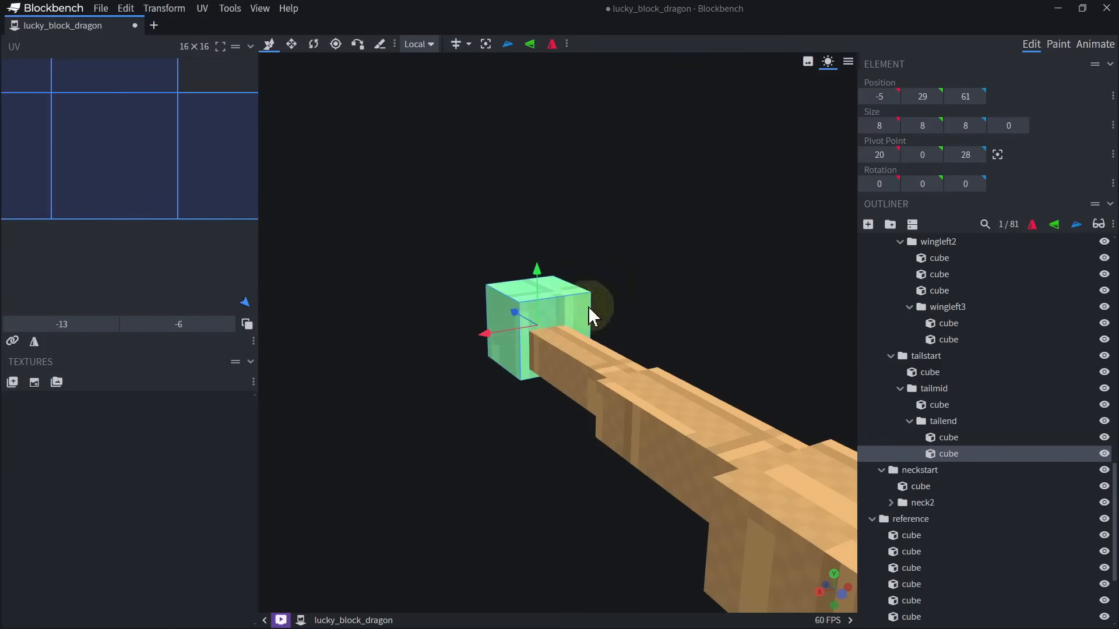
left_click_drag(523, 284, 525, 296)
left_click_drag(635, 315, 525, 307)
Examine the legs, wing and tail block from the side and from below.
scroll(595, 362, "down", 6)
left_click_drag(425, 437, 497, 454)
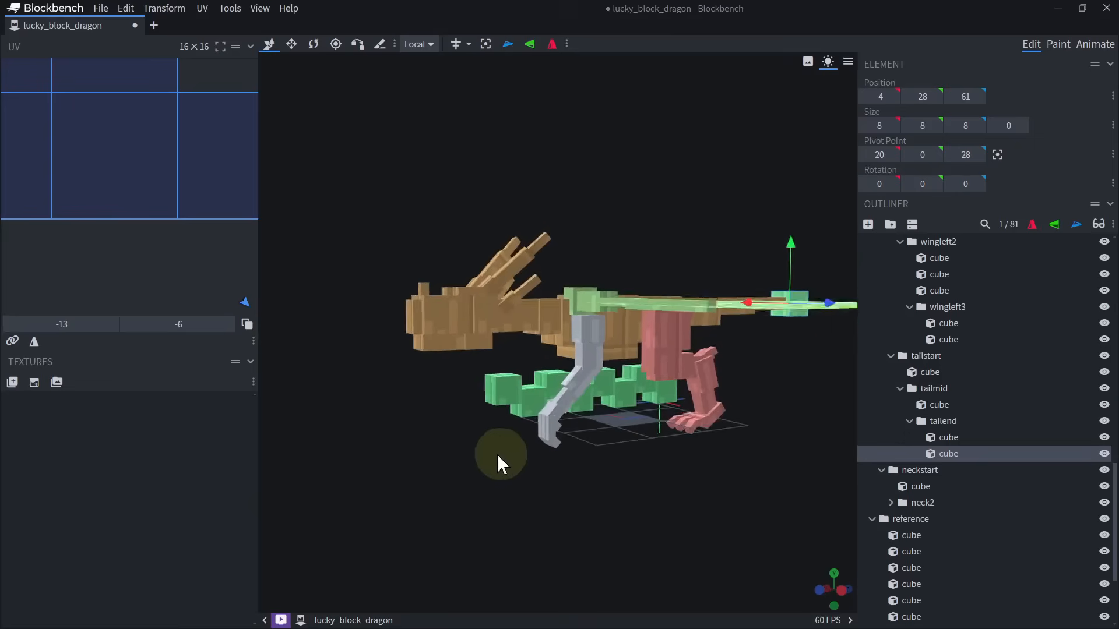
scroll(501, 452, "up", 3)
right_click_drag(510, 428, 548, 484)
left_click_drag(548, 484, 501, 465)
scroll(501, 465, "down", 3)
right_click_drag(647, 382, 471, 310)
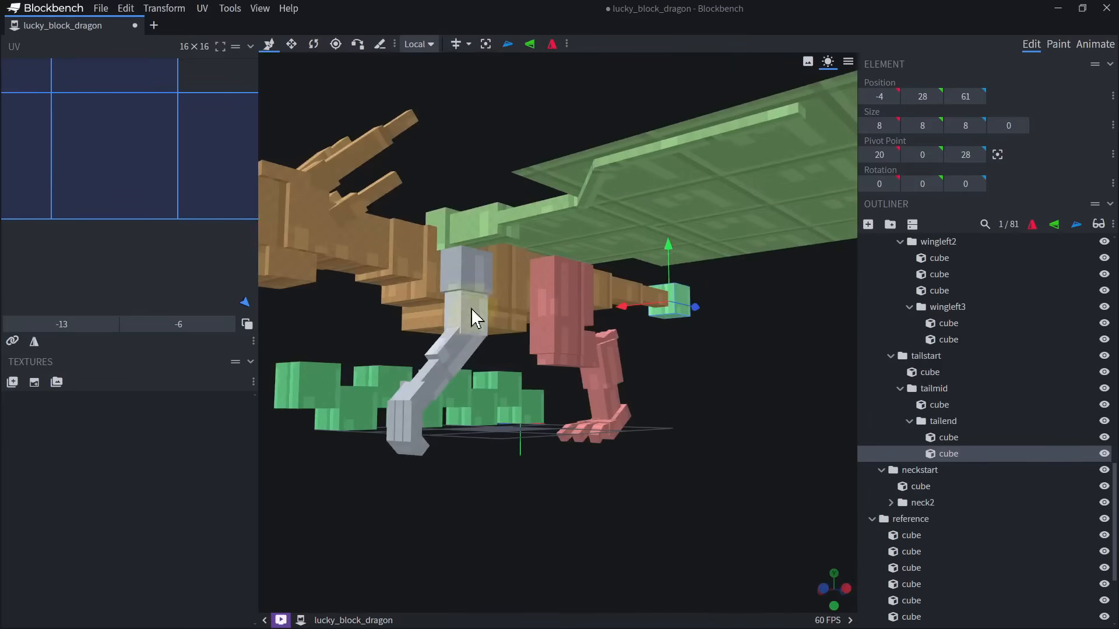
Duplicate the frontleftleg group and flip the copy along X to make the front right leg.
left_click(474, 268)
left_click_drag(705, 423, 872, 281)
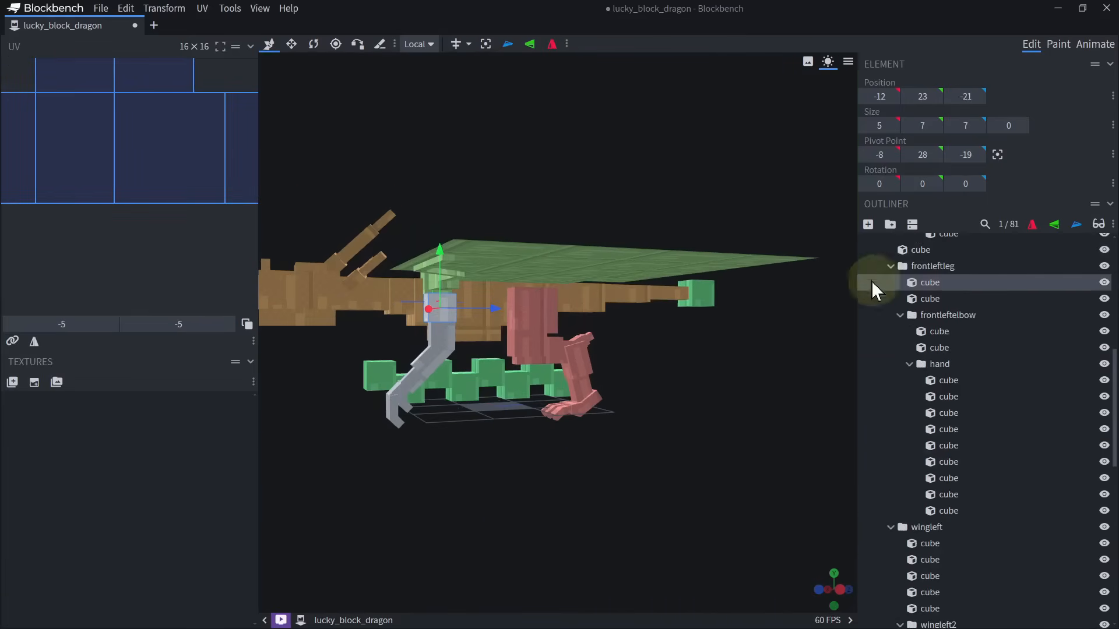
left_click(943, 263)
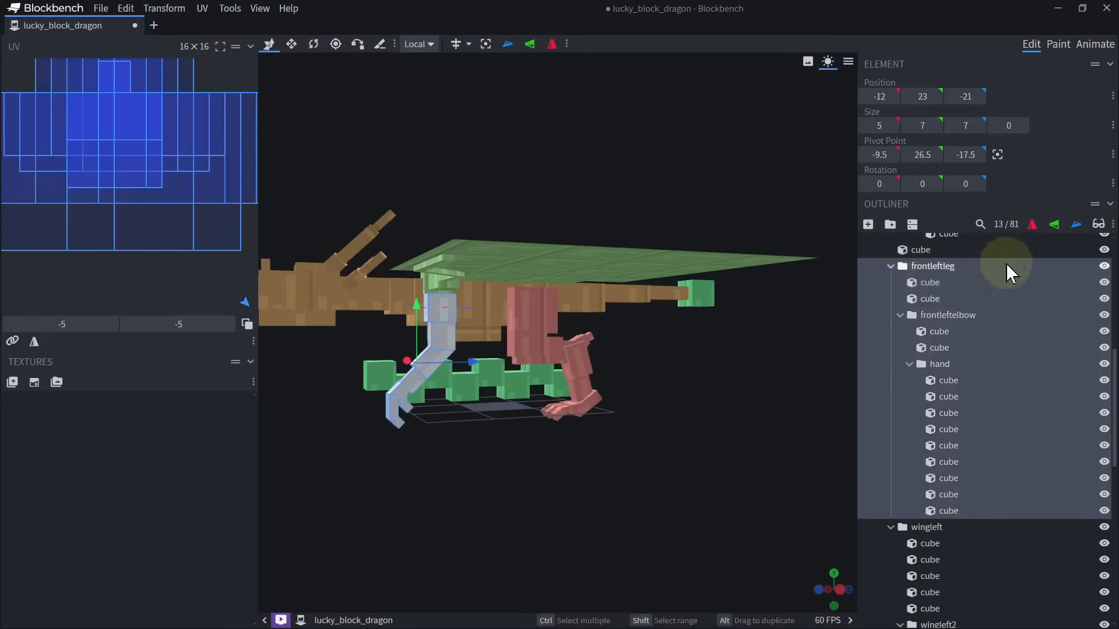
left_click(1033, 225)
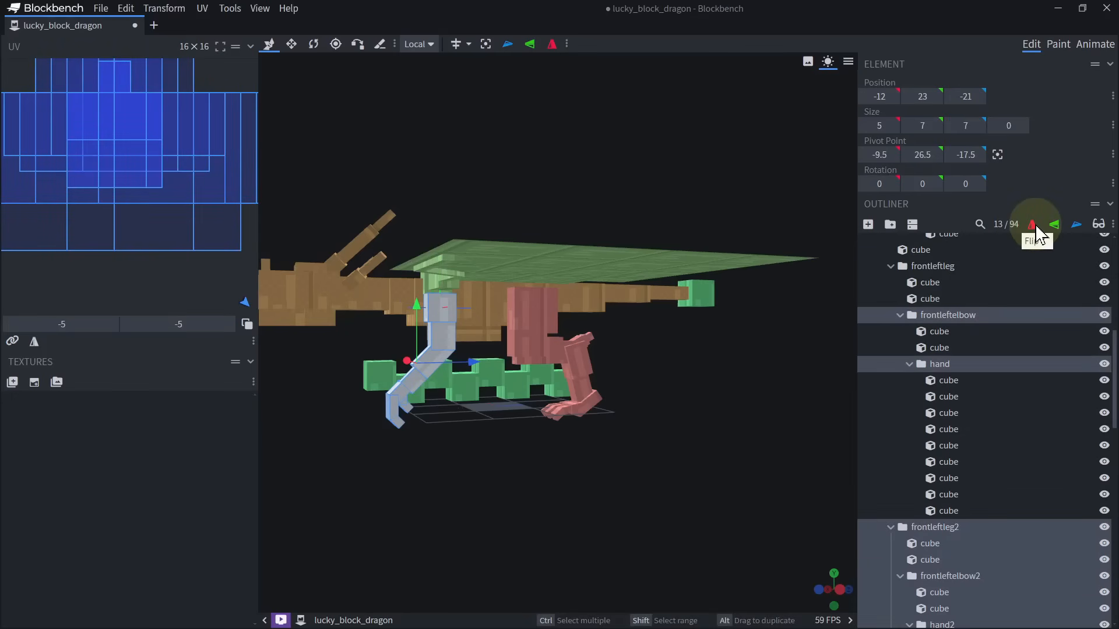
left_click(895, 265)
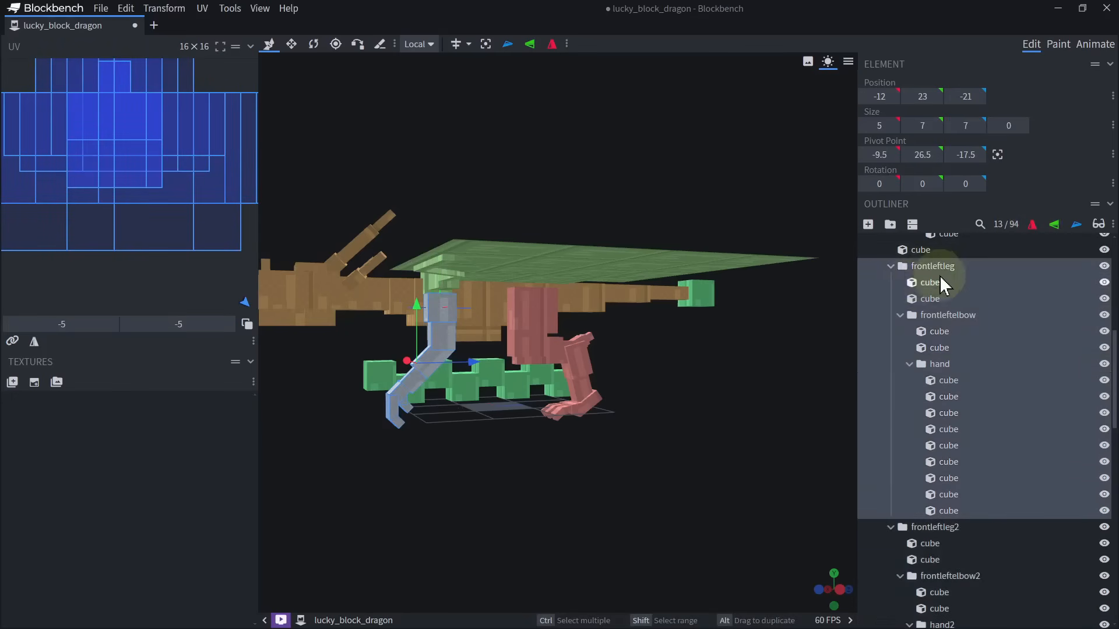
left_click(932, 284)
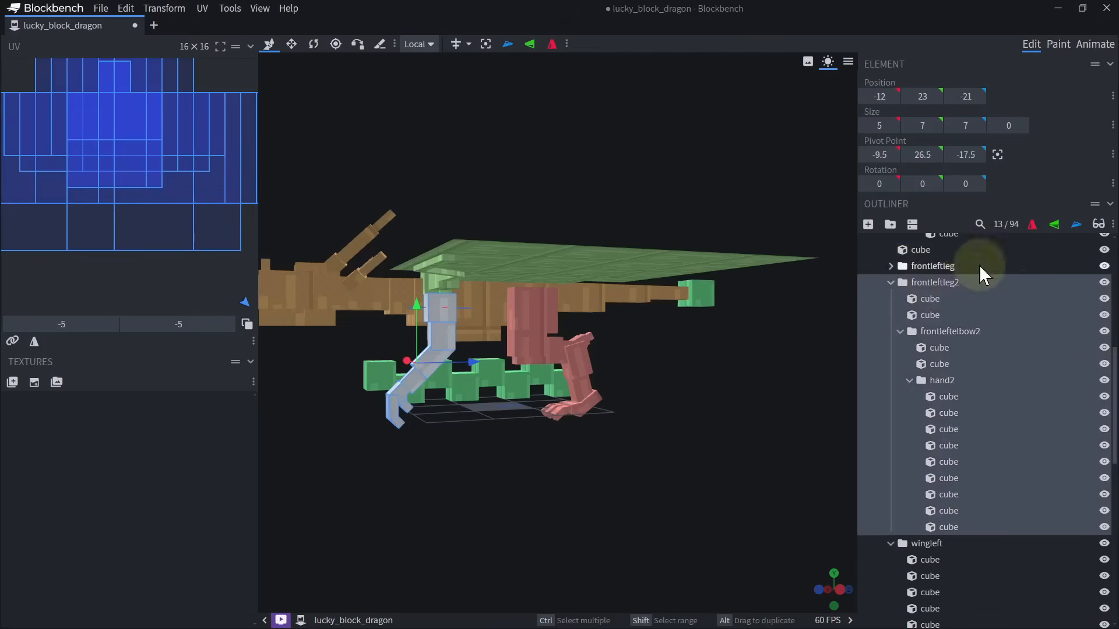
left_click(1039, 229)
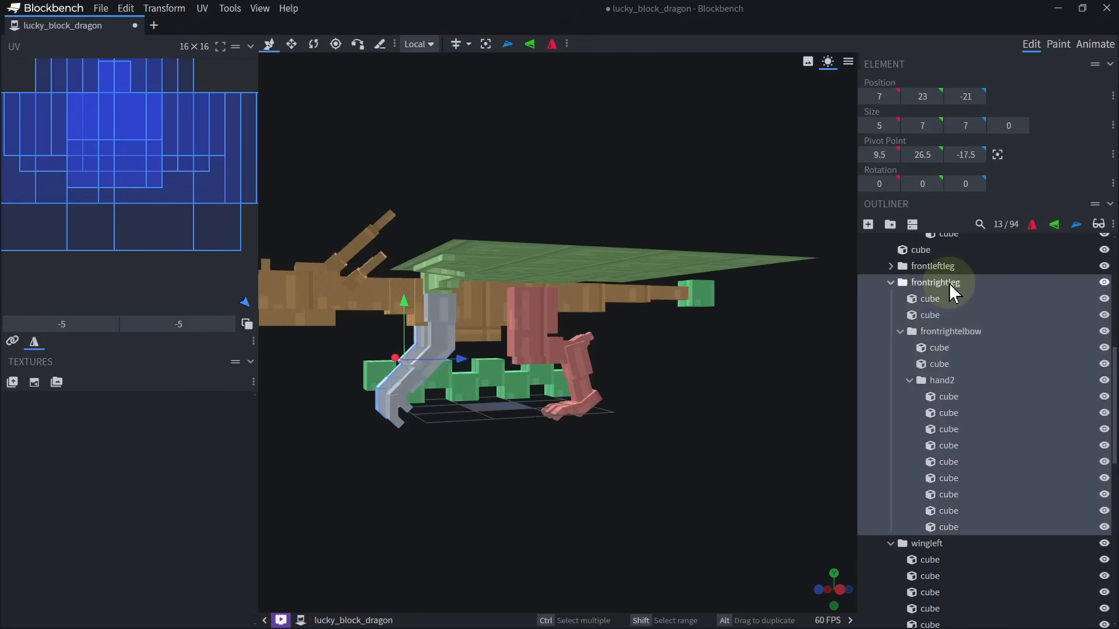
right_click_drag(851, 266, 954, 257)
Duplicate the wingleft group with its nested joints and flip the copy along X to make the right wing.
left_click(529, 295)
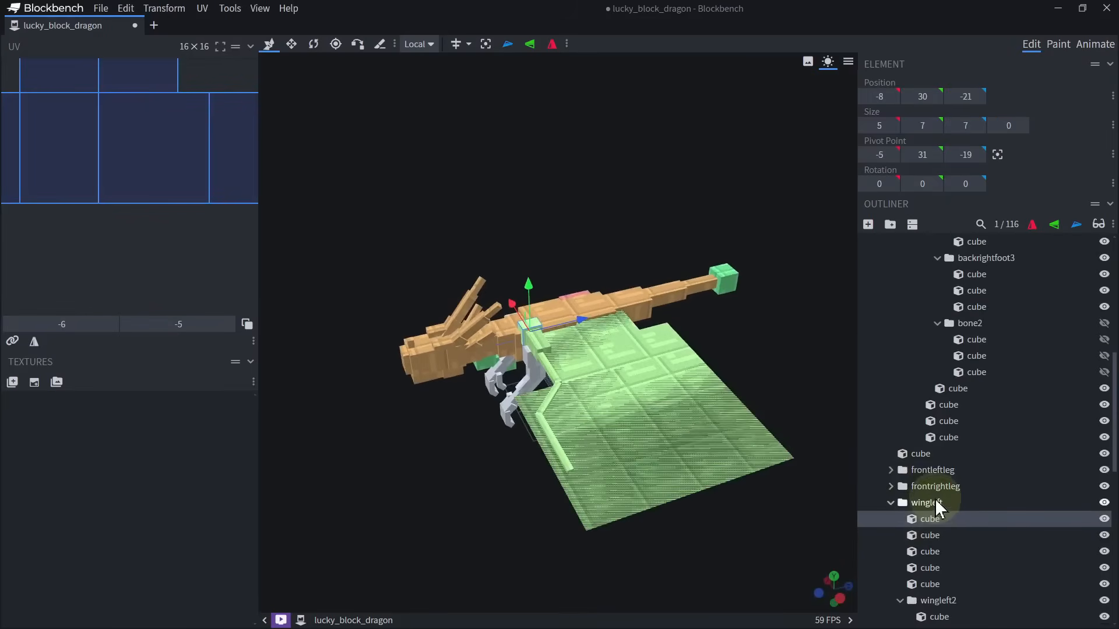
scroll(936, 431, "down", 3)
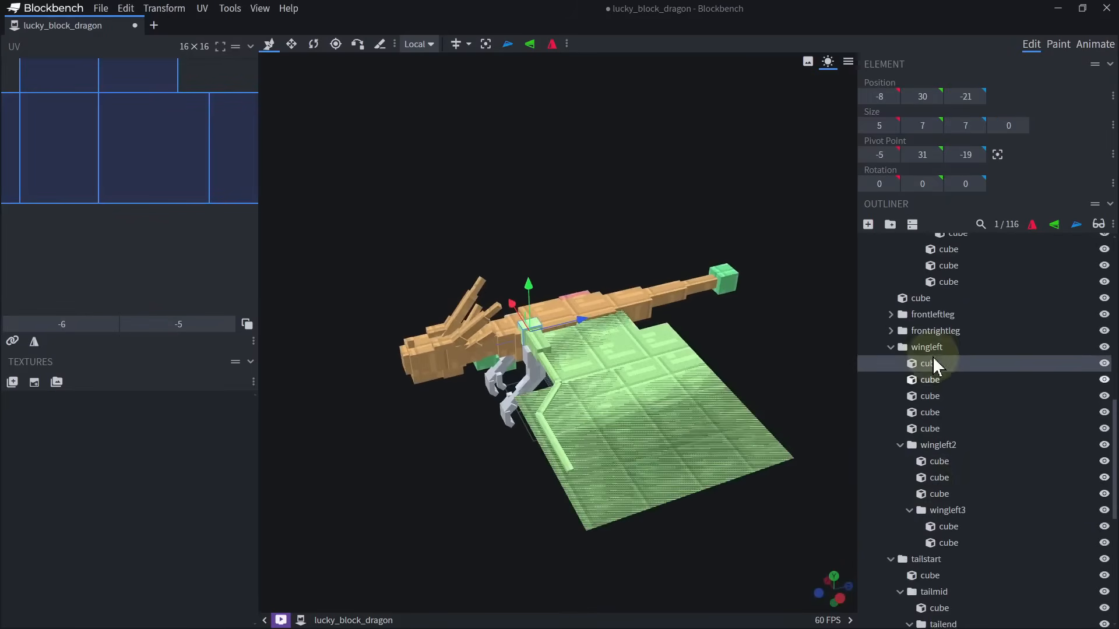
left_click(934, 351)
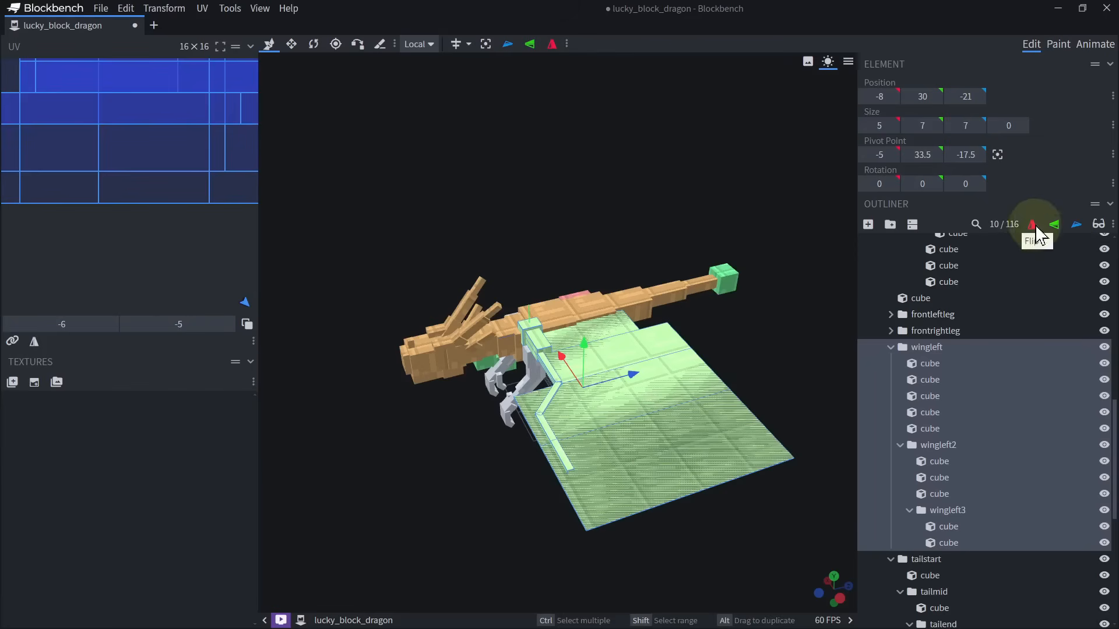
key("ctrl+d")
double_click(903, 348)
left_click(932, 363)
left_click(1035, 226)
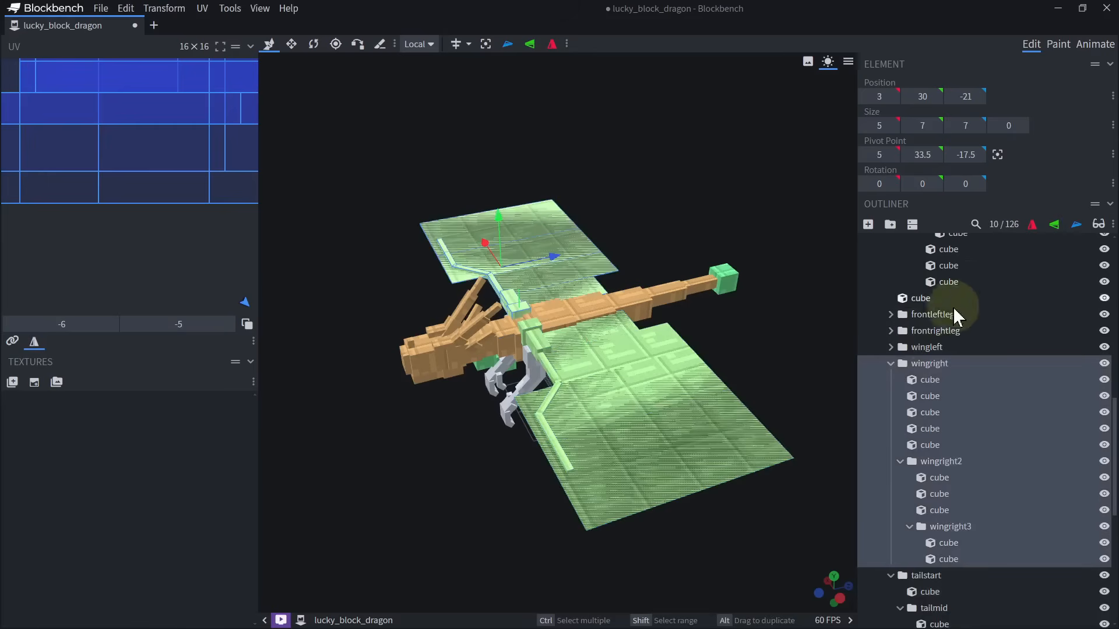
left_click_drag(813, 368, 796, 307)
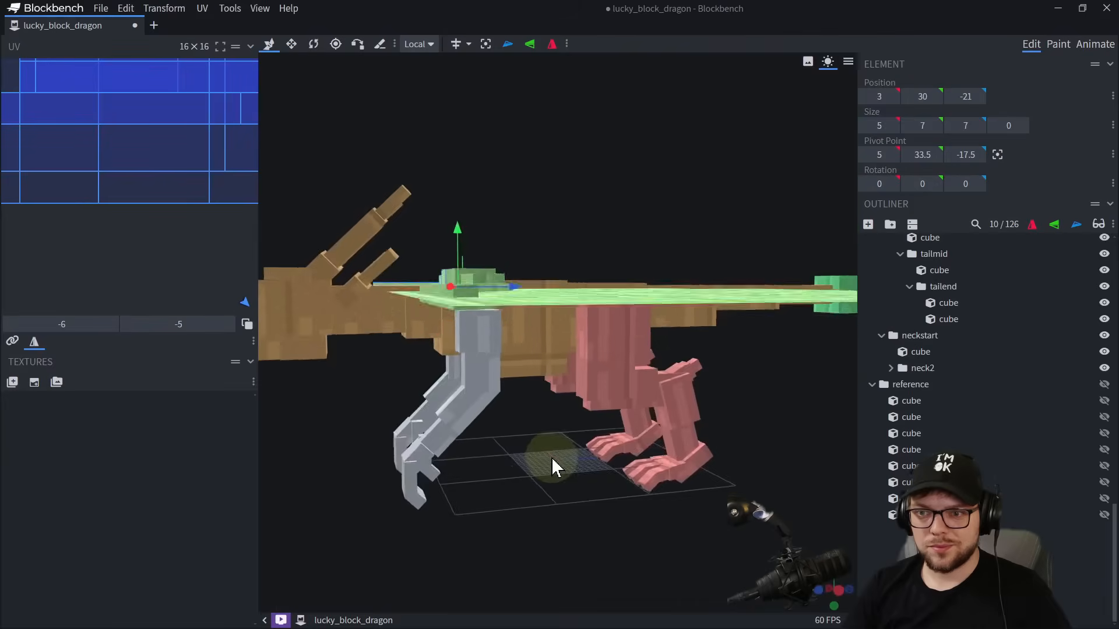
left_click_drag(558, 444, 564, 369)
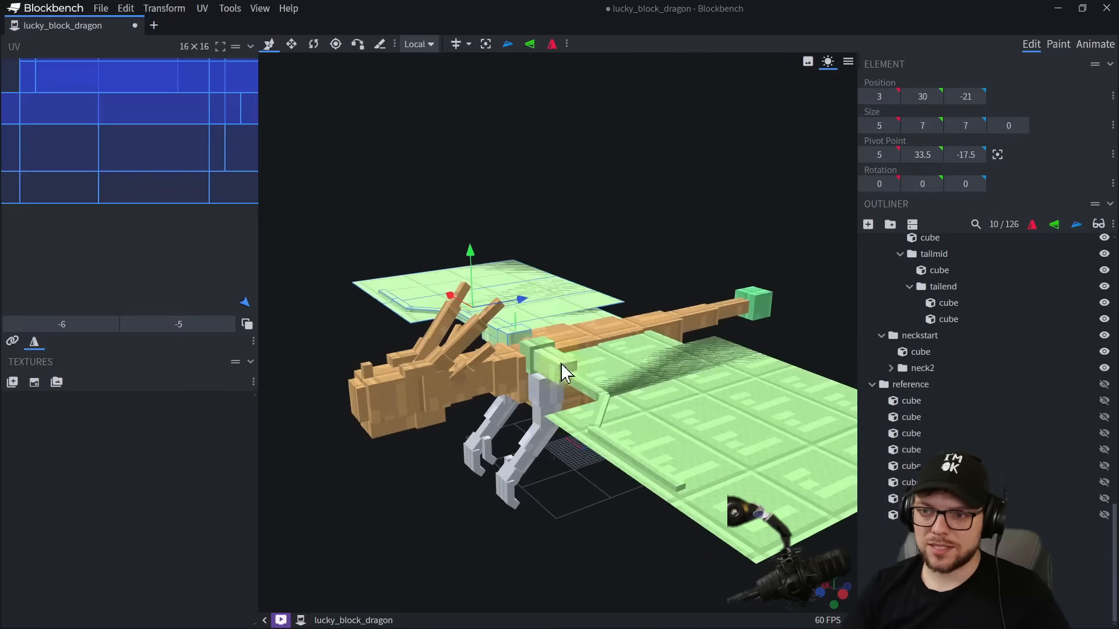
Duplicate the front body cube, raise the copy above the back to Y 35 and resize it to 0 by 17 by 32.
left_click(602, 335)
left_click_drag(629, 219, 586, 226)
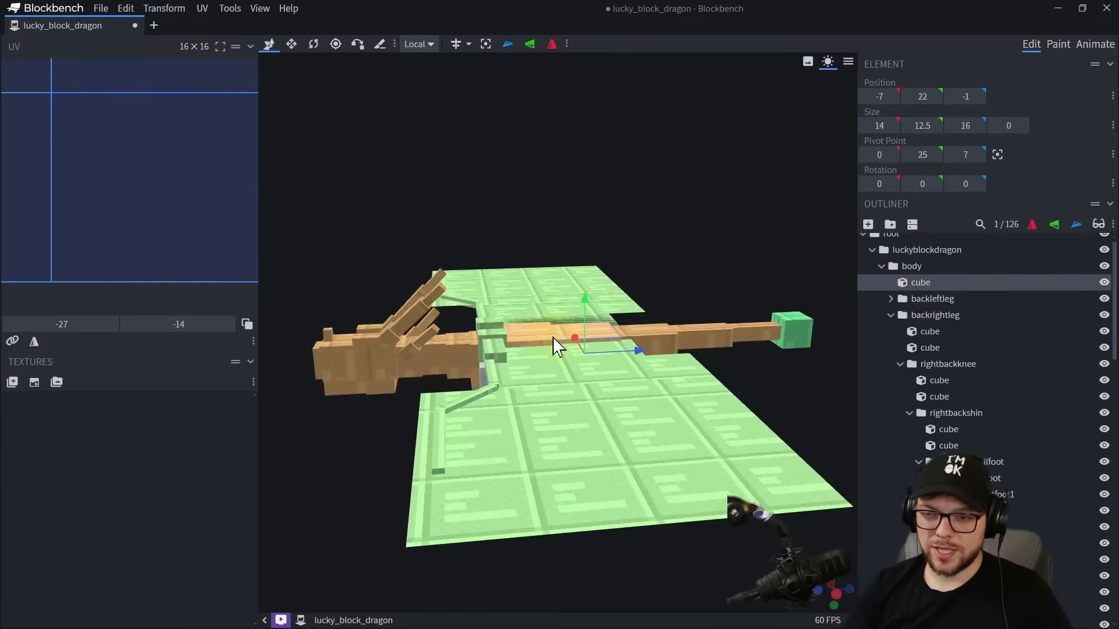
left_click(551, 333)
left_click_drag(522, 317, 530, 269)
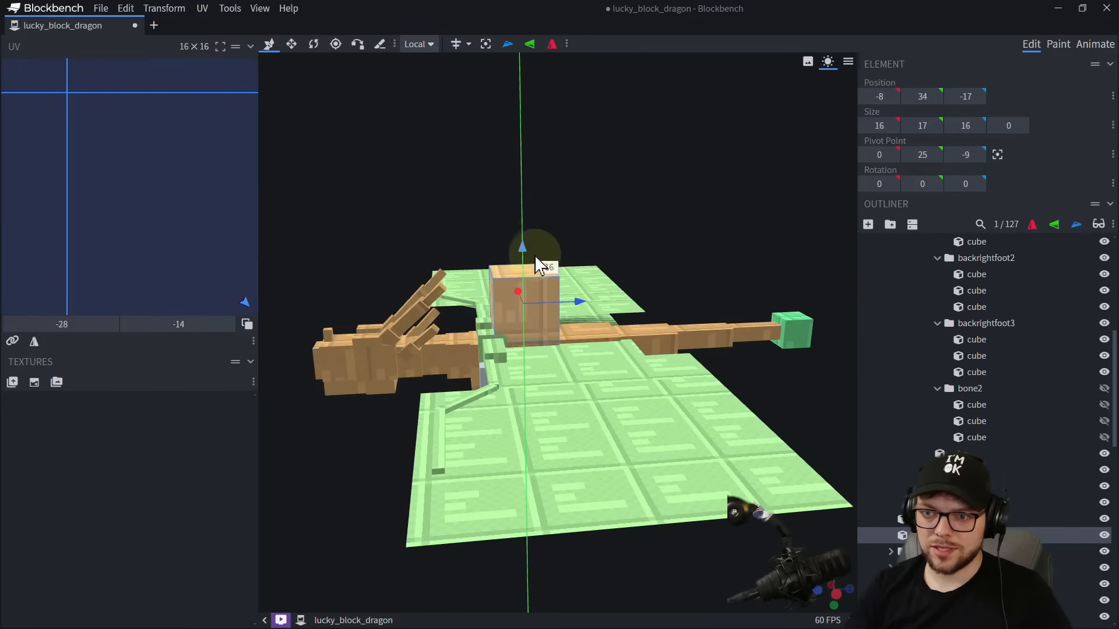
left_click_drag(577, 299, 555, 257)
scroll(536, 253, "up", 5)
left_click_drag(363, 226, 445, 222)
left_click_drag(601, 177, 551, 185)
Duplicate the upright back plane twice and place the copies either side of the centre, one at X -4.
key("ctrl+d")
key("v")
left_click_drag(516, 290, 554, 290)
key("ctrl+d")
left_click_drag(554, 288, 486, 285)
left_click_drag(635, 225, 732, 218)
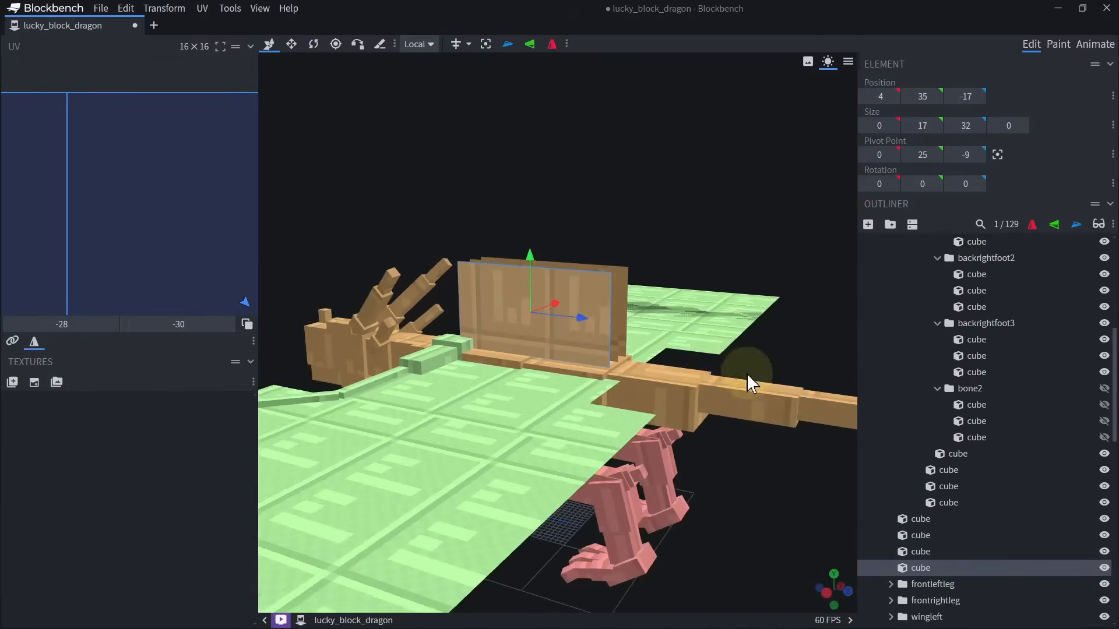
Group the rear body cube, back legs and tail as bodyback inside the body group and try rotating it.
scroll(747, 373, "down", 3)
left_click(588, 363)
left_click(911, 267)
key("r")
left_click_drag(532, 344, 599, 335)
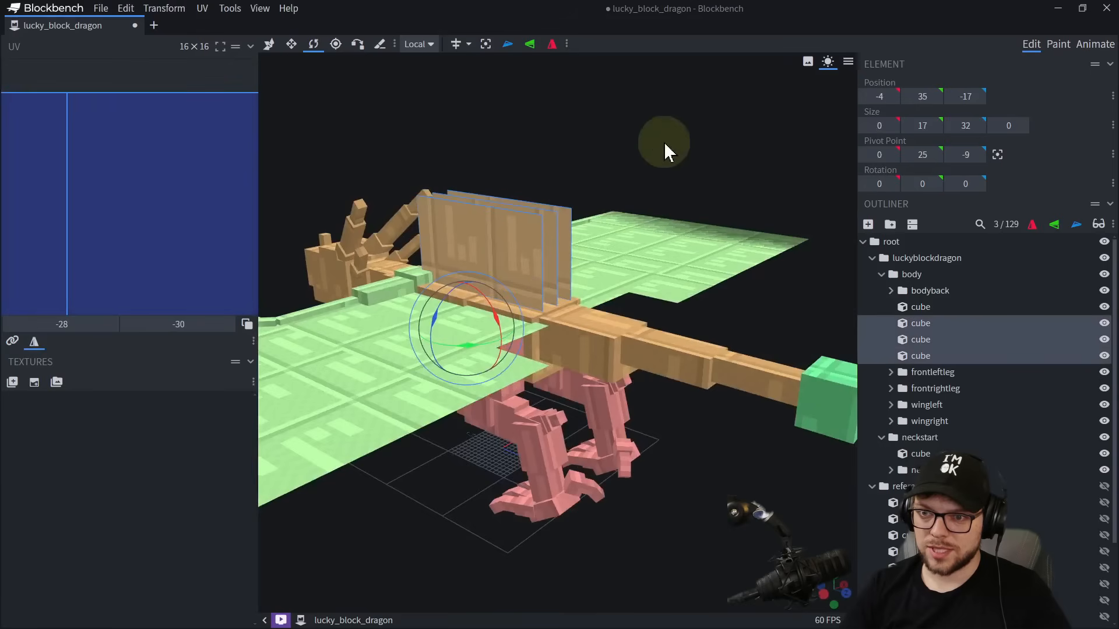
key("v")
Shorten the three back planes to length 22 and paste copies of them into the bodyback group at Z -1.
left_click_drag(665, 144, 633, 249)
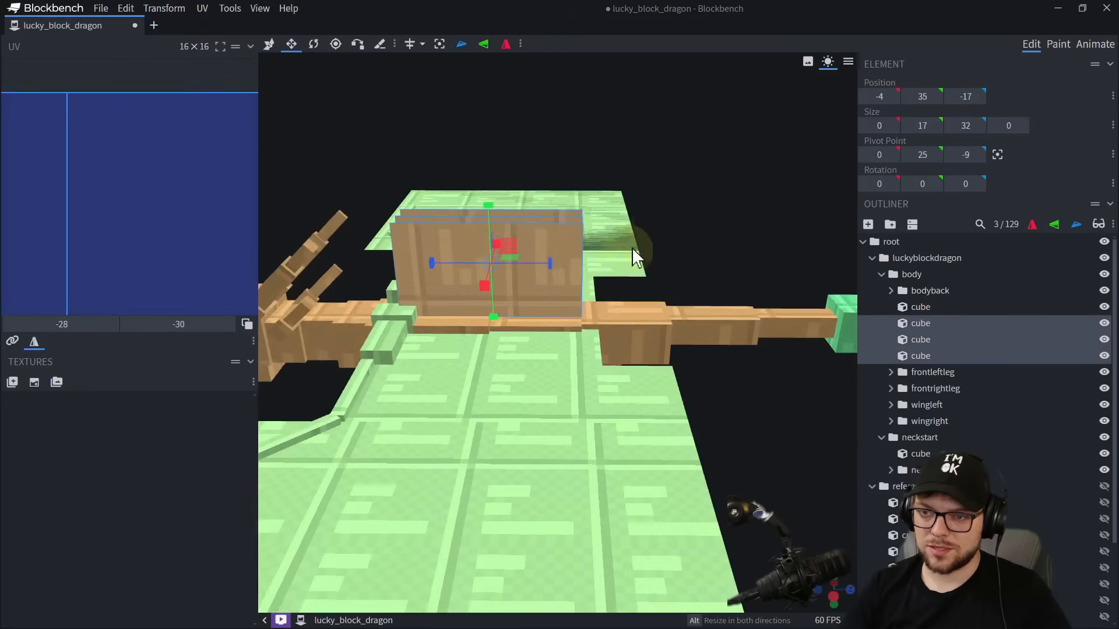
left_click_drag(452, 271, 612, 258)
right_click(928, 320)
left_click(943, 325)
left_click(552, 308)
left_click(936, 296)
key("ctrl+v")
key("v")
left_click_drag(670, 236, 576, 262)
Move the two outer planes of the bodyback group inward, one of them to X 3.
scroll(576, 261, "up", 4)
left_click(463, 273)
left_click_drag(505, 268, 520, 263)
left_click(588, 204)
left_click_drag(618, 227, 600, 235)
Duplicate an outer front plane, lower the copy beside the body to Y 15 and rotate it -45 degrees about Z.
scroll(600, 234, "down", 5)
left_click_drag(574, 525, 666, 450)
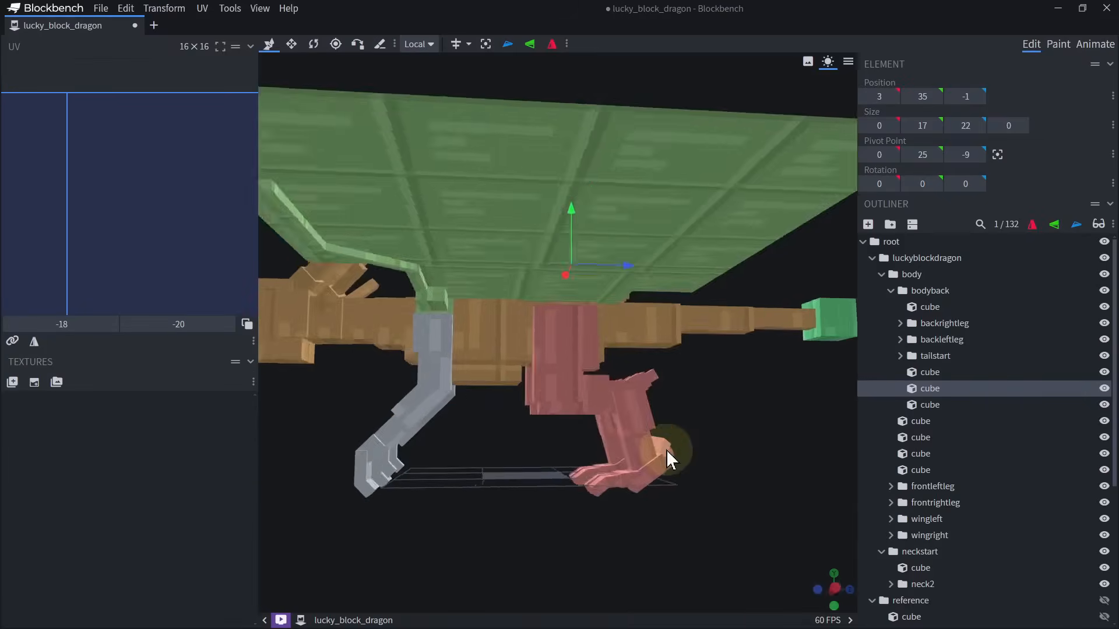
left_click_drag(461, 495, 537, 484)
left_click(505, 379)
left_click(477, 240)
left_click_drag(542, 163, 598, 196)
key("ctrl+d")
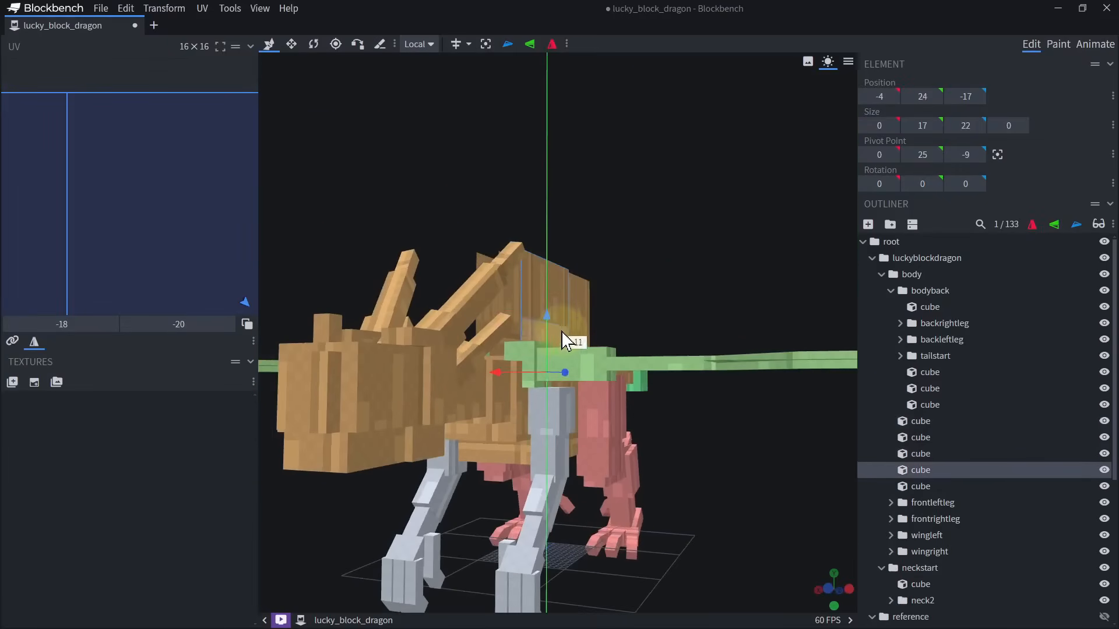
left_click_drag(562, 331, 604, 356)
key("r")
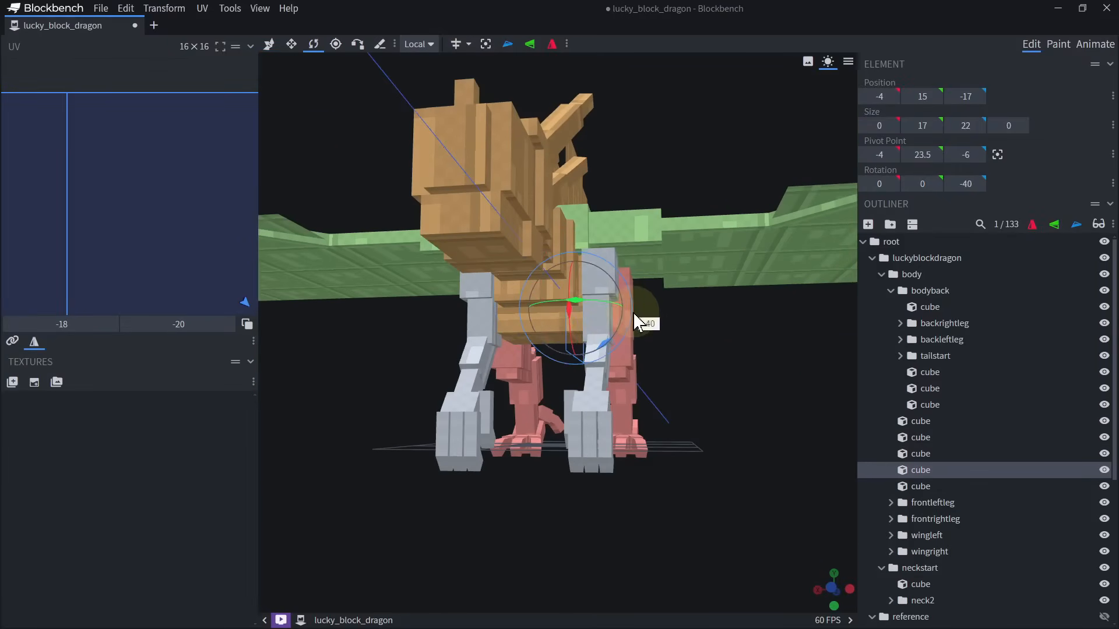
left_click_drag(662, 318, 700, 316)
Try shifting the tilted side plane along the global axes, and delete it.
key("v")
left_click(433, 64)
left_click_drag(460, 362, 420, 358)
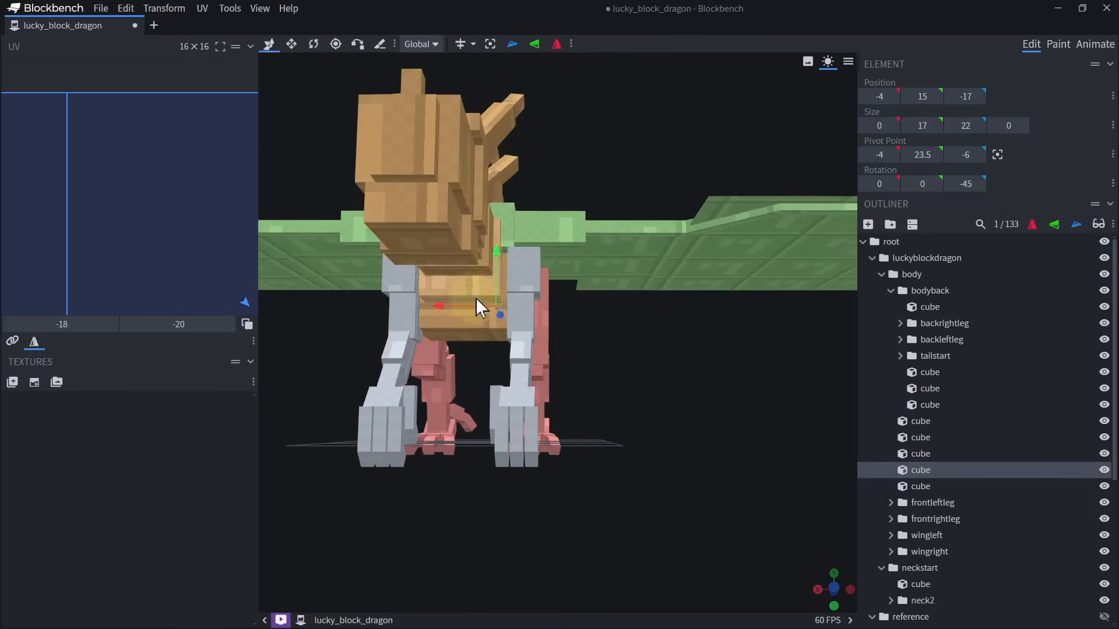
left_click_drag(475, 299, 508, 303)
left_click_drag(623, 336, 550, 338)
left_click_drag(441, 260, 444, 235)
left_click_drag(686, 441, 806, 277)
key("Delete")
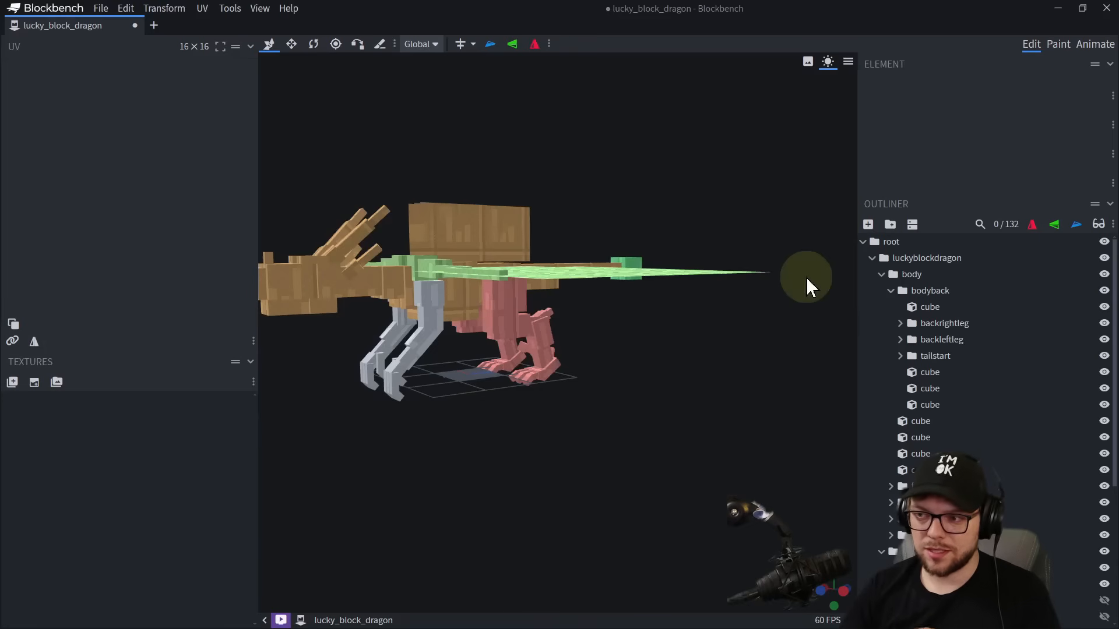
Move the bodyback group's pivot point to 0, 34.5, -1, at the joint with the front body.
left_click(930, 290)
left_click(336, 45)
scroll(635, 356, "up", 5)
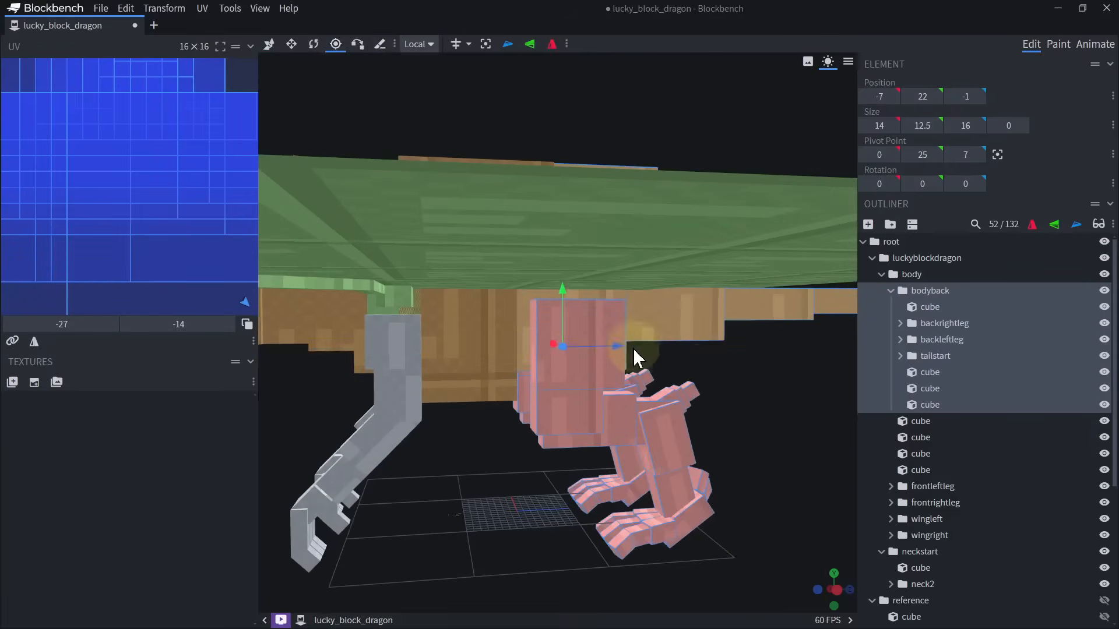
left_click_drag(778, 408, 749, 388)
left_click_drag(589, 362, 584, 361)
left_click_drag(521, 315, 526, 258)
scroll(688, 379, "down", 5)
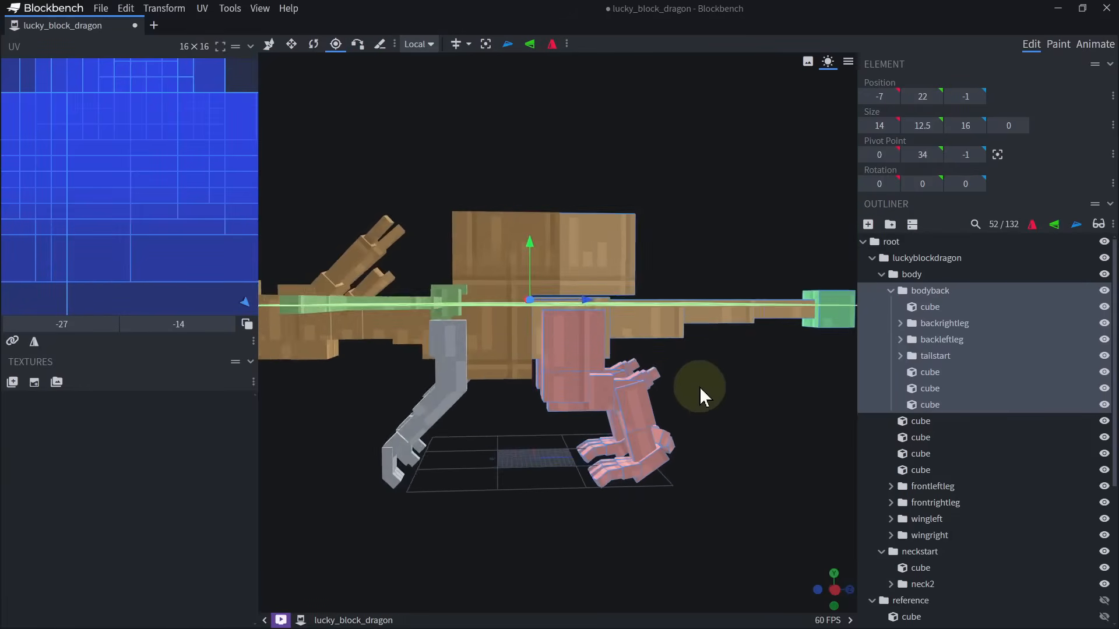
right_click_drag(699, 387, 670, 391)
scroll(667, 411, "up", 6)
left_click_drag(668, 411, 664, 454)
left_click(501, 264)
Try rotating the bodyback group around its moved pivot and undo the rotation.
key("ctrl+z")
scroll(524, 283, "down", 6)
left_click_drag(496, 264, 566, 284)
key("r")
key("ctrl+z")
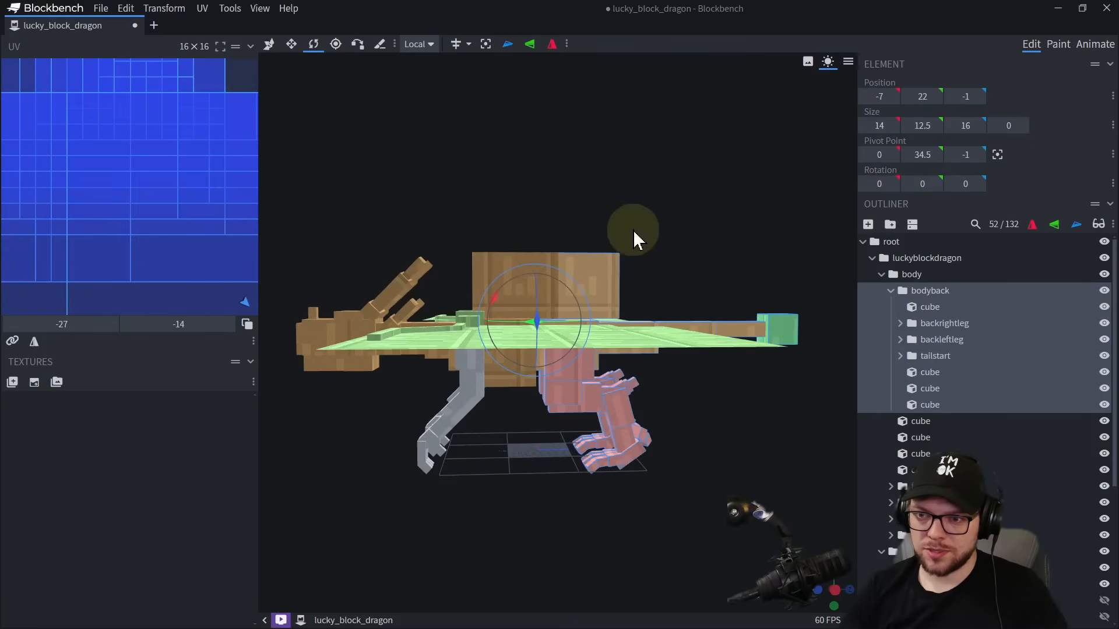
left_click_drag(633, 231, 638, 228)
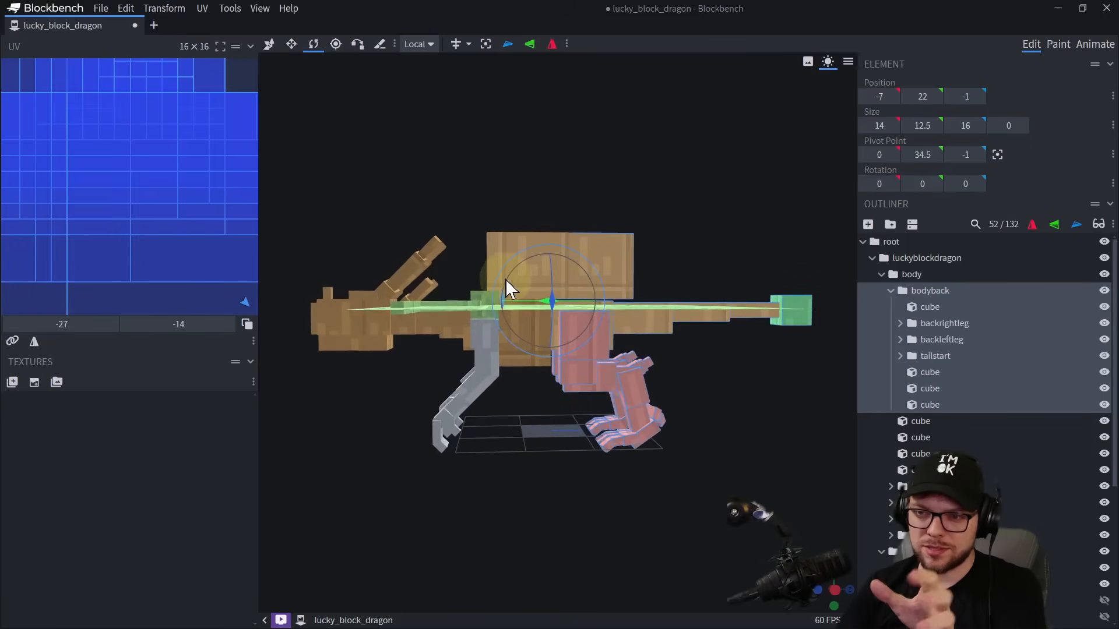
left_click_drag(506, 278, 512, 202)
left_click_drag(494, 167, 478, 180)
Extend the rear body cube forward along Z into the front body cube.
left_click(610, 435)
left_click_drag(687, 471, 647, 452)
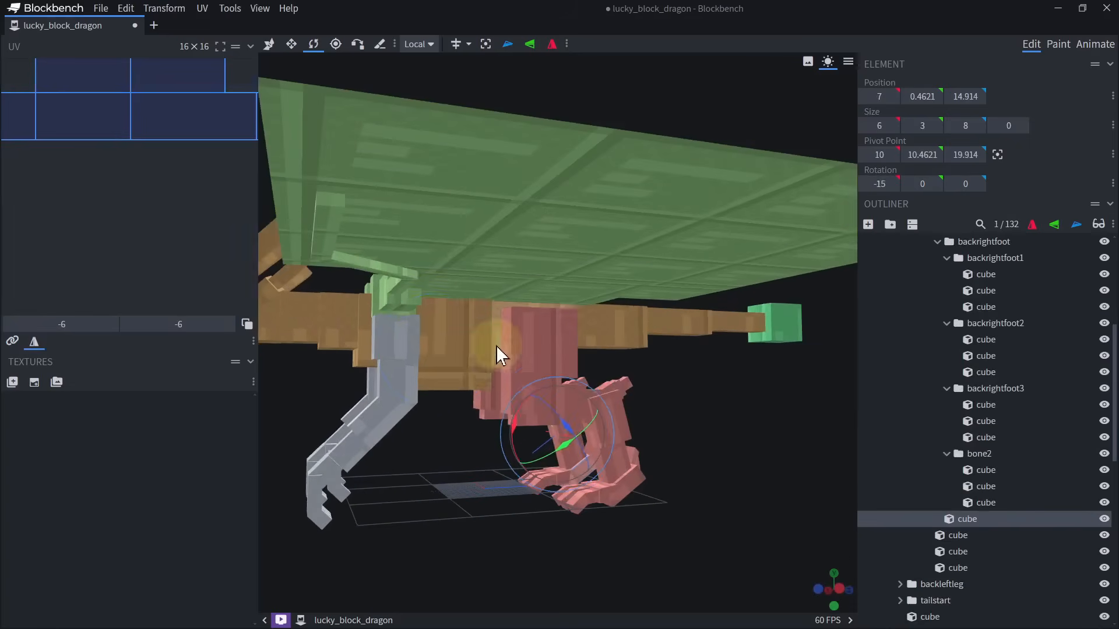
left_click_drag(493, 345, 592, 364)
left_click_drag(813, 354, 727, 350)
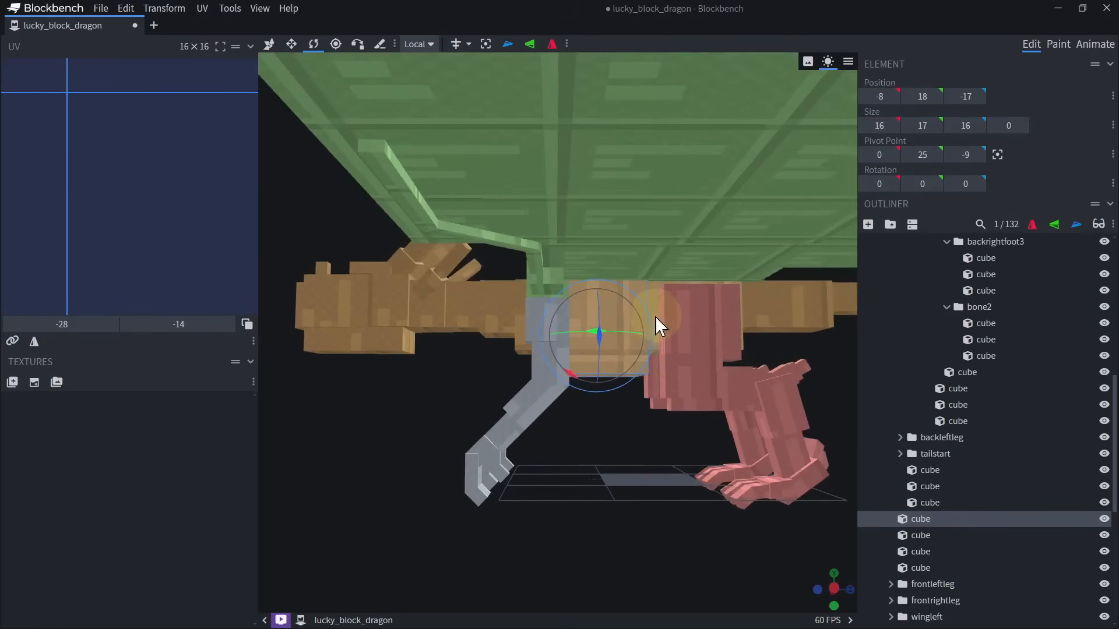
left_click(580, 305)
scroll(585, 320, "up", 5)
key("s")
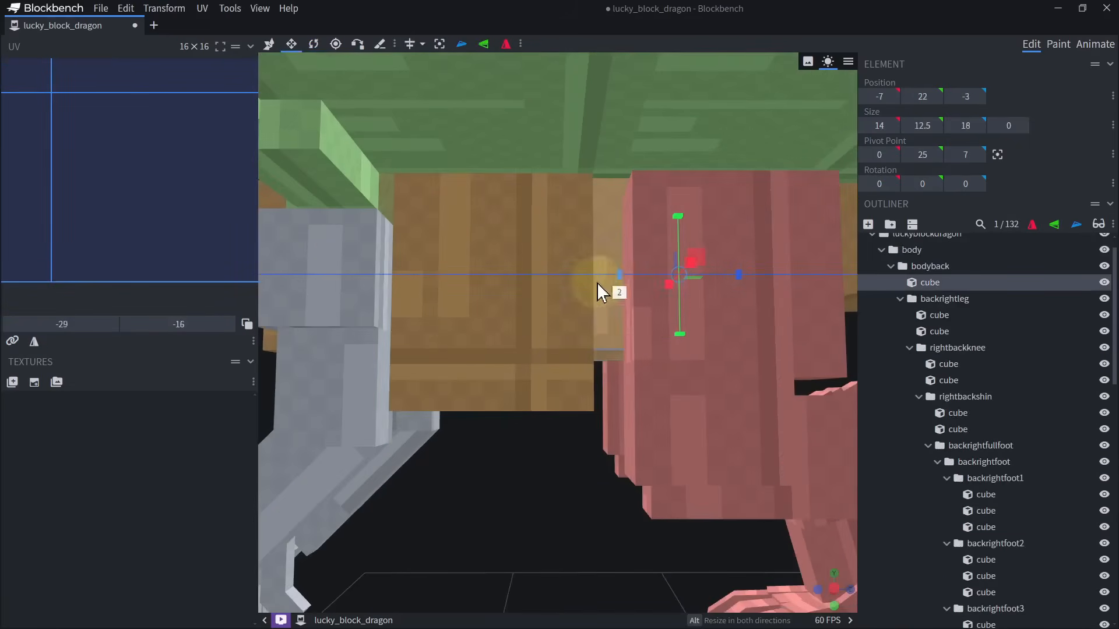
left_click_drag(597, 282, 534, 296)
Hide the front body cube, extend the rear body cube to Z -12 with length 27, and show the front cube again.
left_click(527, 309)
scroll(603, 367, "down", 5)
left_click(1103, 522)
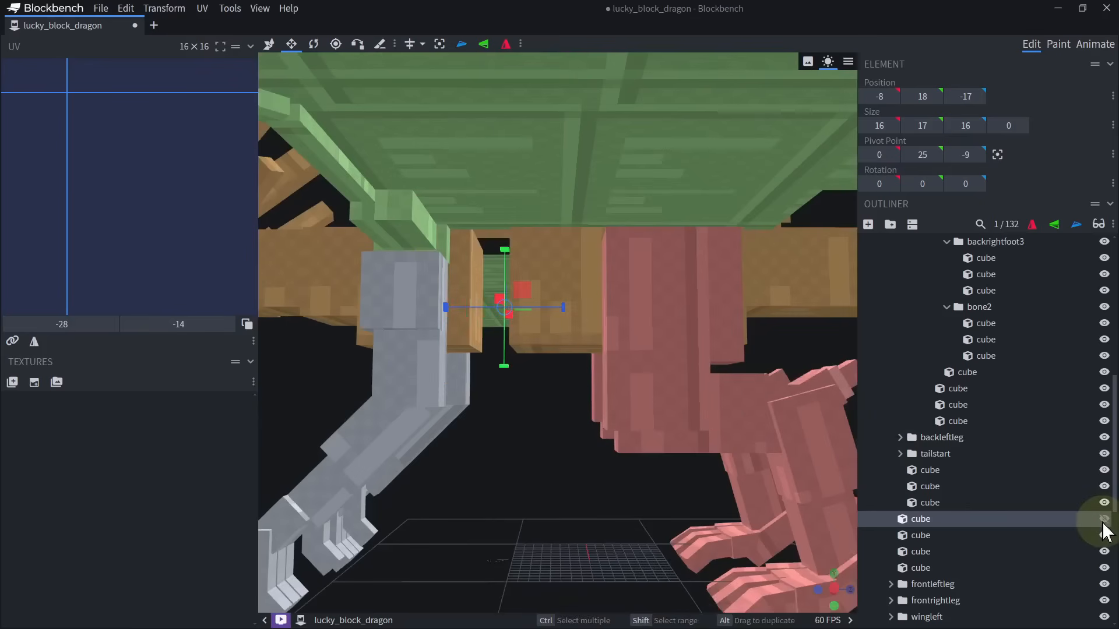
left_click(571, 305)
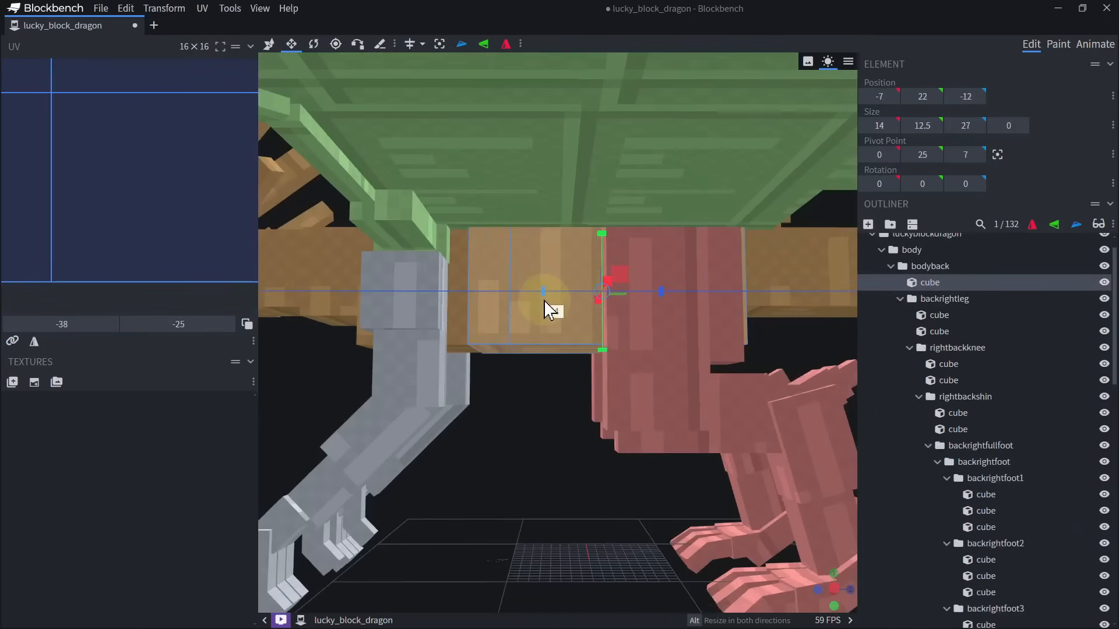
scroll(1006, 456, "down", 6)
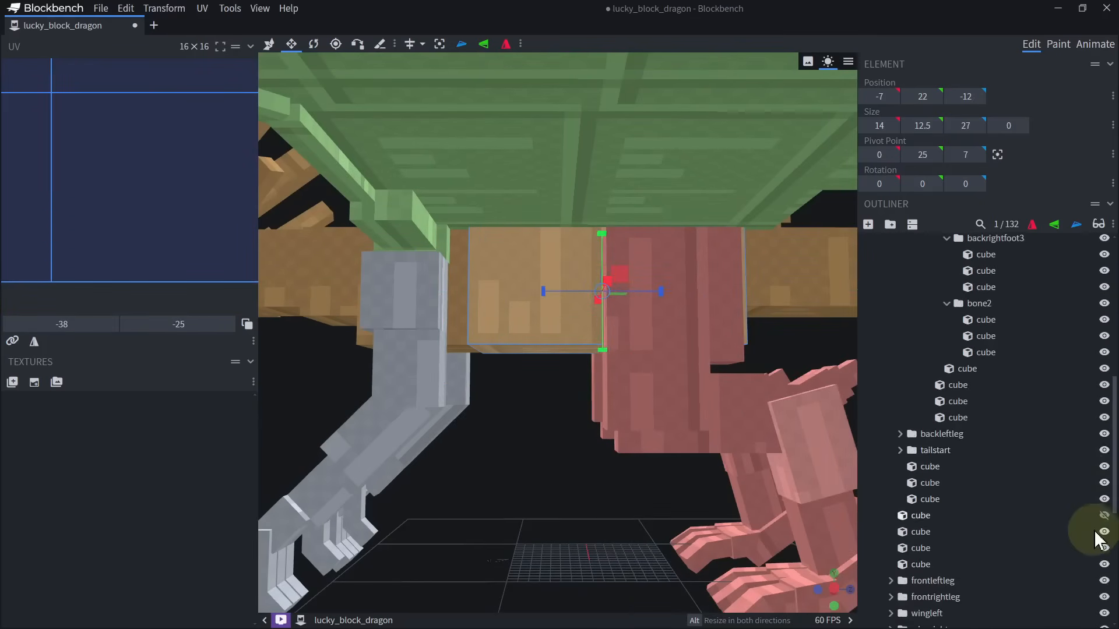
scroll(647, 460, "down", 3)
left_click_drag(563, 442, 692, 392)
scroll(969, 344, "up", 3)
scroll(970, 345, "up", 5)
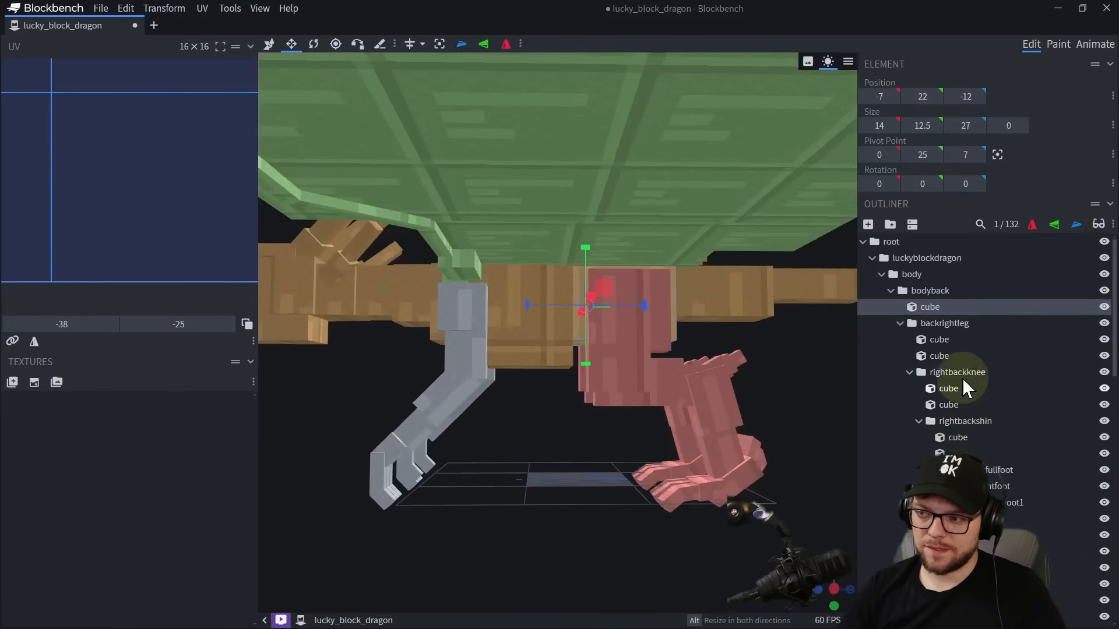
Try rotating the bodyback group to -40 degrees about X and around another axis, and undo the rotations.
left_click(900, 323)
left_click(918, 291)
key("r")
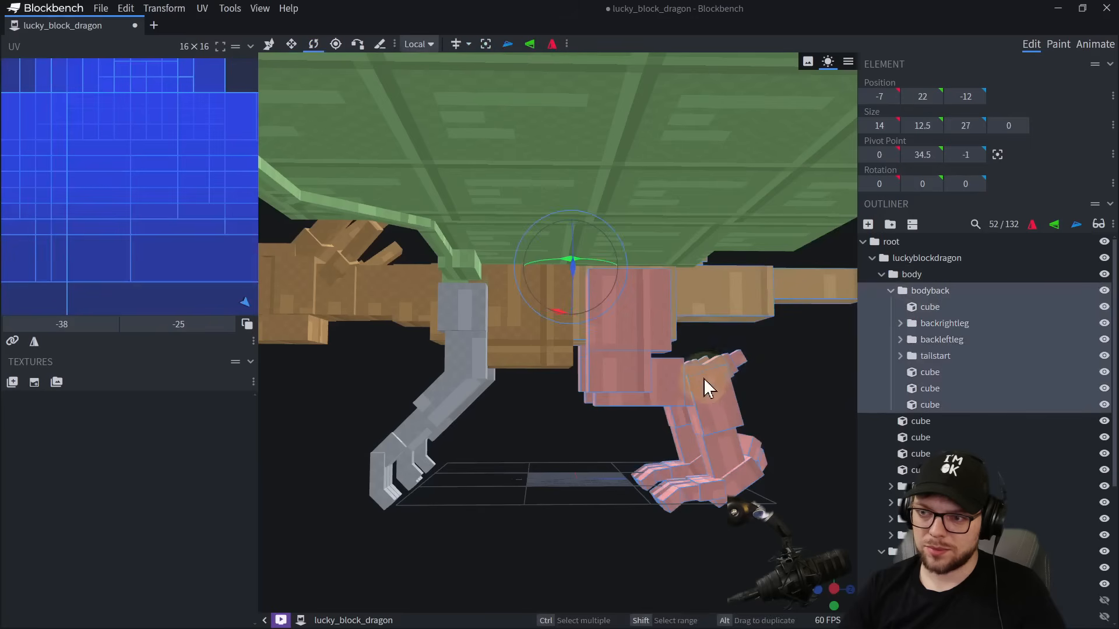
left_click_drag(563, 321, 586, 305)
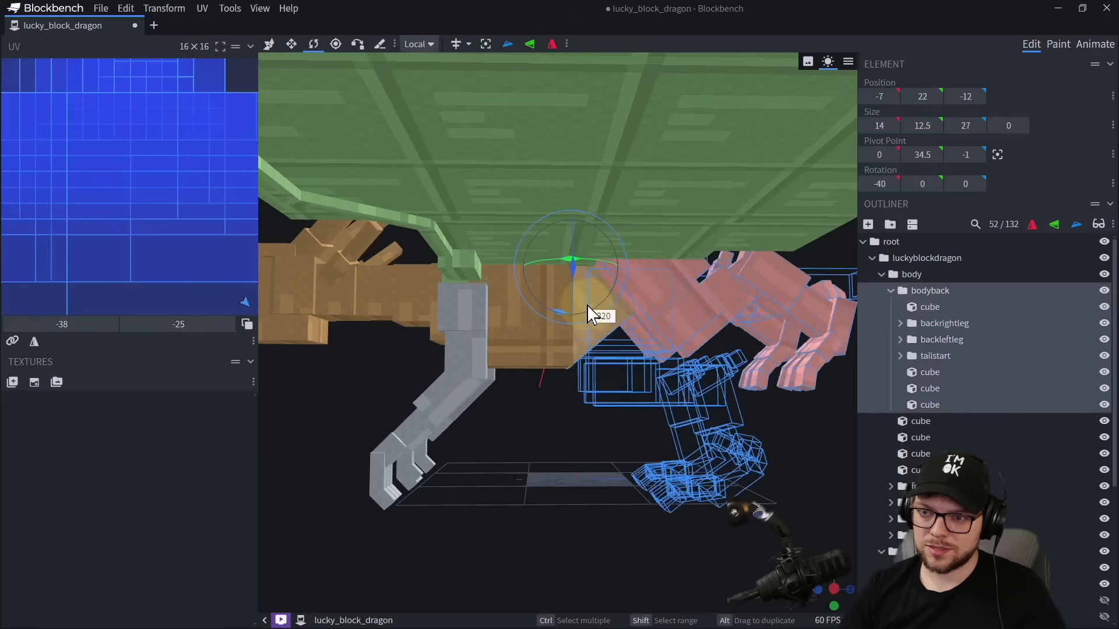
scroll(639, 443, "down", 5)
mouse_move(638, 442)
left_mouse_down()
mouse_move(614, 464)
mouse_move(684, 405)
mouse_move(647, 442)
left_mouse_up()
left_click_drag(553, 355, 624, 496)
key("ctrl+z")
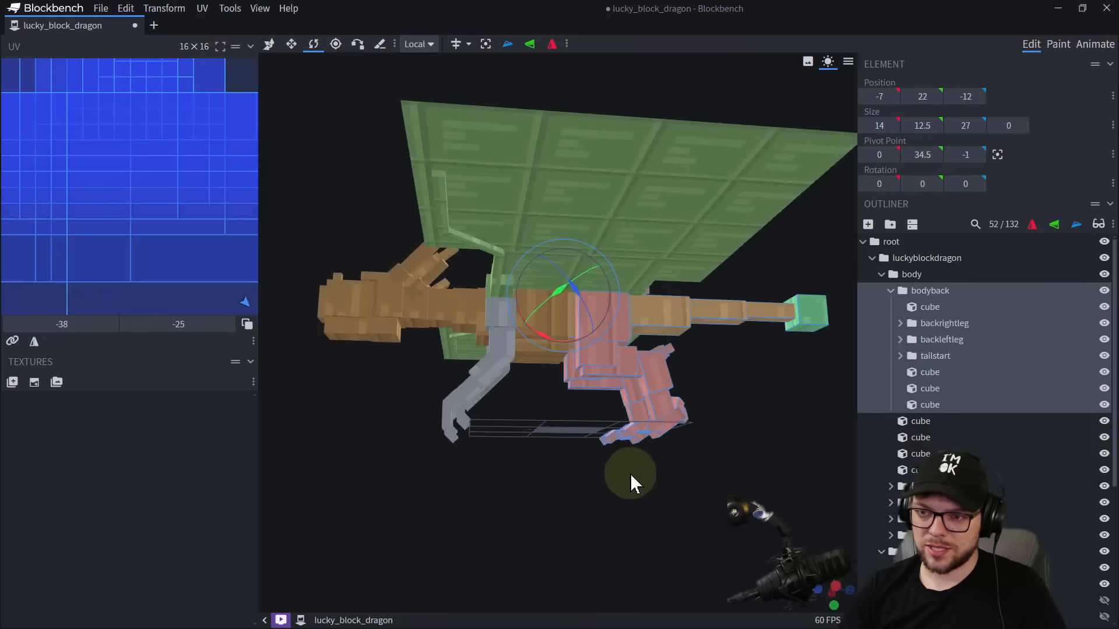
Extend the tailmid cube forward into the tail's first segment, starting at Z 29 with length 18.
left_click_drag(505, 415, 536, 490)
scroll(542, 485, "up", 5)
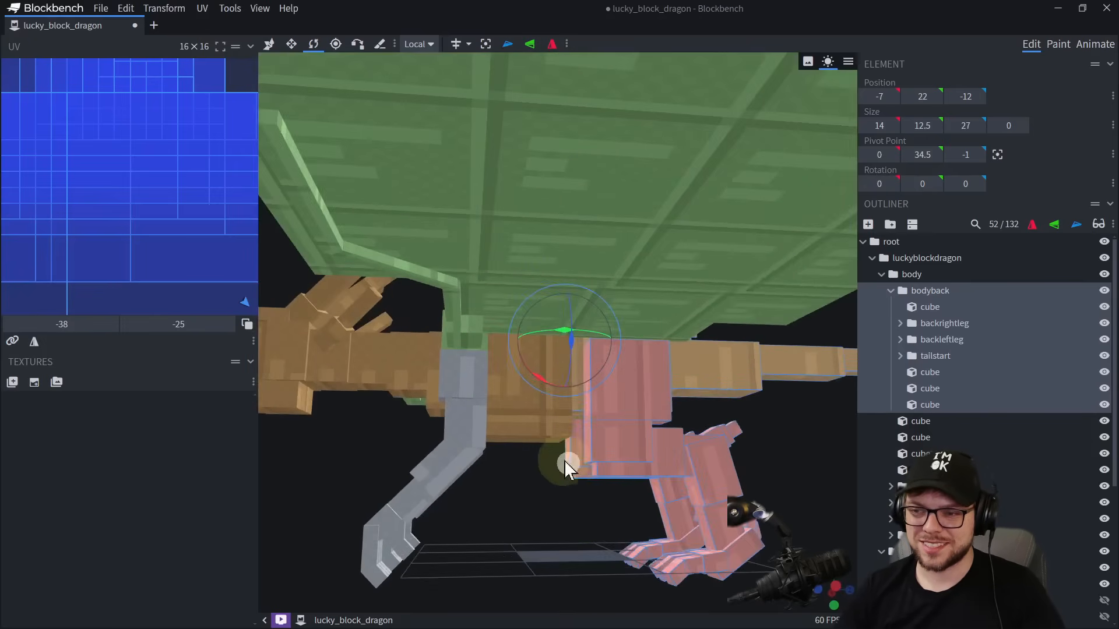
right_click_drag(746, 417, 582, 351)
left_click(612, 319)
left_click_drag(615, 337, 548, 406)
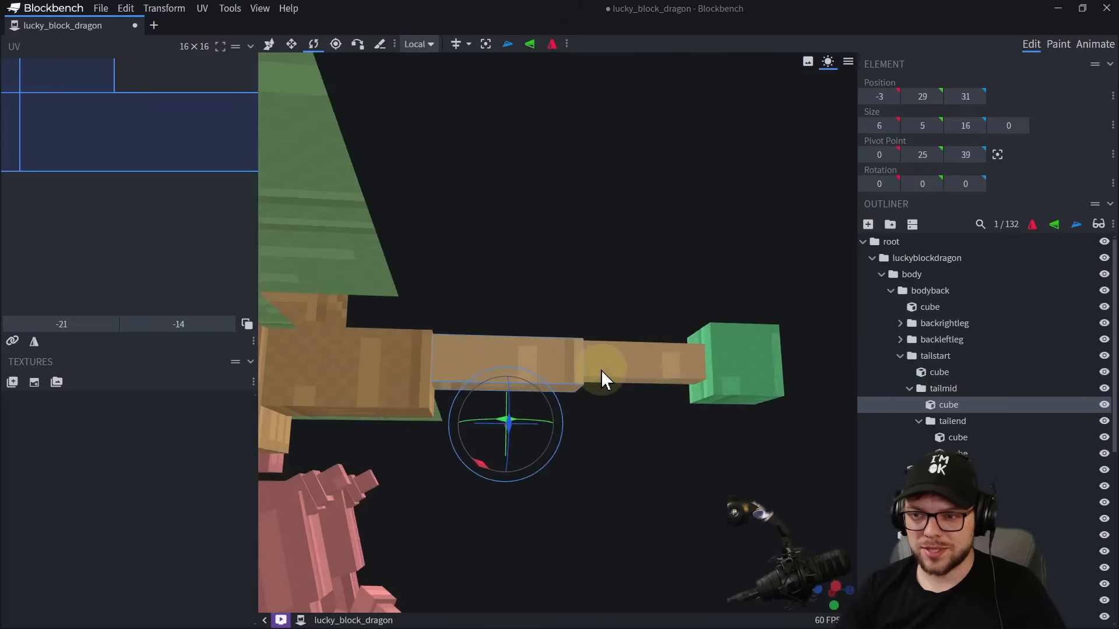
left_click_drag(615, 442, 595, 481)
key("s")
left_click_drag(474, 319, 461, 320)
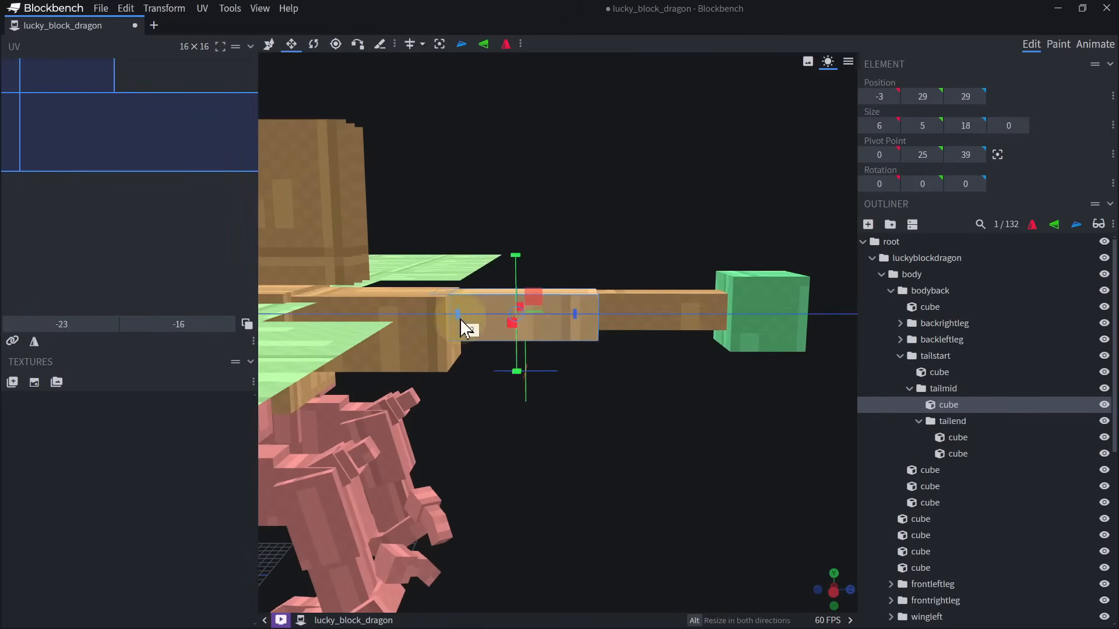
Extend the tailend cube forward into the tailmid segment, starting at Z 44 with length 19.
left_click(605, 315, "ctrl")
left_click_drag(532, 318, 520, 320)
left_click(503, 317)
left_click(649, 319, "ctrl")
left_click(743, 315, "ctrl")
key("v")
left_click_drag(639, 256, 707, 279, "shift")
left_click(670, 315)
left_click(761, 305, "ctrl")
scroll(618, 350, "down", 5)
Examine the head and jaw from the front, toggling the visibility of the large head cube.
mouse_move(609, 362)
left_mouse_down()
mouse_move(488, 367)
mouse_move(600, 359)
left_mouse_up()
left_click_drag(431, 367, 502, 359)
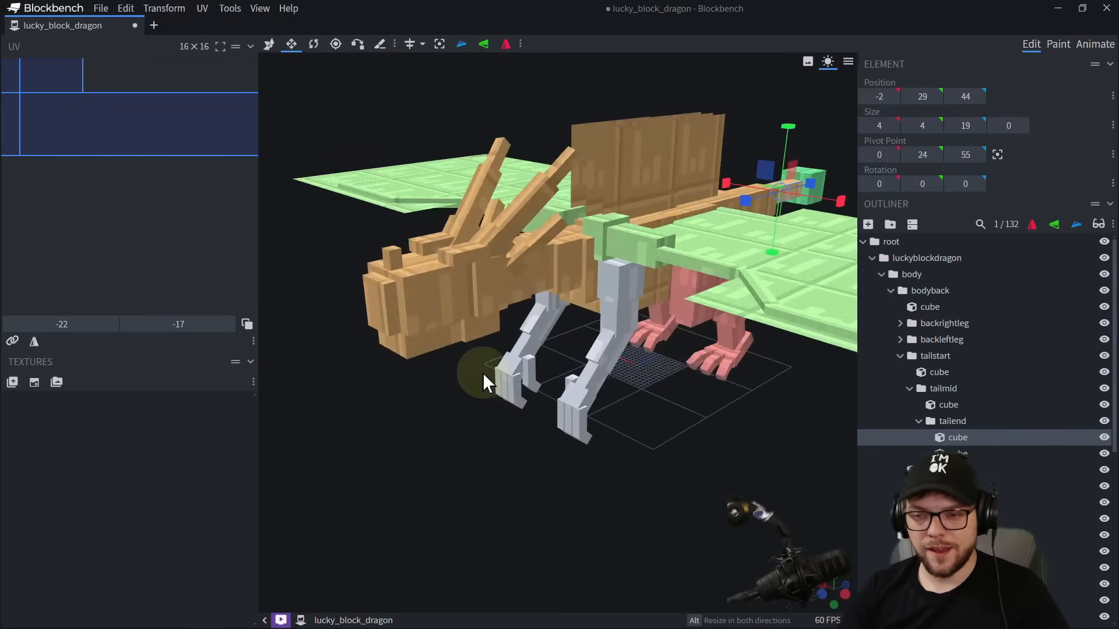
right_click_drag(502, 359, 561, 284)
left_click_drag(561, 284, 564, 311)
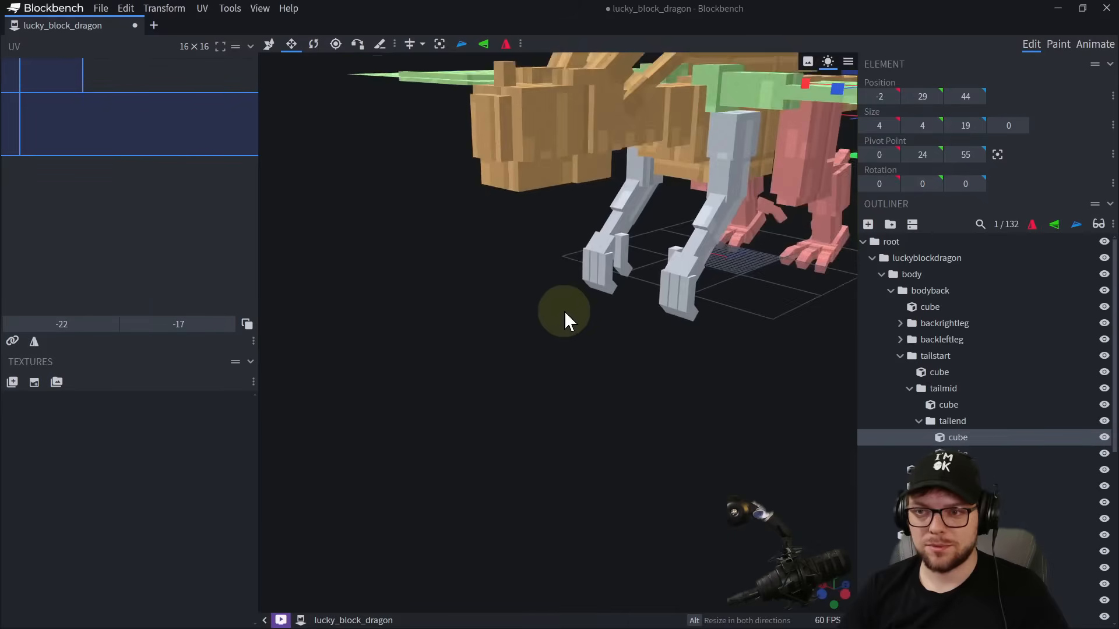
scroll(565, 311, "up", 3)
right_click_drag(559, 303, 558, 373)
left_click(565, 160)
left_click_drag(775, 341, 765, 373)
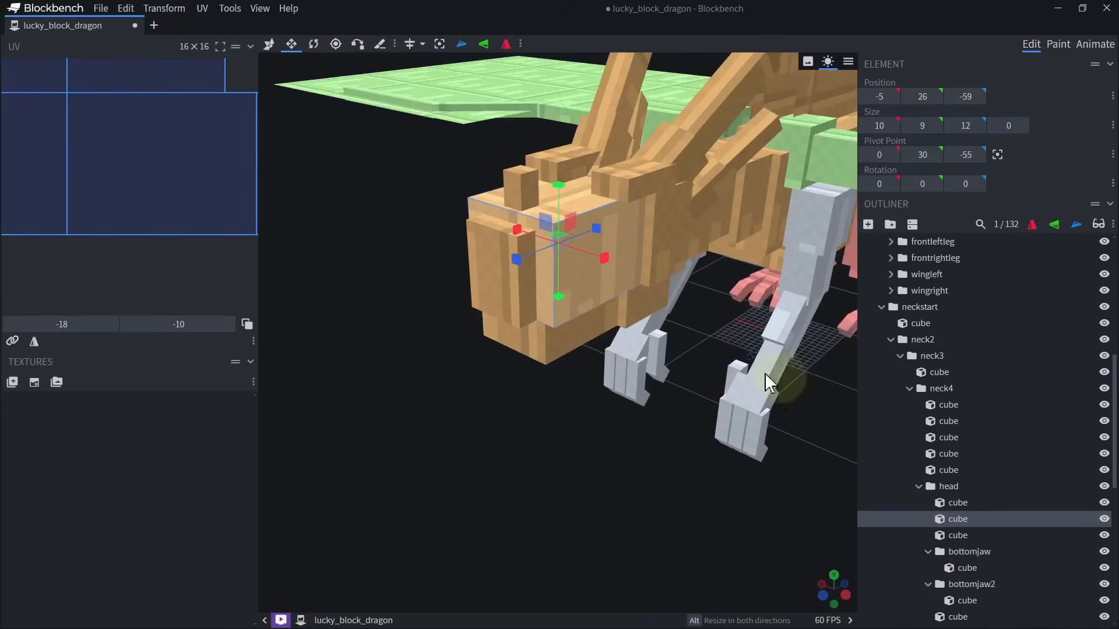
left_click(1104, 519)
mouse_move(658, 464)
left_mouse_down()
mouse_move(629, 451)
mouse_move(644, 453)
left_mouse_up()
Move the bottomjaw2 cube into the bottomjaw group so one group holds both lower jaw cubes.
left_click(577, 319)
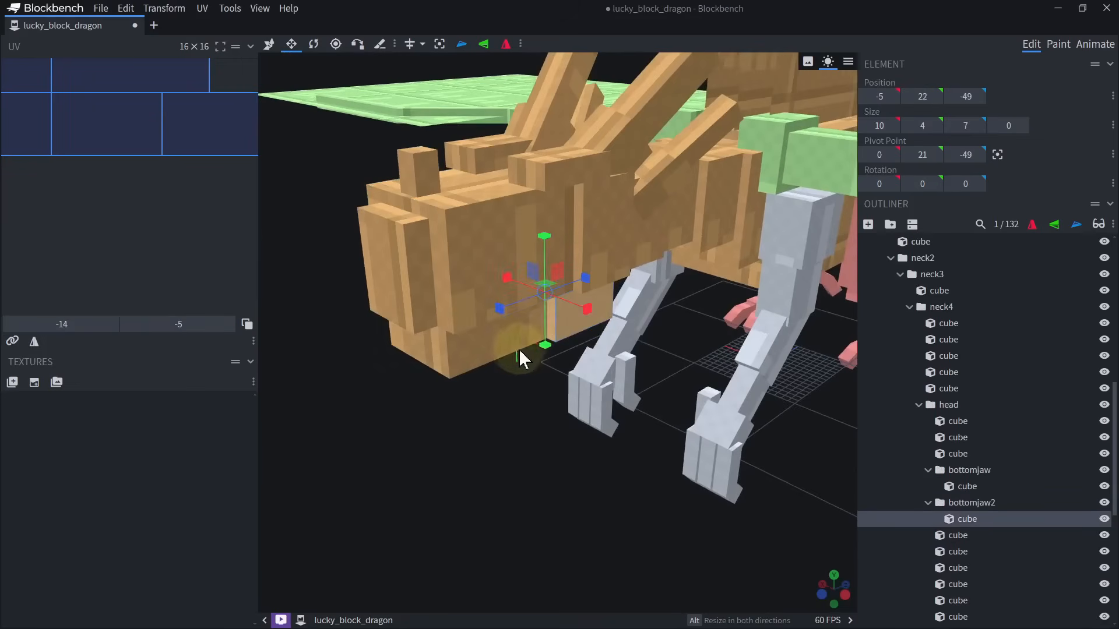
left_click(515, 345, "ctrl")
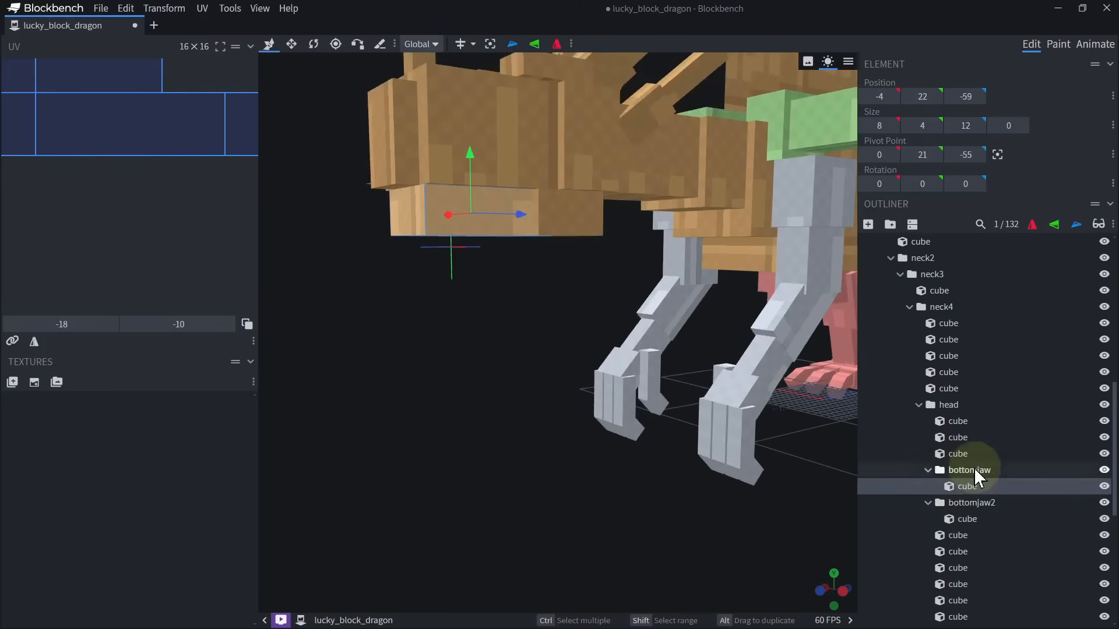
left_click(971, 470)
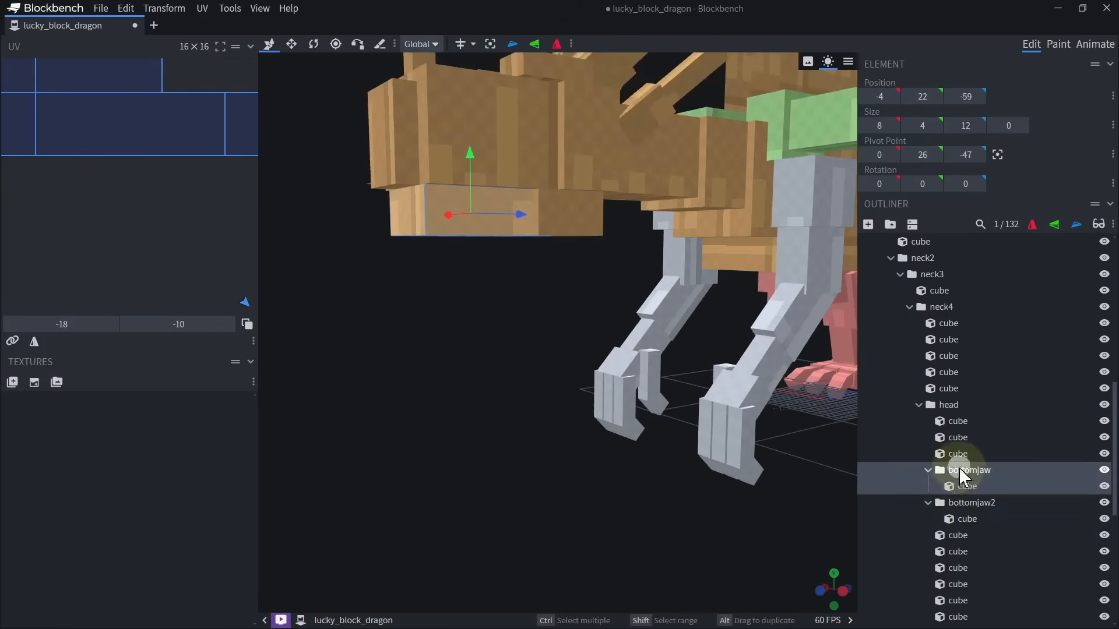
left_click_drag(959, 468, 972, 512)
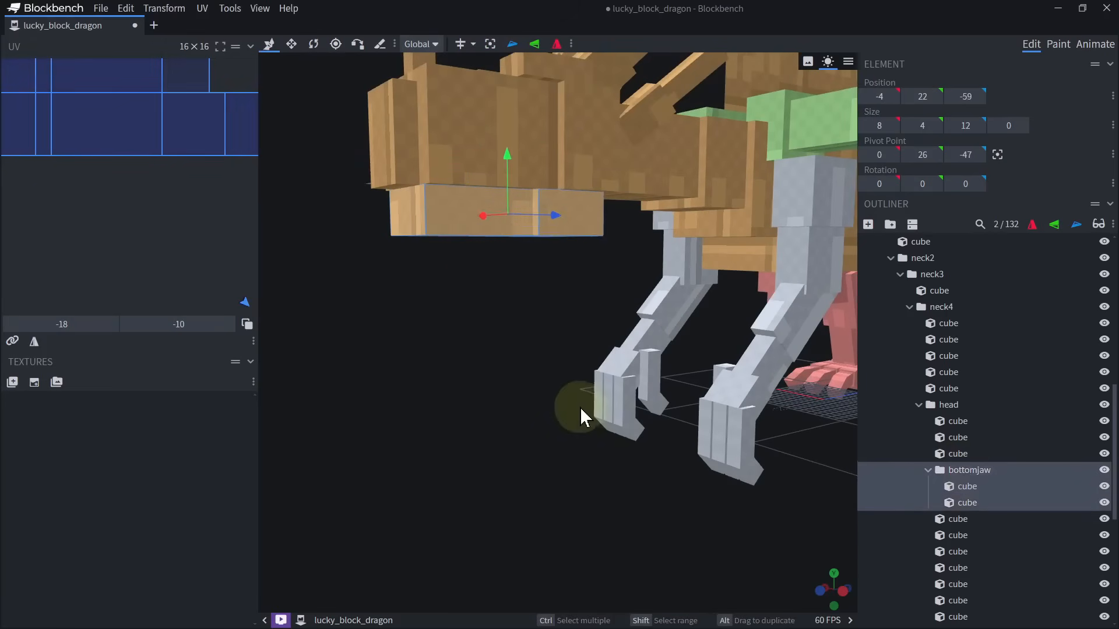
Lower the bottomjaw group below the head so its cubes sit at Y 18.
right_click_drag(580, 407, 554, 321)
left_click_drag(470, 152, 438, 239)
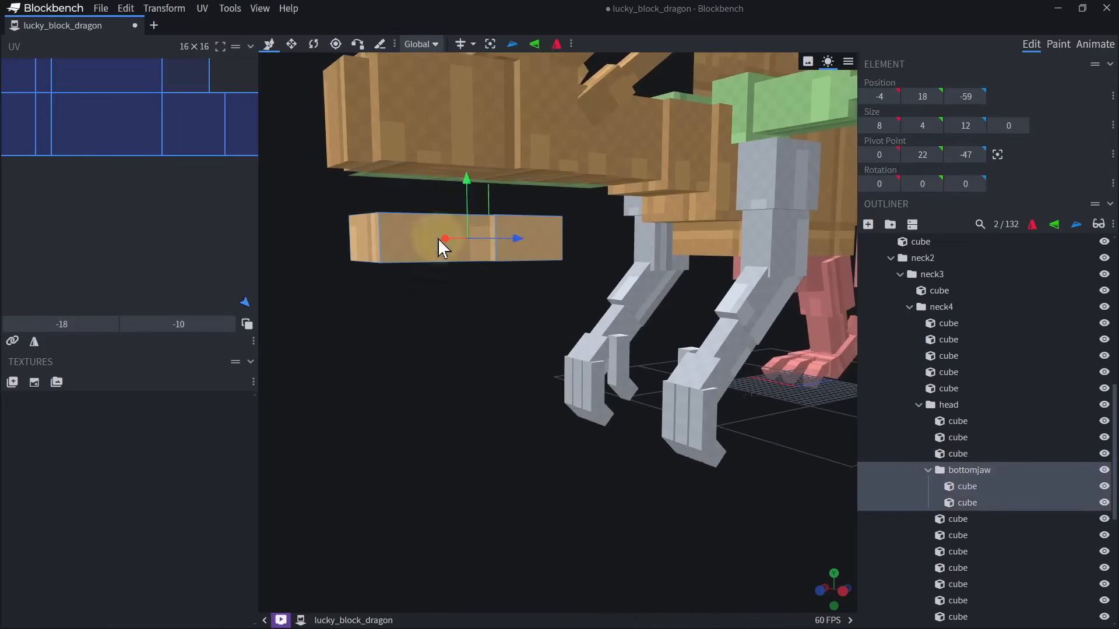
left_click(439, 239)
right_click_drag(432, 319, 553, 442)
left_click_drag(553, 442, 534, 439)
right_click_drag(534, 440, 618, 499)
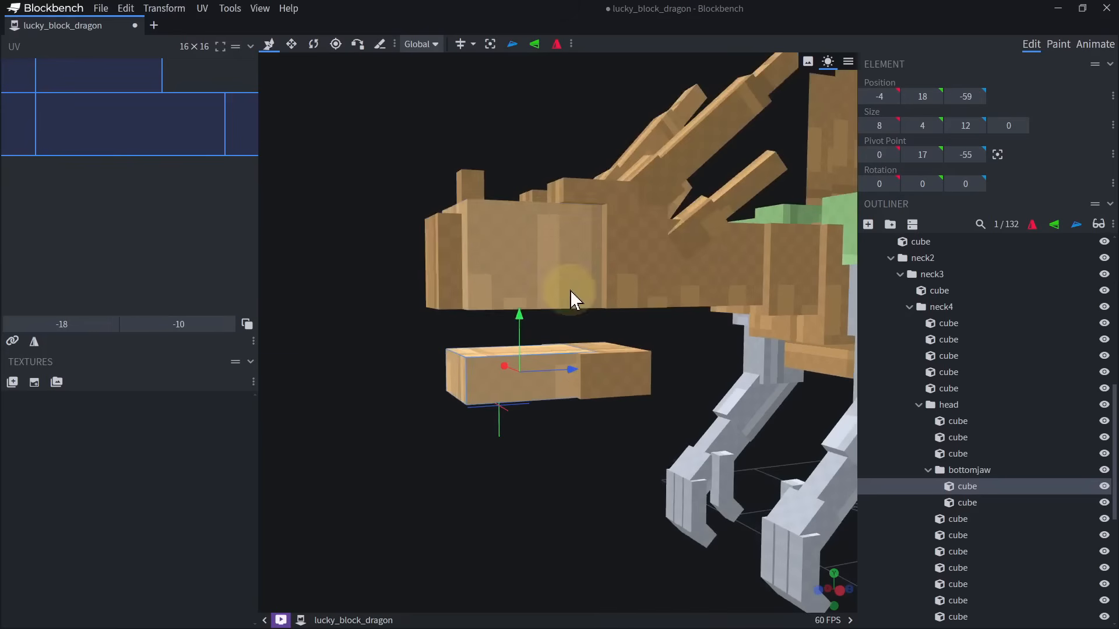
Duplicate the large head cube and resize the copy into an inset upper teeth block that extends below the head.
left_click(570, 290)
key("ctrl+d")
key("s")
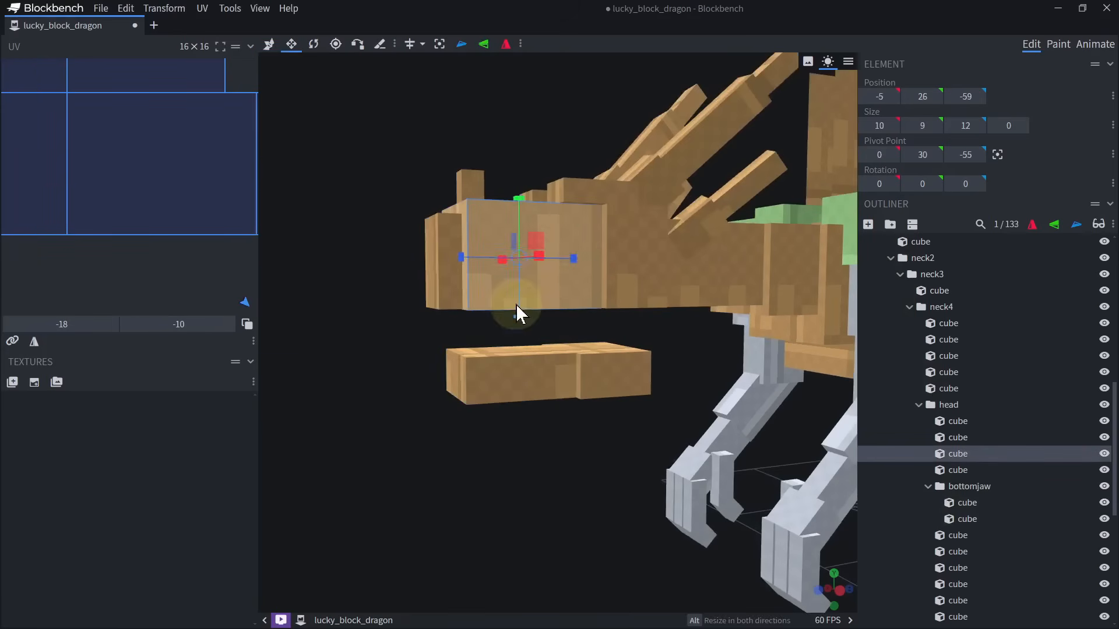
left_click_drag(517, 306, 527, 337)
left_click_drag(403, 358, 624, 245)
left_click_drag(617, 320, 488, 466)
left_click_drag(408, 405, 449, 440)
Duplicate the front lower jaw cube, raise the copy above the jaw and shrink it into a lower teeth block.
left_click(519, 346)
key("ctrl+d")
key("v")
left_click_drag(543, 330, 547, 298)
key("s")
mouse_move(544, 354)
left_mouse_down()
mouse_move(549, 321)
mouse_move(548, 333)
left_mouse_up()
scroll(525, 379, "up", 5)
left_click_drag(516, 417, 480, 440)
left_click(484, 384, "shift")
left_click_drag(470, 330, 487, 332)
left_click(691, 361, "shift")
scroll(547, 390, "down", 5)
key("v")
left_click_drag(593, 295, 596, 233)
scroll(574, 402, "down", 5)
left_click_drag(562, 428, 520, 411)
key("ctrl+z")
key("ctrl+z")
Narrow and shorten the lower teeth block so it measures 7 by 2 by 11.25.
scroll(566, 402, "up", 5)
left_click(512, 320)
key("s")
left_click_drag(510, 294, 574, 299, "alt")
left_click(548, 339)
scroll(501, 361, "up", 5)
left_click_drag(489, 361, 490, 379)
left_click_drag(552, 307, 635, 311, "alt")
key("ctrl+z")
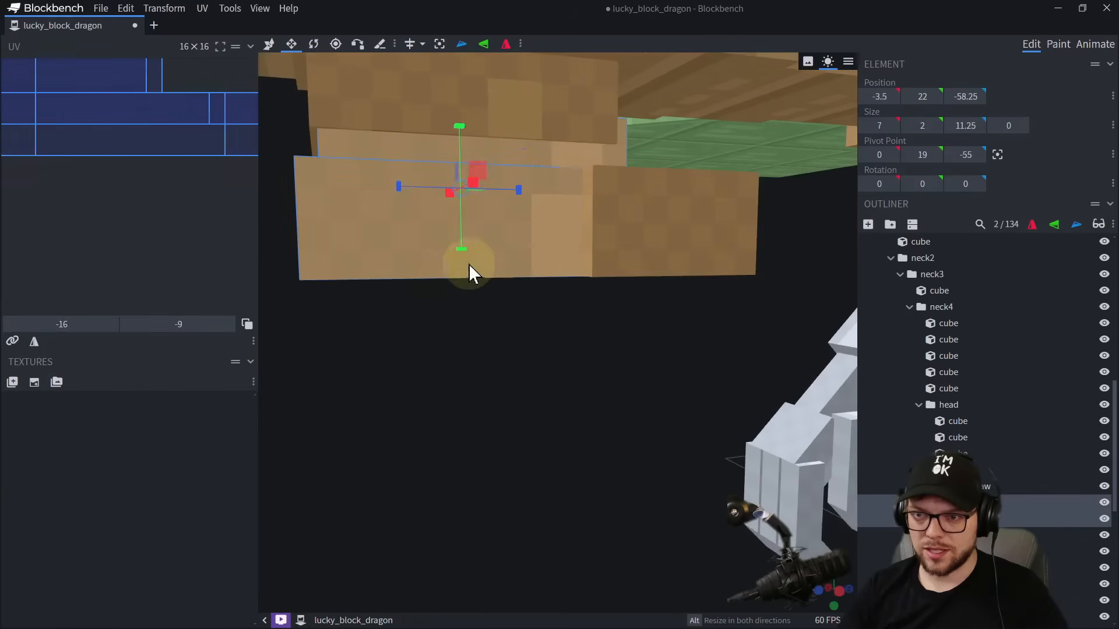
Raise the bottomjaw group against the underside of the head so its teeth block sits at Y 26.
left_click(600, 270, "shift")
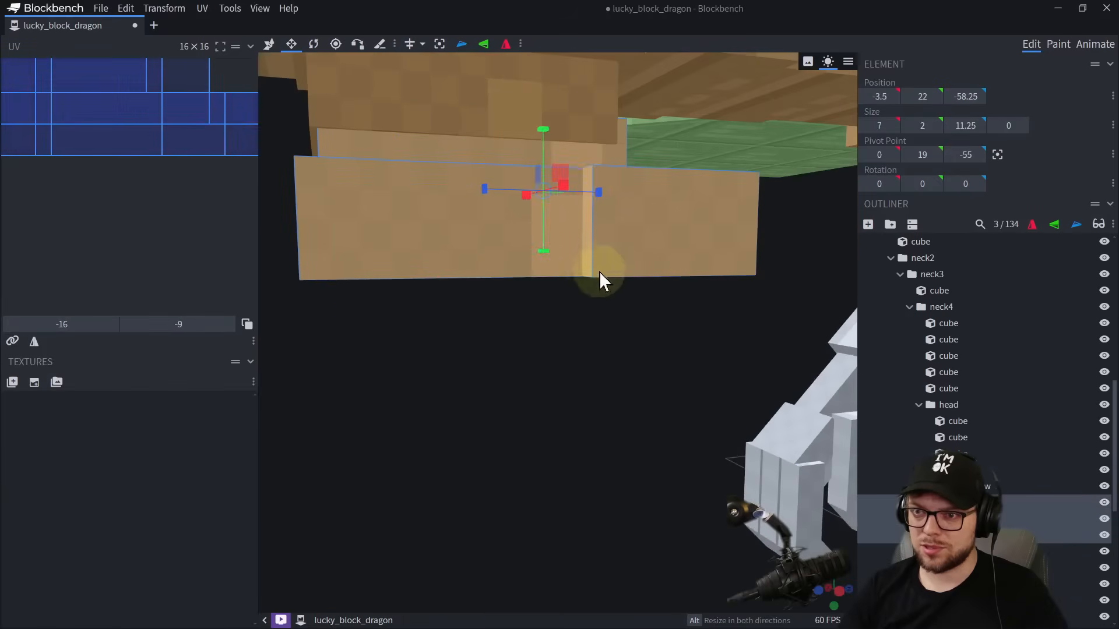
left_click_drag(598, 295, 590, 351)
scroll(589, 351, "down", 3)
key("v")
left_click_drag(543, 274, 575, 219)
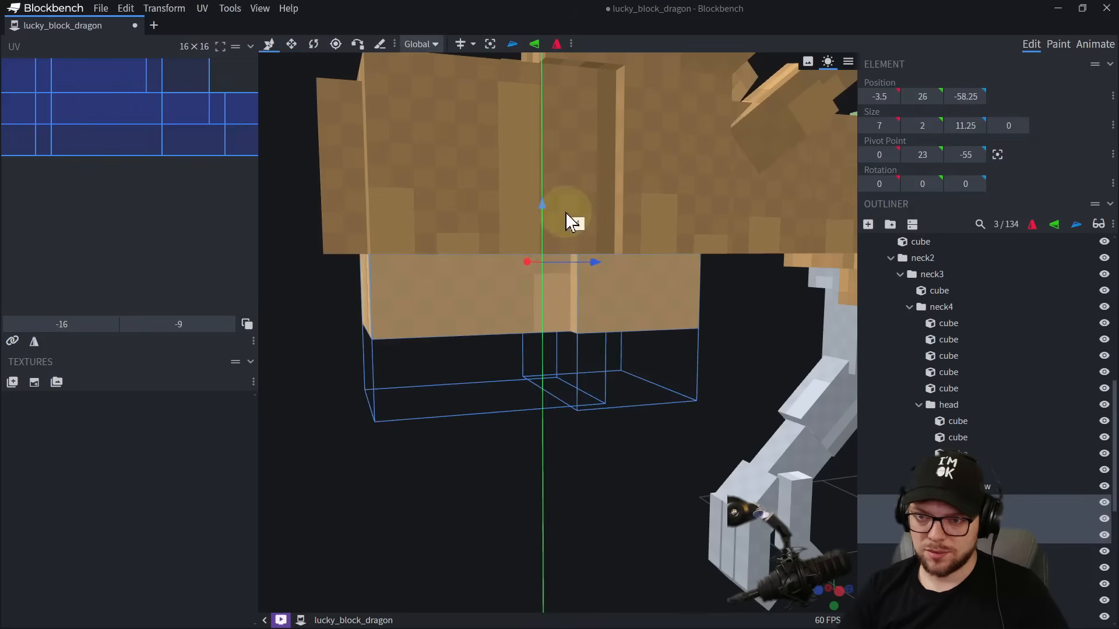
scroll(578, 359, "down", 4)
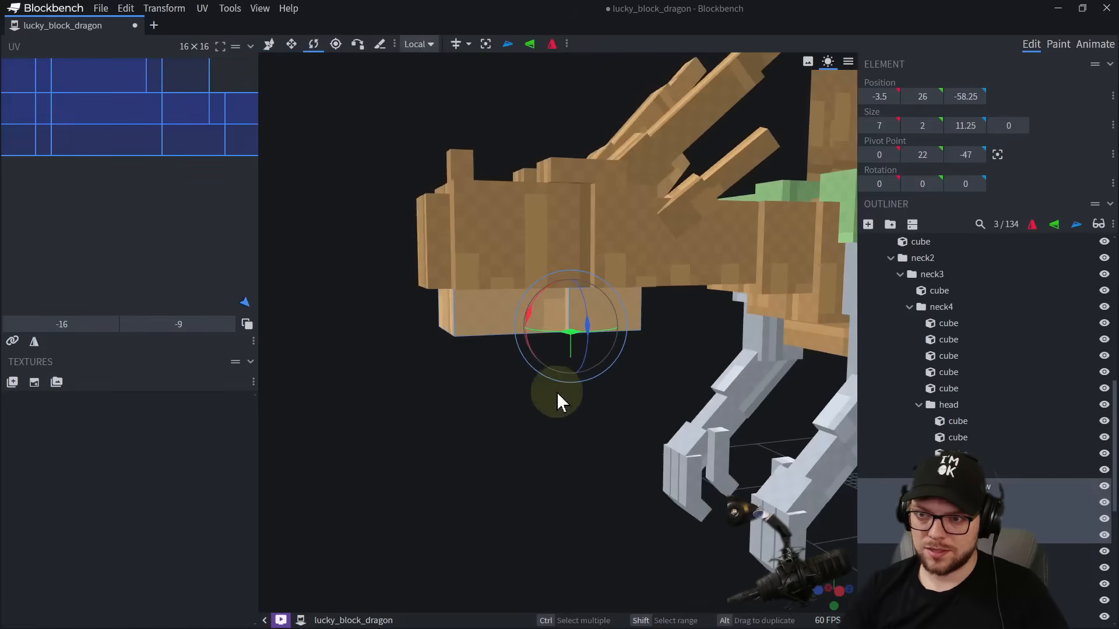
Raise the bottomjaw group's pivot point to Y 26, keeping it at Z -47.
left_click_drag(557, 393, 542, 396)
scroll(542, 395, "up", 5)
right_click_drag(542, 395, 553, 407)
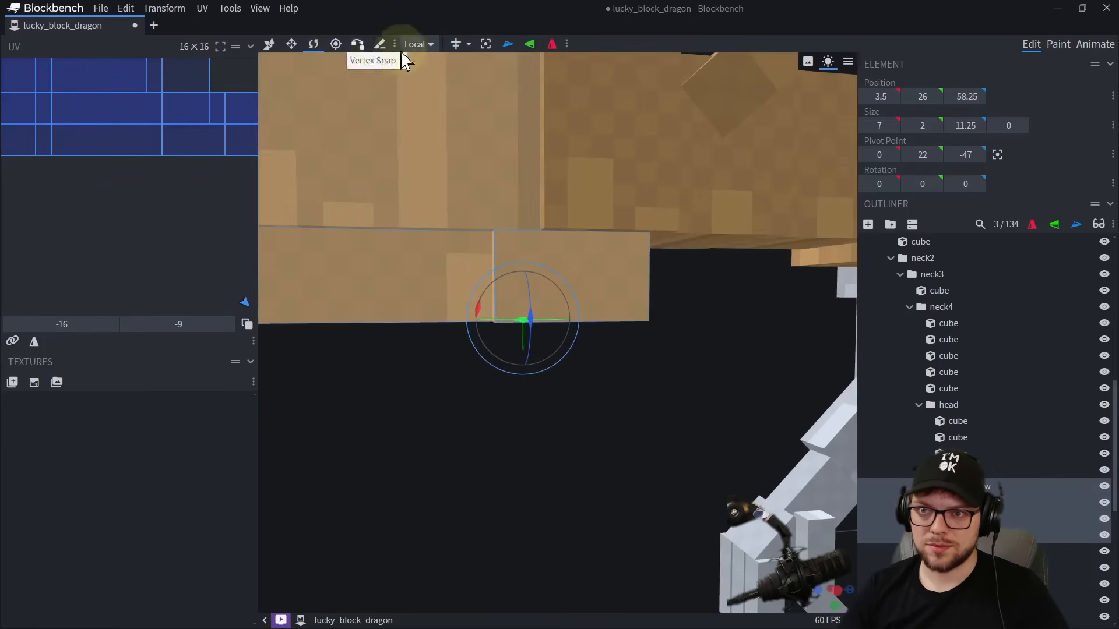
left_click(335, 46)
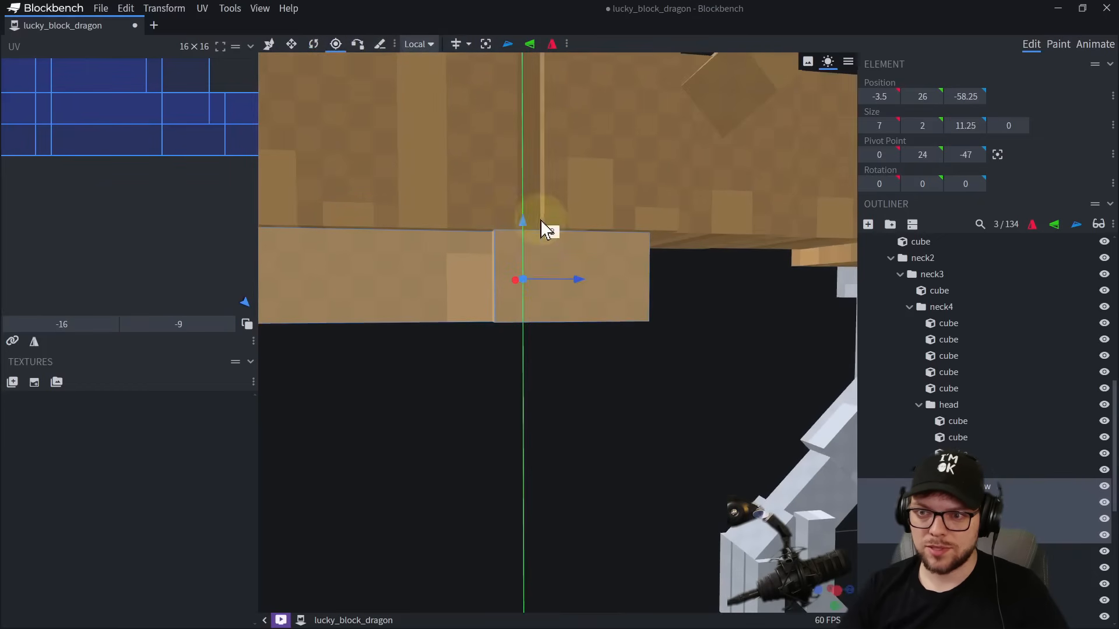
key("r")
left_click_drag(561, 386, 572, 372)
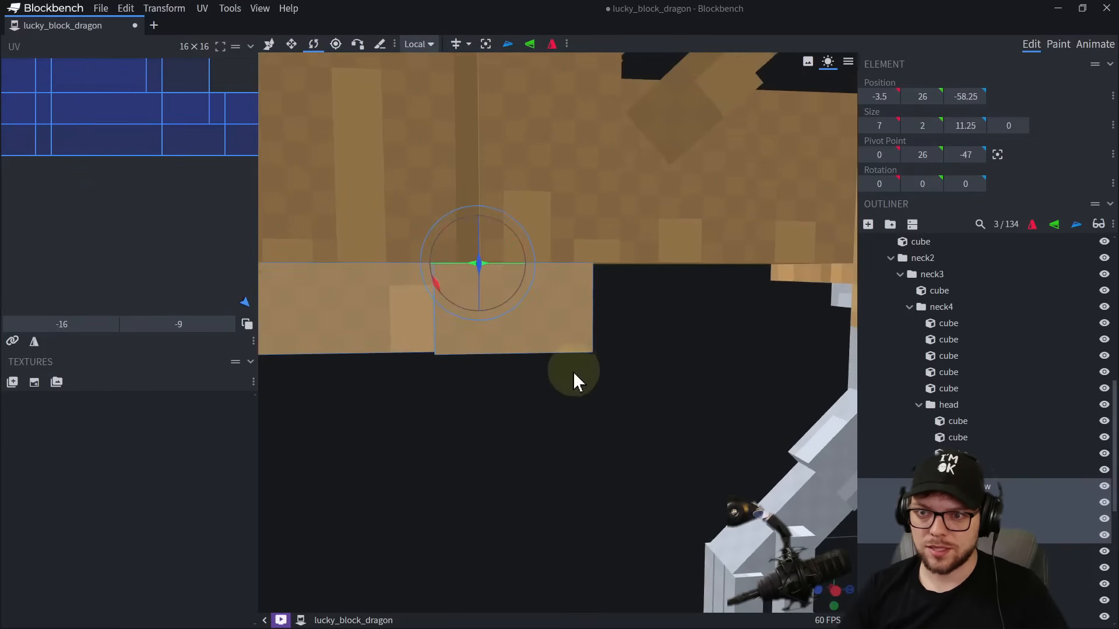
Try opening the bottomjaw group to -47.5 degrees about the X axis.
scroll(572, 372, "down", 5)
right_click_drag(568, 364, 574, 300)
left_click_drag(491, 255, 524, 264)
scroll(547, 368, "down", 5)
left_click_drag(554, 383, 573, 380)
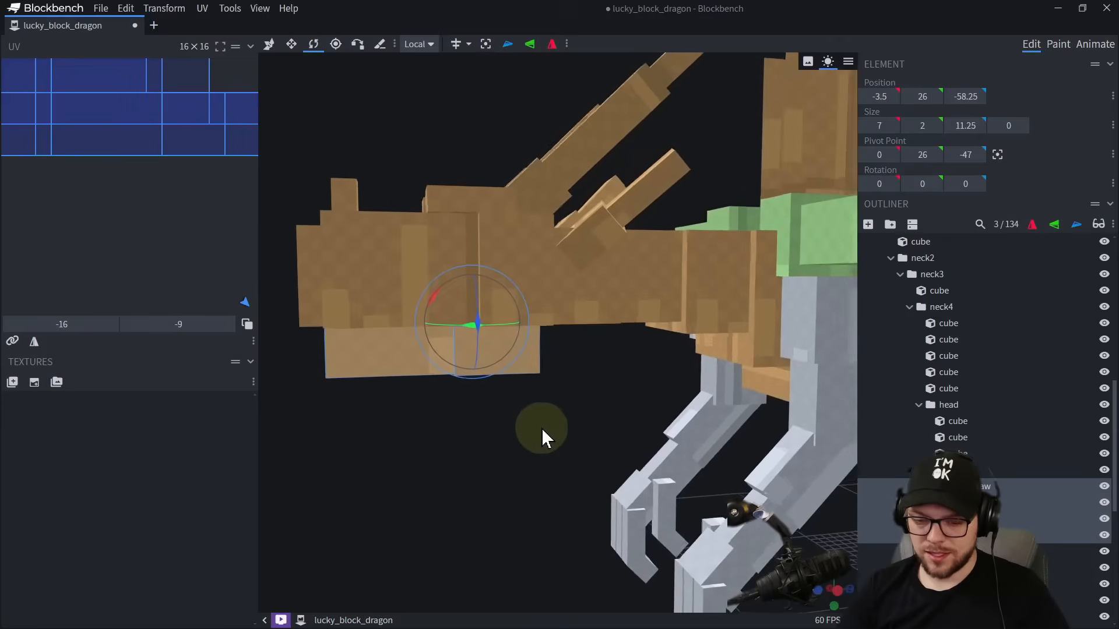
scroll(542, 429, "up", 3)
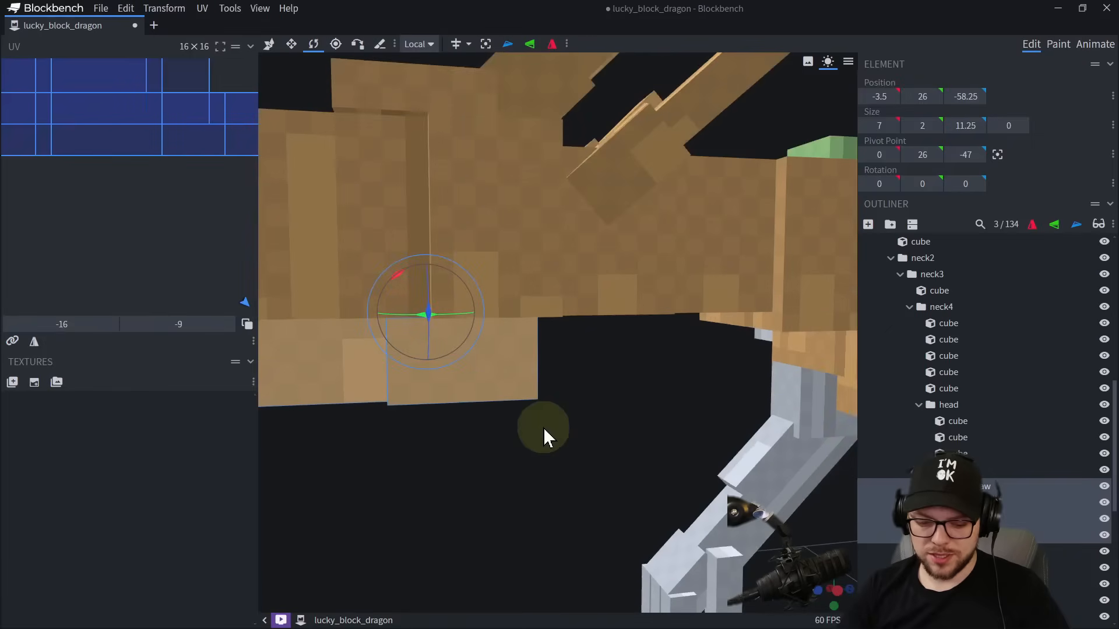
Move the bottomjaw group's pivot point back to Z -44.
left_click(335, 44)
left_click_drag(478, 309, 526, 307)
left_click_drag(646, 402, 630, 382)
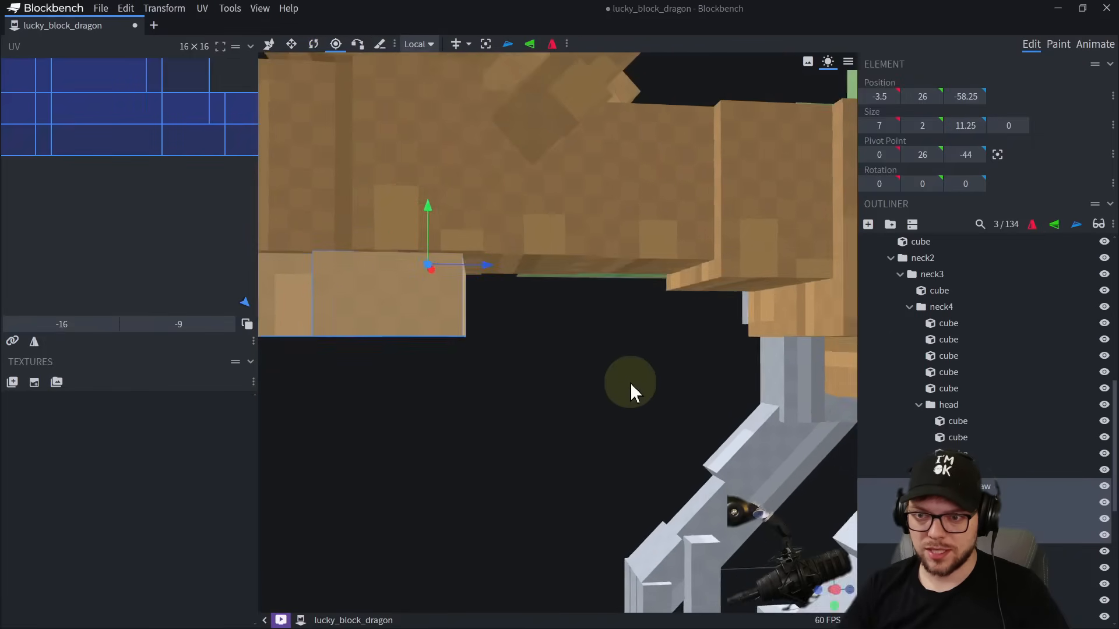
right_click_drag(631, 383, 653, 411)
left_click_drag(653, 411, 651, 416)
right_click_drag(656, 420, 700, 400)
scroll(639, 433, "down", 4)
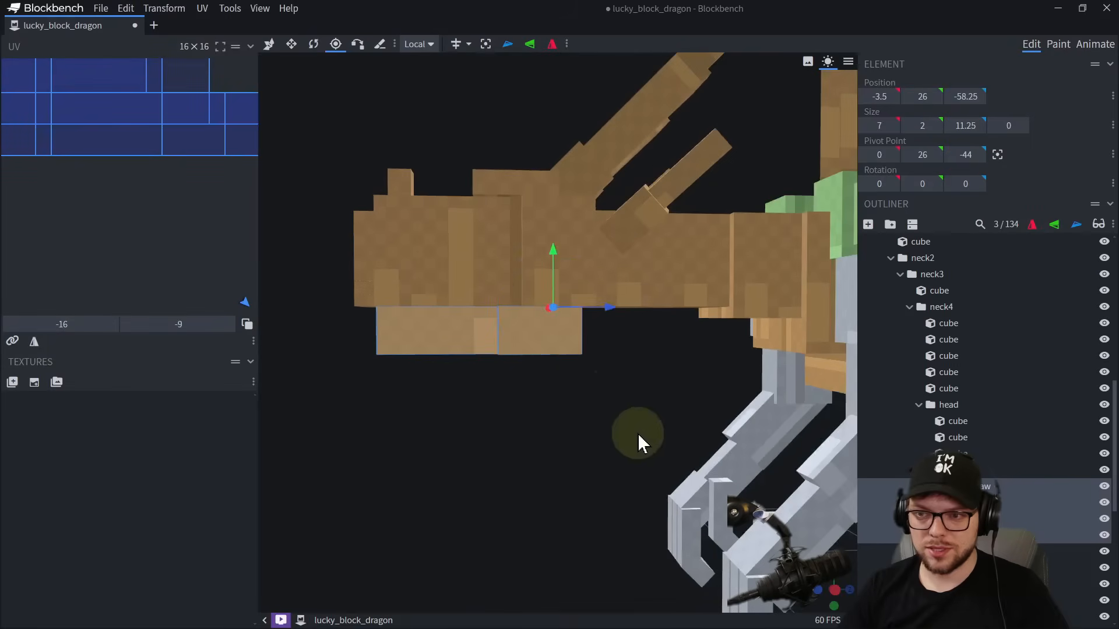
Set the bottomjaw pivot to Z -46, test the jaw opening at -37.5 degrees and undo the rotation.
left_click_drag(508, 322, 526, 357)
scroll(525, 359, "down", 2)
left_click_drag(633, 409, 508, 450)
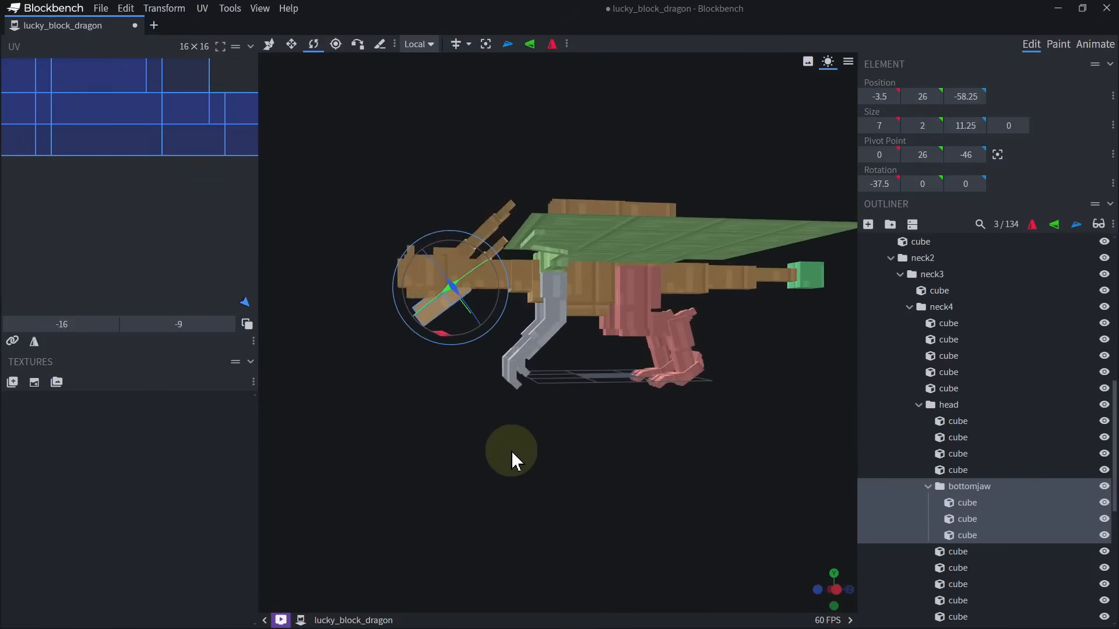
key("ctrl+z")
Add a new cube to the bottomjaw group and move it forward, clear of the snout.
scroll(511, 451, "up", 8)
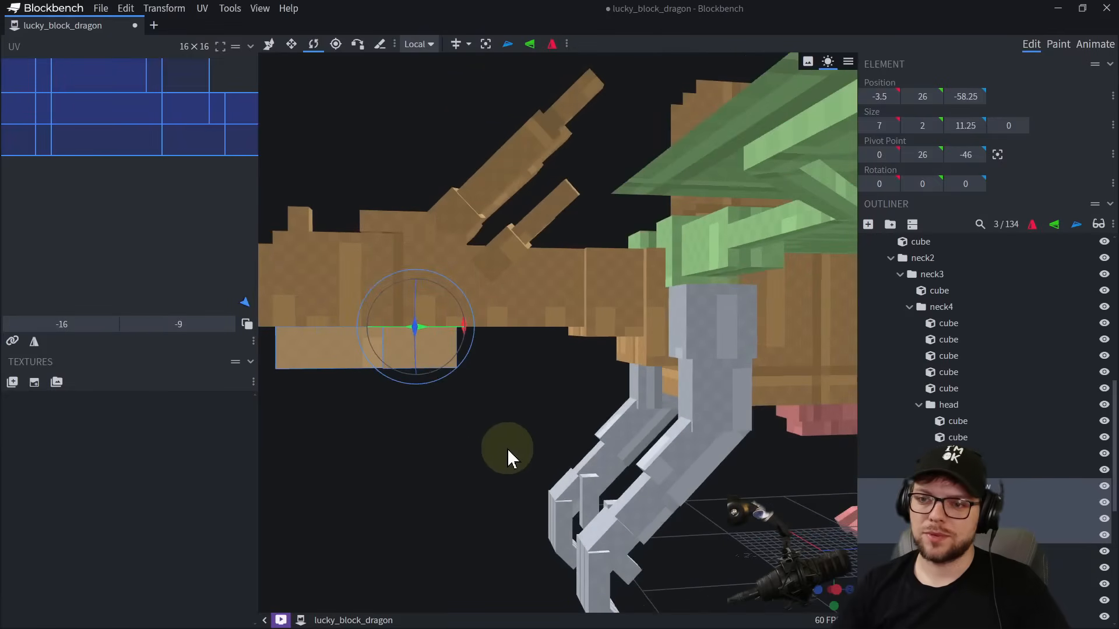
scroll(510, 481, "down", 6)
left_click_drag(506, 488, 490, 376)
scroll(464, 335, "up", 3)
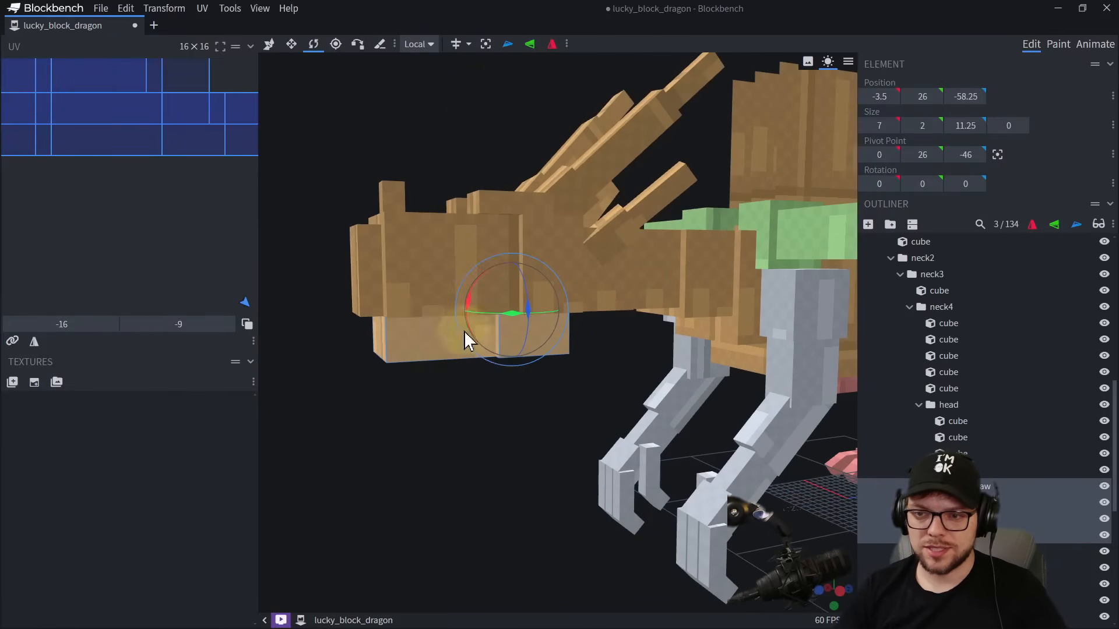
left_click_drag(592, 480, 765, 521)
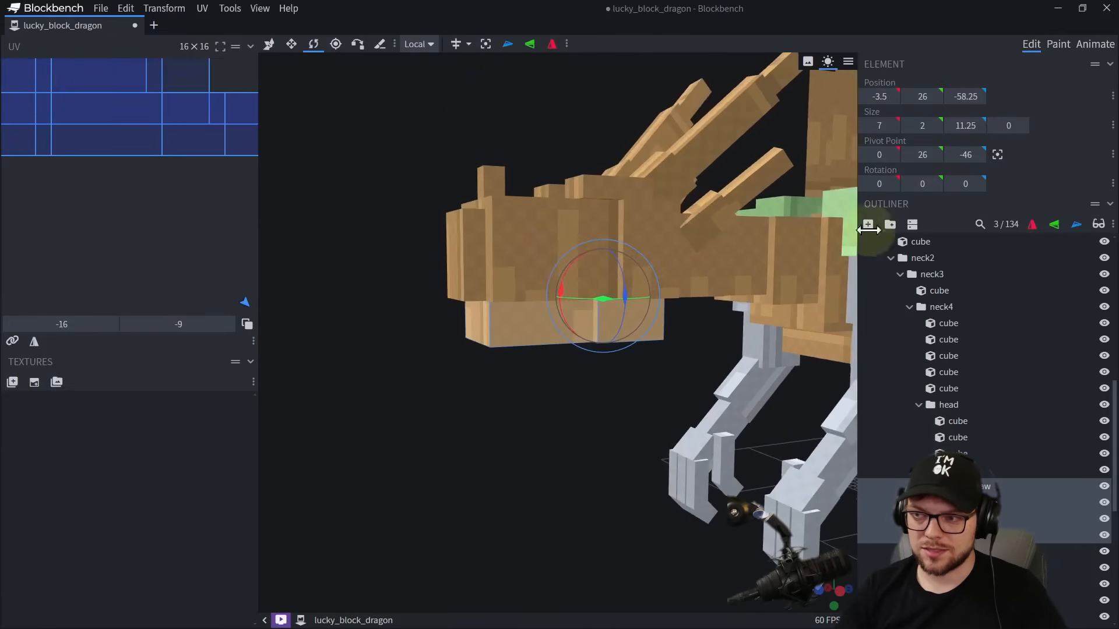
left_click(868, 225)
scroll(644, 440, "down", 2)
scroll(637, 429, "up", 6)
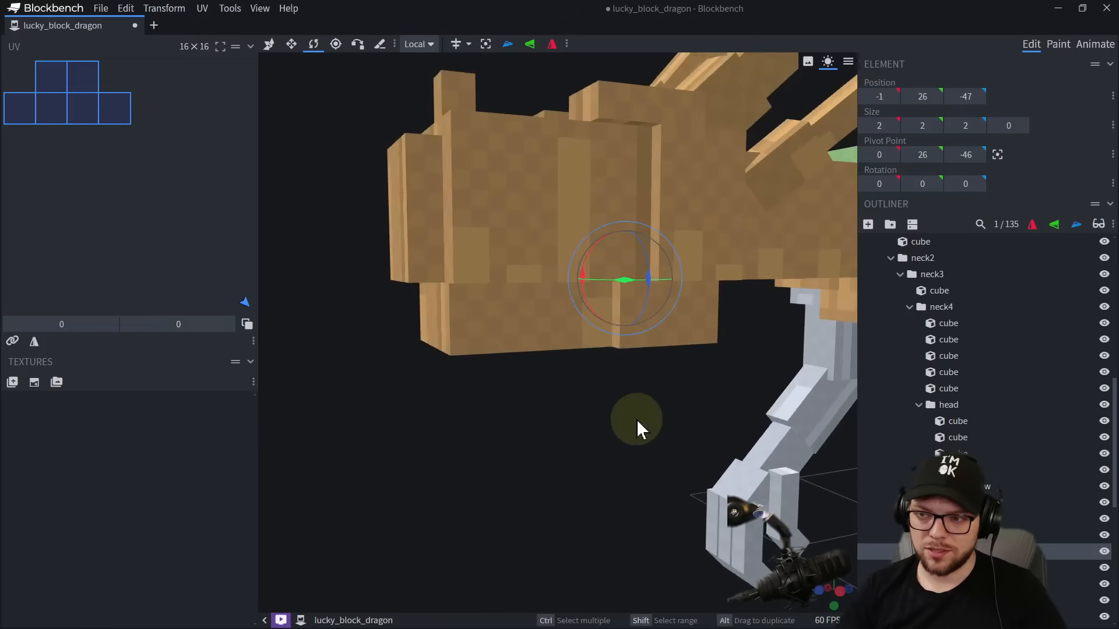
key("s")
key("v")
scroll(586, 279, "down", 5)
left_click_drag(654, 285, 440, 296)
Resize the new bottomjaw cube into a flat tongue plate 4 wide, 0 high and 8 long.
right_click_drag(437, 299, 557, 329)
left_click_drag(442, 377, 463, 379)
left_click_drag(504, 281, 503, 309)
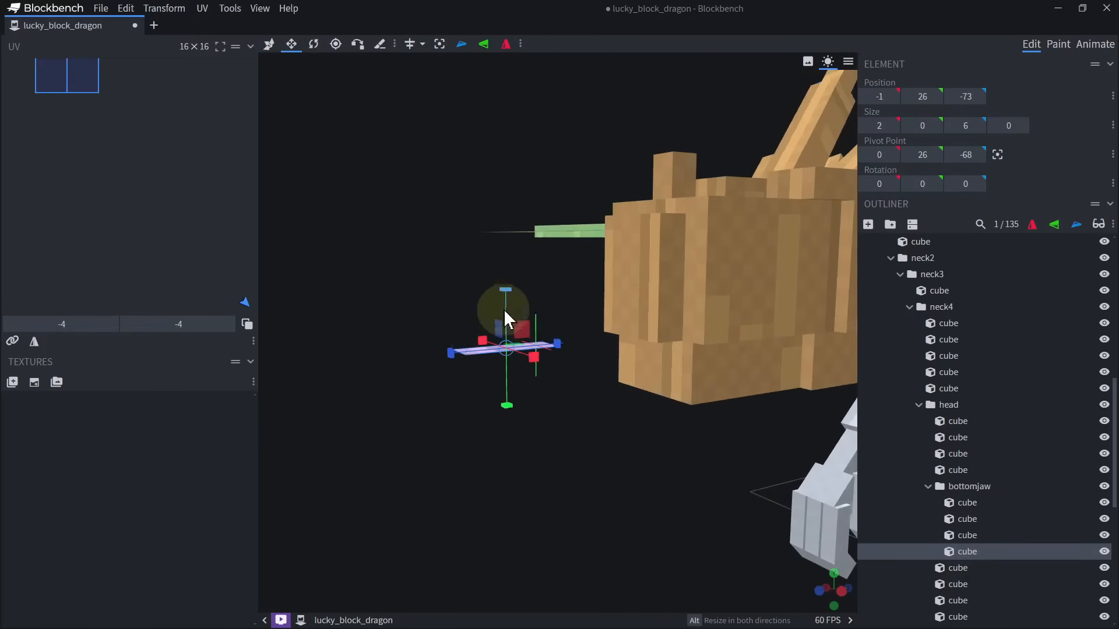
left_click_drag(508, 429, 617, 503)
left_click_drag(586, 389, 616, 390, "alt")
left_click_drag(652, 429, 366, 300)
Move the flat tongue plate back inside the lower jaw to Z -57.
key("v")
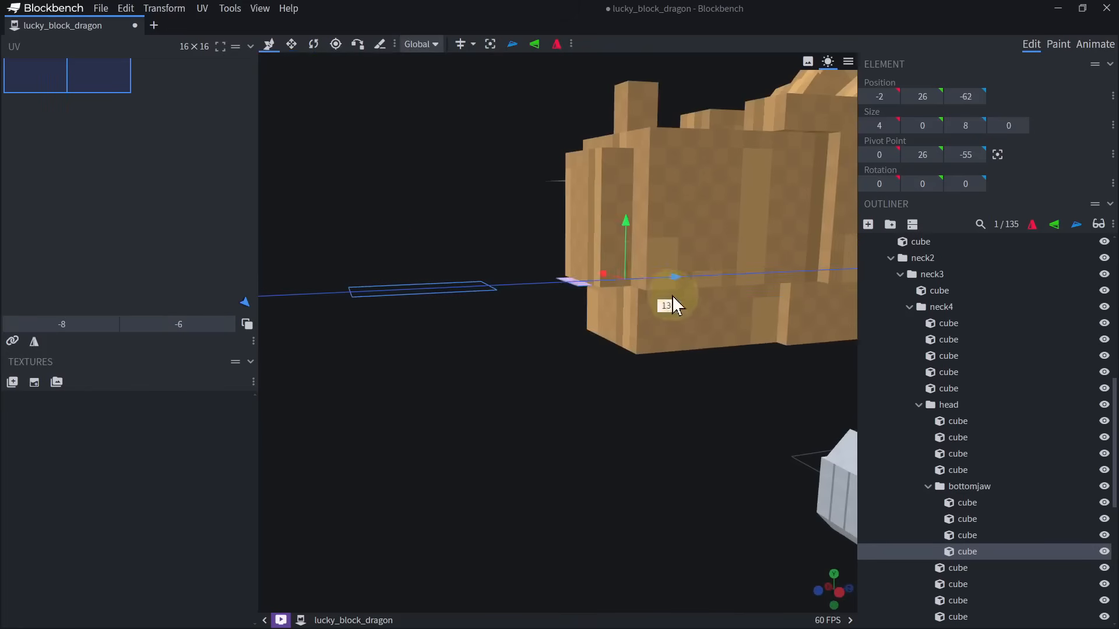
left_click_drag(718, 293, 716, 294)
right_click_drag(671, 315, 614, 341)
left_click_drag(594, 385, 538, 431)
scroll(539, 431, "down", 5)
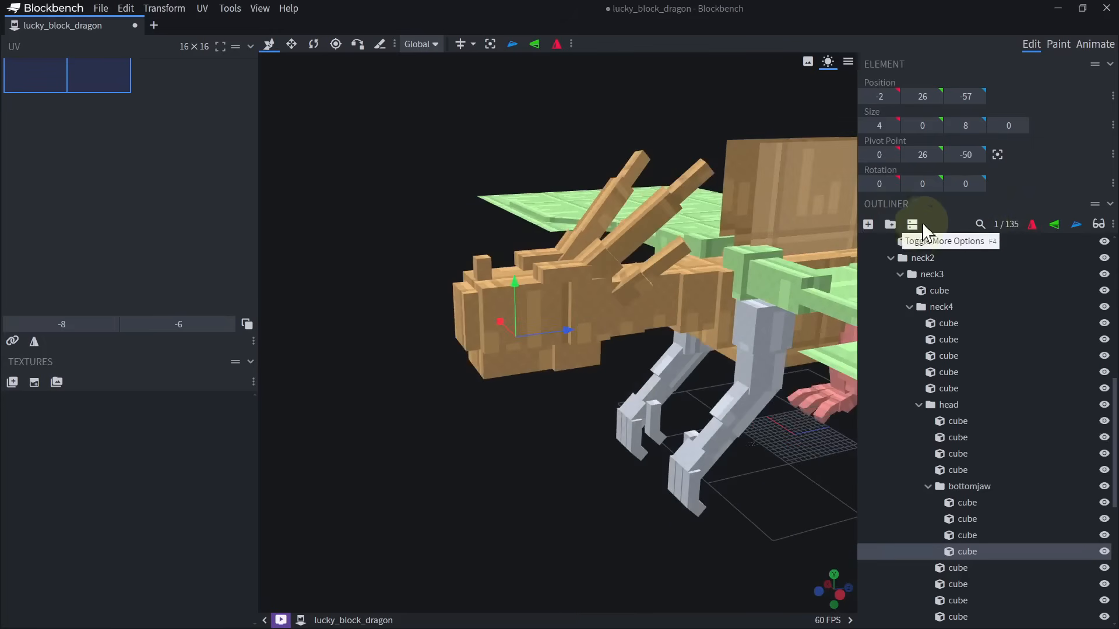
Isolate the tongue plate, raise it to Y 26.5 and show all the other cubes again.
left_click(1100, 226)
left_click(1100, 225)
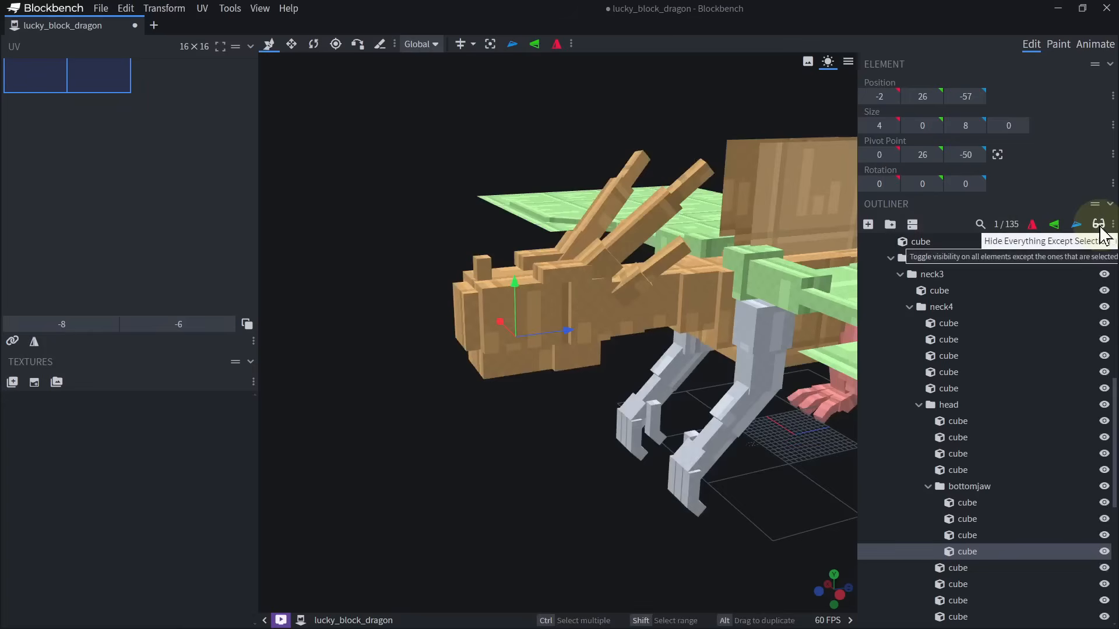
scroll(633, 445, "up", 3)
scroll(537, 380, "up", 8)
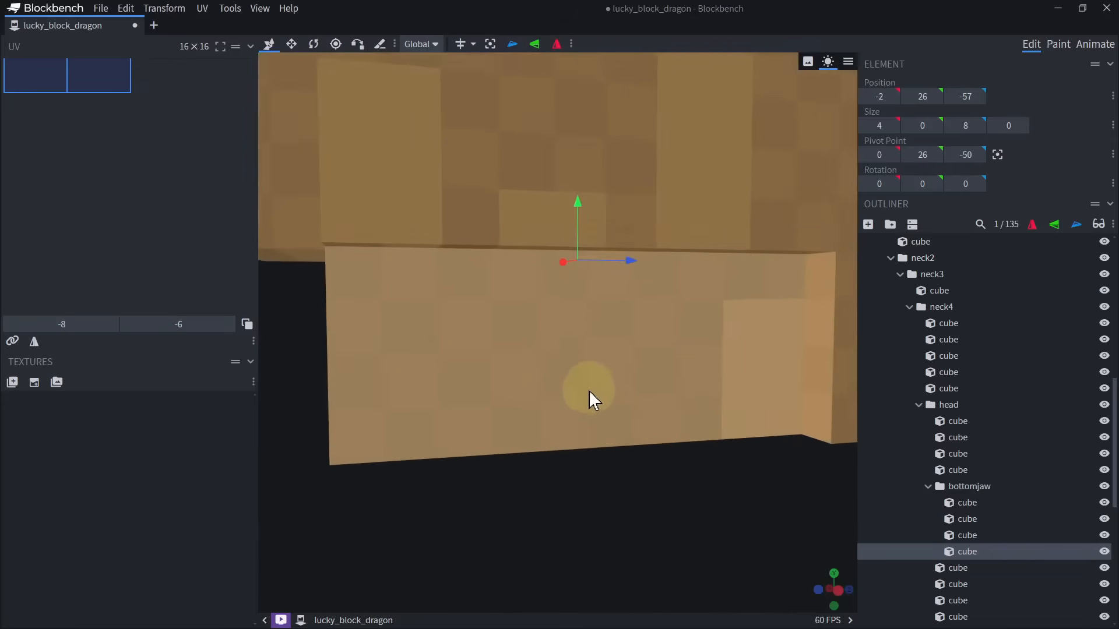
right_click_drag(537, 285, 521, 314)
left_click(1100, 226)
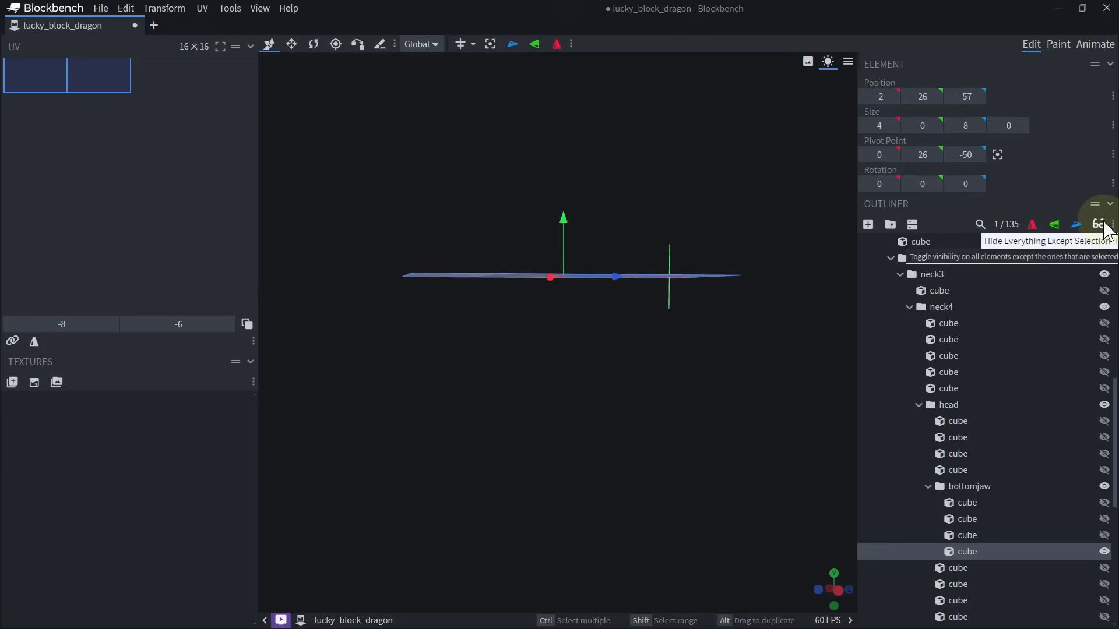
left_click_drag(571, 223, 575, 219)
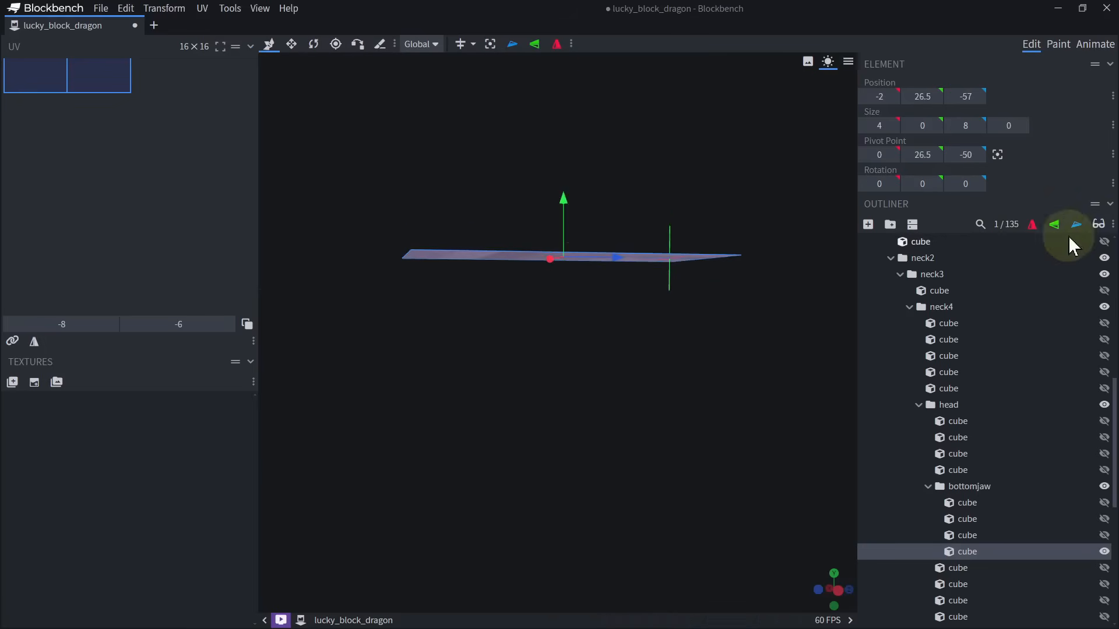
left_click(1100, 226)
Open the bottomjaw group to -65 degrees about the X axis to test the mouth.
left_click(945, 487)
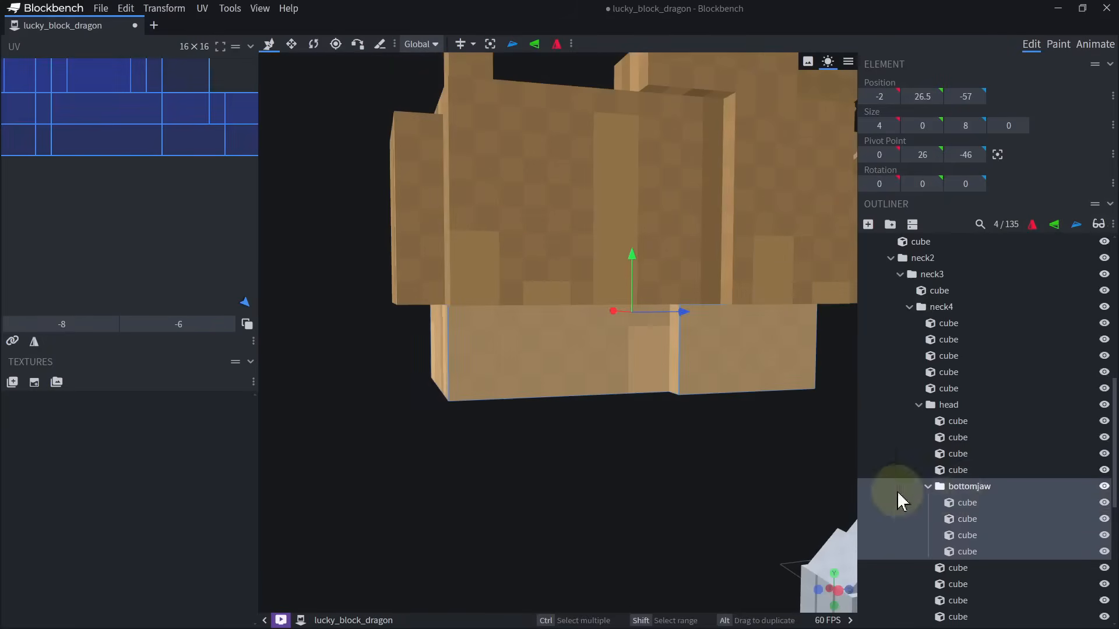
scroll(605, 430, "up", 5)
scroll(605, 430, "down", 5)
key("r")
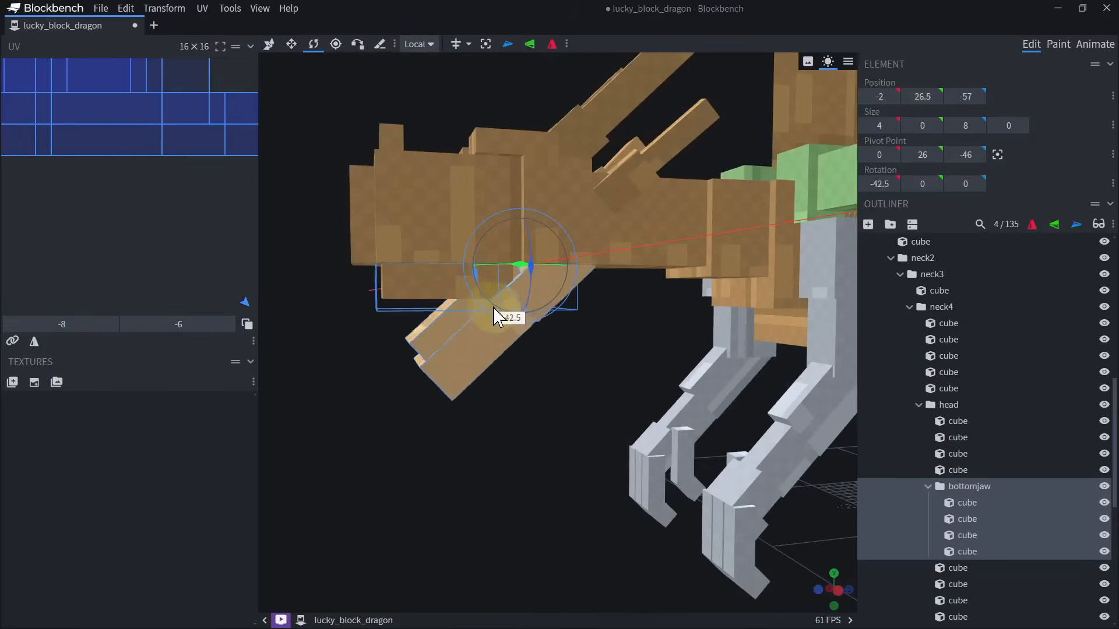
left_click_drag(493, 306, 488, 347)
Examine the tongue in the open jaw, temporarily hiding the lower teeth block.
left_click(488, 346)
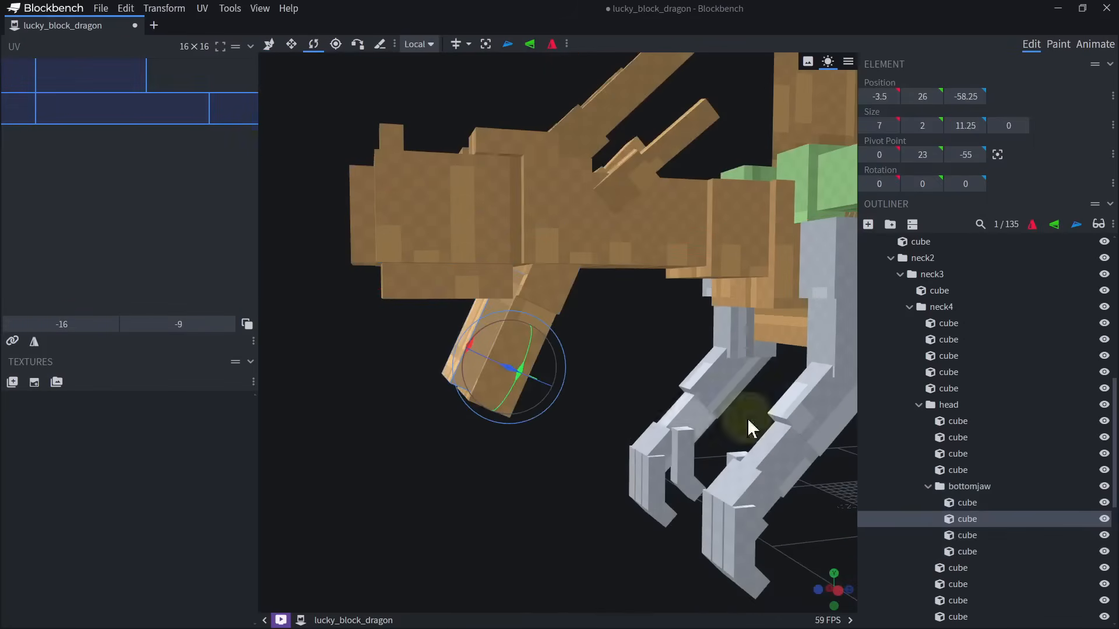
left_click(1104, 519)
left_click_drag(547, 463, 674, 362)
scroll(684, 359, "up", 5)
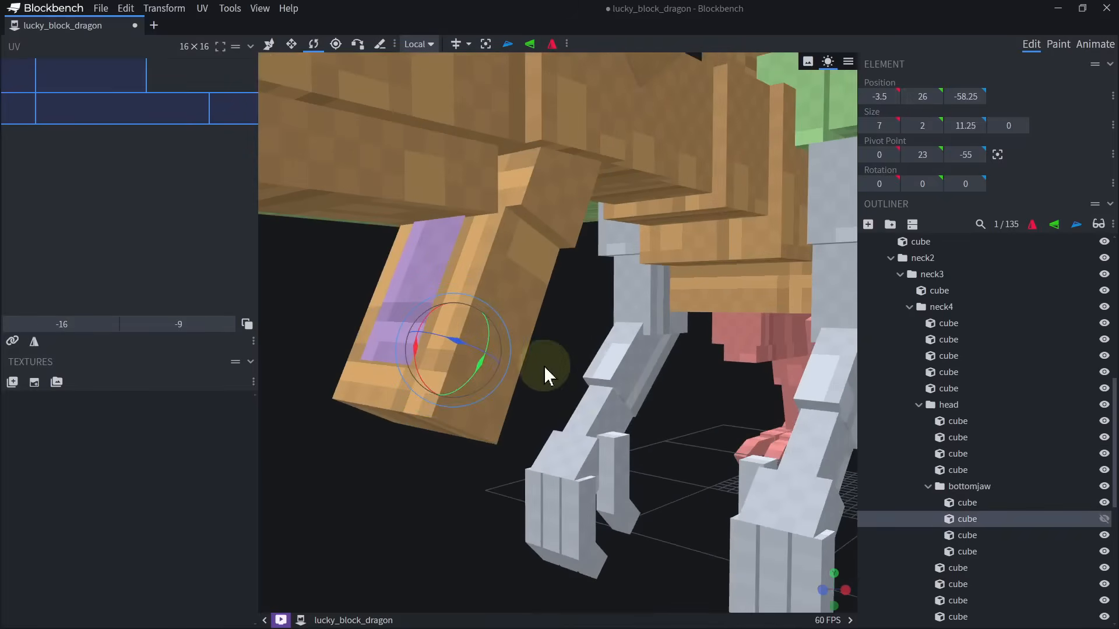
left_click(1105, 518)
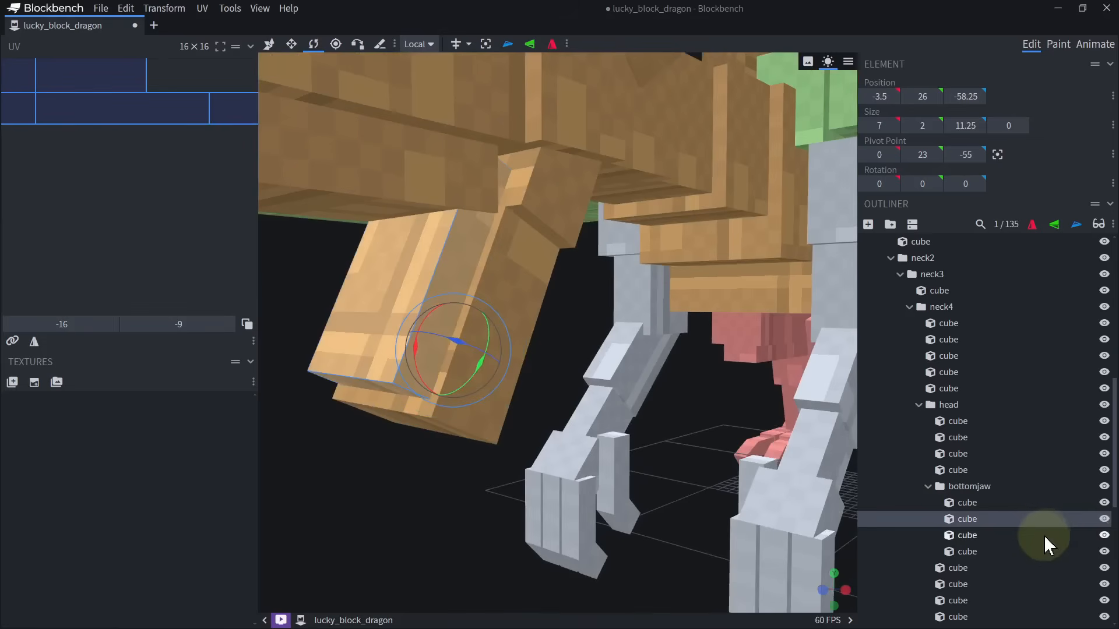
Rename the bottomjaw cubes bottom, teeth and tongue, and the remaining head and neck cubes topjaw, teeth, fronthorn, brow and horn.
double_click(966, 520)
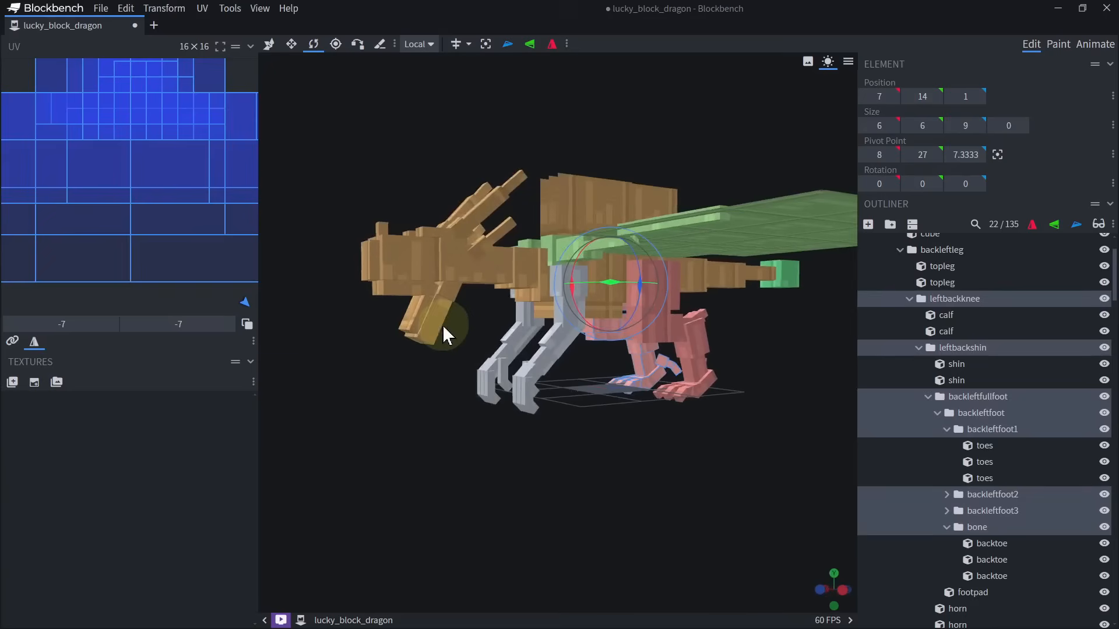
left_click(444, 328)
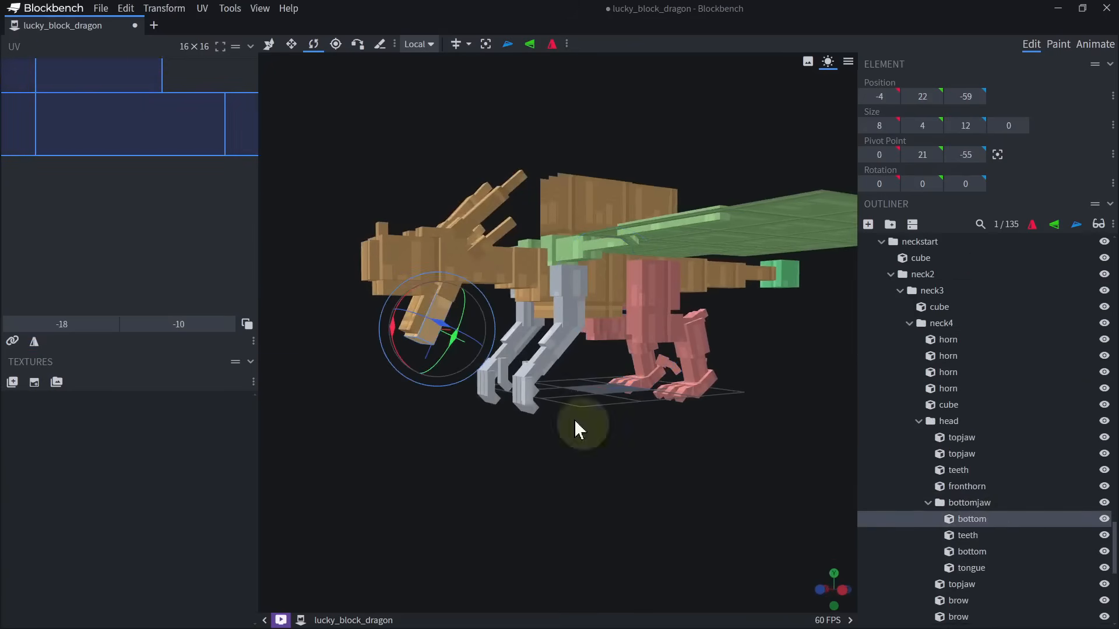
Rotate the bottomjaw group back to 0 degrees to close the mouth.
left_click(972, 503)
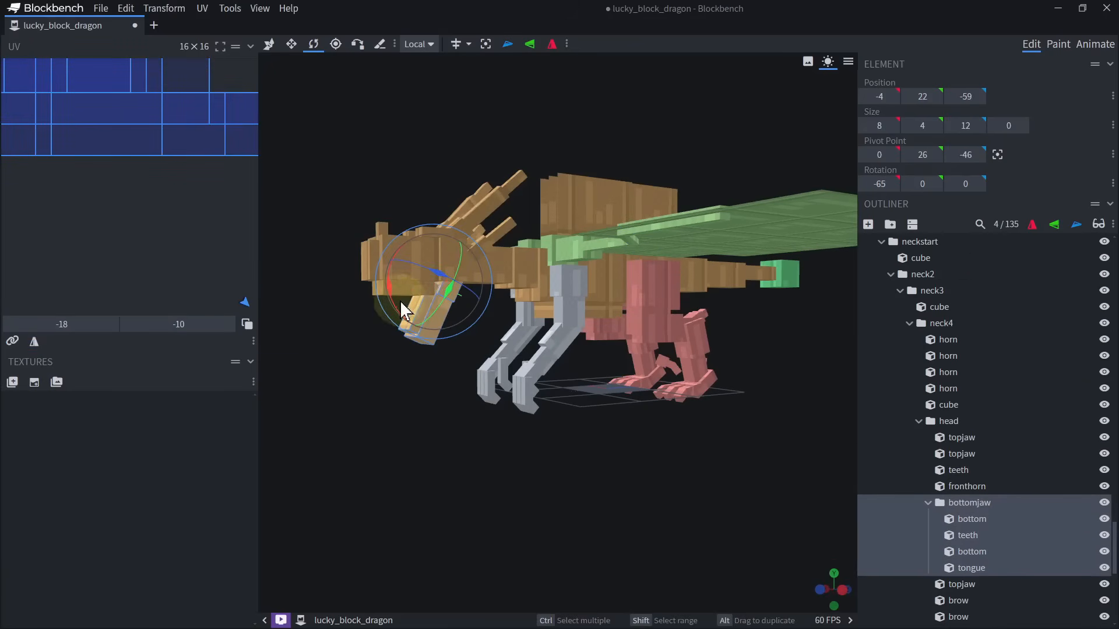
left_click_drag(400, 300, 418, 261)
left_click_drag(481, 455, 531, 464)
mouse_move(508, 394)
left_mouse_down()
mouse_move(552, 424)
mouse_move(550, 446)
left_mouse_up()
Duplicate an 8 by 8 by 8 reference cube outside its group, show it and move it under the dragon to X -5, Y 0, Z -4.
scroll(1043, 567, "down", 6)
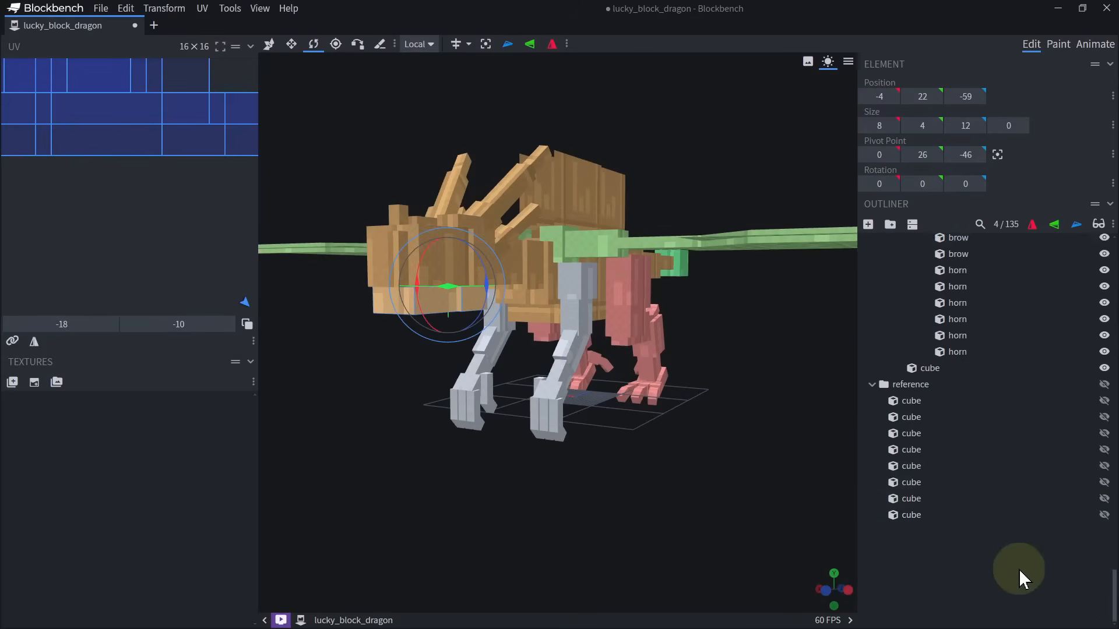
left_click(914, 503)
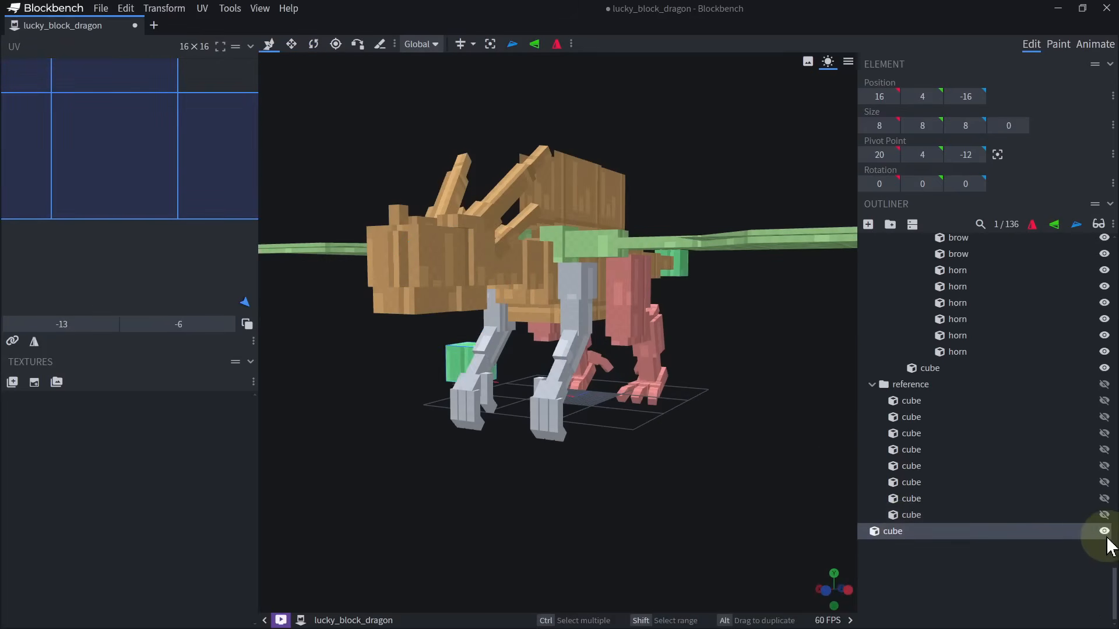
left_click_drag(461, 363, 425, 361)
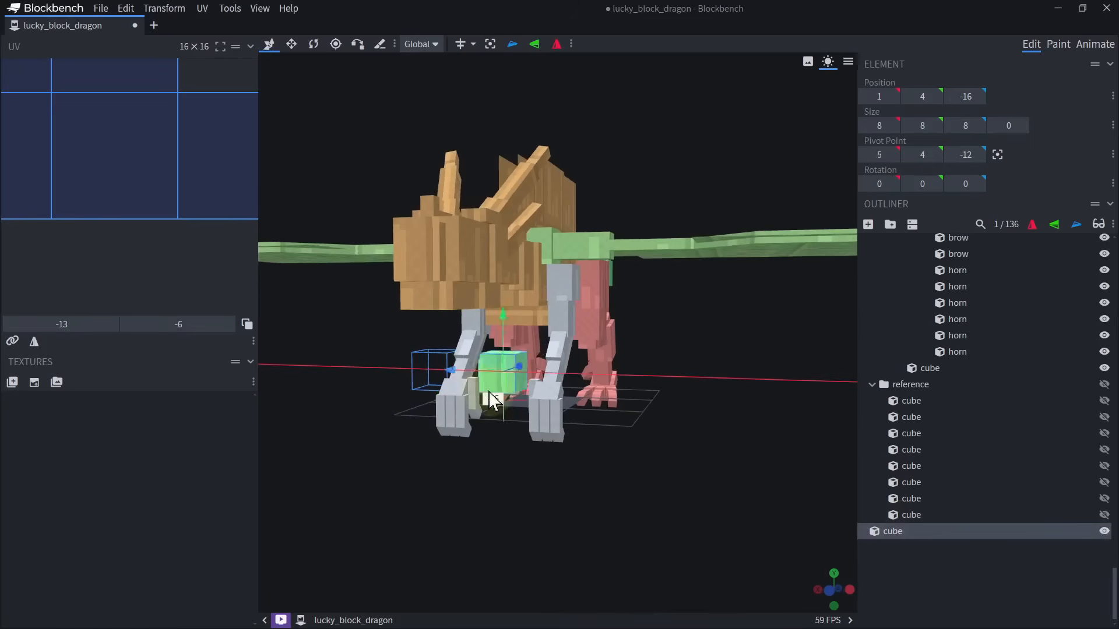
left_click_drag(729, 425, 554, 495)
scroll(516, 353, "up", 2)
left_click_drag(564, 390, 622, 393)
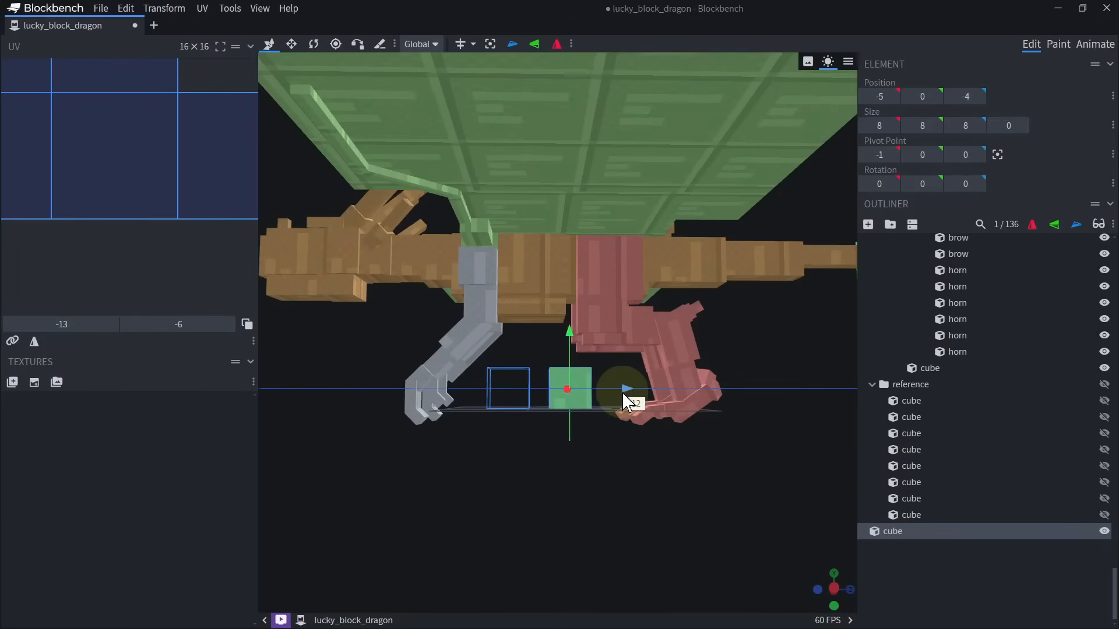
Select the whole luckyblockdragon group to check its placement against the duplicated 8 by 8 by 8 cube, and delete that cube.
scroll(621, 392, "down", 4)
left_click(603, 369)
scroll(937, 305, "up", 2)
left_click(928, 258)
key("v")
left_click_drag(689, 371, 583, 192)
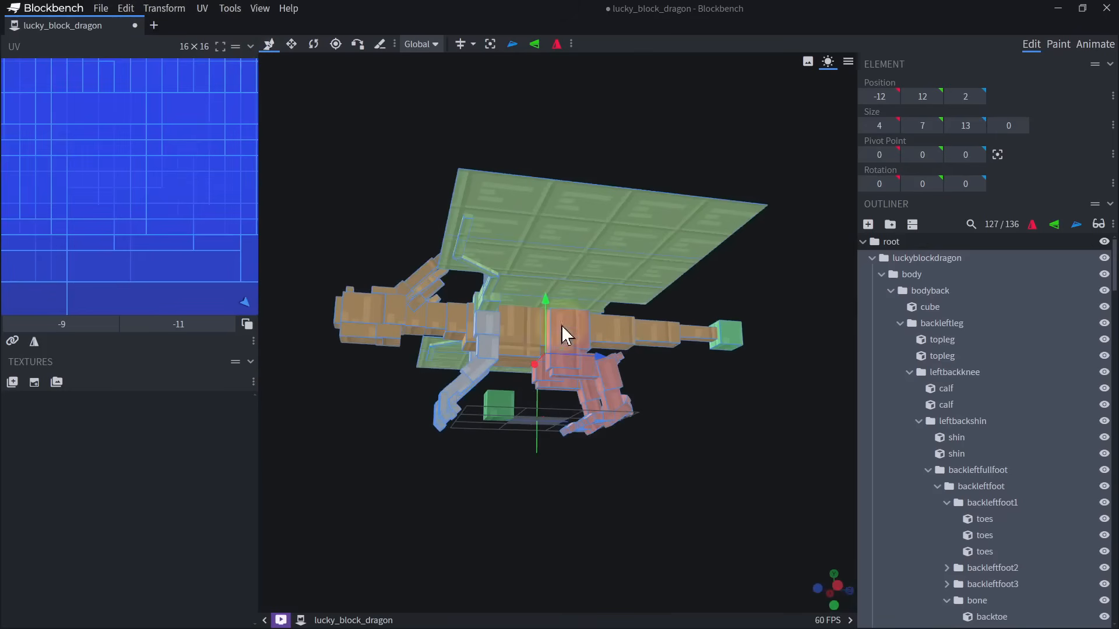
left_click(509, 410)
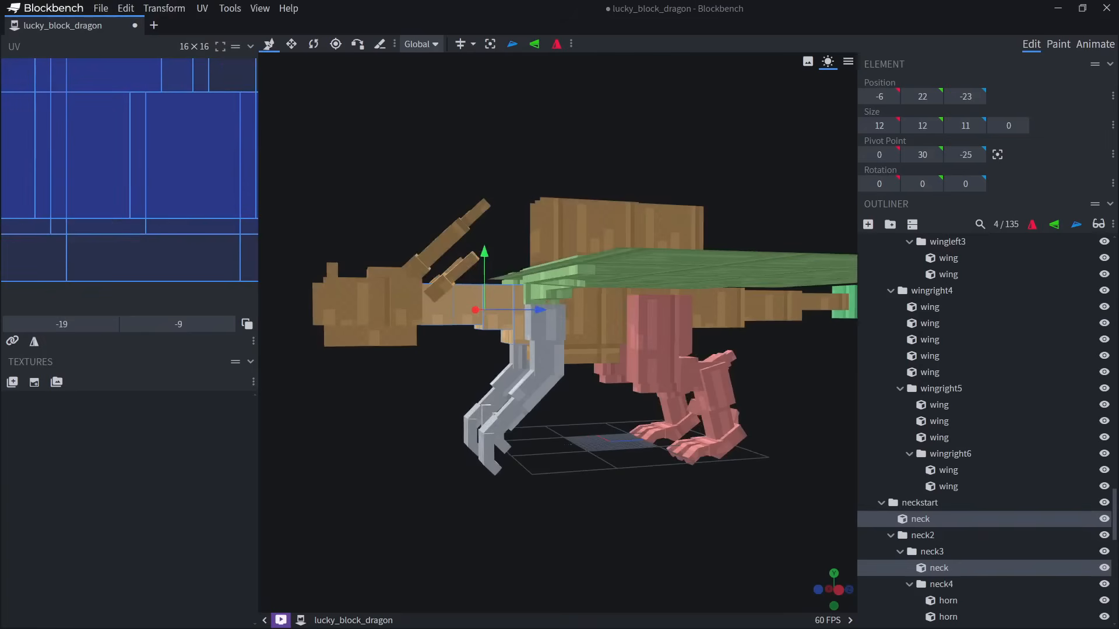
Save the Blockbench project as Luckyblockdragon in the LuckyBlock dragon folder.
key("ctrl+s")
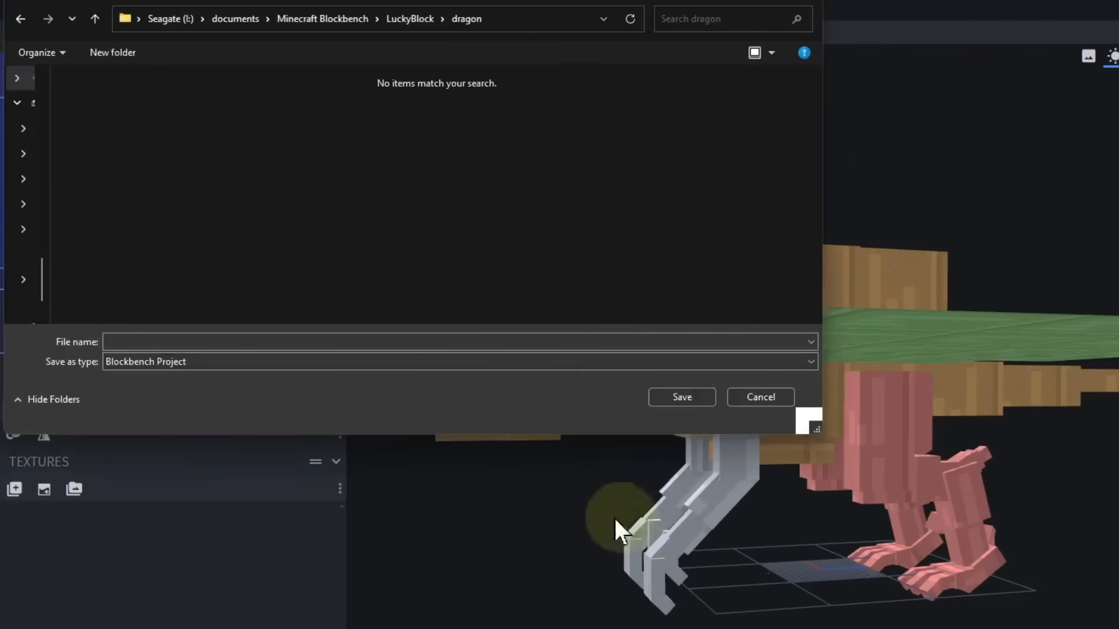
left_click(286, 343)
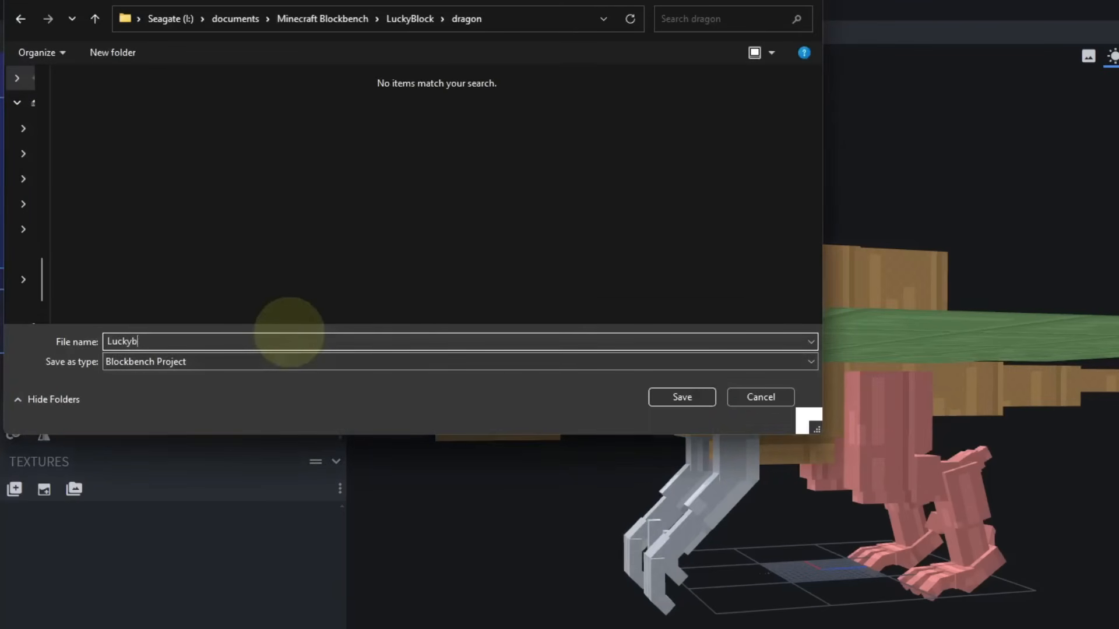
type("Luckyblockdragon")
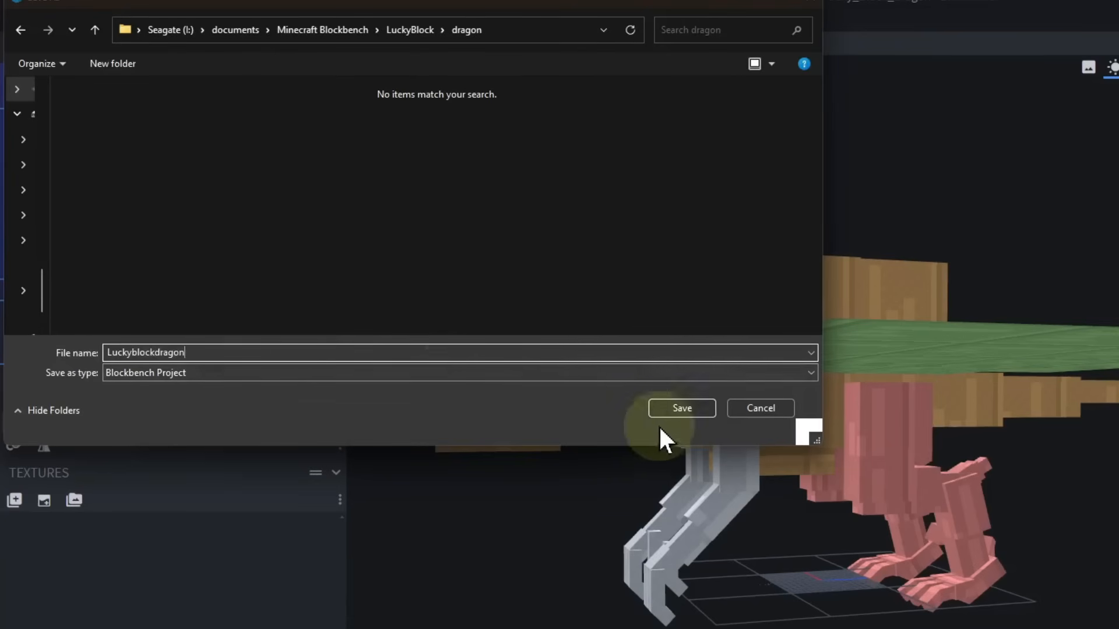
left_click(688, 408)
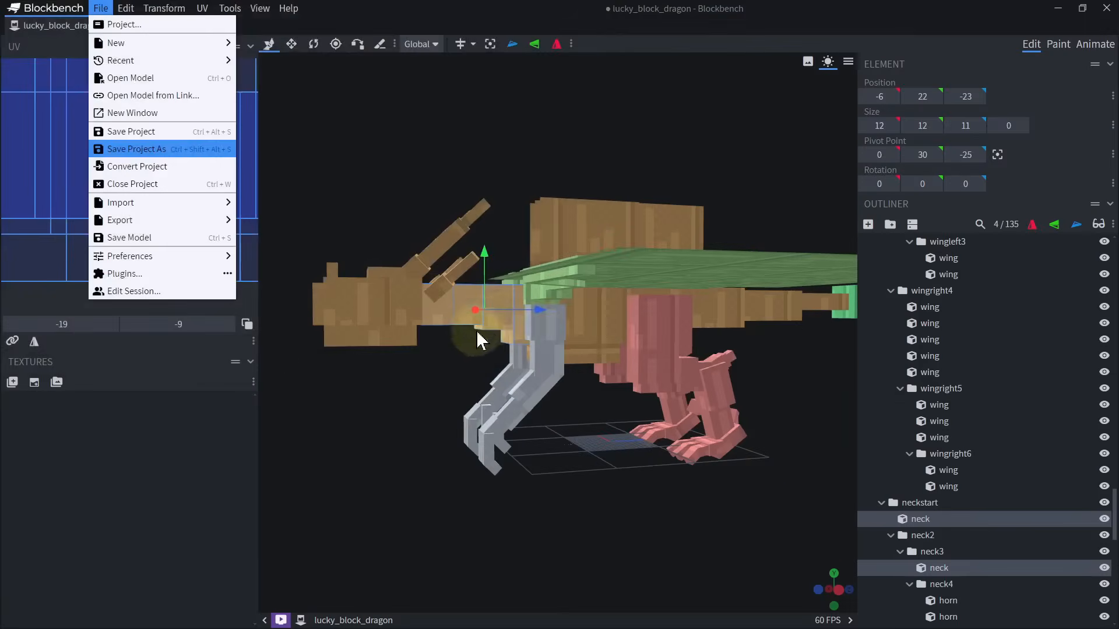
right_click_drag(476, 332, 432, 315)
scroll(424, 351, "down", 7)
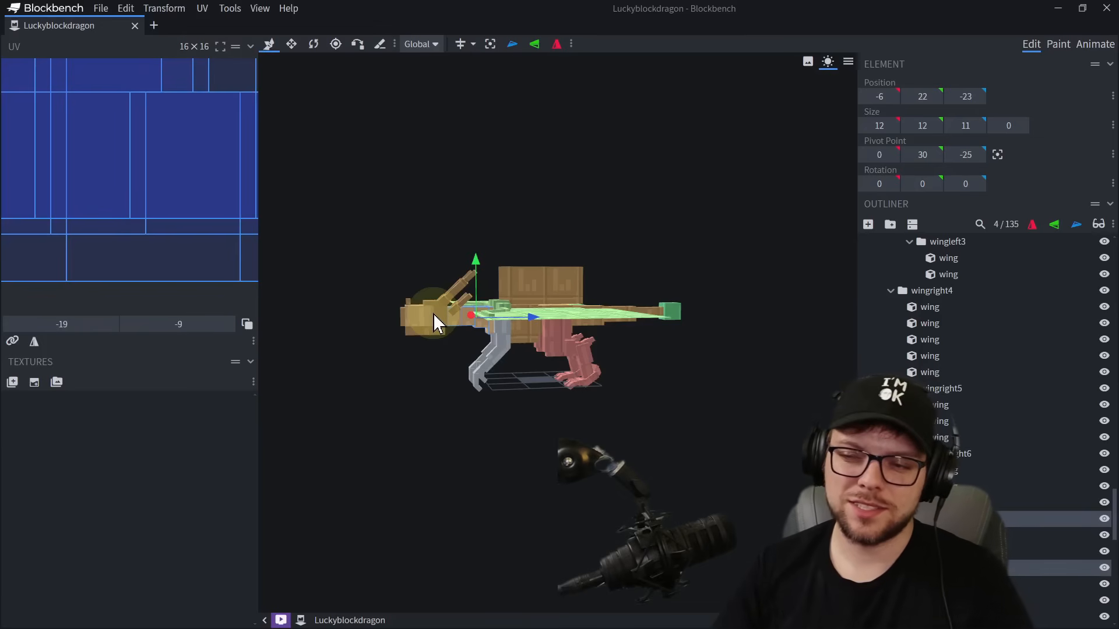
scroll(725, 422, "up", 8)
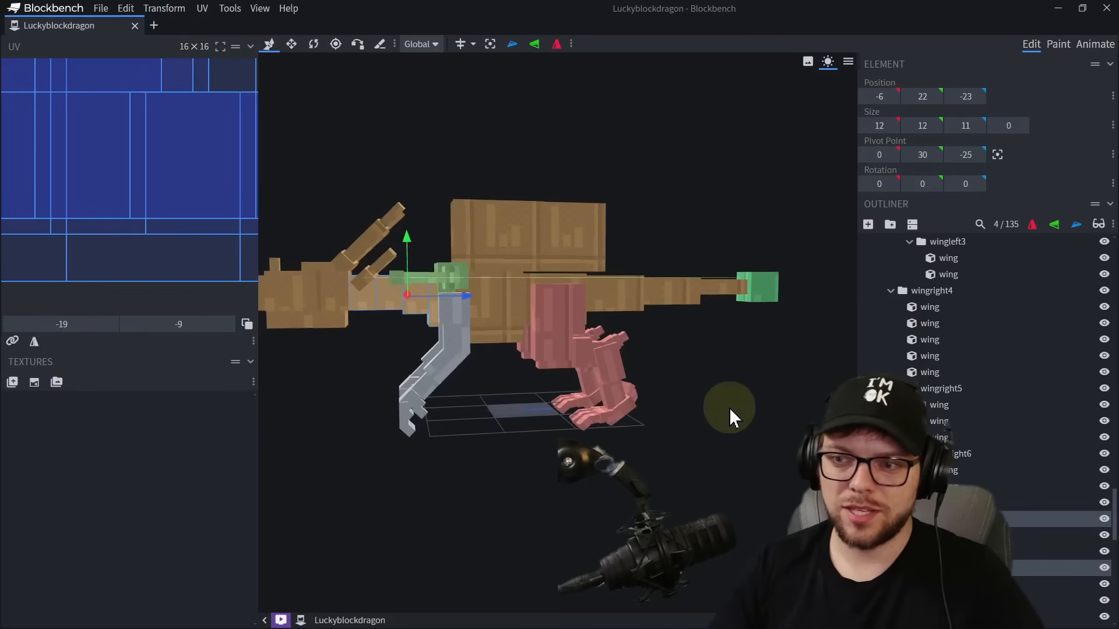
scroll(725, 409, "down", 4)
left_click_drag(709, 411, 775, 463)
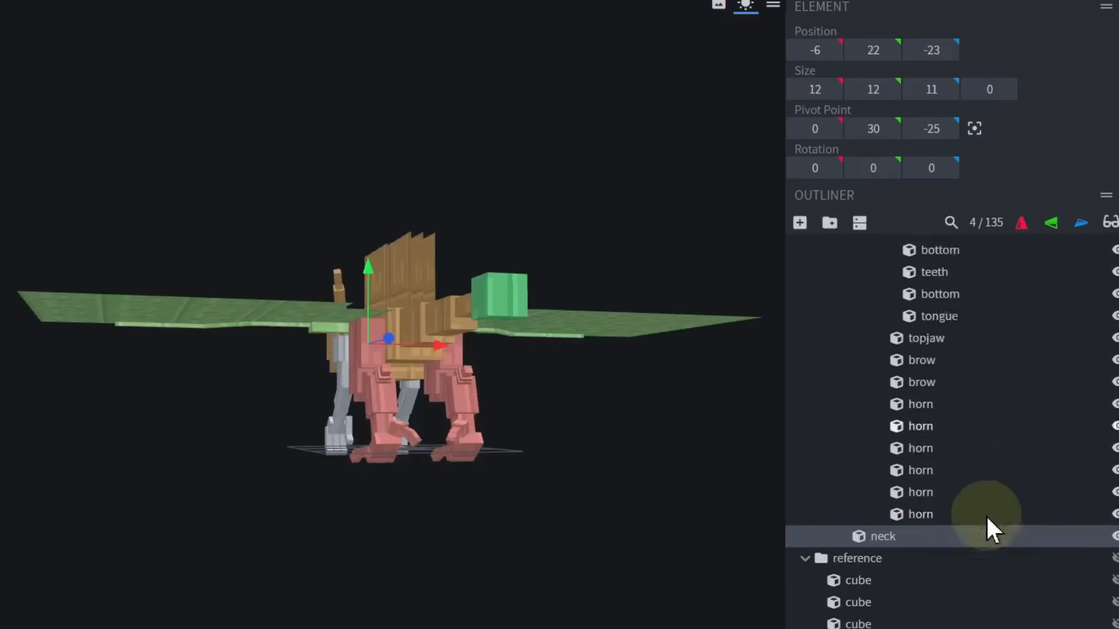
Collapse the luckyblockdragon group in the outliner and make the reference cubes visible.
scroll(985, 516, "up", 20)
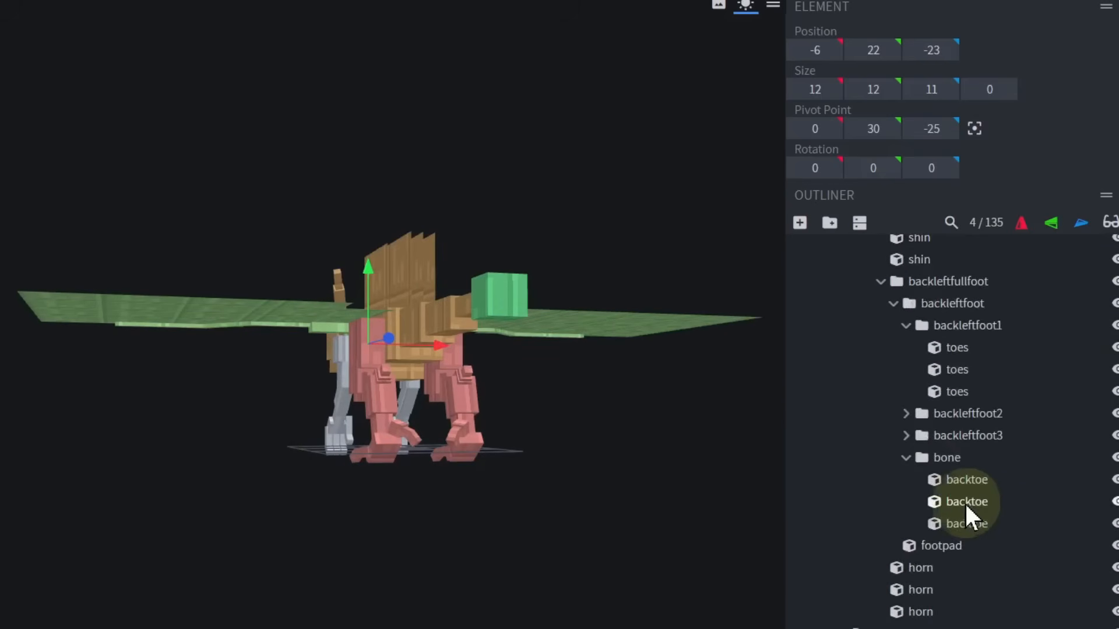
left_click(806, 292)
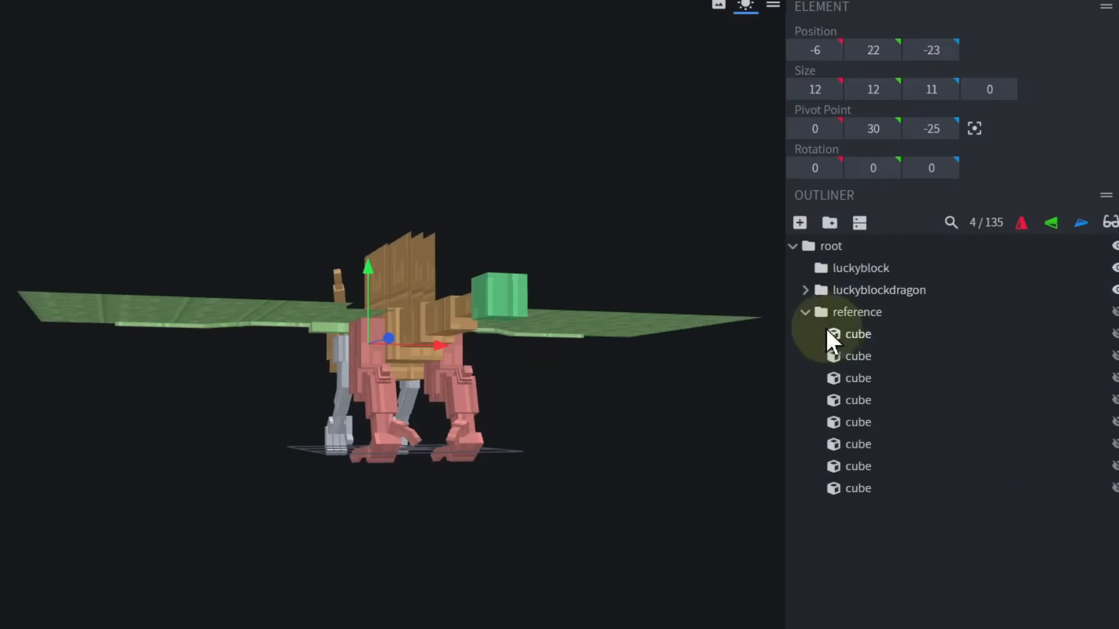
left_click_drag(434, 548, 1098, 353)
left_click(1100, 310)
Compare the dragon with the reference cubes from several sides, and hide the reference group again.
left_click_drag(495, 486, 163, 428)
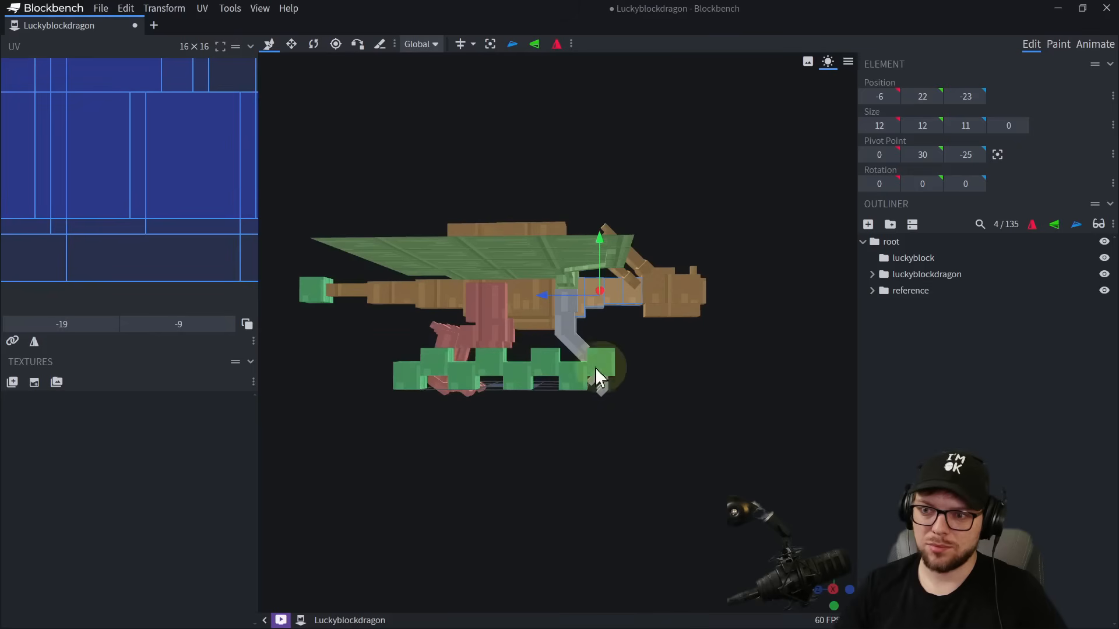
left_click_drag(596, 368, 616, 447)
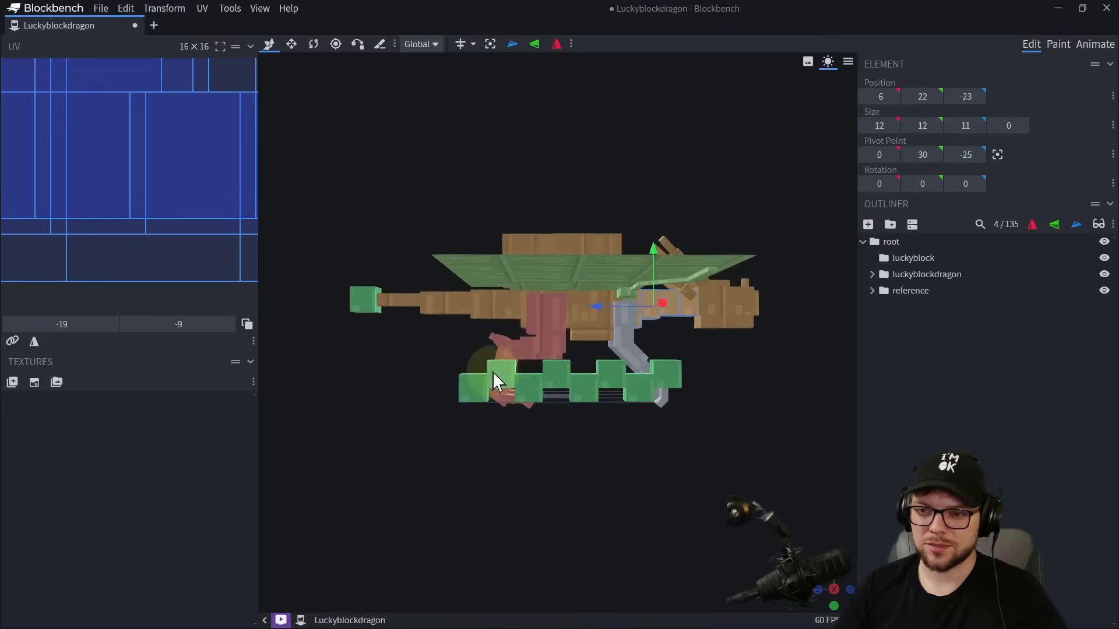
left_click_drag(684, 446, 481, 426)
left_click(1105, 290)
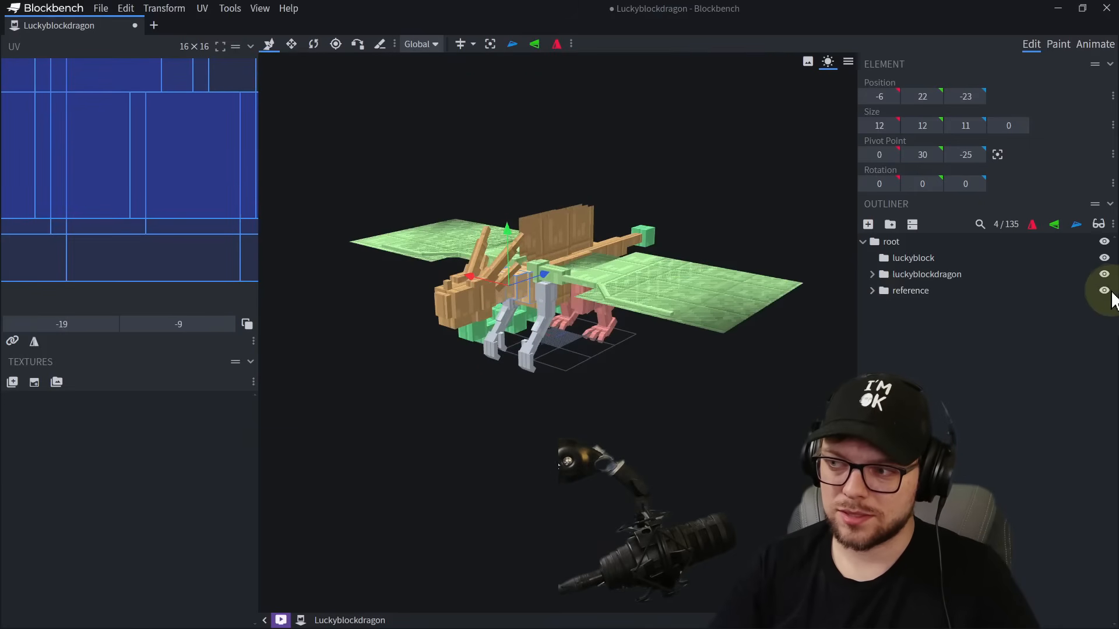
left_click_drag(587, 475, 552, 448)
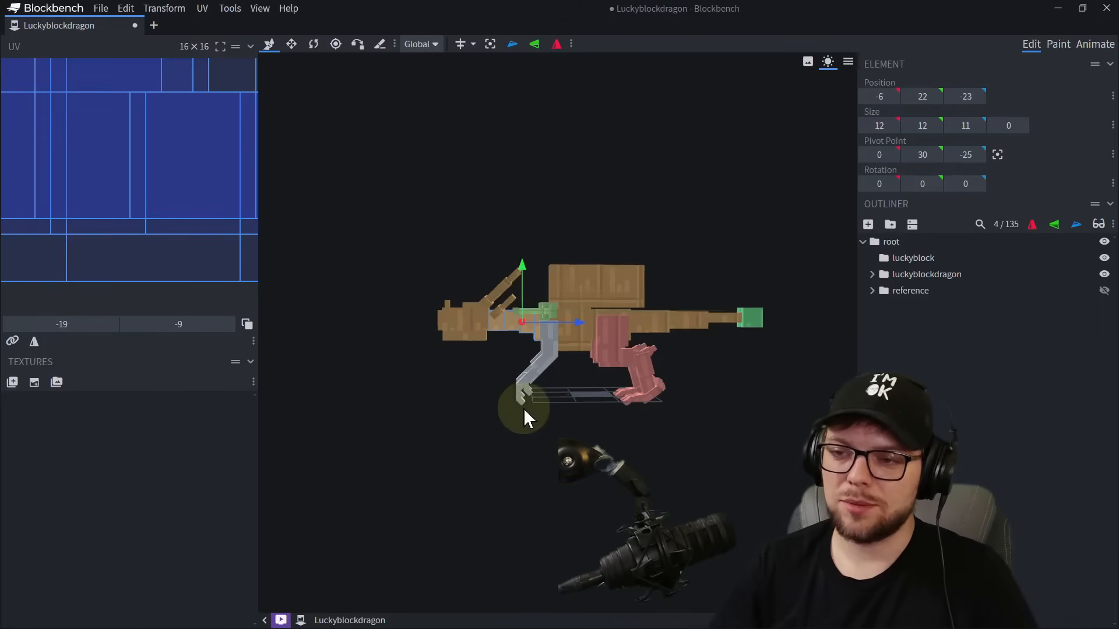